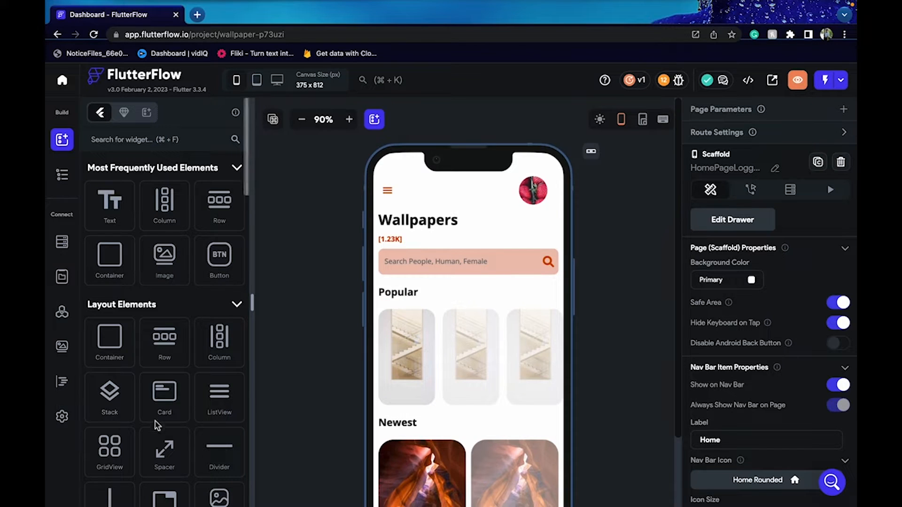
Browse the App Settings list, then view the user collection's Firestore schema (email, is_admin, imageRefrence)
{"action": "left_click", "coordinate": [62, 417]}
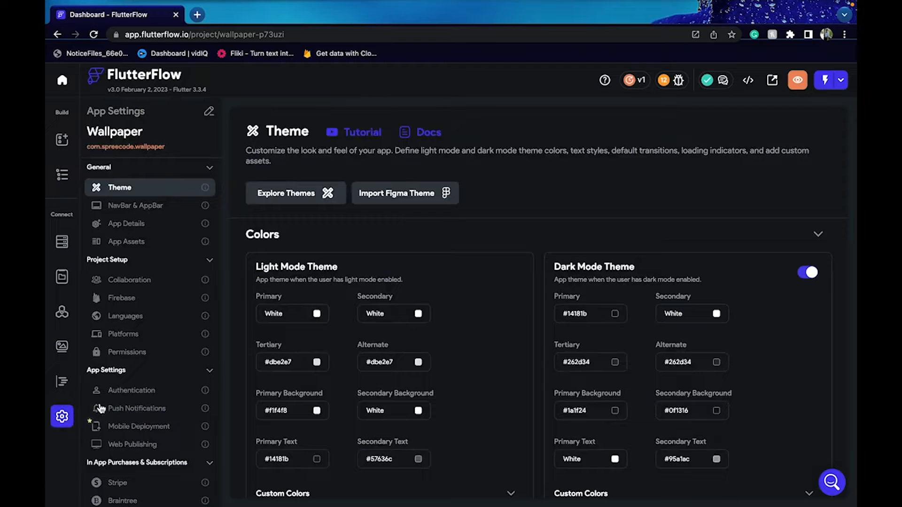
{"action": "scroll", "coordinate": [100, 407], "scroll_direction": "down", "scroll_amount": 3}
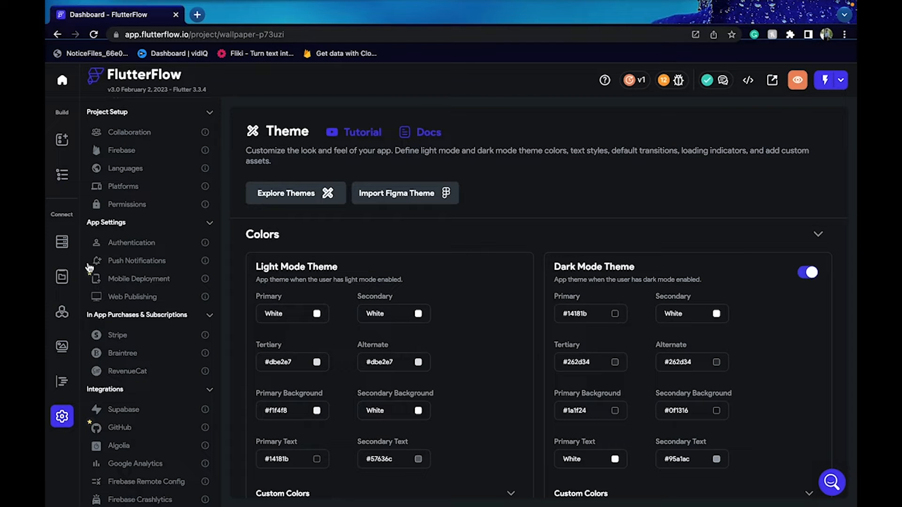
{"action": "left_click", "coordinate": [61, 242]}
{"action": "left_click", "coordinate": [63, 144]}
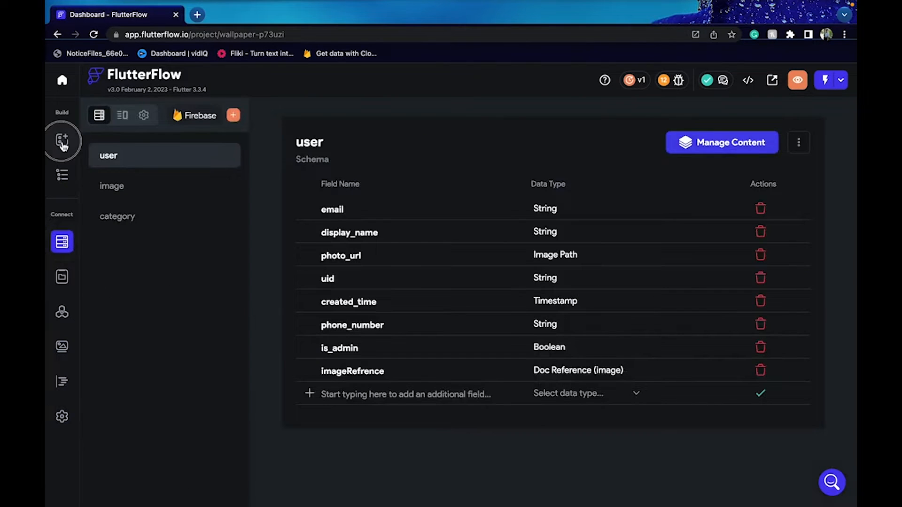
Go to cashfree.com in a new tab and sign in to the Merchant Dashboard
{"action": "left_click", "coordinate": [198, 15]}
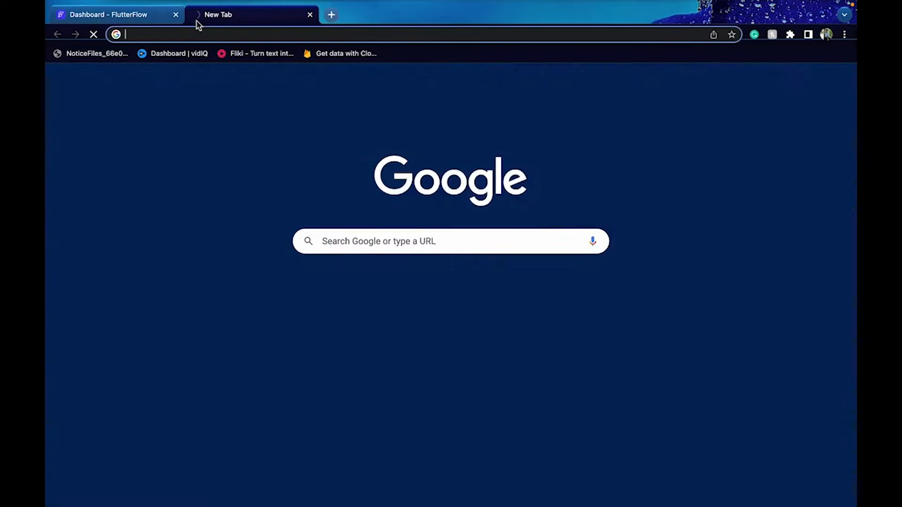
{"action": "type", "text": "cashfree"}
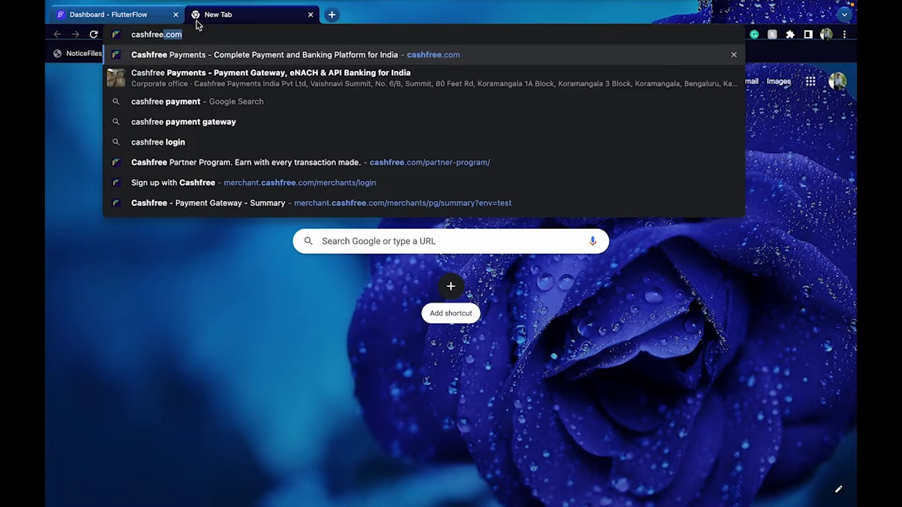
{"action": "key", "text": "Return"}
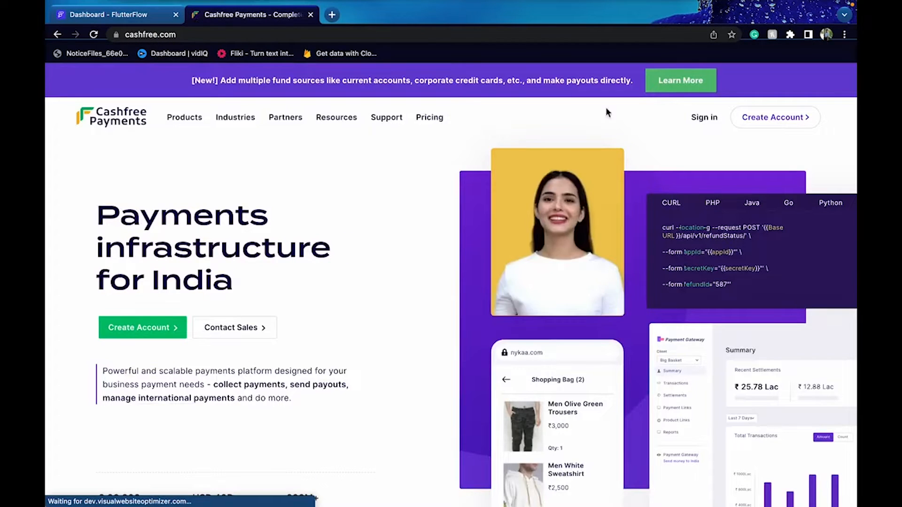
{"action": "left_click", "coordinate": [708, 123]}
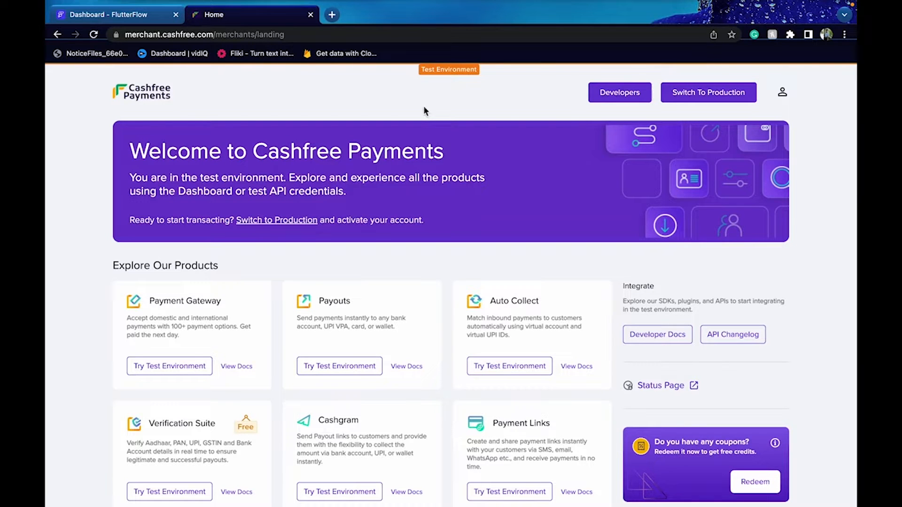
{"action": "left_click", "coordinate": [688, 93]}
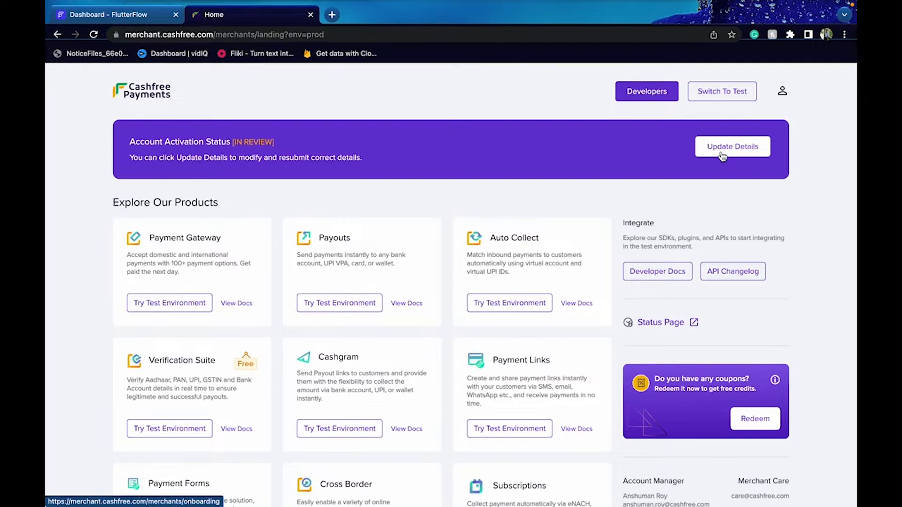
{"action": "left_click", "coordinate": [121, 147]}
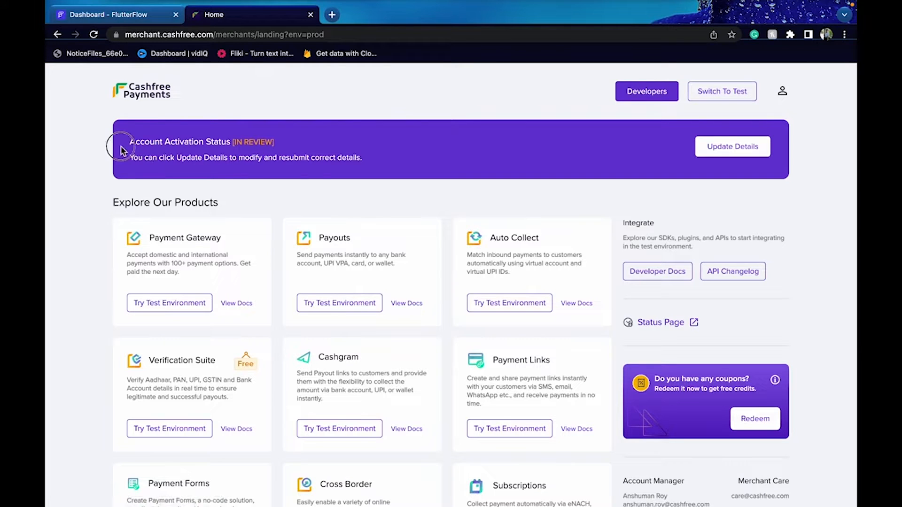
{"action": "left_click_drag", "start_coordinate": [121, 150], "coordinate": [312, 186]}
{"action": "left_click", "coordinate": [314, 185]}
Open the Payment Gateway API docs in a new tab, then enter the Payment Gateway test environment
{"action": "right_click", "coordinate": [239, 309]}
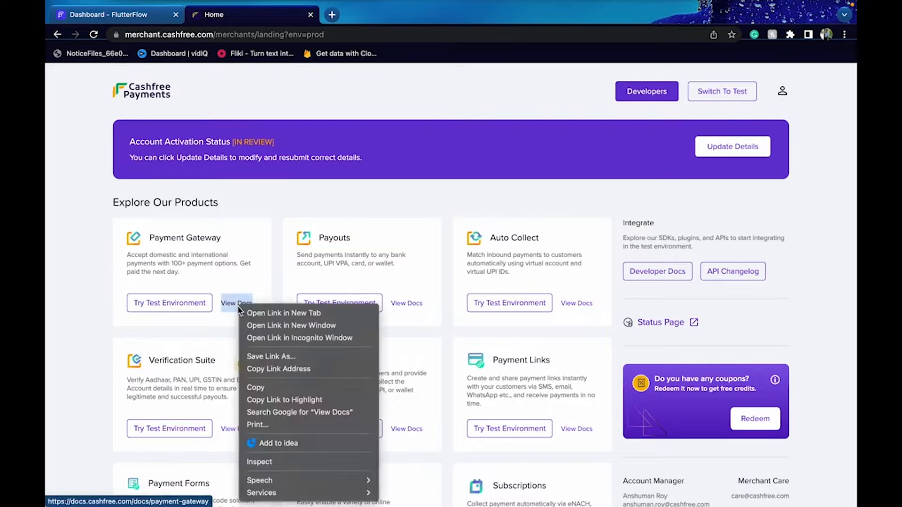
{"action": "left_click", "coordinate": [282, 313]}
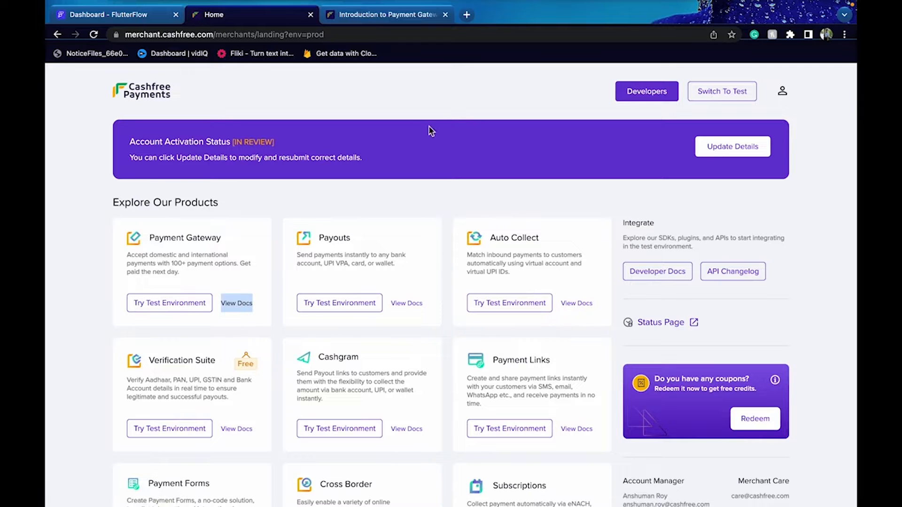
{"action": "left_click", "coordinate": [383, 15]}
{"action": "left_click", "coordinate": [304, 106]}
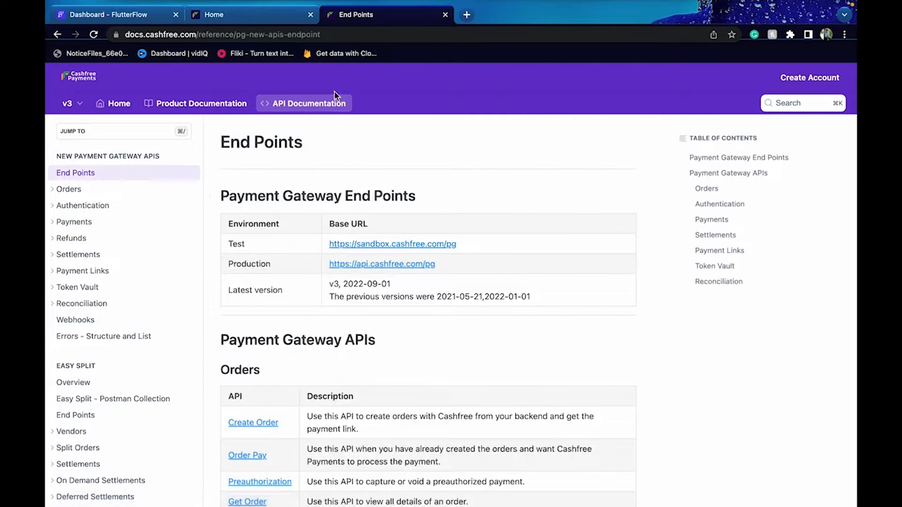
{"action": "left_click", "coordinate": [257, 14]}
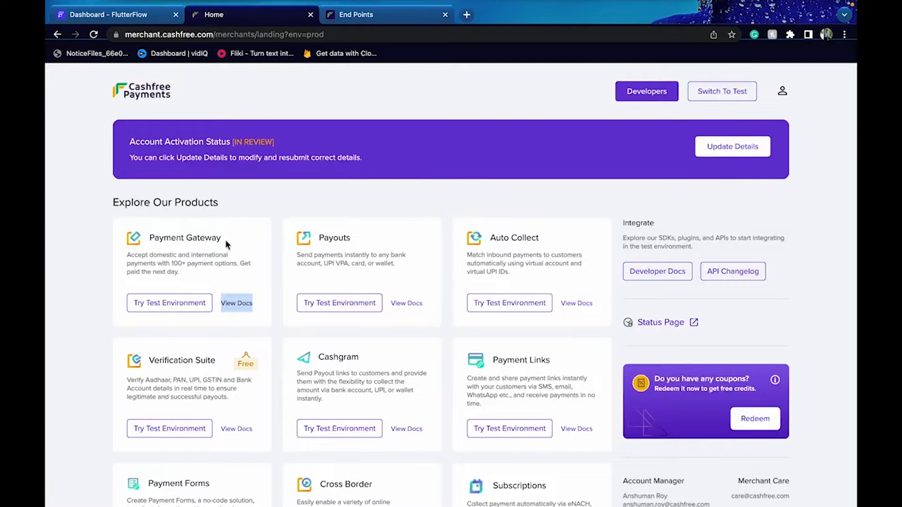
{"action": "left_click", "coordinate": [178, 303]}
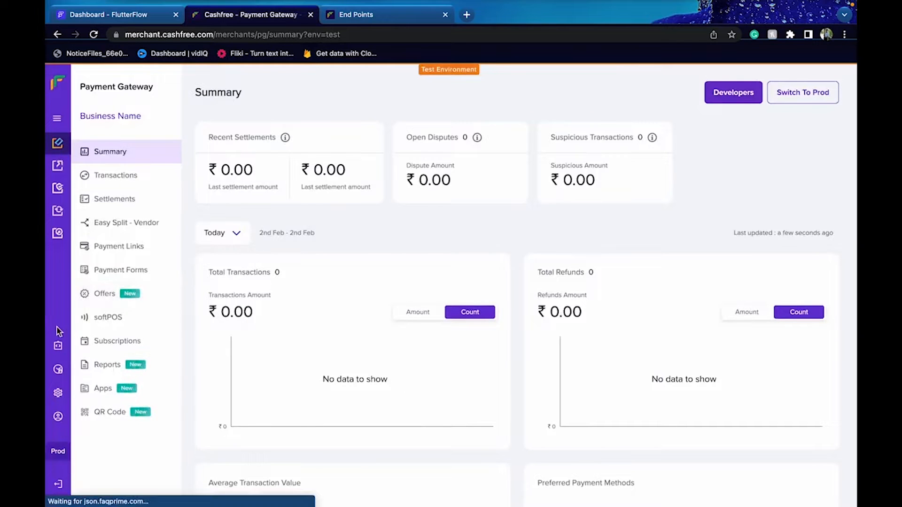
Reveal the test App ID and secret key under Developers > API Keys, then return to the End Points docs
{"action": "left_click", "coordinate": [57, 347]}
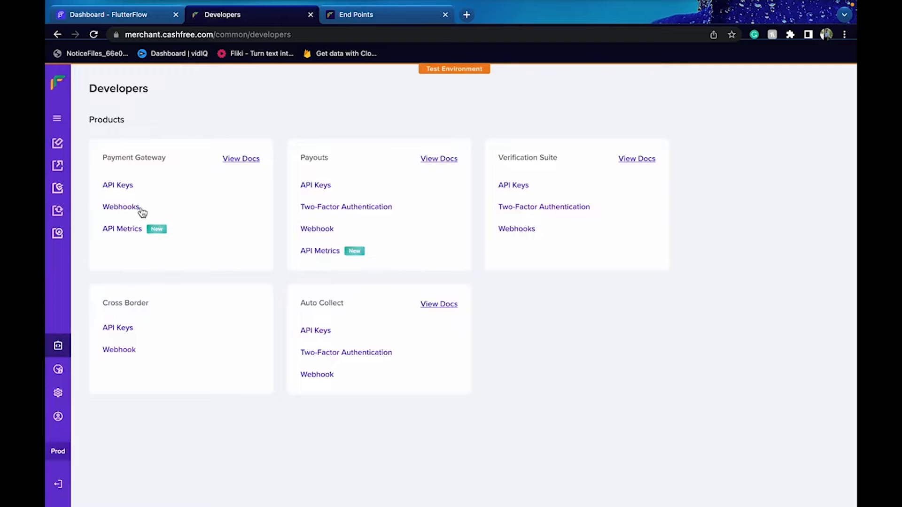
{"action": "left_click", "coordinate": [120, 187]}
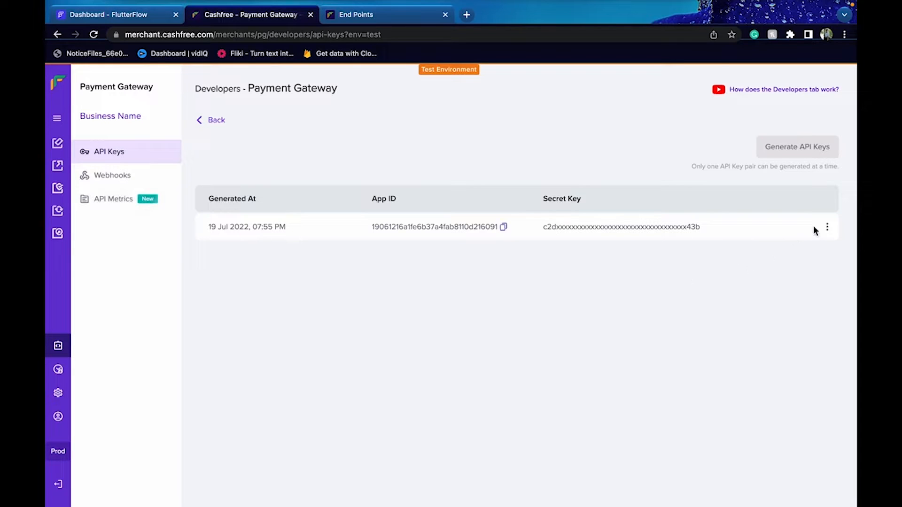
{"action": "left_click", "coordinate": [827, 227]}
{"action": "left_click", "coordinate": [772, 242]}
{"action": "left_click", "coordinate": [828, 227]}
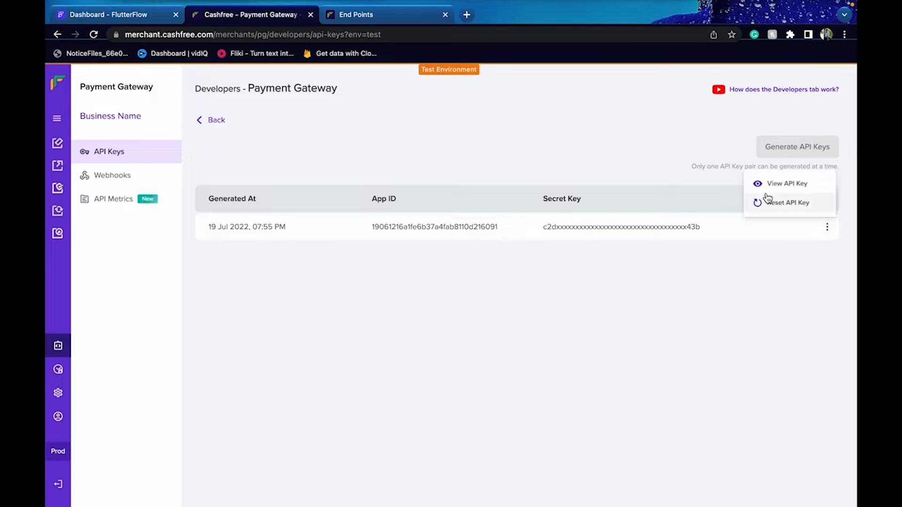
{"action": "left_click", "coordinate": [775, 197]}
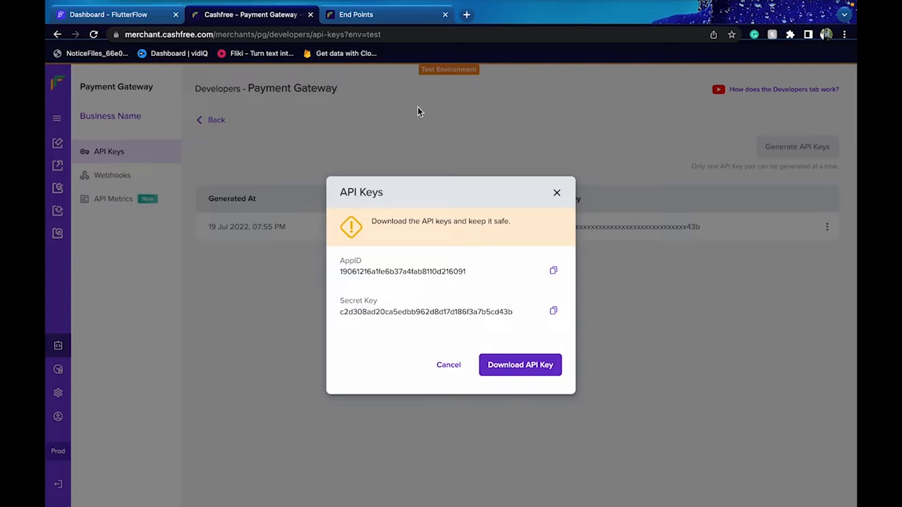
{"action": "left_click", "coordinate": [380, 21]}
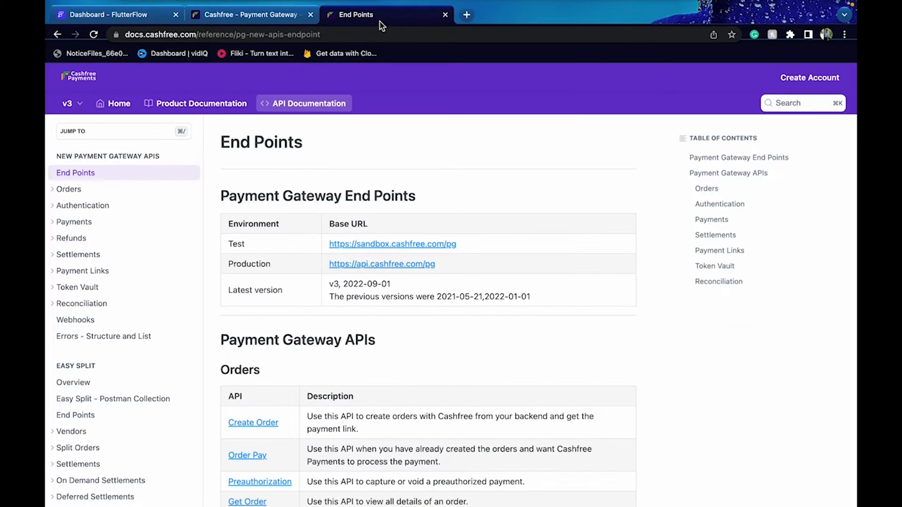
Check the sandbox base URL listed for the Test environment
{"action": "left_click_drag", "start_coordinate": [237, 243], "coordinate": [469, 245]}
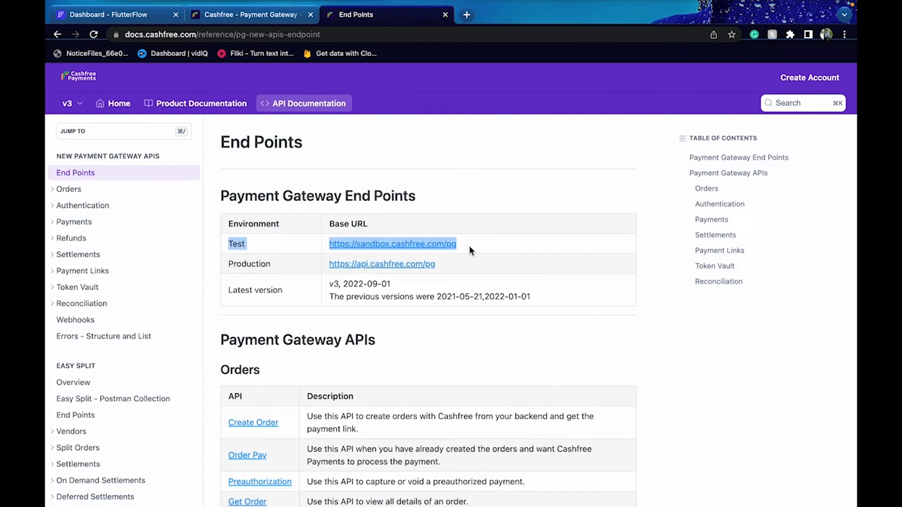
{"action": "left_click", "coordinate": [351, 245]}
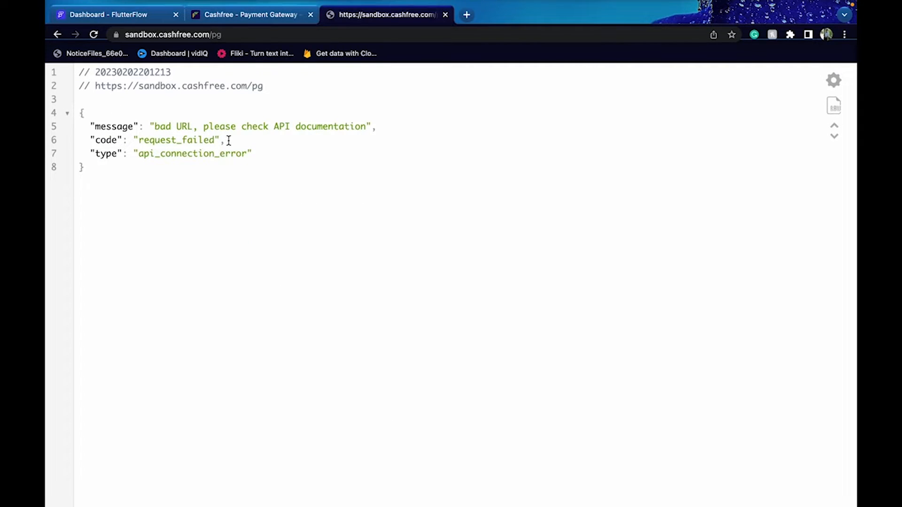
{"action": "scroll", "coordinate": [229, 141], "scroll_direction": "left", "scroll_amount": 5}
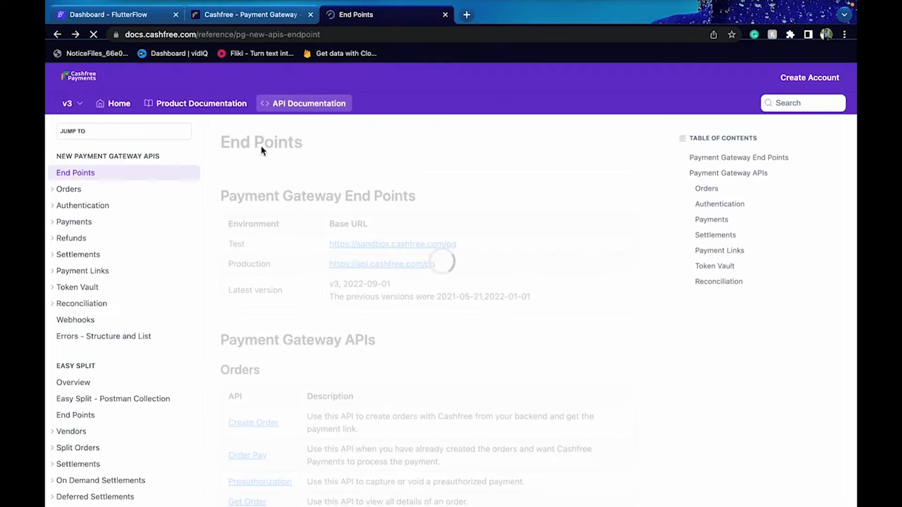
Review the Create Order reference with its request example, clear the example, and return to FlutterFlow
{"action": "left_click", "coordinate": [69, 189]}
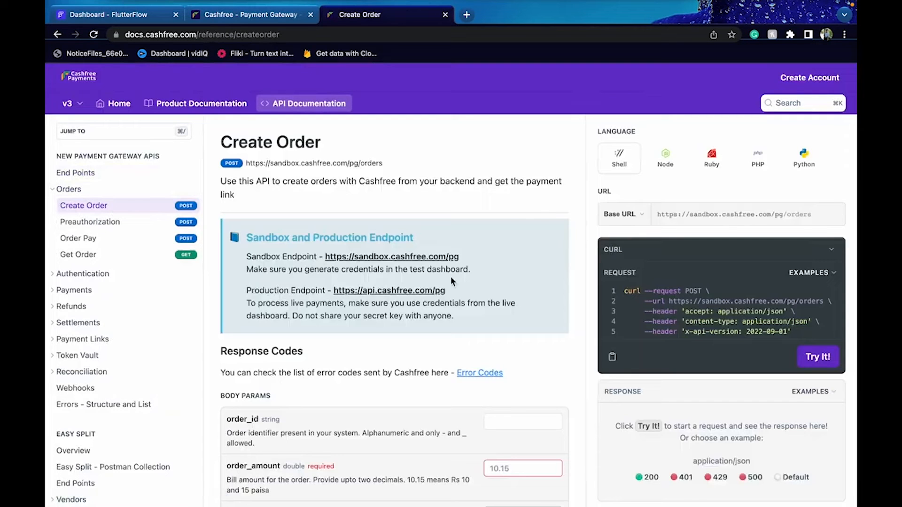
{"action": "scroll", "coordinate": [447, 329], "scroll_direction": "down", "scroll_amount": 1}
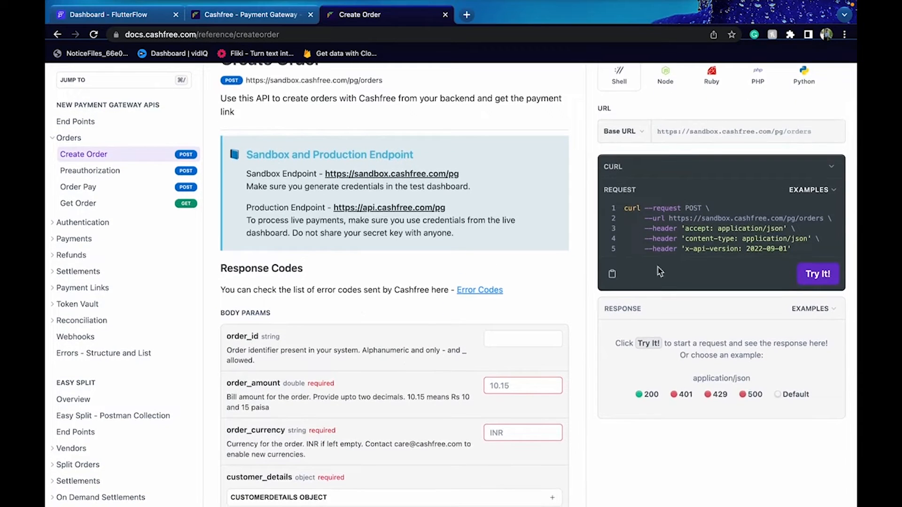
{"action": "left_click", "coordinate": [818, 190]}
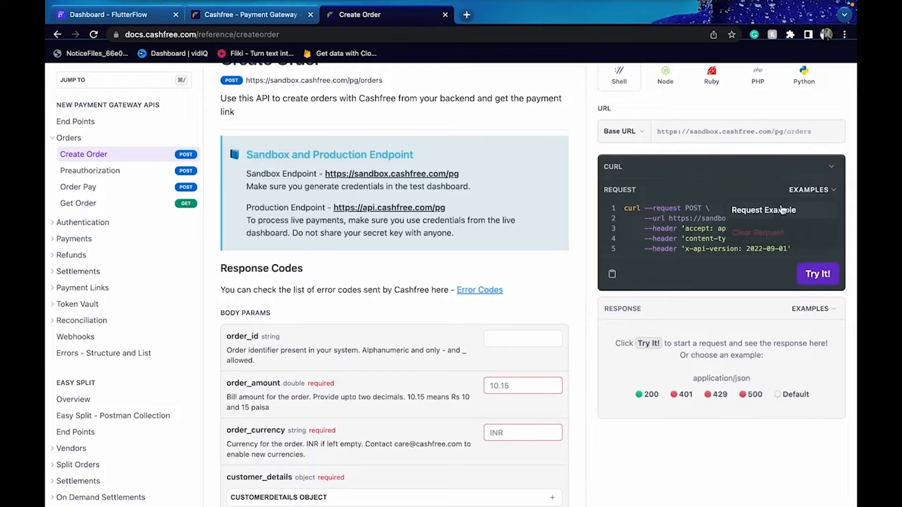
{"action": "left_click", "coordinate": [764, 209]}
{"action": "scroll", "coordinate": [752, 324], "scroll_direction": "down", "scroll_amount": 3}
{"action": "scroll", "coordinate": [752, 323], "scroll_direction": "up", "scroll_amount": 3}
{"action": "scroll", "coordinate": [752, 324], "scroll_direction": "right", "scroll_amount": 1}
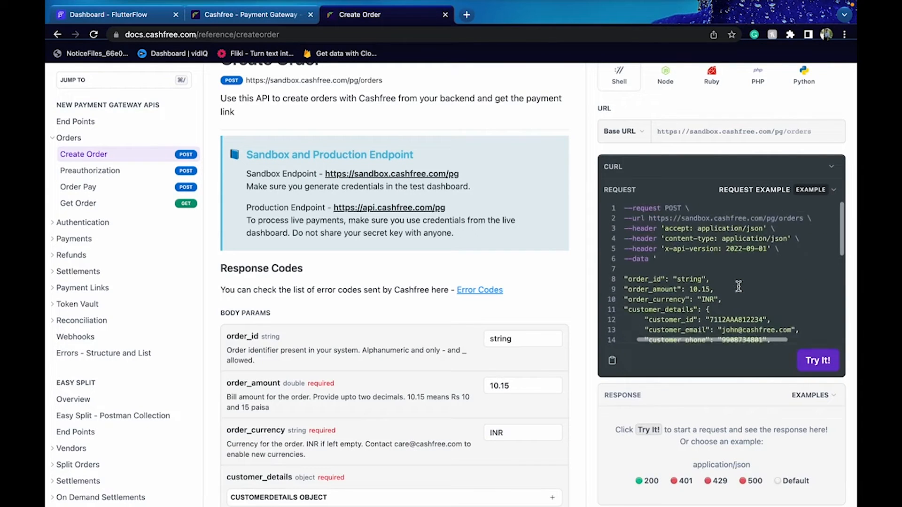
{"action": "left_click", "coordinate": [775, 191]}
{"action": "left_click", "coordinate": [768, 235]}
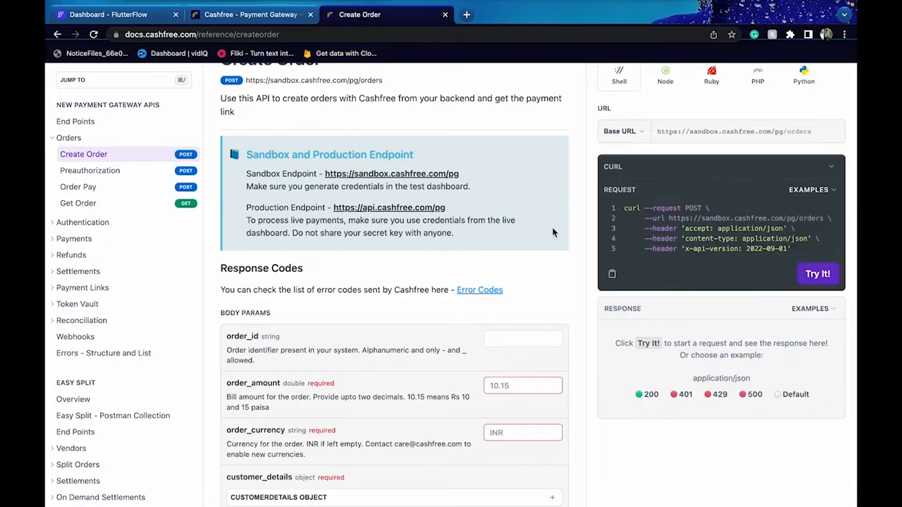
{"action": "scroll", "coordinate": [552, 227], "scroll_direction": "up", "scroll_amount": 2}
{"action": "left_click", "coordinate": [109, 15]}
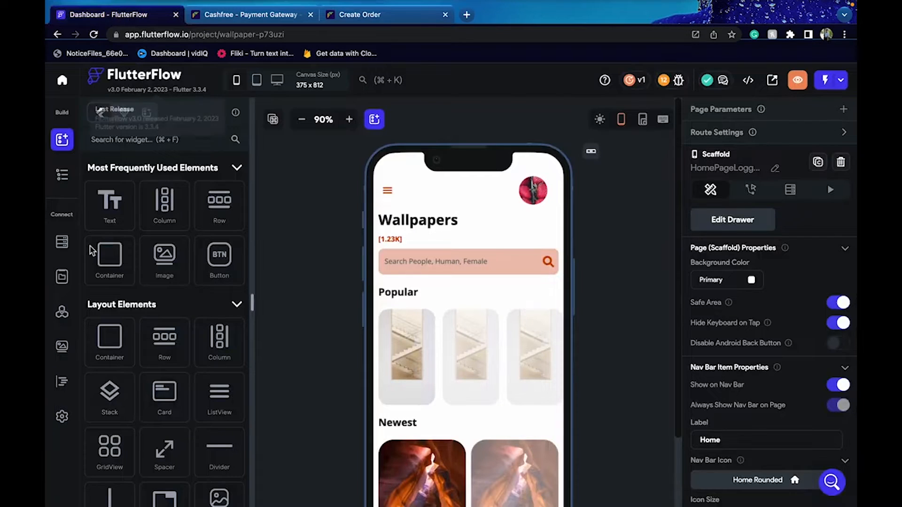
Create a new API call named 'CreatePayment Order'
{"action": "left_click", "coordinate": [61, 312]}
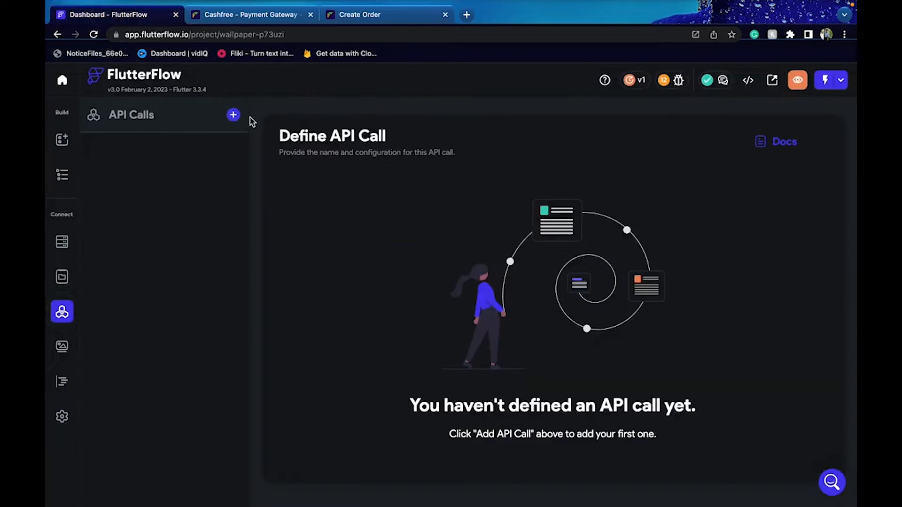
{"action": "left_click", "coordinate": [234, 115]}
{"action": "left_click", "coordinate": [211, 163]}
{"action": "type", "text": "create"}
{"action": "key", "text": "ctrl+a"}
{"action": "key", "text": "BackSpace"}
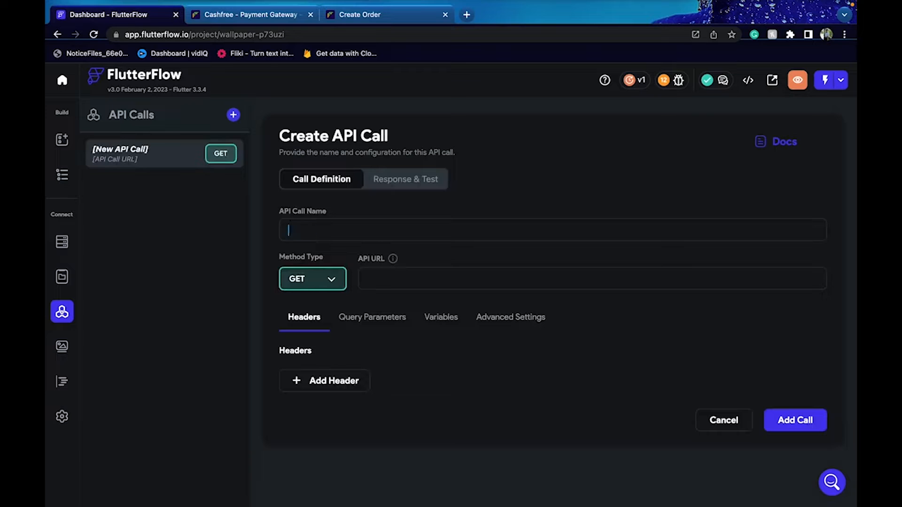
{"action": "type", "text": "Create"}
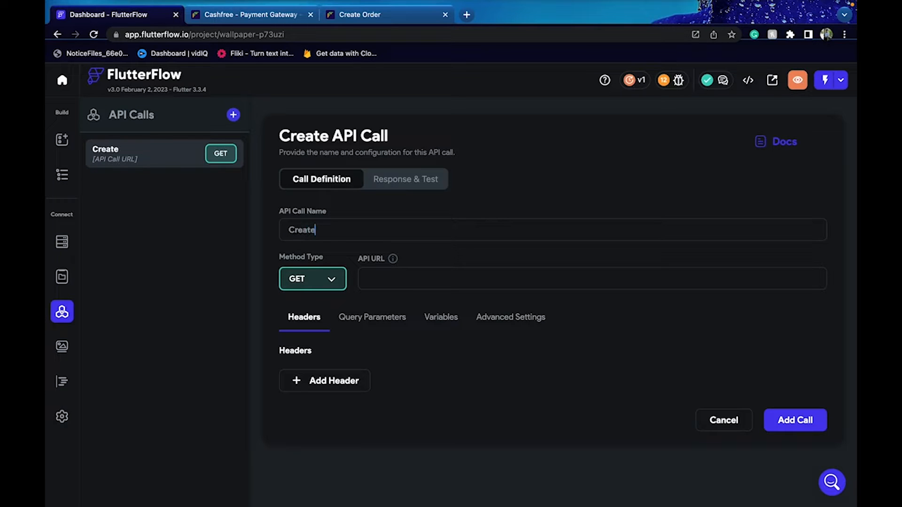
{"action": "type", "text": "Payment Order"}
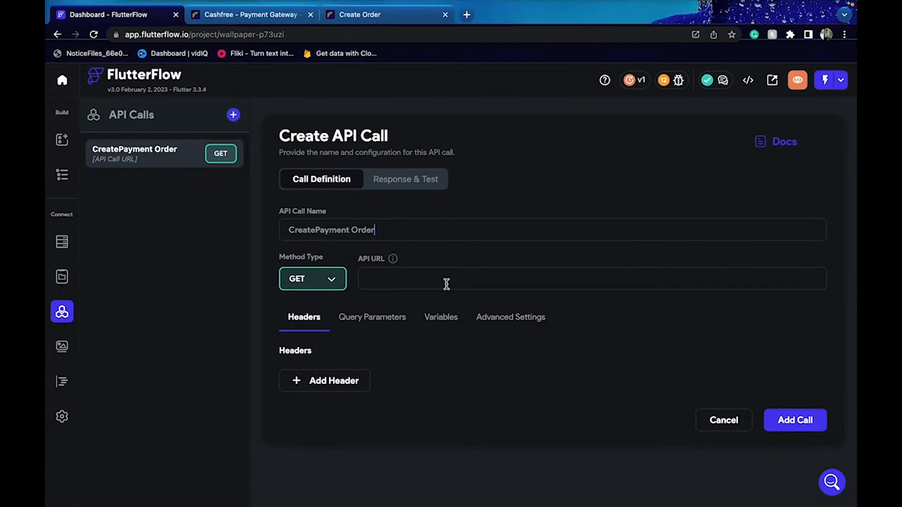
{"action": "left_click_drag", "start_coordinate": [286, 231], "coordinate": [389, 234]}
{"action": "left_click", "coordinate": [295, 259]}
{"action": "left_click", "coordinate": [376, 15]}
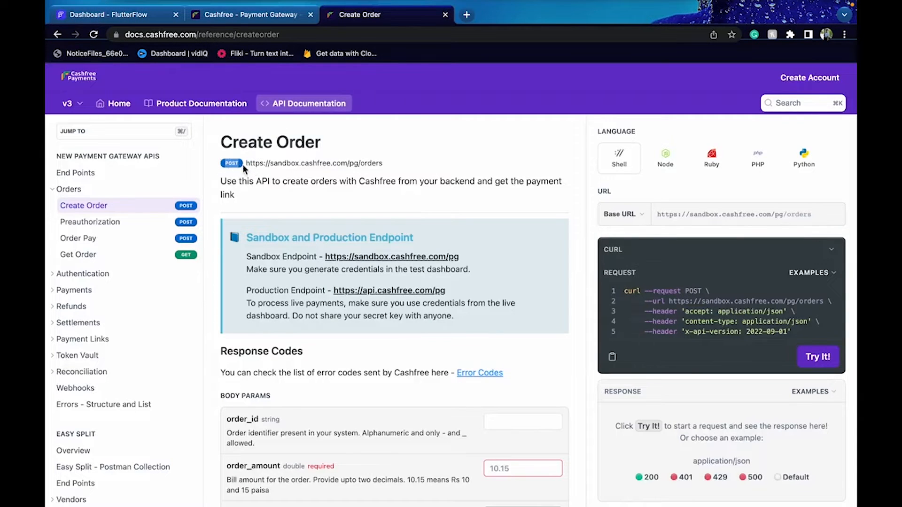
{"action": "triple_click", "coordinate": [284, 162]}
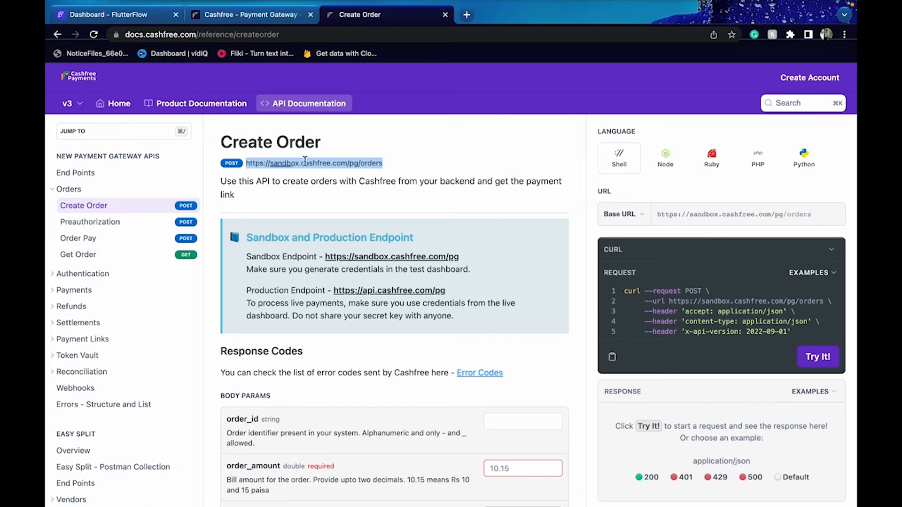
{"action": "left_click_drag", "start_coordinate": [383, 163], "coordinate": [246, 164]}
{"action": "key", "text": "ctrl+c"}
{"action": "left_click", "coordinate": [242, 18]}
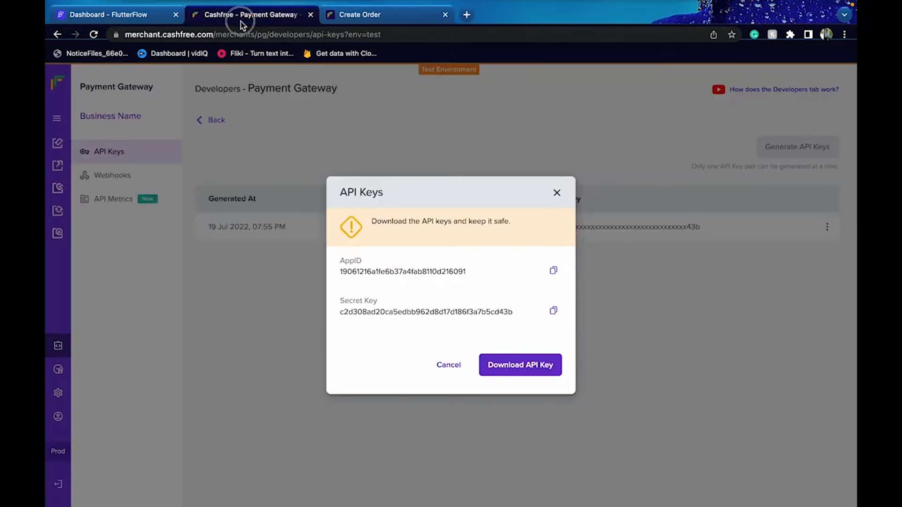
{"action": "left_click", "coordinate": [137, 14]}
{"action": "left_click", "coordinate": [408, 277]}
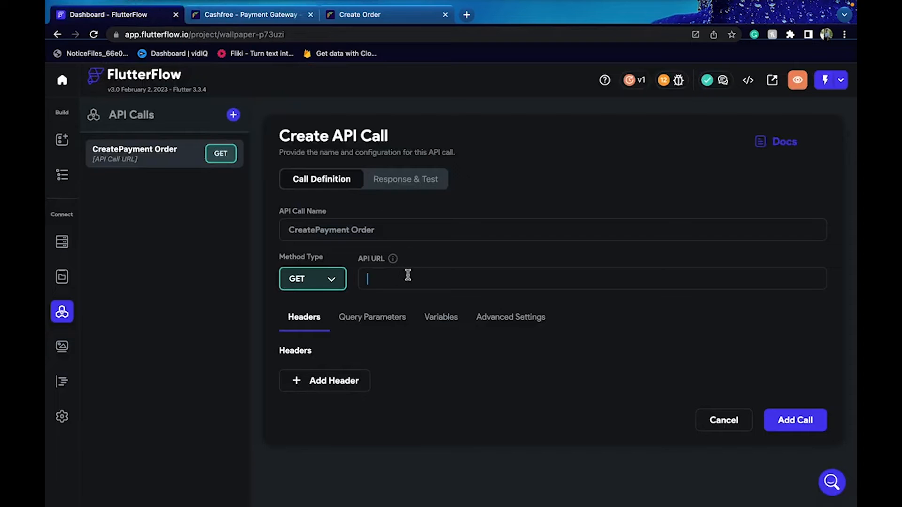
{"action": "key", "text": "ctrl+v"}
Add an 'accept: application/json' header copied from the Create Order docs
{"action": "left_click", "coordinate": [324, 381]}
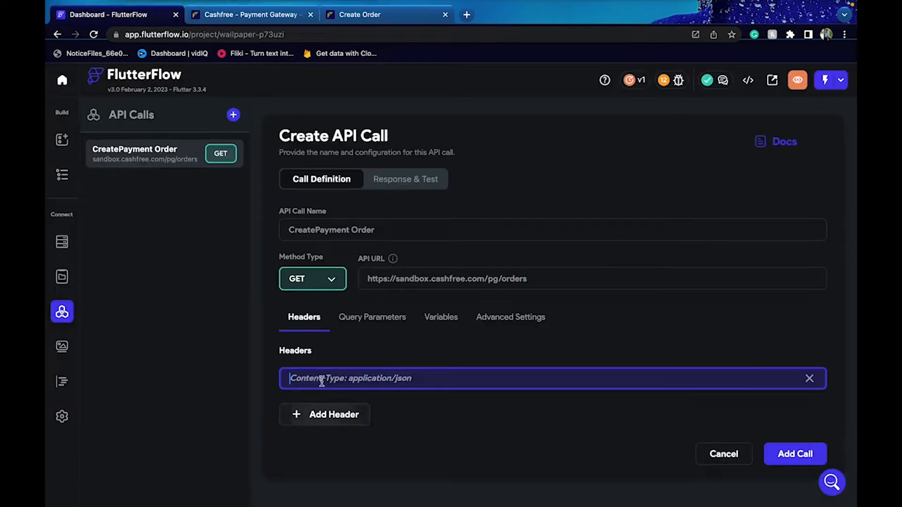
{"action": "left_click", "coordinate": [389, 16]}
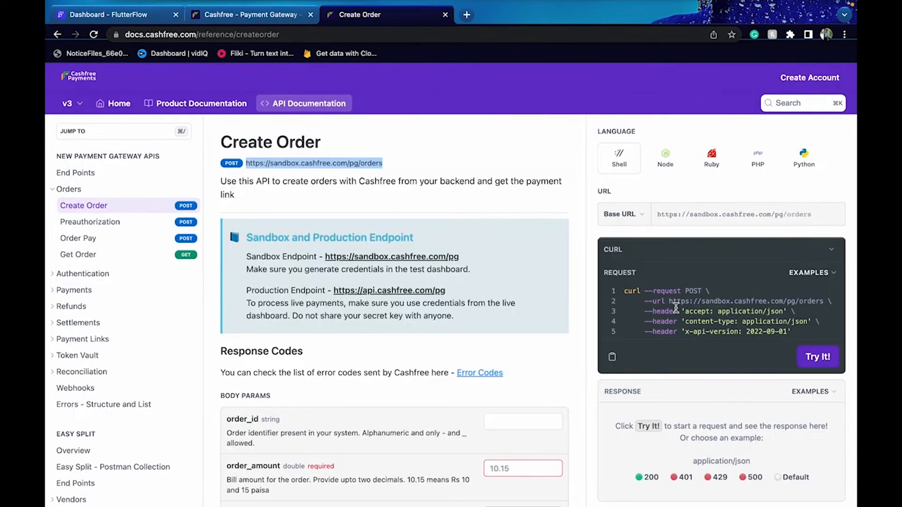
{"action": "left_click_drag", "start_coordinate": [682, 312], "coordinate": [788, 313]}
{"action": "key", "text": "ctrl+c"}
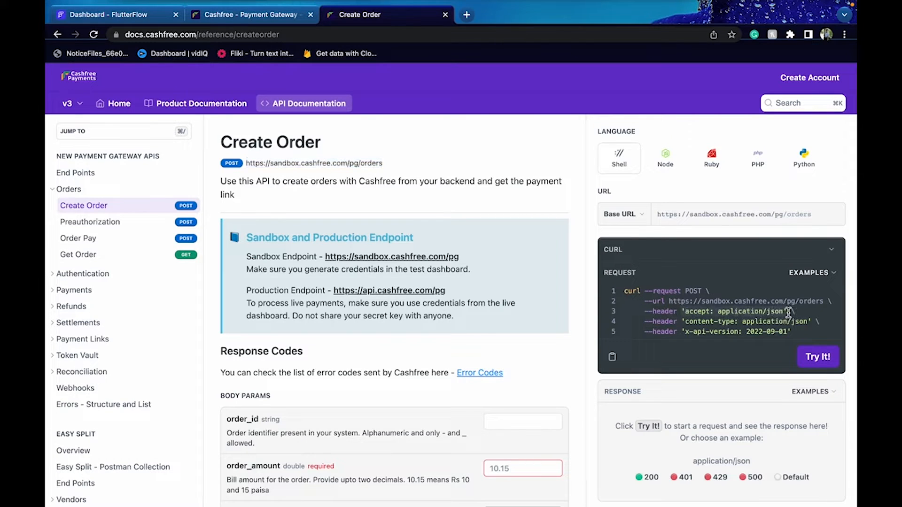
{"action": "left_click", "coordinate": [225, 15]}
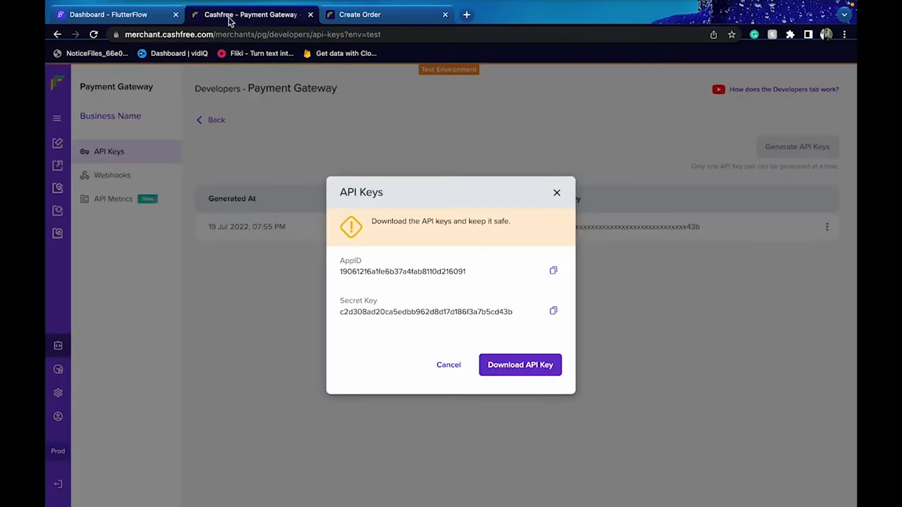
{"action": "left_click", "coordinate": [149, 15]}
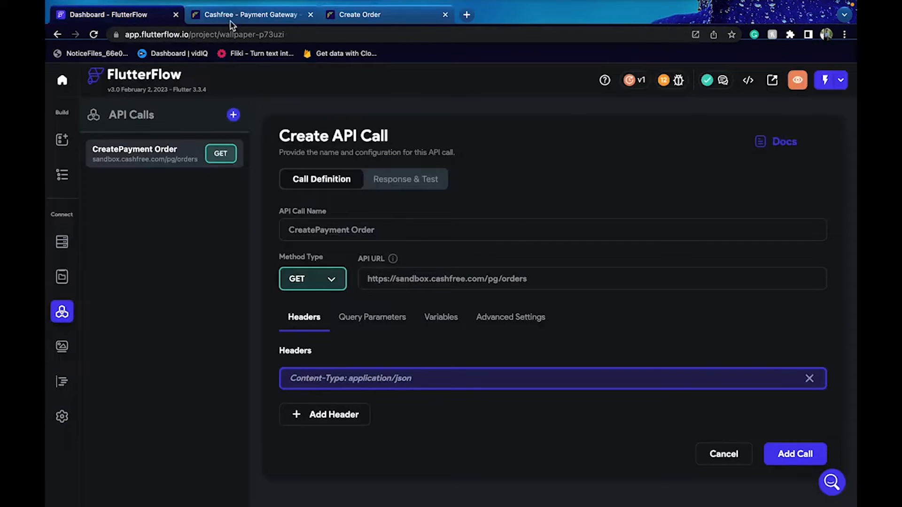
{"action": "left_click_drag", "start_coordinate": [231, 21], "coordinate": [469, 22]}
{"action": "left_click", "coordinate": [155, 19]}
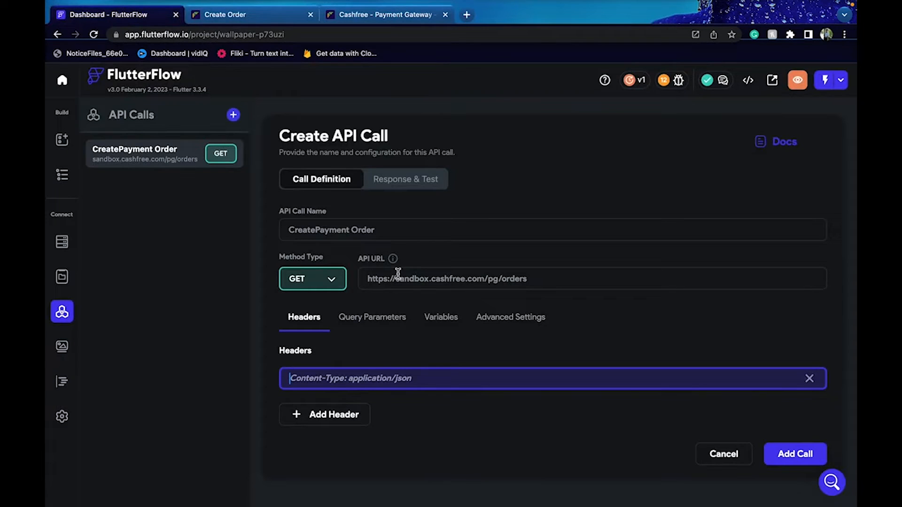
{"action": "key", "text": "ctrl+v"}
Fill the docs' x-client-id header field with the test AppID from the dashboard
{"action": "left_click", "coordinate": [337, 421]}
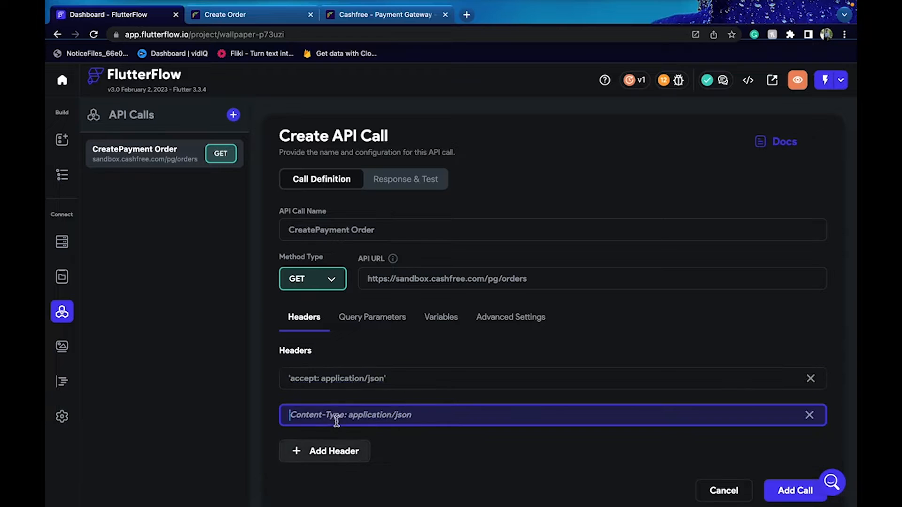
{"action": "left_click", "coordinate": [395, 17]}
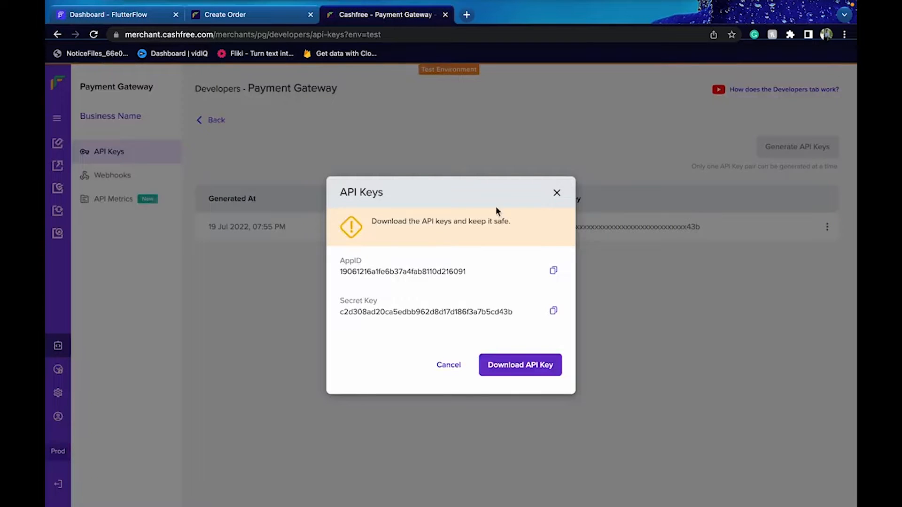
{"action": "left_click", "coordinate": [260, 20]}
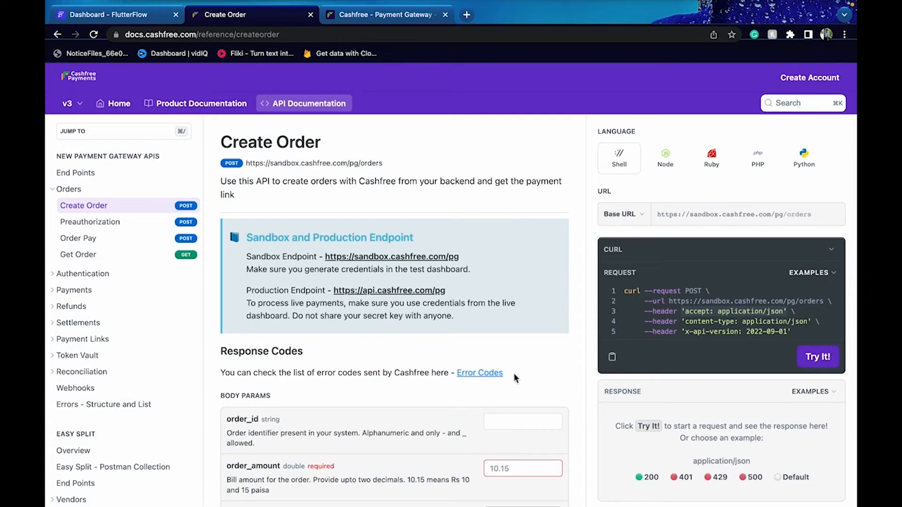
{"action": "scroll", "coordinate": [514, 373], "scroll_direction": "down", "scroll_amount": 15}
{"action": "scroll", "coordinate": [517, 380], "scroll_direction": "up", "scroll_amount": 1}
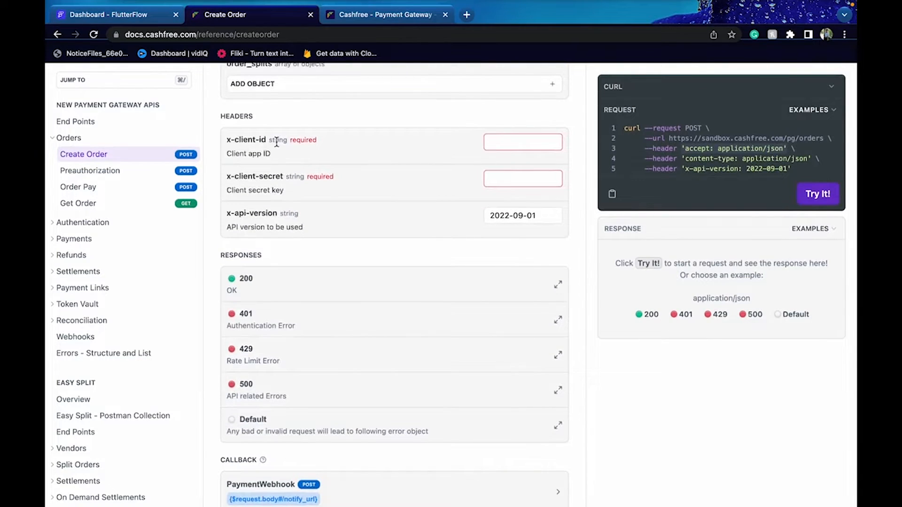
{"action": "left_click", "coordinate": [531, 142]}
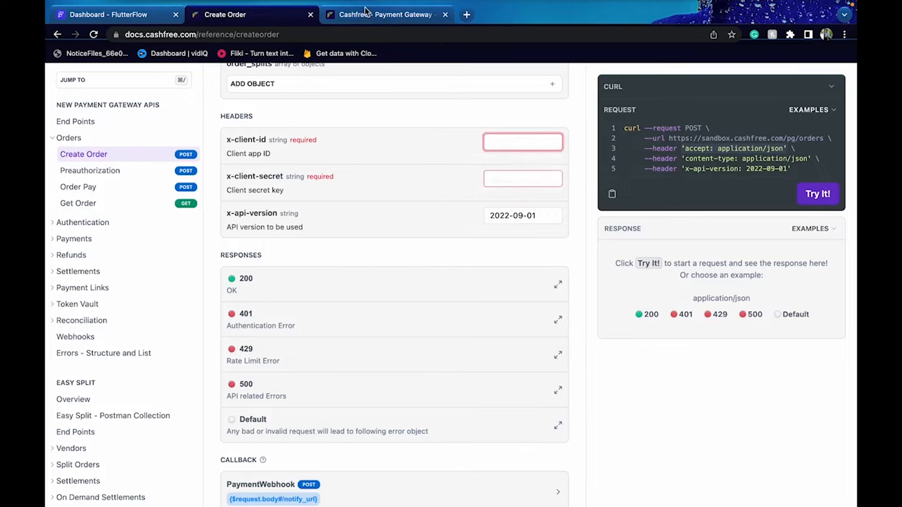
{"action": "left_click", "coordinate": [385, 14]}
{"action": "double_click", "coordinate": [359, 260]}
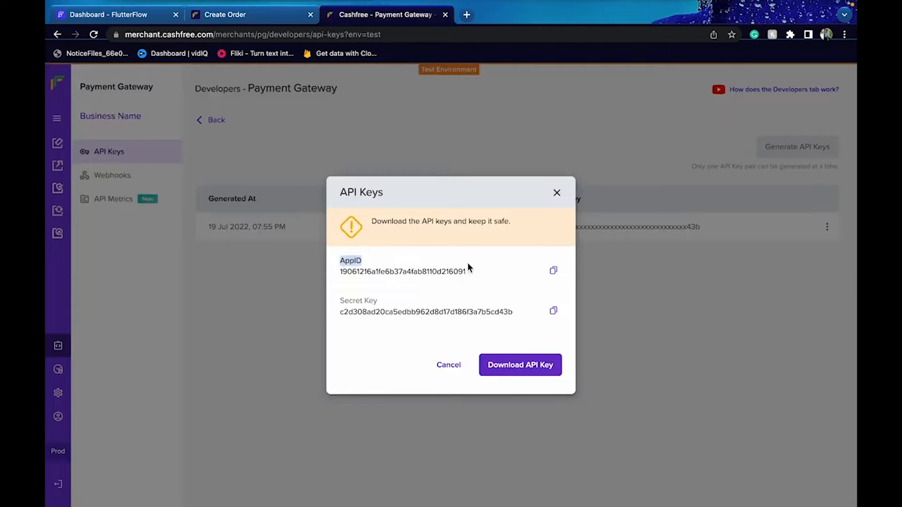
{"action": "left_click", "coordinate": [553, 271]}
{"action": "left_click", "coordinate": [263, 14]}
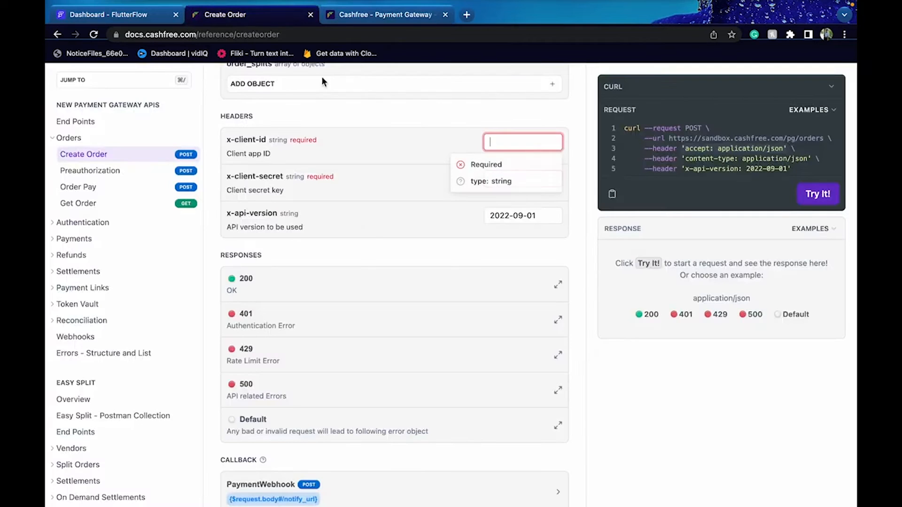
{"action": "key", "text": "super+v"}
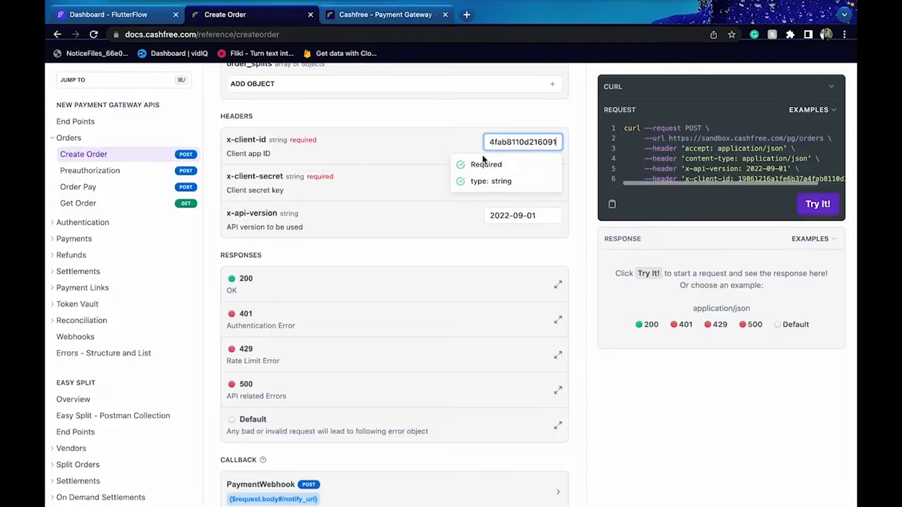
Fill the docs' x-client-secret header field with the test secret key
{"action": "key", "text": "ctrl+Tab"}
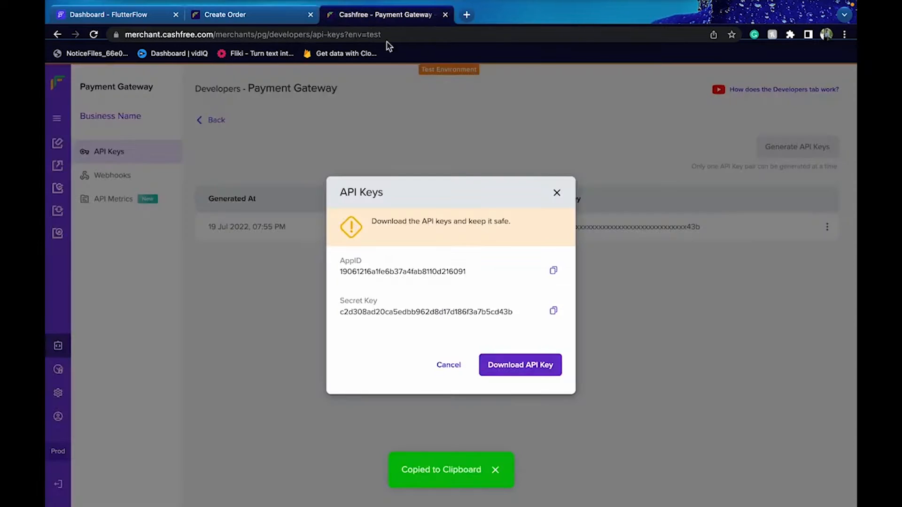
{"action": "left_click", "coordinate": [554, 311]}
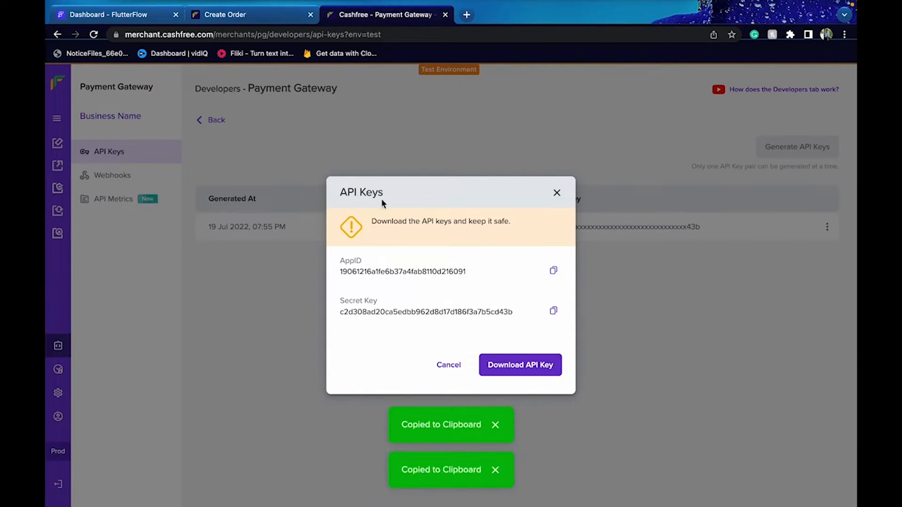
{"action": "left_click", "coordinate": [277, 16]}
{"action": "left_click", "coordinate": [502, 182]}
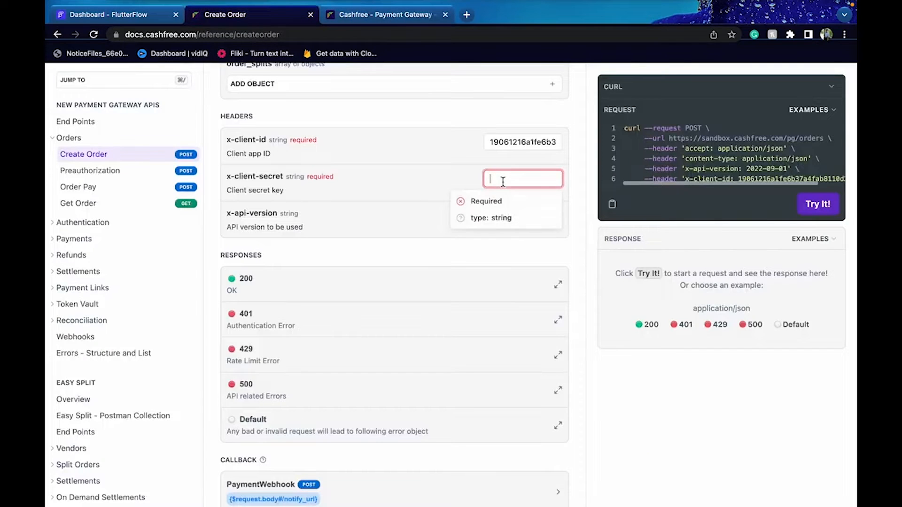
{"action": "key", "text": "super+v"}
Add the 'x-api-version: 2022-09-01' header from the curl sample to the FlutterFlow call
{"action": "scroll", "coordinate": [710, 159], "scroll_direction": "down", "scroll_amount": 1}
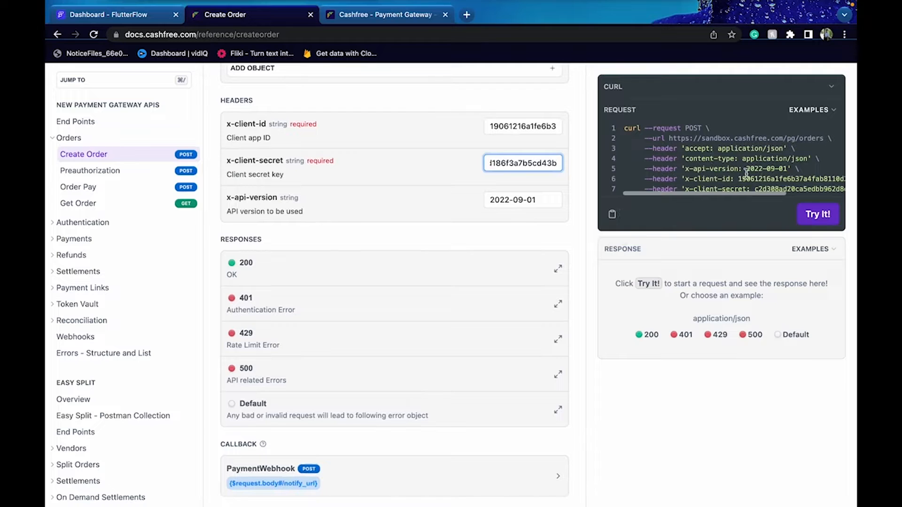
{"action": "scroll", "coordinate": [746, 173], "scroll_direction": "down", "scroll_amount": 1}
{"action": "left_click_drag", "start_coordinate": [681, 170], "coordinate": [791, 170]}
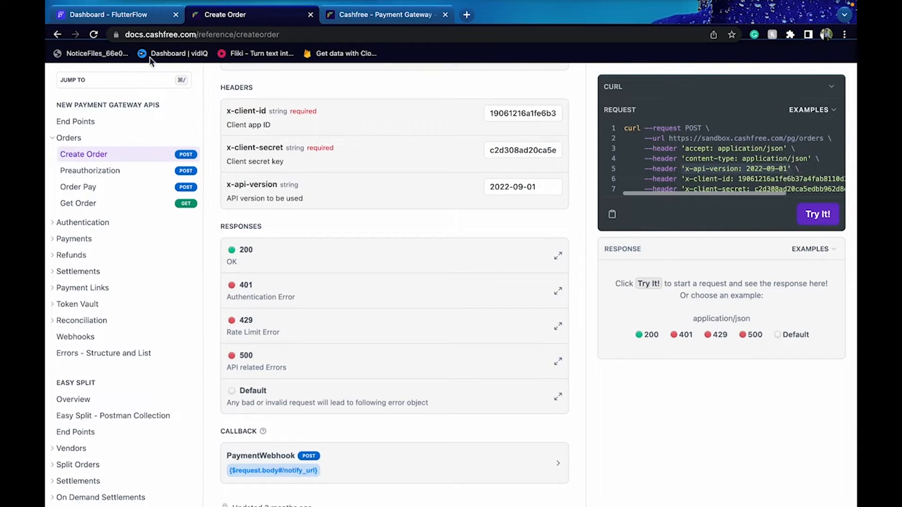
{"action": "left_click", "coordinate": [119, 20]}
{"action": "key", "text": "ctrl+v"}
Add the x-client-id header line from the curl sample to the call
{"action": "left_click", "coordinate": [367, 451]}
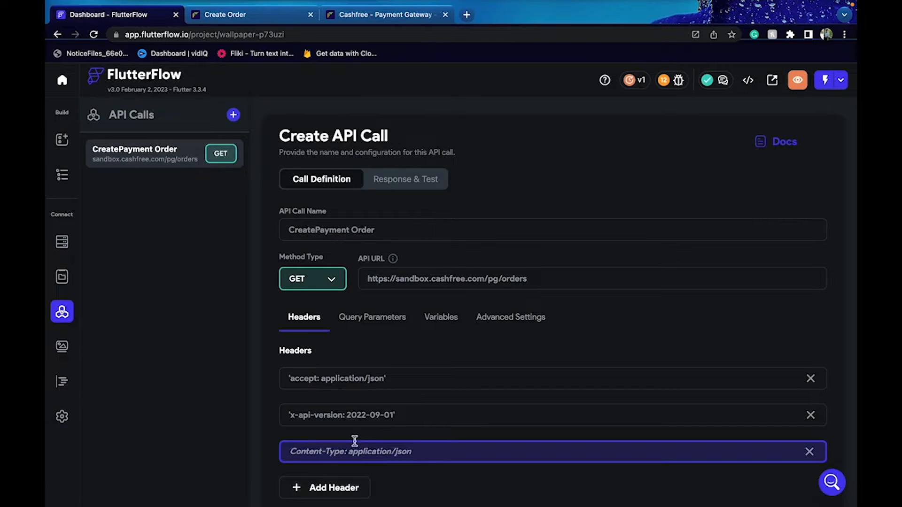
{"action": "left_click", "coordinate": [393, 15]}
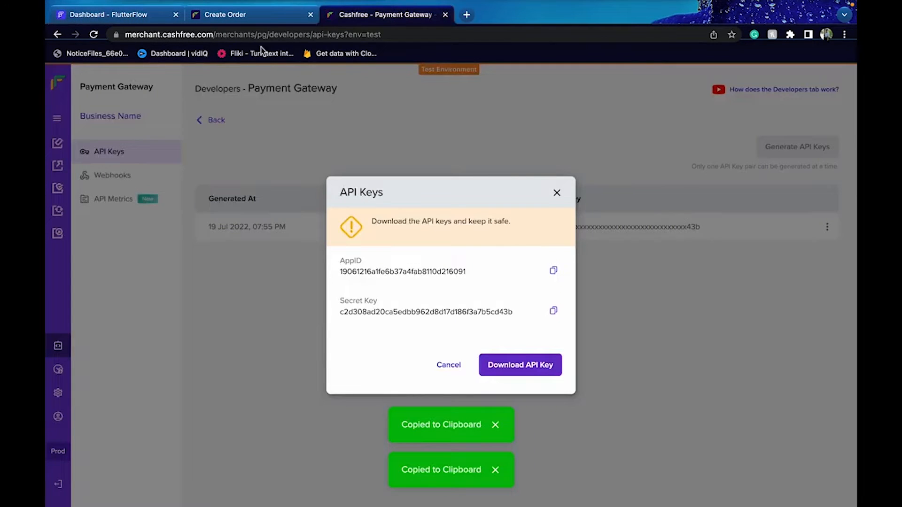
{"action": "left_click", "coordinate": [258, 19]}
{"action": "left_click_drag", "start_coordinate": [682, 177], "coordinate": [838, 178]}
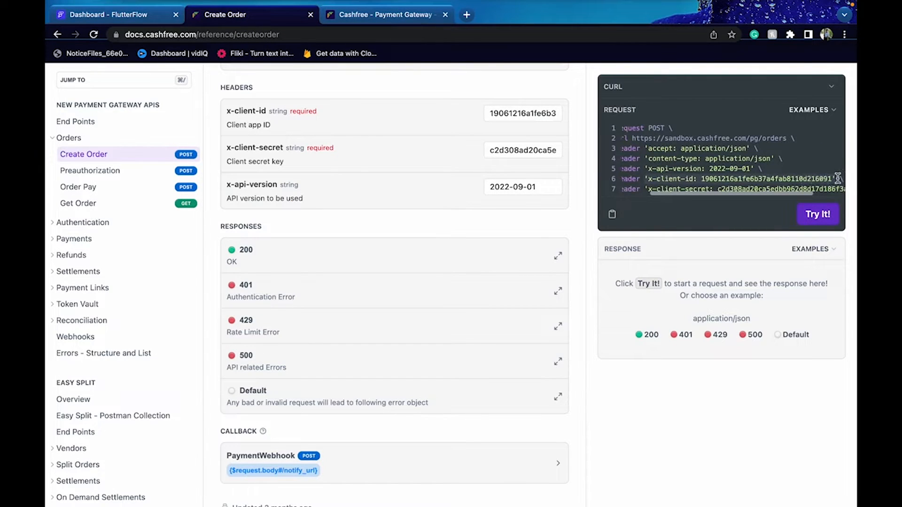
{"action": "left_click", "coordinate": [165, 21]}
{"action": "left_click", "coordinate": [358, 447]}
{"action": "key", "text": "ctrl+v"}
{"action": "scroll", "coordinate": [357, 456], "scroll_direction": "down", "scroll_amount": 2}
Add the x-client-secret header line and create the API call
{"action": "left_click", "coordinate": [343, 422]}
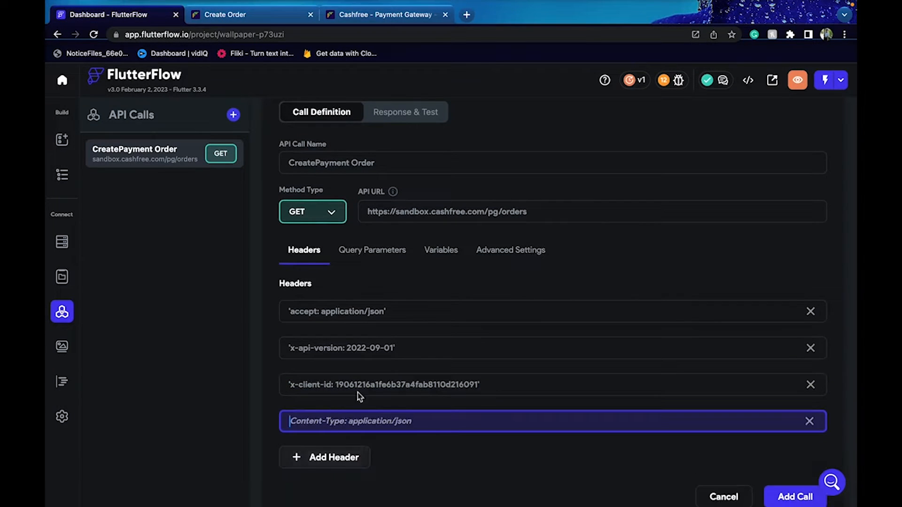
{"action": "left_click", "coordinate": [256, 14]}
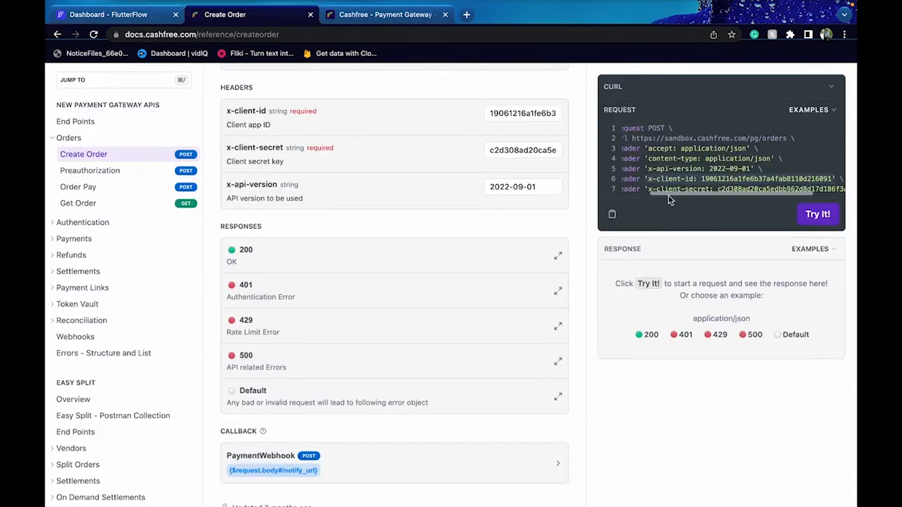
{"action": "scroll", "coordinate": [648, 190], "scroll_direction": "right", "scroll_amount": 3}
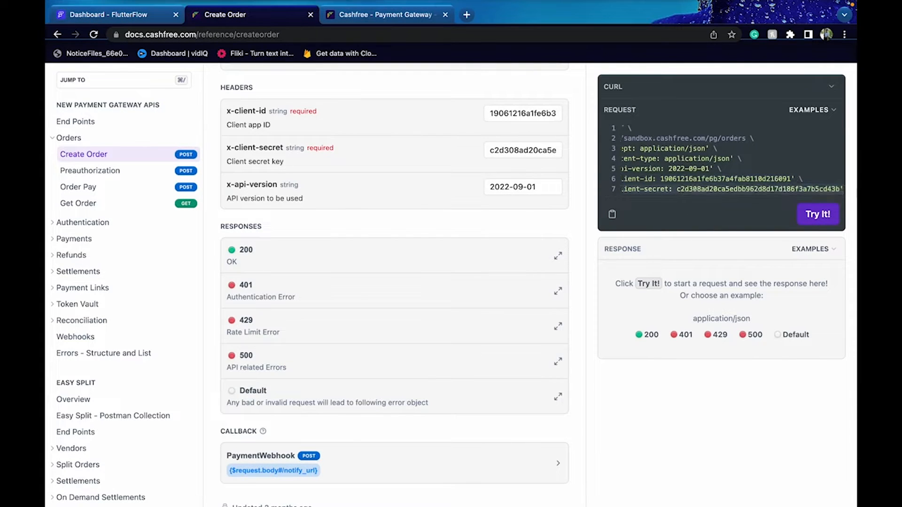
{"action": "left_click", "coordinate": [149, 14]}
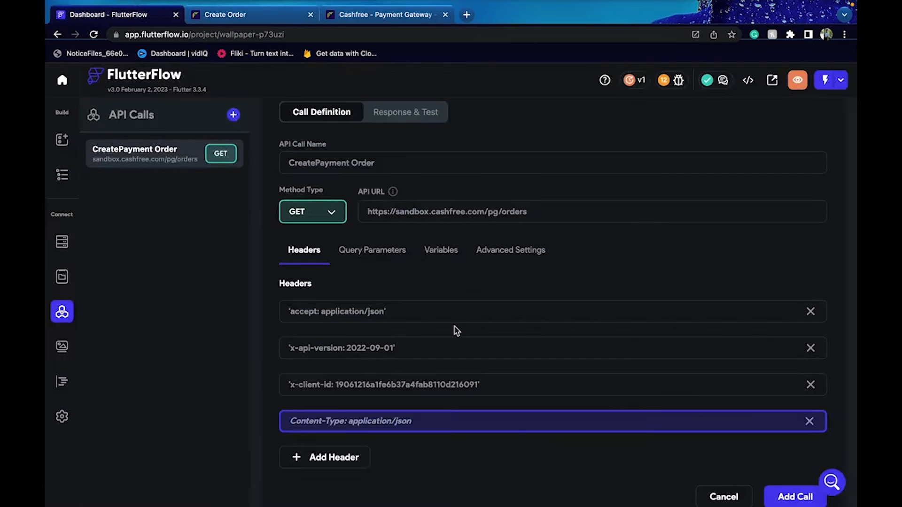
{"action": "key", "text": "ctrl+v"}
{"action": "left_click", "coordinate": [781, 500]}
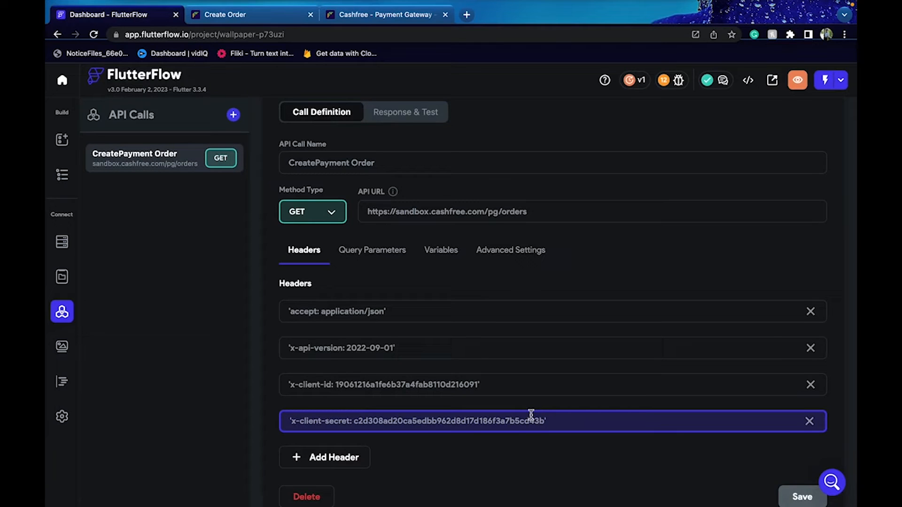
Remove the stray quotes from the x-client-secret and x-client-id header values
{"action": "scroll", "coordinate": [531, 416], "scroll_direction": "down", "scroll_amount": 2}
{"action": "left_click", "coordinate": [290, 381]}
{"action": "key", "text": "BackSpace"}
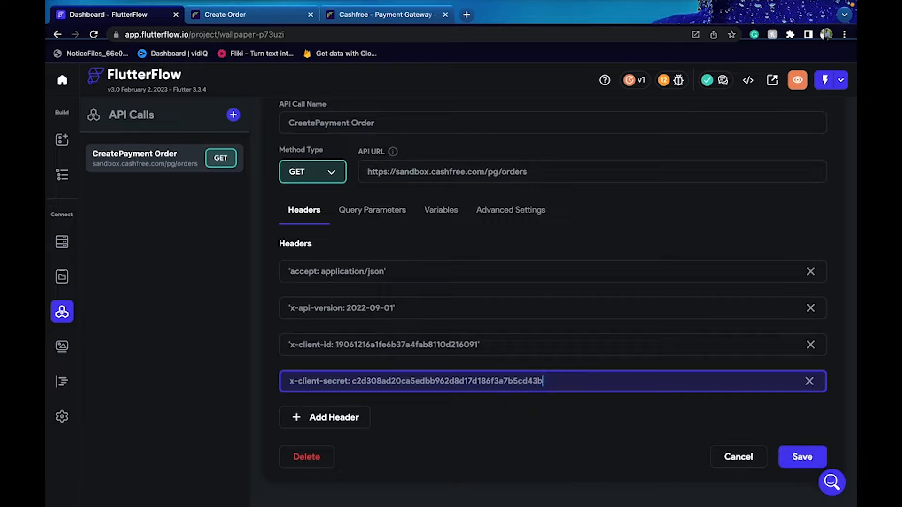
{"action": "left_click", "coordinate": [480, 345]}
{"action": "key", "text": "BackSpace"}
{"action": "left_click", "coordinate": [291, 344]}
{"action": "key", "text": "BackSpace"}
Remove the quotes around the x-api-version and accept header values and save the call
{"action": "left_click", "coordinate": [415, 314]}
{"action": "key", "text": "BackSpace"}
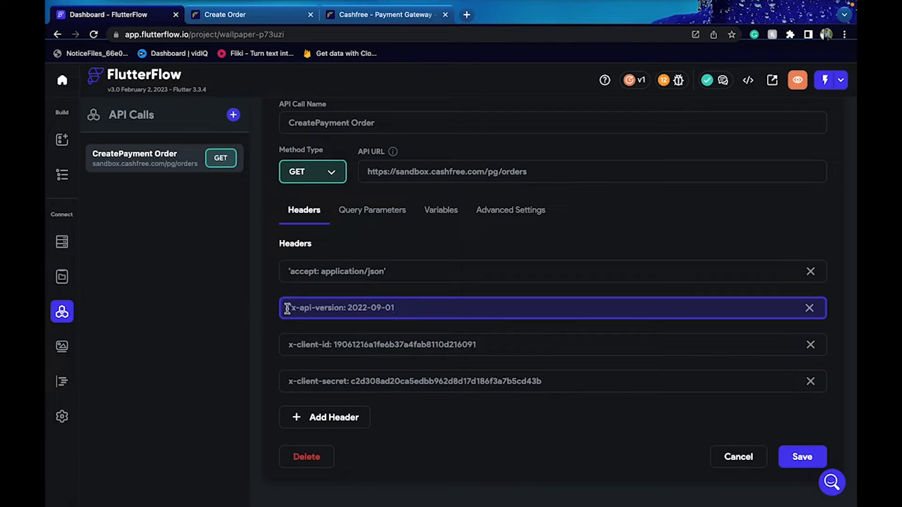
{"action": "key", "text": "BackSpace"}
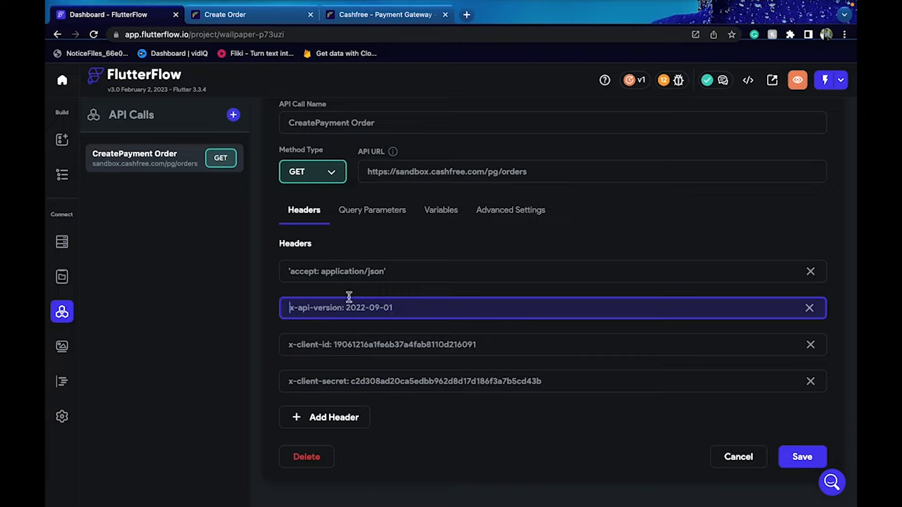
{"action": "left_click", "coordinate": [421, 272]}
{"action": "left_click", "coordinate": [291, 271]}
{"action": "key", "text": "BackSpace"}
{"action": "left_click", "coordinate": [793, 456]}
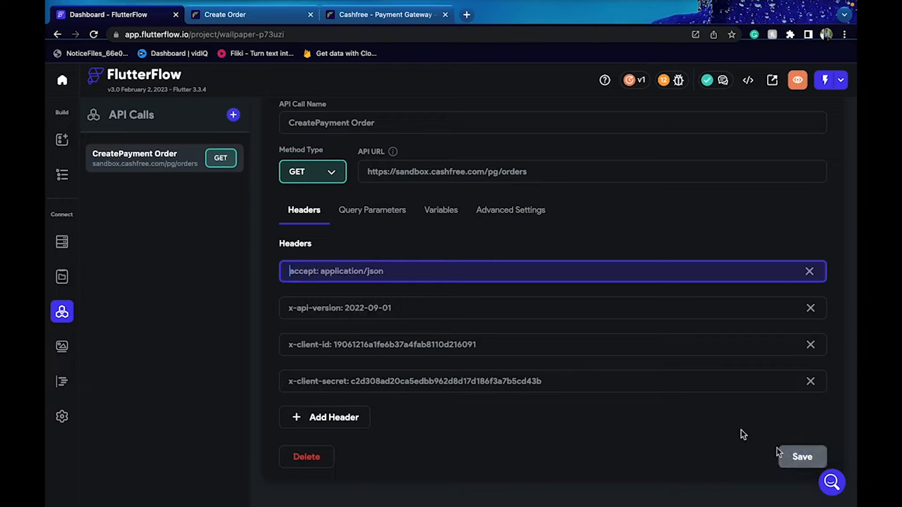
{"action": "left_click", "coordinate": [356, 220]}
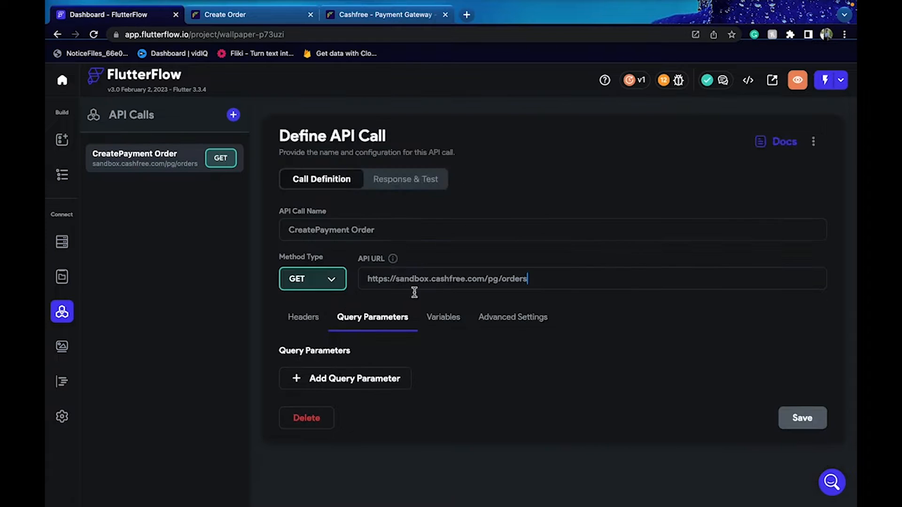
Review the order_amount, order_currency and order_id body parameters and expand the customer details object
{"action": "left_click", "coordinate": [284, 18]}
{"action": "scroll", "coordinate": [259, 188], "scroll_direction": "up", "scroll_amount": 15}
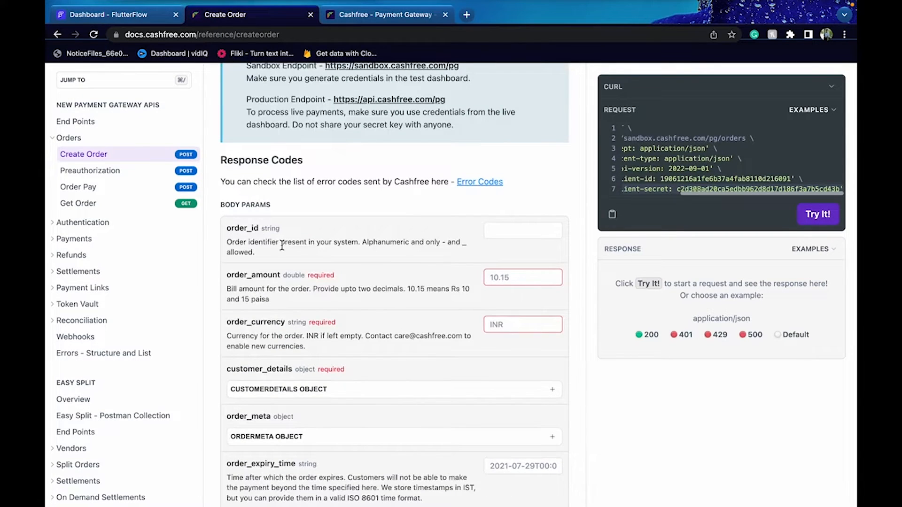
{"action": "left_click_drag", "start_coordinate": [229, 275], "coordinate": [292, 271]}
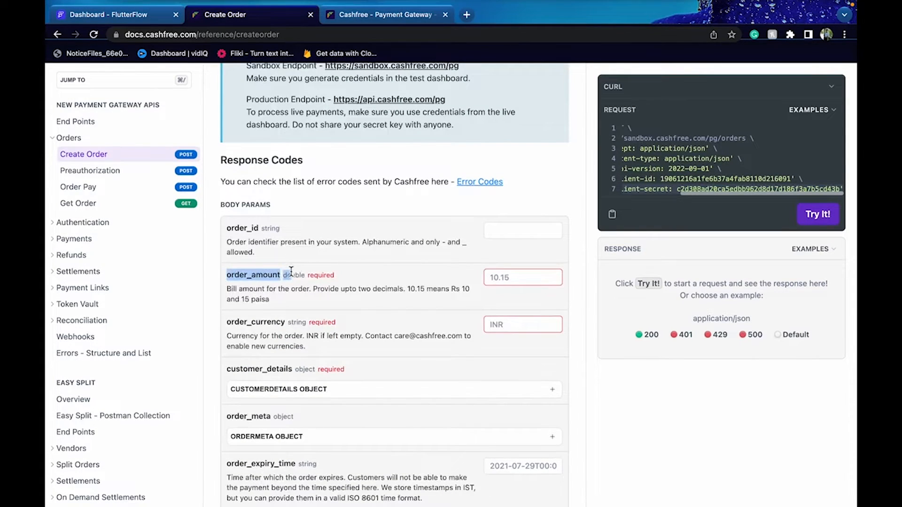
{"action": "left_click_drag", "start_coordinate": [231, 323], "coordinate": [281, 324]}
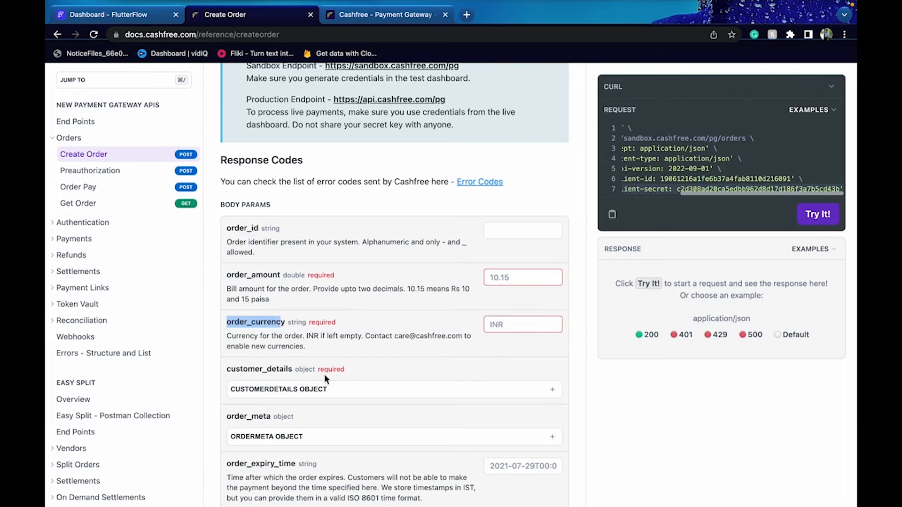
{"action": "left_click", "coordinate": [329, 391]}
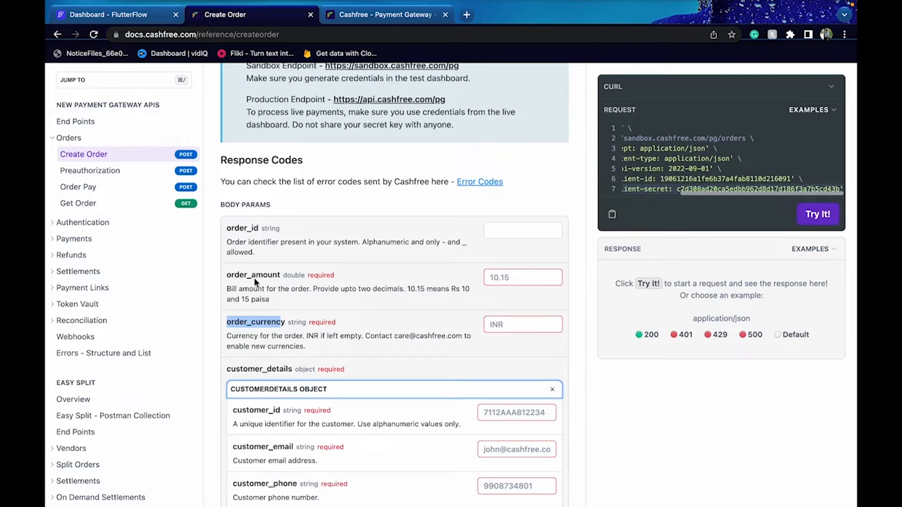
{"action": "double_click", "coordinate": [238, 229]}
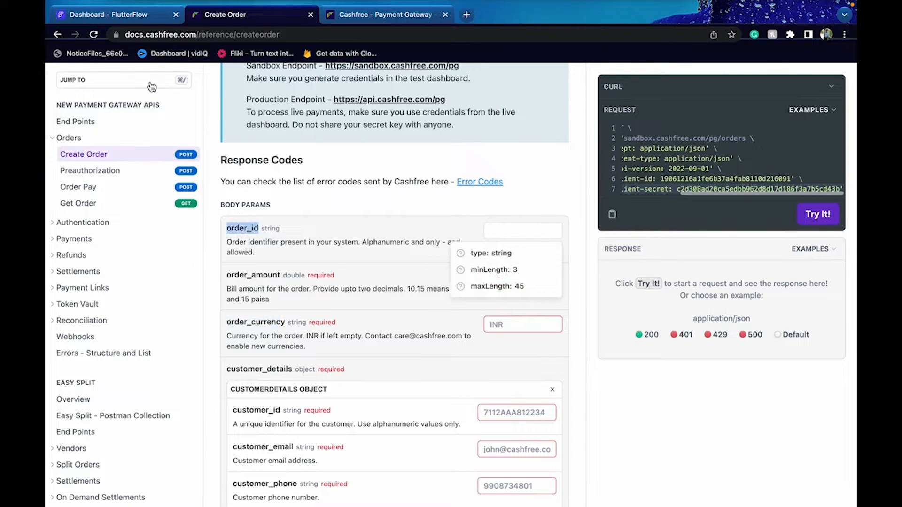
{"action": "left_click", "coordinate": [136, 15]}
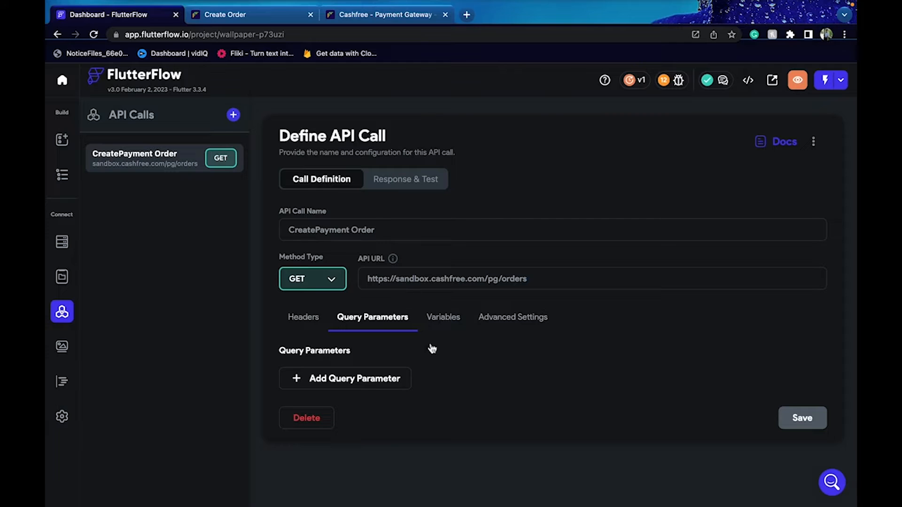
Remove the extra query parameter row and change the call's method to POST
{"action": "left_click", "coordinate": [393, 390]}
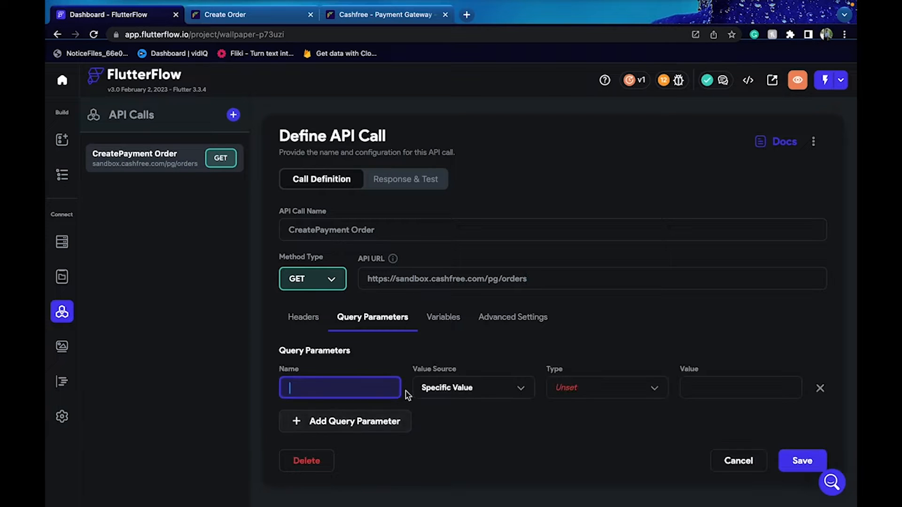
{"action": "left_click", "coordinate": [820, 388]}
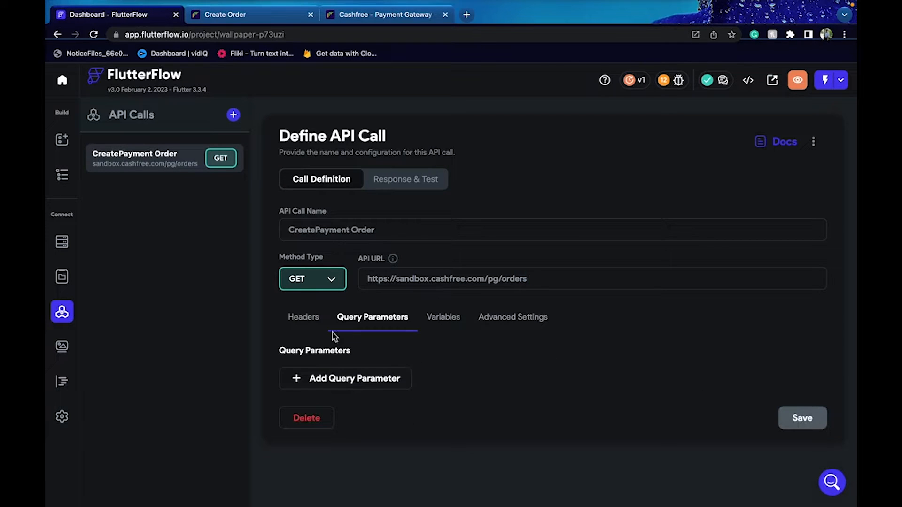
{"action": "left_click", "coordinate": [466, 318]}
{"action": "left_click", "coordinate": [371, 317]}
{"action": "left_click", "coordinate": [312, 279]}
{"action": "left_click", "coordinate": [311, 306]}
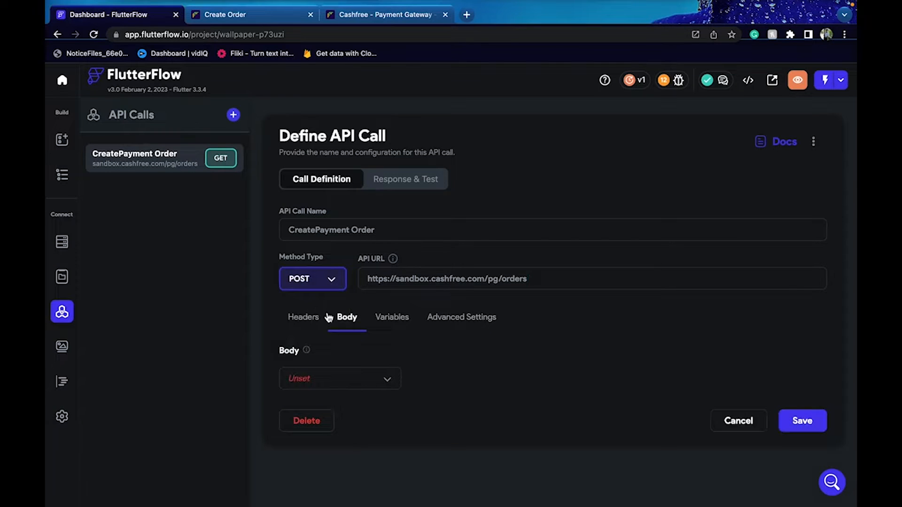
{"action": "left_click", "coordinate": [306, 324]}
{"action": "left_click", "coordinate": [381, 323]}
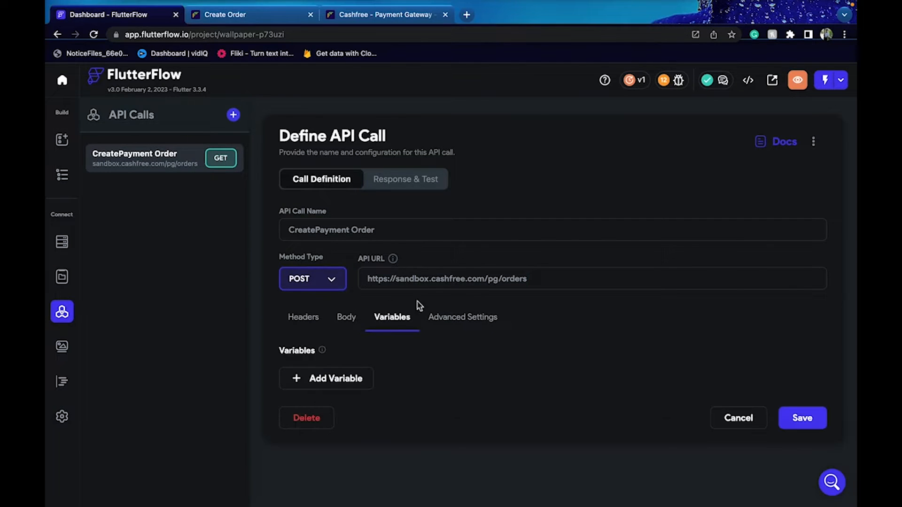
Add an order_id variable of type String
{"action": "left_click", "coordinate": [337, 379]}
{"action": "type", "text": "order_id"}
{"action": "left_click", "coordinate": [499, 388]}
{"action": "left_click", "coordinate": [509, 274]}
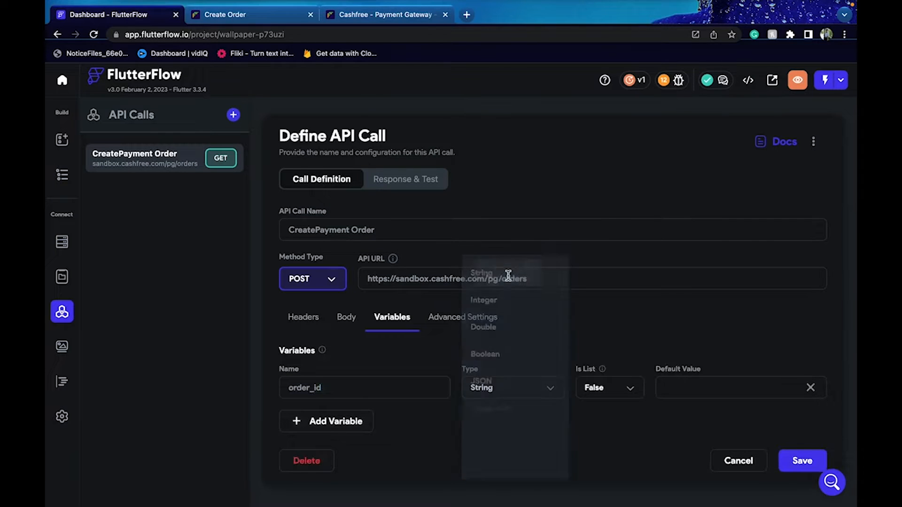
Add order_amount and order_currency variables, copying their names from the Cashfree Create Order docs
{"action": "left_click", "coordinate": [332, 421]}
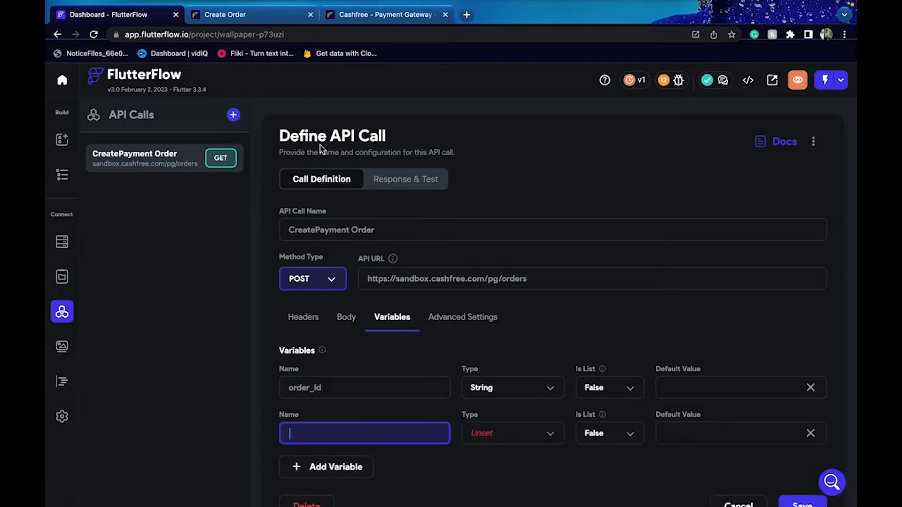
{"action": "left_click", "coordinate": [259, 16]}
{"action": "double_click", "coordinate": [244, 273]}
{"action": "key", "text": "ctrl+c"}
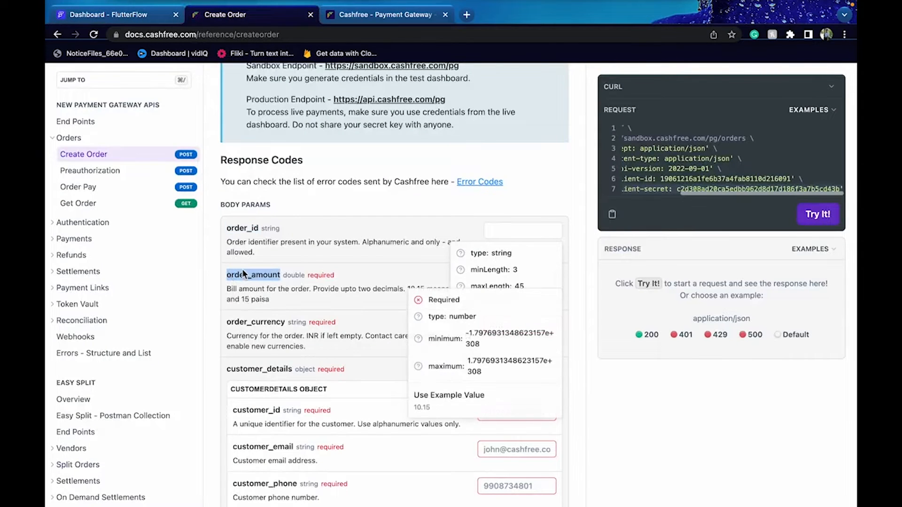
{"action": "left_click", "coordinate": [117, 15]}
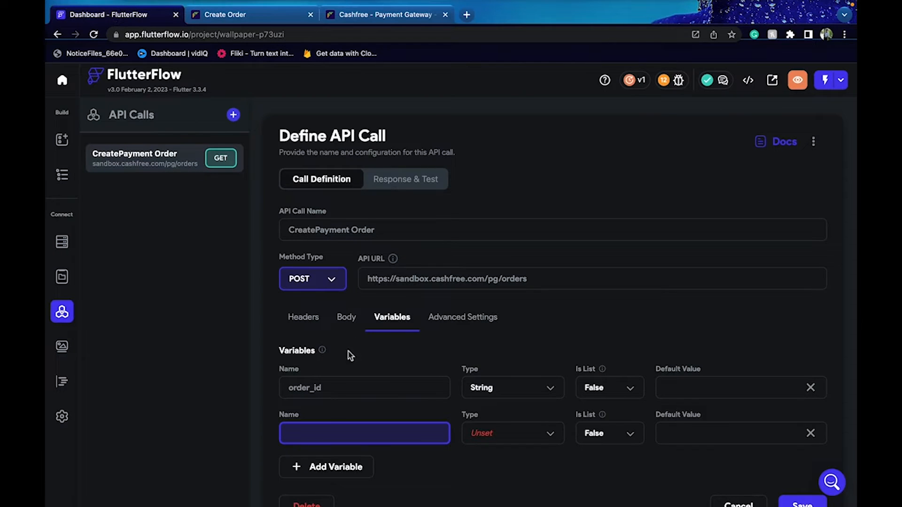
{"action": "key", "text": "ctrl+v"}
{"action": "left_click", "coordinate": [256, 15]}
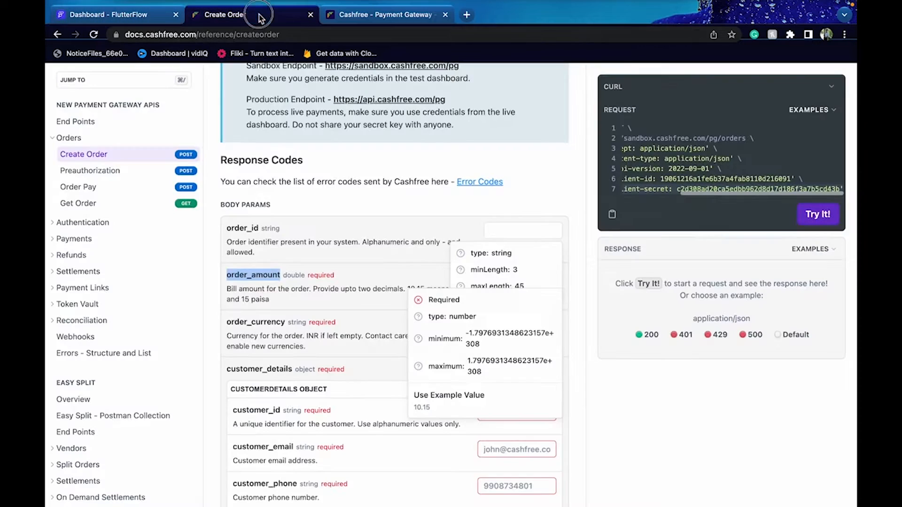
{"action": "double_click", "coordinate": [250, 321]}
{"action": "key", "text": "ctrl+c"}
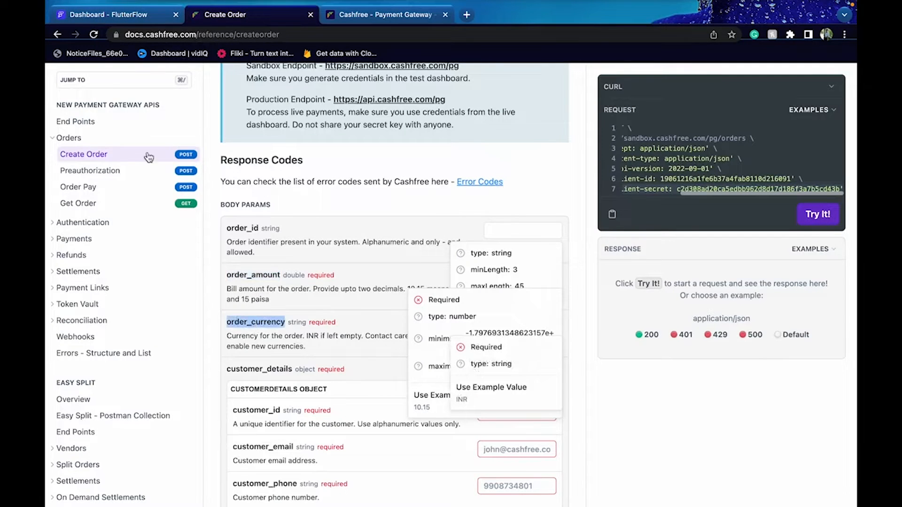
{"action": "left_click", "coordinate": [122, 21]}
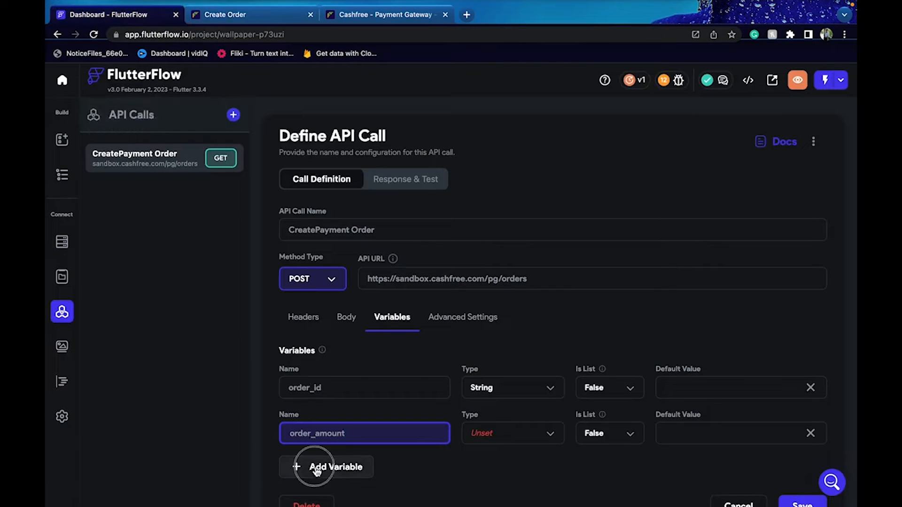
{"action": "left_click", "coordinate": [331, 466]}
{"action": "key", "text": "ctrl+v"}
Set order_amount's type to Double, matching the type documented by Cashfree
{"action": "scroll", "coordinate": [331, 475], "scroll_direction": "down", "scroll_amount": 3}
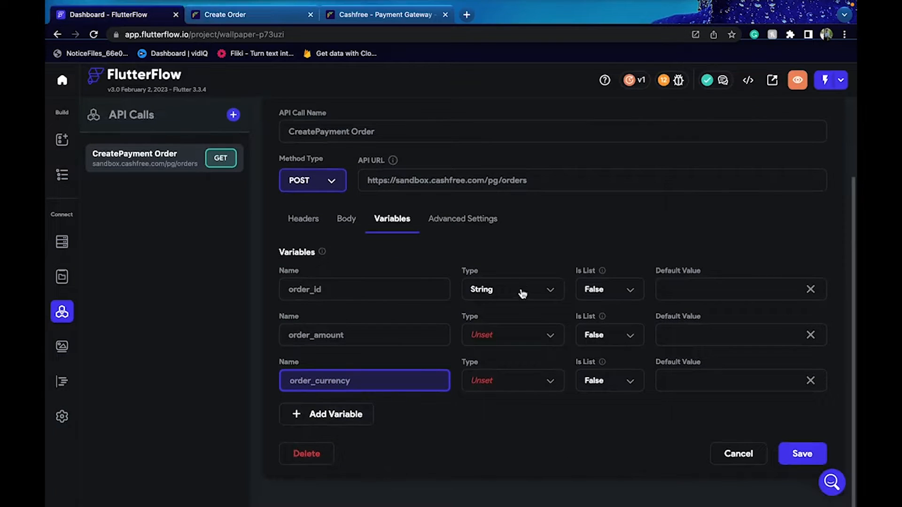
{"action": "left_click", "coordinate": [543, 343]}
{"action": "left_click", "coordinate": [522, 301]}
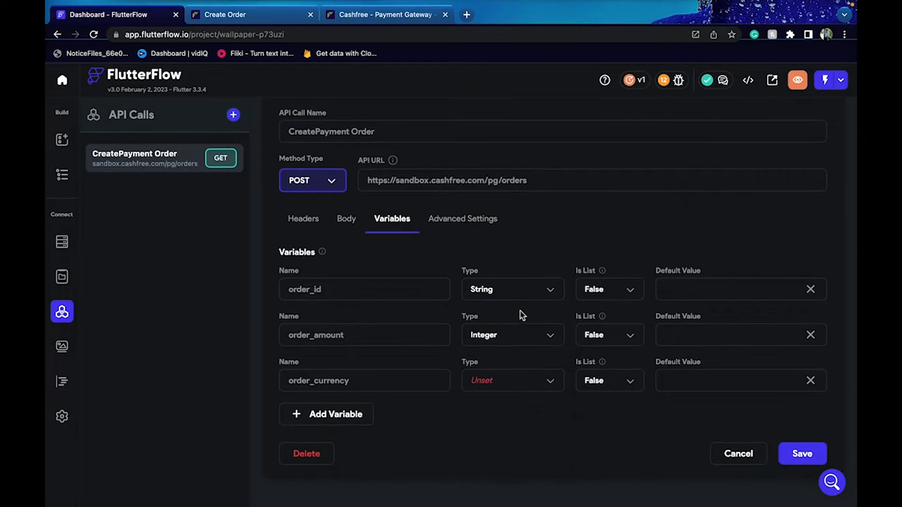
{"action": "left_click", "coordinate": [514, 335]}
{"action": "left_click", "coordinate": [513, 334]}
{"action": "left_click", "coordinate": [269, 15]}
{"action": "double_click", "coordinate": [291, 277]}
{"action": "left_click", "coordinate": [380, 267]}
{"action": "left_click", "coordinate": [157, 18]}
{"action": "left_click", "coordinate": [260, 18]}
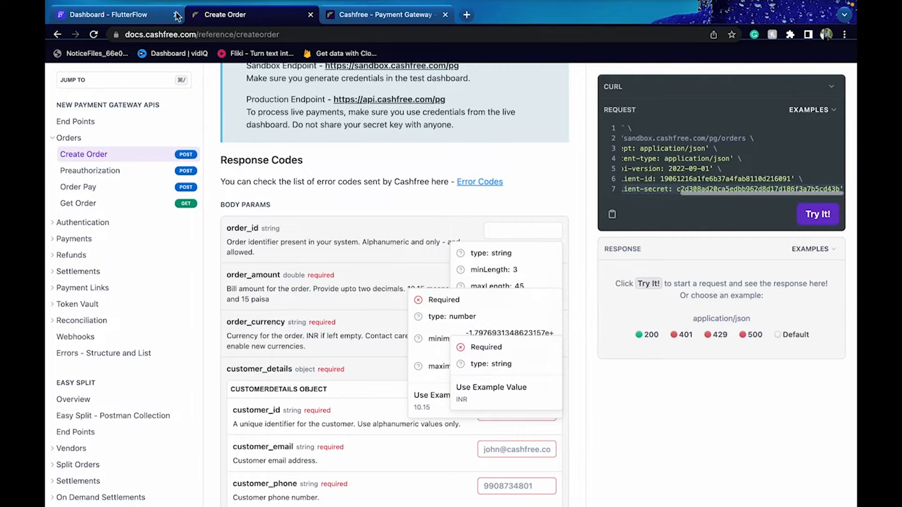
{"action": "left_click", "coordinate": [160, 15]}
Make order_currency a String and add a fourth variable row
{"action": "left_click", "coordinate": [512, 385]}
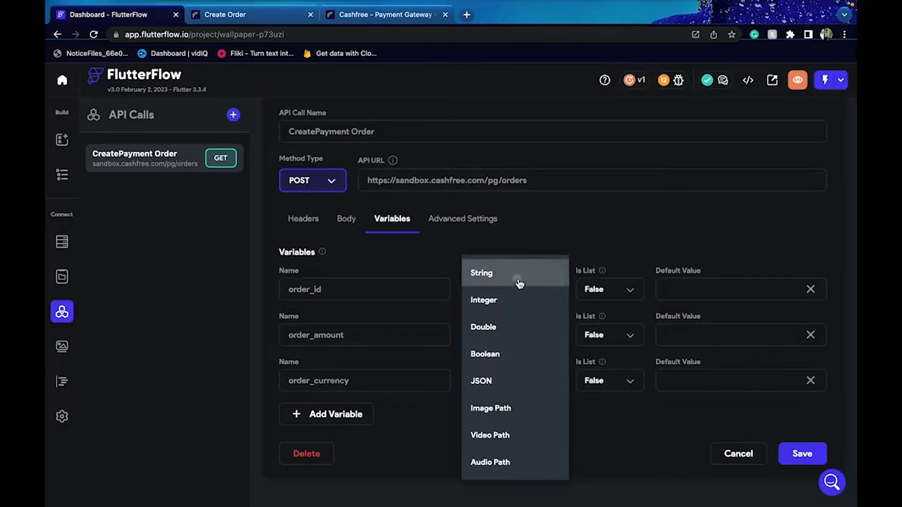
{"action": "left_click", "coordinate": [520, 281]}
{"action": "left_click", "coordinate": [328, 416]}
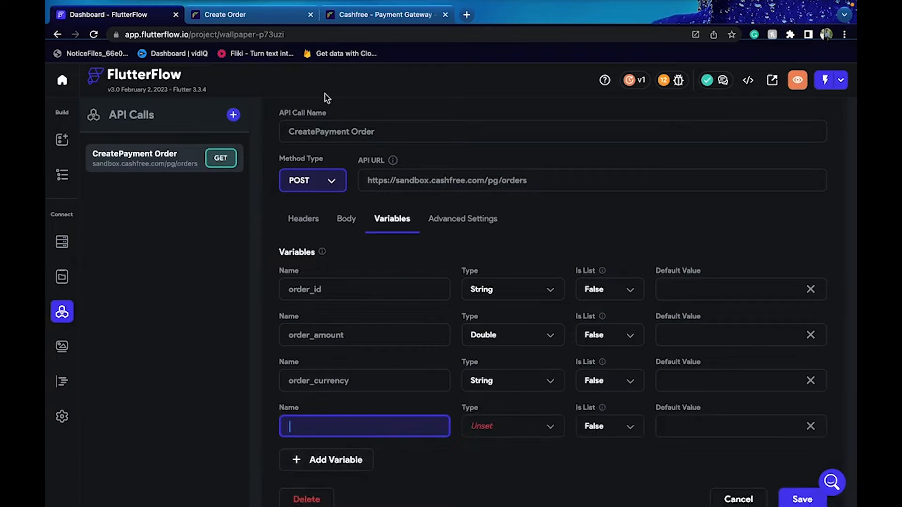
{"action": "left_click", "coordinate": [270, 20]}
{"action": "scroll", "coordinate": [255, 293], "scroll_direction": "down", "scroll_amount": 4}
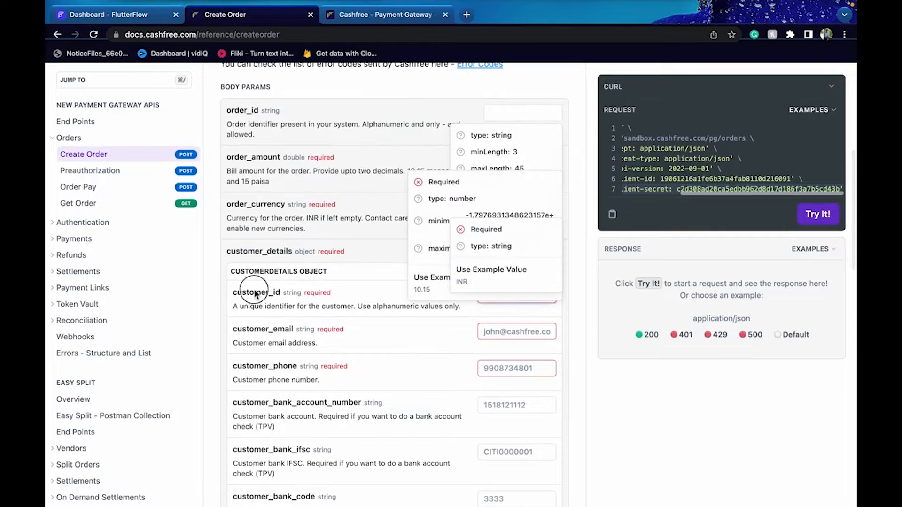
Name the fourth and fifth variables customer_id and customer_email, copied from the Cashfree docs
{"action": "double_click", "coordinate": [254, 292]}
{"action": "key", "text": "ctrl+c"}
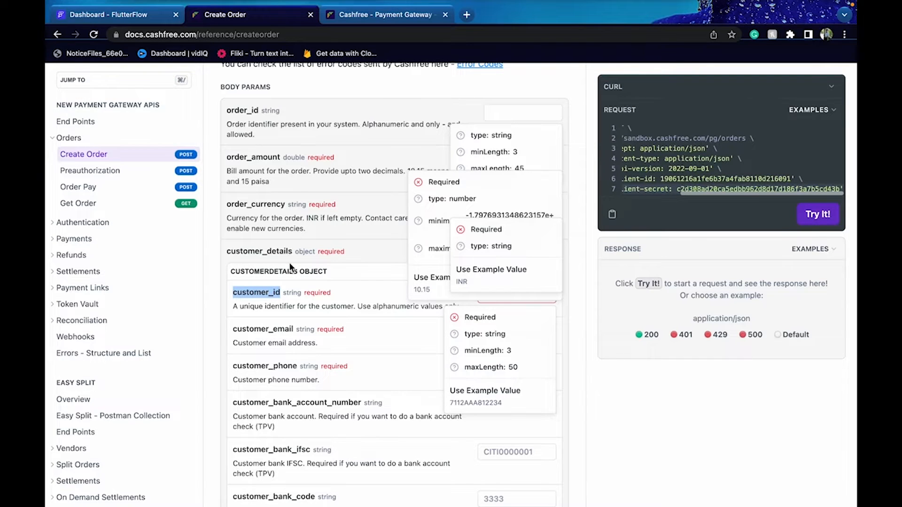
{"action": "left_click", "coordinate": [121, 17]}
{"action": "key", "text": "ctrl+v"}
{"action": "left_click", "coordinate": [332, 461]}
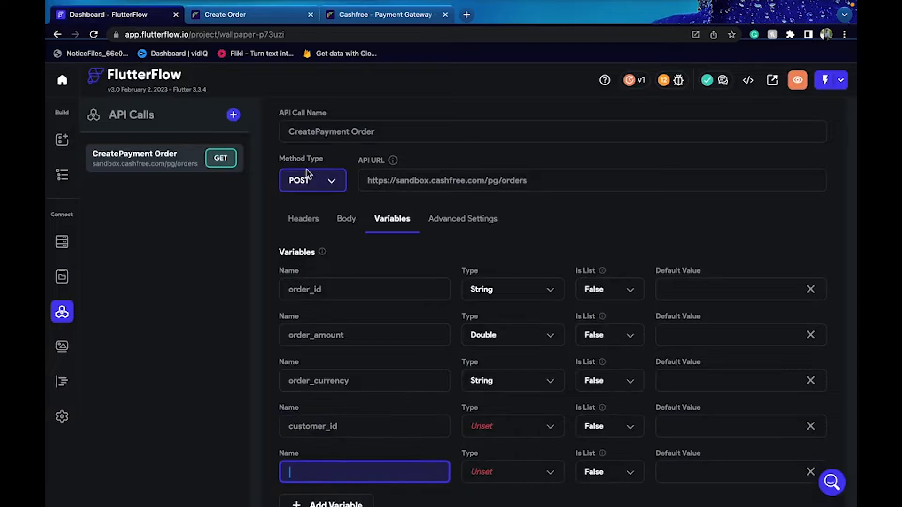
{"action": "left_click", "coordinate": [254, 15]}
{"action": "scroll", "coordinate": [254, 244], "scroll_direction": "down", "scroll_amount": 1}
{"action": "double_click", "coordinate": [250, 253]}
{"action": "key", "text": "ctrl+c"}
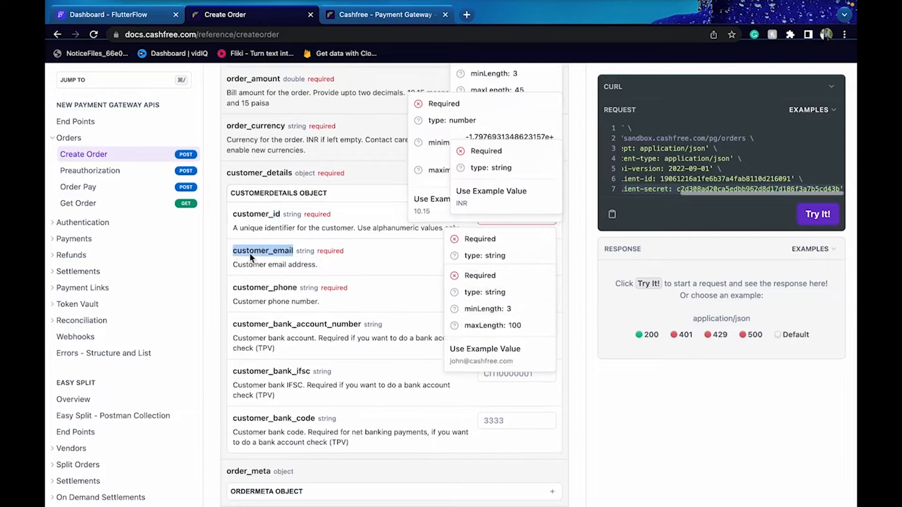
{"action": "left_click", "coordinate": [122, 15]}
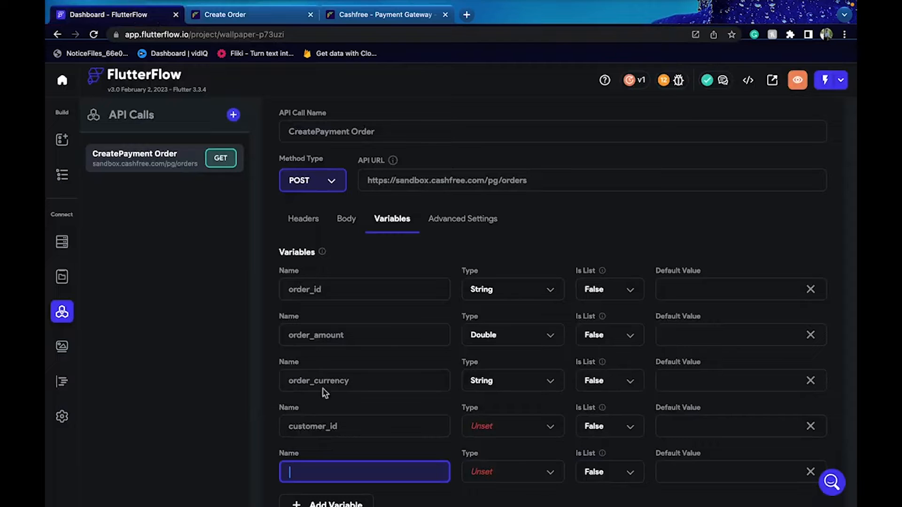
{"action": "key", "text": "ctrl+v"}
Add a customer_phone variable and set customer_id's type to String
{"action": "scroll", "coordinate": [325, 423], "scroll_direction": "down", "scroll_amount": 2}
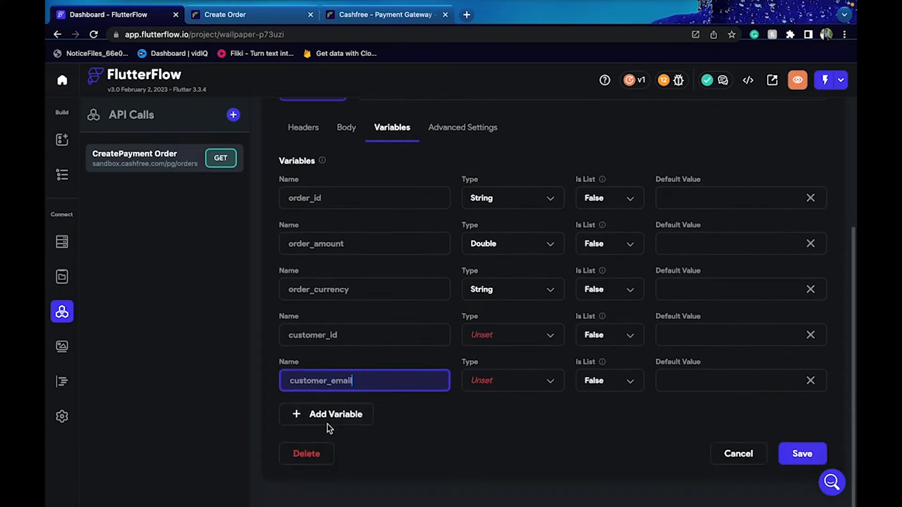
{"action": "left_click", "coordinate": [328, 412]}
{"action": "scroll", "coordinate": [316, 415], "scroll_direction": "down", "scroll_amount": 1}
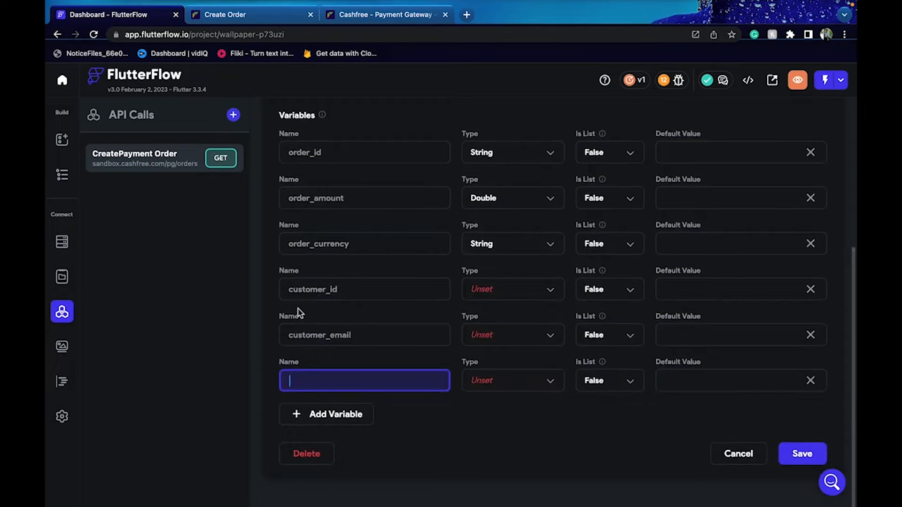
{"action": "left_click", "coordinate": [247, 47]}
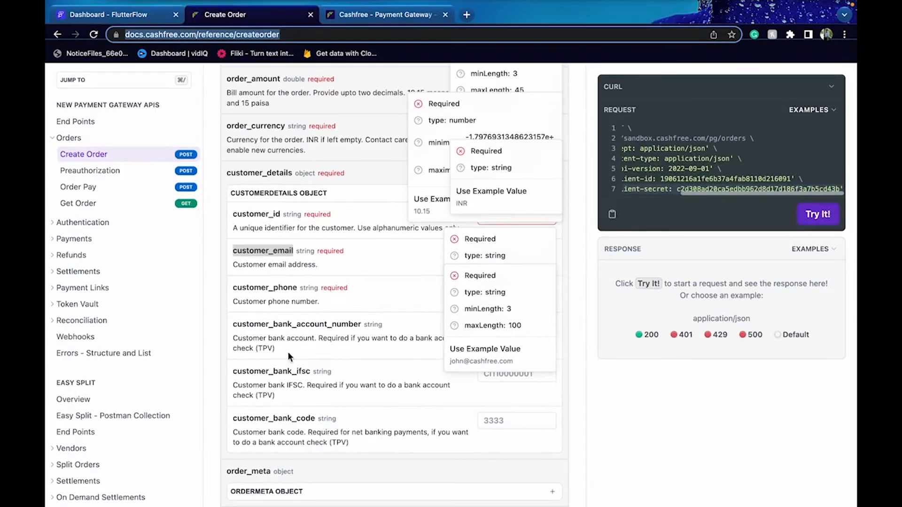
{"action": "double_click", "coordinate": [251, 288]}
{"action": "key", "text": "super+c"}
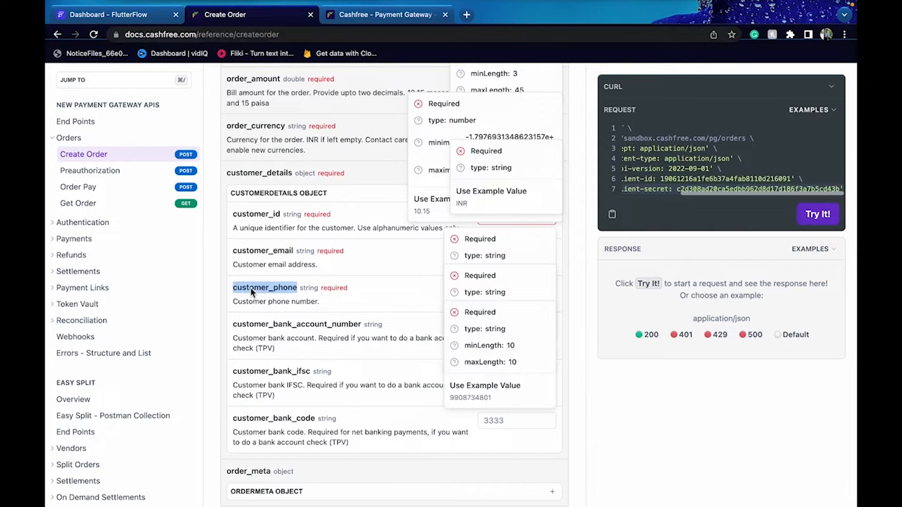
{"action": "left_click", "coordinate": [157, 17]}
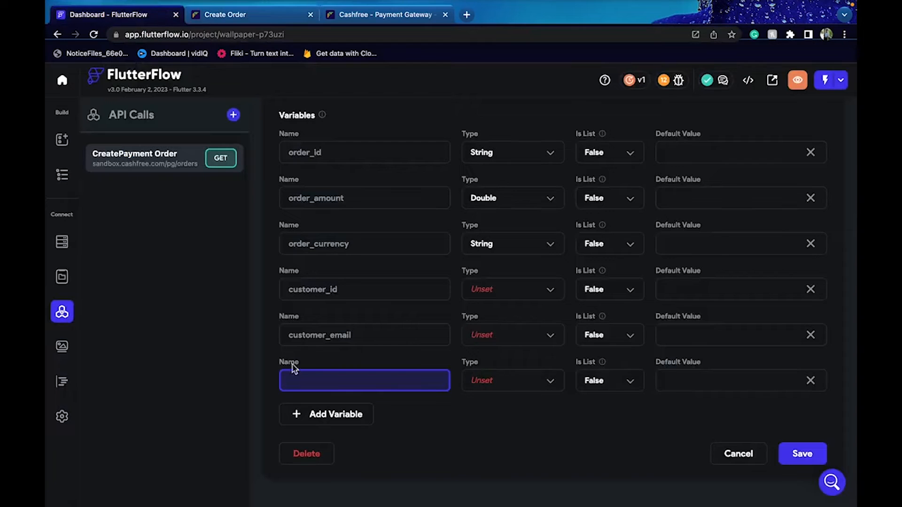
{"action": "key", "text": "super+v"}
{"action": "left_click", "coordinate": [509, 301]}
{"action": "left_click", "coordinate": [503, 275]}
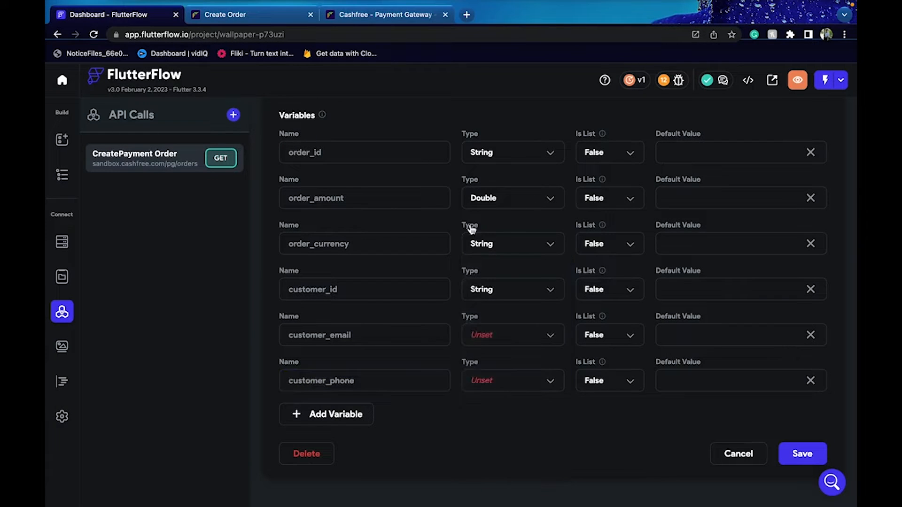
Make customer_email and customer_phone Strings and save the API call
{"action": "left_click", "coordinate": [256, 19]}
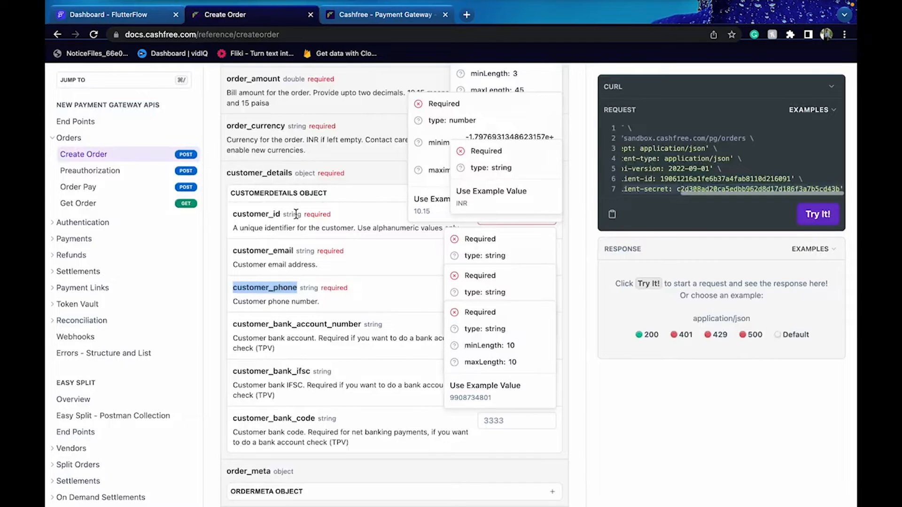
{"action": "left_click", "coordinate": [117, 10]}
{"action": "left_click", "coordinate": [516, 339]}
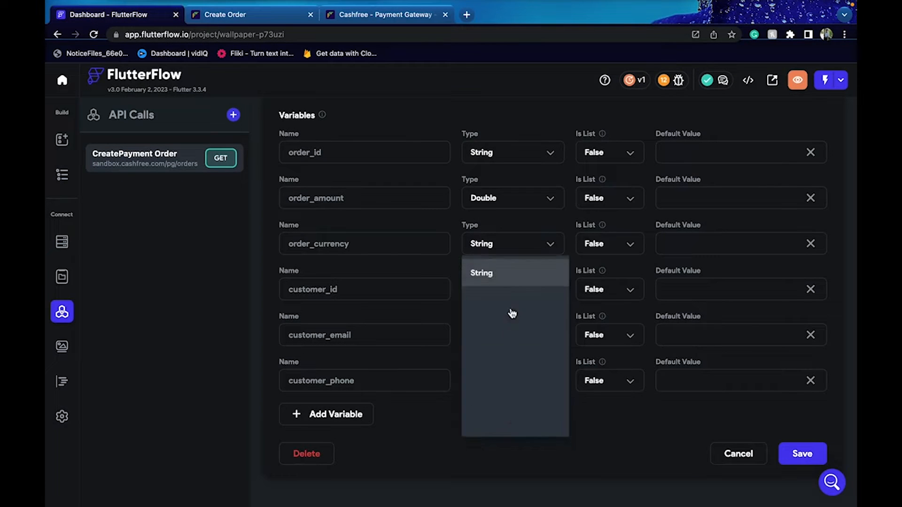
{"action": "left_click", "coordinate": [501, 269]}
{"action": "left_click", "coordinate": [224, 18]}
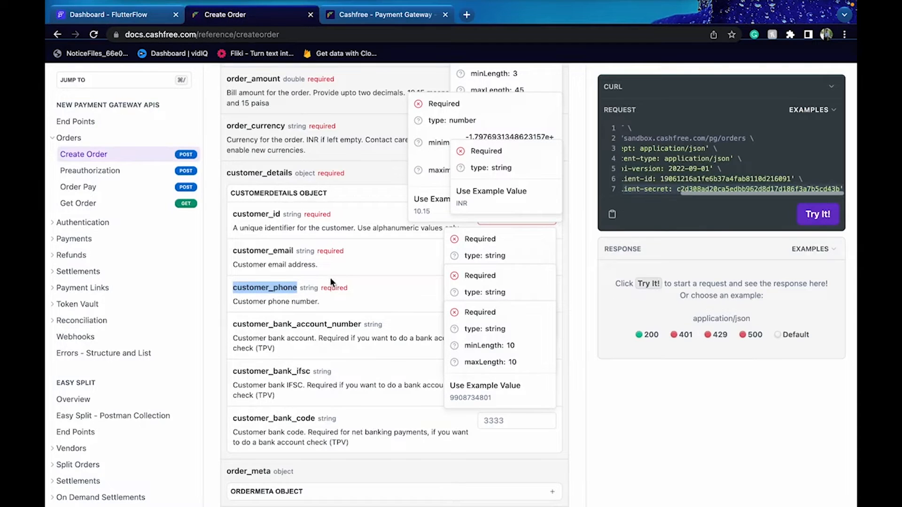
{"action": "left_click", "coordinate": [156, 20]}
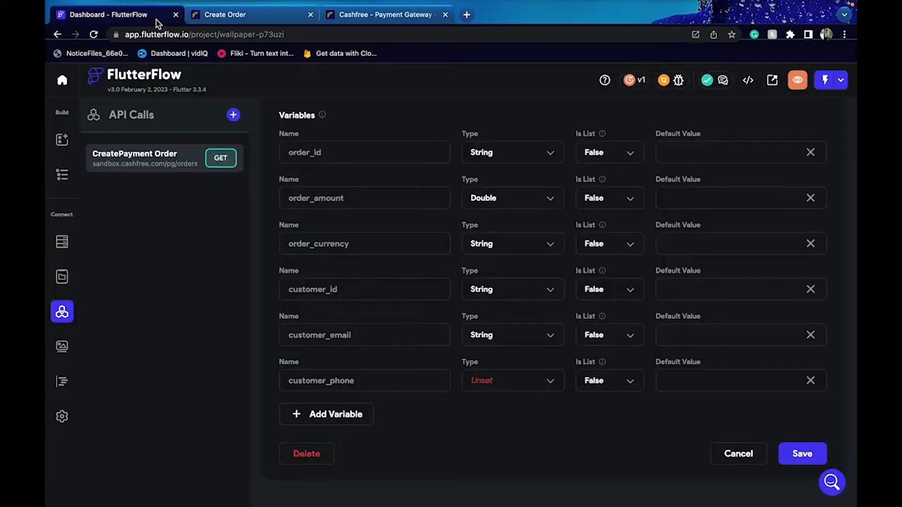
{"action": "left_click", "coordinate": [501, 381]}
{"action": "left_click", "coordinate": [491, 270]}
{"action": "left_click", "coordinate": [799, 456]}
Set the call's request body type to JSON
{"action": "scroll", "coordinate": [538, 291], "scroll_direction": "up", "scroll_amount": 2}
{"action": "left_click", "coordinate": [351, 128]}
{"action": "left_click", "coordinate": [367, 374]}
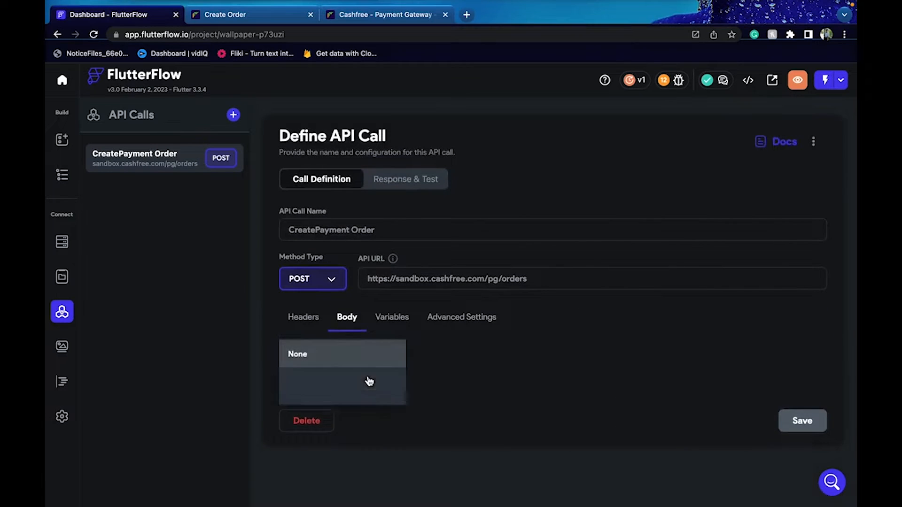
{"action": "left_click", "coordinate": [305, 382]}
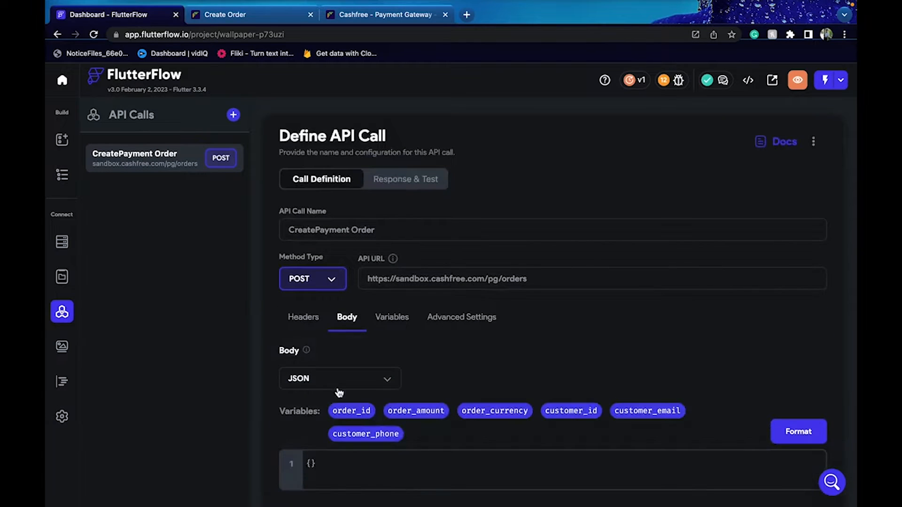
{"action": "left_click", "coordinate": [265, 17]}
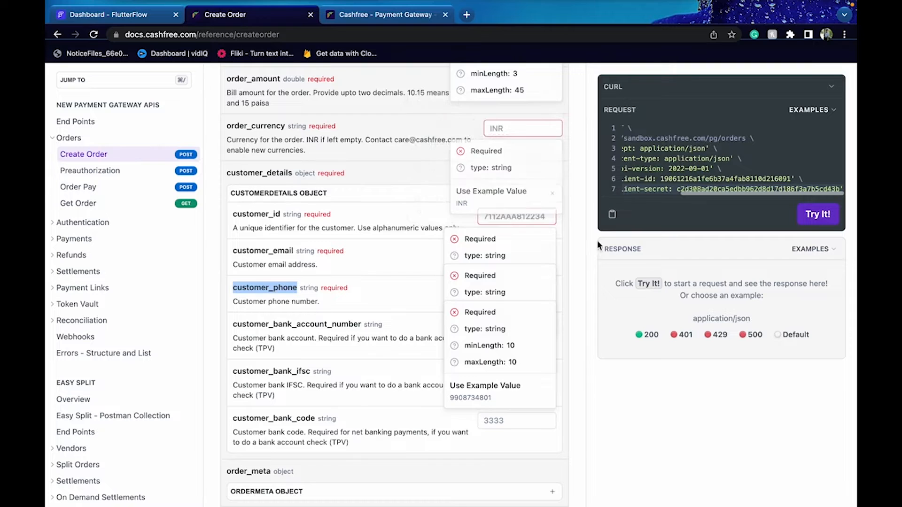
Enter order_id 2334, order_amount 56 and order_currency INR in the Create Order form
{"action": "scroll", "coordinate": [492, 204], "scroll_direction": "up", "scroll_amount": 3}
{"action": "left_click", "coordinate": [492, 201]}
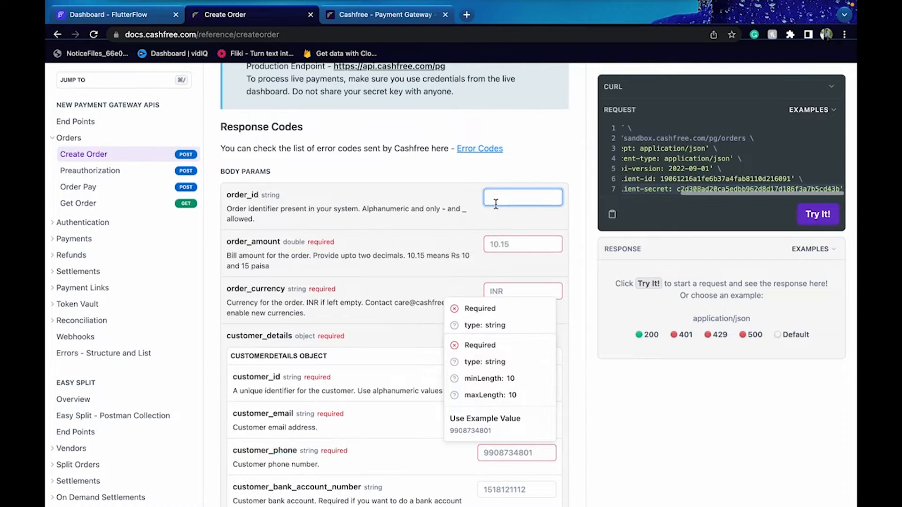
{"action": "type", "text": "2334"}
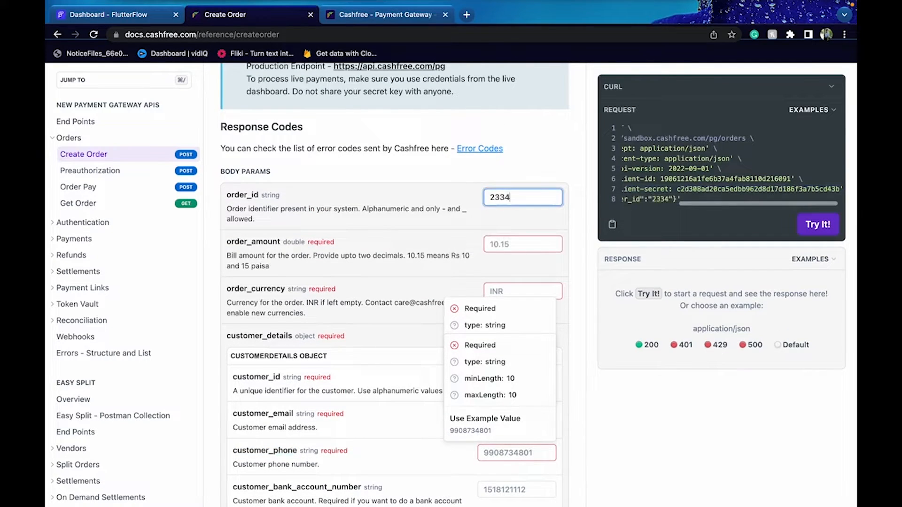
{"action": "left_click", "coordinate": [526, 241]}
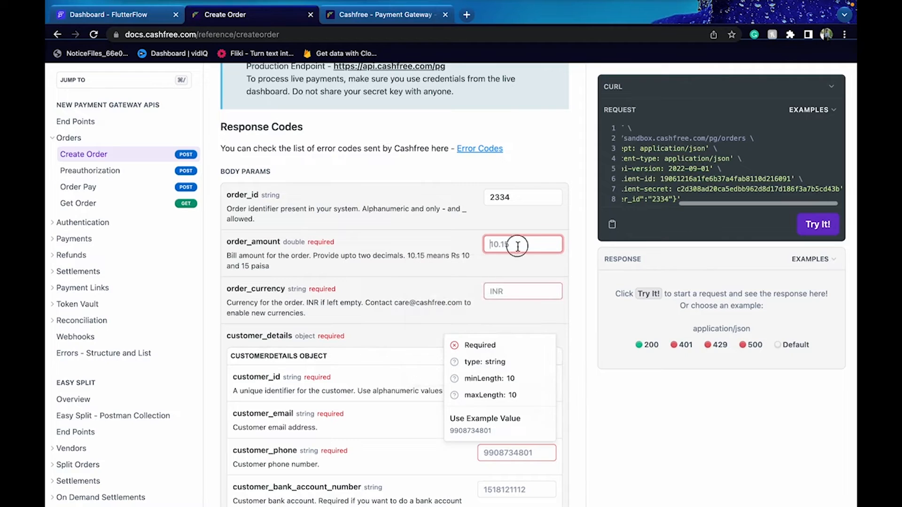
{"action": "type", "text": "56"}
{"action": "left_click", "coordinate": [506, 291]}
{"action": "type", "text": "INR"}
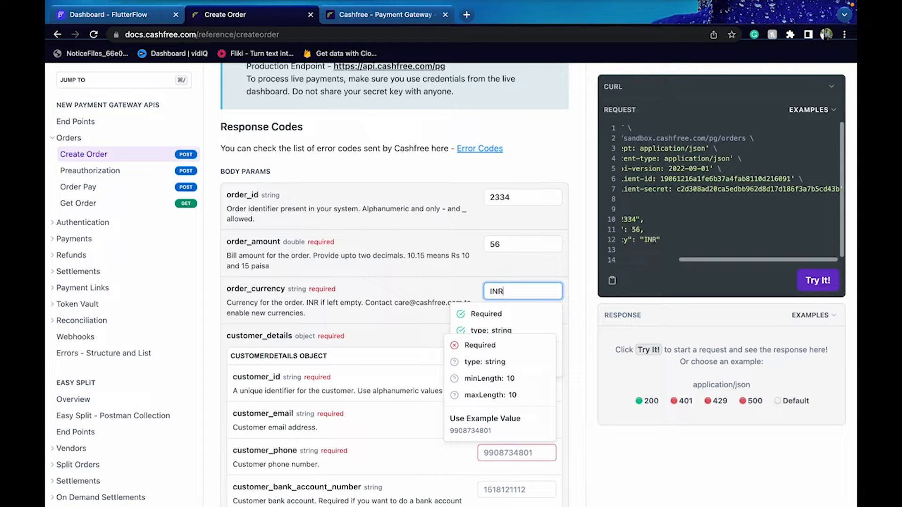
Fill customer_id, customer_email and customer_phone with their example values
{"action": "left_click", "coordinate": [542, 383]}
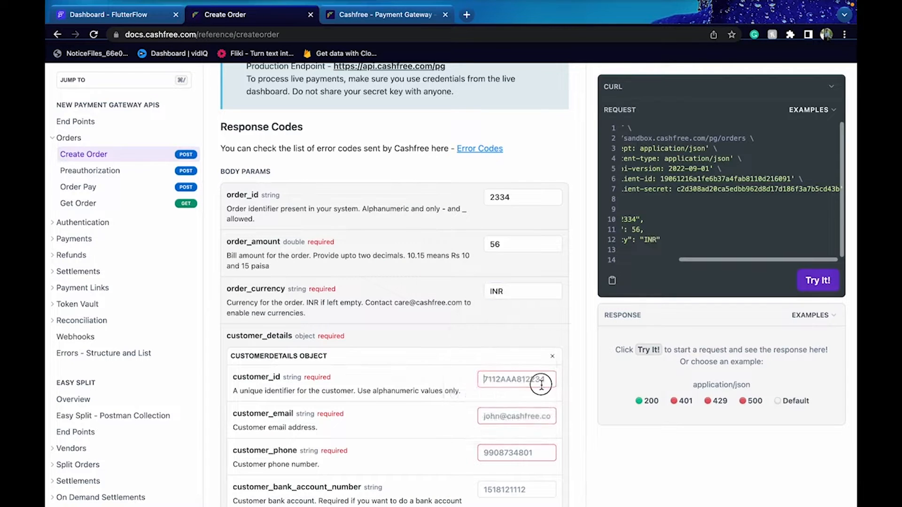
{"action": "left_click", "coordinate": [526, 479]}
{"action": "left_click", "coordinate": [525, 421]}
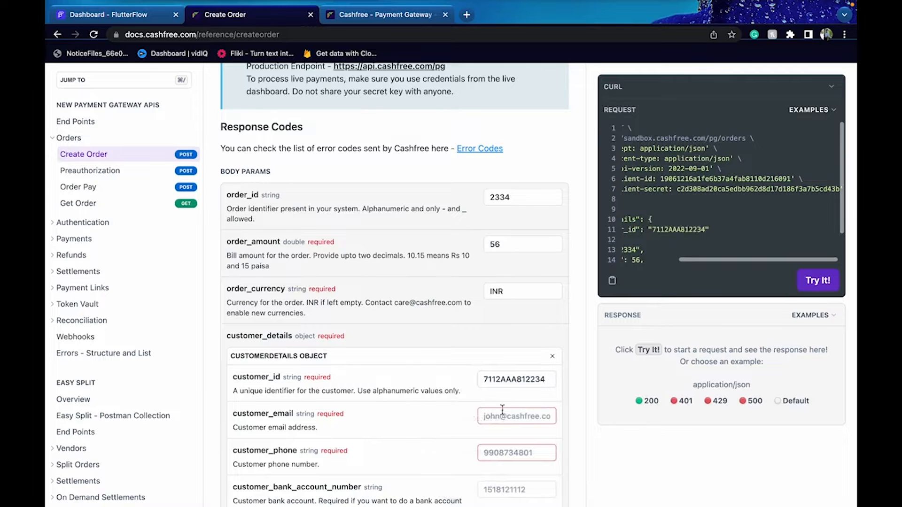
{"action": "left_click", "coordinate": [487, 435]}
{"action": "left_click", "coordinate": [503, 416]}
{"action": "left_click", "coordinate": [493, 395]}
{"action": "left_click", "coordinate": [498, 452]}
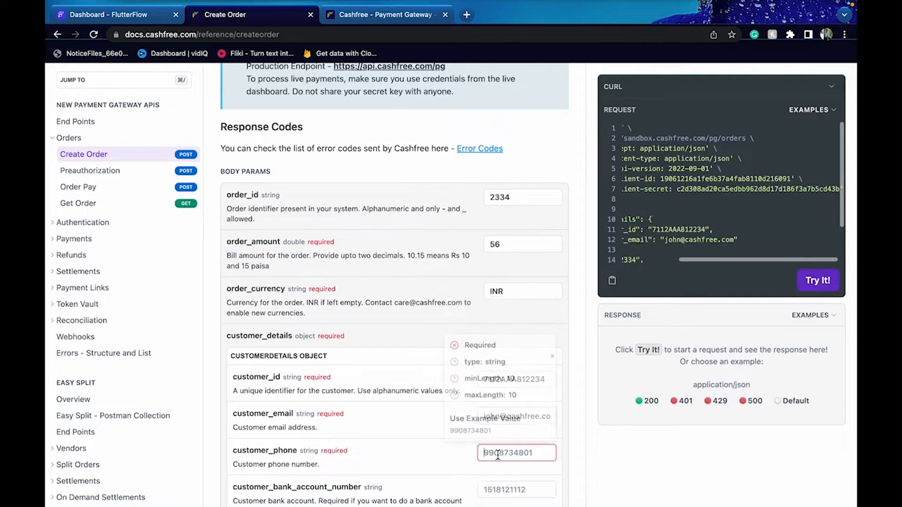
{"action": "left_click", "coordinate": [489, 430]}
{"action": "scroll", "coordinate": [489, 435], "scroll_direction": "down", "scroll_amount": 3}
{"action": "left_click", "coordinate": [419, 344]}
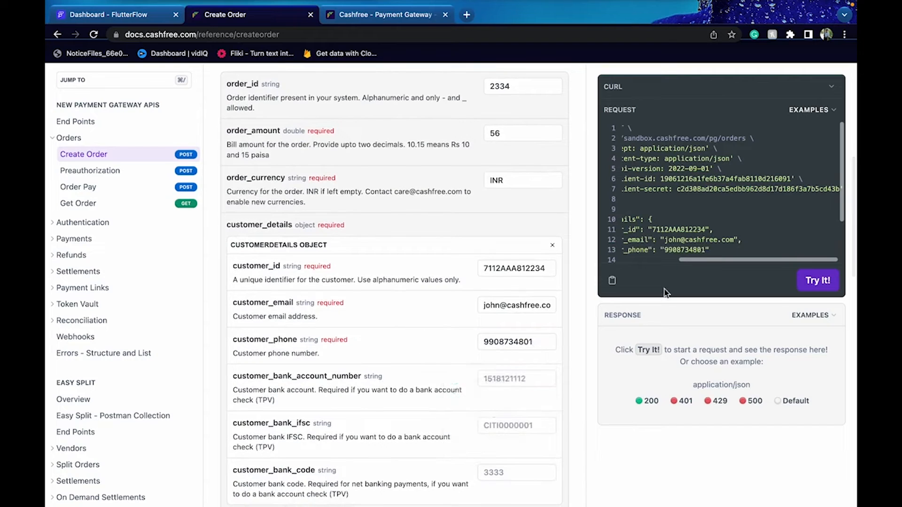
Select and copy the generated JSON request body from the curl sample
{"action": "scroll", "coordinate": [696, 226], "scroll_direction": "left", "scroll_amount": 3}
{"action": "scroll", "coordinate": [686, 212], "scroll_direction": "down", "scroll_amount": 3}
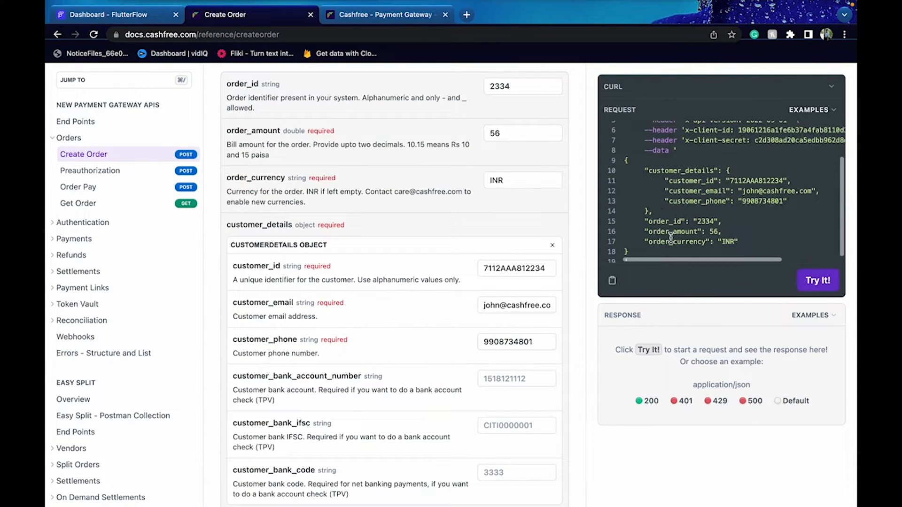
{"action": "scroll", "coordinate": [662, 205], "scroll_direction": "down", "scroll_amount": 1}
{"action": "left_click", "coordinate": [624, 152]}
{"action": "left_click_drag", "start_coordinate": [624, 151], "coordinate": [659, 250]}
{"action": "key", "text": "ctrl+c"}
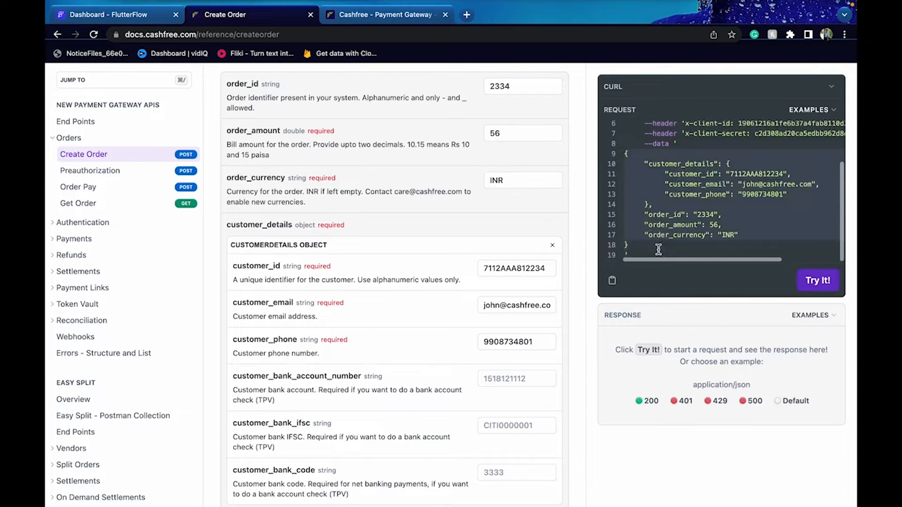
{"action": "left_click", "coordinate": [95, 14]}
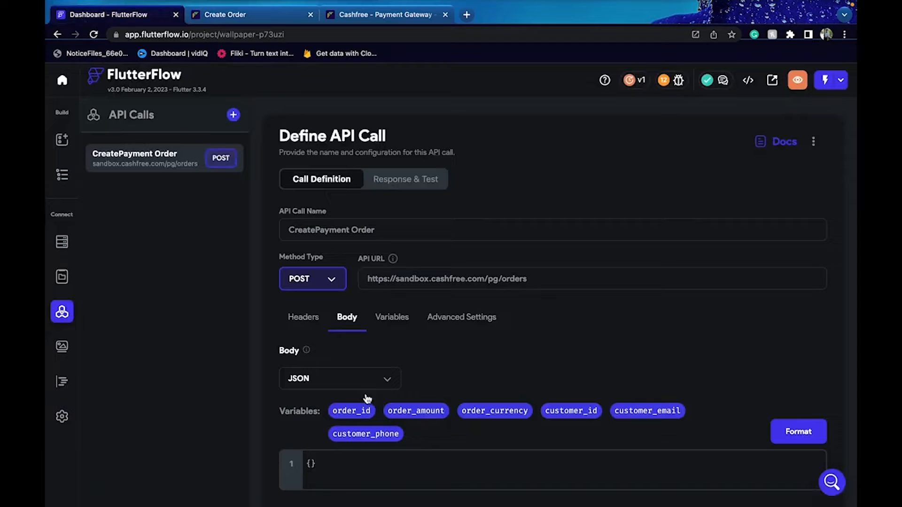
Replace the empty JSON body with the copied Cashfree order body
{"action": "left_click", "coordinate": [298, 464]}
{"action": "key", "text": "ctrl+a"}
{"action": "key", "text": "ctrl+v"}
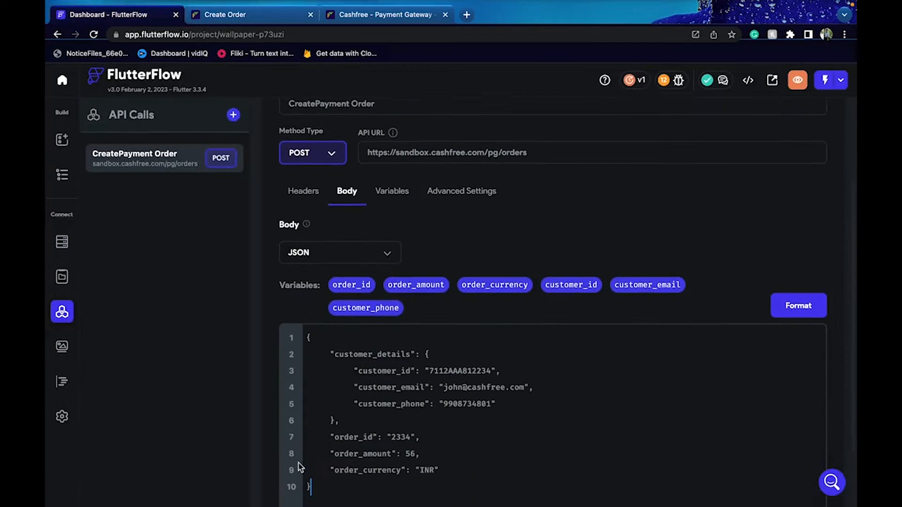
{"action": "scroll", "coordinate": [467, 339], "scroll_direction": "down", "scroll_amount": 2}
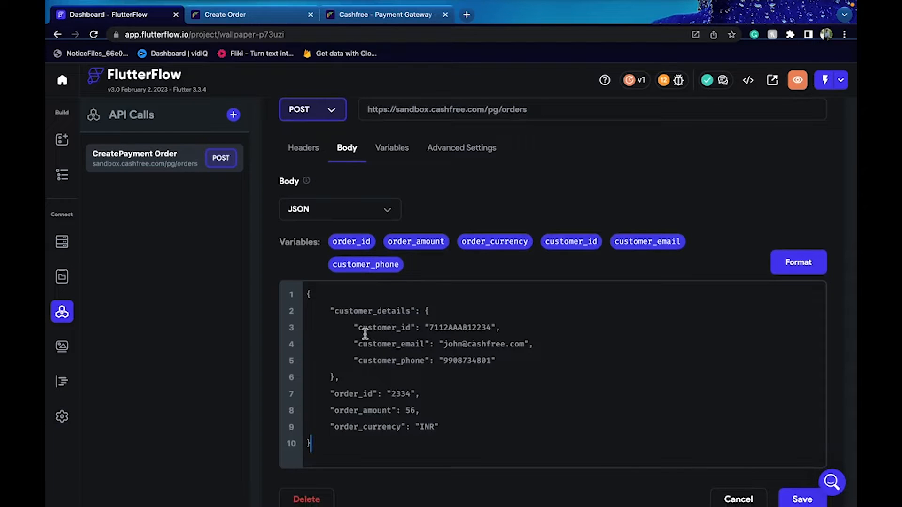
Replace the sample customer_id, customer_email and customer_phone values with their variables
{"action": "left_click_drag", "start_coordinate": [420, 327], "coordinate": [498, 328]}
{"action": "key", "text": "BackSpace"}
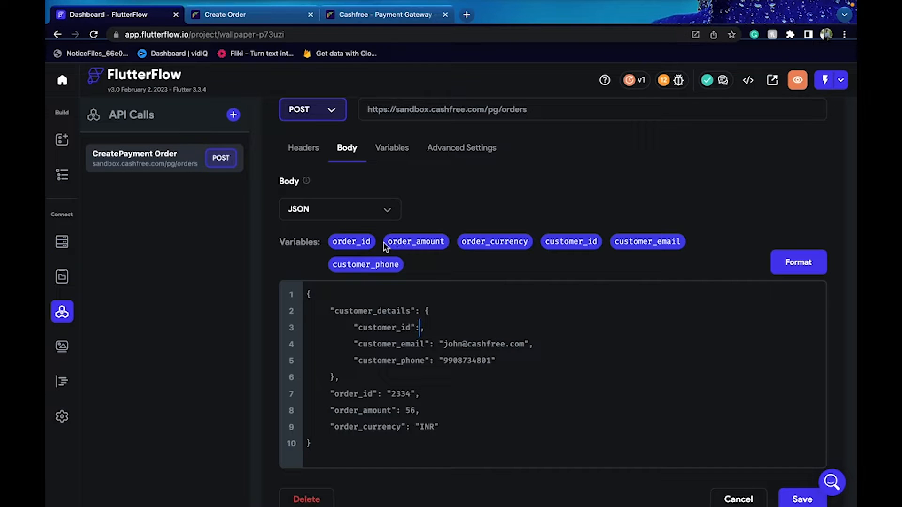
{"action": "left_click_drag", "start_coordinate": [584, 244], "coordinate": [497, 345]}
{"action": "key", "text": "BackSpace"}
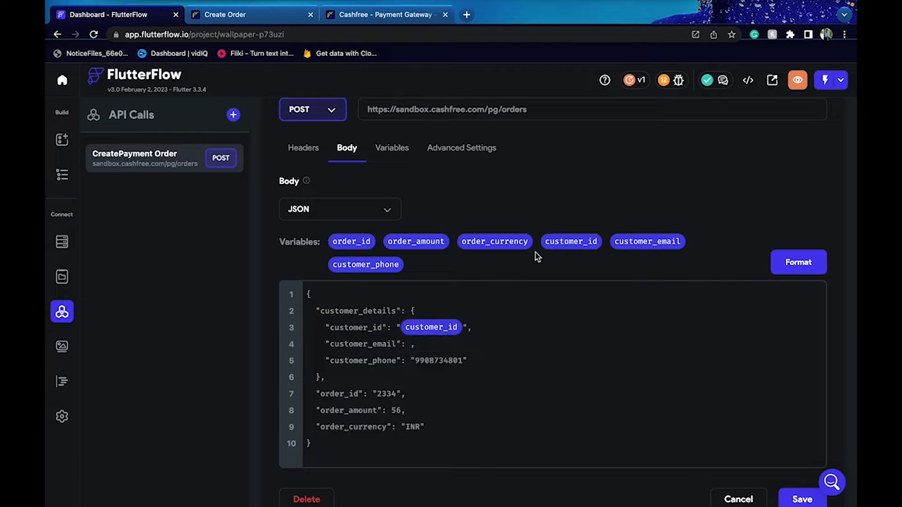
{"action": "left_click_drag", "start_coordinate": [634, 242], "coordinate": [409, 349]}
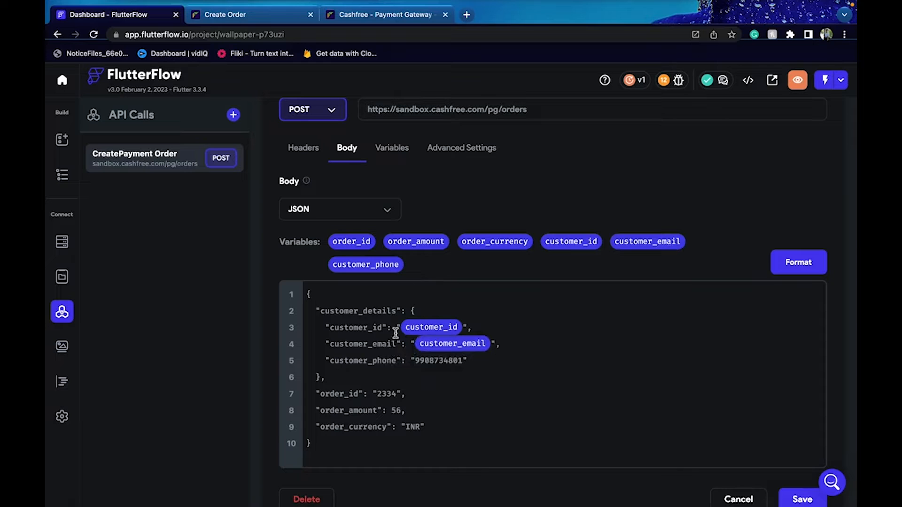
{"action": "left_click_drag", "start_coordinate": [410, 360], "coordinate": [469, 361]}
{"action": "key", "text": "BackSpace"}
{"action": "left_click_drag", "start_coordinate": [357, 266], "coordinate": [438, 369]}
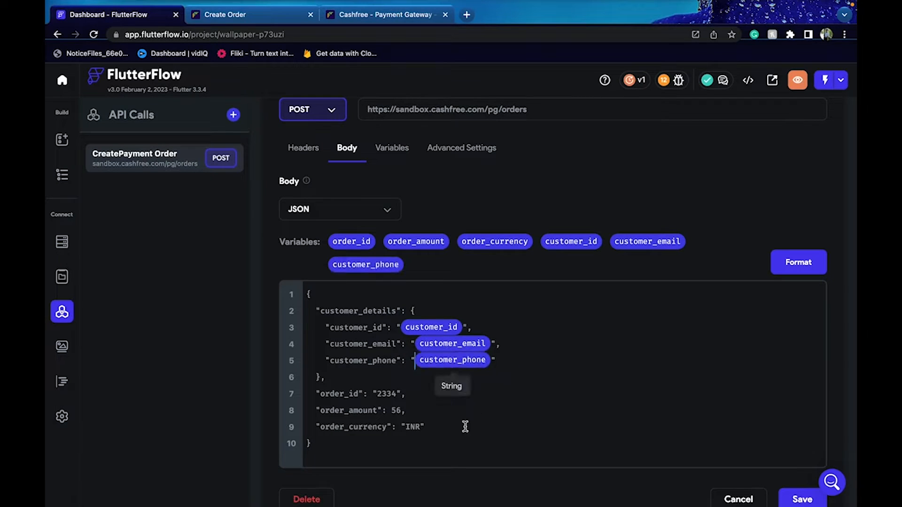
Replace the sample order_id, amount 56 and INR values with their variables
{"action": "left_click_drag", "start_coordinate": [372, 394], "coordinate": [409, 395]}
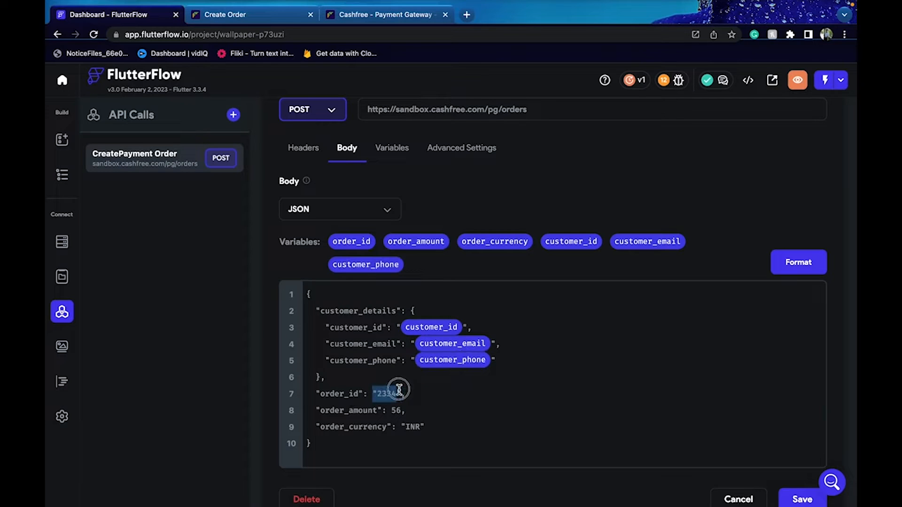
{"action": "key", "text": "BackSpace"}
{"action": "left_click_drag", "start_coordinate": [370, 245], "coordinate": [374, 393]}
{"action": "double_click", "coordinate": [398, 412]}
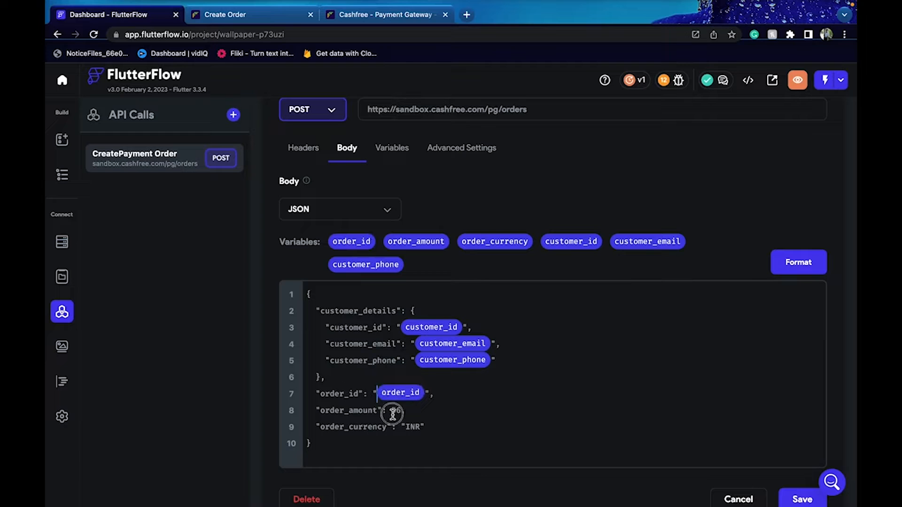
{"action": "key", "text": "BackSpace"}
{"action": "left_click_drag", "start_coordinate": [416, 241], "coordinate": [411, 414]}
{"action": "double_click", "coordinate": [415, 428]}
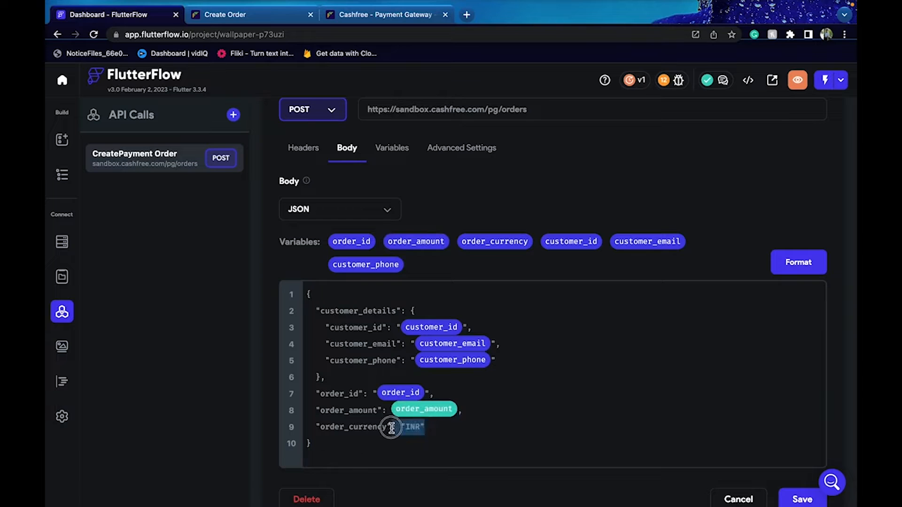
{"action": "key", "text": "BackSpace"}
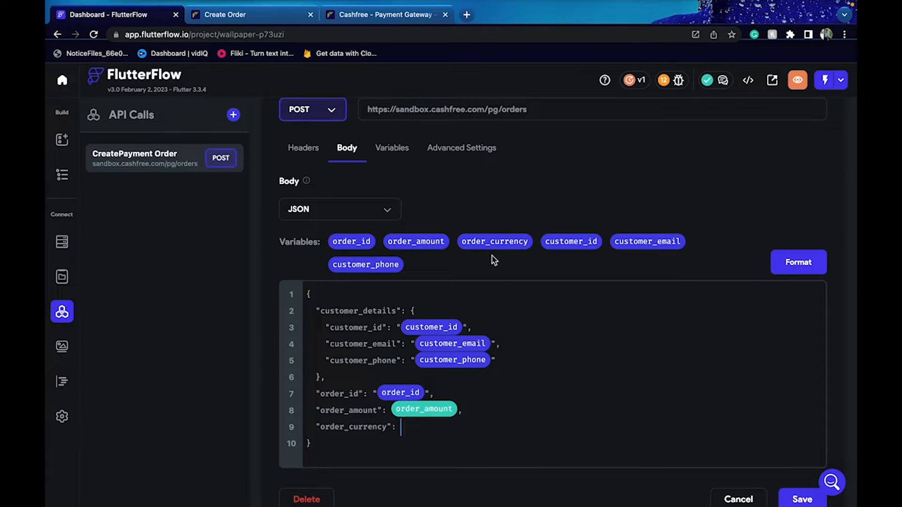
{"action": "left_click_drag", "start_coordinate": [496, 248], "coordinate": [413, 425]}
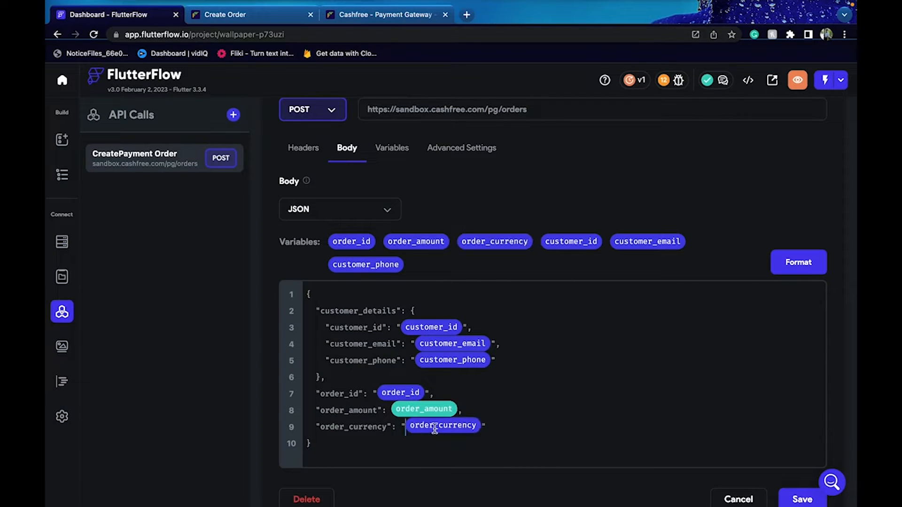
Format the JSON body and save the CreatePayment Order call
{"action": "scroll", "coordinate": [563, 404], "scroll_direction": "down", "scroll_amount": 1}
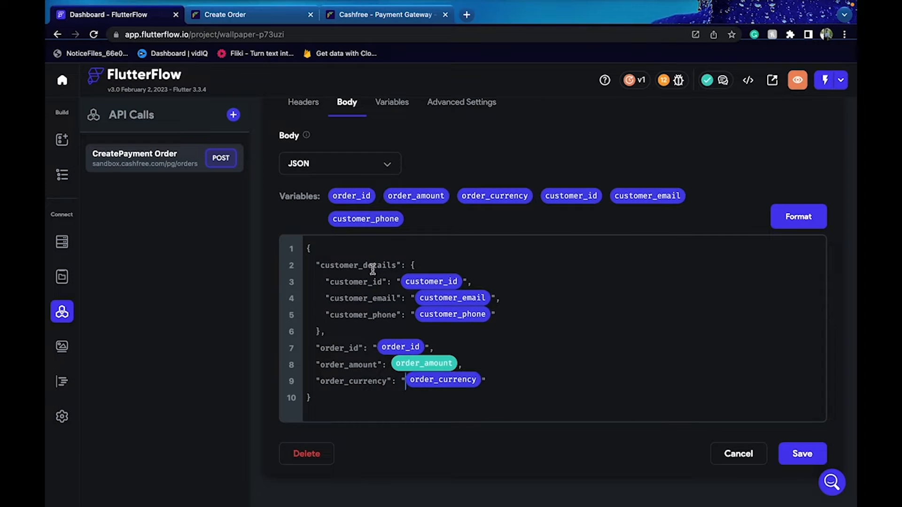
{"action": "left_click", "coordinate": [815, 212]}
{"action": "left_click", "coordinate": [820, 452]}
{"action": "scroll", "coordinate": [499, 211], "scroll_direction": "up", "scroll_amount": 5}
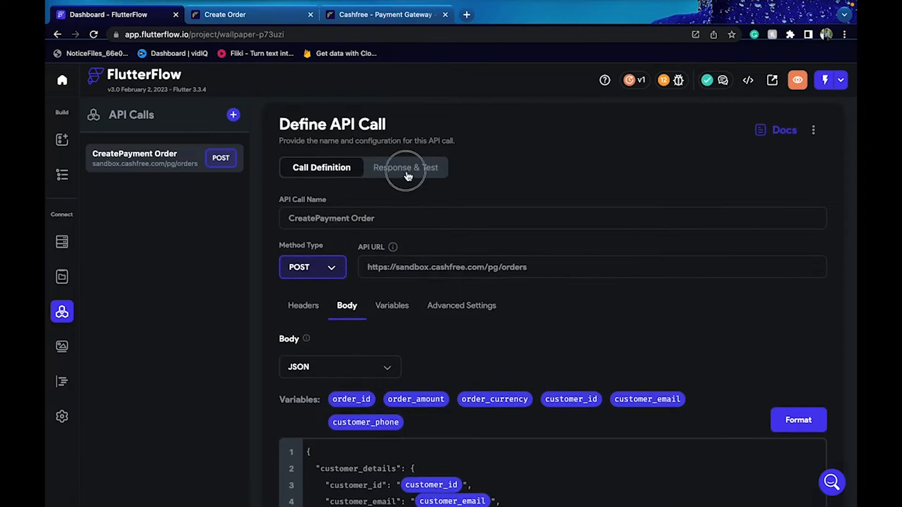
Include order_id in the test and enter 59 for order_amount and INR for order_currency
{"action": "left_click", "coordinate": [407, 175]}
{"action": "left_click", "coordinate": [515, 273]}
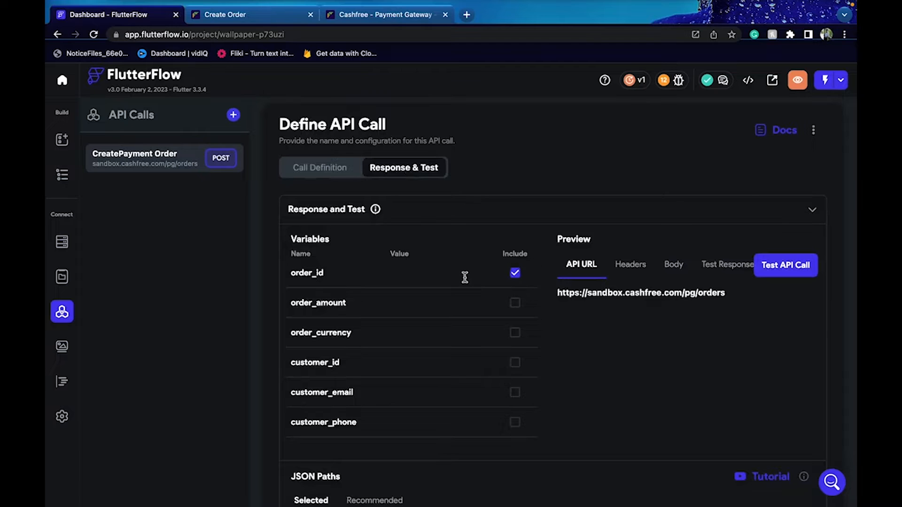
{"action": "left_click", "coordinate": [428, 276]}
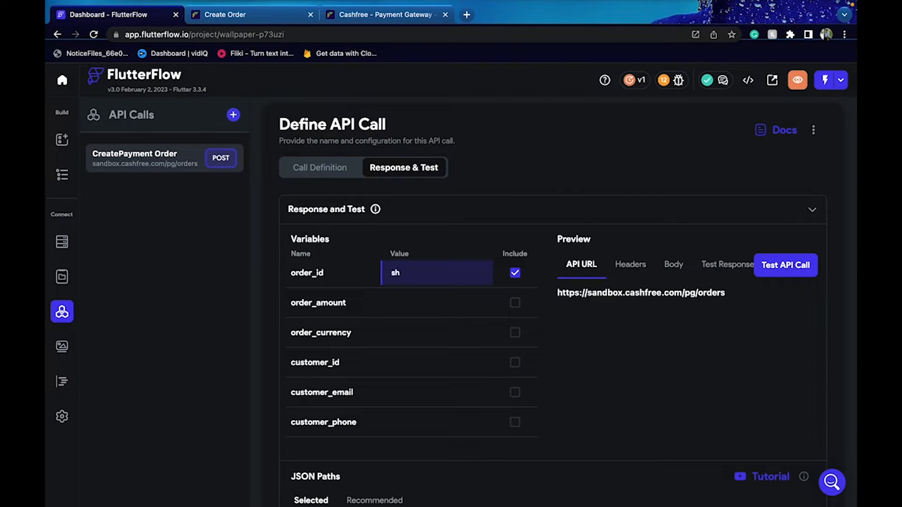
{"action": "left_click", "coordinate": [442, 303]}
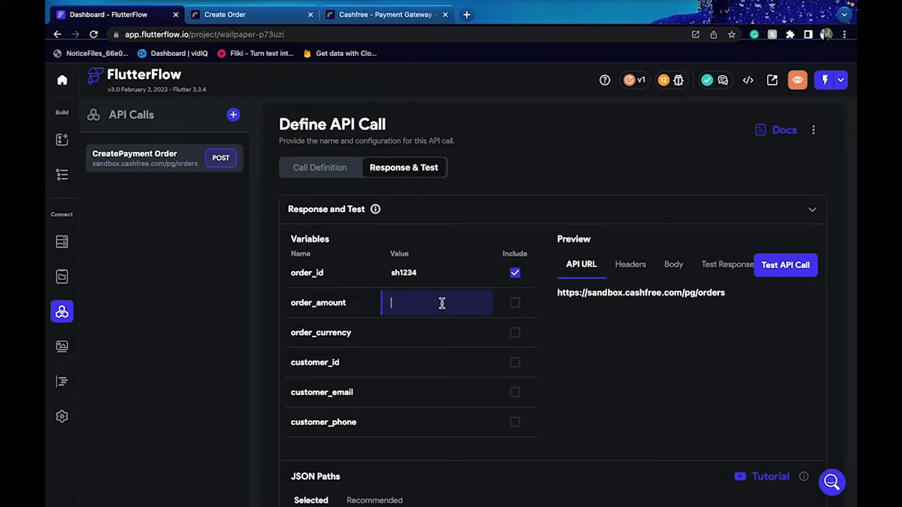
{"action": "type", "text": "59"}
{"action": "left_click", "coordinate": [418, 330]}
{"action": "type", "text": "INR"}
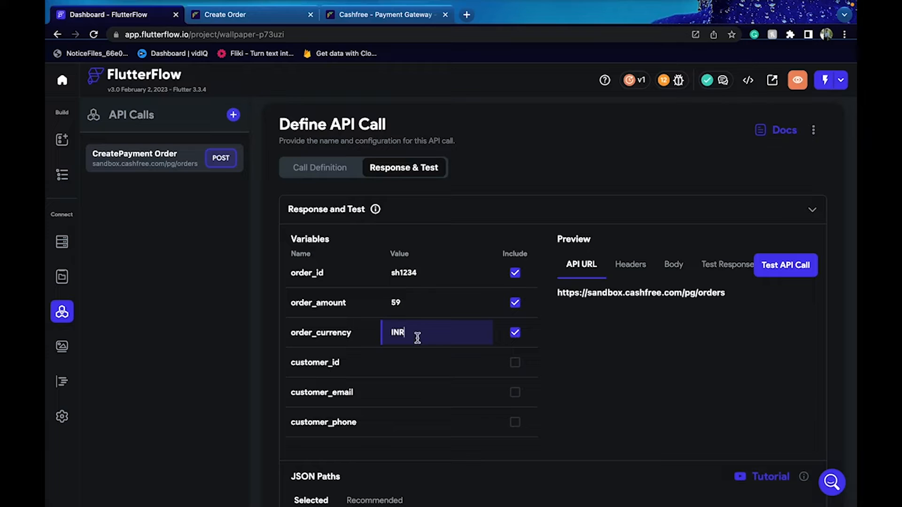
Enter test values for the customer ID, email and phone, then run the test request
{"action": "left_click", "coordinate": [414, 359]}
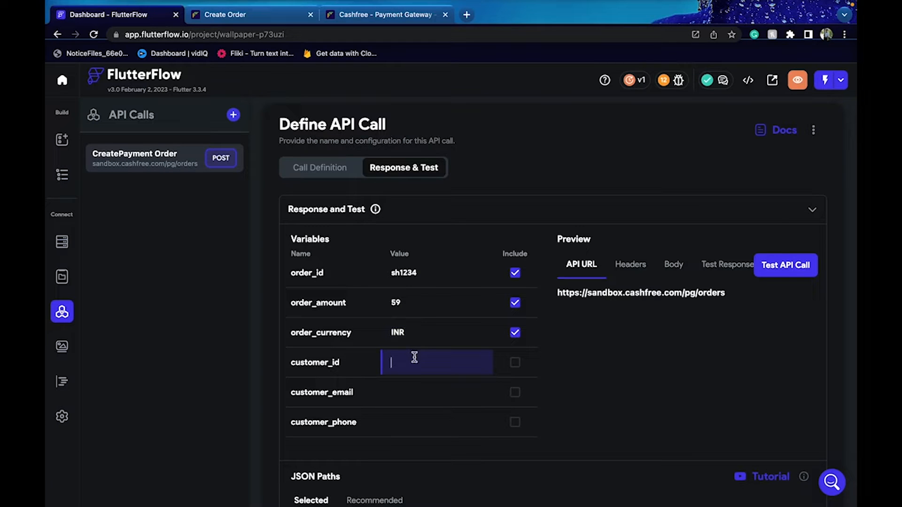
{"action": "type", "text": "sh"}
{"action": "left_click", "coordinate": [410, 391]}
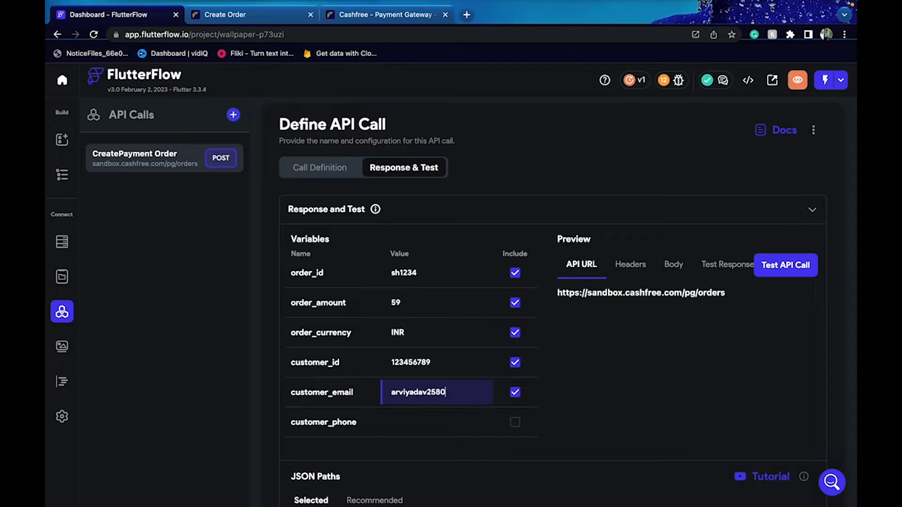
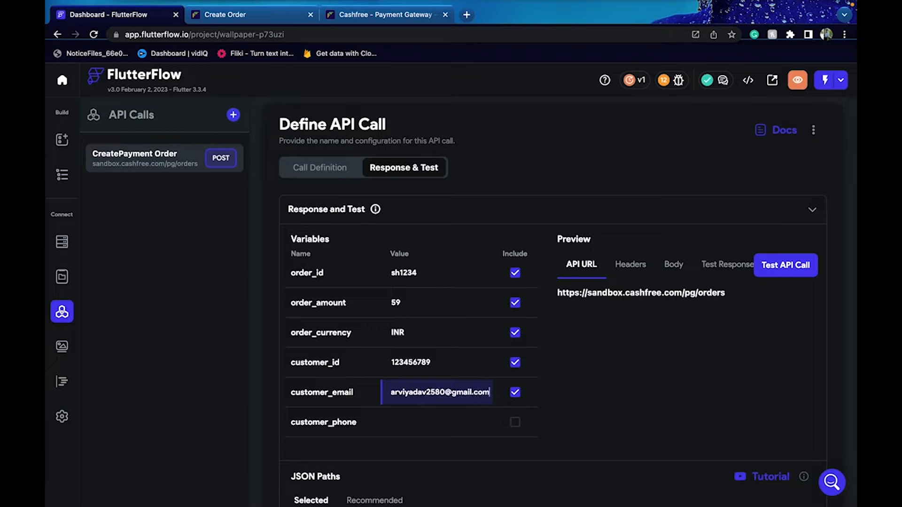
{"action": "left_click", "coordinate": [392, 421]}
{"action": "type", "text": "1234567891"}
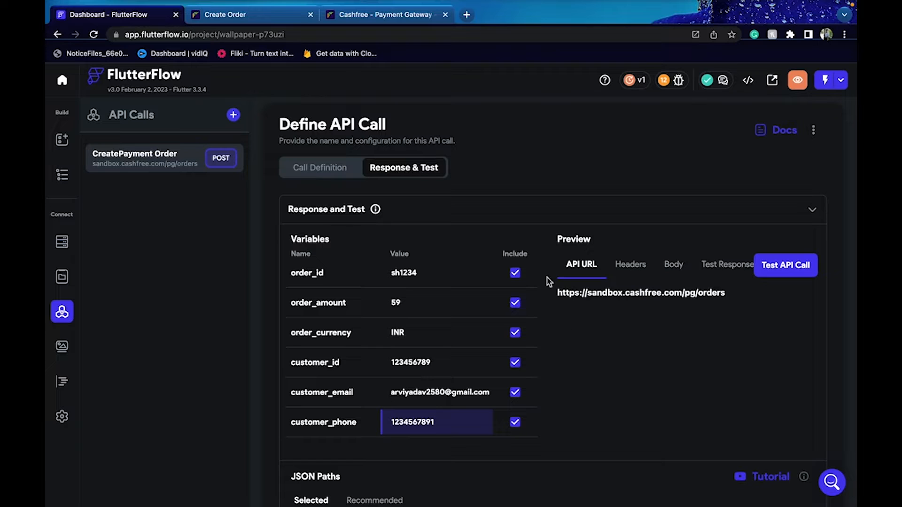
{"action": "left_click", "coordinate": [807, 263]}
Show the recommended JSON paths from the response and select $.cf_order_id
{"action": "scroll", "coordinate": [538, 450], "scroll_direction": "down", "scroll_amount": 1}
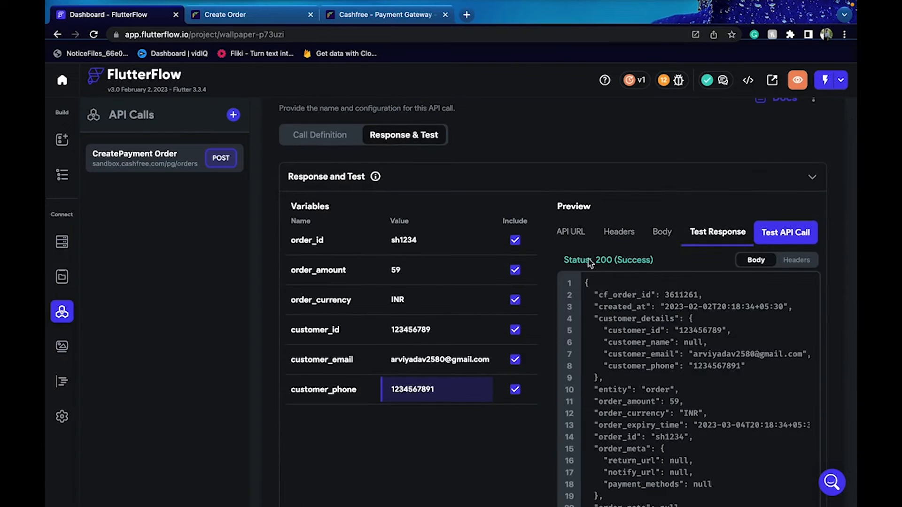
{"action": "scroll", "coordinate": [531, 458], "scroll_direction": "down", "scroll_amount": 8}
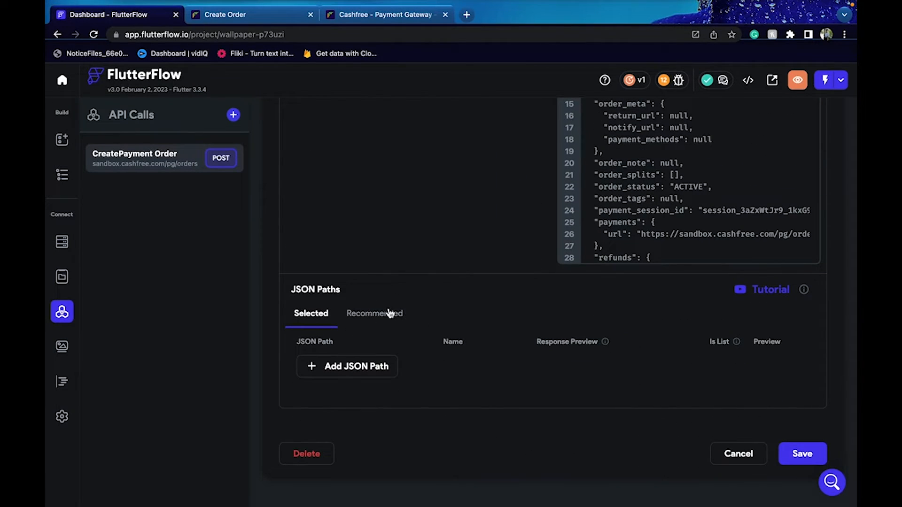
{"action": "left_click", "coordinate": [389, 314]}
{"action": "scroll", "coordinate": [468, 323], "scroll_direction": "down", "scroll_amount": 1}
{"action": "scroll", "coordinate": [441, 368], "scroll_direction": "up", "scroll_amount": 3}
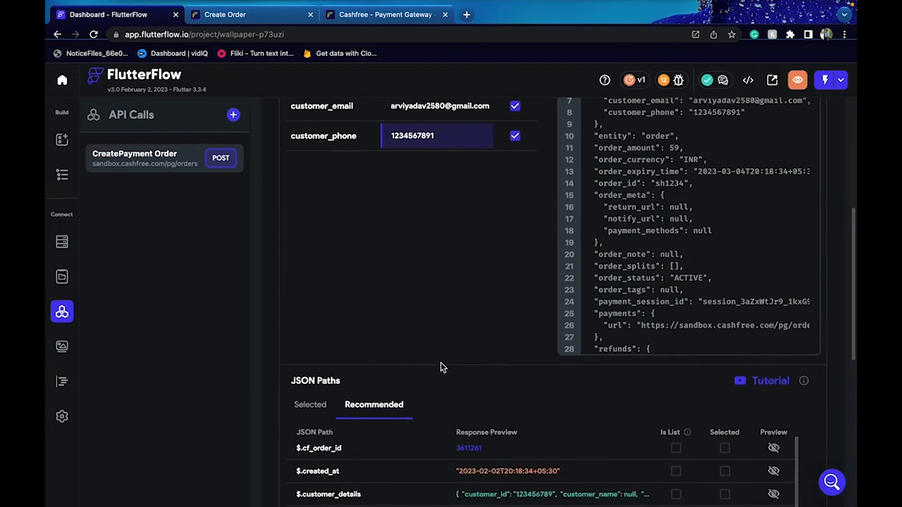
{"action": "scroll", "coordinate": [485, 376], "scroll_direction": "down", "scroll_amount": 2}
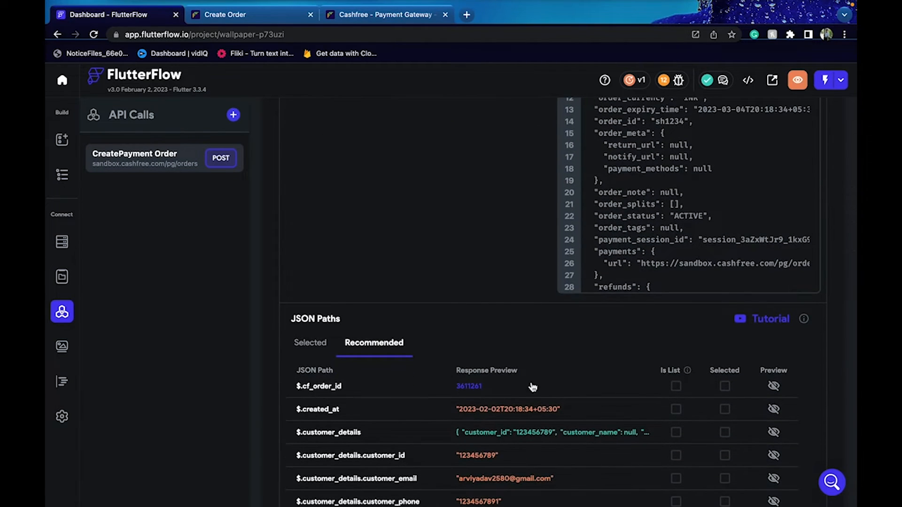
{"action": "left_click", "coordinate": [725, 386]}
Select the customer_id, customer_email and customer_phone response paths
{"action": "scroll", "coordinate": [654, 348], "scroll_direction": "down", "scroll_amount": 1}
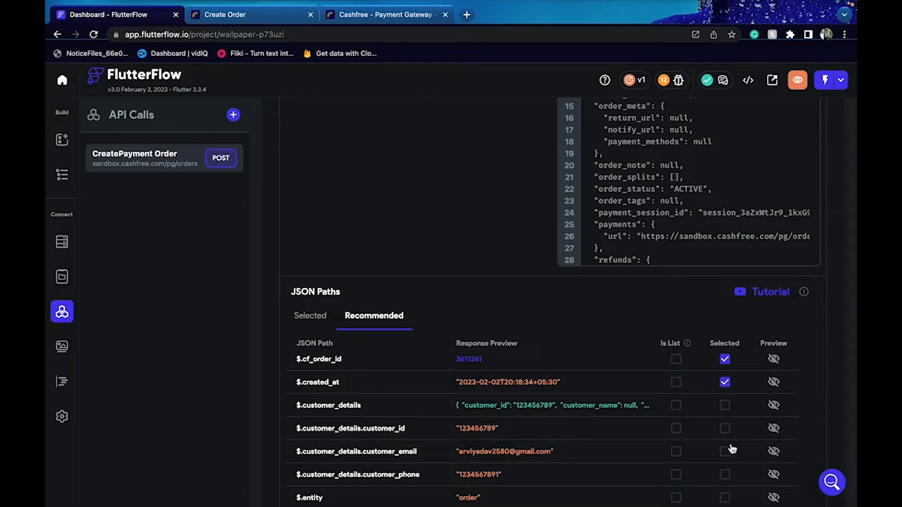
{"action": "left_click", "coordinate": [724, 429]}
{"action": "left_click", "coordinate": [725, 451]}
{"action": "scroll", "coordinate": [663, 439], "scroll_direction": "down", "scroll_amount": 2}
{"action": "left_click", "coordinate": [726, 410]}
Select the entity, order_amount, order_currency, order_expiry_time and order_id paths, then review the list
{"action": "left_click", "coordinate": [727, 432]}
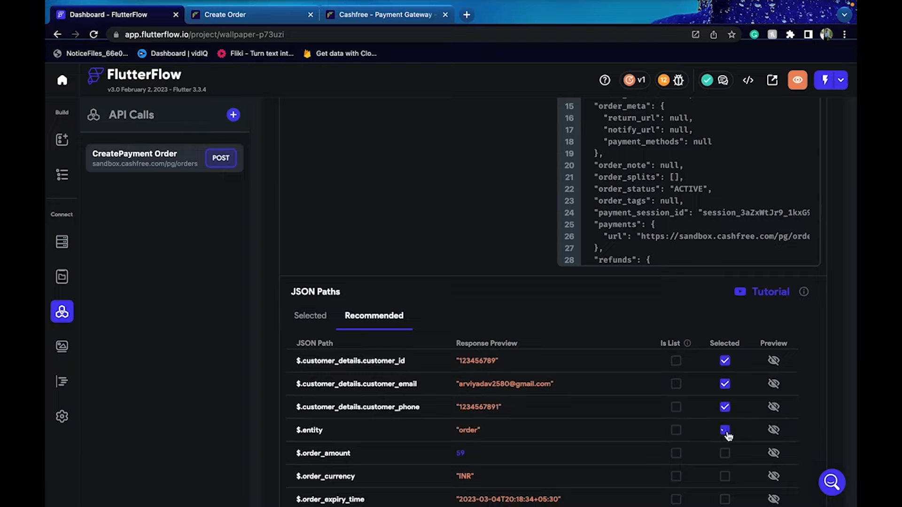
{"action": "left_click", "coordinate": [727, 454]}
{"action": "left_click", "coordinate": [725, 477]}
{"action": "scroll", "coordinate": [582, 437], "scroll_direction": "down", "scroll_amount": 1}
{"action": "scroll", "coordinate": [582, 437], "scroll_direction": "down", "scroll_amount": 1}
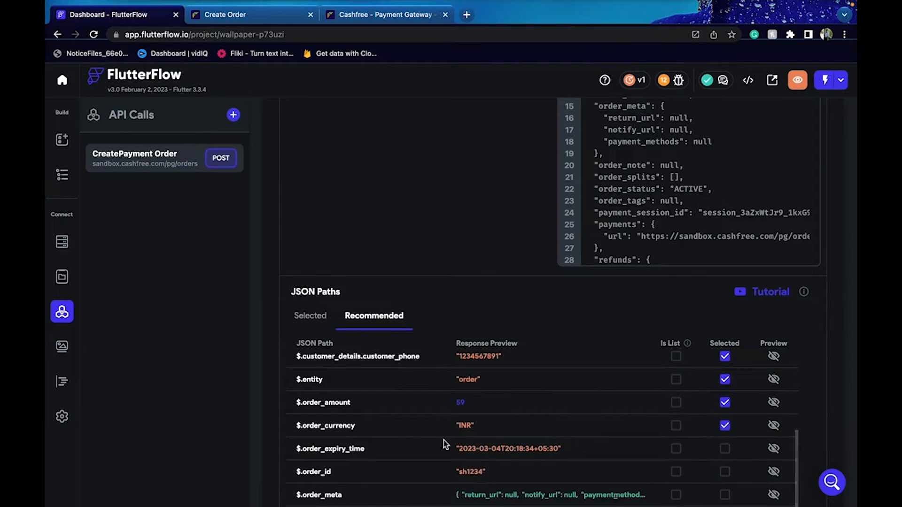
{"action": "left_click", "coordinate": [725, 449]}
{"action": "scroll", "coordinate": [632, 466], "scroll_direction": "down", "scroll_amount": 1}
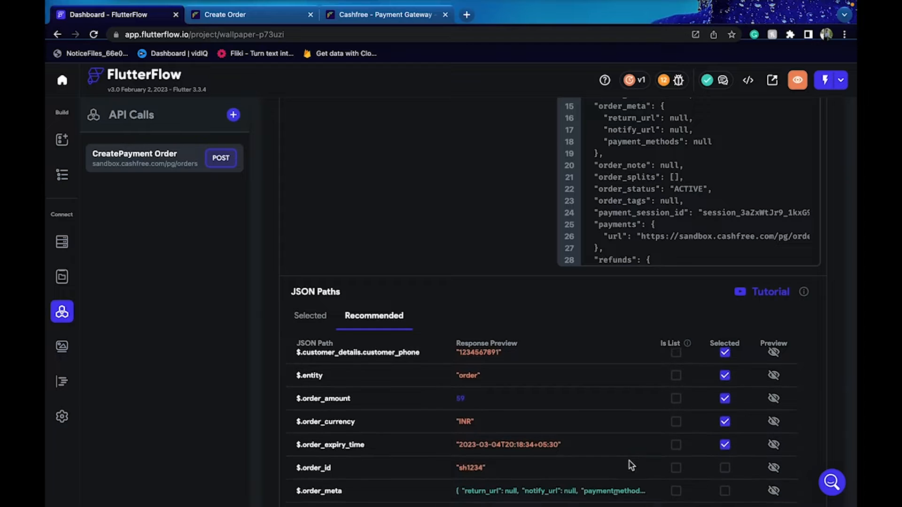
{"action": "scroll", "coordinate": [631, 465], "scroll_direction": "down", "scroll_amount": 2}
{"action": "left_click", "coordinate": [726, 429]}
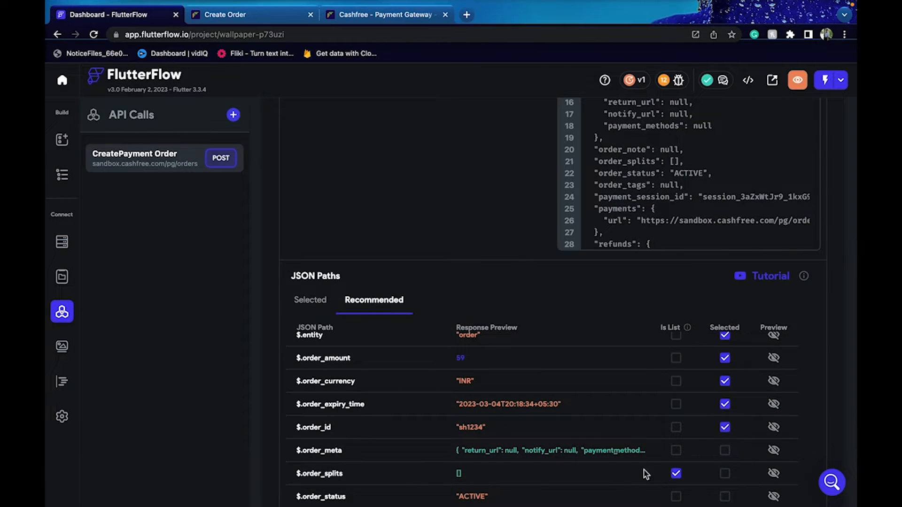
{"action": "scroll", "coordinate": [646, 474], "scroll_direction": "down", "scroll_amount": 3}
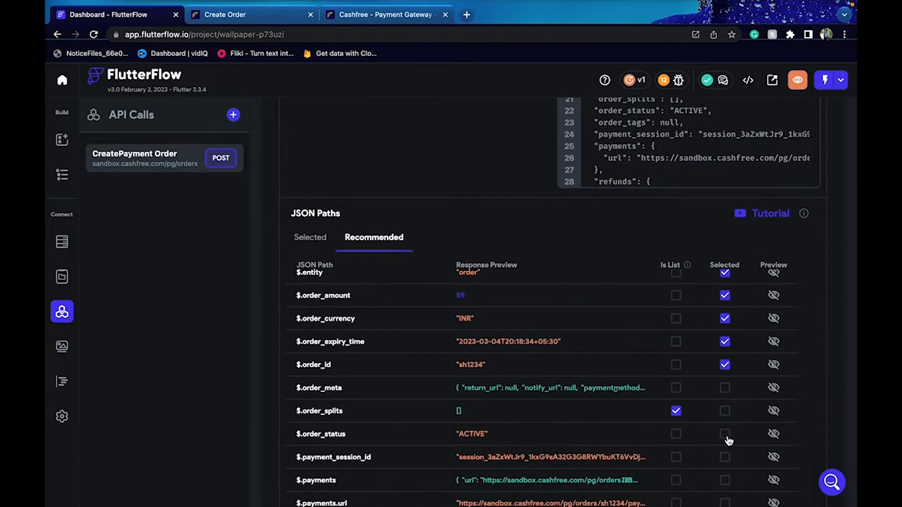
{"action": "scroll", "coordinate": [727, 438], "scroll_direction": "down", "scroll_amount": 3}
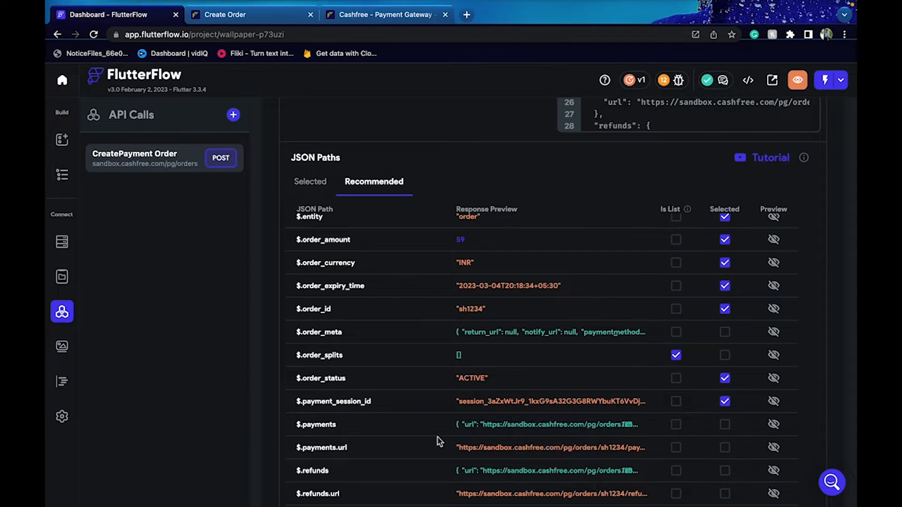
{"action": "scroll", "coordinate": [440, 442], "scroll_direction": "down", "scroll_amount": 2}
{"action": "scroll", "coordinate": [438, 441], "scroll_direction": "down", "scroll_amount": 1}
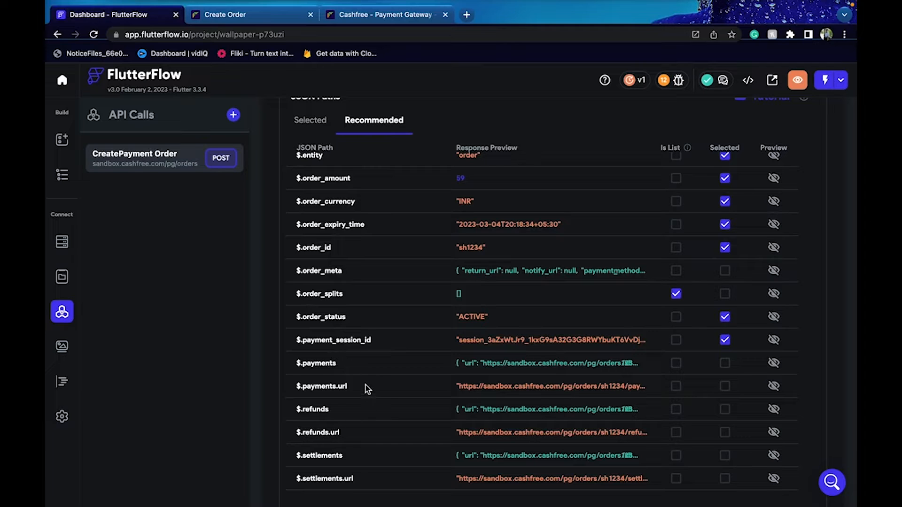
{"action": "scroll", "coordinate": [368, 389], "scroll_direction": "down", "scroll_amount": 2}
{"action": "scroll", "coordinate": [367, 389], "scroll_direction": "up", "scroll_amount": 3}
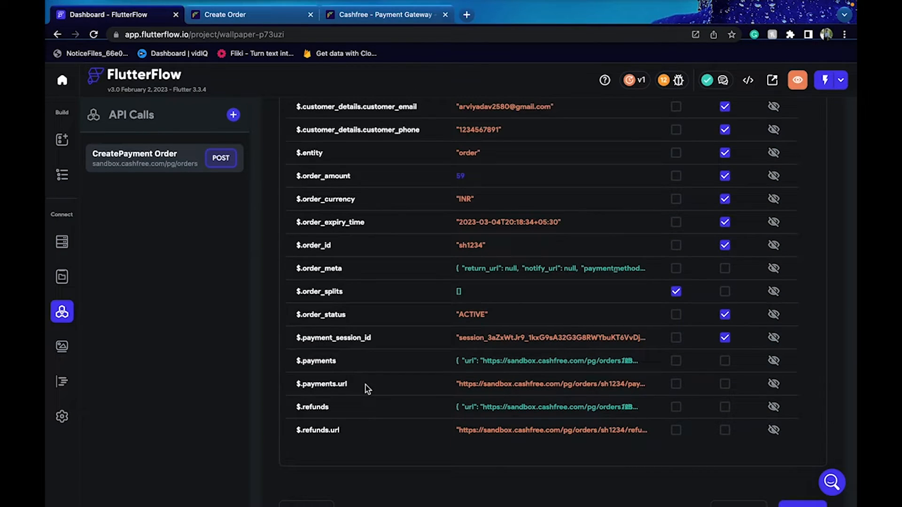
{"action": "scroll", "coordinate": [365, 385], "scroll_direction": "up", "scroll_amount": 6}
Show only selected paths and name cf_order_id 'cforderid' and created_at 'createdat'
{"action": "left_click", "coordinate": [318, 281]}
{"action": "left_click", "coordinate": [463, 326]}
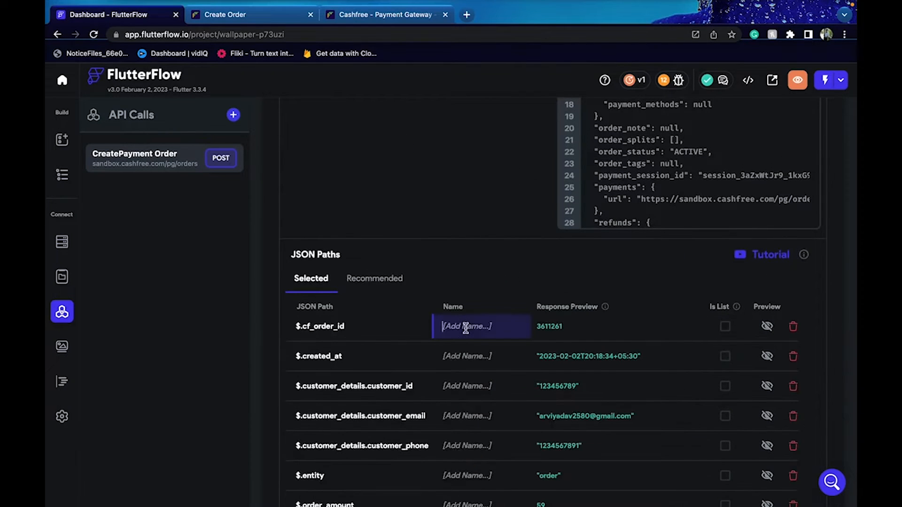
{"action": "left_click", "coordinate": [324, 328]}
{"action": "double_click", "coordinate": [320, 328]}
{"action": "key", "text": "ctrl+c"}
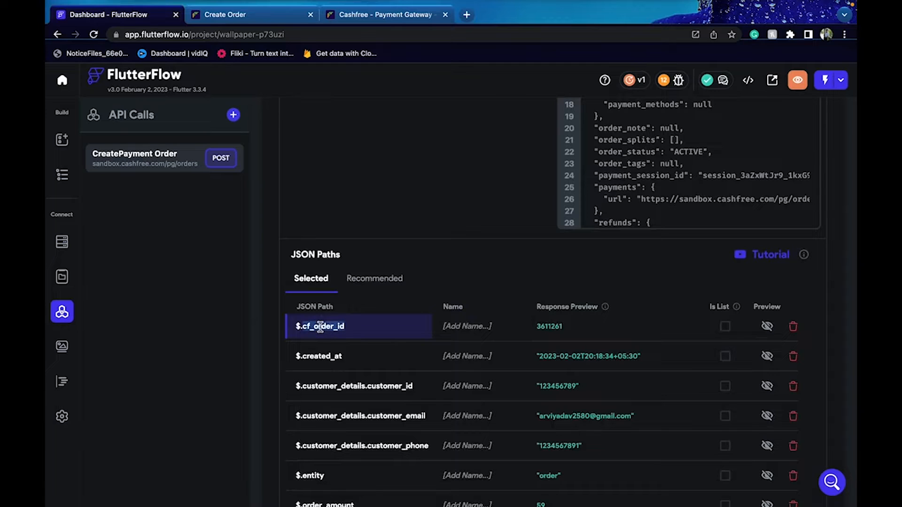
{"action": "left_click", "coordinate": [465, 324]}
{"action": "type", "text": "cforderid"}
{"action": "left_click", "coordinate": [324, 360]}
{"action": "key", "text": "ctrl+v"}
{"action": "key", "text": "ctrl+z"}
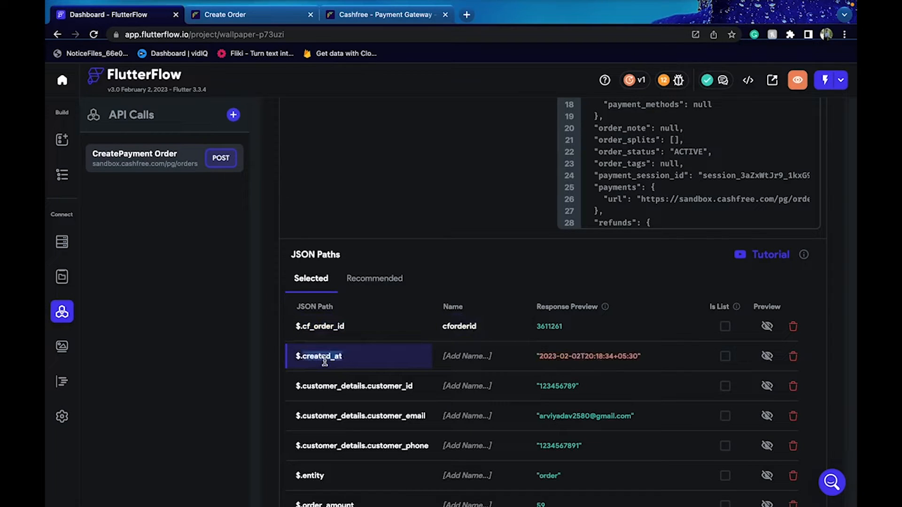
{"action": "left_click", "coordinate": [449, 356]}
{"action": "type", "text": "createdat"}
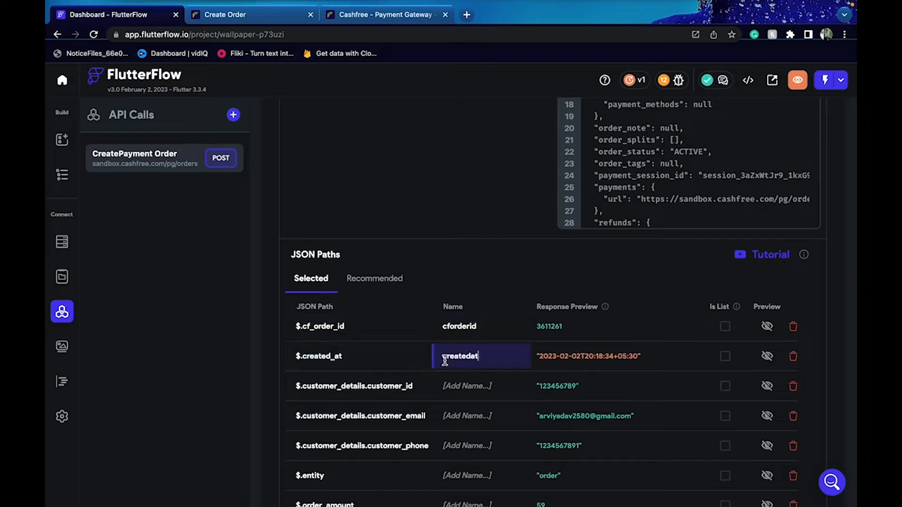
Name the customer_id, customer_email and customer_phone paths by pasting their path text
{"action": "left_click", "coordinate": [327, 384]}
{"action": "double_click", "coordinate": [326, 385]}
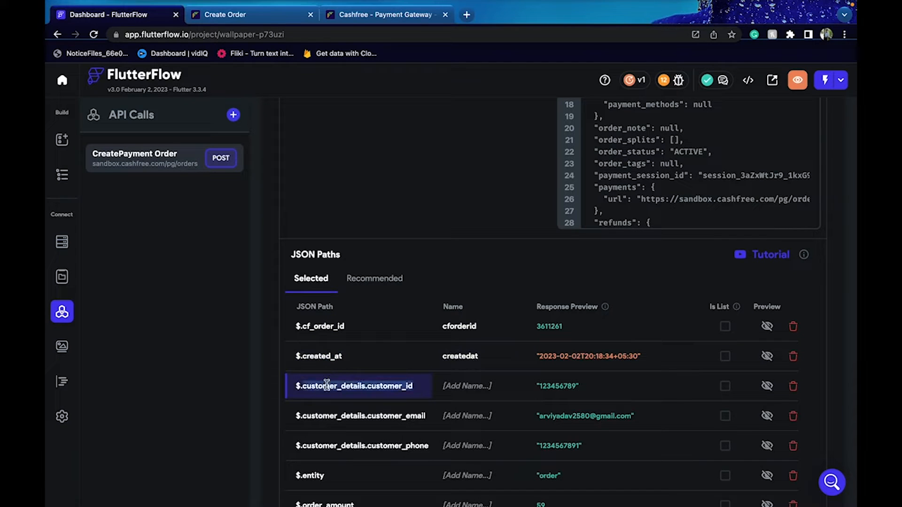
{"action": "left_click", "coordinate": [468, 386]}
{"action": "type", "text": "customerdetailscustomerid"}
{"action": "left_click", "coordinate": [355, 417]}
{"action": "double_click", "coordinate": [355, 420]}
{"action": "left_click", "coordinate": [470, 416]}
{"action": "type", "text": "customerdetailscustomeremail"}
{"action": "left_click", "coordinate": [367, 447]}
{"action": "double_click", "coordinate": [365, 447]}
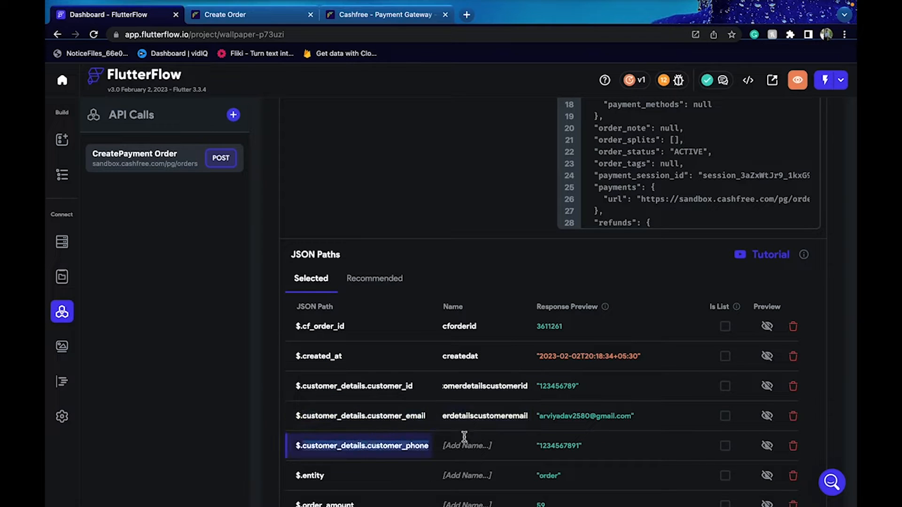
{"action": "left_click", "coordinate": [478, 445]}
{"action": "type", "text": "customerdetailscustomerphone"}
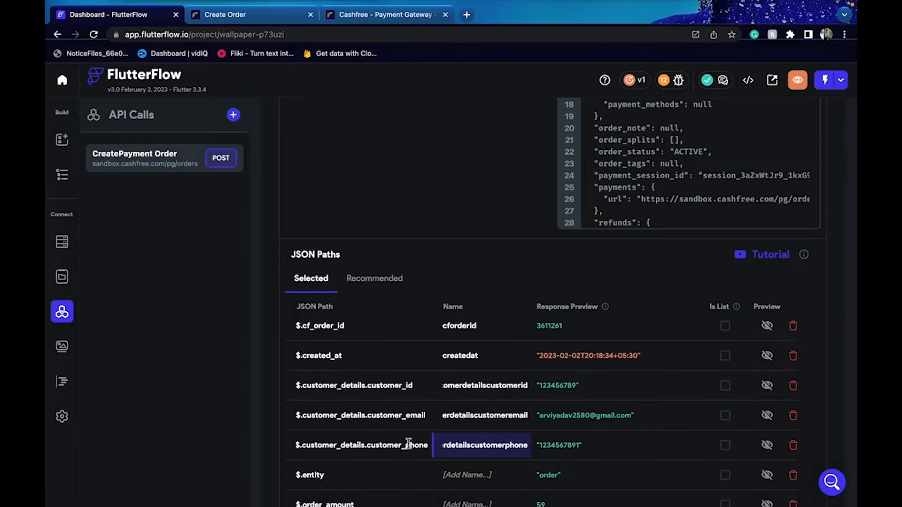
Name the paths 'entity', 'orderamount', 'ordercurrency' and 'orderexpirytime'
{"action": "scroll", "coordinate": [404, 442], "scroll_direction": "down", "scroll_amount": 1}
{"action": "left_click", "coordinate": [463, 439]}
{"action": "type", "text": "entity"}
{"action": "left_click", "coordinate": [323, 471]}
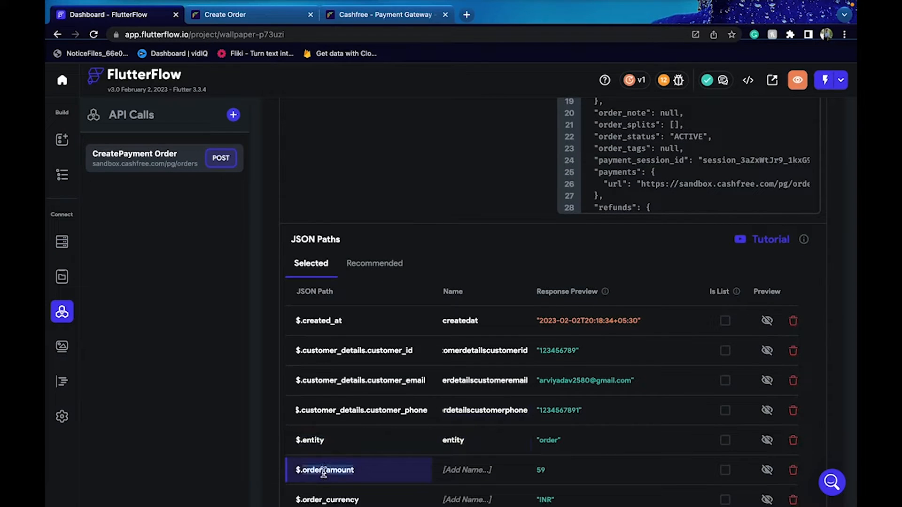
{"action": "left_click", "coordinate": [447, 470]}
{"action": "type", "text": "orderamount"}
{"action": "scroll", "coordinate": [451, 470], "scroll_direction": "down", "scroll_amount": 2}
{"action": "double_click", "coordinate": [321, 417]}
{"action": "left_click", "coordinate": [460, 416]}
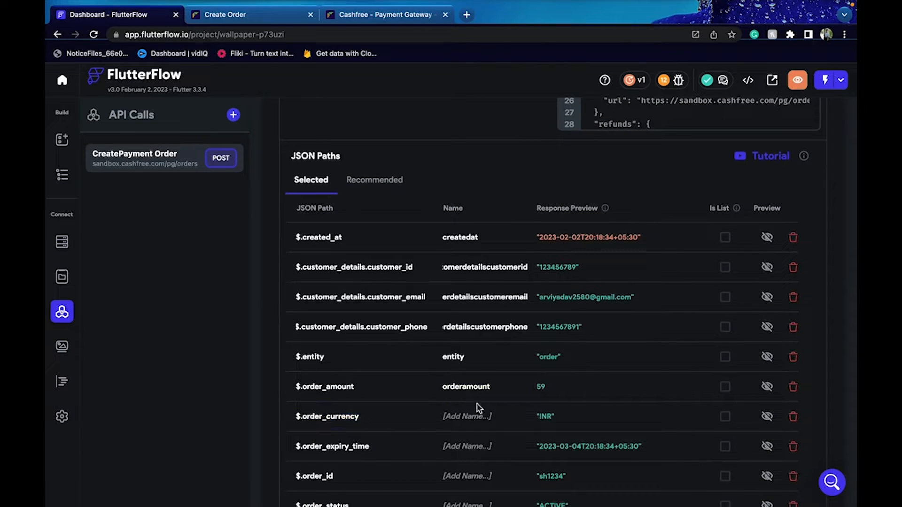
{"action": "type", "text": "ordercurrency"}
{"action": "left_click", "coordinate": [343, 446]}
{"action": "double_click", "coordinate": [342, 446]}
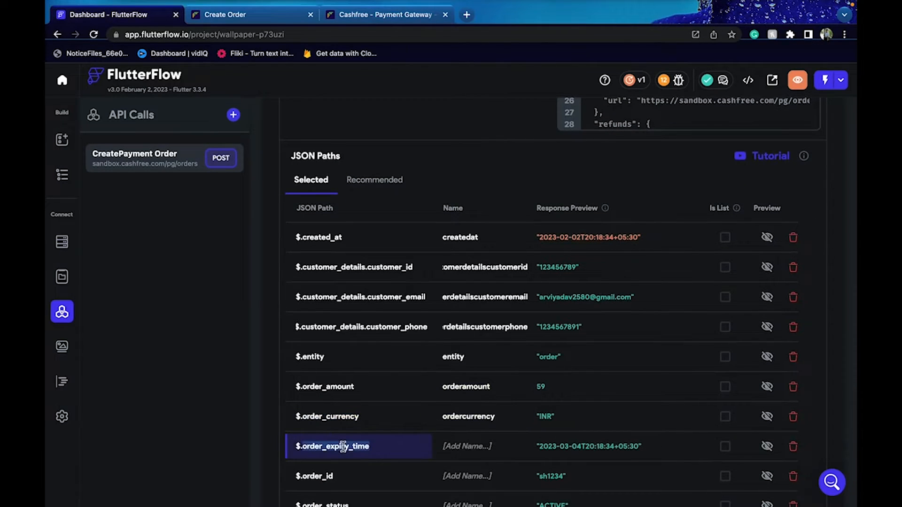
{"action": "left_click", "coordinate": [454, 446]}
{"action": "type", "text": "orderexpirytime"}
Name the order_id, order_status and payment_session_id paths 'orderid', 'orderstatus' and 'paymentsessionid'
{"action": "scroll", "coordinate": [456, 445], "scroll_direction": "down", "scroll_amount": 3}
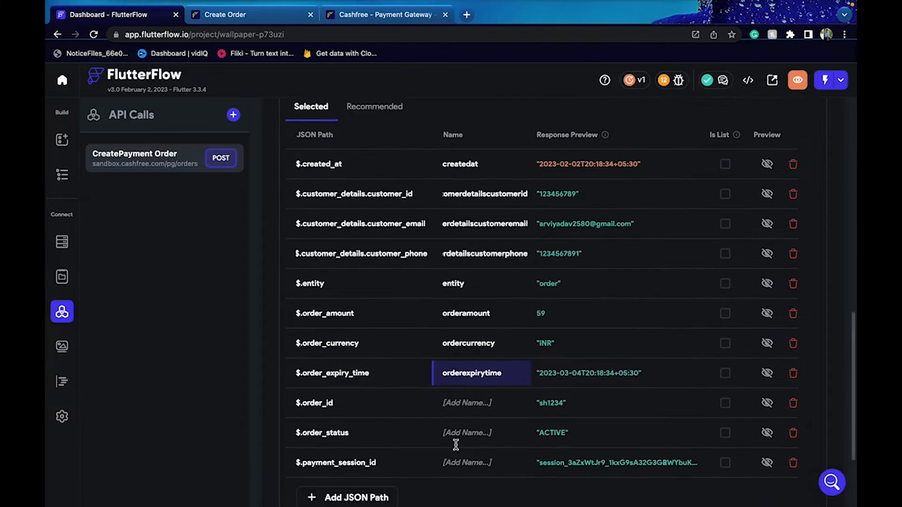
{"action": "left_click", "coordinate": [308, 355]}
{"action": "double_click", "coordinate": [309, 355]}
{"action": "left_click", "coordinate": [477, 352]}
{"action": "type", "text": "orderid"}
{"action": "double_click", "coordinate": [328, 385]}
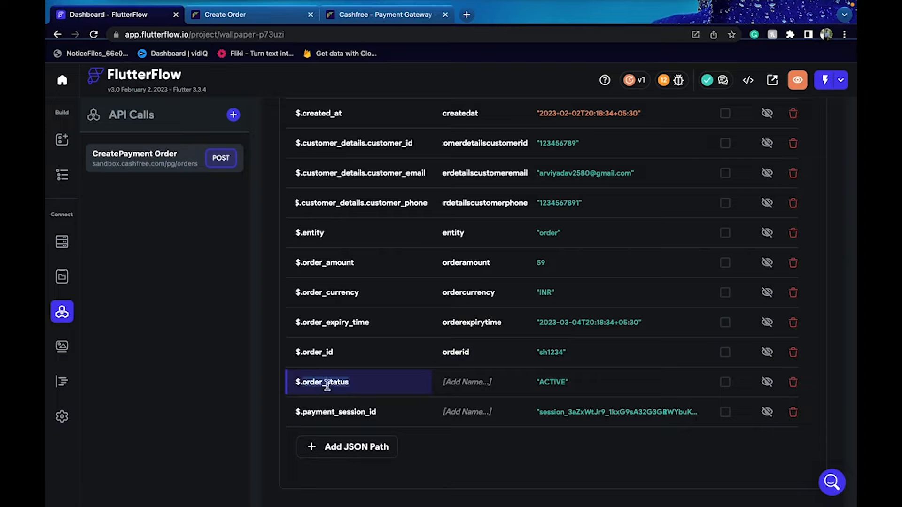
{"action": "left_click", "coordinate": [478, 380]}
{"action": "type", "text": "orderstatus"}
{"action": "double_click", "coordinate": [354, 413]}
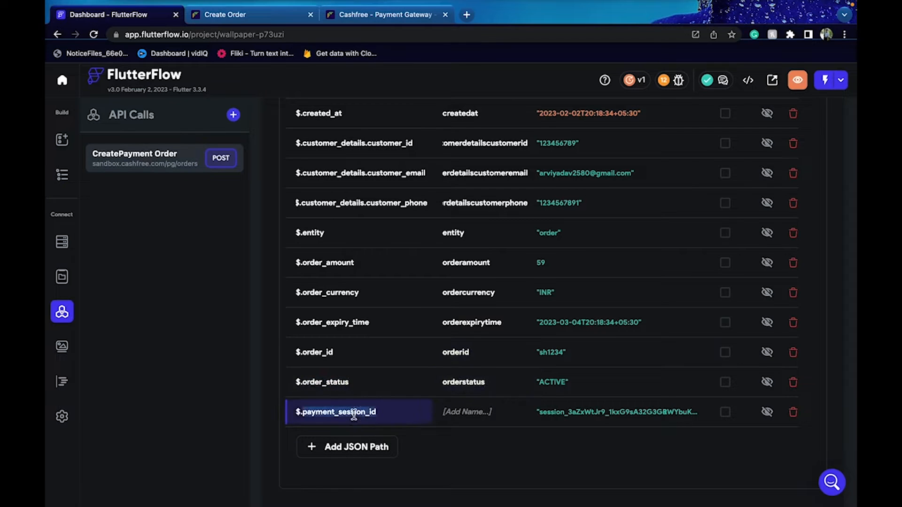
{"action": "left_click", "coordinate": [443, 413]}
{"action": "type", "text": "paymentsessionid"}
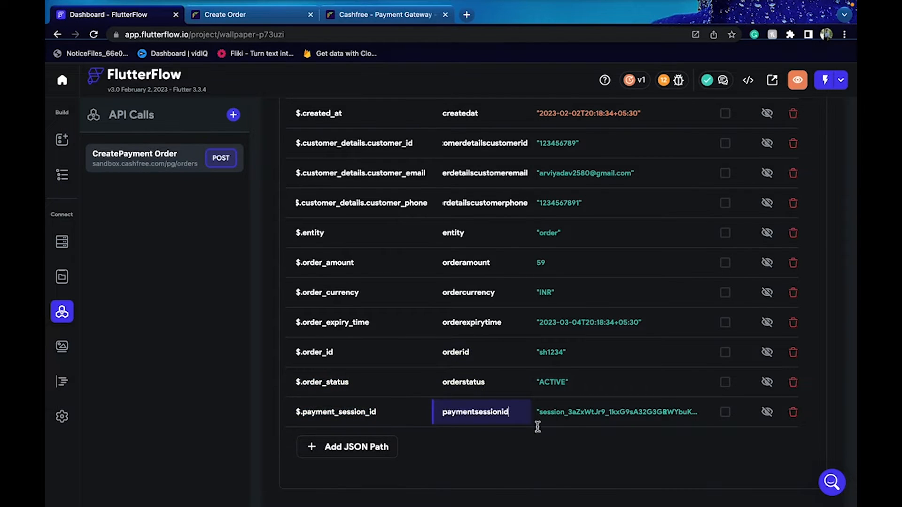
Save the named JSON paths and check the payment session id value's type
{"action": "scroll", "coordinate": [618, 440], "scroll_direction": "down", "scroll_amount": 1}
{"action": "scroll", "coordinate": [618, 440], "scroll_direction": "down", "scroll_amount": 3}
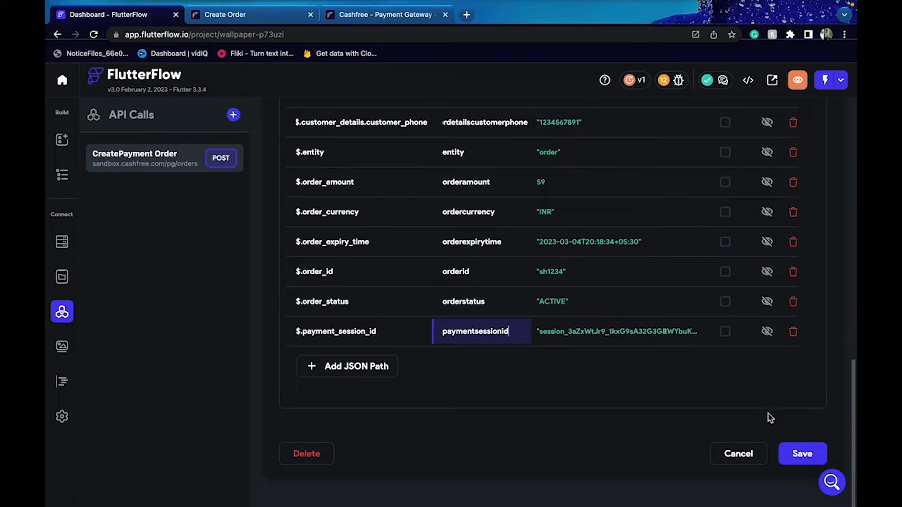
{"action": "left_click", "coordinate": [807, 454]}
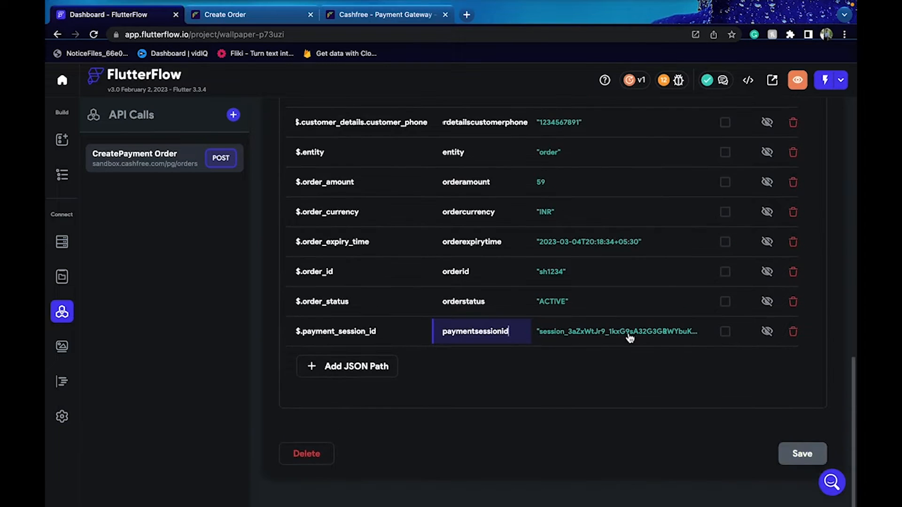
{"action": "left_click", "coordinate": [554, 339]}
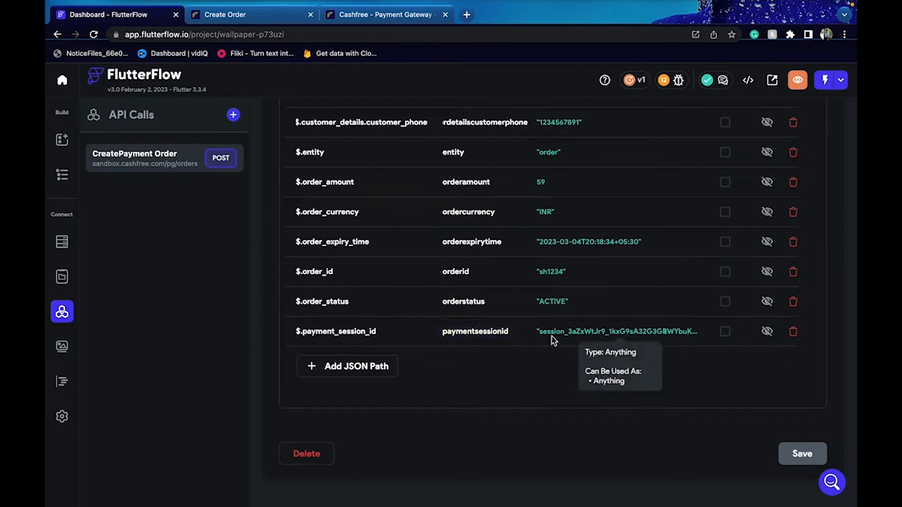
{"action": "scroll", "coordinate": [566, 326], "scroll_direction": "up", "scroll_amount": 3}
{"action": "scroll", "coordinate": [565, 326], "scroll_direction": "up", "scroll_amount": 4}
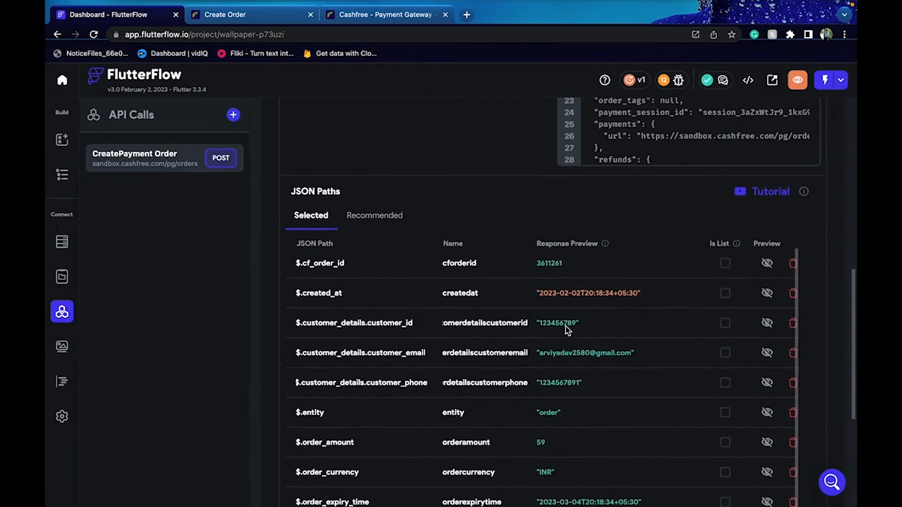
{"action": "scroll", "coordinate": [566, 326], "scroll_direction": "up", "scroll_amount": 3}
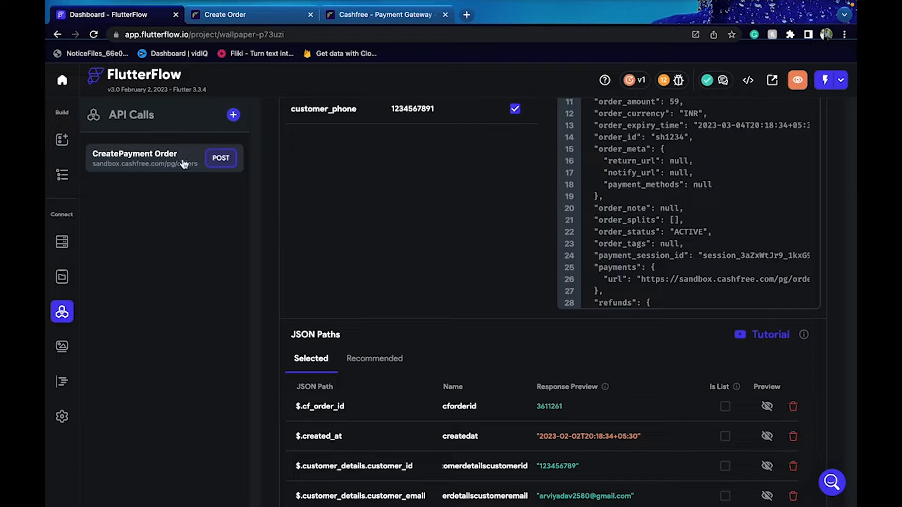
Start a new API call and copy the Order Pay endpoint URL from Cashfree docs
{"action": "left_click", "coordinate": [232, 116]}
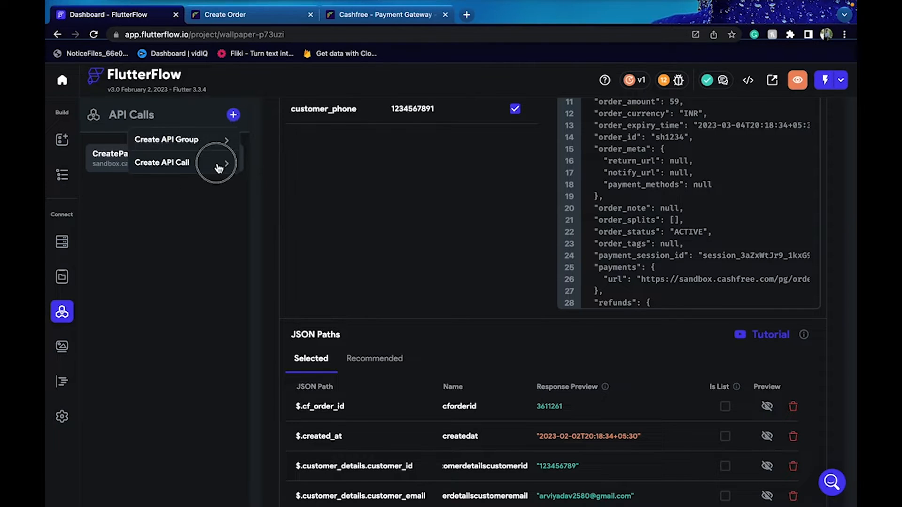
{"action": "left_click", "coordinate": [215, 165]}
{"action": "left_click", "coordinate": [361, 15]}
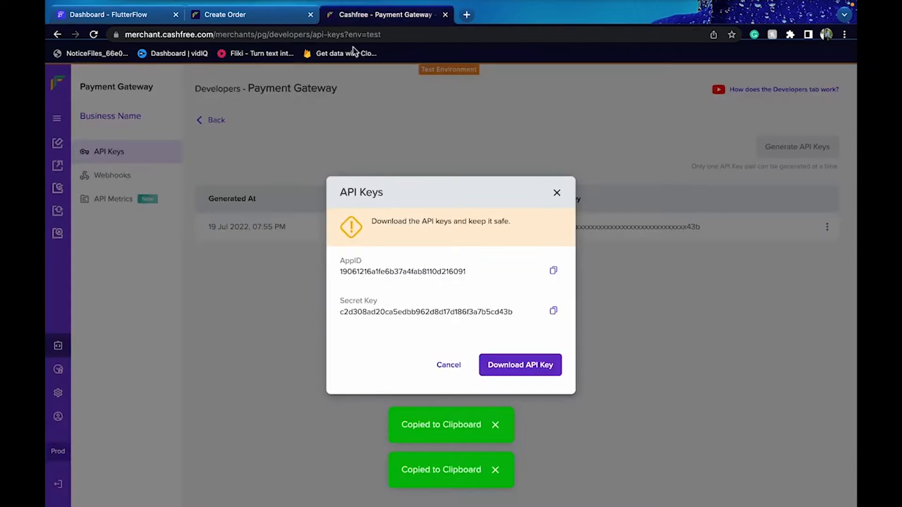
{"action": "left_click", "coordinate": [271, 15]}
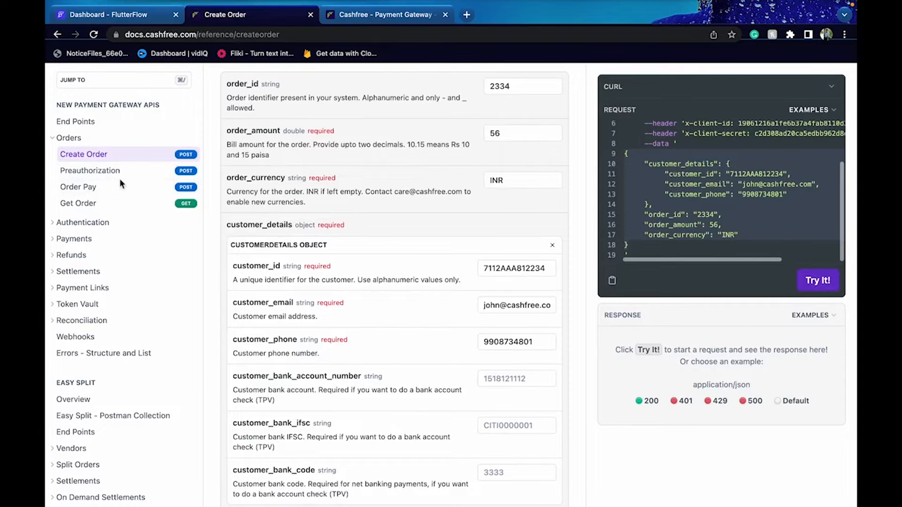
{"action": "left_click", "coordinate": [79, 187]}
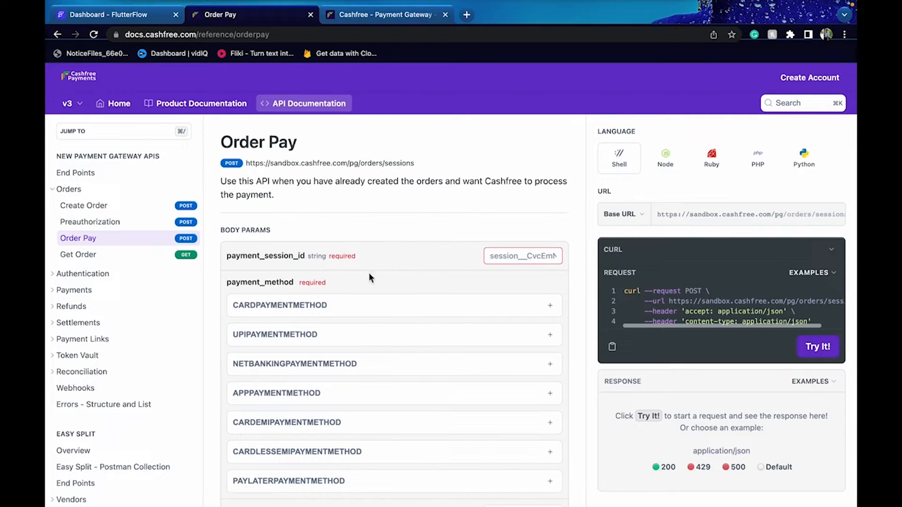
{"action": "left_click_drag", "start_coordinate": [247, 165], "coordinate": [416, 165]}
{"action": "key", "text": "ctrl+c"}
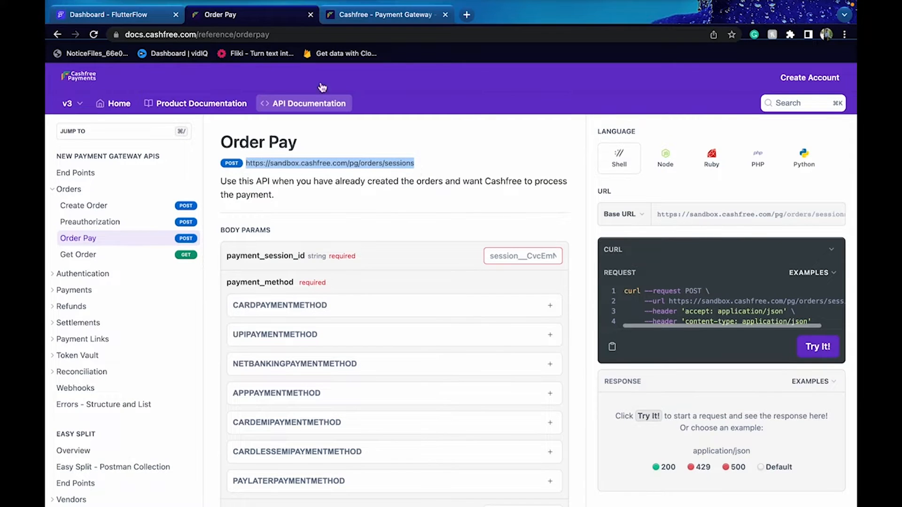
{"action": "left_click", "coordinate": [127, 14]}
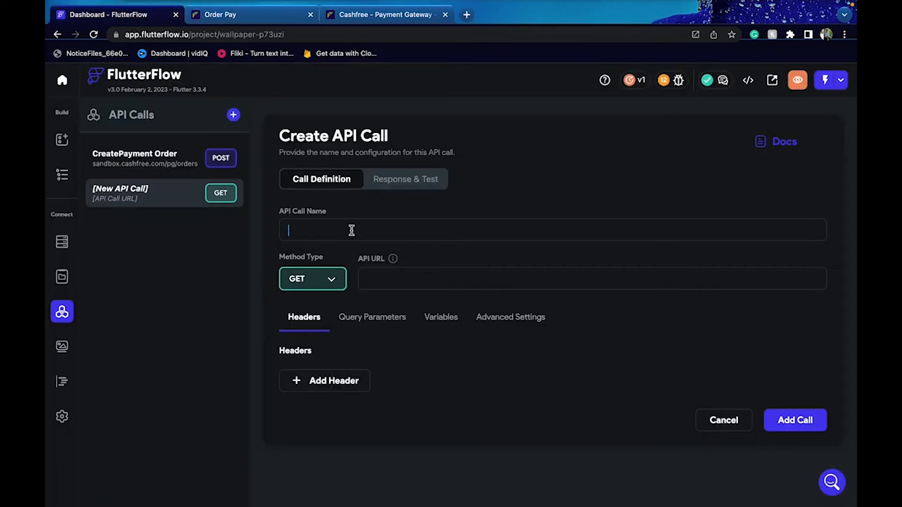
Fill the draft call as 'Order Paymen', a POST request to the pasted sessions URL
{"action": "type", "text": "httpssandboxcashfreecompgorderssessions"}
{"action": "key", "text": "ctrl+a"}
{"action": "key", "text": "BackSpace"}
{"action": "type", "text": "C"}
{"action": "key", "text": "BackSpace"}
{"action": "type", "text": "Order Paymen"}
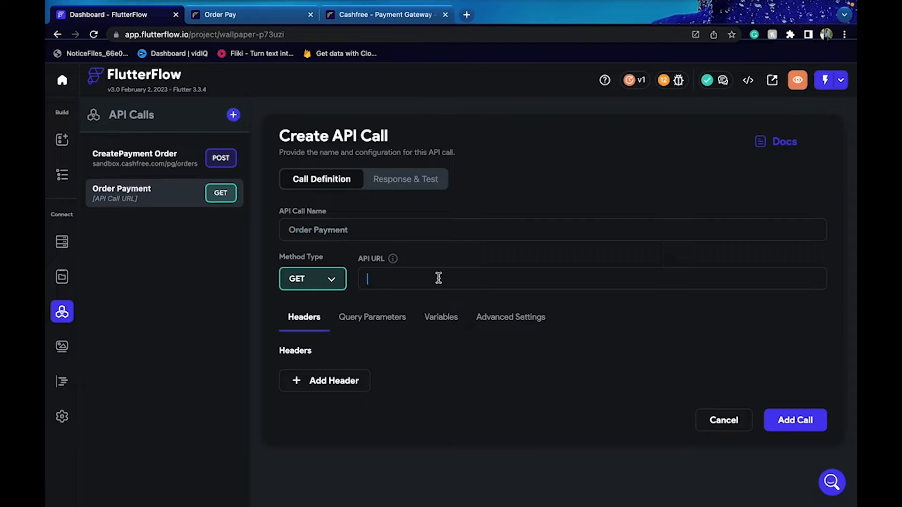
{"action": "left_click", "coordinate": [332, 287]}
{"action": "left_click", "coordinate": [322, 302]}
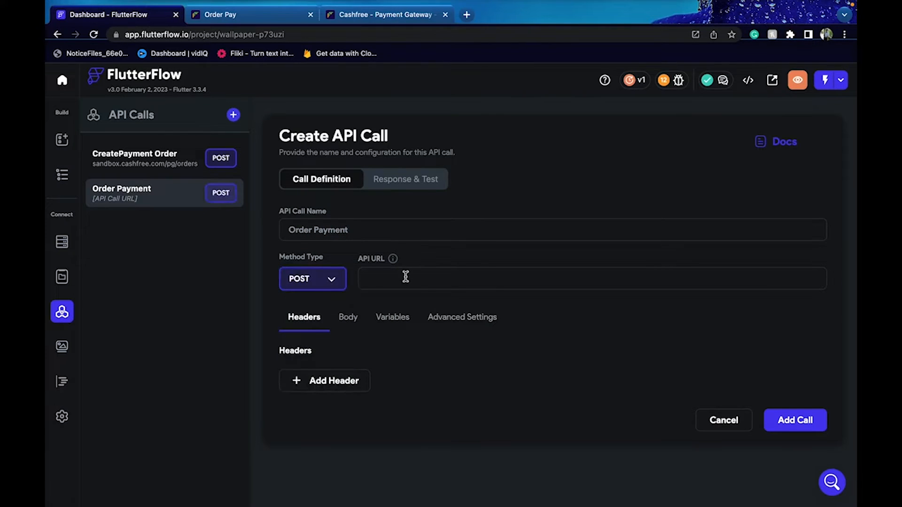
{"action": "key", "text": "ctrl+v"}
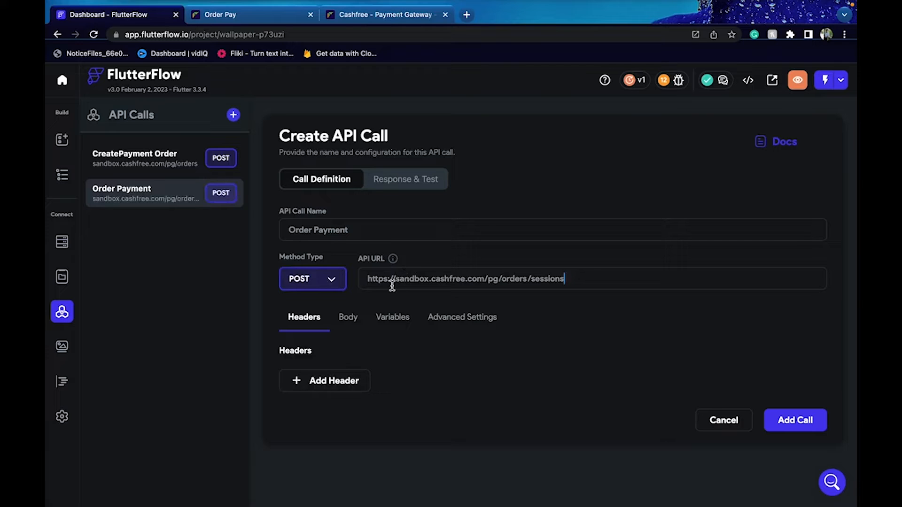
Discard the draft and bring up the CreatePayment Order call's options menu
{"action": "left_click", "coordinate": [219, 167]}
{"action": "left_click", "coordinate": [470, 304]}
{"action": "left_click", "coordinate": [815, 142]}
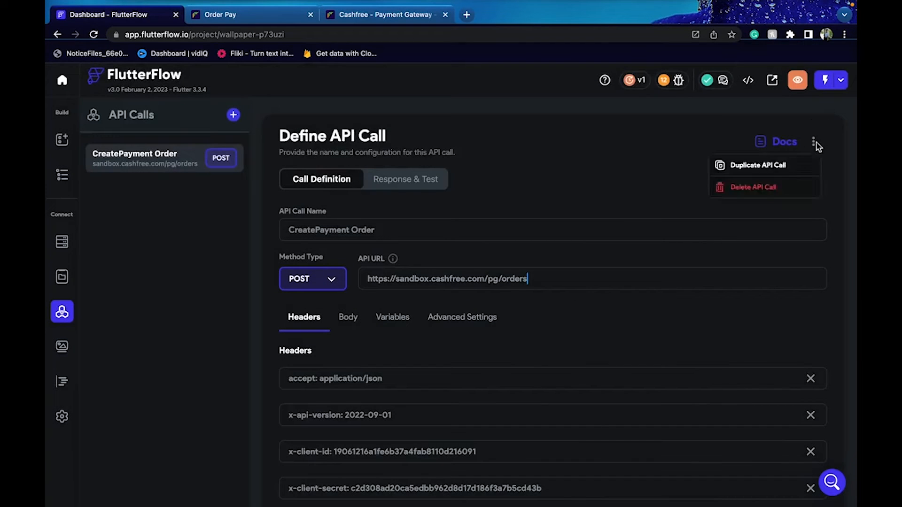
Duplicate the CreatePayment Order call and rename the copy Order Pay
{"action": "left_click", "coordinate": [801, 167]}
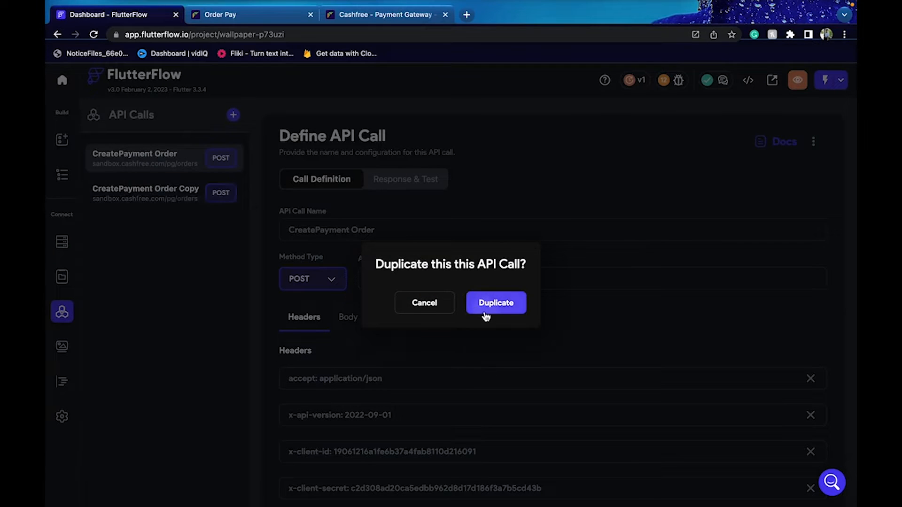
{"action": "left_click", "coordinate": [486, 317]}
{"action": "left_click", "coordinate": [165, 191]}
{"action": "left_click_drag", "start_coordinate": [428, 236], "coordinate": [243, 236]}
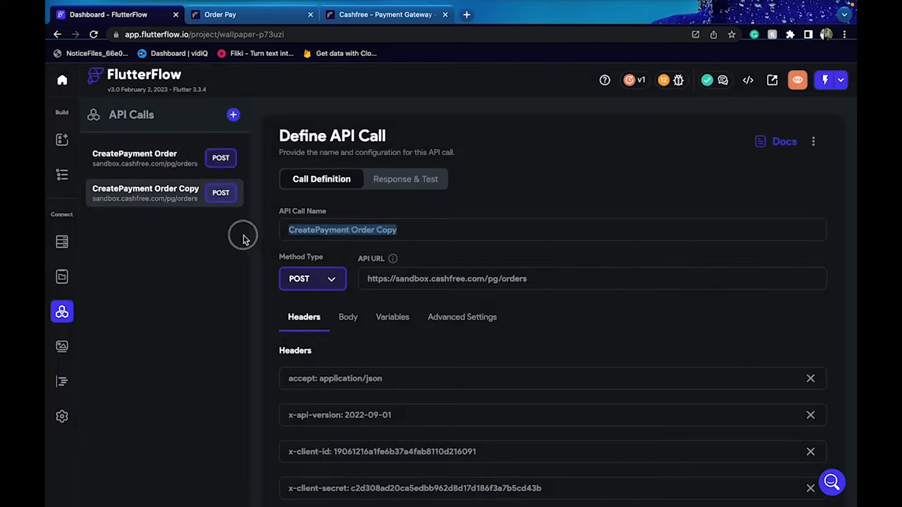
{"action": "type", "text": "Order Pay"}
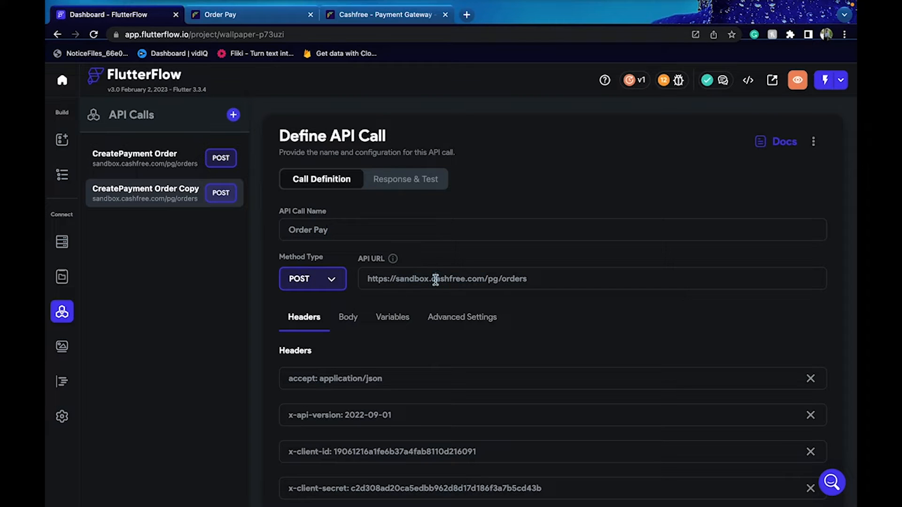
{"action": "triple_click", "coordinate": [435, 280]}
{"action": "key", "text": "ctrl+v"}
{"action": "scroll", "coordinate": [386, 431], "scroll_direction": "down", "scroll_amount": 1}
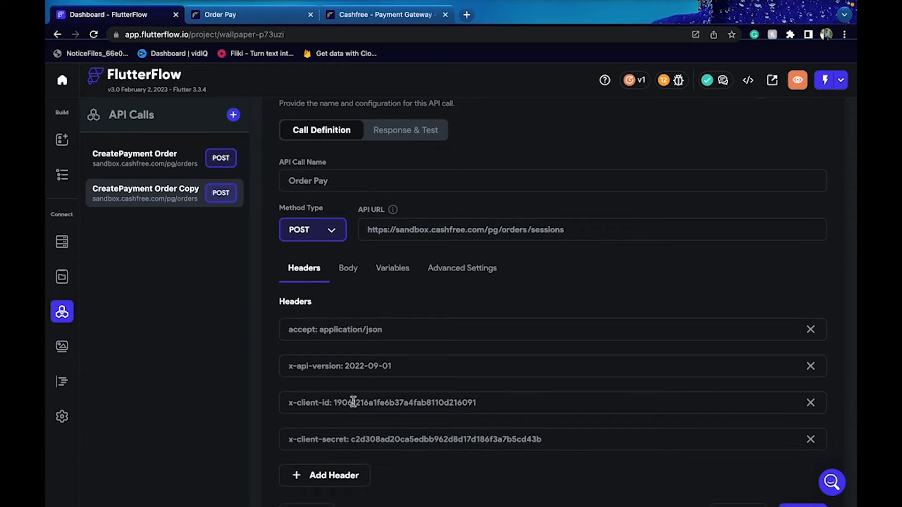
{"action": "left_click", "coordinate": [350, 276]}
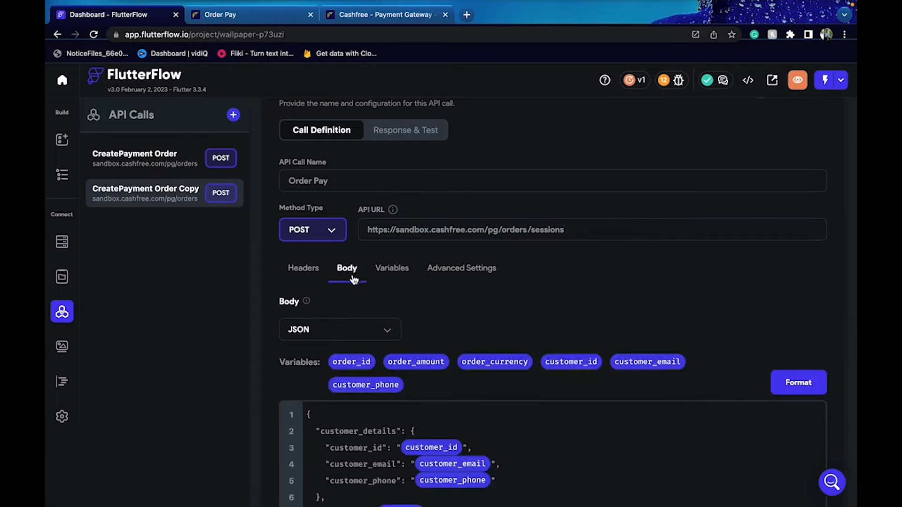
{"action": "scroll", "coordinate": [433, 303], "scroll_direction": "down", "scroll_amount": 1}
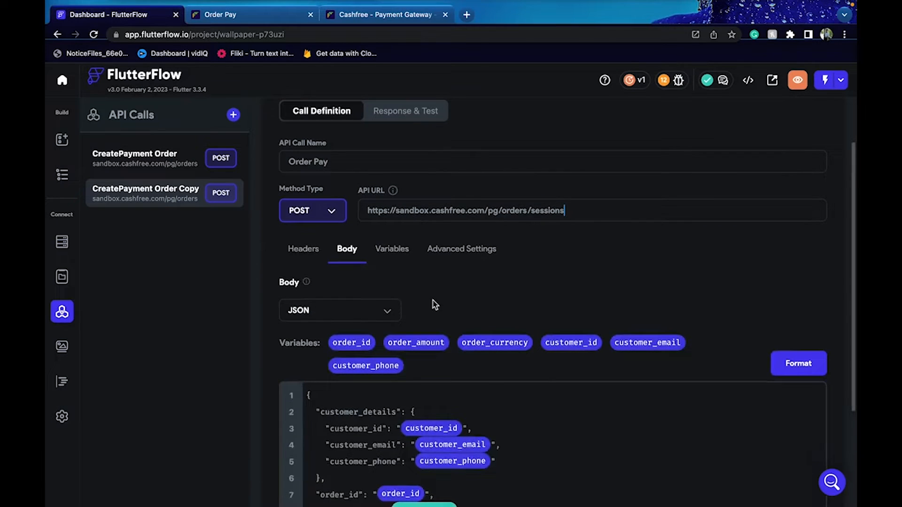
{"action": "left_click", "coordinate": [281, 18]}
Fill the Order Pay example with a payment session id and UPI payment method with upi_id
{"action": "left_click", "coordinate": [523, 259]}
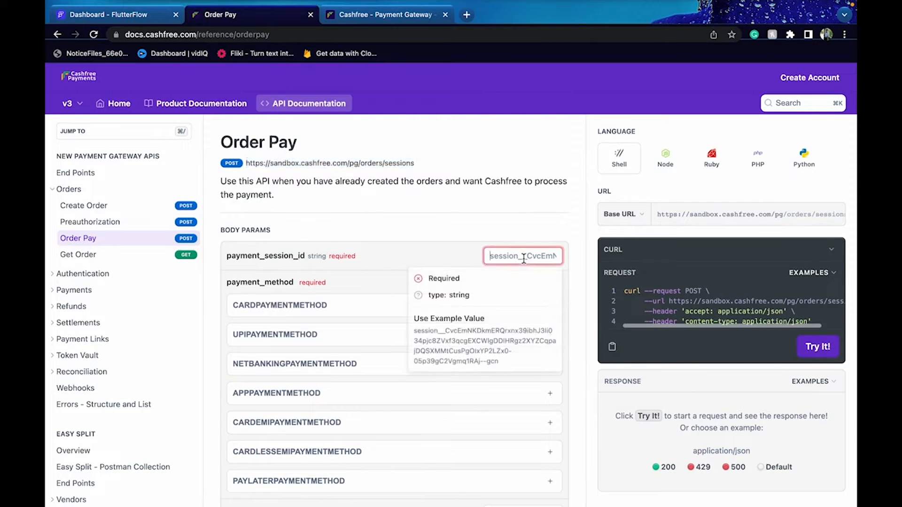
{"action": "left_click", "coordinate": [534, 345]}
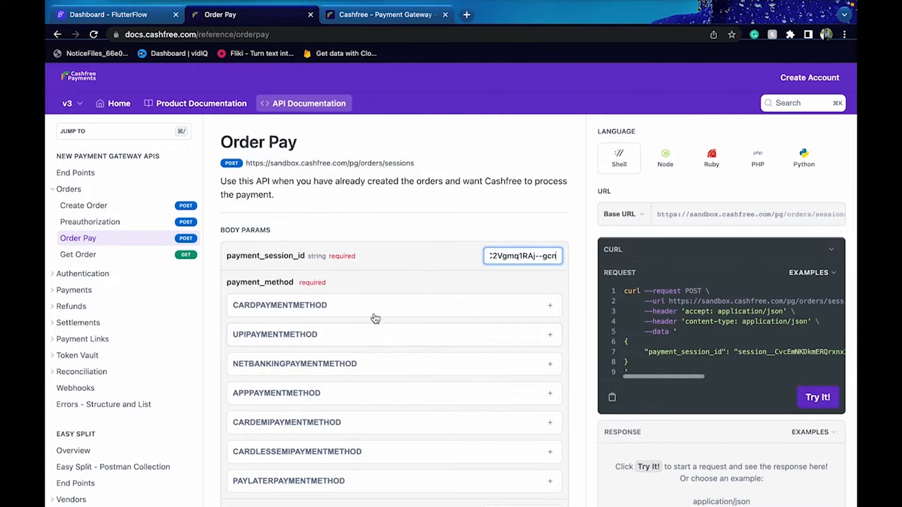
{"action": "left_click", "coordinate": [339, 304]}
{"action": "left_click", "coordinate": [339, 303]}
{"action": "left_click", "coordinate": [340, 343]}
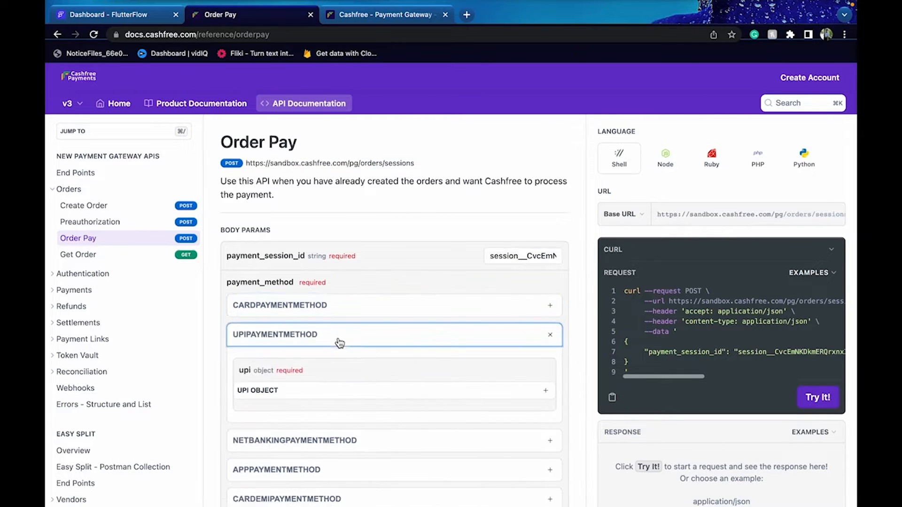
{"action": "left_click", "coordinate": [433, 394]}
{"action": "scroll", "coordinate": [452, 382], "scroll_direction": "down", "scroll_amount": 2}
{"action": "left_click", "coordinate": [511, 376]}
{"action": "left_click", "coordinate": [504, 422]}
Copy the generated example JSON request body from the cURL panel
{"action": "scroll", "coordinate": [504, 423], "scroll_direction": "down", "scroll_amount": 2}
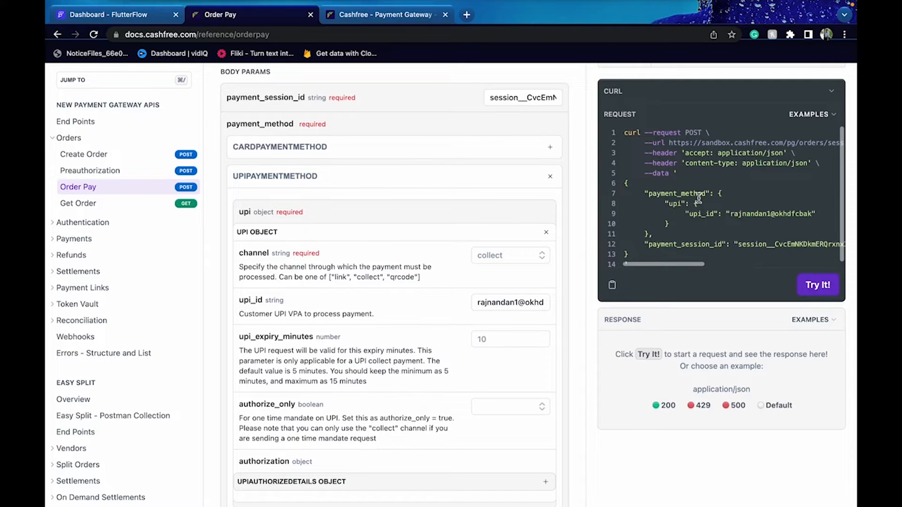
{"action": "scroll", "coordinate": [699, 198], "scroll_direction": "down", "scroll_amount": 1}
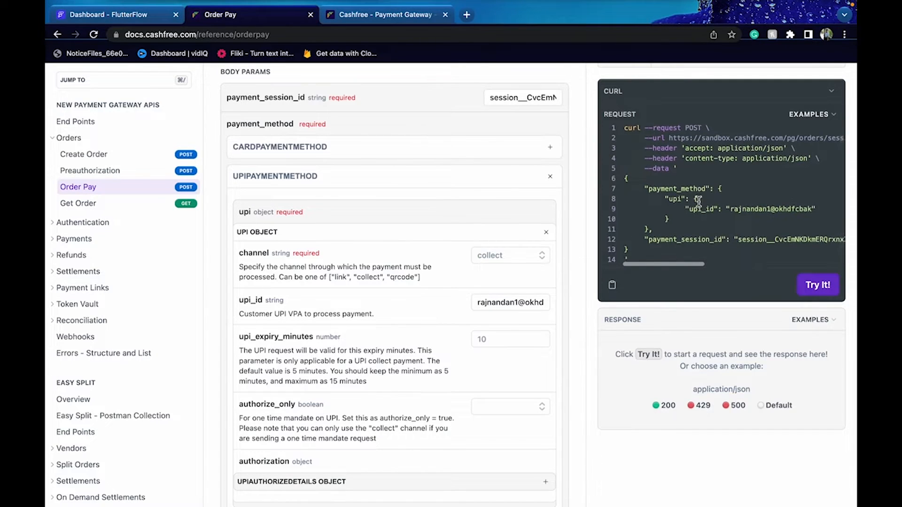
{"action": "left_click_drag", "start_coordinate": [626, 175], "coordinate": [653, 250]}
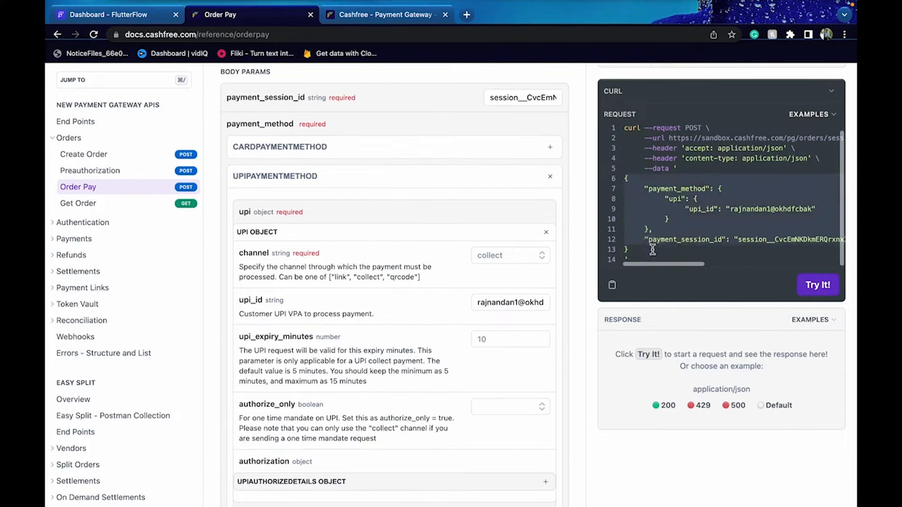
{"action": "left_click", "coordinate": [127, 19]}
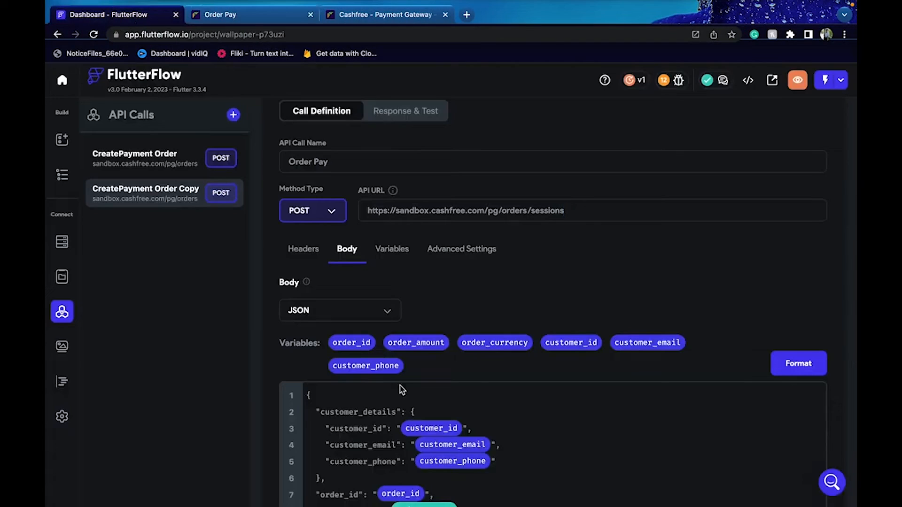
Swap the Order Pay body for the pasted UPI payment_method and payment_session_id JSON
{"action": "left_click_drag", "start_coordinate": [309, 394], "coordinate": [337, 504]}
{"action": "left_click", "coordinate": [359, 450]}
{"action": "key", "text": "ctrl+a"}
{"action": "key", "text": "BackSpace"}
{"action": "key", "text": "ctrl+v"}
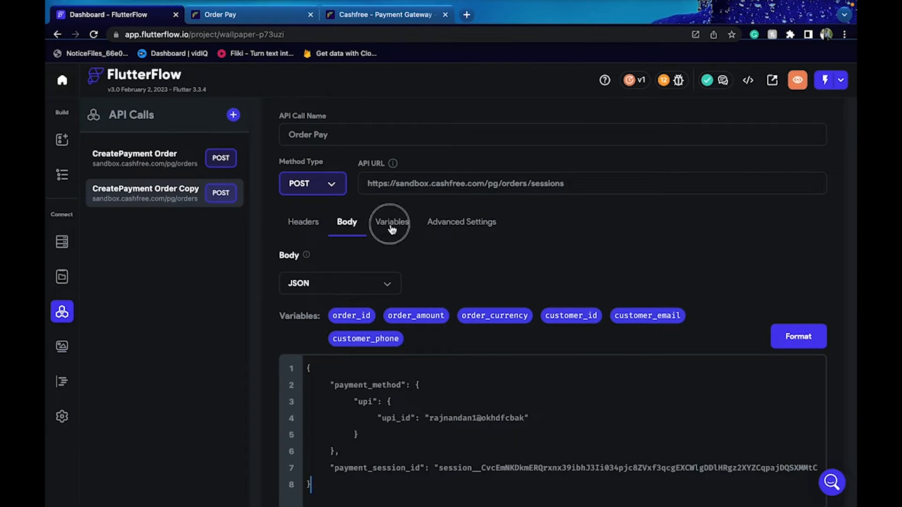
{"action": "left_click", "coordinate": [393, 231]}
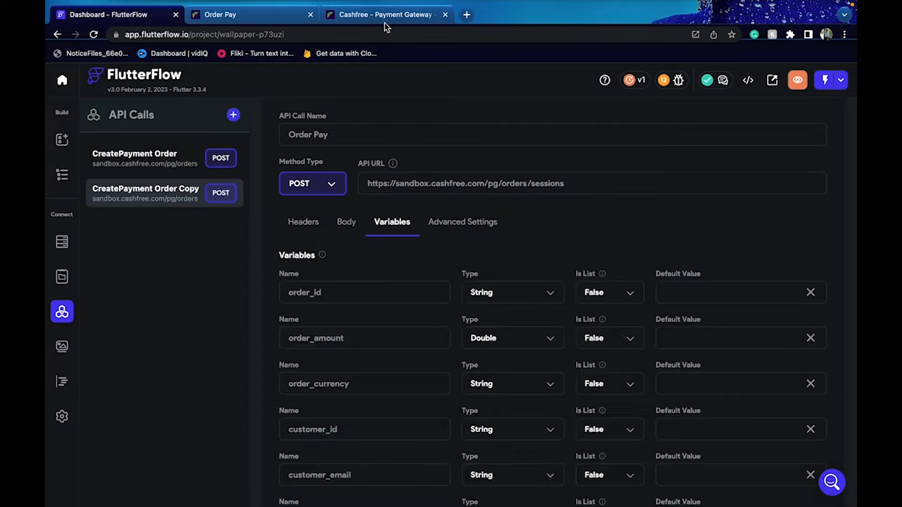
Rename order_id to payment_session_id and order_amount to channel, using names from the Cashfree docs
{"action": "left_click", "coordinate": [382, 17]}
{"action": "left_click", "coordinate": [263, 15]}
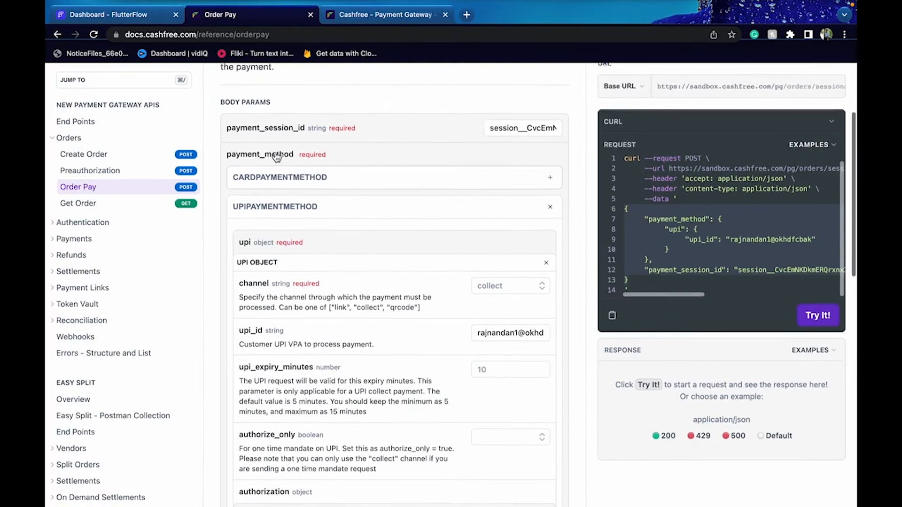
{"action": "double_click", "coordinate": [266, 137]}
{"action": "key", "text": "ctrl+c"}
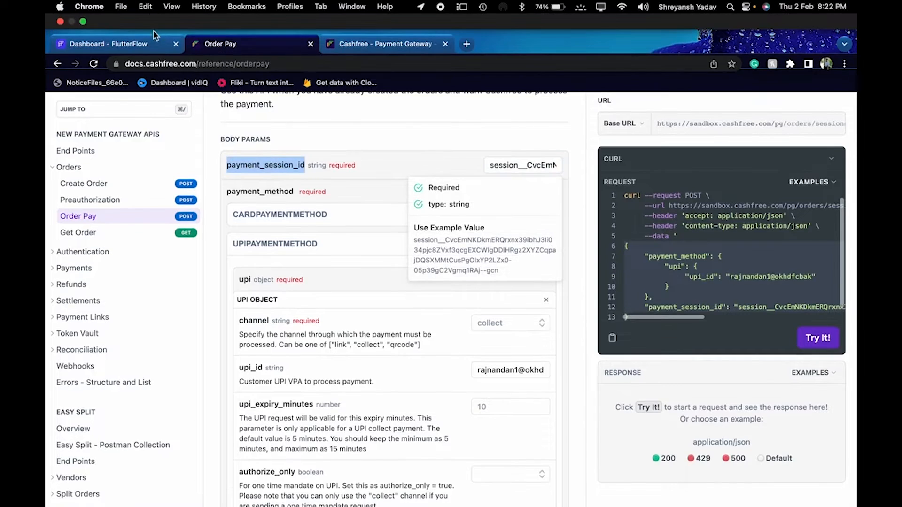
{"action": "left_click", "coordinate": [152, 18]}
{"action": "double_click", "coordinate": [299, 292]}
{"action": "key", "text": "ctrl+v"}
{"action": "left_click", "coordinate": [261, 14]}
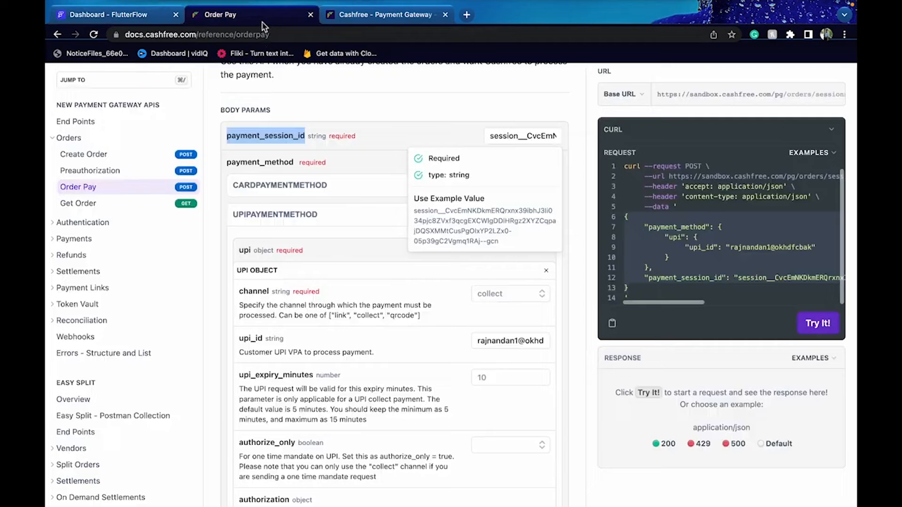
{"action": "double_click", "coordinate": [250, 165]}
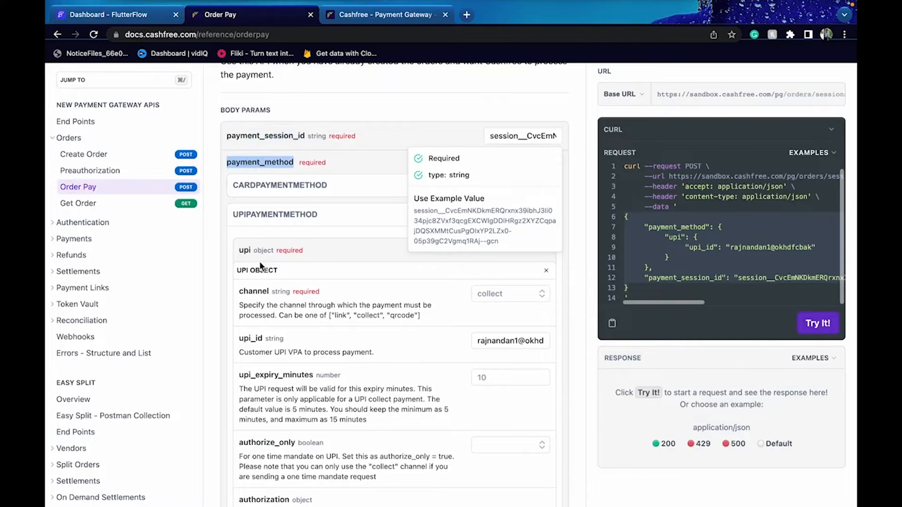
{"action": "double_click", "coordinate": [254, 291]}
{"action": "key", "text": "ctrl+c"}
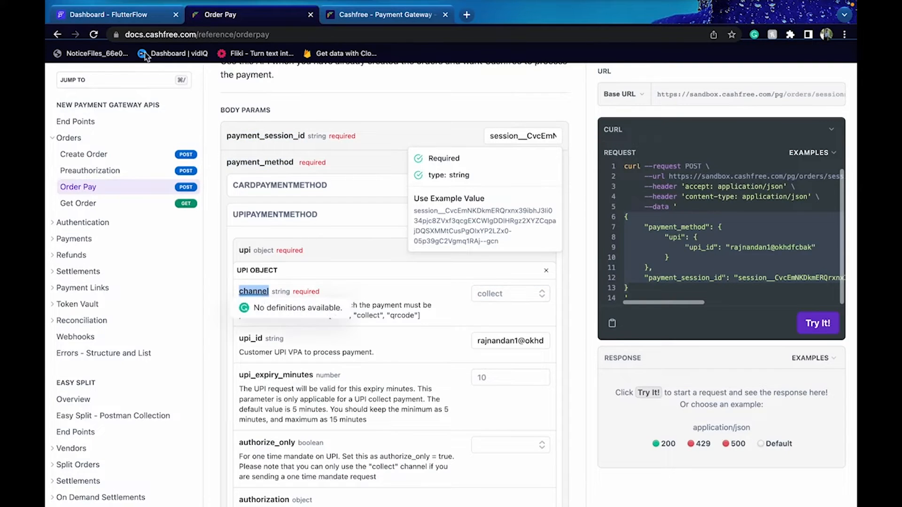
{"action": "left_click", "coordinate": [144, 16]}
{"action": "double_click", "coordinate": [319, 334]}
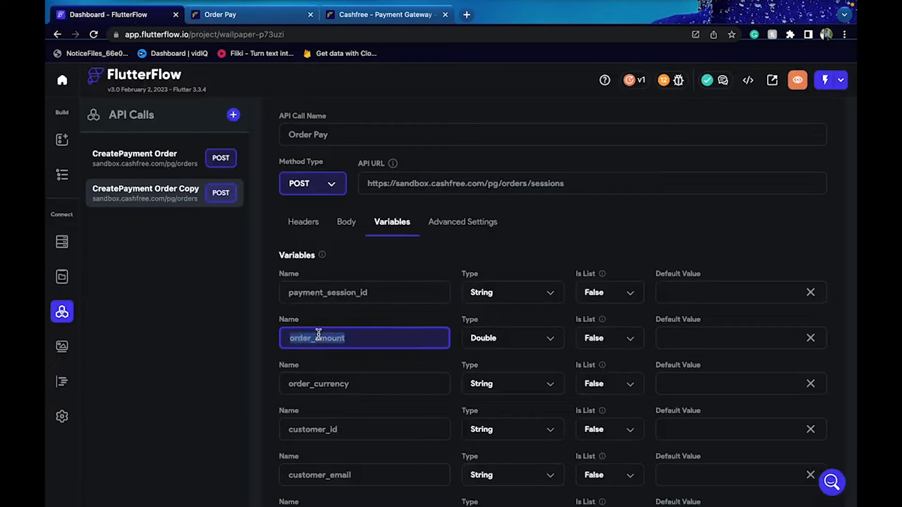
{"action": "key", "text": "ctrl+v"}
Rename order_currency to upi_id and customer_id to upi_expiry_minutes
{"action": "left_click", "coordinate": [253, 18]}
{"action": "scroll", "coordinate": [318, 197], "scroll_direction": "down", "scroll_amount": 2}
{"action": "double_click", "coordinate": [247, 296]}
{"action": "key", "text": "ctrl+c"}
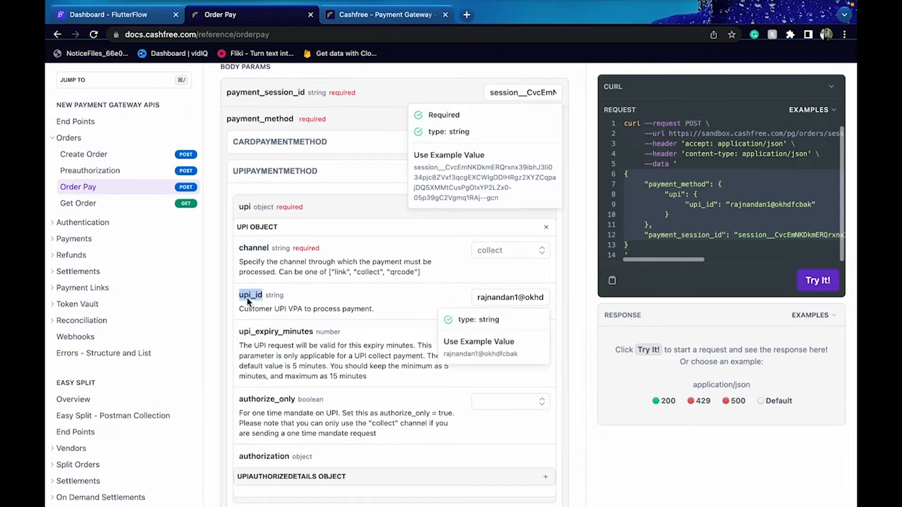
{"action": "left_click", "coordinate": [117, 14]}
{"action": "double_click", "coordinate": [340, 388]}
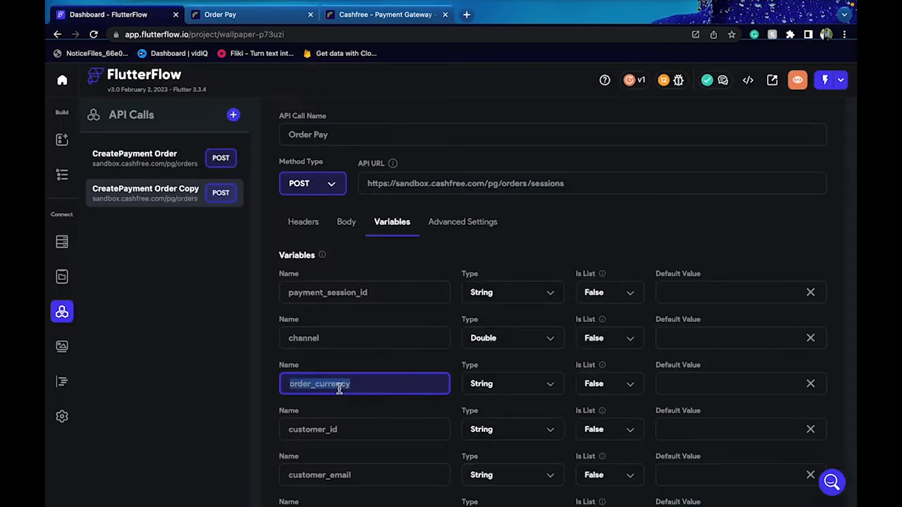
{"action": "key", "text": "ctrl+v"}
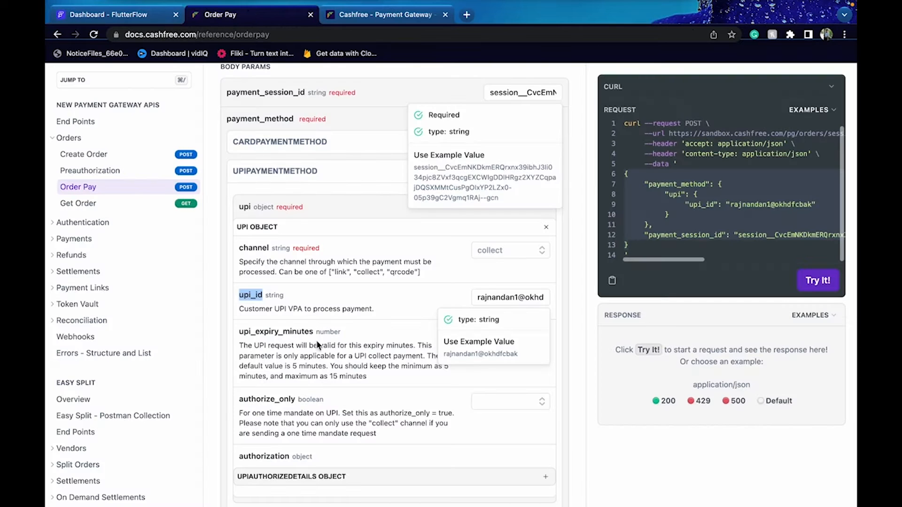
{"action": "left_click", "coordinate": [250, 16]}
{"action": "scroll", "coordinate": [315, 350], "scroll_direction": "down", "scroll_amount": 2}
{"action": "left_click", "coordinate": [287, 270]}
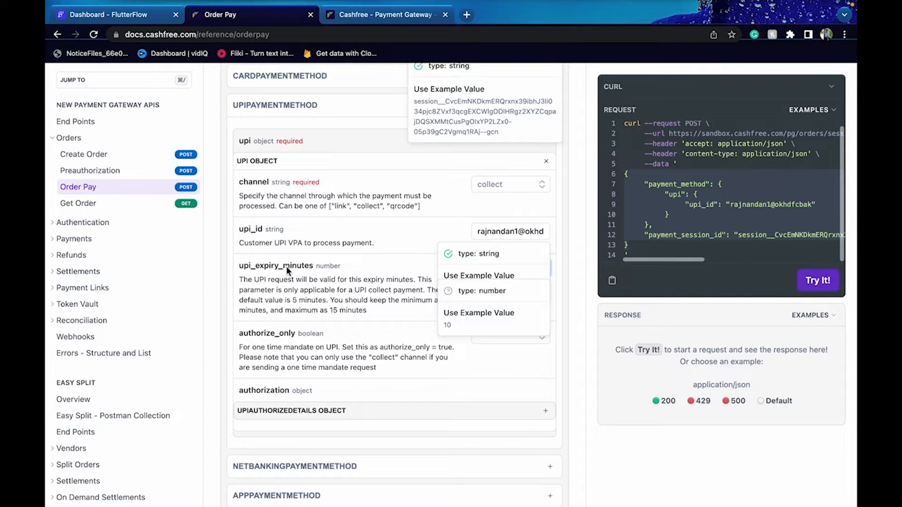
{"action": "double_click", "coordinate": [261, 269]}
{"action": "key", "text": "ctrl+c"}
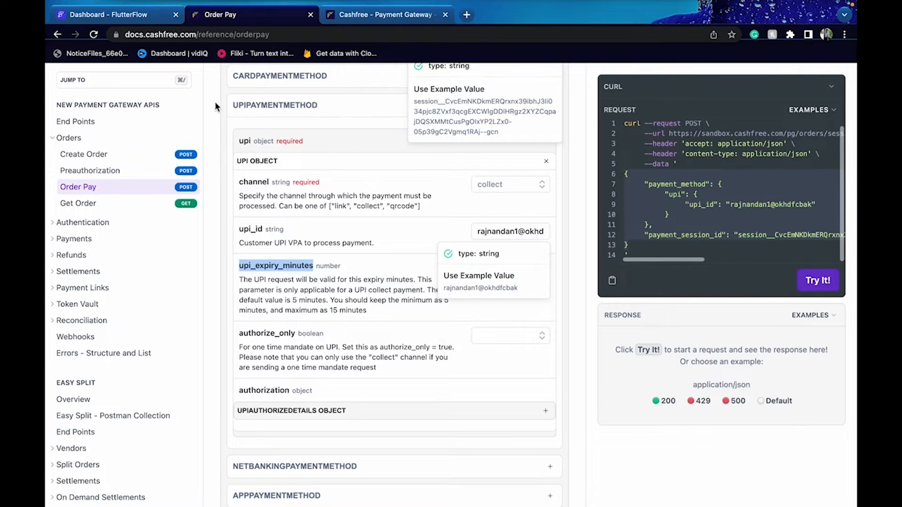
{"action": "left_click", "coordinate": [158, 20]}
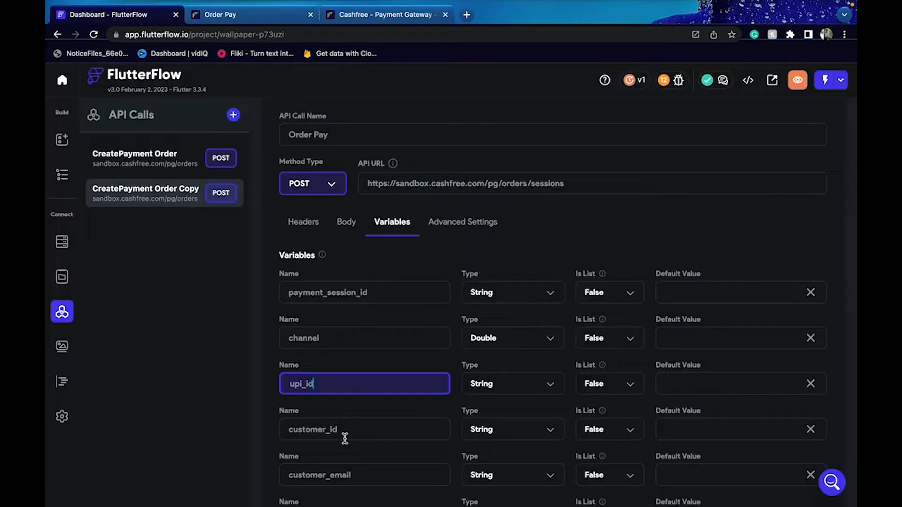
{"action": "double_click", "coordinate": [298, 429]}
{"action": "key", "text": "ctrl+v"}
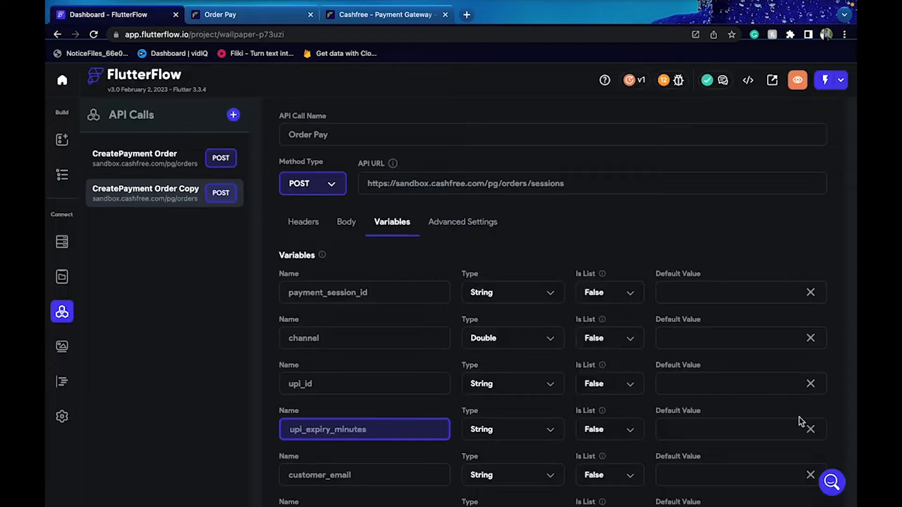
Delete the customer_email and customer_phone variables
{"action": "scroll", "coordinate": [789, 419], "scroll_direction": "down", "scroll_amount": 2}
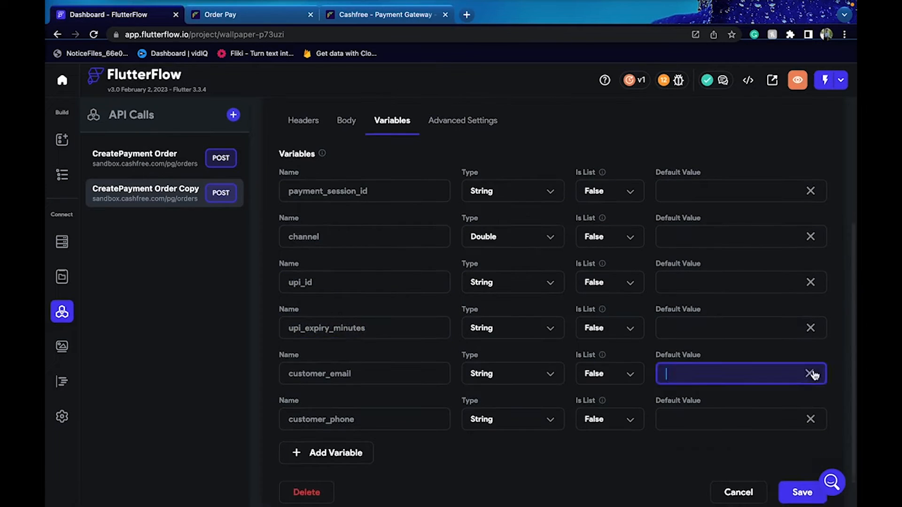
{"action": "left_click", "coordinate": [812, 374]}
{"action": "left_click", "coordinate": [812, 407]}
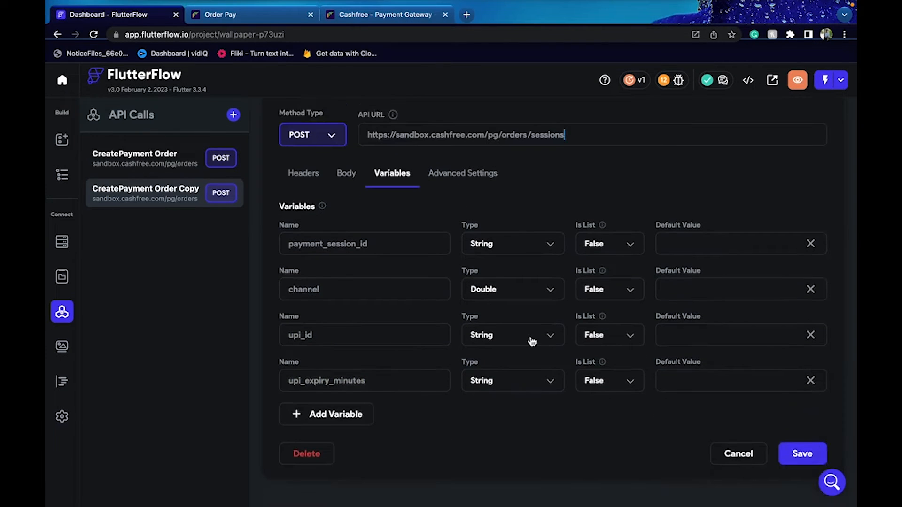
{"action": "left_click", "coordinate": [348, 181]}
{"action": "scroll", "coordinate": [437, 272], "scroll_direction": "down", "scroll_amount": 1}
Replace the hard-coded UPI ID and session ID on lines 4 and 7 with the upi_id and payment_session_id variables
{"action": "left_click_drag", "start_coordinate": [429, 332], "coordinate": [529, 332]}
{"action": "key", "text": "BackSpace"}
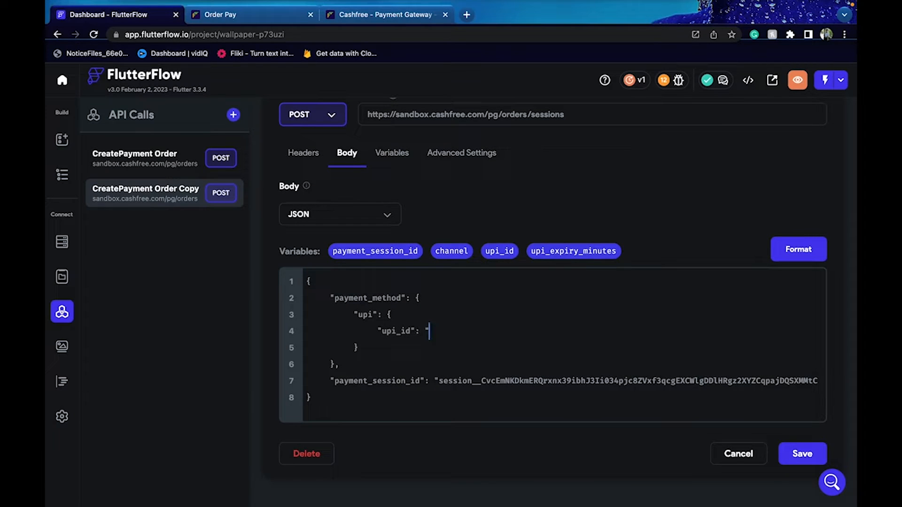
{"action": "left_click_drag", "start_coordinate": [484, 256], "coordinate": [463, 331]}
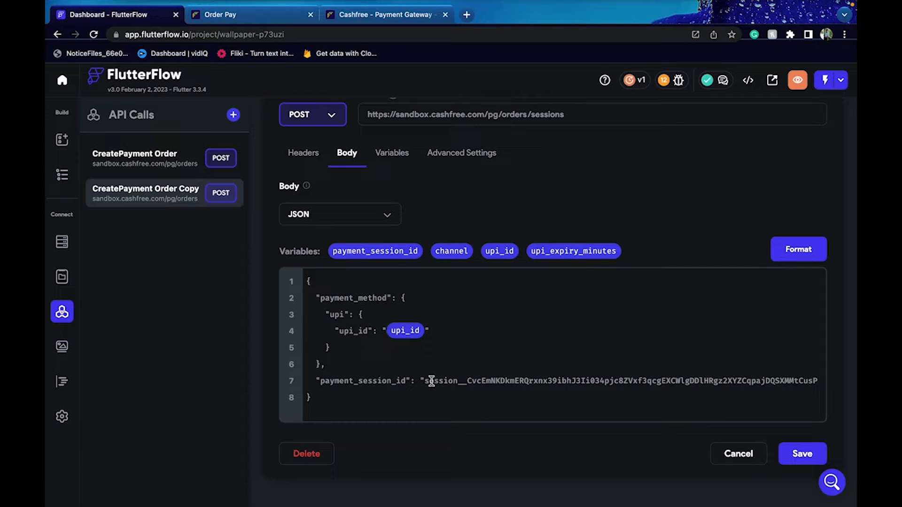
{"action": "left_click_drag", "start_coordinate": [463, 381], "coordinate": [838, 375]}
{"action": "type", "text": "5p39gC2Vgmq1RAj--gcn"}
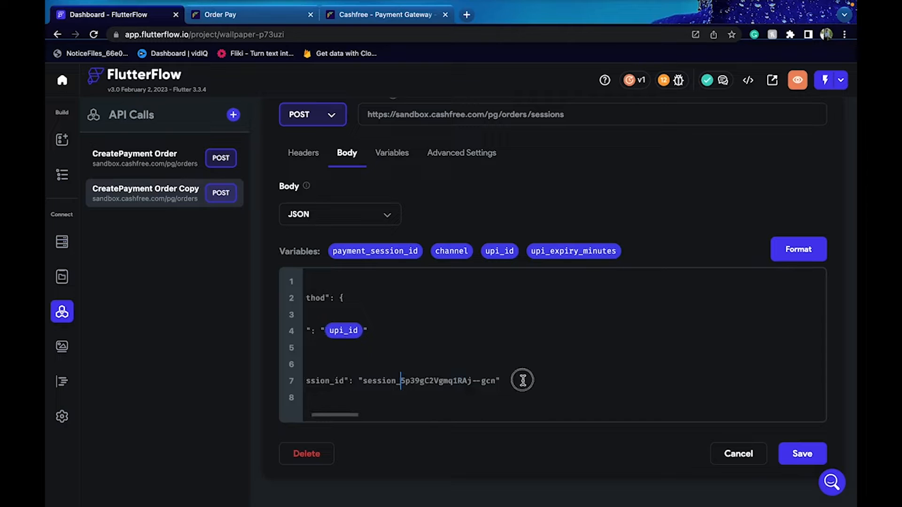
{"action": "left_click_drag", "start_coordinate": [520, 380], "coordinate": [363, 381]}
{"action": "key", "text": "BackSpace"}
{"action": "left_click_drag", "start_coordinate": [375, 251], "coordinate": [394, 381]}
Set the docs example's channel dropdown to link after briefly trying qrcode
{"action": "left_click", "coordinate": [283, 14]}
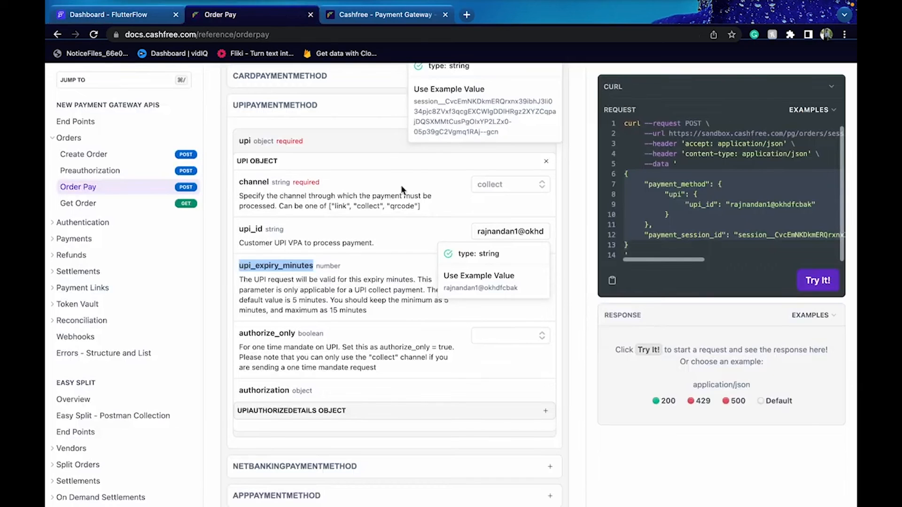
{"action": "left_click", "coordinate": [529, 183]}
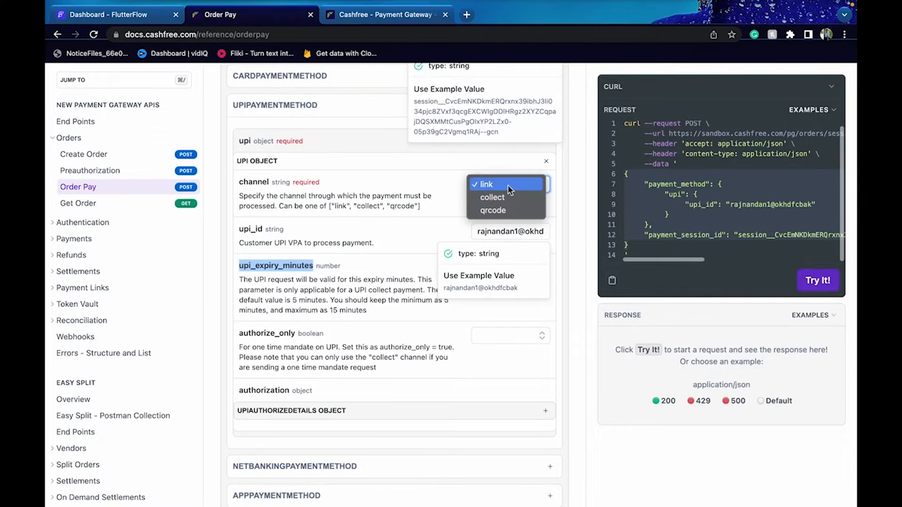
{"action": "left_click", "coordinate": [507, 211]}
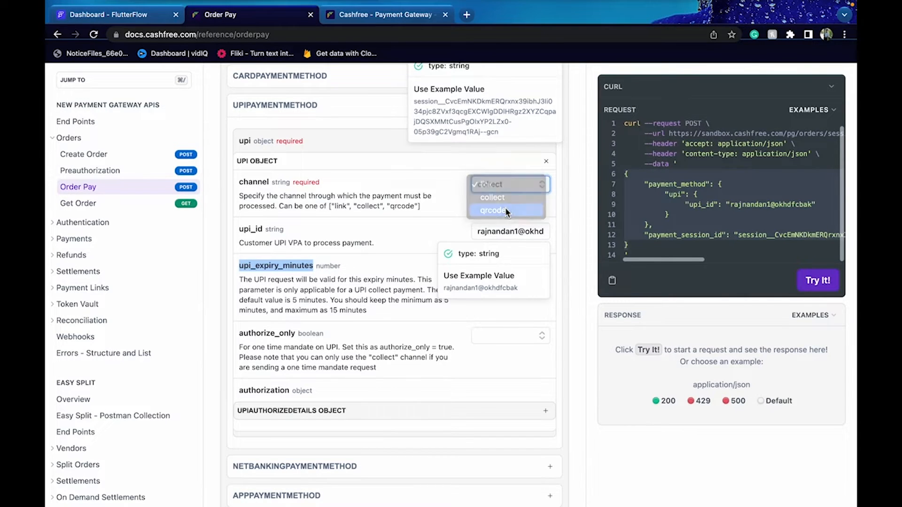
{"action": "left_click", "coordinate": [498, 185]}
{"action": "left_click", "coordinate": [491, 158]}
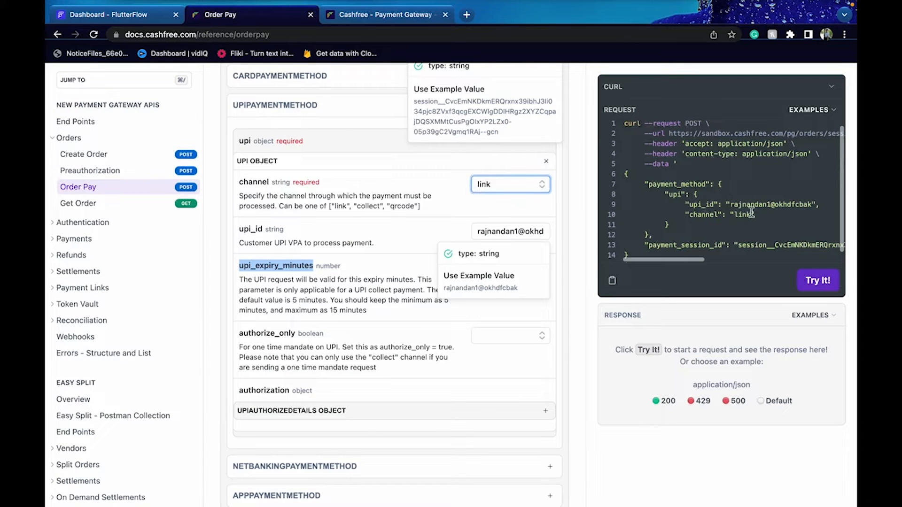
{"action": "left_click", "coordinate": [759, 214]}
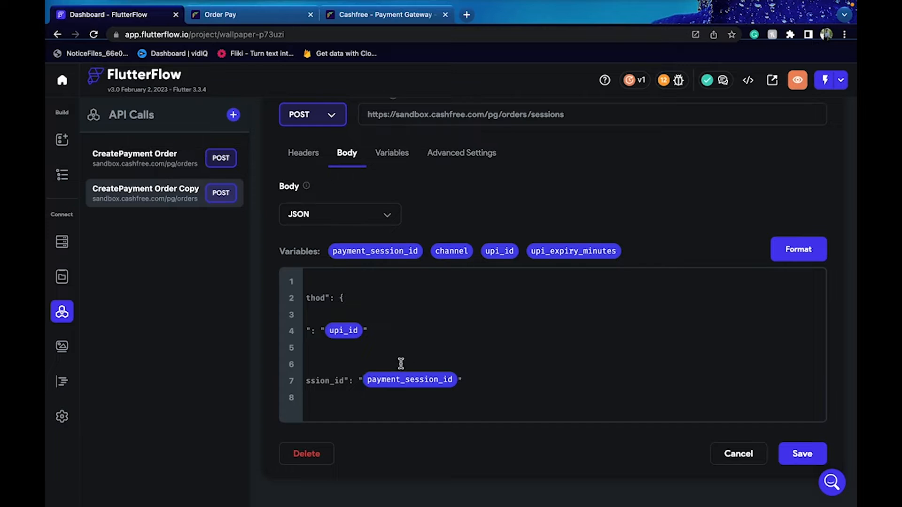
Add a "channel" line after upi_id in the body, bound to the channel variable
{"action": "scroll", "coordinate": [401, 363], "scroll_direction": "left", "scroll_amount": 3}
{"action": "left_click", "coordinate": [449, 333]}
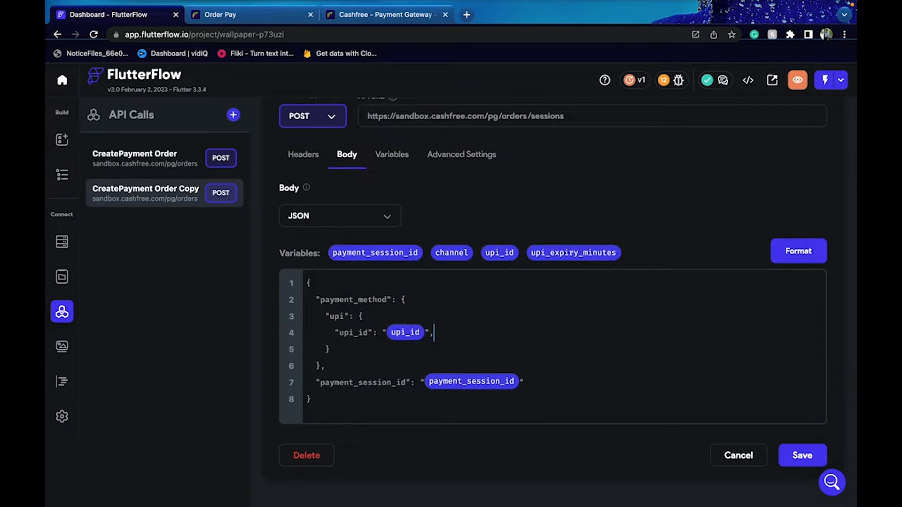
{"action": "key", "text": "Return"}
{"action": "type", "text": "\"channel\": \"link\""}
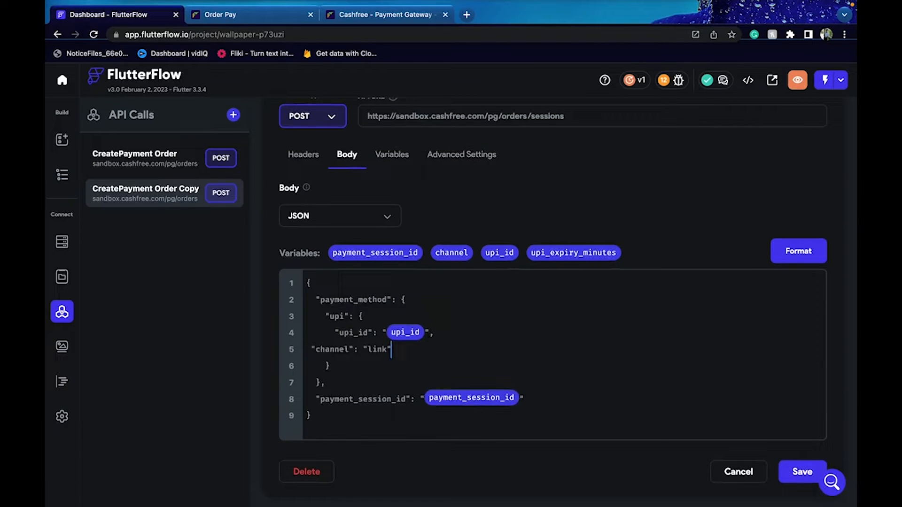
{"action": "left_click_drag", "start_coordinate": [392, 349], "coordinate": [363, 347]}
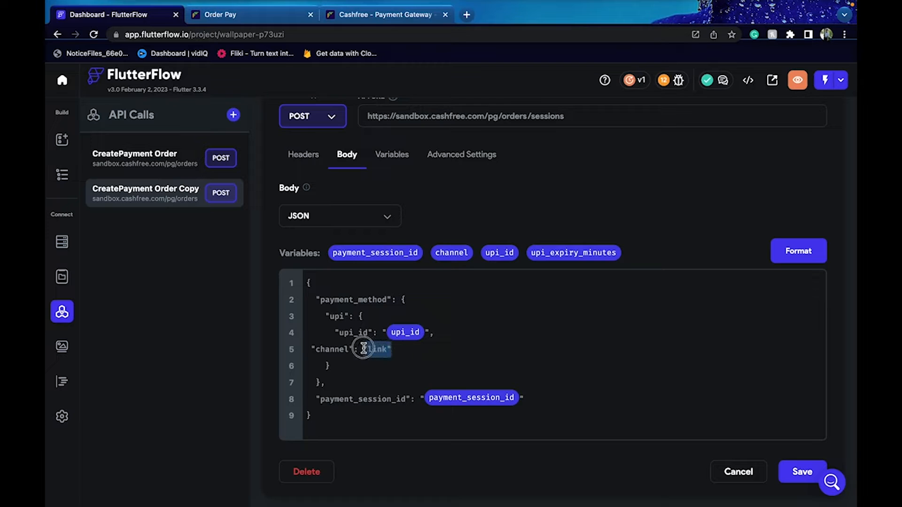
{"action": "key", "text": "BackSpace"}
{"action": "left_click_drag", "start_coordinate": [431, 252], "coordinate": [401, 356]}
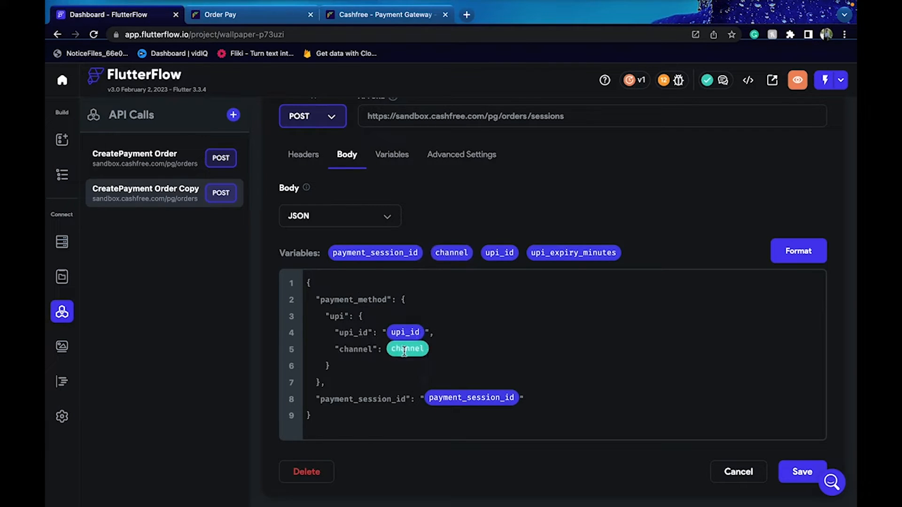
Make channel a String variable, quote its value in the body, and format the JSON
{"action": "left_click", "coordinate": [281, 19]}
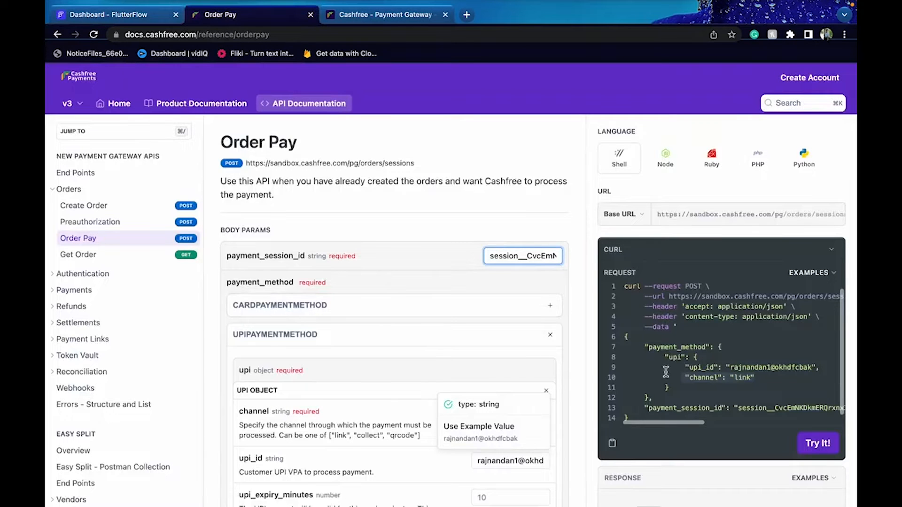
{"action": "left_click", "coordinate": [171, 21]}
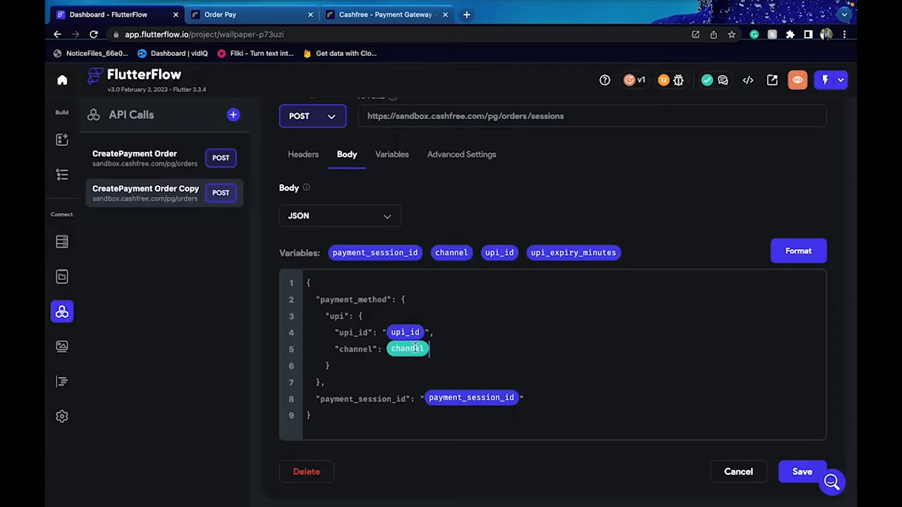
{"action": "left_click", "coordinate": [409, 162]}
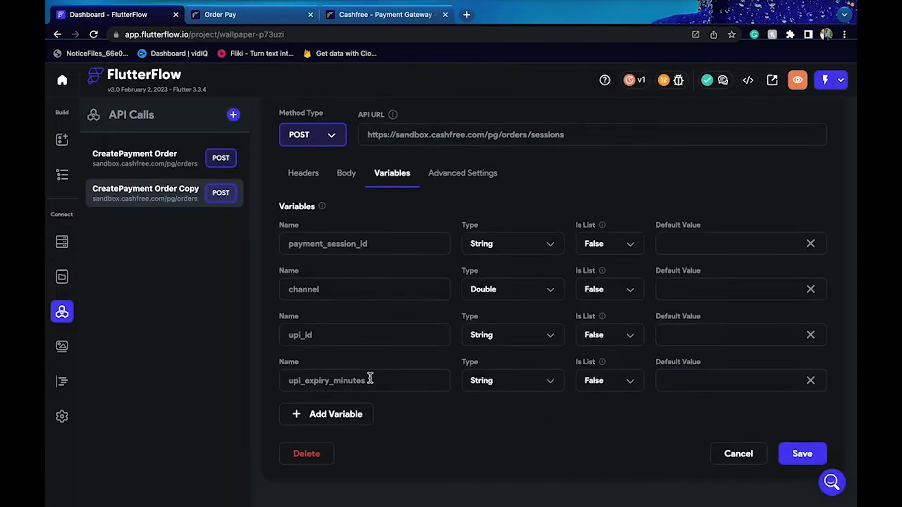
{"action": "left_click", "coordinate": [543, 291]}
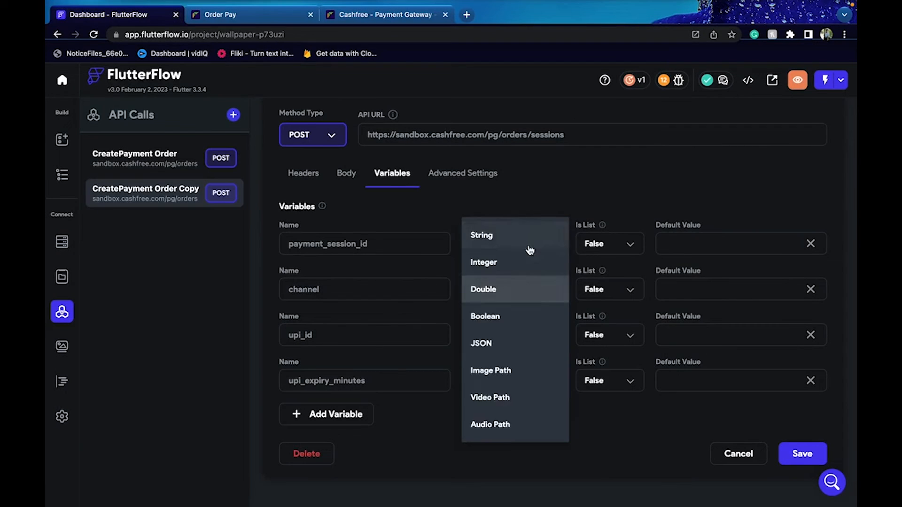
{"action": "left_click", "coordinate": [530, 247]}
{"action": "left_click", "coordinate": [342, 175]}
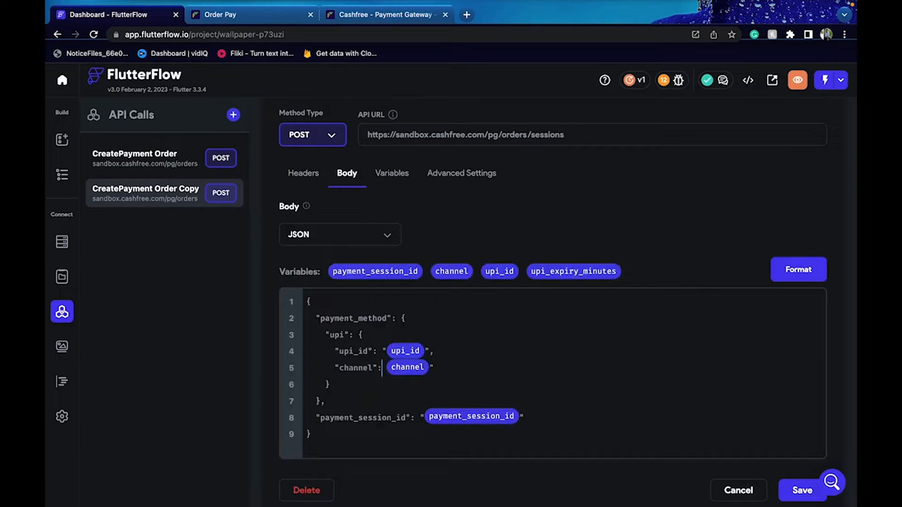
{"action": "type", "text": "\""}
{"action": "left_click", "coordinate": [801, 268]}
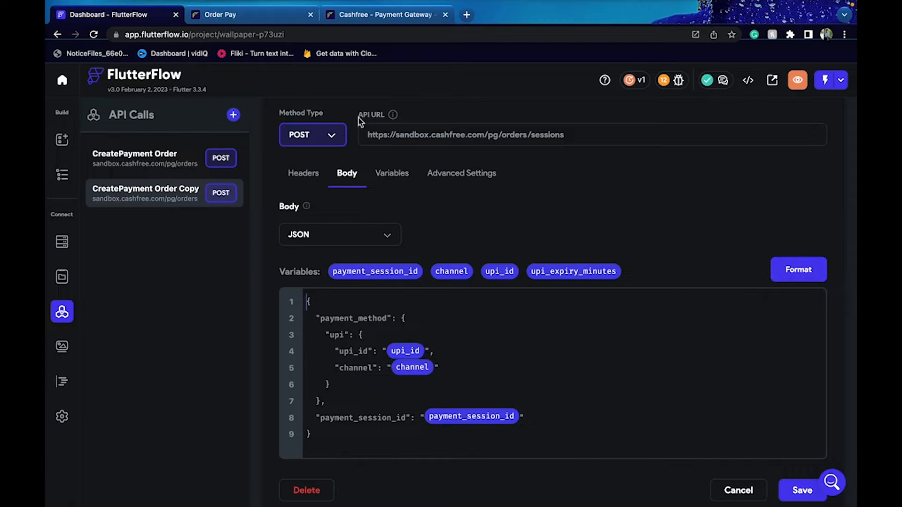
{"action": "left_click", "coordinate": [260, 21]}
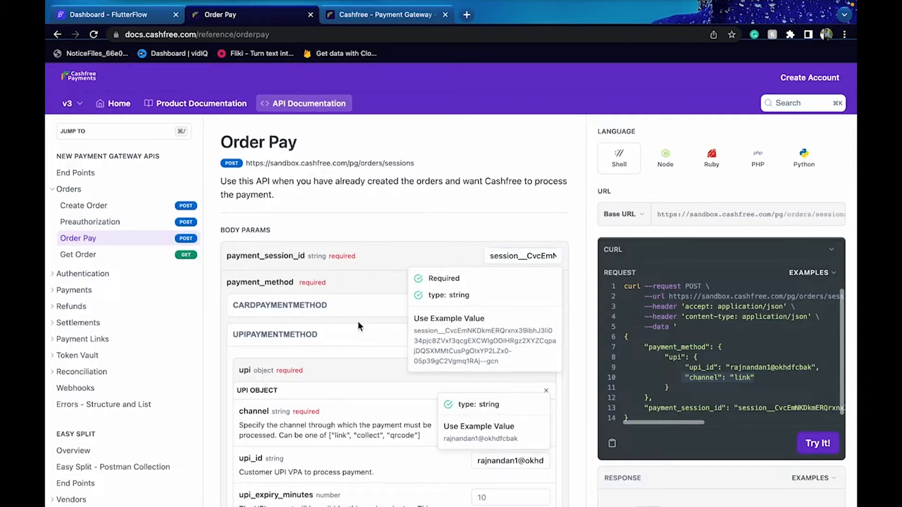
Fill upi_expiry_minutes with example value 10 in the docs and copy its request line
{"action": "scroll", "coordinate": [357, 321], "scroll_direction": "down", "scroll_amount": 2}
{"action": "scroll", "coordinate": [357, 320], "scroll_direction": "down", "scroll_amount": 1}
{"action": "left_click", "coordinate": [452, 357]}
{"action": "left_click", "coordinate": [512, 337]}
{"action": "left_click", "coordinate": [499, 383]}
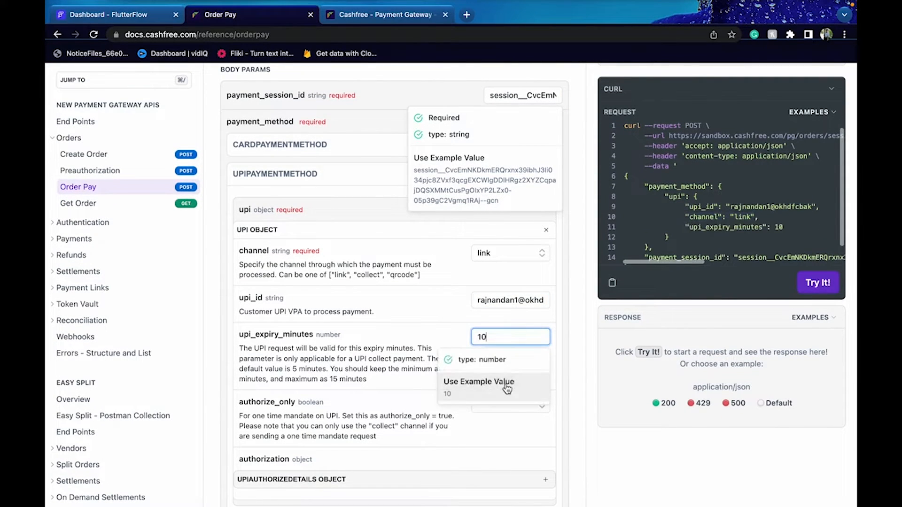
{"action": "scroll", "coordinate": [719, 244], "scroll_direction": "down", "scroll_amount": 1}
{"action": "left_click_drag", "start_coordinate": [801, 217], "coordinate": [687, 219]}
{"action": "key", "text": "ctrl+c"}
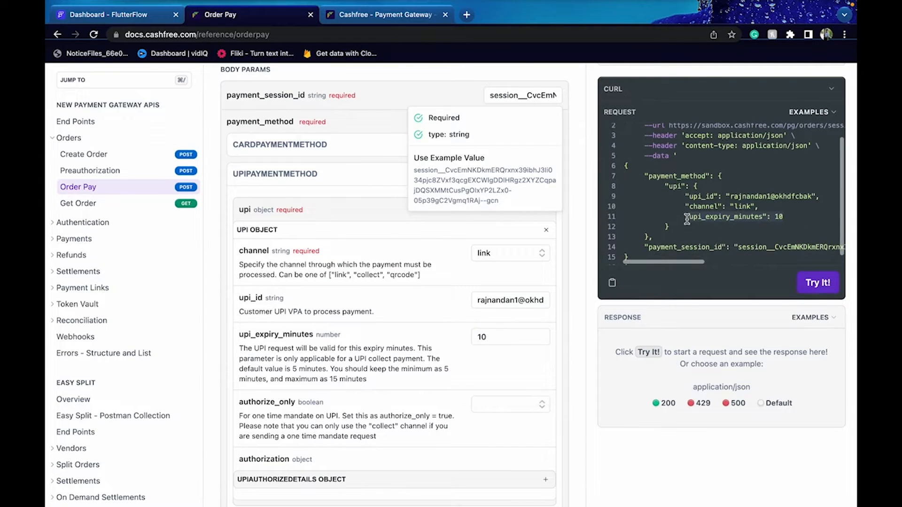
Add the upi_expiry_minutes line after channel in the body, bound to its variable
{"action": "left_click", "coordinate": [119, 15]}
{"action": "left_click", "coordinate": [455, 371]}
{"action": "key", "text": "Return"}
{"action": "key", "text": "ctrl+v"}
{"action": "left_click_drag", "start_coordinate": [582, 281], "coordinate": [466, 382]}
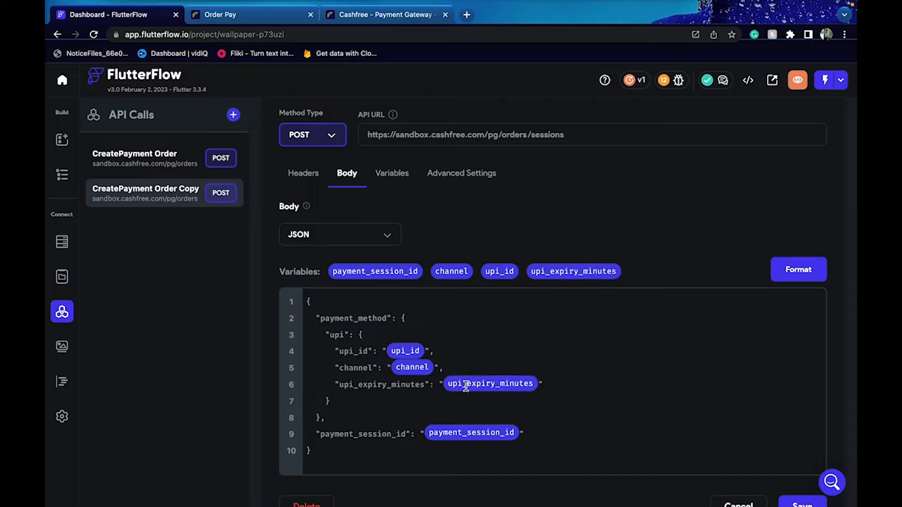
Set the upi_expiry_minutes variable type to Integer
{"action": "left_click", "coordinate": [392, 173]}
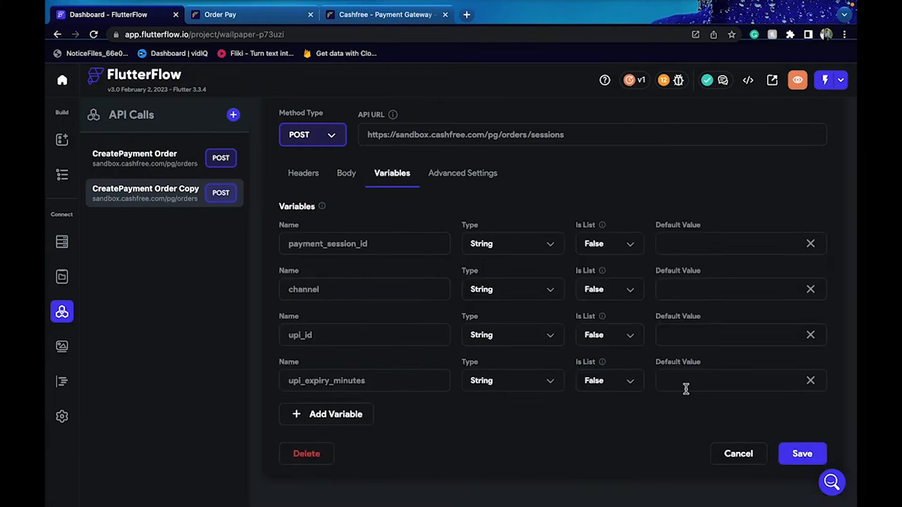
{"action": "left_click", "coordinate": [496, 380]}
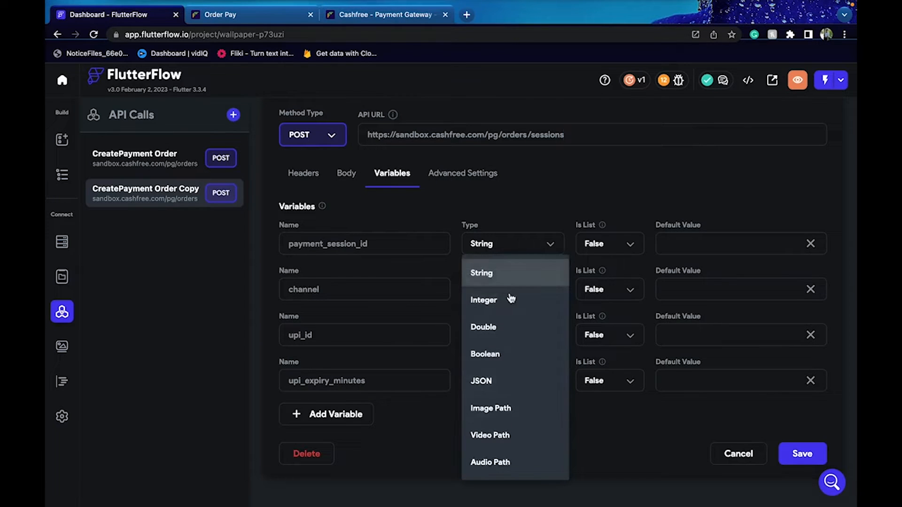
{"action": "left_click", "coordinate": [510, 297]}
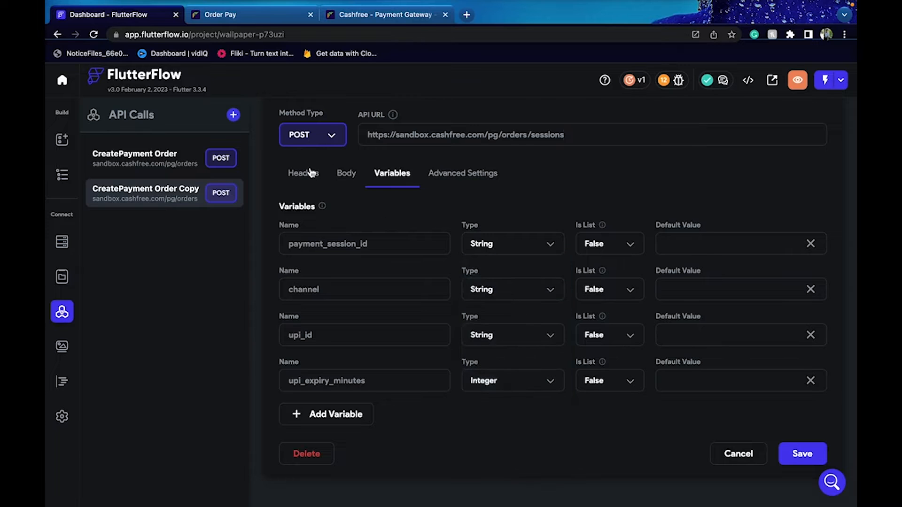
{"action": "left_click", "coordinate": [345, 14]}
{"action": "left_click", "coordinate": [273, 14]}
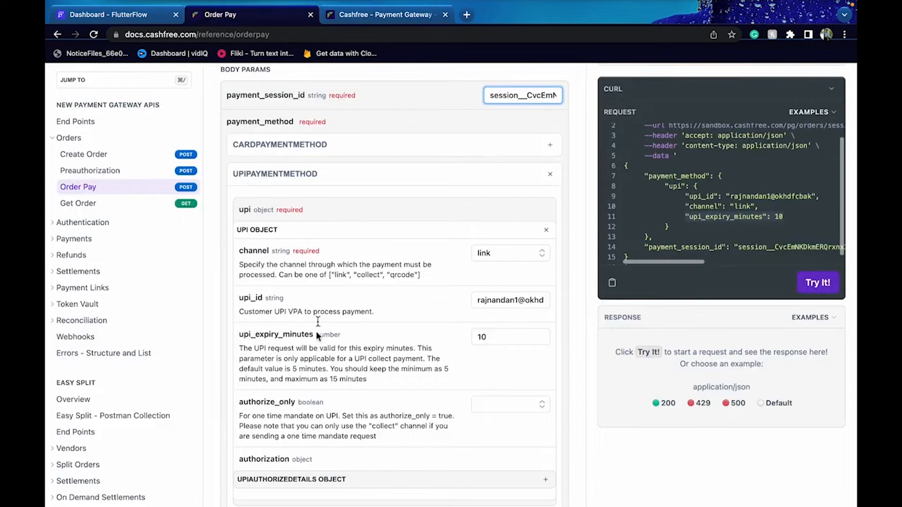
{"action": "left_click", "coordinate": [159, 15]}
Remove the quote before upi_expiry_minutes, format the body, and save the Order Pay call
{"action": "left_click", "coordinate": [341, 174]}
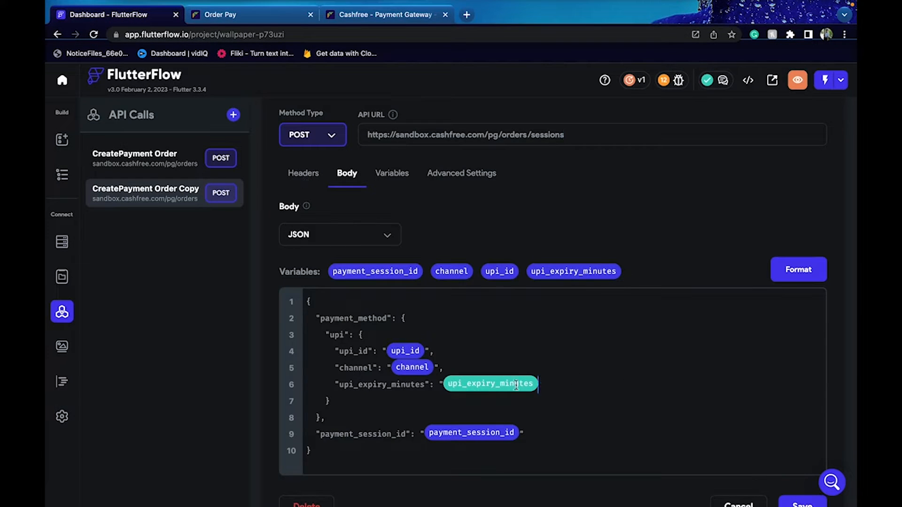
{"action": "left_click", "coordinate": [442, 384]}
{"action": "key", "text": "BackSpace"}
{"action": "left_click", "coordinate": [813, 267]}
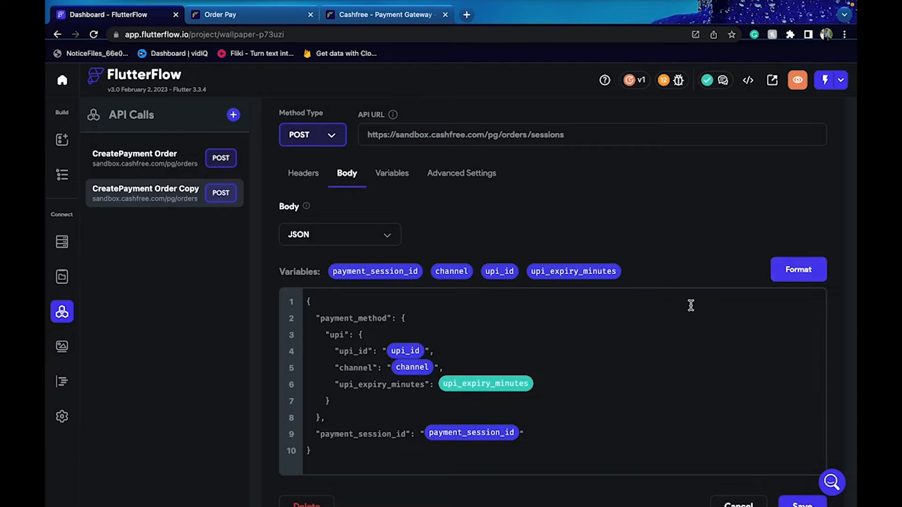
{"action": "scroll", "coordinate": [691, 306], "scroll_direction": "down", "scroll_amount": 1}
{"action": "left_click", "coordinate": [797, 477]}
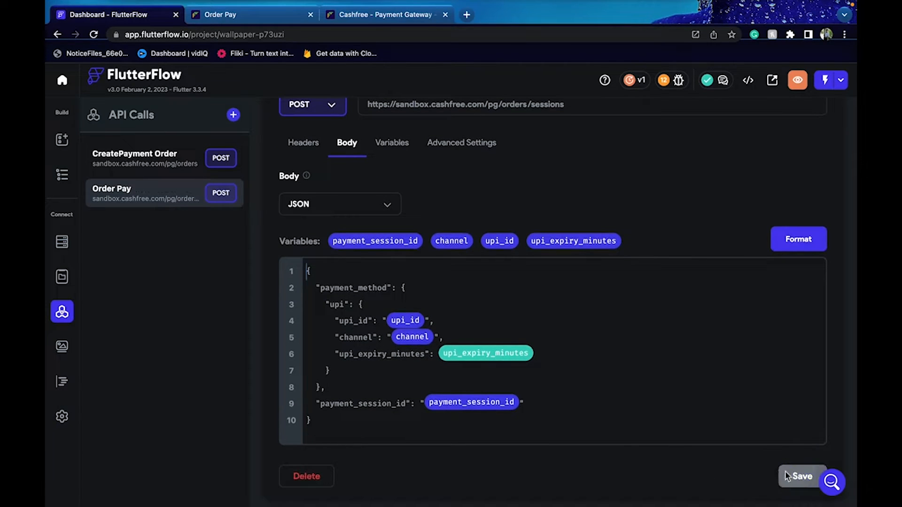
{"action": "scroll", "coordinate": [440, 105], "scroll_direction": "up", "scroll_amount": 5}
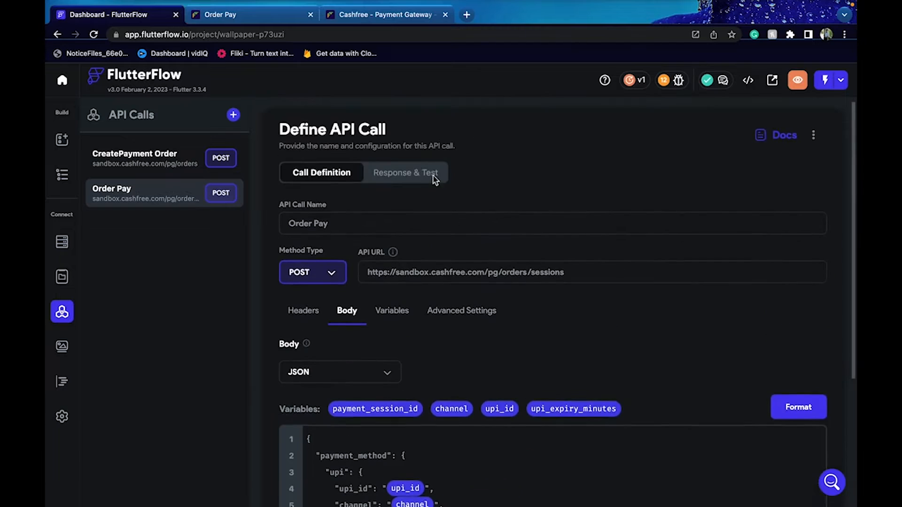
Run a CreatePayment Order test with order_id sh12345
{"action": "left_click", "coordinate": [424, 173]}
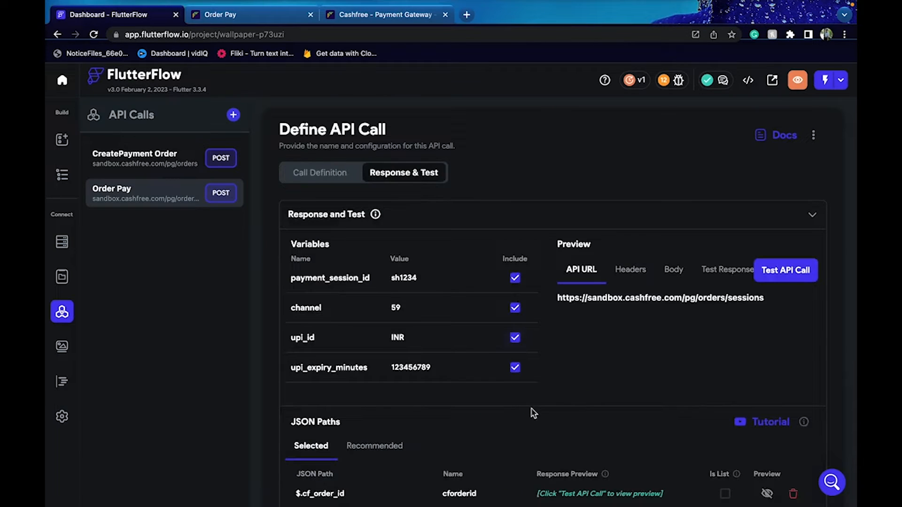
{"action": "left_click", "coordinate": [162, 165]}
{"action": "left_click", "coordinate": [396, 180]}
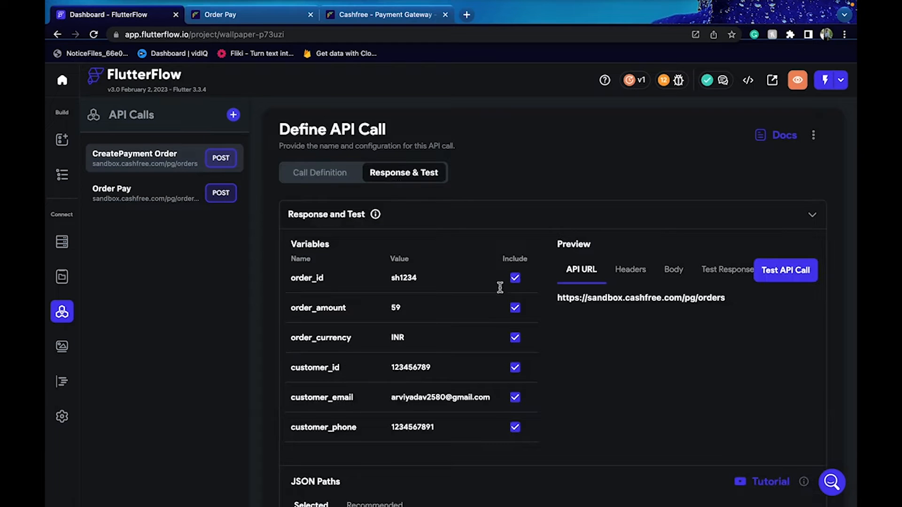
{"action": "left_click", "coordinate": [423, 274]}
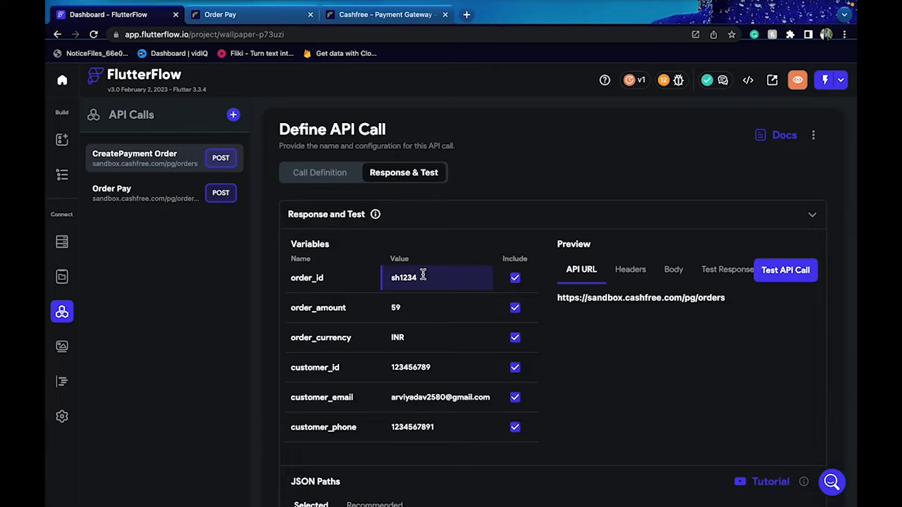
{"action": "left_click", "coordinate": [795, 272]}
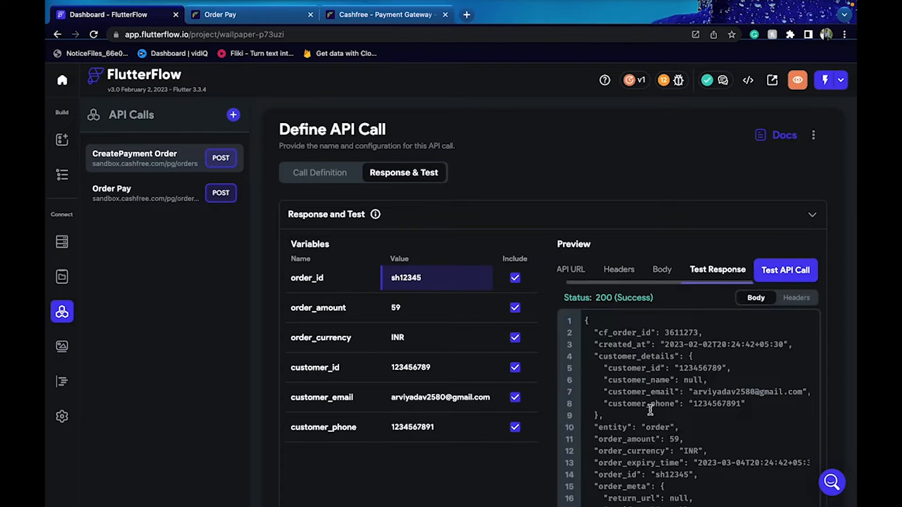
Preview and copy the payment_session_id returned in the 200 response
{"action": "scroll", "coordinate": [519, 480], "scroll_direction": "down", "scroll_amount": 1}
{"action": "scroll", "coordinate": [519, 480], "scroll_direction": "down", "scroll_amount": 15}
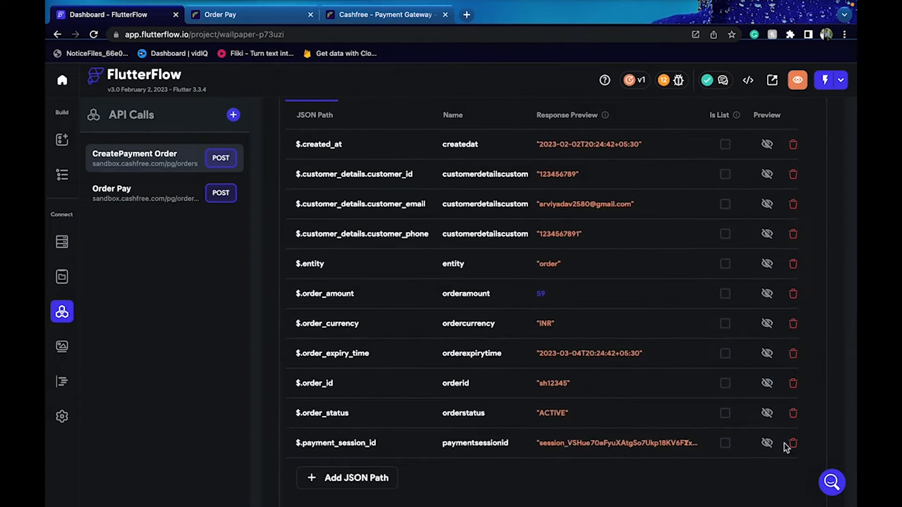
{"action": "left_click", "coordinate": [767, 443]}
{"action": "scroll", "coordinate": [633, 165], "scroll_direction": "up", "scroll_amount": 3}
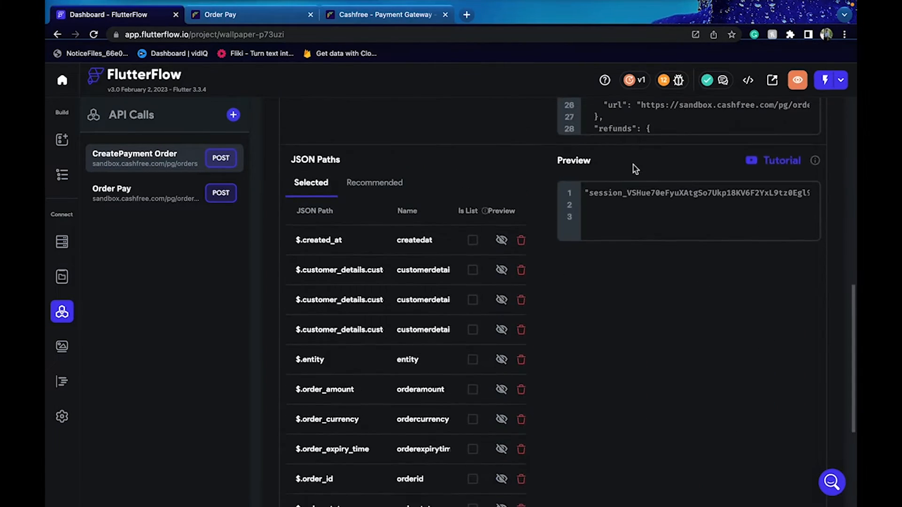
{"action": "triple_click", "coordinate": [590, 201]}
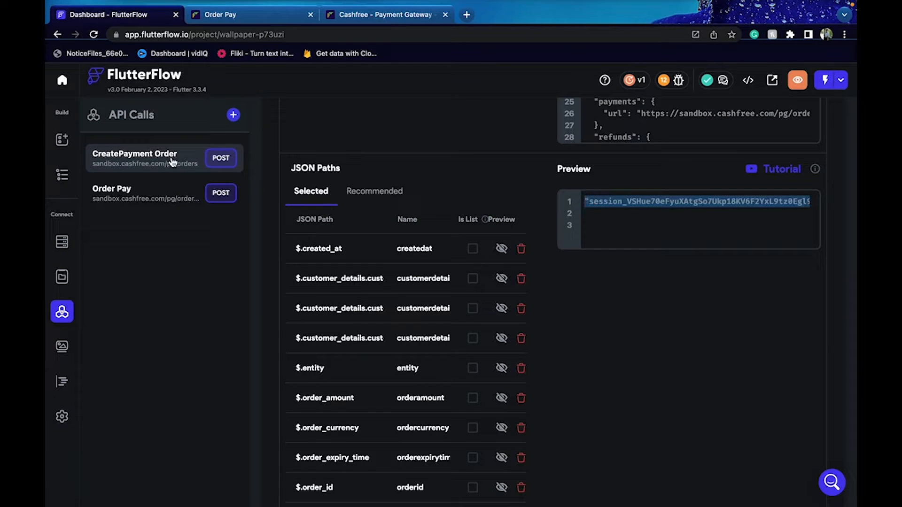
{"action": "left_click", "coordinate": [146, 190]}
Discard CreatePayment Order changes and paste the new session id as Order Pay's payment_session_id test value
{"action": "left_click", "coordinate": [510, 305]}
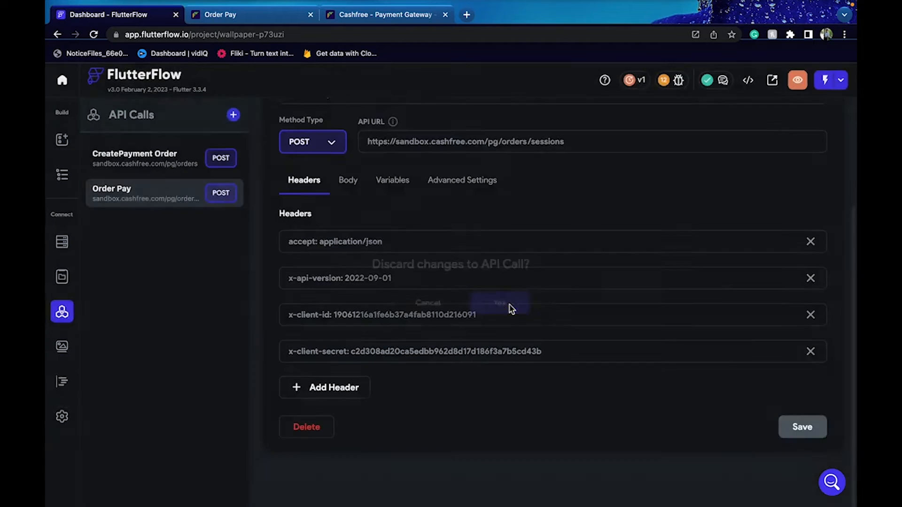
{"action": "scroll", "coordinate": [401, 186], "scroll_direction": "up", "scroll_amount": 2}
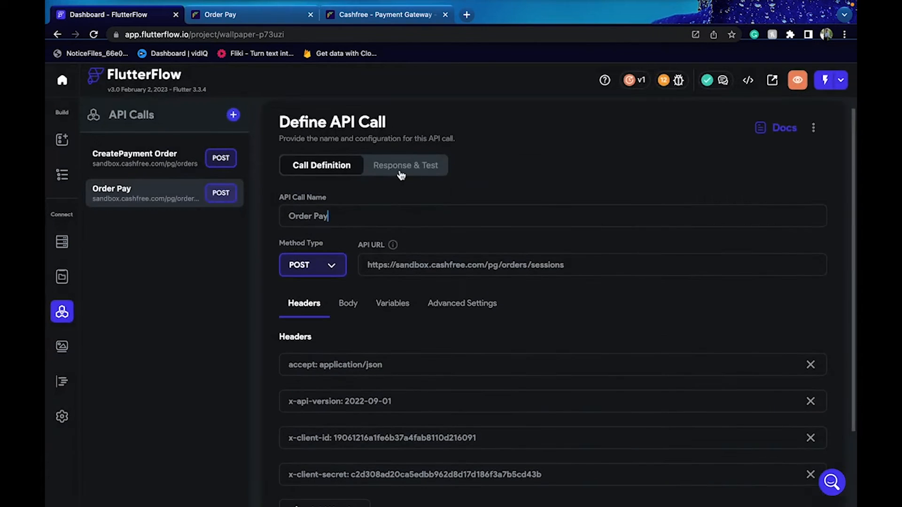
{"action": "left_click", "coordinate": [401, 169]}
{"action": "left_click", "coordinate": [424, 275]}
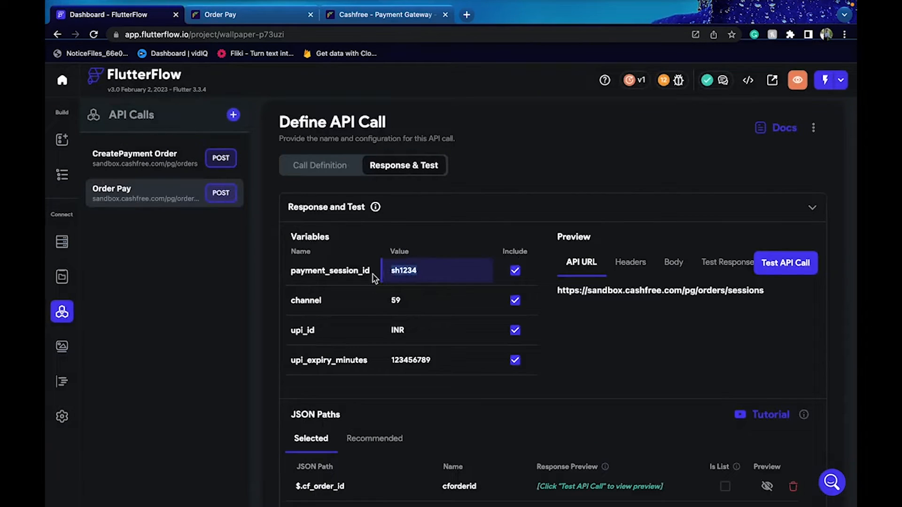
{"action": "key", "text": "ctrl+v"}
{"action": "key", "text": "BackSpace"}
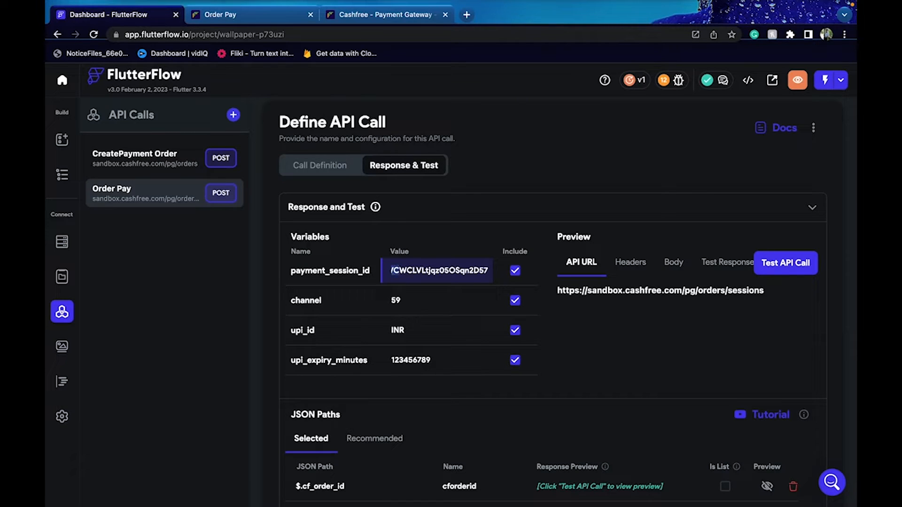
Strip the leading quote from payment_session_id and paste the docs' sample UPI id into upi_id
{"action": "key", "text": "BackSpace"}
{"action": "key", "text": "BackSpace"}
{"action": "key", "text": "BackSpace"}
{"action": "key", "text": "BackSpace"}
{"action": "key", "text": "BackSpace"}
{"action": "key", "text": "BackSpace"}
{"action": "key", "text": "BackSpace"}
{"action": "key", "text": "BackSpace"}
{"action": "key", "text": "BackSpace"}
{"action": "key", "text": "BackSpace"}
{"action": "key", "text": "BackSpace"}
{"action": "key", "text": "BackSpace"}
{"action": "key", "text": "BackSpace"}
{"action": "key", "text": "BackSpace"}
{"action": "key", "text": "BackSpace"}
{"action": "key", "text": "BackSpace"}
{"action": "key", "text": "BackSpace"}
{"action": "key", "text": "BackSpace"}
{"action": "key", "text": "BackSpace"}
{"action": "key", "text": "BackSpace"}
{"action": "key", "text": "BackSpace"}
{"action": "key", "text": "BackSpace"}
{"action": "key", "text": "BackSpace"}
{"action": "key", "text": "BackSpace"}
{"action": "key", "text": "BackSpace"}
{"action": "key", "text": "BackSpace"}
{"action": "key", "text": "BackSpace"}
{"action": "key", "text": "BackSpace"}
{"action": "key", "text": "BackSpace"}
{"action": "key", "text": "BackSpace"}
{"action": "key", "text": "BackSpace"}
{"action": "key", "text": "BackSpace"}
{"action": "key", "text": "BackSpace"}
{"action": "key", "text": "BackSpace"}
{"action": "key", "text": "BackSpace"}
{"action": "key", "text": "BackSpace"}
{"action": "key", "text": "BackSpace"}
{"action": "key", "text": "BackSpace"}
{"action": "key", "text": "BackSpace"}
{"action": "key", "text": "BackSpace"}
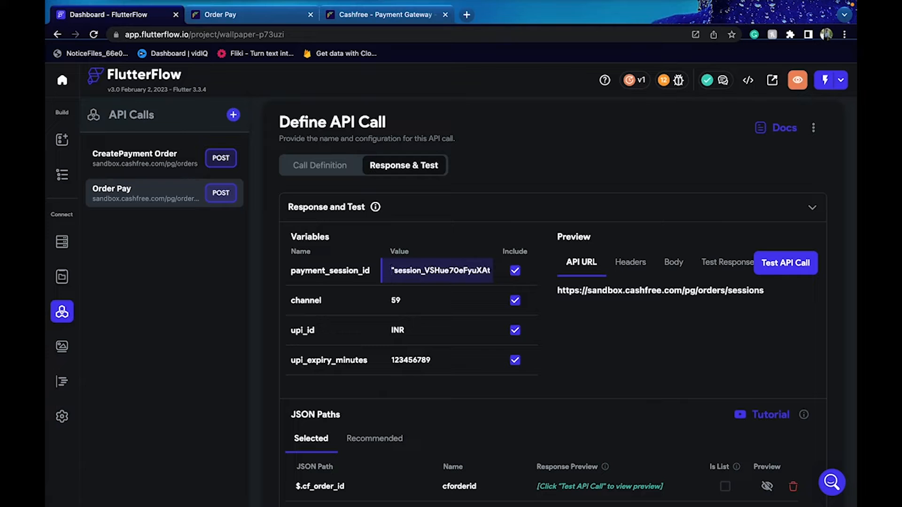
{"action": "key", "text": "BackSpace"}
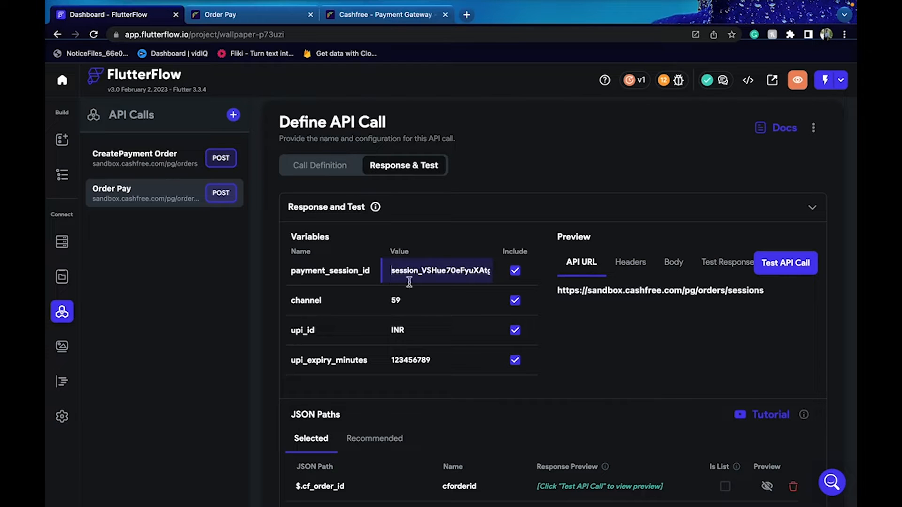
{"action": "double_click", "coordinate": [398, 330]}
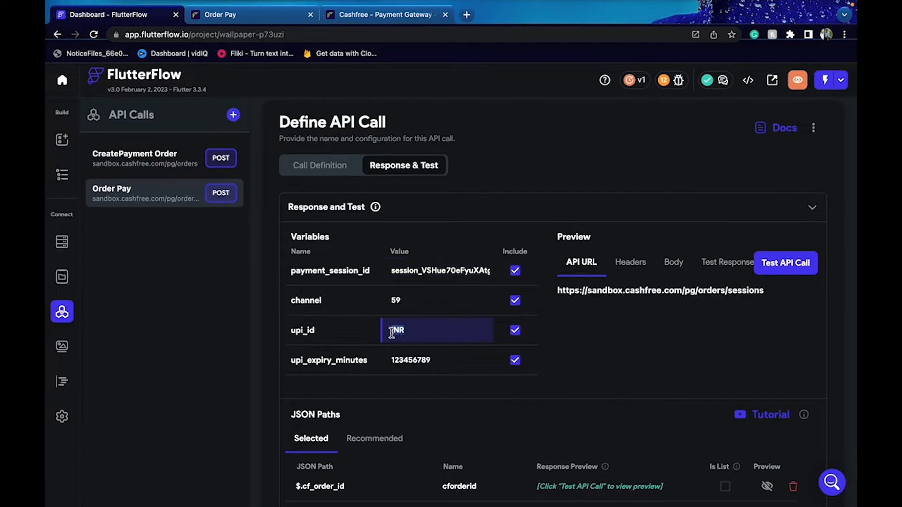
{"action": "left_click", "coordinate": [278, 20]}
{"action": "key", "text": "ctrl+a"}
{"action": "key", "text": "ctrl+c"}
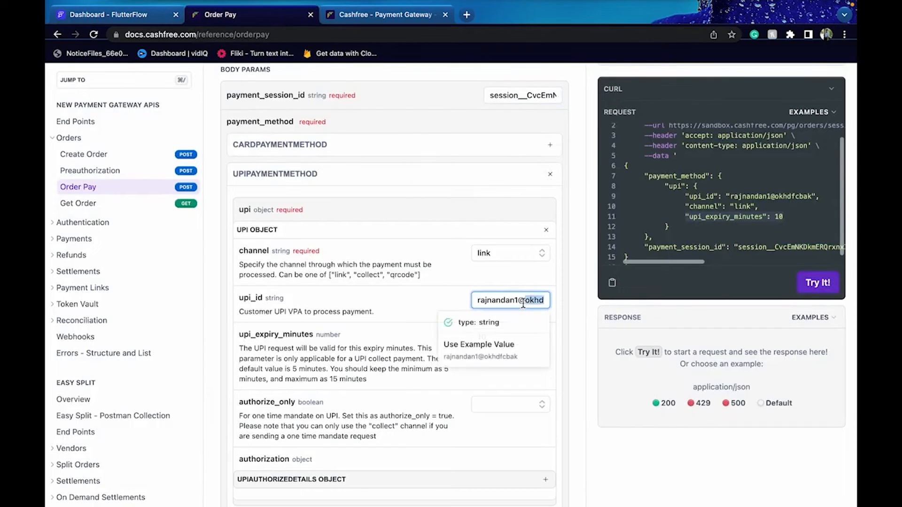
{"action": "left_click", "coordinate": [160, 14]}
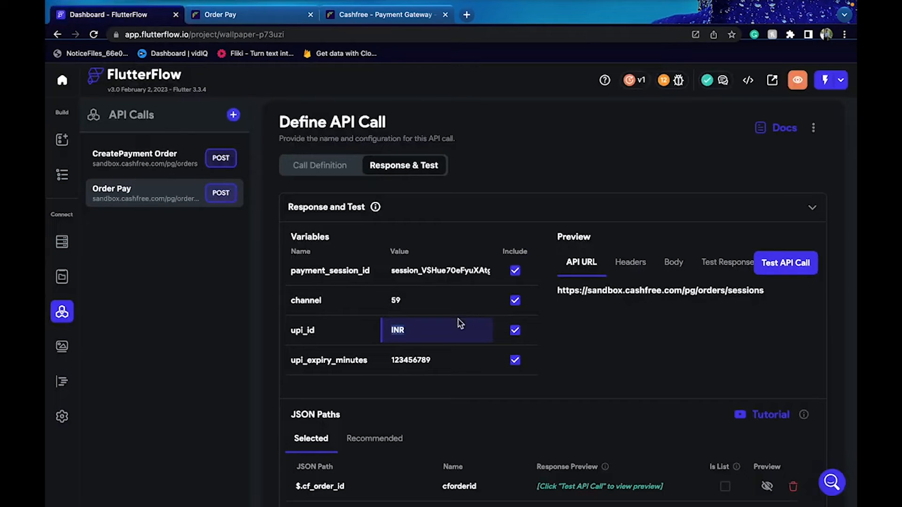
{"action": "key", "text": "ctrl+v"}
Set upi_expiry_minutes to 5 and channel to link
{"action": "left_click_drag", "start_coordinate": [438, 364], "coordinate": [393, 362]}
{"action": "type", "text": "5"}
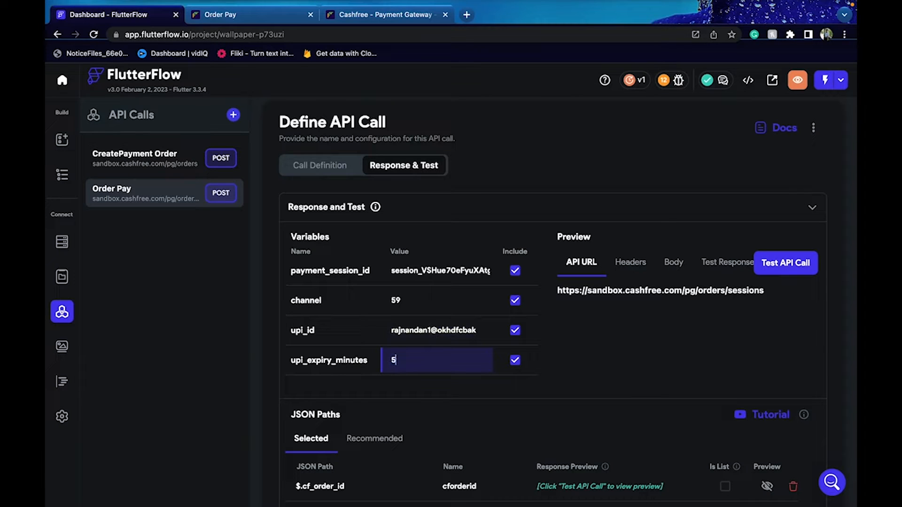
{"action": "left_click_drag", "start_coordinate": [407, 297], "coordinate": [392, 297]}
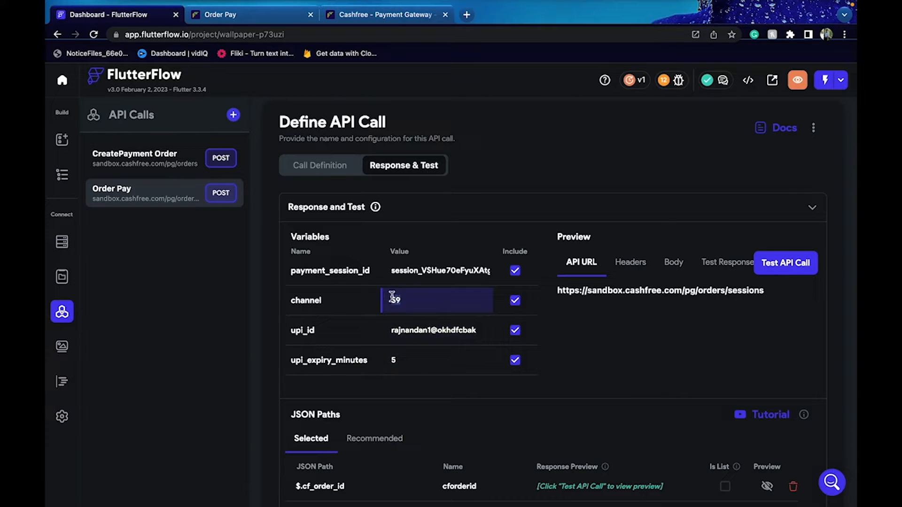
{"action": "type", "text": "link"}
{"action": "left_click", "coordinate": [474, 402]}
Run the Order Pay test request and compare the recommended and selected JSON paths
{"action": "left_click", "coordinate": [799, 269]}
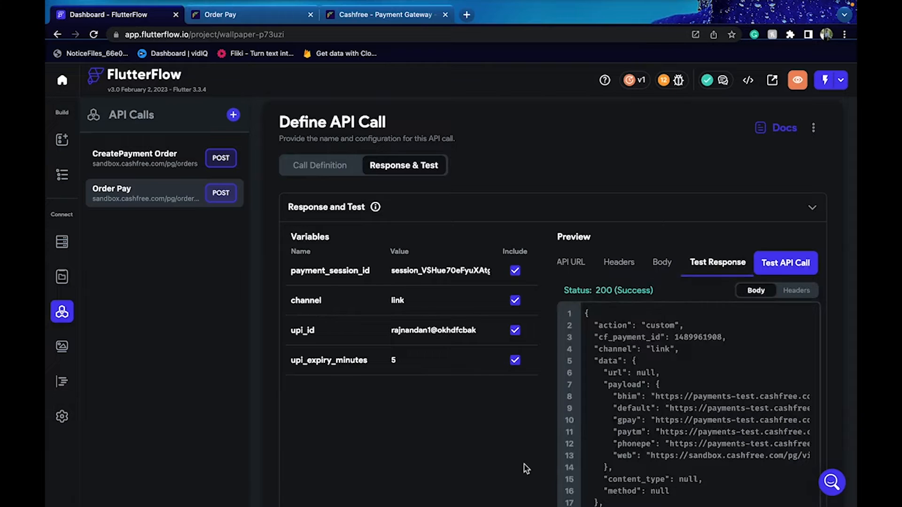
{"action": "scroll", "coordinate": [525, 467], "scroll_direction": "down", "scroll_amount": 5}
{"action": "left_click", "coordinate": [389, 369]}
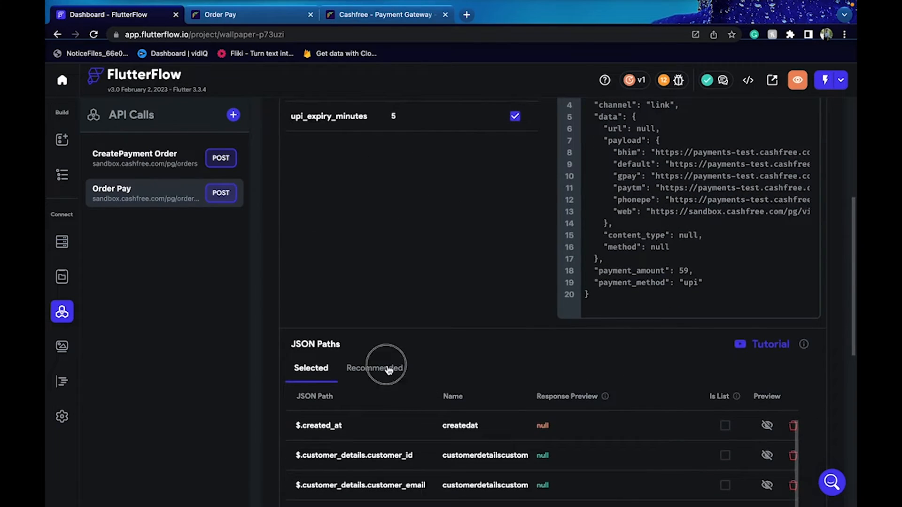
{"action": "scroll", "coordinate": [515, 366], "scroll_direction": "down", "scroll_amount": 1}
{"action": "left_click", "coordinate": [310, 311]}
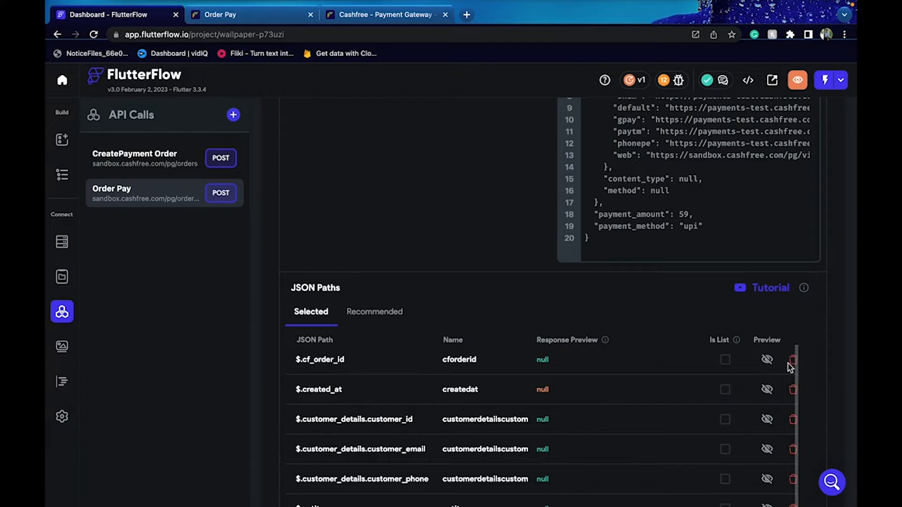
Delete the $.cf_order_id, $.created_at, customer_id, customer_email, customer_phone and $.entity paths
{"action": "left_click", "coordinate": [793, 360]}
{"action": "key", "text": "Return"}
{"action": "left_click", "coordinate": [794, 360]}
{"action": "left_click", "coordinate": [468, 304]}
{"action": "left_click", "coordinate": [794, 363]}
{"action": "left_click", "coordinate": [494, 305]}
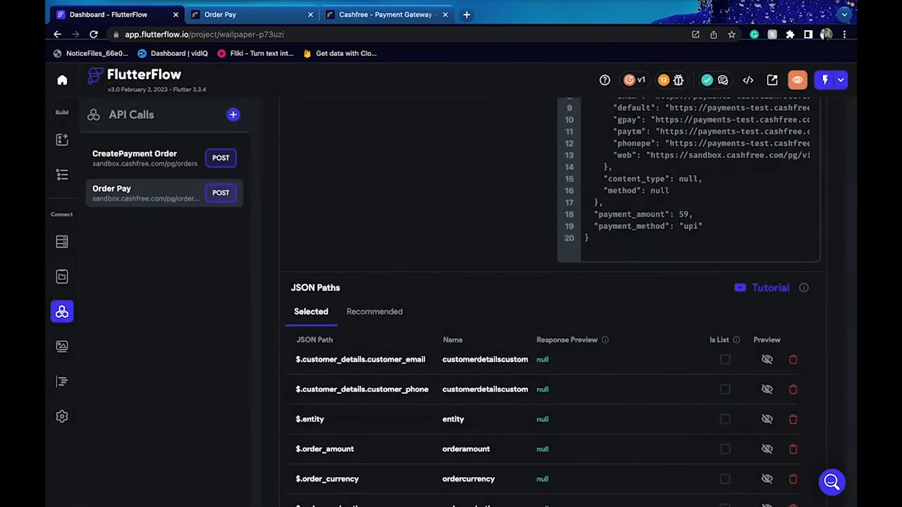
{"action": "left_click", "coordinate": [793, 360]}
{"action": "left_click", "coordinate": [505, 305]}
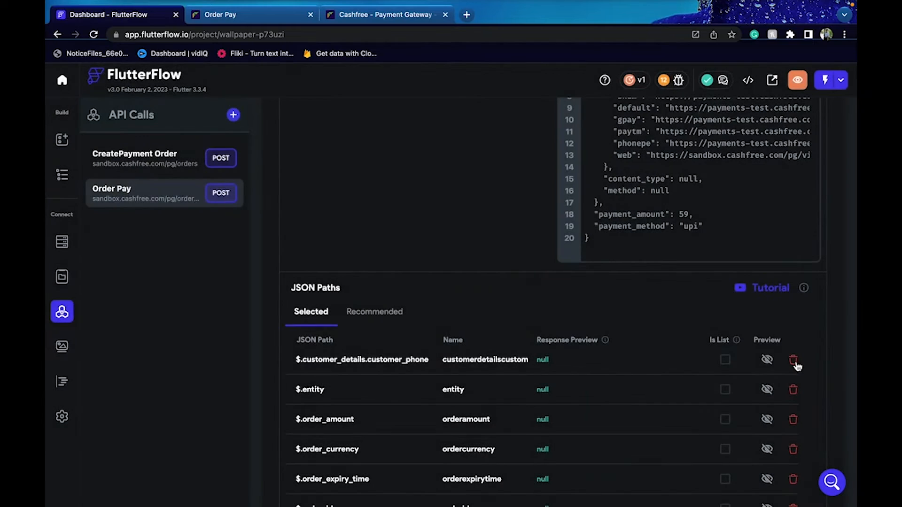
{"action": "left_click", "coordinate": [793, 361]}
{"action": "key", "text": "Return"}
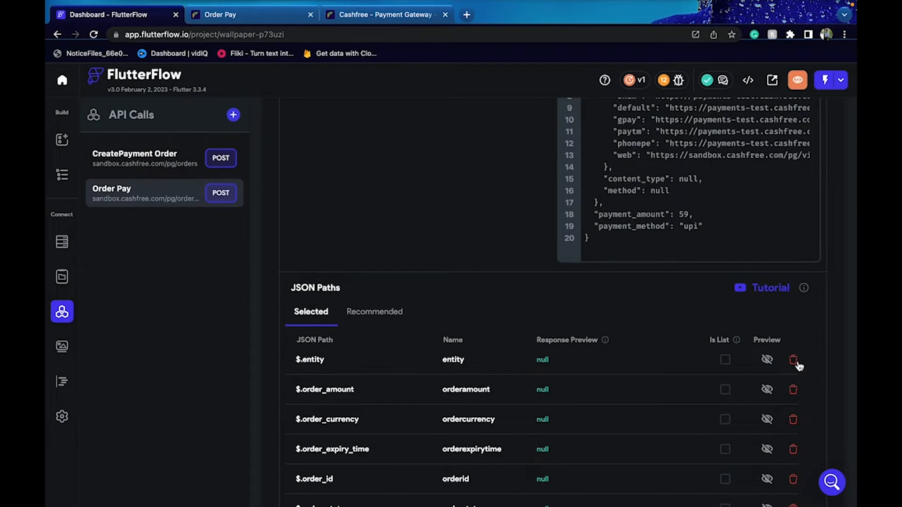
{"action": "left_click", "coordinate": [794, 361]}
{"action": "left_click", "coordinate": [493, 305]}
Delete the $.payment_session_id, $.order_status, $.order_id, $.order_expiry_time, $.order_currency and $.order_amount paths
{"action": "scroll", "coordinate": [621, 322], "scroll_direction": "down", "scroll_amount": 4}
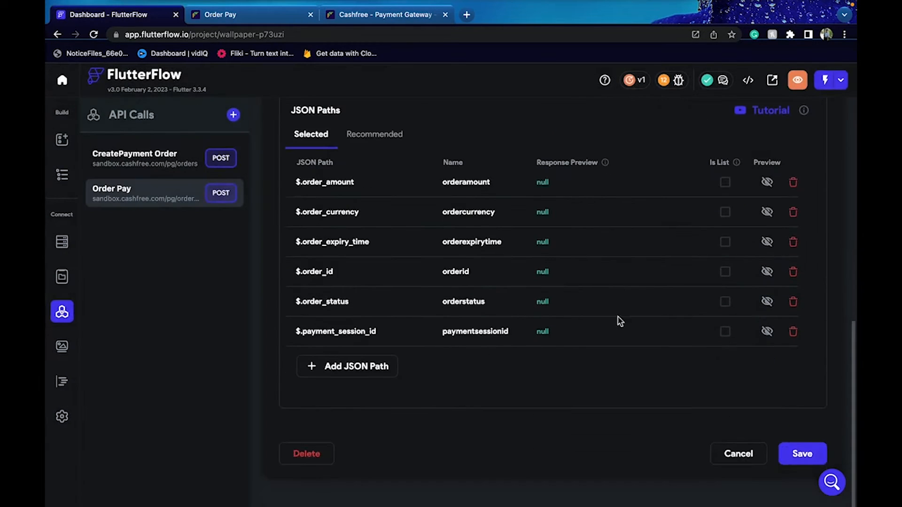
{"action": "left_click", "coordinate": [795, 331]}
{"action": "key", "text": "Return"}
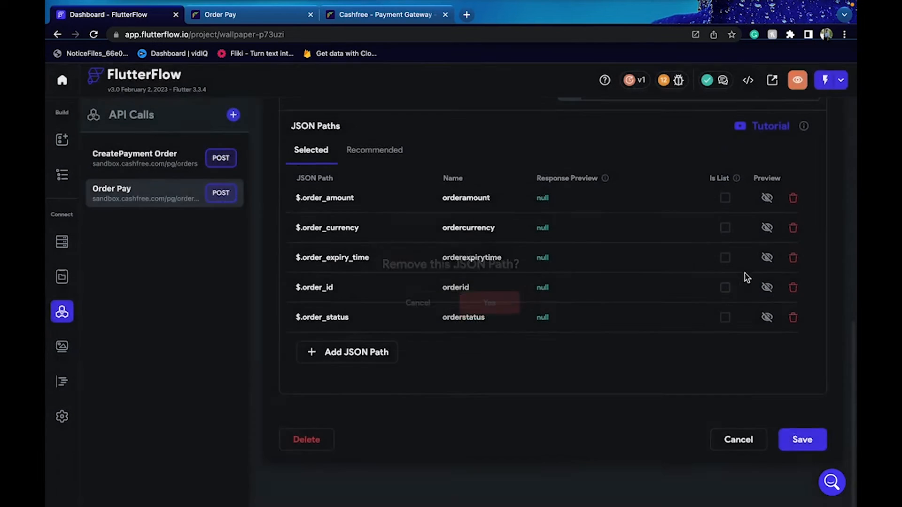
{"action": "left_click", "coordinate": [792, 332]}
{"action": "left_click", "coordinate": [495, 307]}
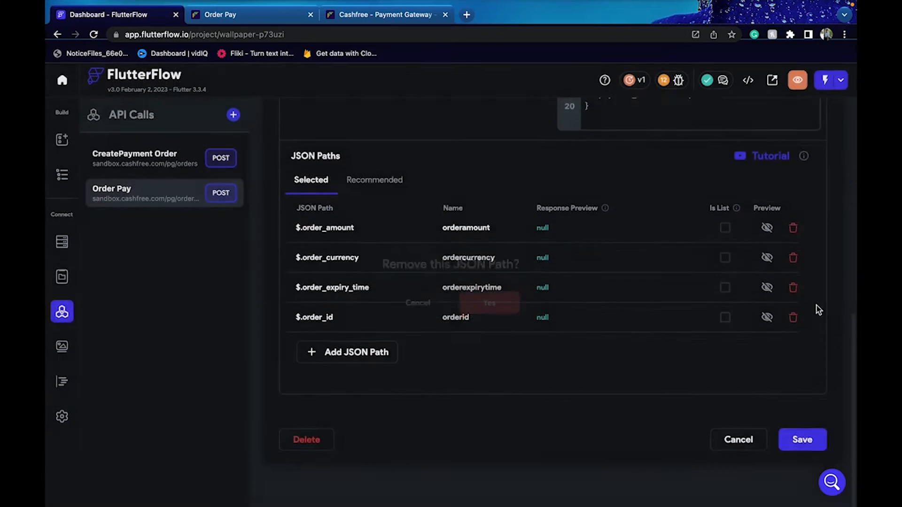
{"action": "left_click", "coordinate": [794, 332]}
{"action": "key", "text": "Return"}
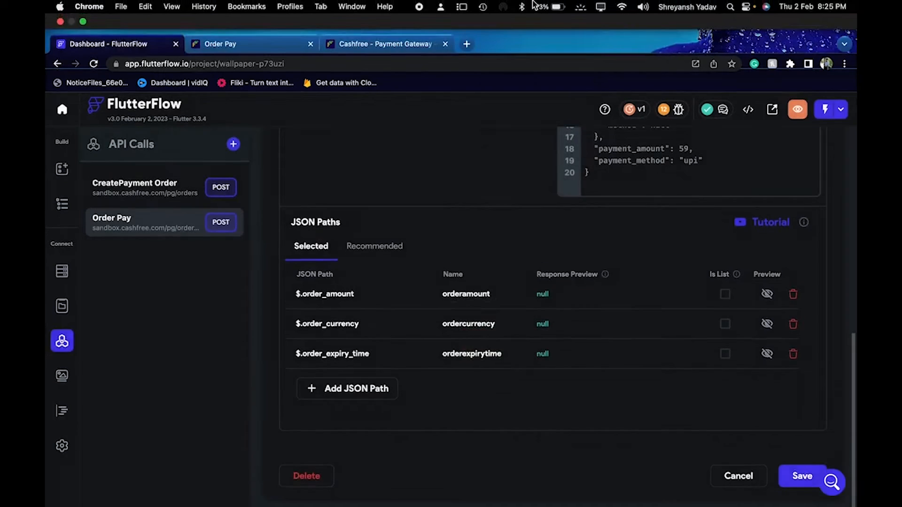
{"action": "left_click", "coordinate": [793, 348]}
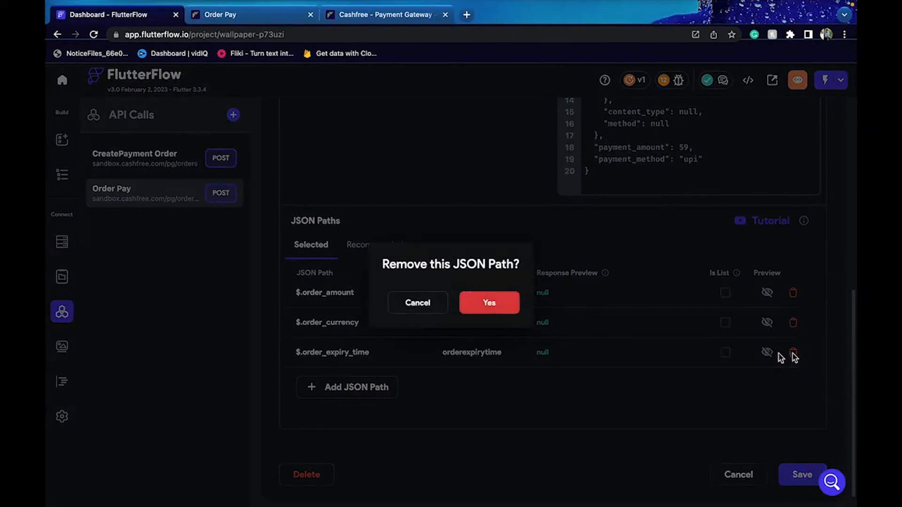
{"action": "left_click", "coordinate": [489, 304]}
{"action": "left_click", "coordinate": [793, 331]}
{"action": "left_click", "coordinate": [477, 303]}
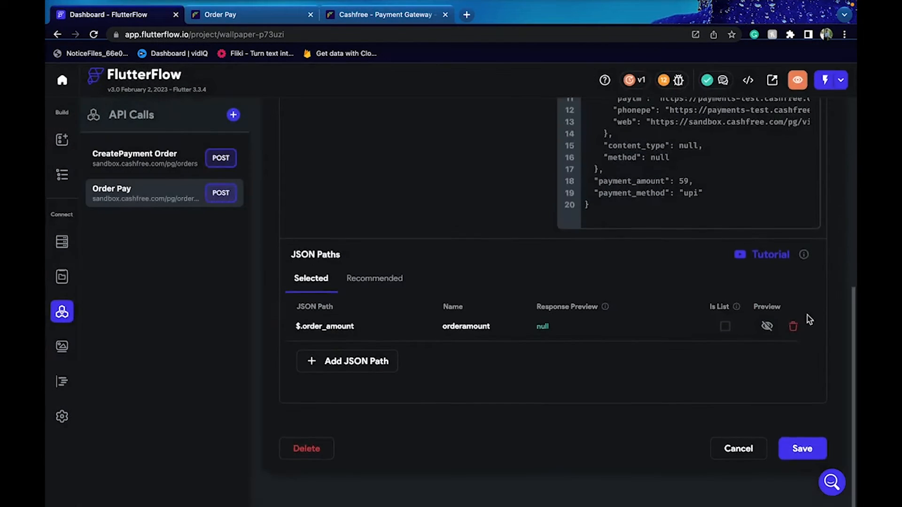
{"action": "left_click", "coordinate": [793, 331]}
{"action": "left_click", "coordinate": [494, 302]}
{"action": "left_click", "coordinate": [370, 319]}
Select $.cf_payment_id and $.channel from the recommended JSON paths
{"action": "scroll", "coordinate": [656, 333], "scroll_direction": "down", "scroll_amount": 2}
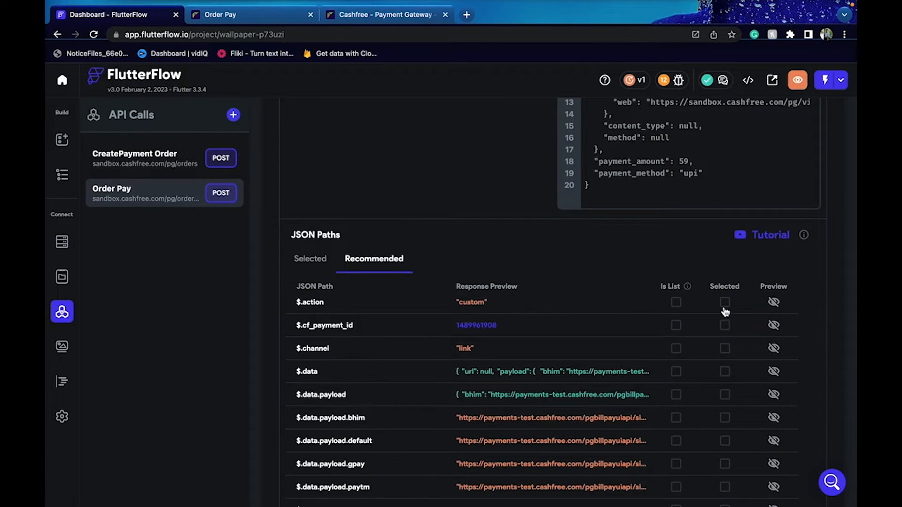
{"action": "left_click", "coordinate": [726, 331]}
{"action": "left_click", "coordinate": [725, 357]}
{"action": "scroll", "coordinate": [679, 383], "scroll_direction": "down", "scroll_amount": 2}
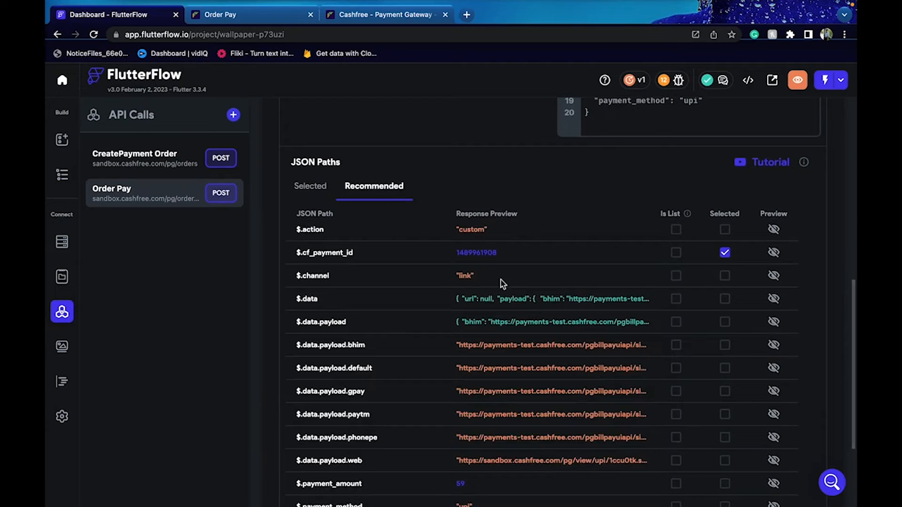
{"action": "left_click", "coordinate": [725, 276]}
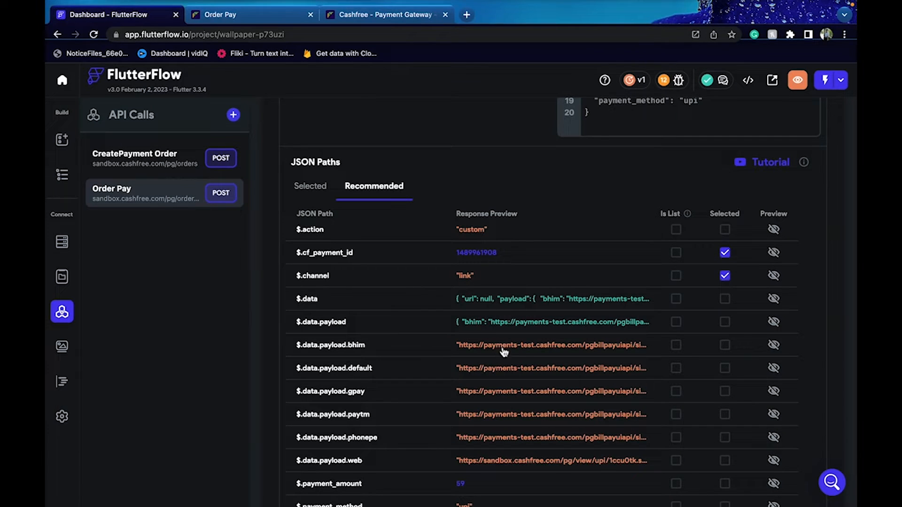
Select the $.data.payload default, gpay, paytm, phonepe and web links plus $.payment_method
{"action": "left_click", "coordinate": [730, 373]}
{"action": "left_click", "coordinate": [728, 394]}
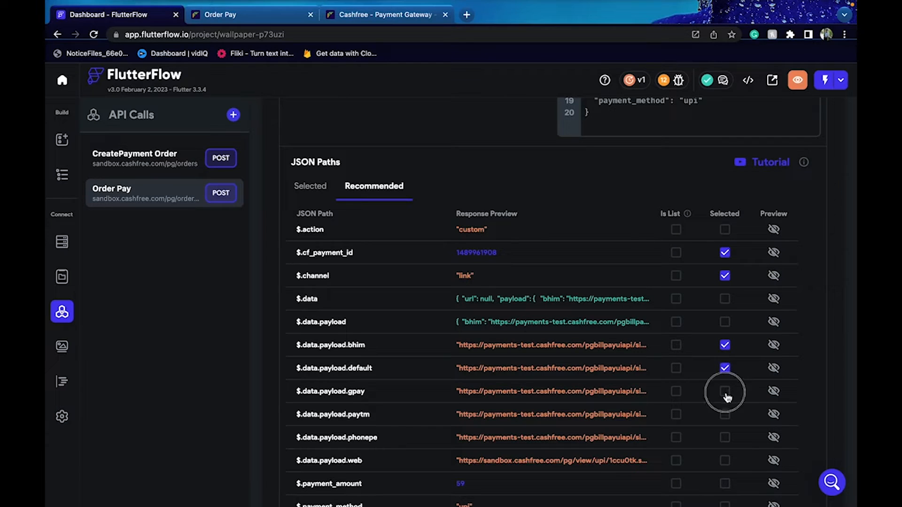
{"action": "left_click", "coordinate": [728, 420]}
{"action": "left_click", "coordinate": [728, 436]}
{"action": "scroll", "coordinate": [730, 437], "scroll_direction": "down", "scroll_amount": 1}
{"action": "left_click", "coordinate": [728, 430]}
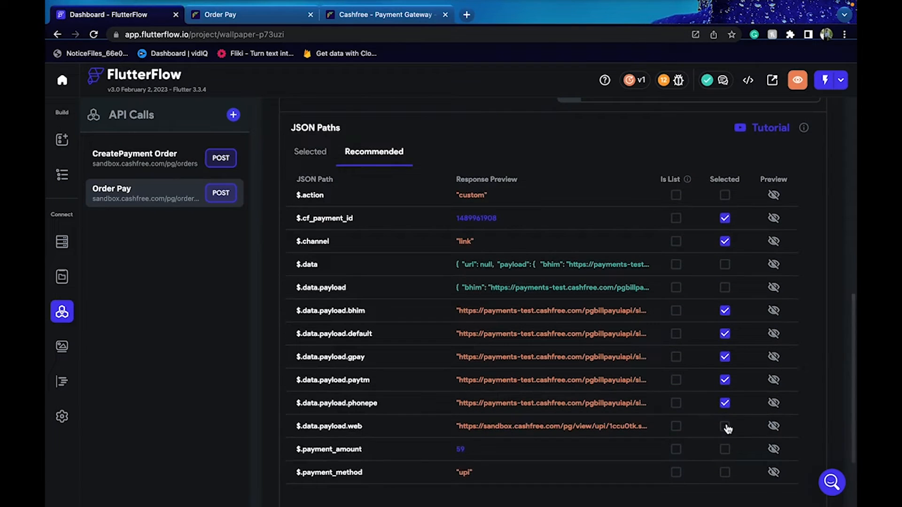
{"action": "scroll", "coordinate": [667, 431], "scroll_direction": "down", "scroll_amount": 2}
{"action": "left_click", "coordinate": [730, 429]}
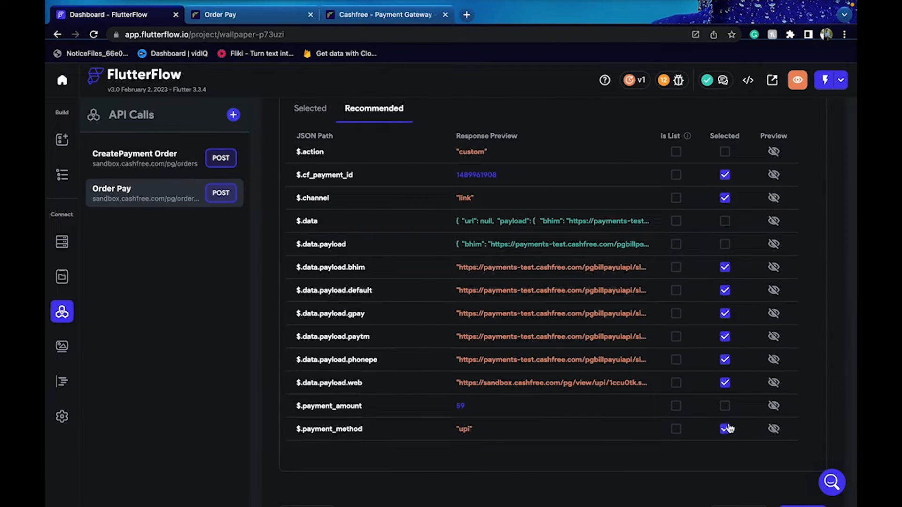
{"action": "scroll", "coordinate": [564, 429], "scroll_direction": "up", "scroll_amount": 5}
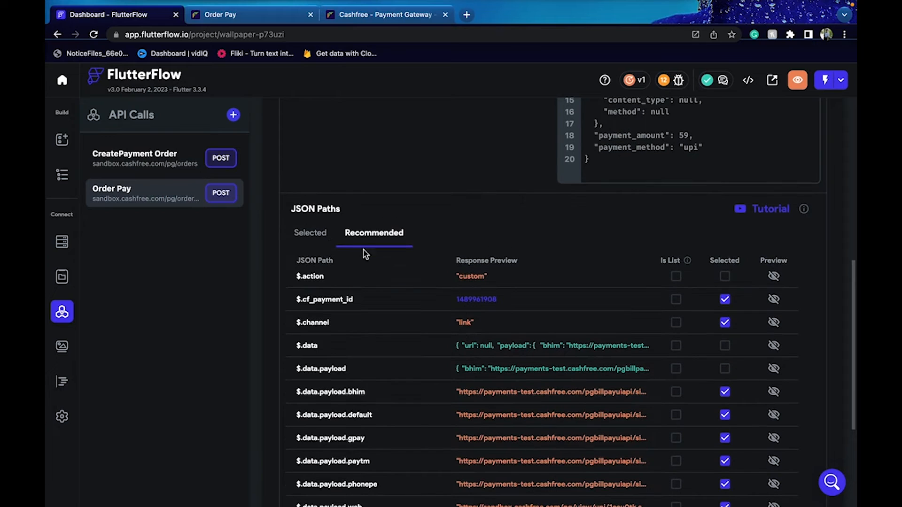
{"action": "scroll", "coordinate": [549, 292], "scroll_direction": "down", "scroll_amount": 1}
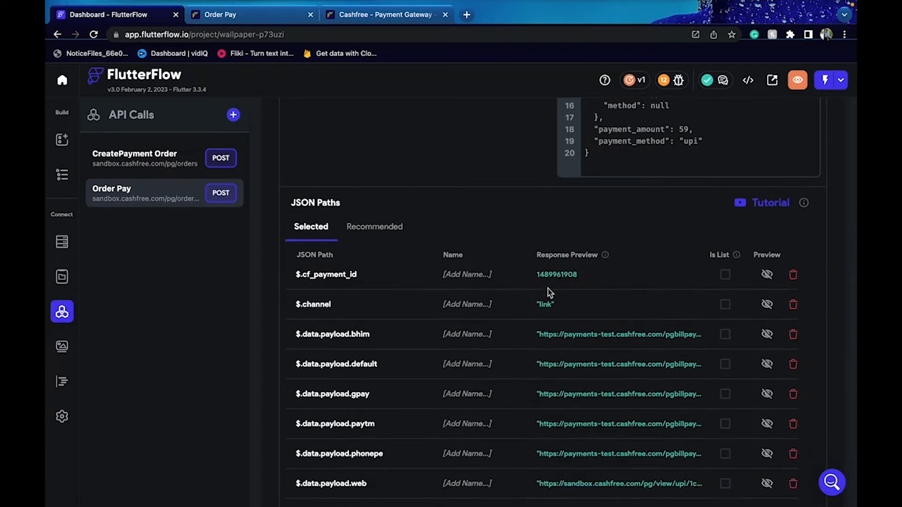
Name the first paths cfpaymentid, channel, bhim and defaultpa
{"action": "left_click", "coordinate": [338, 270]}
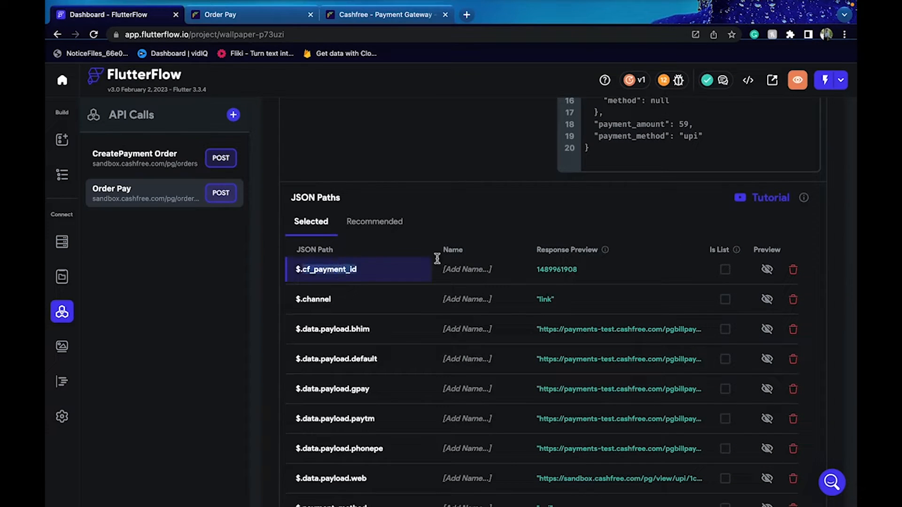
{"action": "left_click", "coordinate": [467, 270]}
{"action": "type", "text": "cfpaymentid"}
{"action": "left_click", "coordinate": [321, 300]}
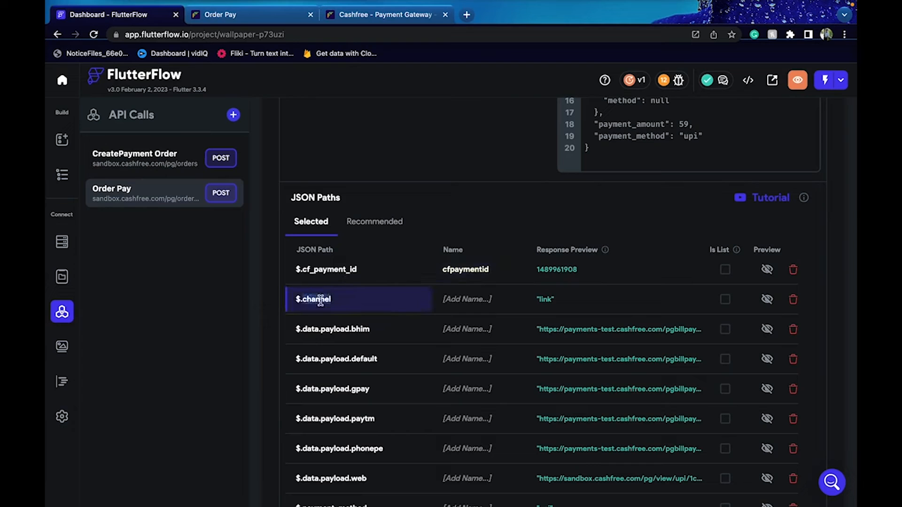
{"action": "left_click", "coordinate": [447, 299]}
{"action": "type", "text": "channel"}
{"action": "left_click", "coordinate": [334, 329]}
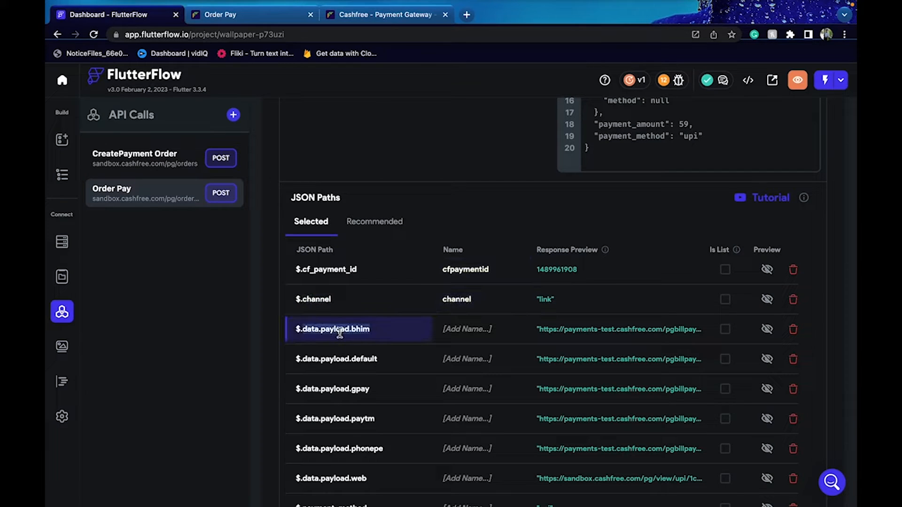
{"action": "left_click", "coordinate": [480, 324]}
{"action": "type", "text": "bhim"}
{"action": "left_click", "coordinate": [484, 352]}
{"action": "type", "text": "default"}
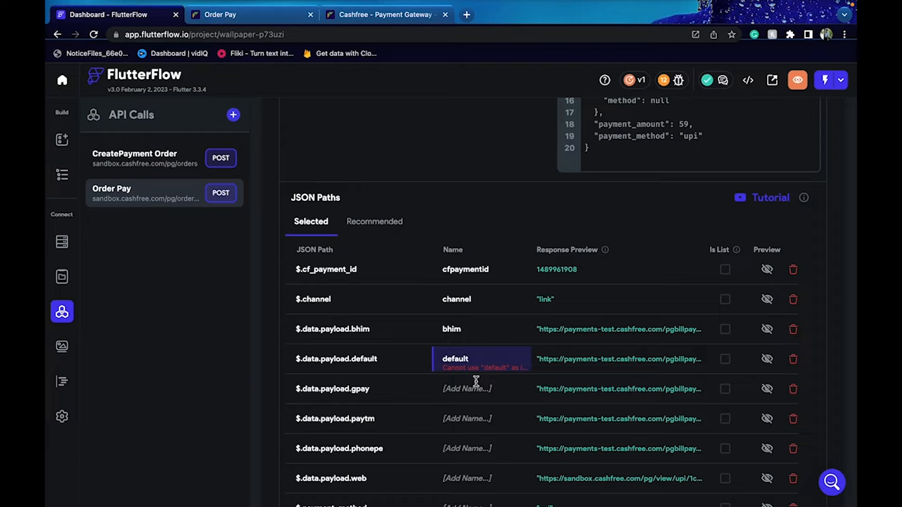
{"action": "type", "text": "payment"}
Name the gpay, paytm, phonepe and web payment link paths gpay, paytm, phonepe and webpayemnt
{"action": "left_click", "coordinate": [464, 392]}
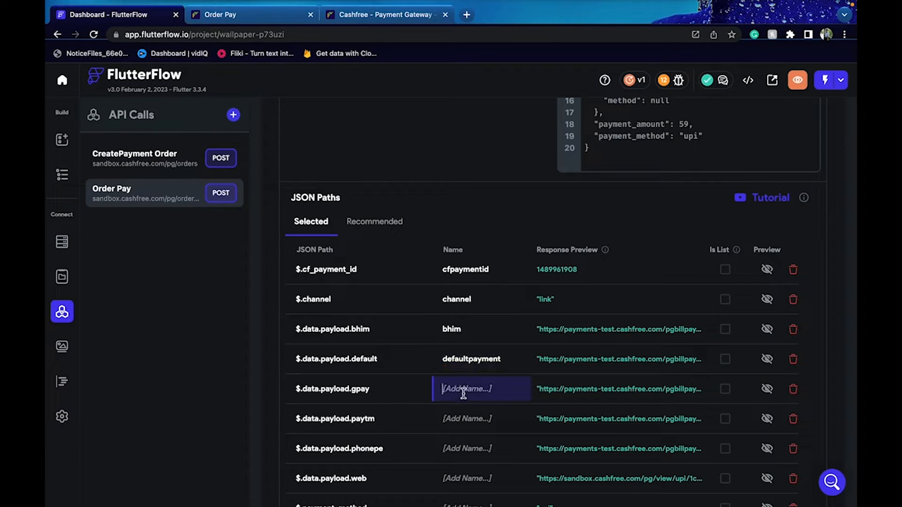
{"action": "type", "text": "gp"}
{"action": "left_click", "coordinate": [466, 418]}
{"action": "type", "text": "paytm"}
{"action": "left_click", "coordinate": [471, 450]}
{"action": "type", "text": "phonepe"}
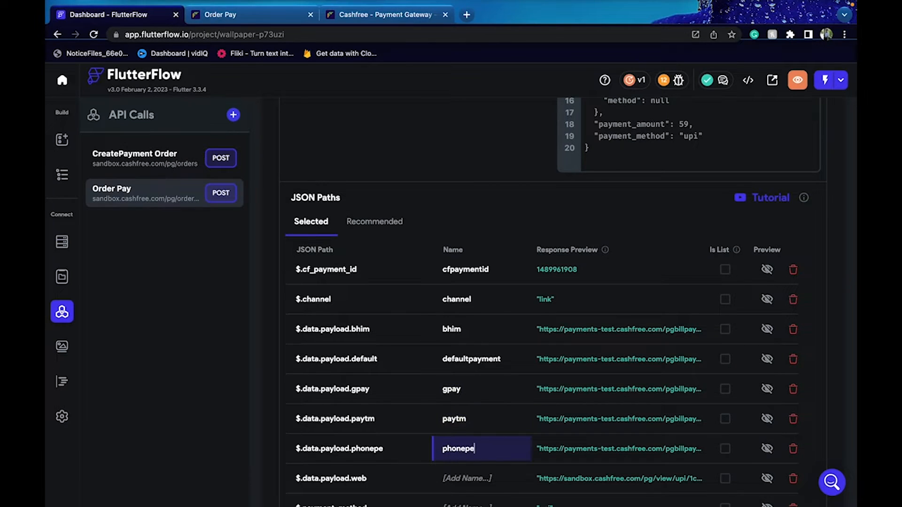
{"action": "scroll", "coordinate": [470, 441], "scroll_direction": "down", "scroll_amount": 4}
{"action": "left_click", "coordinate": [461, 306]}
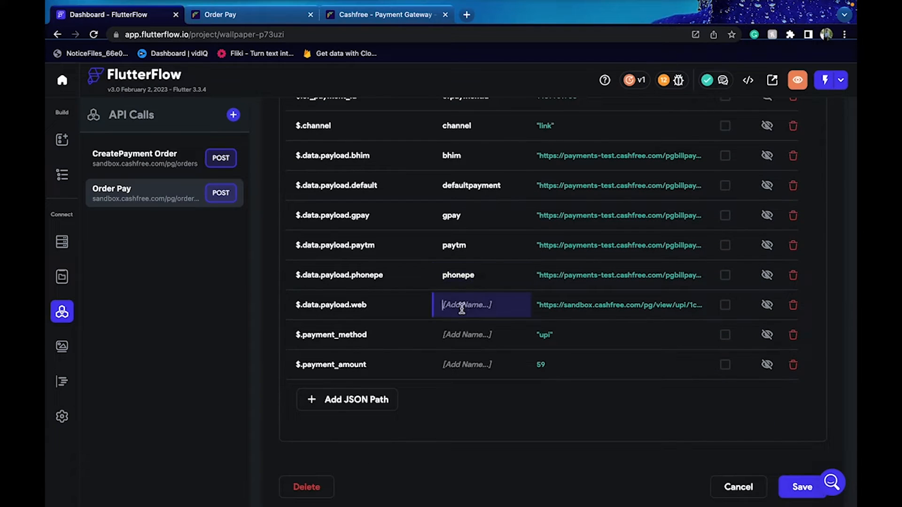
{"action": "type", "text": "webpayemnt"}
Name $.payment_method paymentmethod and add $.payment_amount as paymentamount
{"action": "left_click", "coordinate": [451, 343]}
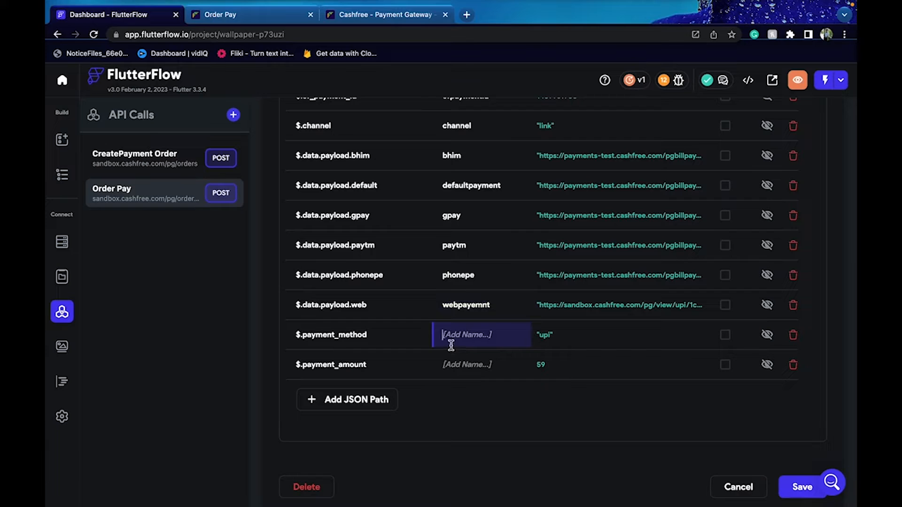
{"action": "type", "text": "meth"}
{"action": "left_click", "coordinate": [344, 329]}
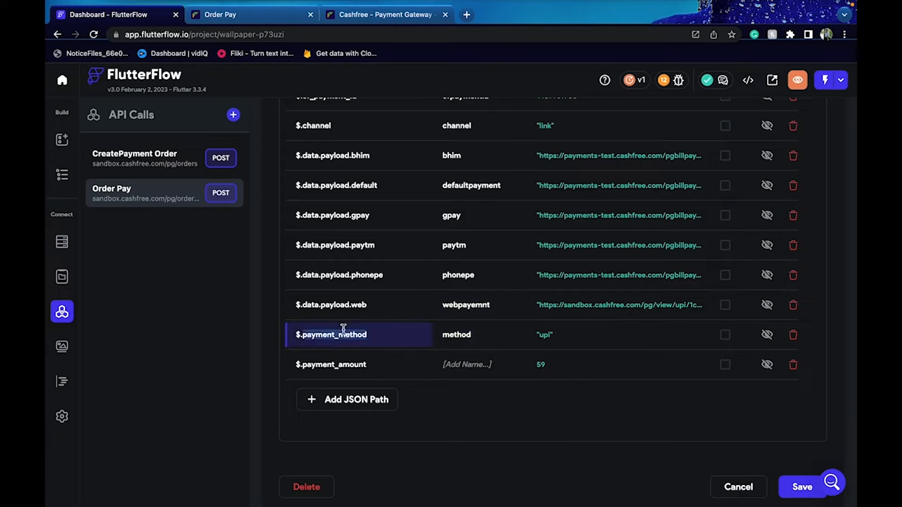
{"action": "left_click", "coordinate": [452, 335]}
{"action": "type", "text": "payment"}
{"action": "double_click", "coordinate": [340, 362]}
{"action": "left_click", "coordinate": [481, 363]}
{"action": "type", "text": "paymentamount"}
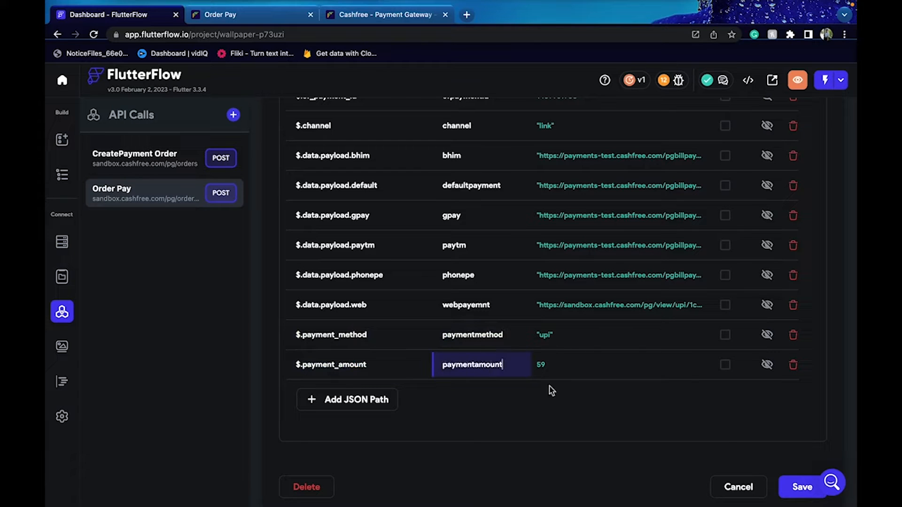
{"action": "scroll", "coordinate": [602, 428], "scroll_direction": "down", "scroll_amount": 1}
{"action": "scroll", "coordinate": [602, 428], "scroll_direction": "up", "scroll_amount": 2}
{"action": "scroll", "coordinate": [602, 428], "scroll_direction": "up", "scroll_amount": 3}
Attempt a new API call, dismiss the Go Premium prompt, and switch to the UI Builder
{"action": "left_click", "coordinate": [233, 114]}
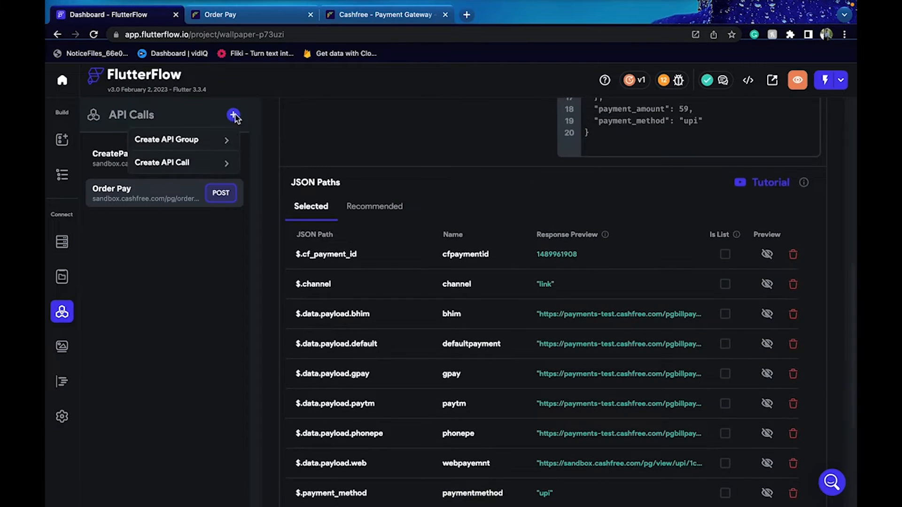
{"action": "left_click", "coordinate": [219, 170]}
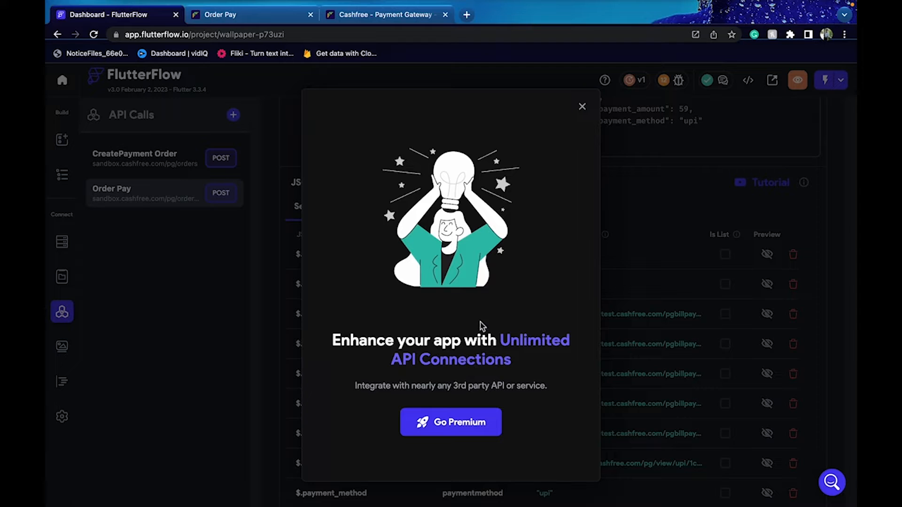
{"action": "left_click", "coordinate": [581, 110]}
{"action": "scroll", "coordinate": [404, 166], "scroll_direction": "up", "scroll_amount": 2}
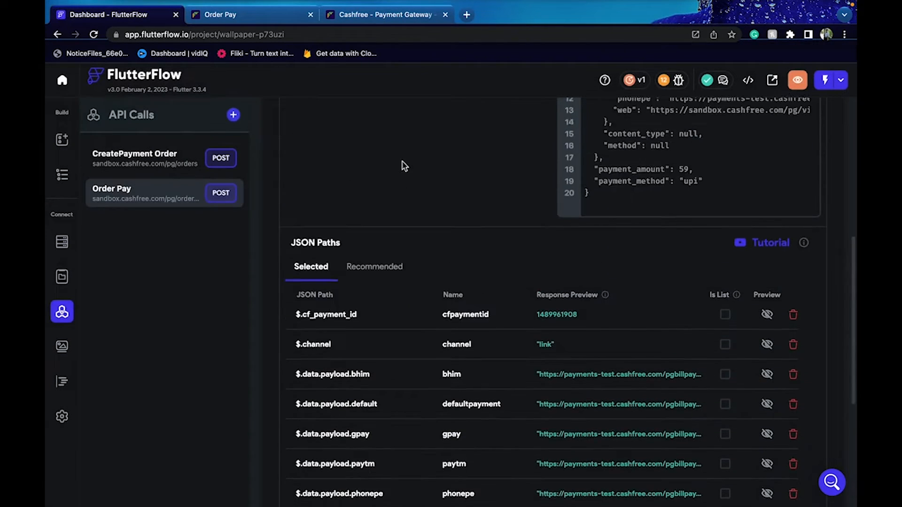
{"action": "scroll", "coordinate": [404, 167], "scroll_direction": "up", "scroll_amount": 3}
{"action": "left_click", "coordinate": [62, 139]}
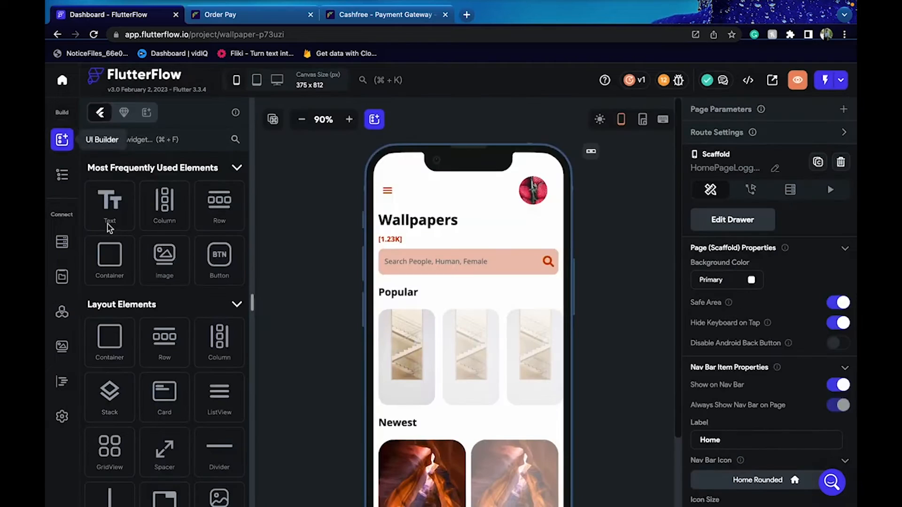
Review the project's Authentication settings, then go back to the page builder
{"action": "left_click", "coordinate": [70, 417]}
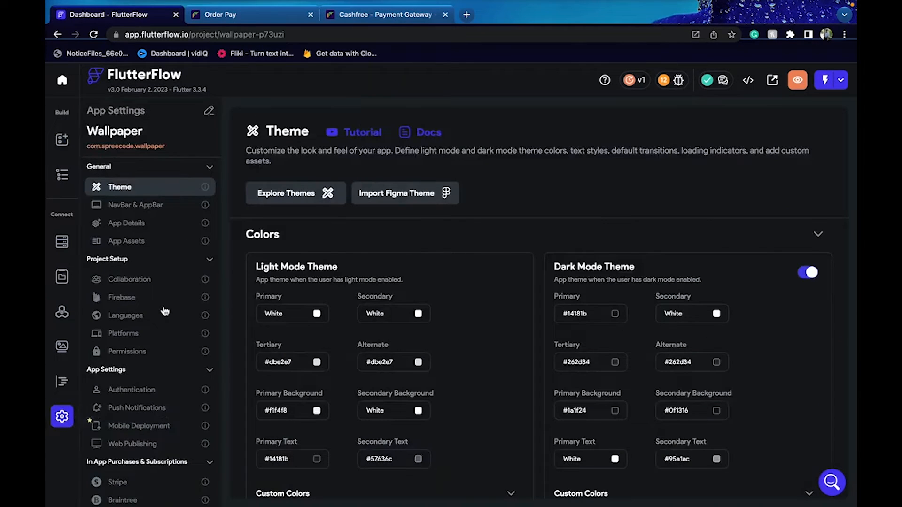
{"action": "scroll", "coordinate": [164, 311], "scroll_direction": "down", "scroll_amount": 3}
{"action": "left_click", "coordinate": [165, 314]}
{"action": "scroll", "coordinate": [385, 314], "scroll_direction": "down", "scroll_amount": 1}
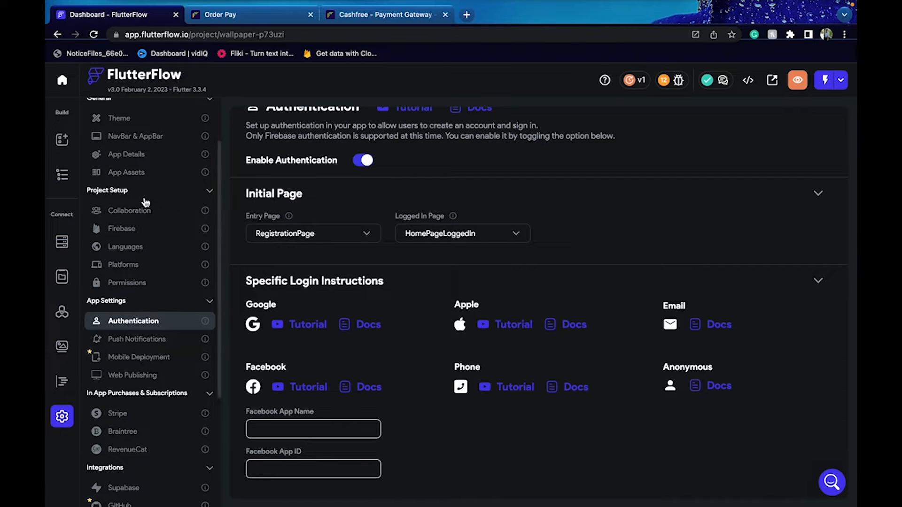
{"action": "left_click", "coordinate": [61, 140]}
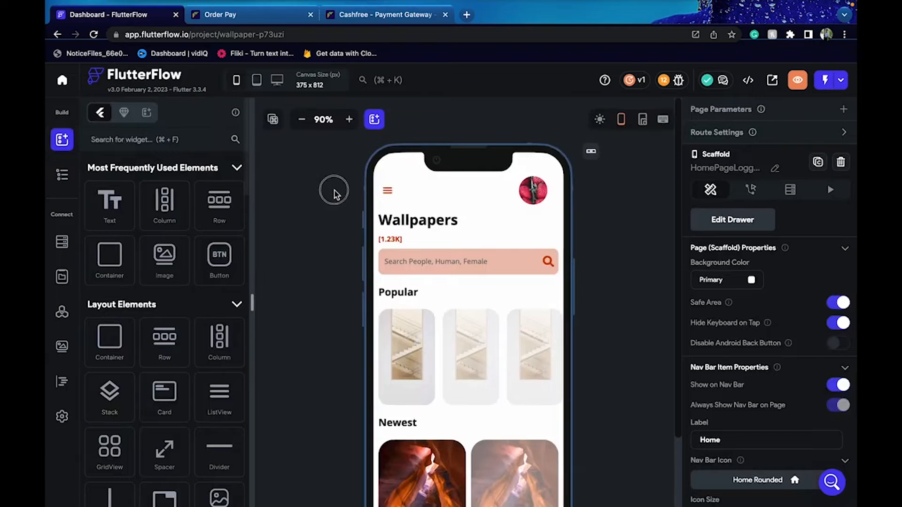
Open RegistrationPage from the enlarged Pages list and inspect the Signup button's actions
{"action": "left_click", "coordinate": [62, 175]}
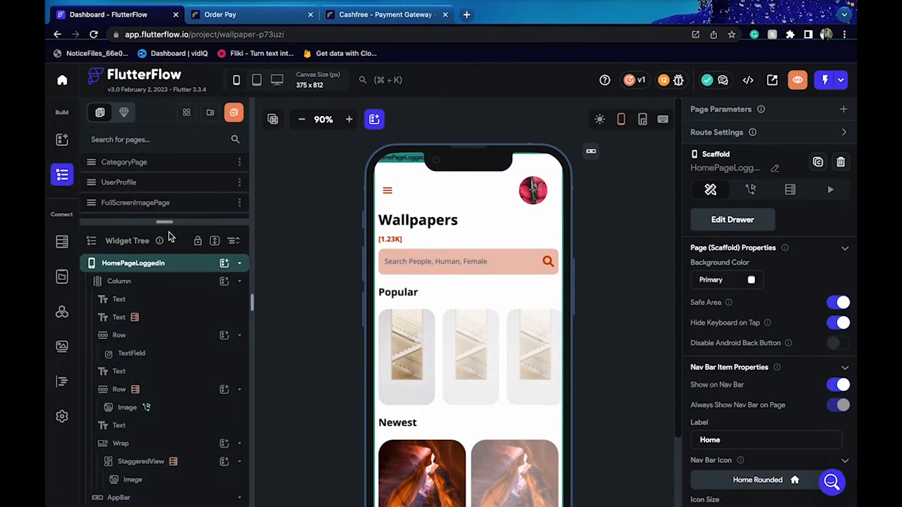
{"action": "left_click_drag", "start_coordinate": [168, 228], "coordinate": [170, 437]}
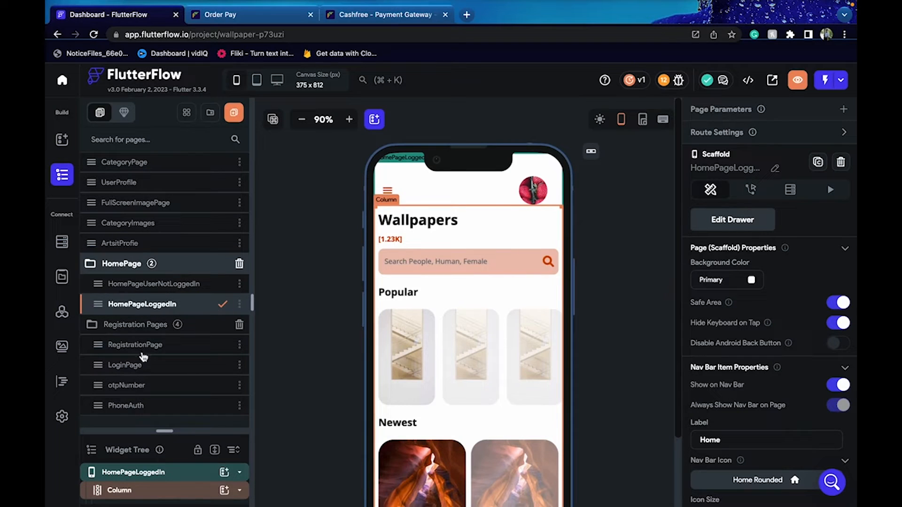
{"action": "left_click", "coordinate": [203, 345]}
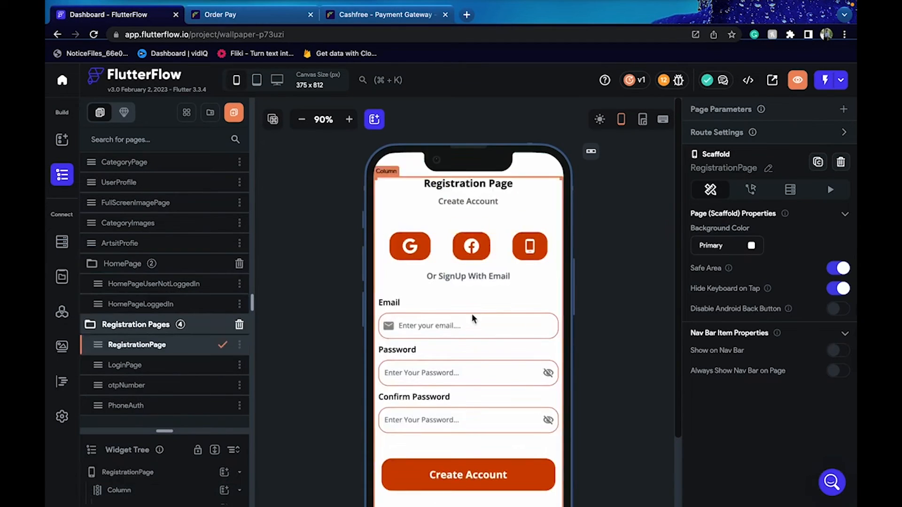
{"action": "scroll", "coordinate": [320, 344], "scroll_direction": "down", "scroll_amount": 2}
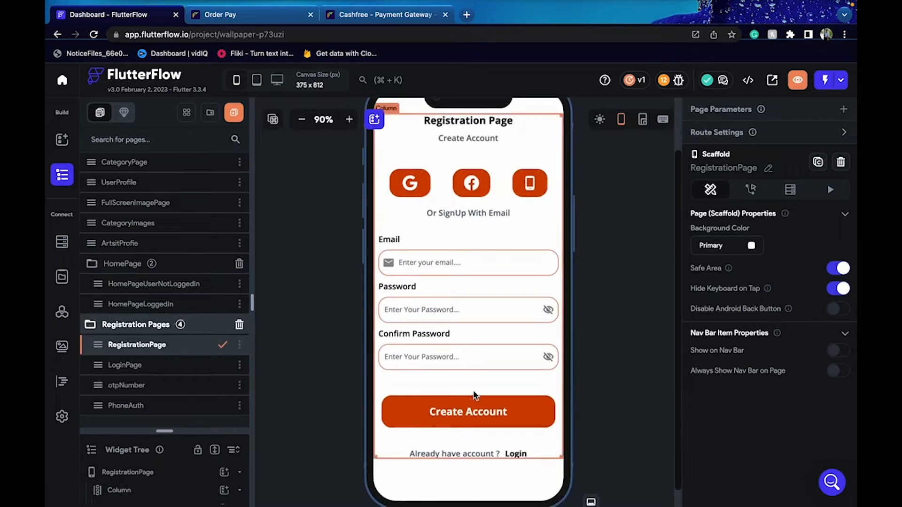
{"action": "left_click", "coordinate": [464, 416]}
{"action": "left_click", "coordinate": [605, 386]}
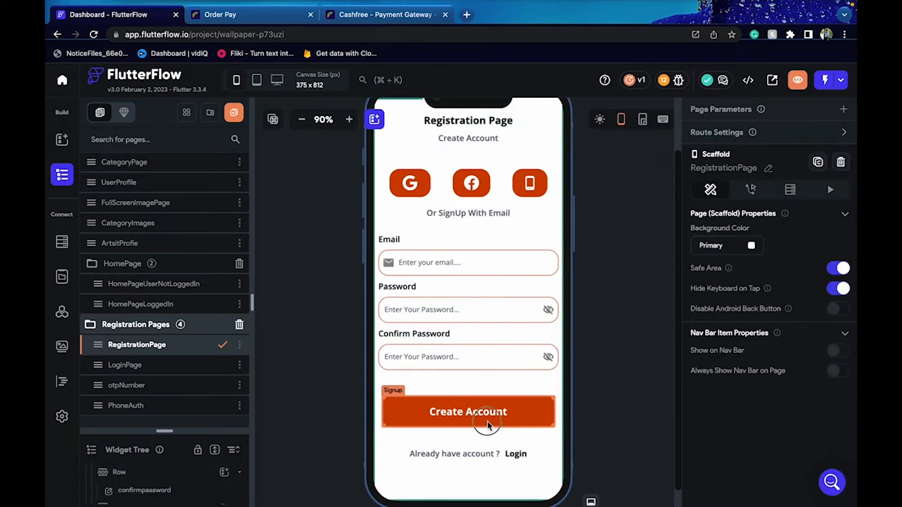
{"action": "left_click", "coordinate": [502, 419]}
{"action": "left_click", "coordinate": [740, 142]}
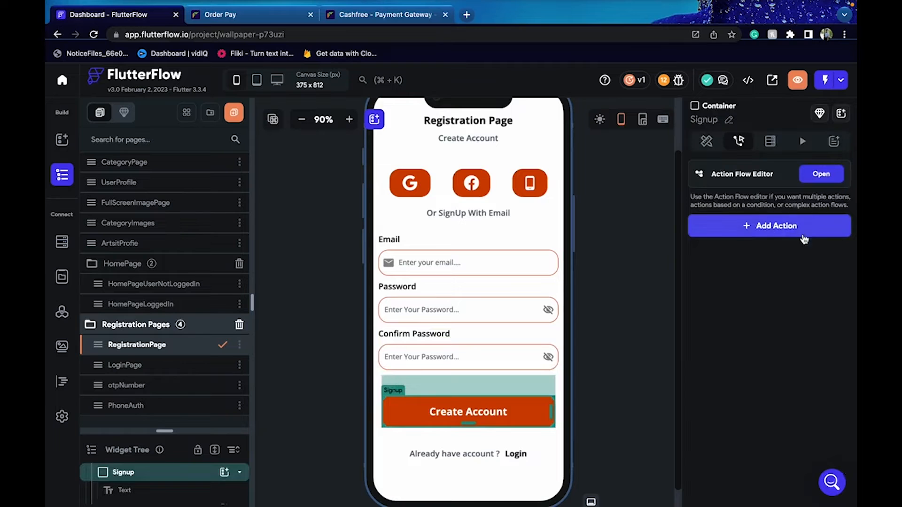
Inspect LoginPage's Sign In actions and the otpNumber and PhoneAuth pages, then return to RegistrationPage
{"action": "left_click", "coordinate": [166, 371]}
{"action": "left_click", "coordinate": [486, 405]}
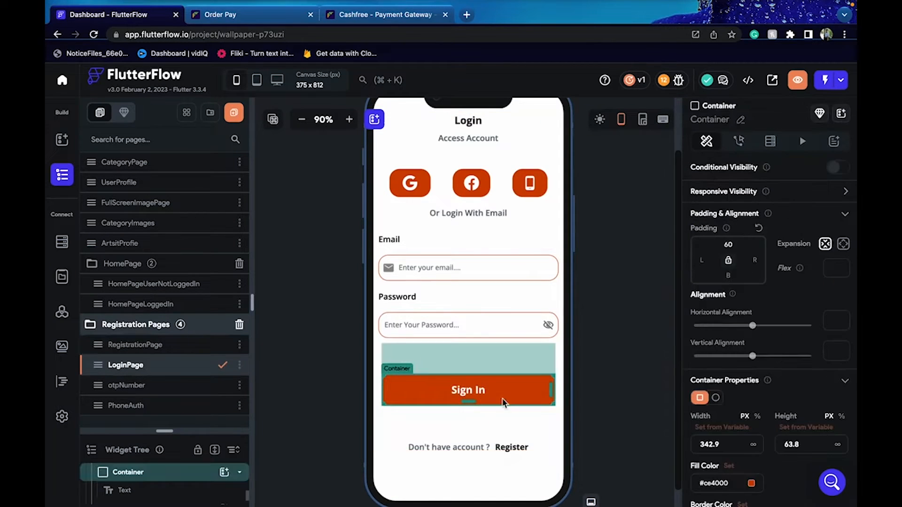
{"action": "left_click", "coordinate": [748, 148]}
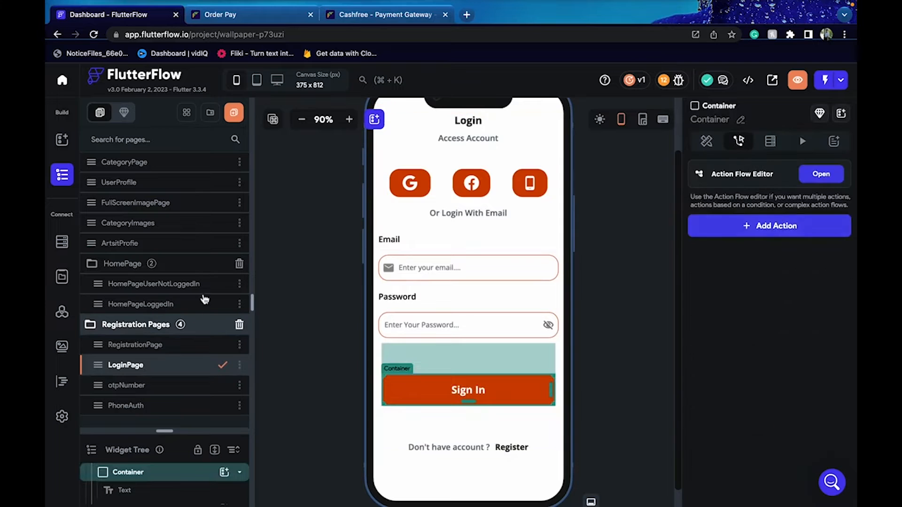
{"action": "left_click", "coordinate": [179, 393]}
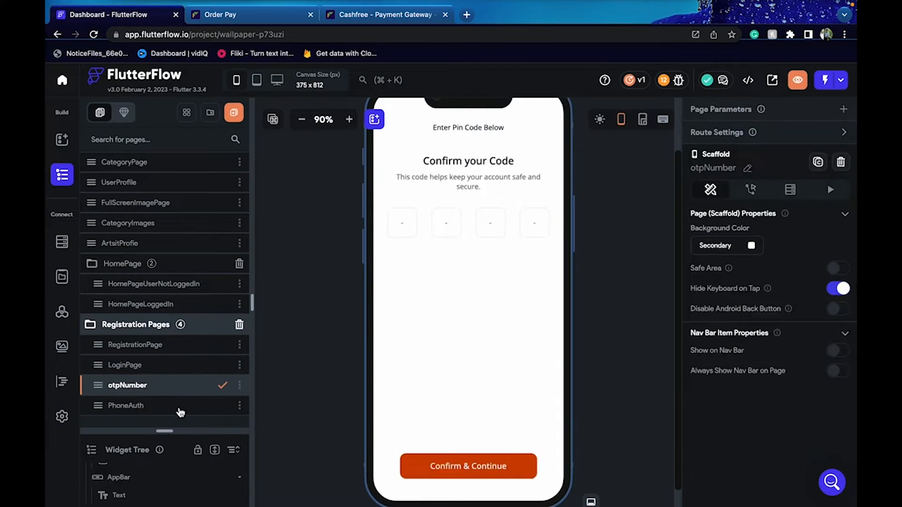
{"action": "left_click", "coordinate": [179, 409]}
{"action": "left_click", "coordinate": [190, 353]}
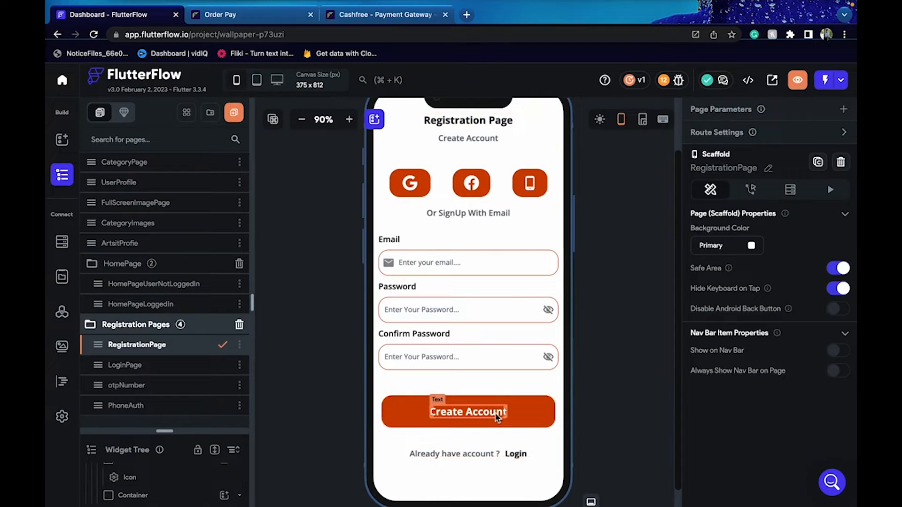
{"action": "left_click", "coordinate": [509, 418]}
{"action": "left_click", "coordinate": [511, 428]}
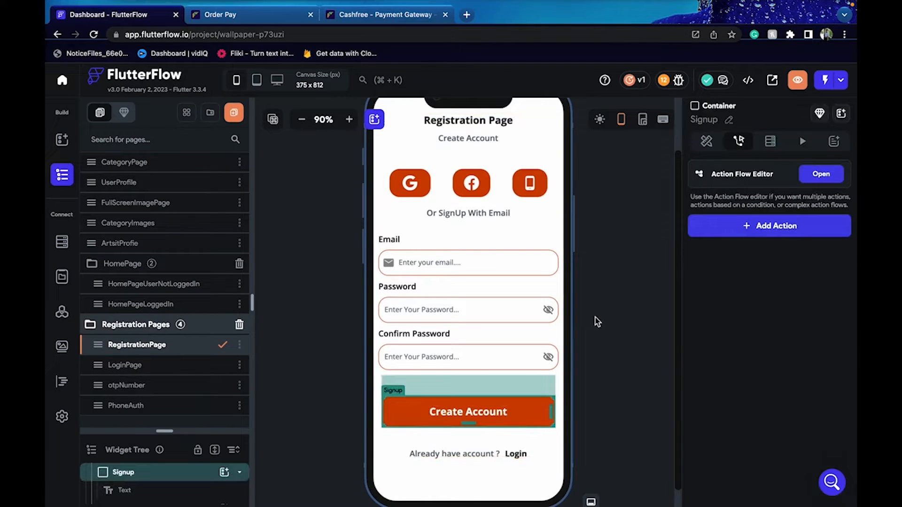
{"action": "left_click", "coordinate": [627, 272]}
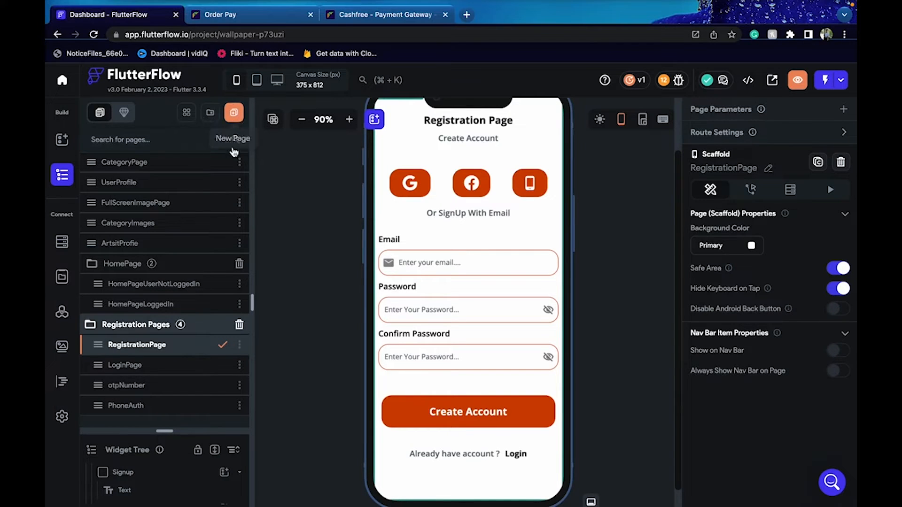
Browse the Create Page template gallery, including the E-commerce Checkout templates, then close it
{"action": "left_click", "coordinate": [236, 114]}
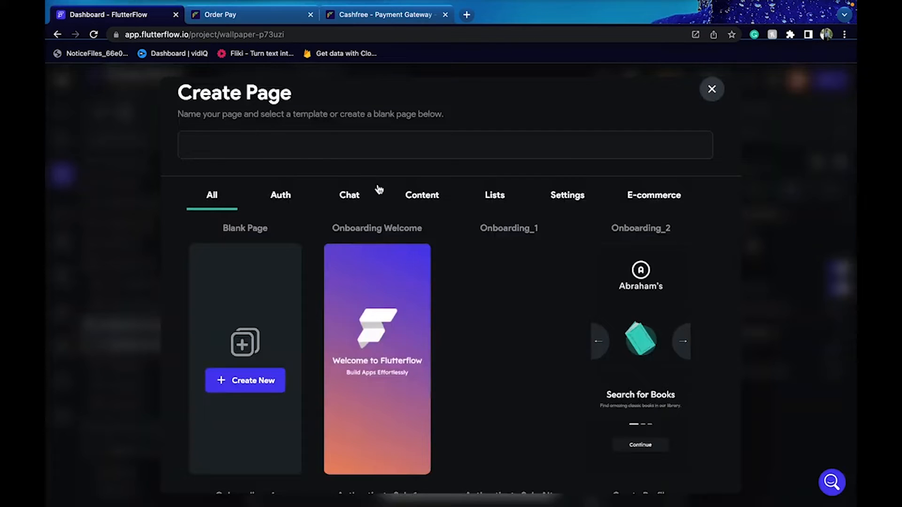
{"action": "scroll", "coordinate": [449, 315], "scroll_direction": "down", "scroll_amount": 5}
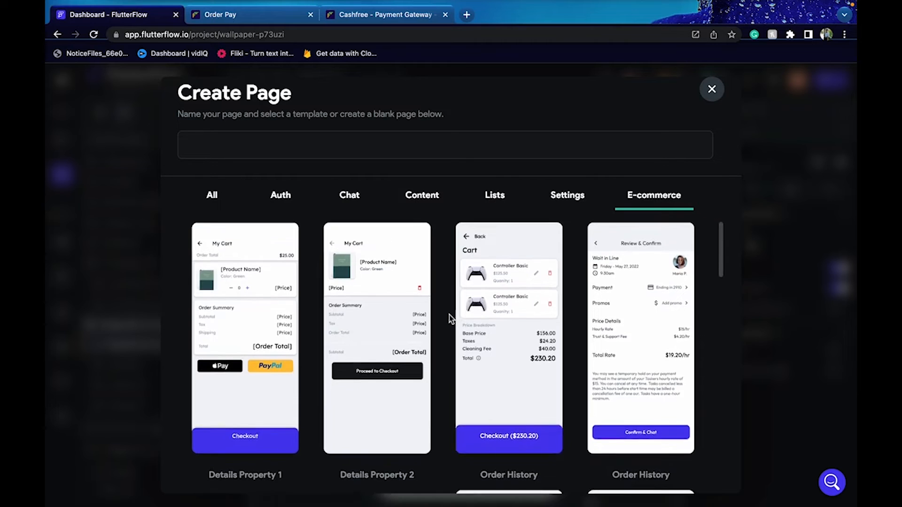
{"action": "scroll", "coordinate": [450, 315], "scroll_direction": "down", "scroll_amount": 8}
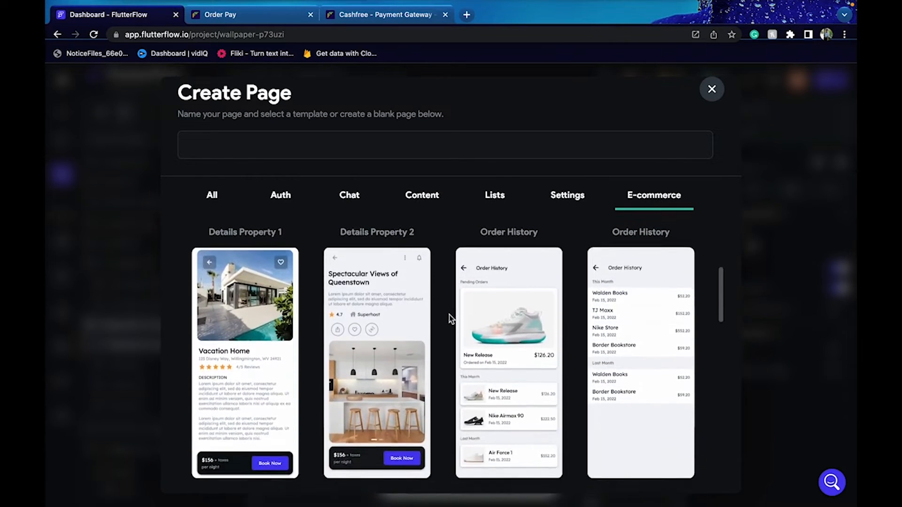
{"action": "scroll", "coordinate": [449, 315], "scroll_direction": "down", "scroll_amount": 2}
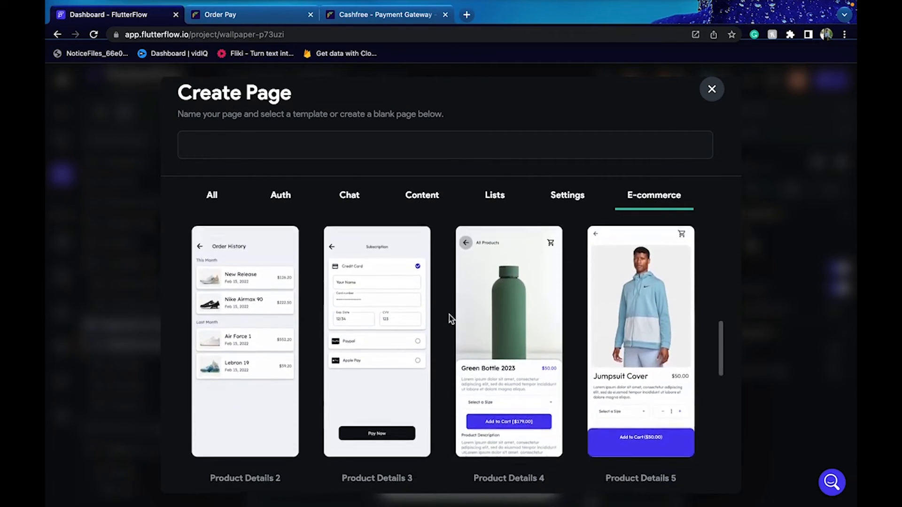
{"action": "mouse_move", "coordinate": [415, 380]}
{"action": "scroll", "coordinate": [415, 380], "scroll_direction": "down", "scroll_amount": 6}
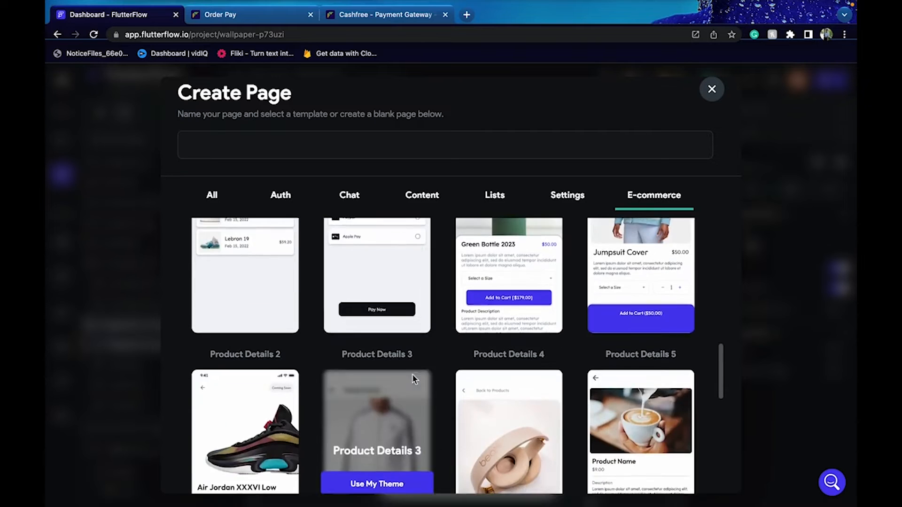
{"action": "scroll", "coordinate": [412, 374], "scroll_direction": "down", "scroll_amount": 8}
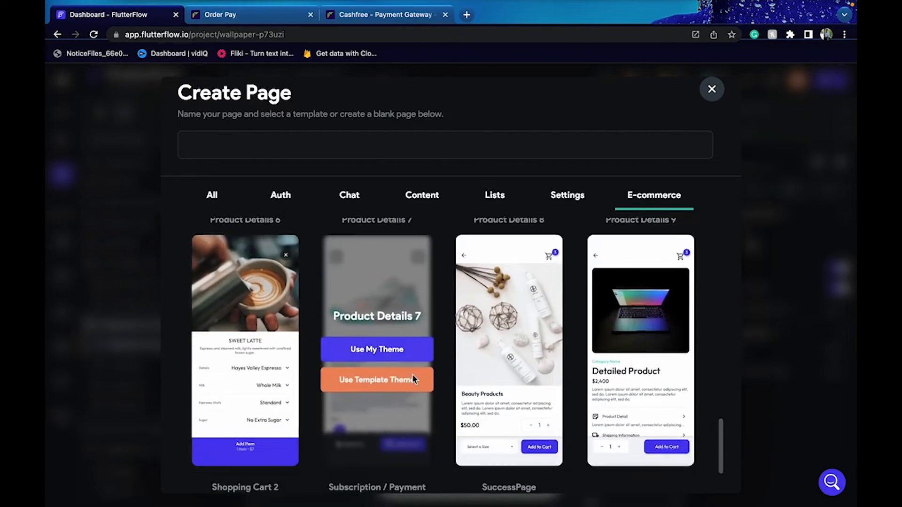
{"action": "scroll", "coordinate": [412, 378], "scroll_direction": "down", "scroll_amount": 4}
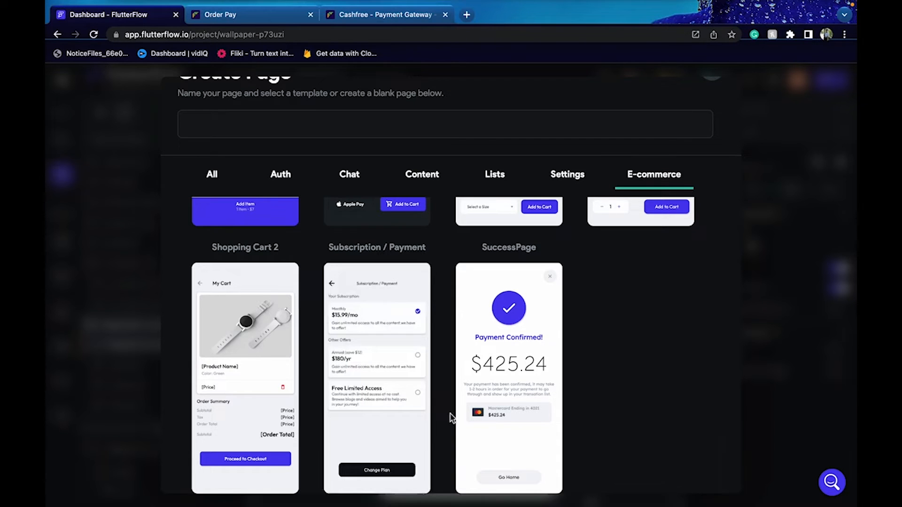
{"action": "scroll", "coordinate": [451, 417], "scroll_direction": "up", "scroll_amount": 15}
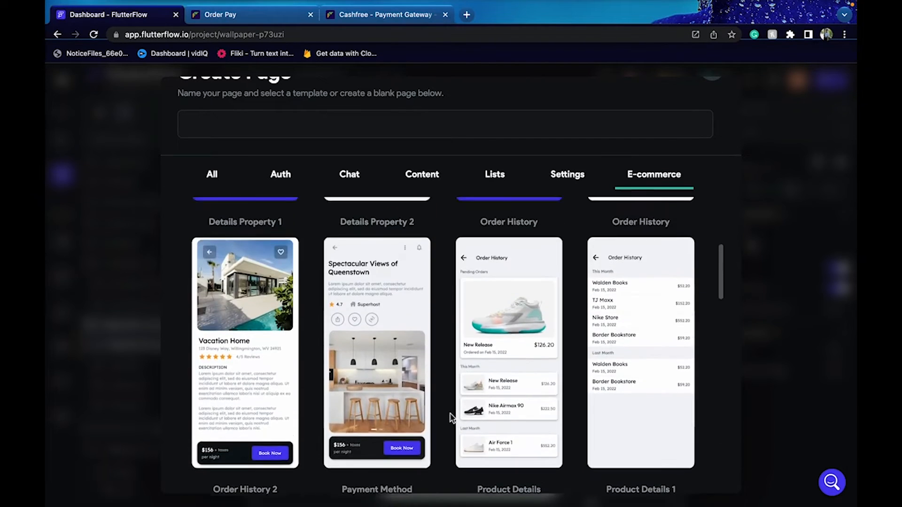
{"action": "scroll", "coordinate": [452, 417], "scroll_direction": "up", "scroll_amount": 6}
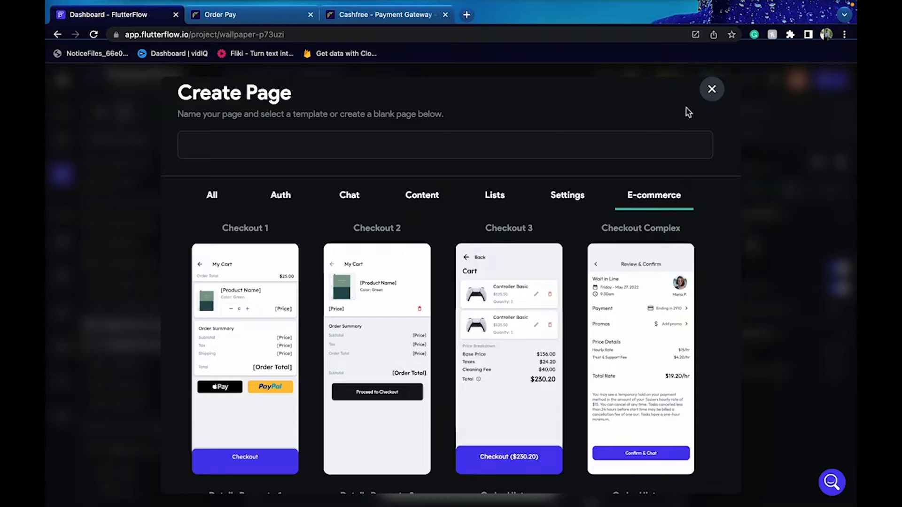
{"action": "left_click", "coordinate": [712, 89]}
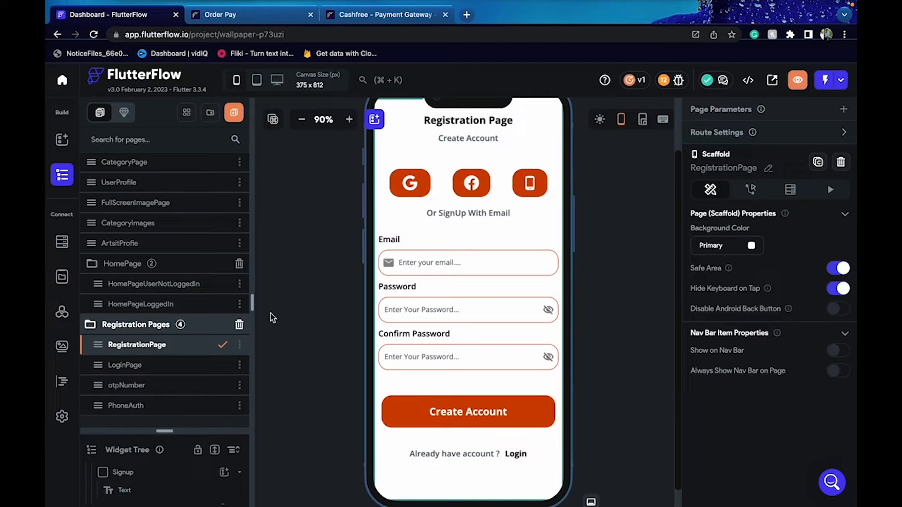
Give the Create Account button a Firebase Create Account action with the Email provider
{"action": "left_click", "coordinate": [512, 418]}
{"action": "left_click", "coordinate": [753, 231]}
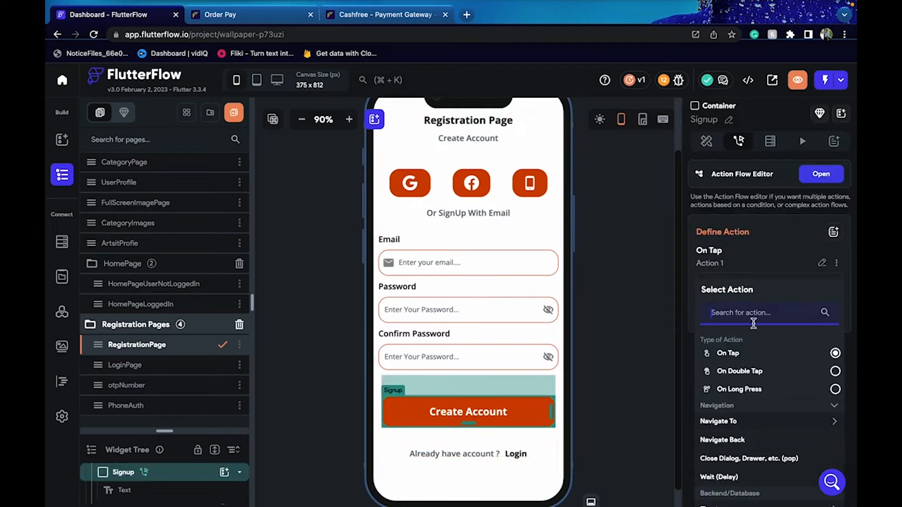
{"action": "type", "text": "auth"}
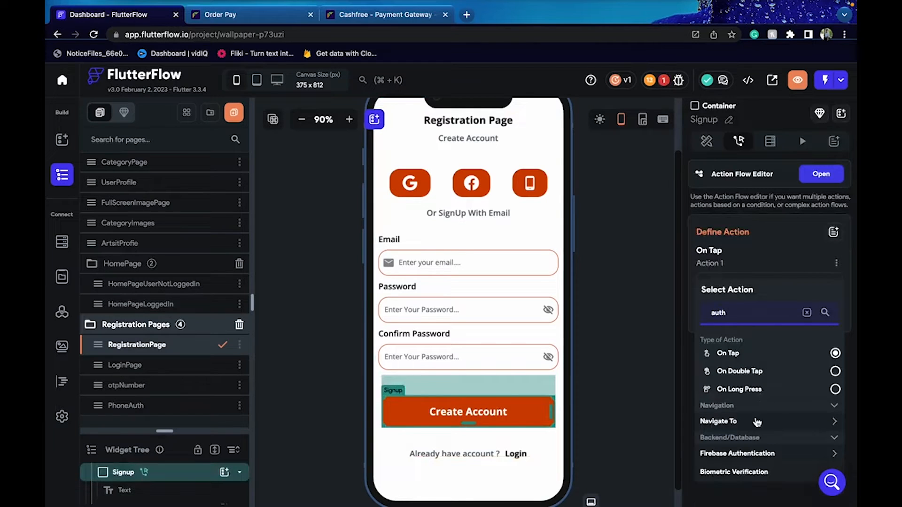
{"action": "left_click", "coordinate": [757, 454]}
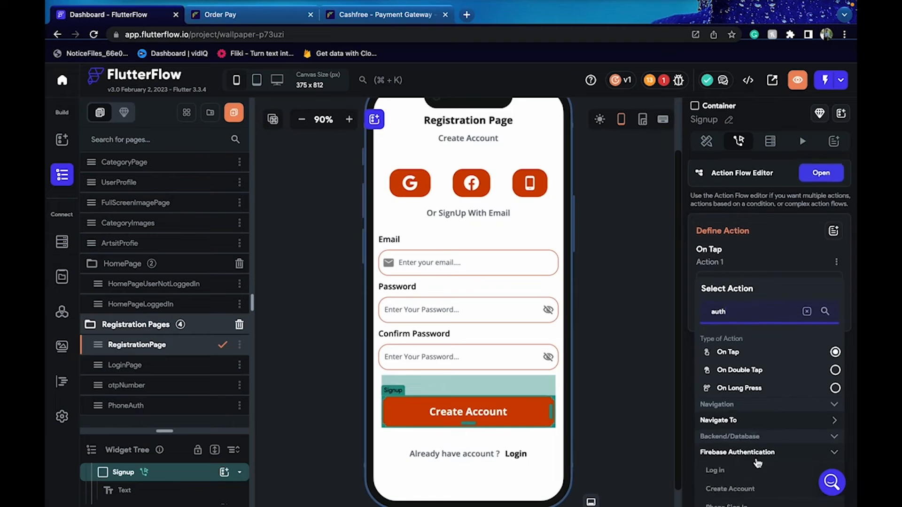
{"action": "scroll", "coordinate": [752, 452], "scroll_direction": "down", "scroll_amount": 1}
{"action": "left_click", "coordinate": [749, 451]}
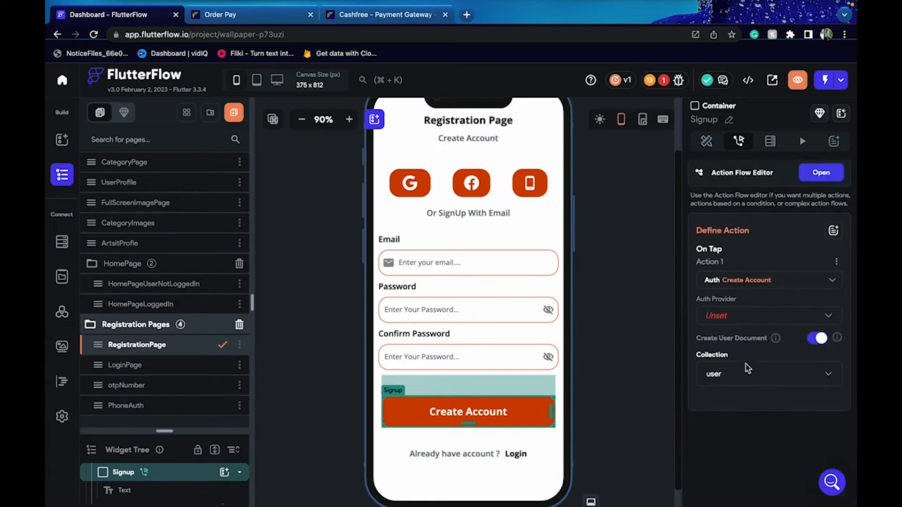
{"action": "left_click", "coordinate": [727, 319]}
{"action": "left_click", "coordinate": [726, 318]}
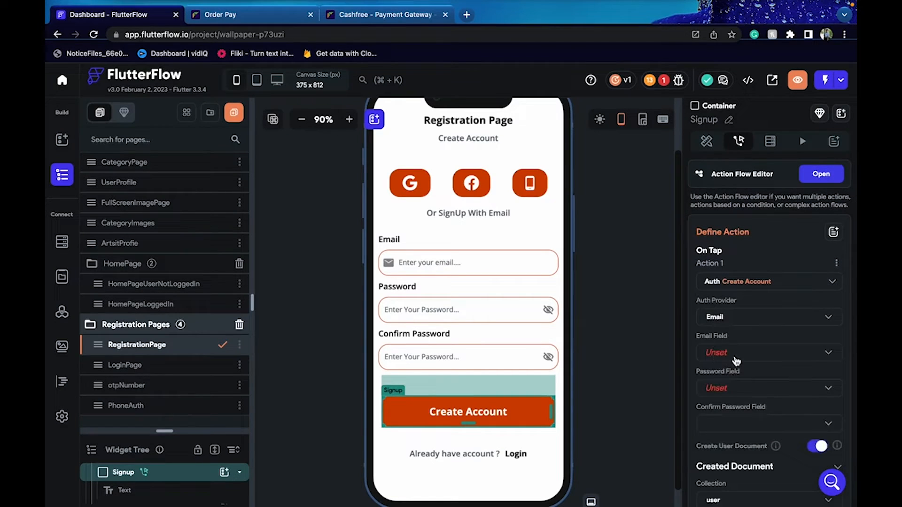
Link the Email, password and confirm-password inputs to the sign-up action
{"action": "left_click", "coordinate": [728, 356]}
{"action": "left_click", "coordinate": [726, 355]}
{"action": "left_click", "coordinate": [733, 392]}
{"action": "left_click", "coordinate": [733, 390]}
{"action": "left_click", "coordinate": [736, 425]}
{"action": "left_click", "coordinate": [736, 447]}
Add is_admin as a field set on the new user record
{"action": "scroll", "coordinate": [736, 448], "scroll_direction": "down", "scroll_amount": 2}
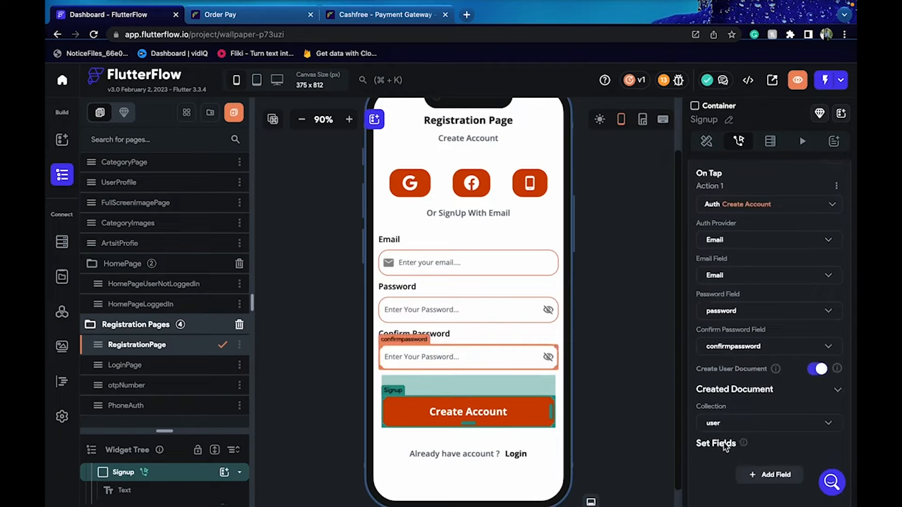
{"action": "scroll", "coordinate": [726, 446], "scroll_direction": "down", "scroll_amount": 2}
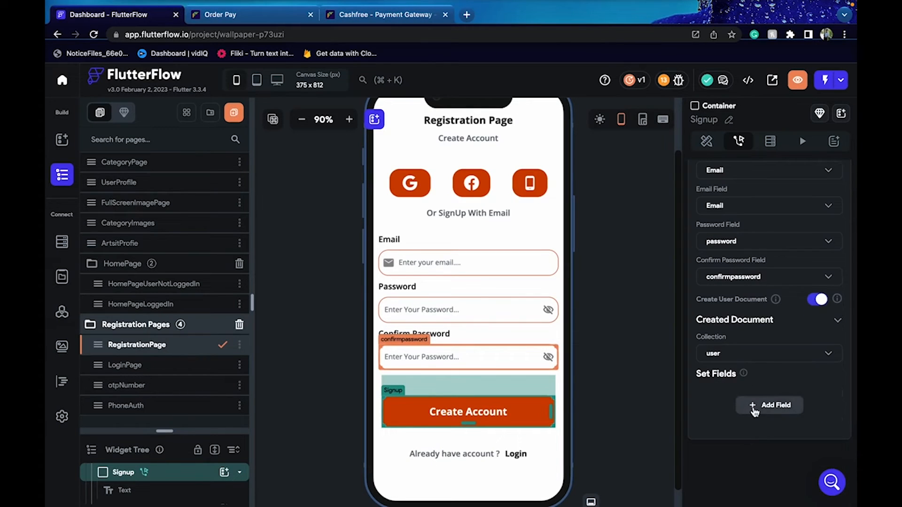
{"action": "left_click", "coordinate": [755, 409]}
{"action": "left_click", "coordinate": [744, 405]}
{"action": "scroll", "coordinate": [742, 410], "scroll_direction": "down", "scroll_amount": 2}
{"action": "scroll", "coordinate": [741, 407], "scroll_direction": "down", "scroll_amount": 2}
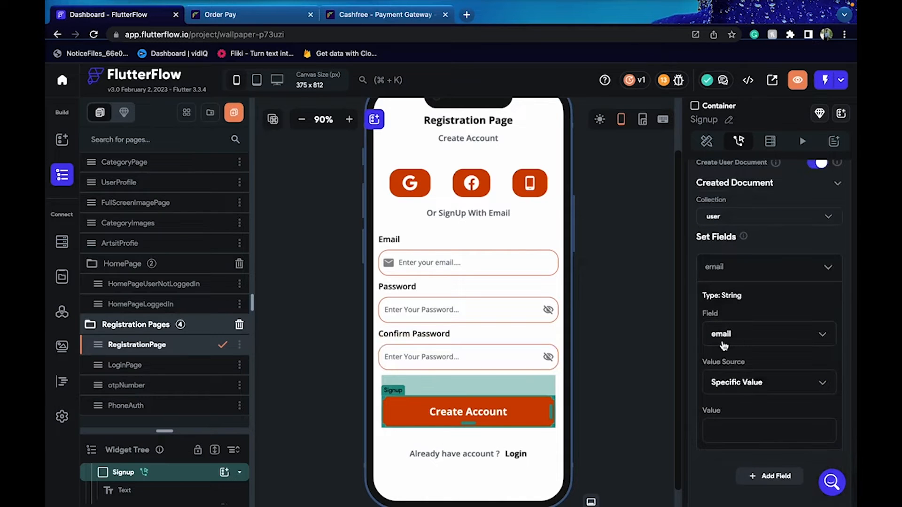
{"action": "left_click", "coordinate": [726, 334]}
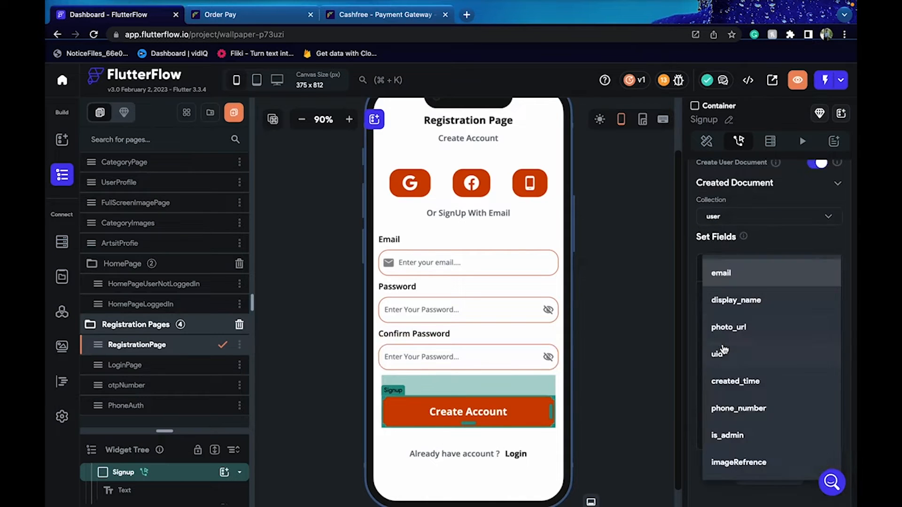
{"action": "left_click", "coordinate": [741, 436]}
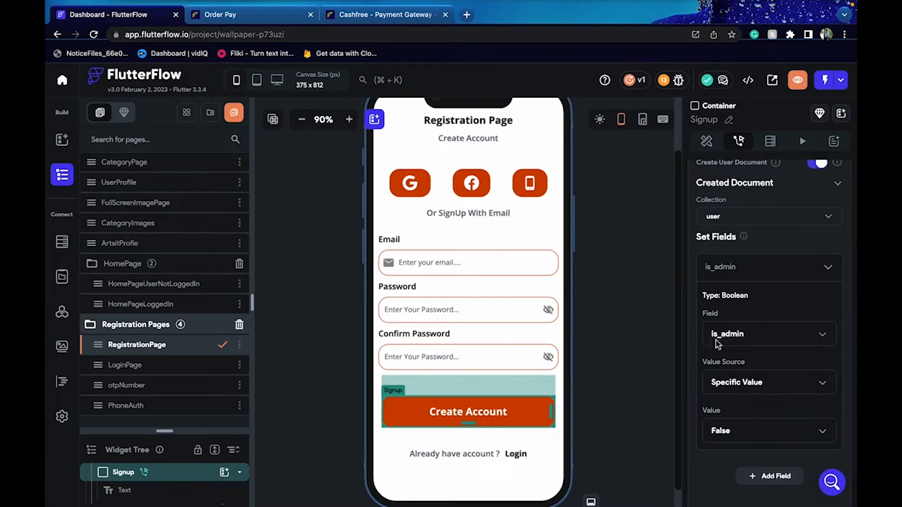
{"action": "scroll", "coordinate": [719, 347], "scroll_direction": "down", "scroll_amount": 2}
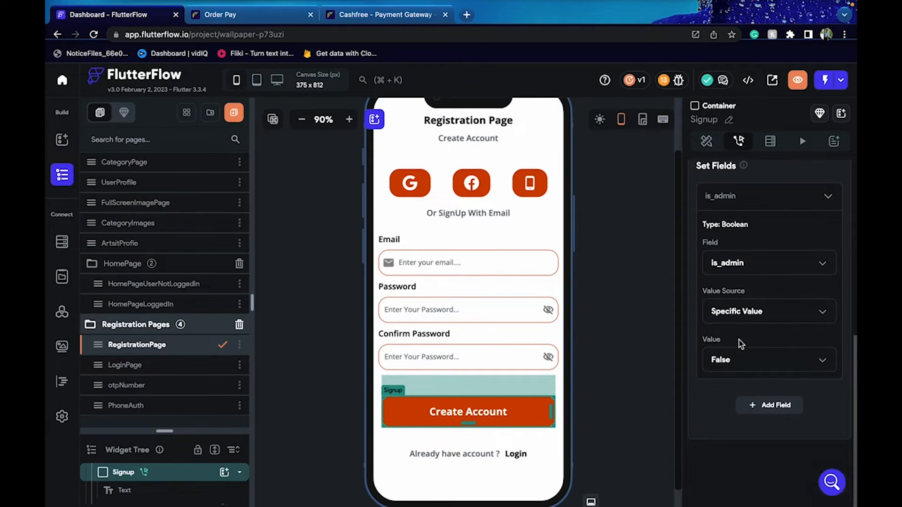
Add created_time to the user record, valued from the global Current Time
{"action": "left_click", "coordinate": [754, 415]}
{"action": "left_click", "coordinate": [732, 414]}
{"action": "scroll", "coordinate": [731, 413], "scroll_direction": "down", "scroll_amount": 5}
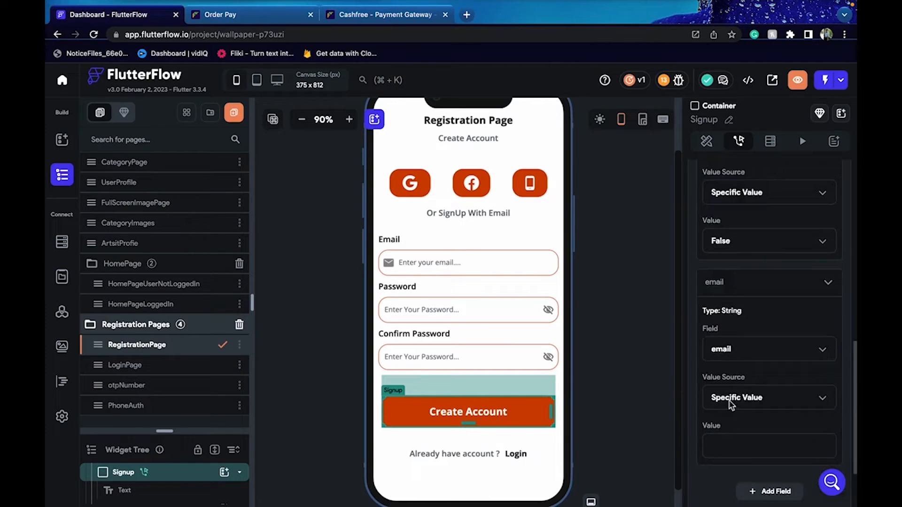
{"action": "left_click", "coordinate": [731, 270]}
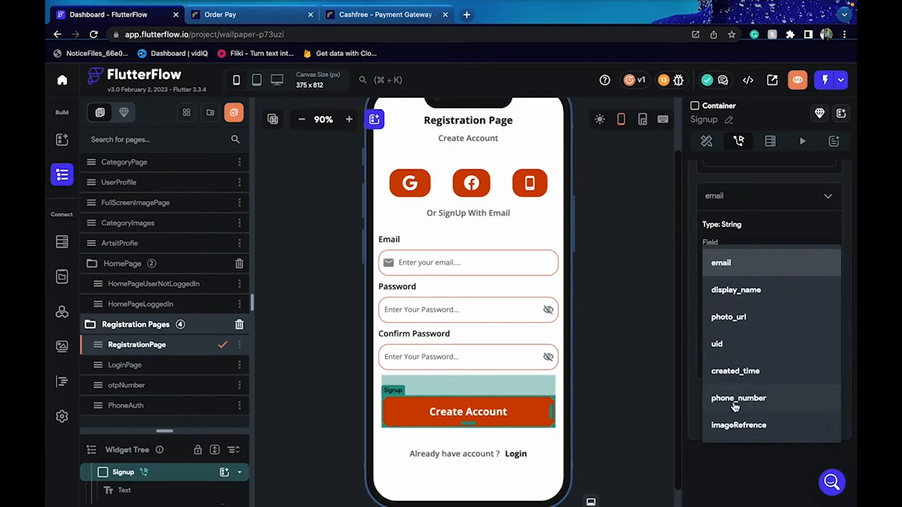
{"action": "left_click", "coordinate": [734, 382]}
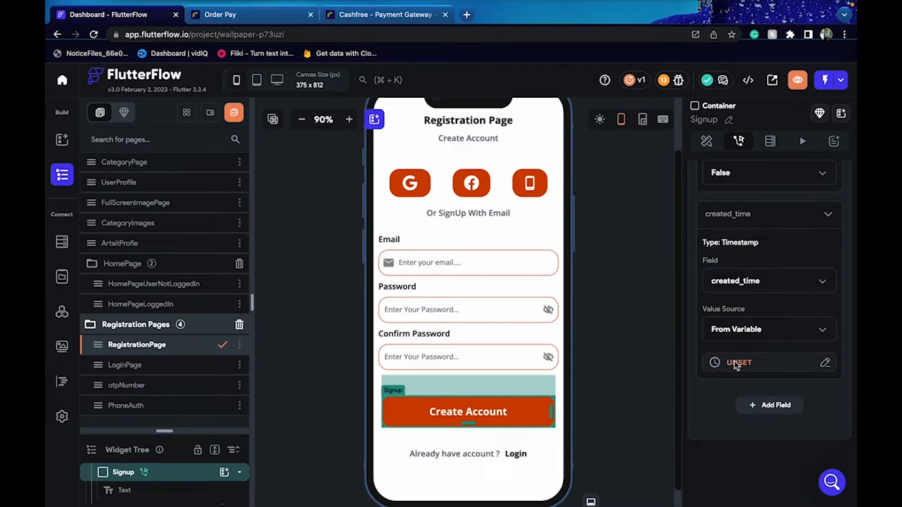
{"action": "left_click", "coordinate": [736, 363]}
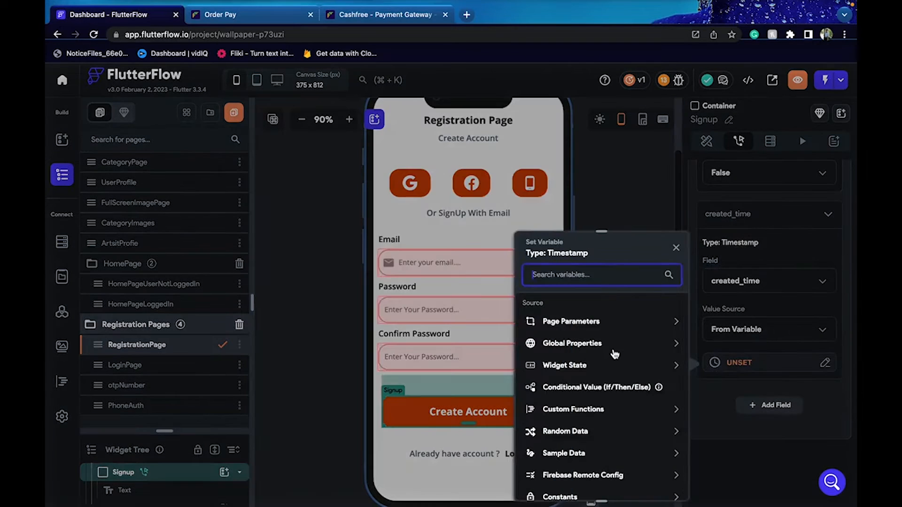
{"action": "left_click", "coordinate": [582, 350]}
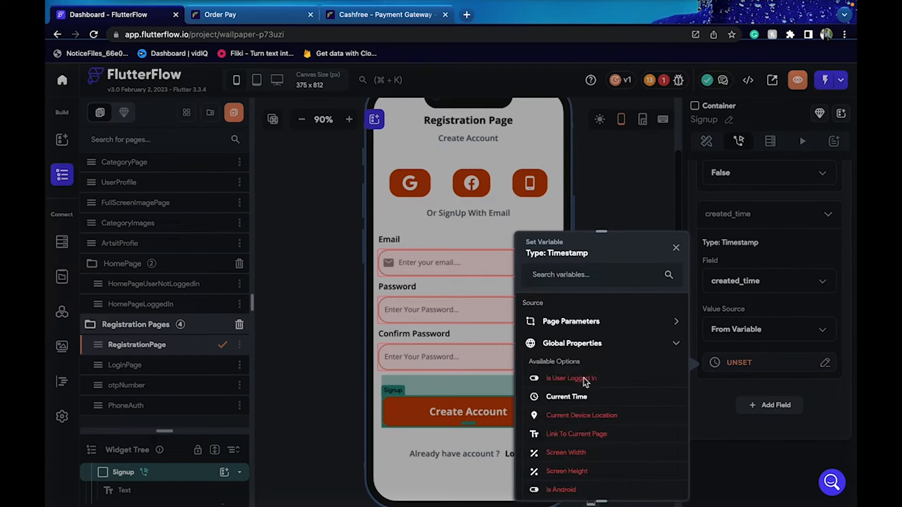
{"action": "left_click", "coordinate": [585, 381]}
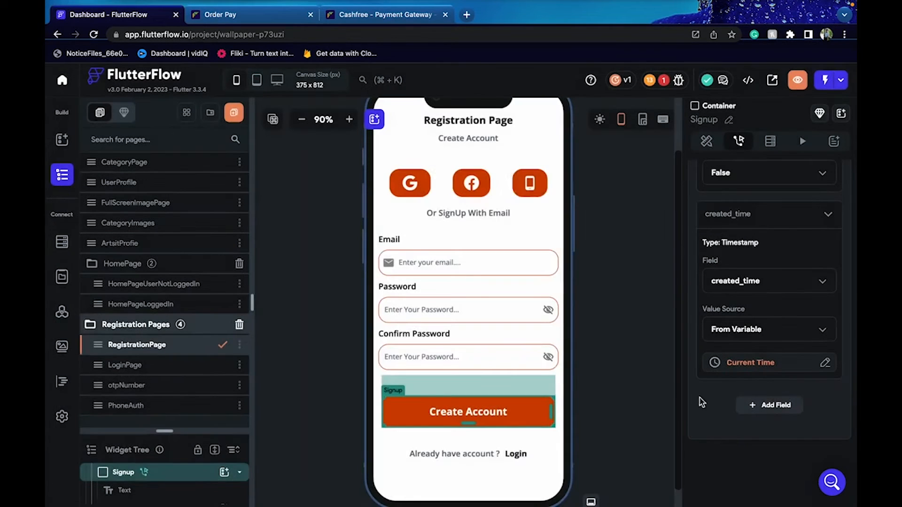
{"action": "left_click", "coordinate": [626, 390]}
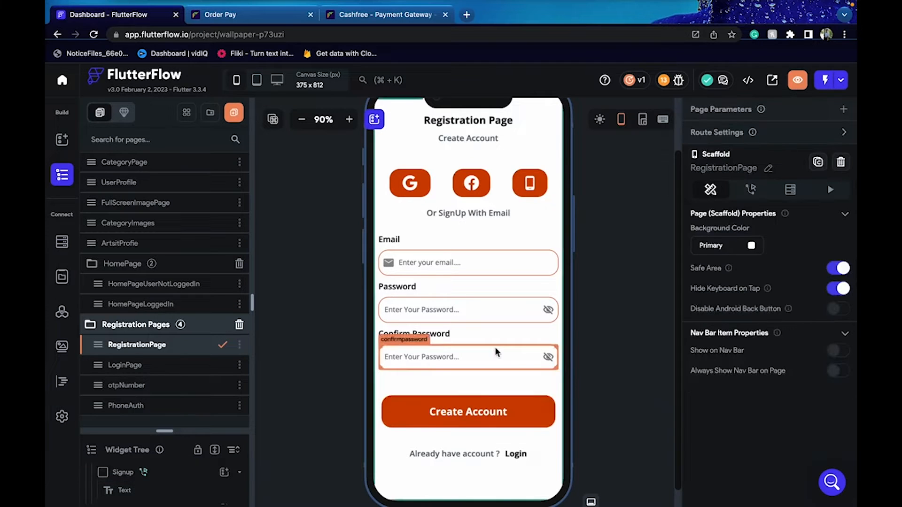
On LoginPage, give Sign In a Firebase Log In action with the Email provider
{"action": "left_click", "coordinate": [164, 366]}
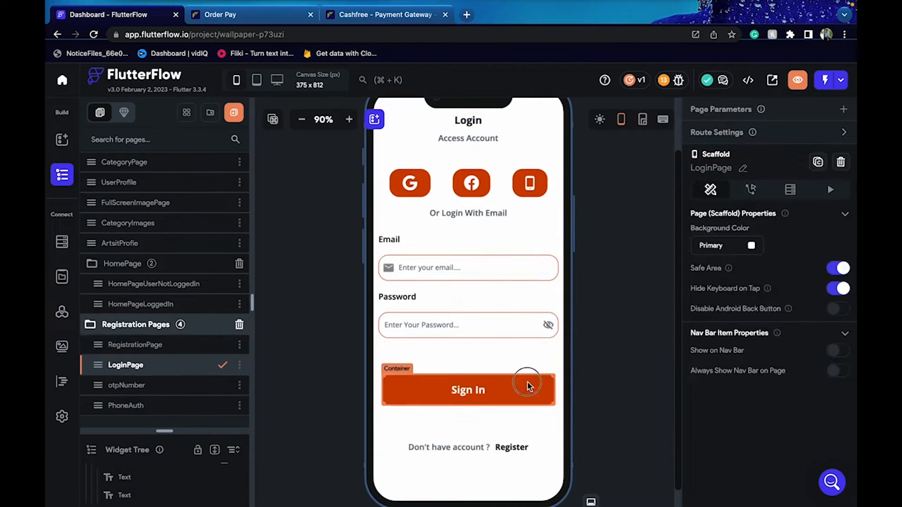
{"action": "left_click", "coordinate": [528, 386]}
{"action": "left_click", "coordinate": [767, 226]}
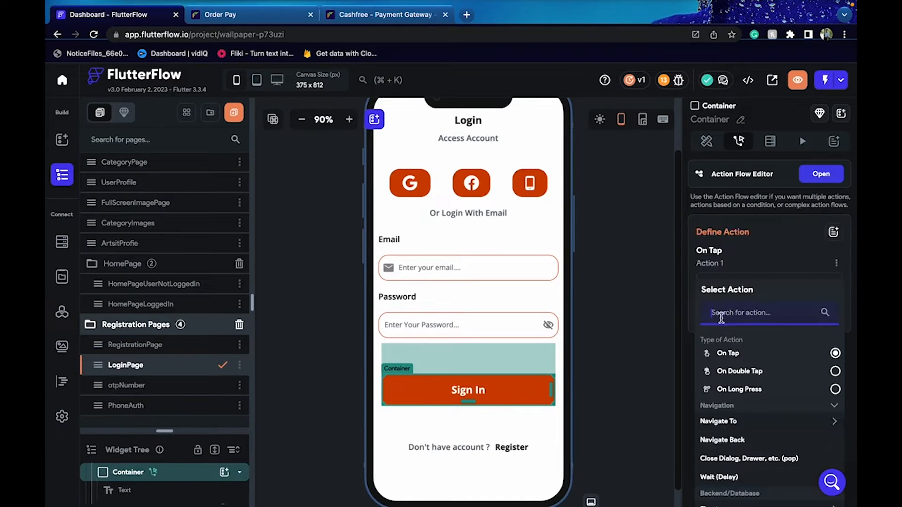
{"action": "type", "text": "aut"}
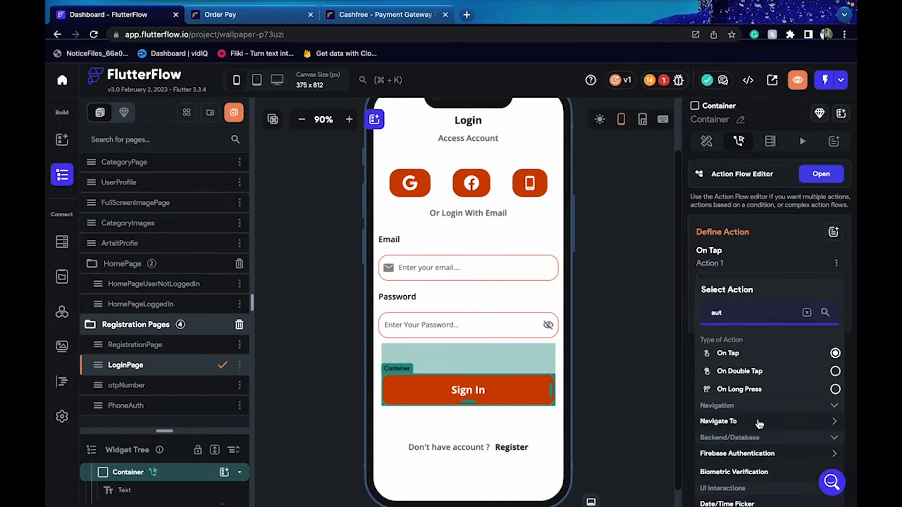
{"action": "left_click", "coordinate": [762, 455]}
{"action": "scroll", "coordinate": [752, 437], "scroll_direction": "down", "scroll_amount": 3}
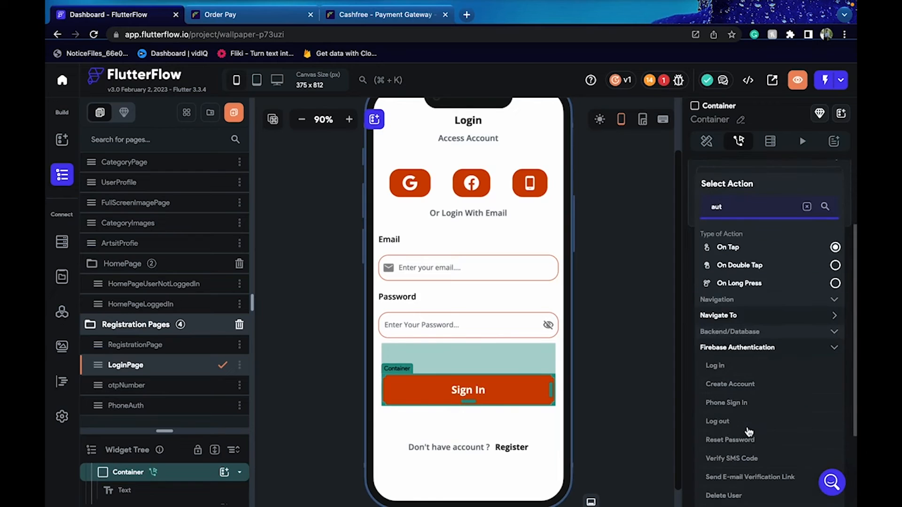
{"action": "left_click", "coordinate": [729, 365]}
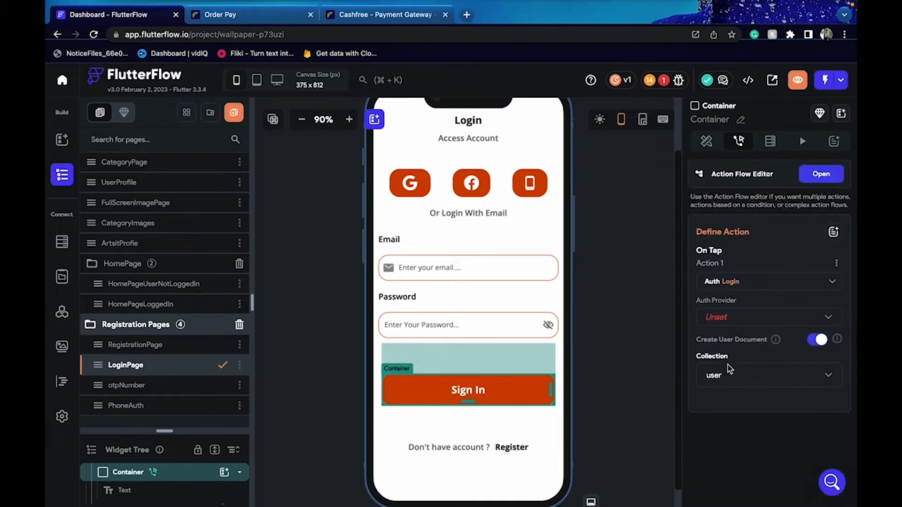
{"action": "left_click", "coordinate": [728, 319]}
{"action": "left_click", "coordinate": [729, 328]}
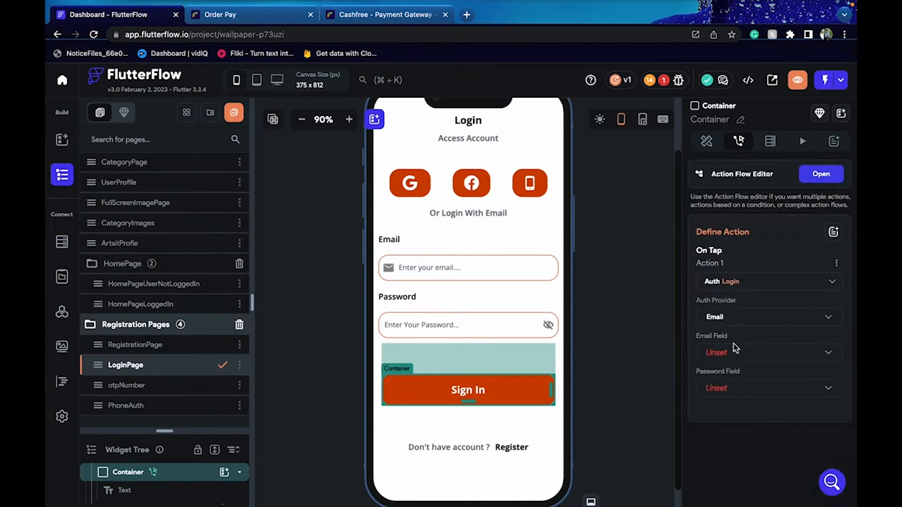
Use Text Field 1 as the email and Password Field 1 as the password
{"action": "left_click", "coordinate": [736, 351]}
{"action": "left_click", "coordinate": [736, 353]}
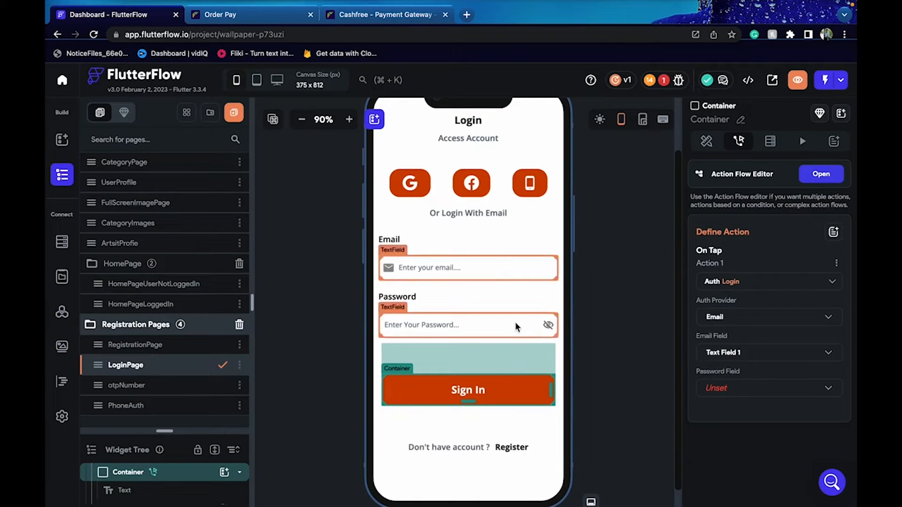
{"action": "left_click", "coordinate": [752, 393]}
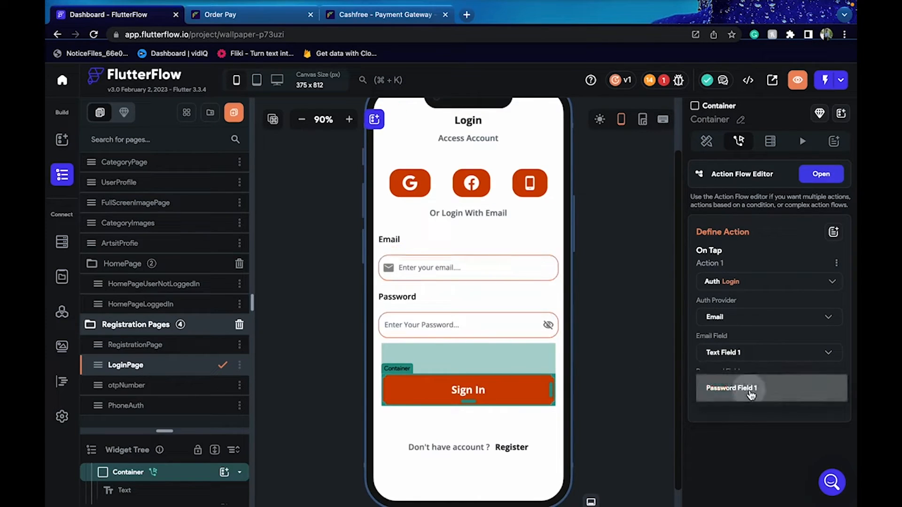
{"action": "left_click", "coordinate": [751, 393]}
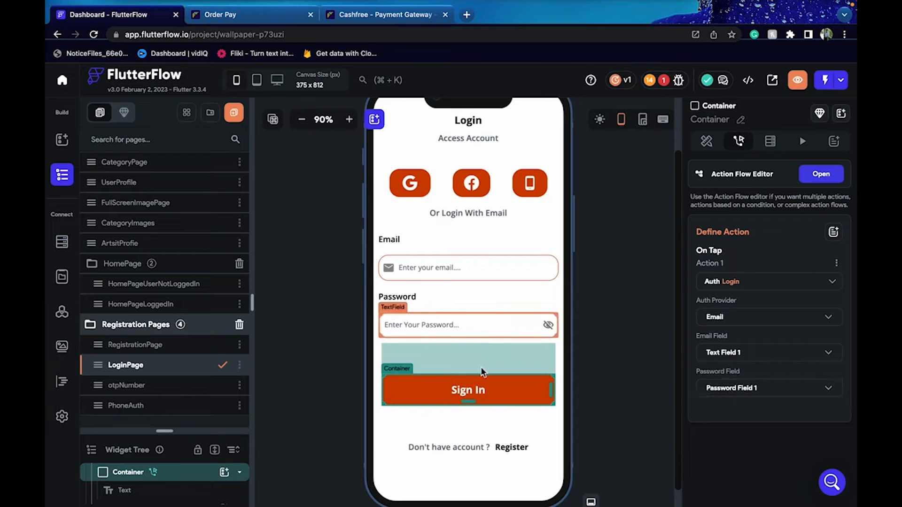
{"action": "left_click", "coordinate": [641, 274]}
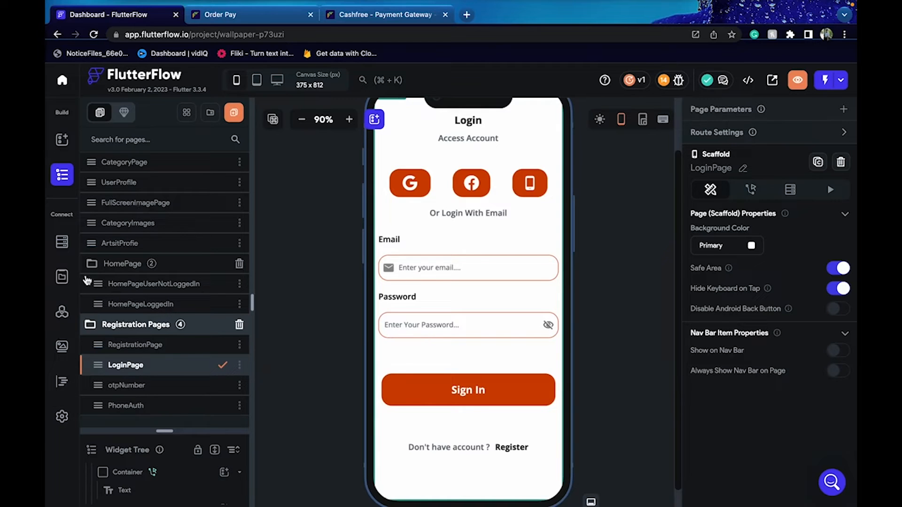
Check the app's Authentication settings and return to the LoginPage canvas
{"action": "left_click", "coordinate": [61, 417]}
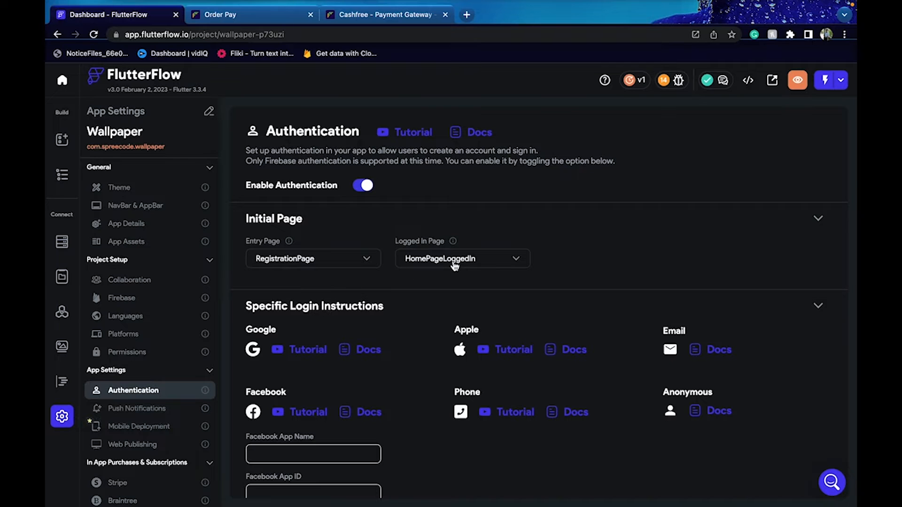
{"action": "left_click", "coordinate": [61, 140]}
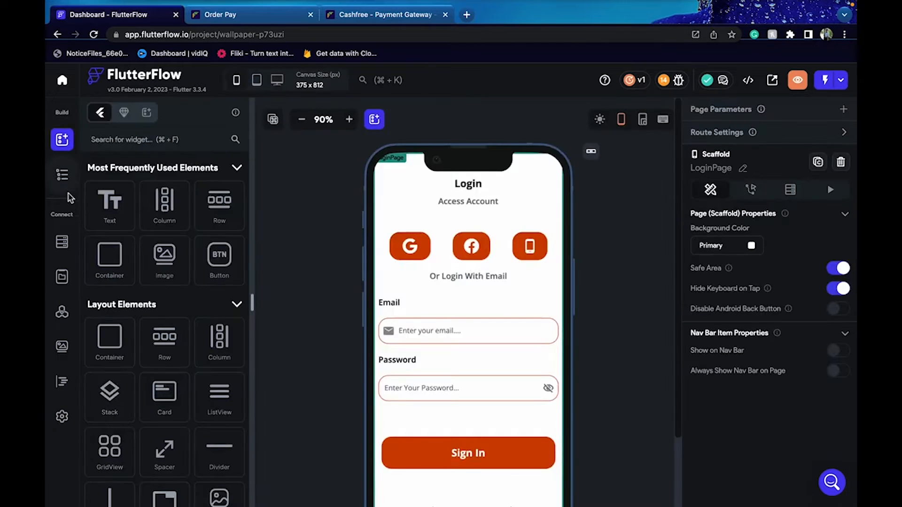
{"action": "left_click", "coordinate": [62, 415]}
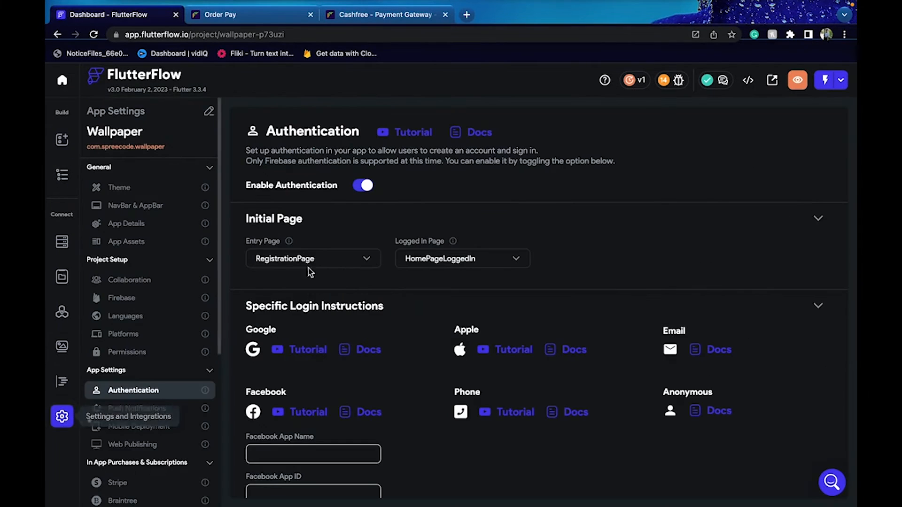
{"action": "left_click", "coordinate": [62, 140]}
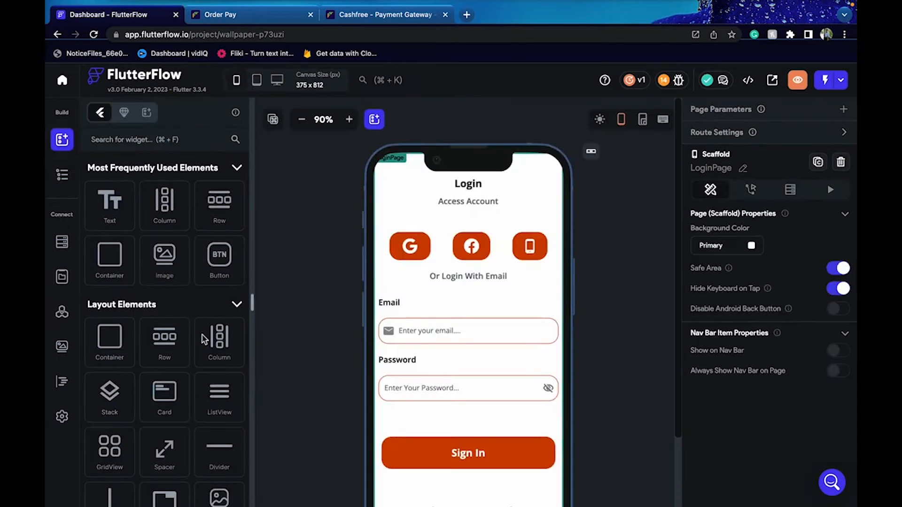
Browse the PhoneAuth and RegistrationPage pages, ending on HomePageLoggedIn
{"action": "left_click", "coordinate": [61, 182]}
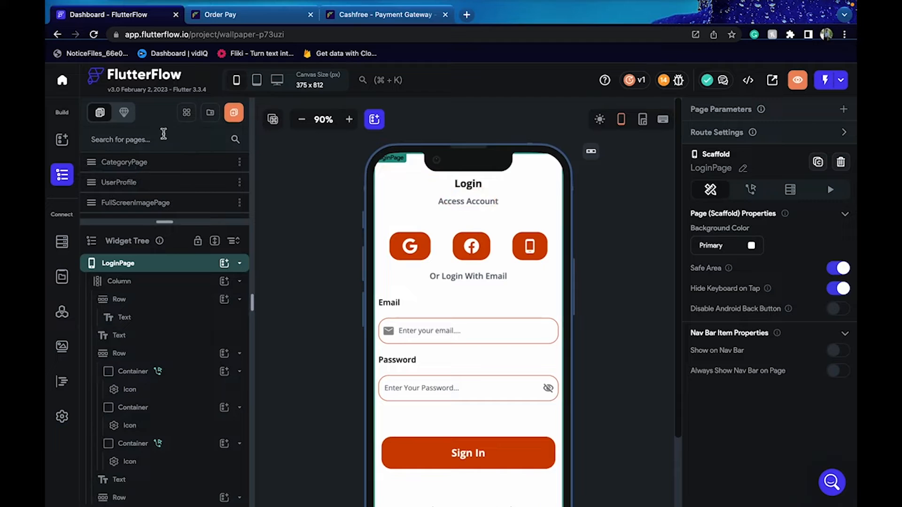
{"action": "left_click", "coordinate": [215, 242]}
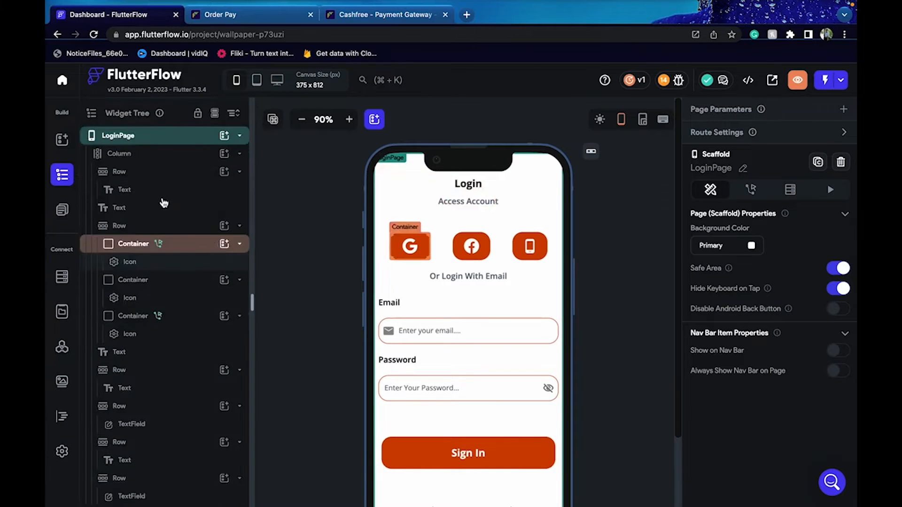
{"action": "left_click", "coordinate": [66, 215]}
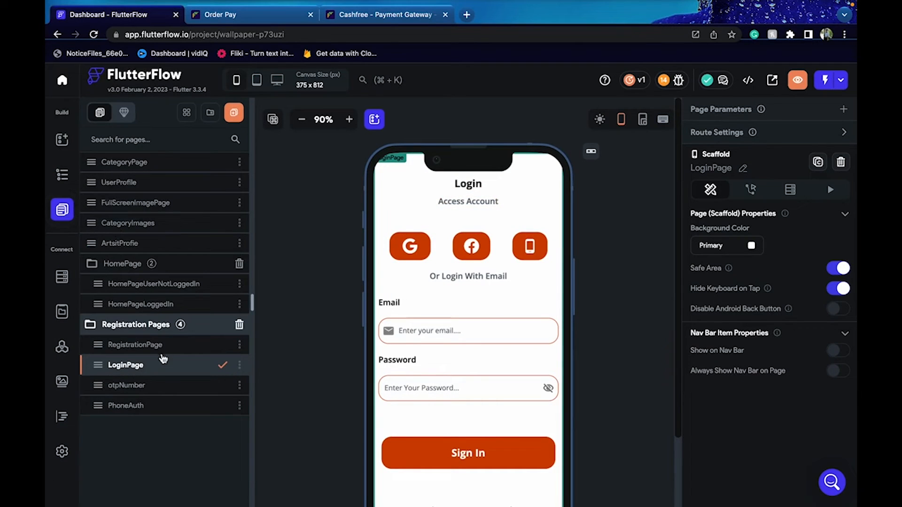
{"action": "left_click", "coordinate": [162, 411]}
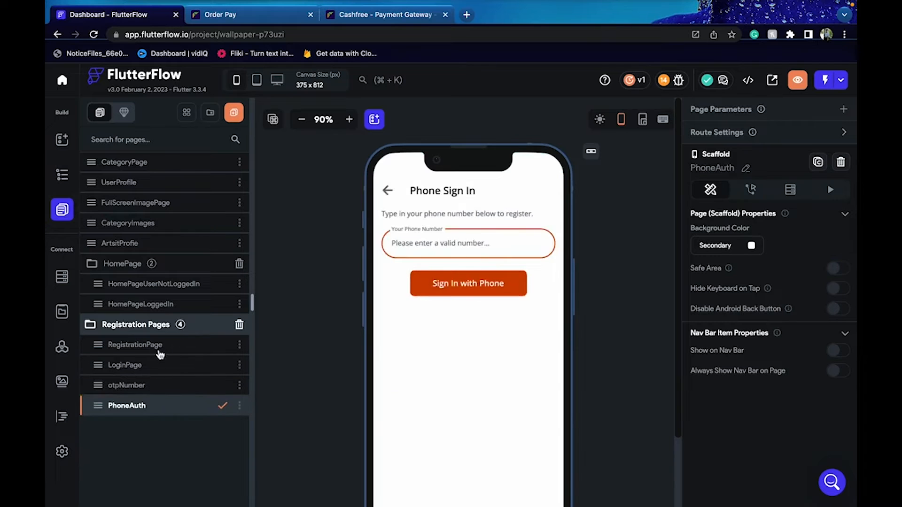
{"action": "left_click", "coordinate": [163, 318]}
{"action": "left_click", "coordinate": [160, 306]}
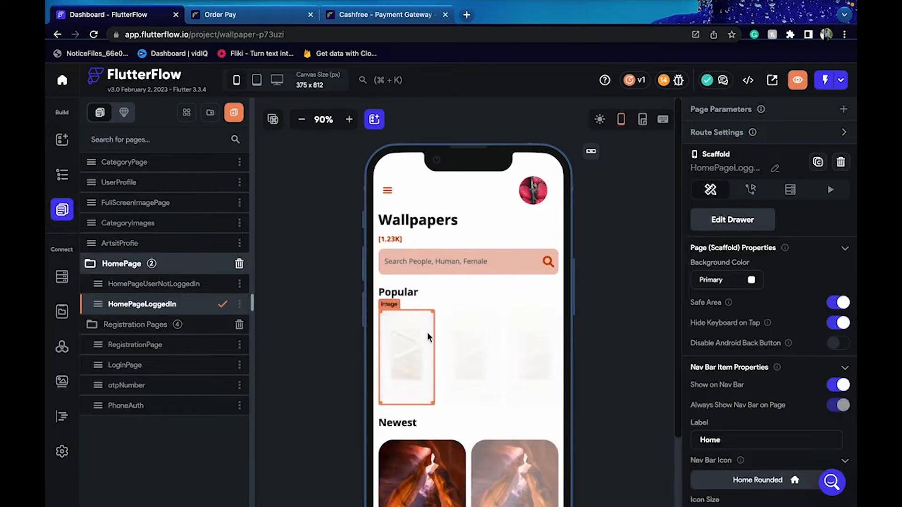
{"action": "left_click", "coordinate": [420, 345]}
{"action": "left_click", "coordinate": [739, 141]}
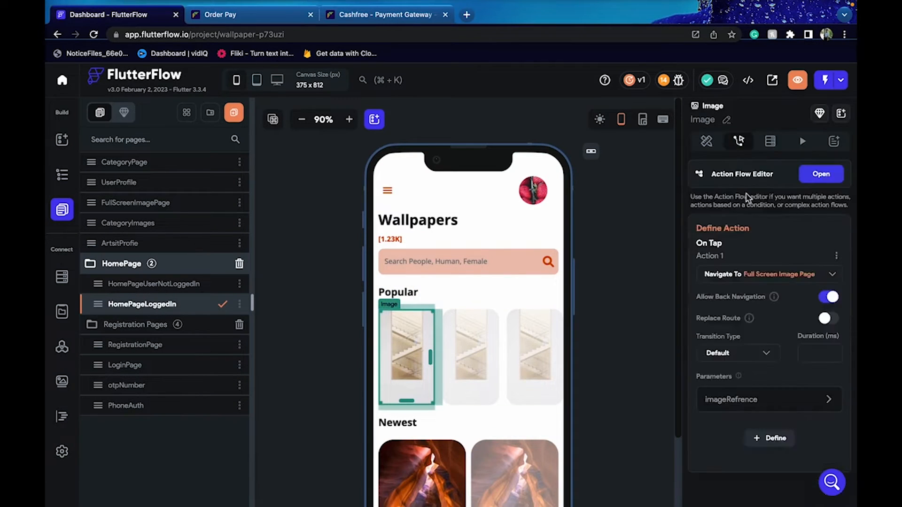
{"action": "scroll", "coordinate": [622, 324], "scroll_direction": "down", "scroll_amount": 2}
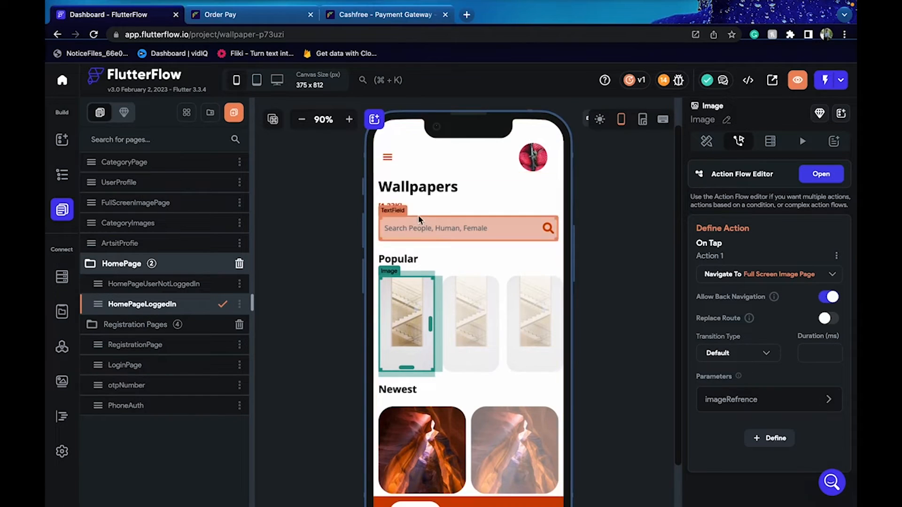
{"action": "left_click", "coordinate": [380, 165]}
{"action": "left_click", "coordinate": [623, 206]}
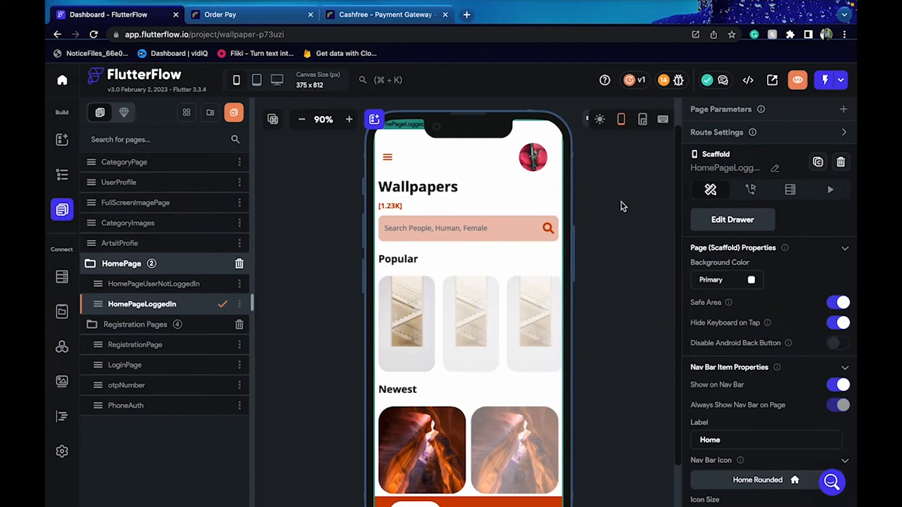
{"action": "left_click", "coordinate": [388, 158]}
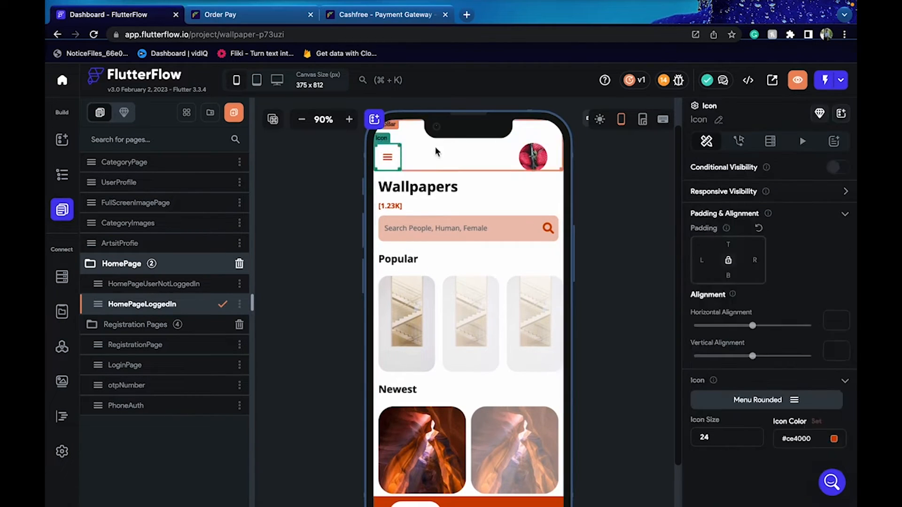
{"action": "left_click", "coordinate": [322, 166]}
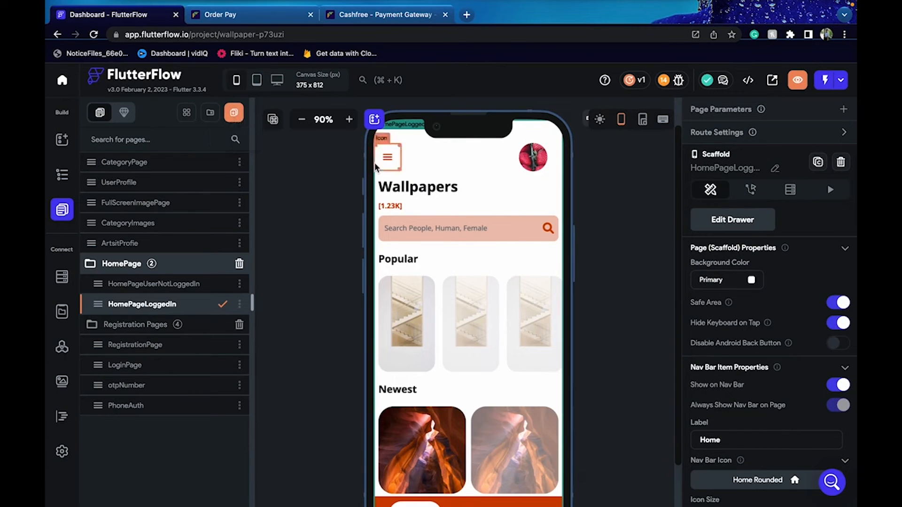
Name the page PayementGateway and build it from an E-commerce Checkout template using My Theme
{"action": "type", "text": "P"}
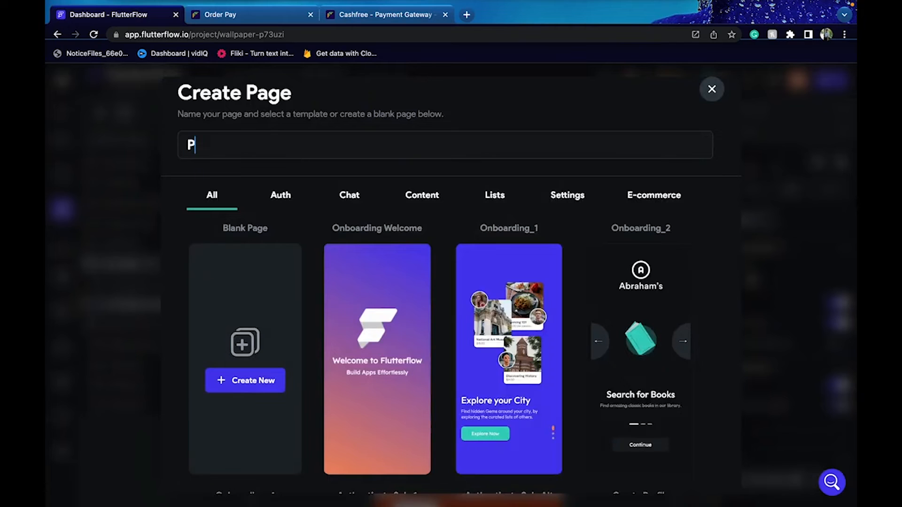
{"action": "type", "text": "ayemn"}
{"action": "type", "text": "ntGateway"}
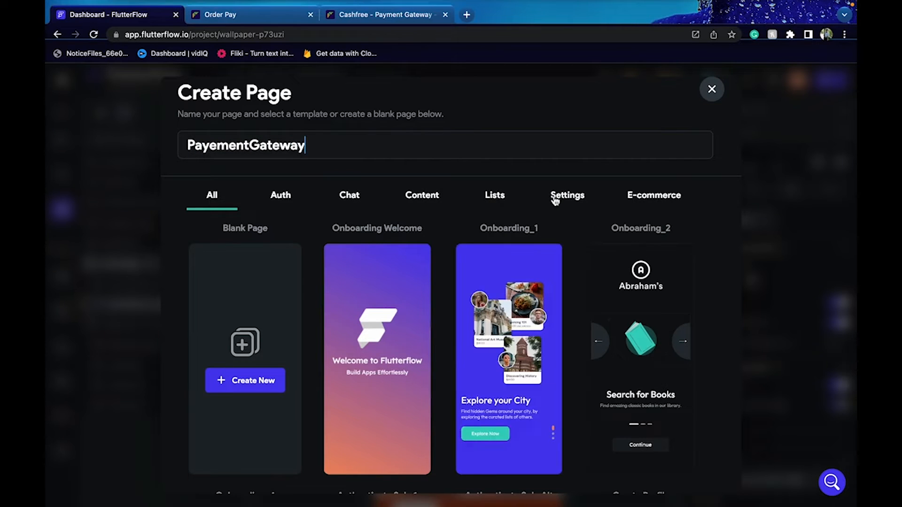
{"action": "left_click", "coordinate": [643, 199]}
{"action": "mouse_move", "coordinate": [394, 325]}
{"action": "scroll", "coordinate": [394, 325], "scroll_direction": "down", "scroll_amount": 6}
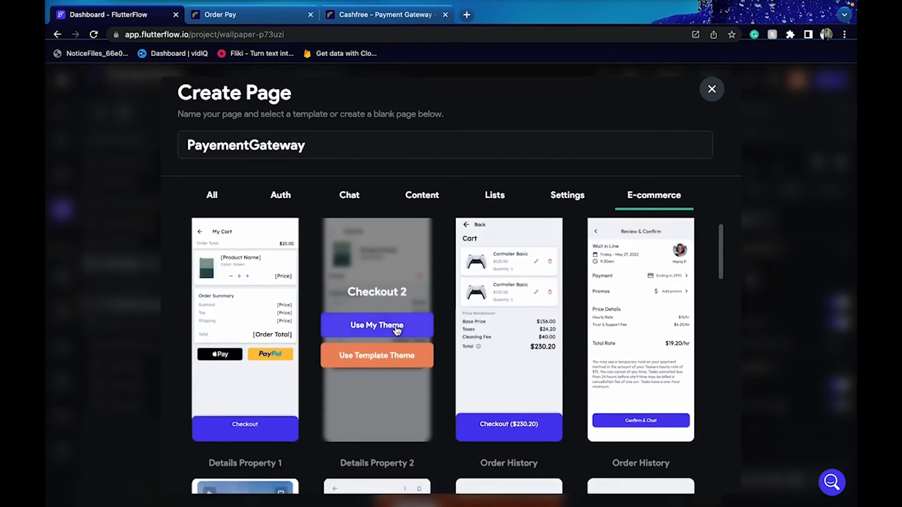
{"action": "scroll", "coordinate": [394, 325], "scroll_direction": "down", "scroll_amount": 5}
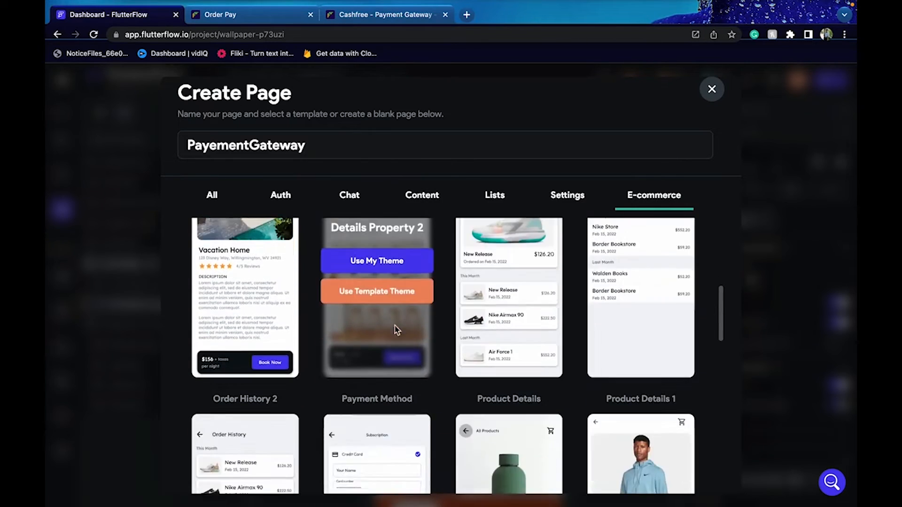
{"action": "scroll", "coordinate": [317, 358], "scroll_direction": "down", "scroll_amount": 1}
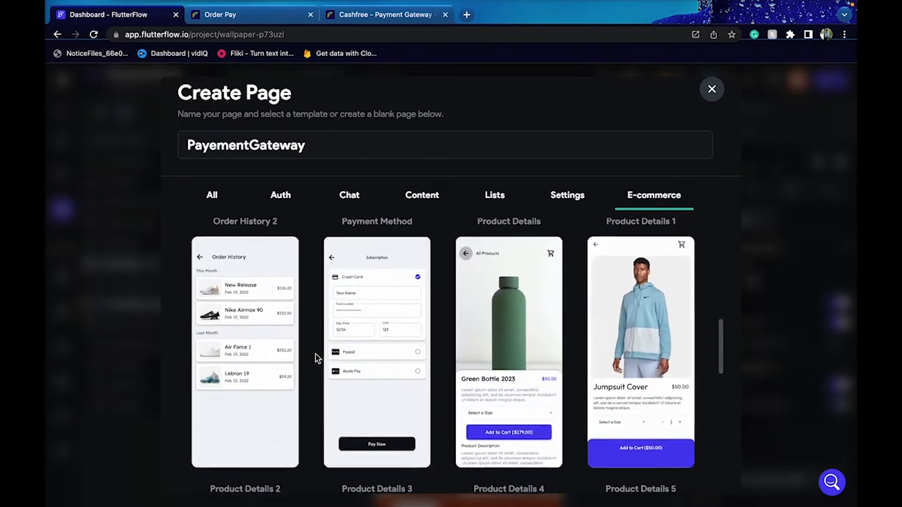
{"action": "mouse_move", "coordinate": [390, 347]}
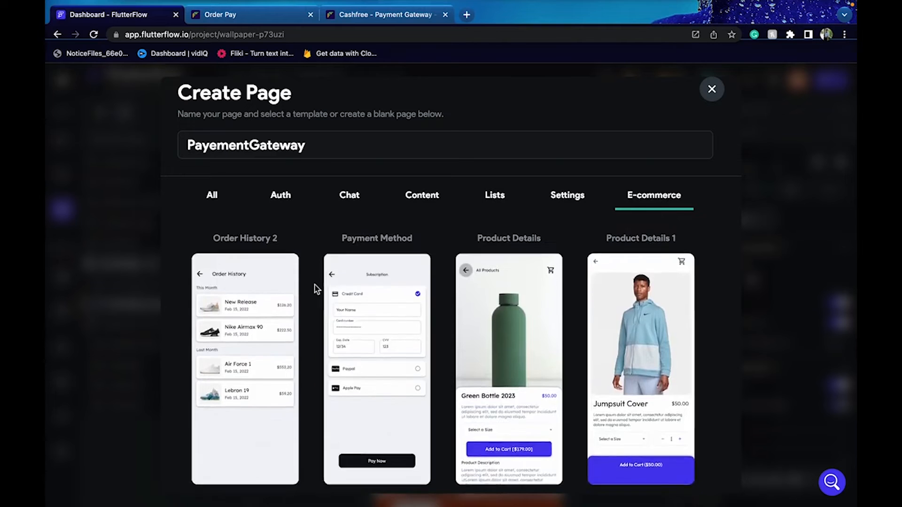
{"action": "scroll", "coordinate": [315, 288], "scroll_direction": "up", "scroll_amount": 5}
{"action": "scroll", "coordinate": [315, 285], "scroll_direction": "up", "scroll_amount": 5}
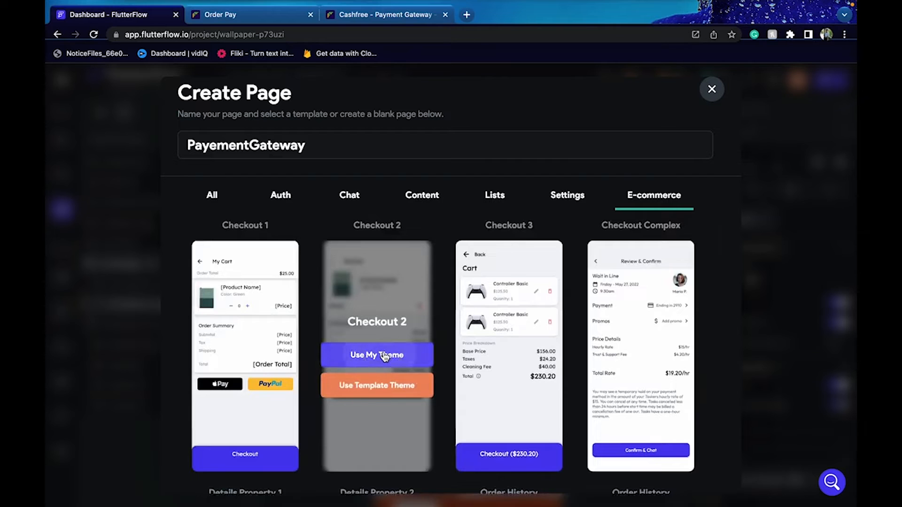
{"action": "left_click", "coordinate": [384, 357]}
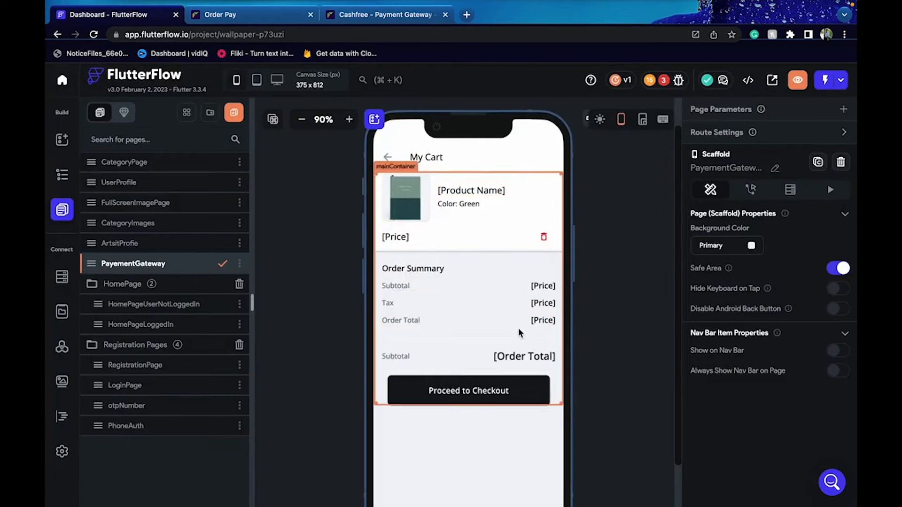
Delete the Order Total, Tax and Subtotal price placeholder texts
{"action": "left_click", "coordinate": [517, 359]}
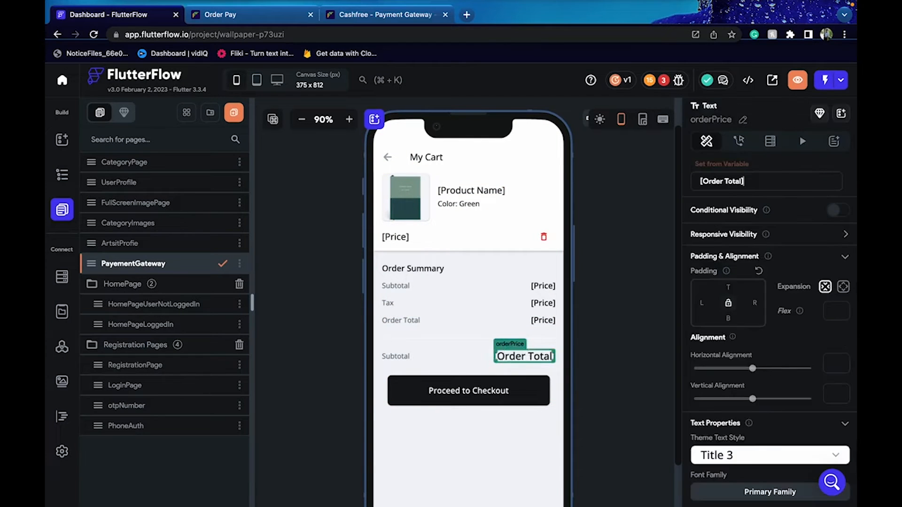
{"action": "key", "text": "Delete"}
{"action": "left_click", "coordinate": [543, 321]}
{"action": "key", "text": "Delete"}
{"action": "left_click", "coordinate": [544, 303]}
{"action": "key", "text": "Delete"}
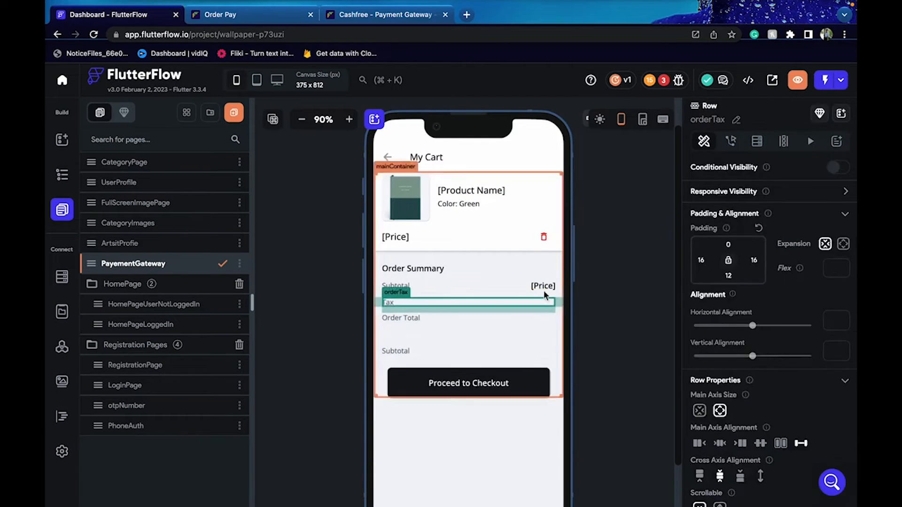
{"action": "left_click", "coordinate": [543, 287]}
{"action": "key", "text": "Delete"}
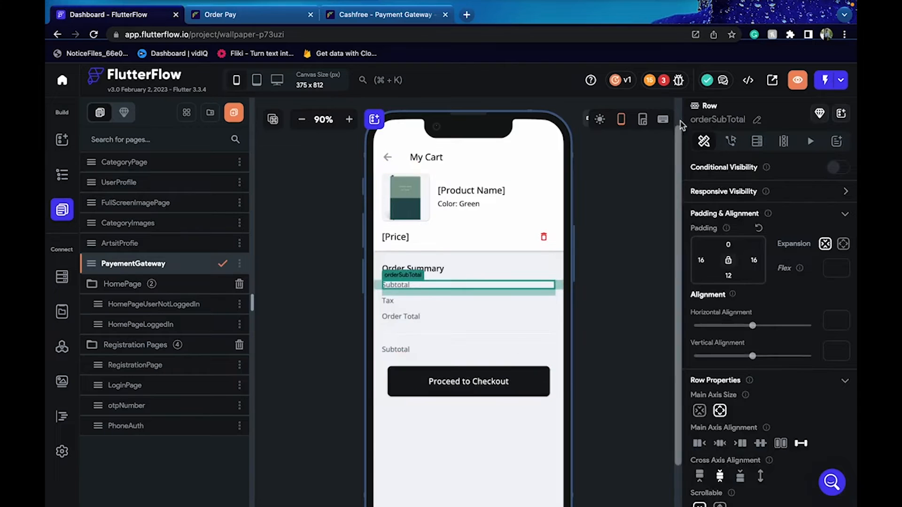
Remove the product row and leftover [Price] row, checking the project's error list
{"action": "left_click", "coordinate": [668, 87]}
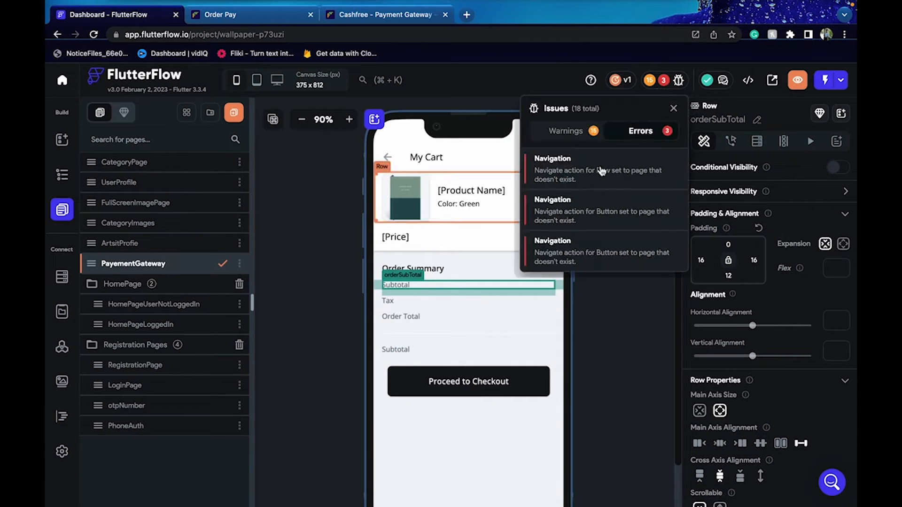
{"action": "left_click", "coordinate": [442, 194]}
{"action": "left_click", "coordinate": [458, 196]}
{"action": "left_click", "coordinate": [516, 201]}
{"action": "left_click", "coordinate": [468, 216]}
{"action": "key", "text": "Delete"}
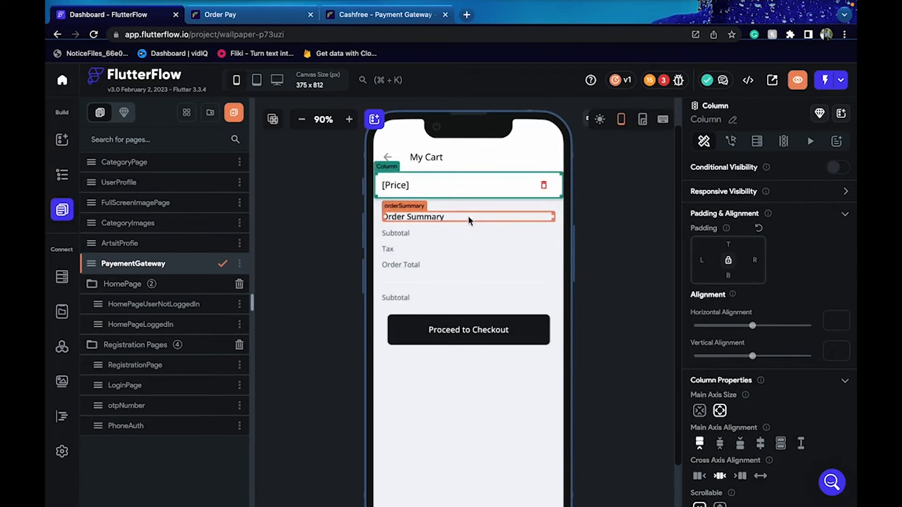
{"action": "left_click", "coordinate": [481, 193]}
{"action": "key", "text": "Delete"}
{"action": "key", "text": "Delete"}
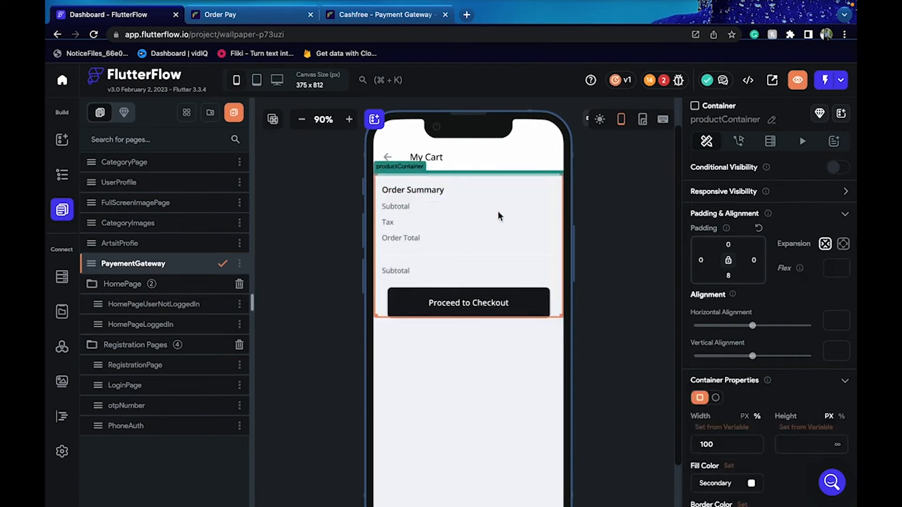
{"action": "left_click", "coordinate": [620, 178]}
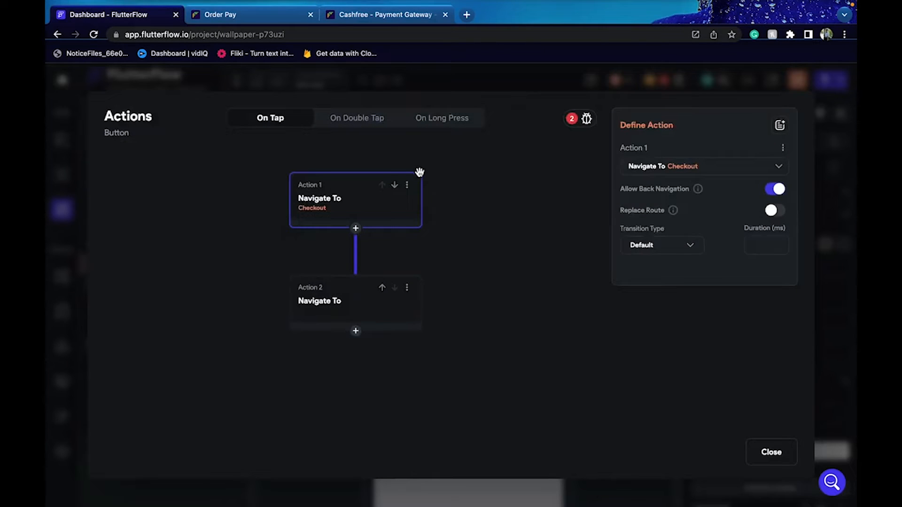
Delete the button's two broken navigation actions
{"action": "left_click", "coordinate": [407, 185]}
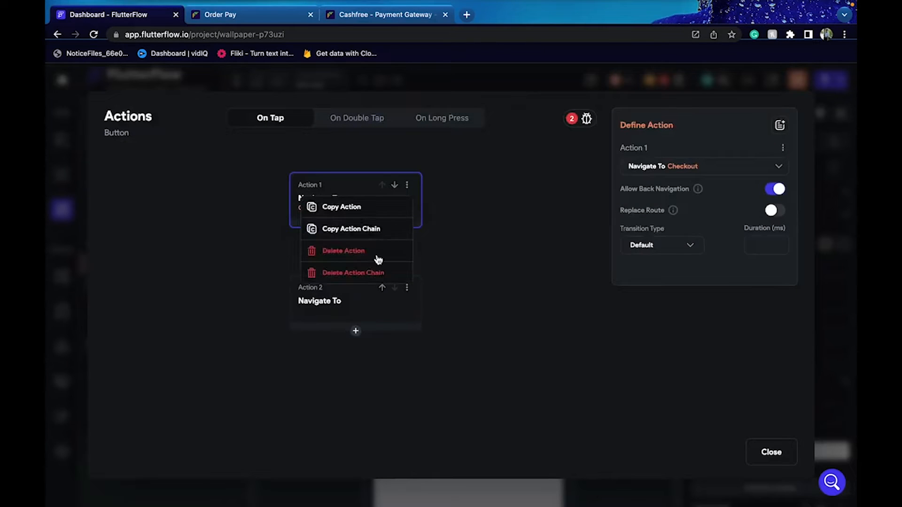
{"action": "left_click", "coordinate": [376, 274]}
{"action": "left_click", "coordinate": [528, 310]}
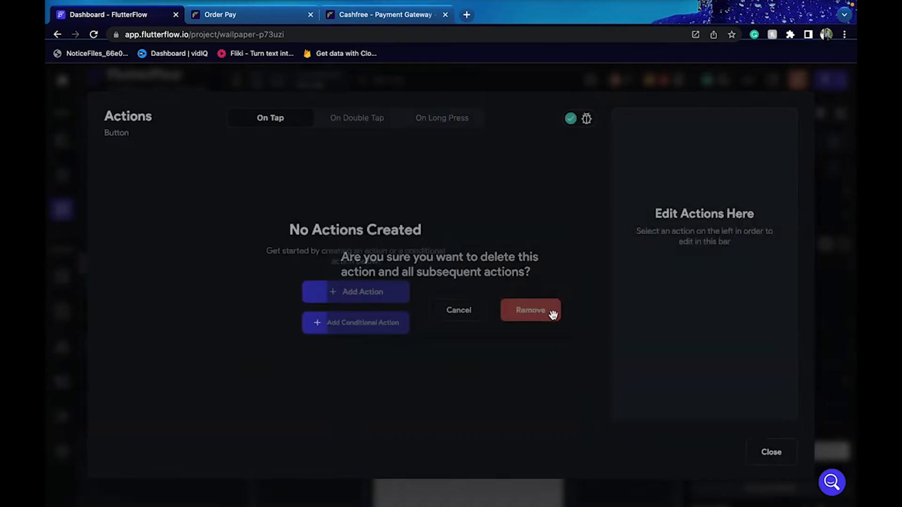
{"action": "left_click", "coordinate": [776, 446]}
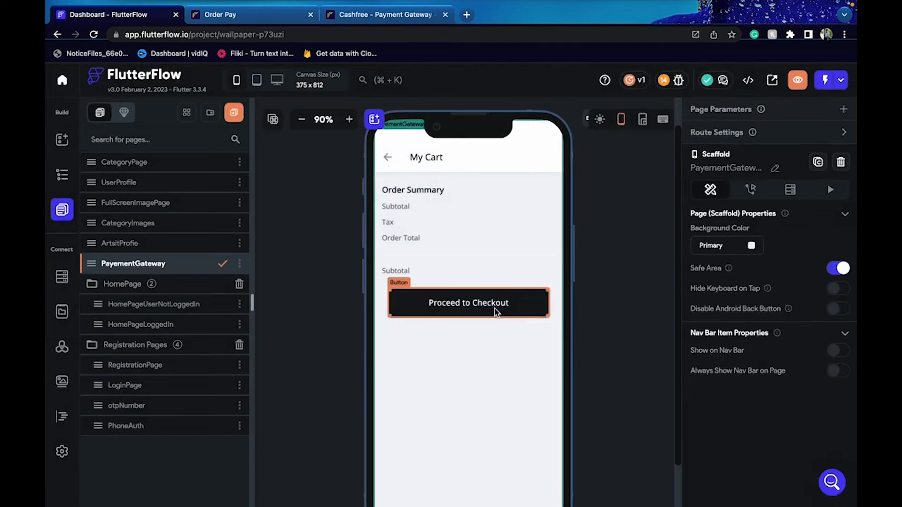
Open the Action Flow Editor for the Proceed to Checkout button
{"action": "left_click", "coordinate": [496, 313]}
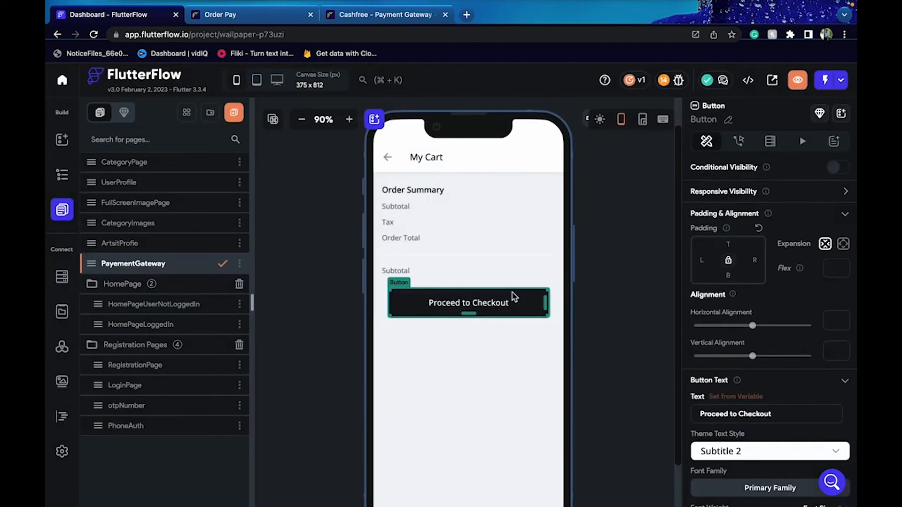
{"action": "left_click", "coordinate": [596, 237]}
{"action": "left_click", "coordinate": [447, 303]}
{"action": "left_click", "coordinate": [738, 141]}
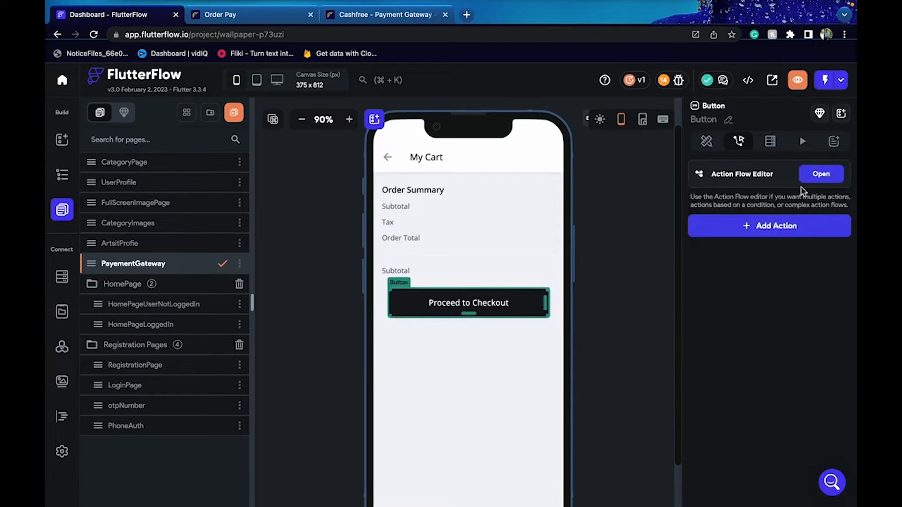
{"action": "left_click", "coordinate": [821, 174]}
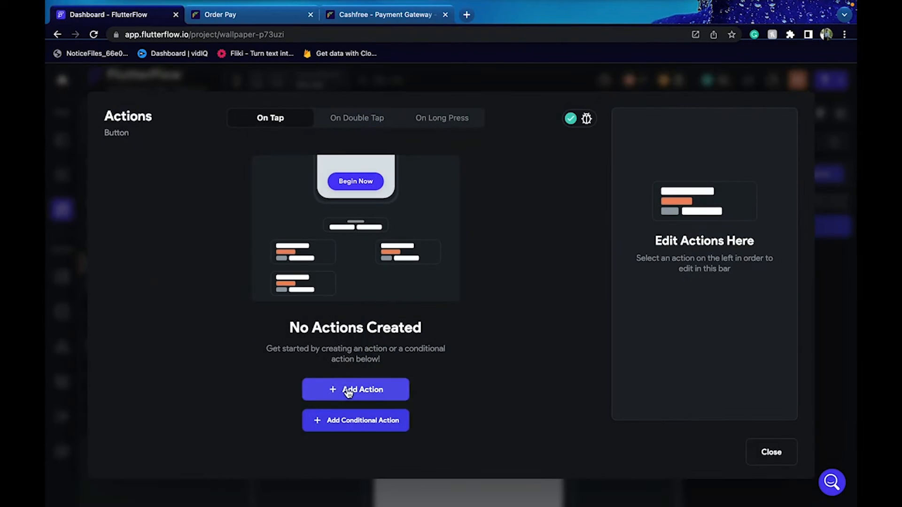
Add an API Call action for CreatePayment Order with an order_id variable
{"action": "left_click", "coordinate": [363, 385]}
{"action": "left_click", "coordinate": [636, 207]}
{"action": "type", "text": "apii"}
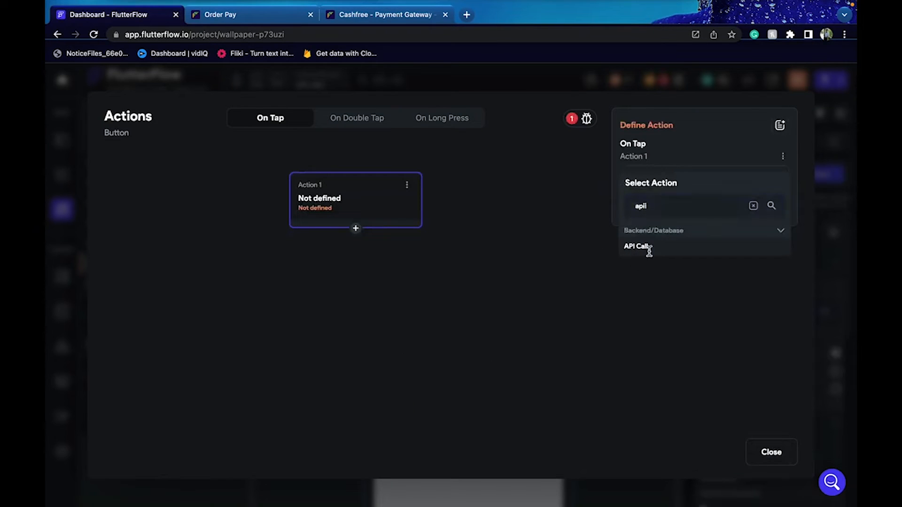
{"action": "left_click", "coordinate": [648, 247]}
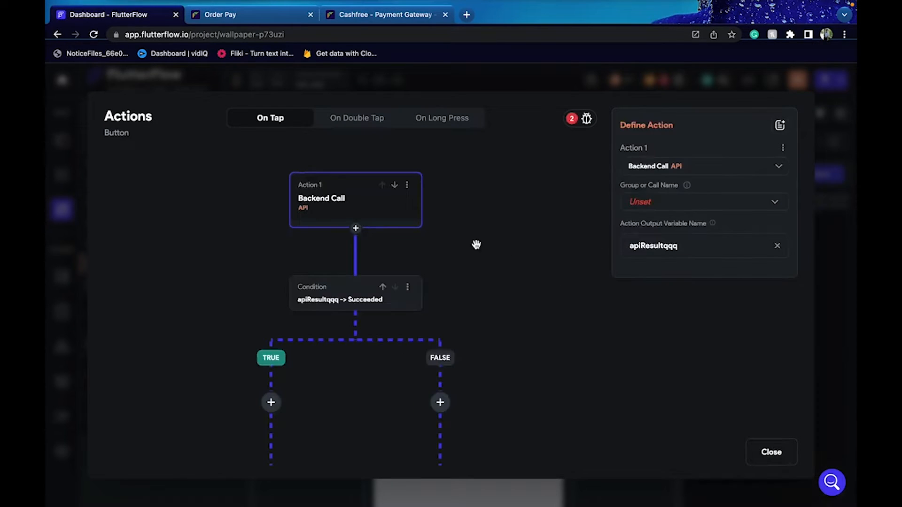
{"action": "left_click", "coordinate": [660, 203]}
{"action": "left_click", "coordinate": [660, 210]}
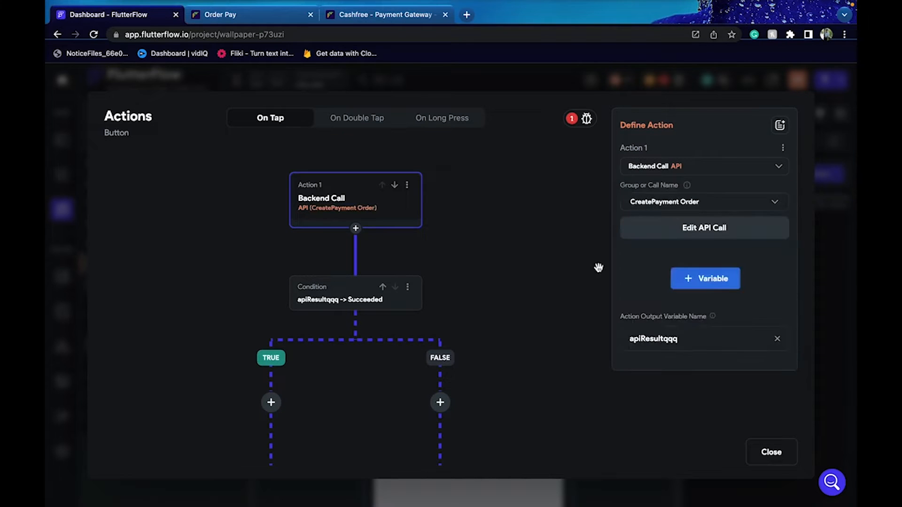
{"action": "left_click", "coordinate": [679, 285]}
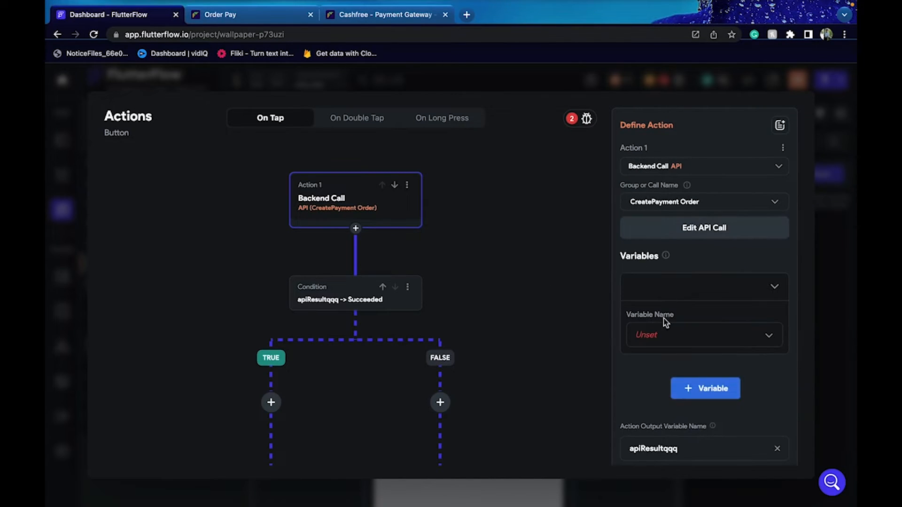
{"action": "left_click", "coordinate": [666, 345]}
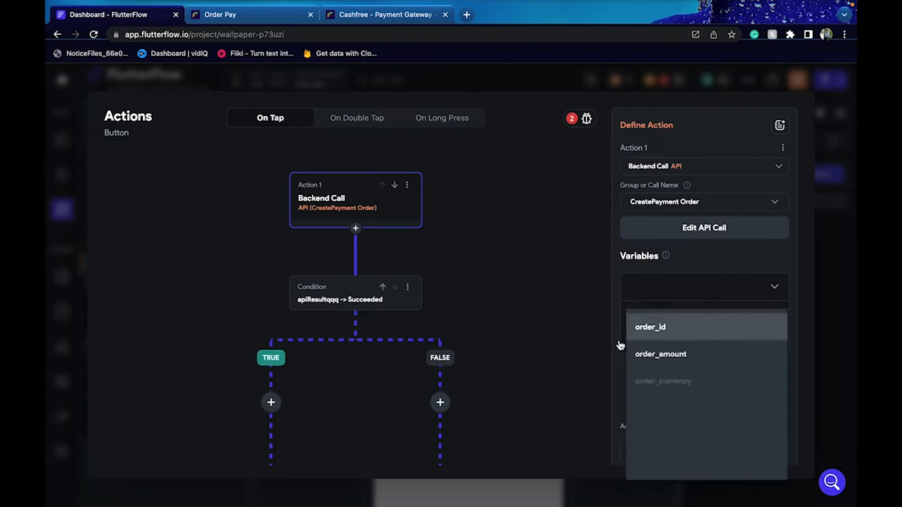
{"action": "left_click", "coordinate": [650, 329]}
Set order_id's value to a Random String with maximum length 10
{"action": "scroll", "coordinate": [650, 329], "scroll_direction": "down", "scroll_amount": 3}
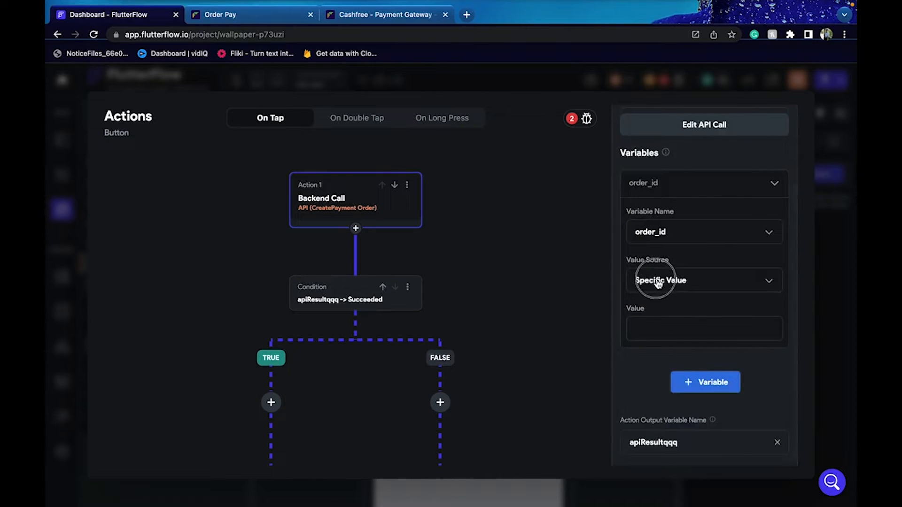
{"action": "left_click", "coordinate": [637, 282]}
{"action": "left_click", "coordinate": [660, 316]}
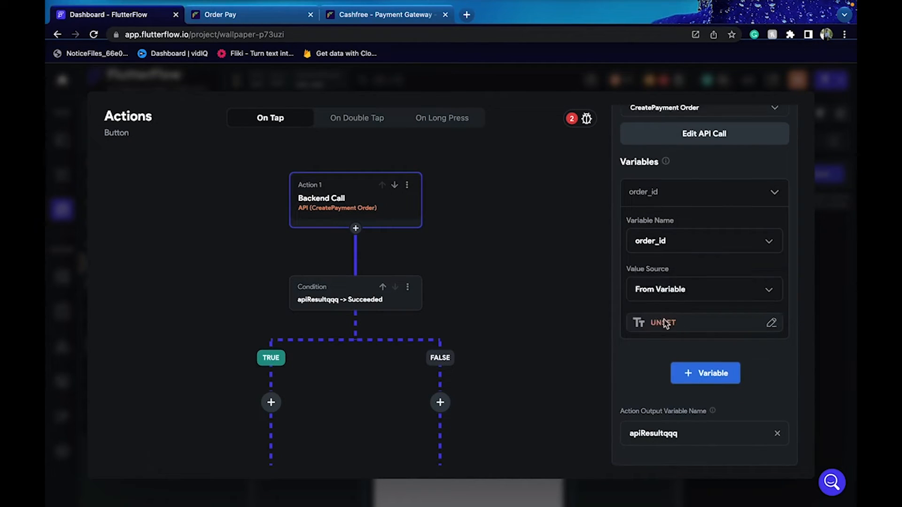
{"action": "left_click", "coordinate": [647, 330]}
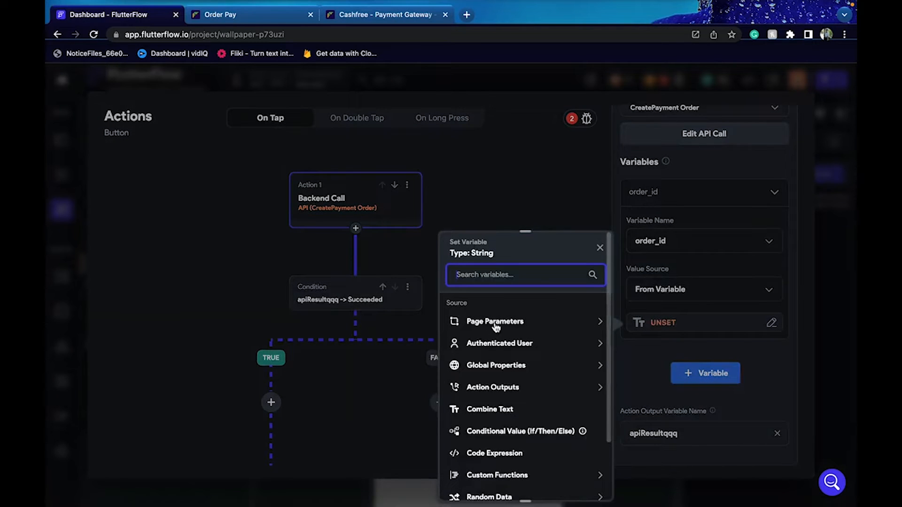
{"action": "scroll", "coordinate": [508, 401], "scroll_direction": "down", "scroll_amount": 3}
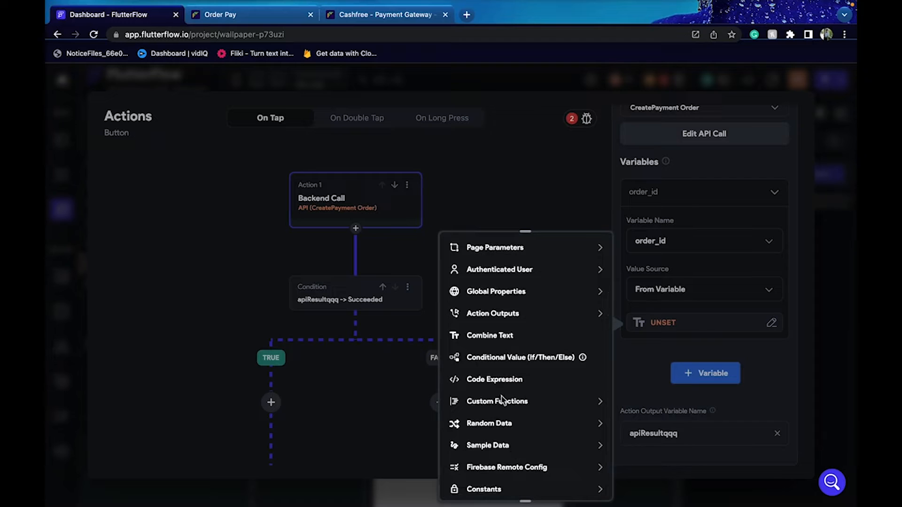
{"action": "left_click", "coordinate": [503, 425]}
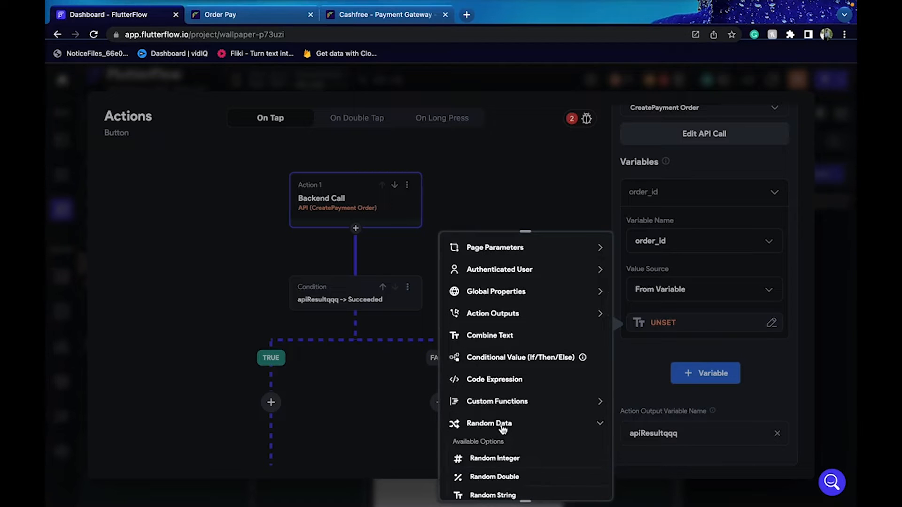
{"action": "scroll", "coordinate": [503, 429], "scroll_direction": "down", "scroll_amount": 2}
{"action": "left_click", "coordinate": [494, 418]}
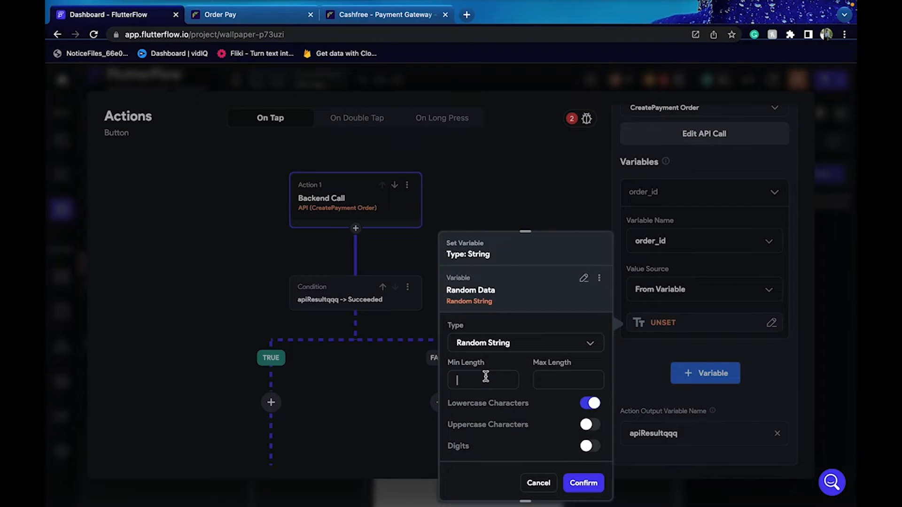
{"action": "left_click", "coordinate": [540, 381]}
{"action": "scroll", "coordinate": [543, 432], "scroll_direction": "down", "scroll_amount": 1}
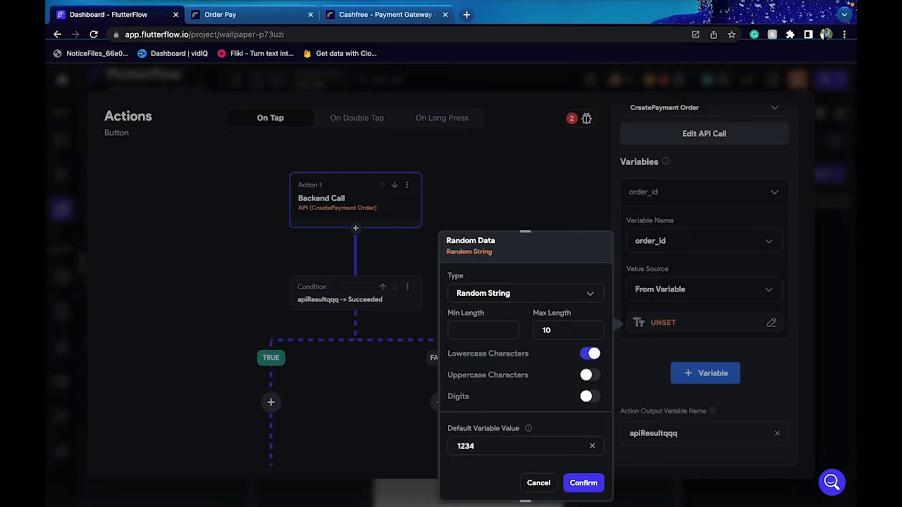
{"action": "left_click", "coordinate": [584, 483]}
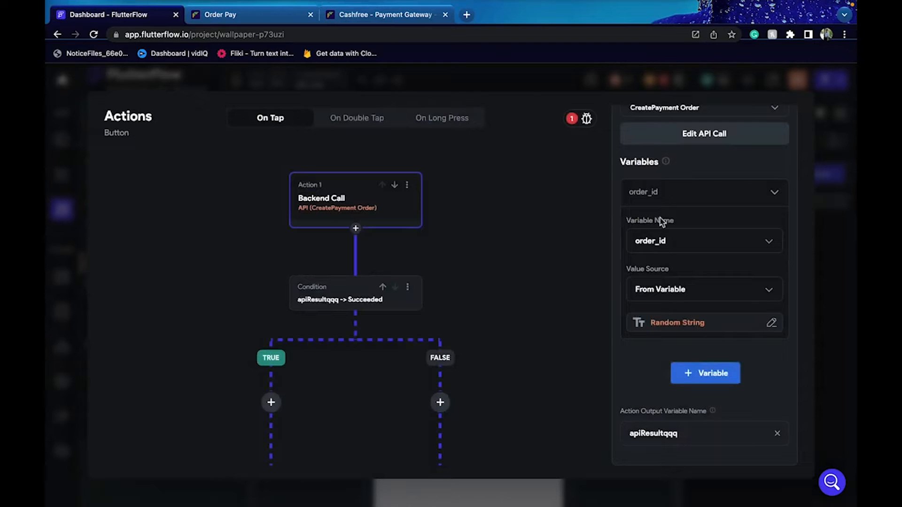
{"action": "left_click", "coordinate": [708, 373]}
{"action": "scroll", "coordinate": [675, 392], "scroll_direction": "down", "scroll_amount": 2}
Pass order_amount to the CreatePayment Order call as the fixed value 58
{"action": "left_click", "coordinate": [641, 320]}
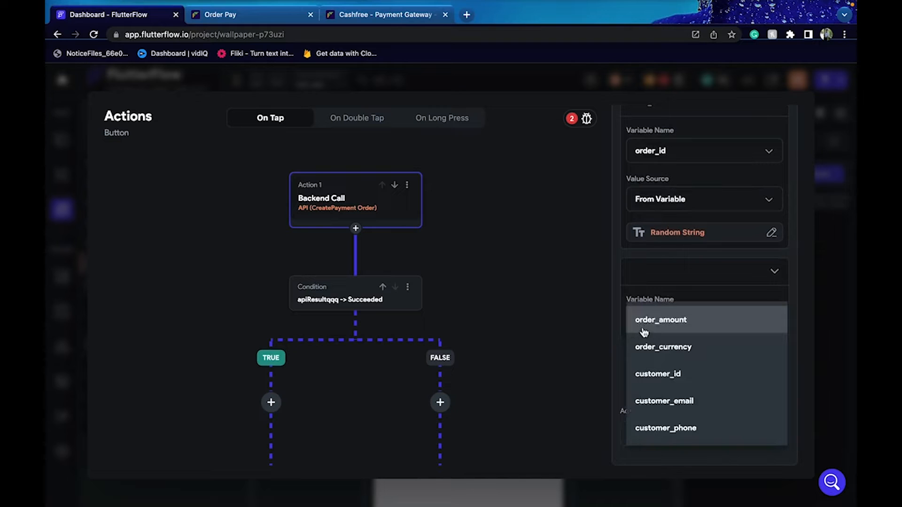
{"action": "left_click", "coordinate": [643, 332]}
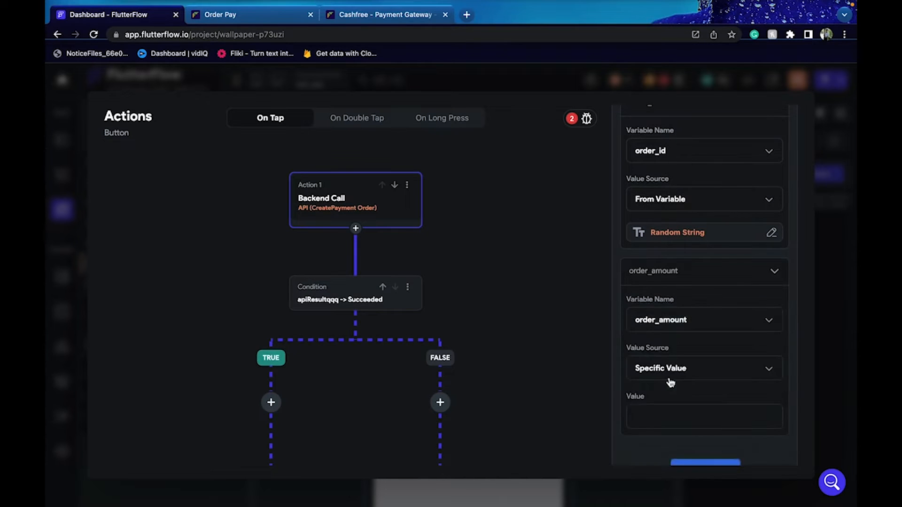
{"action": "scroll", "coordinate": [670, 383], "scroll_direction": "down", "scroll_amount": 1}
{"action": "left_click", "coordinate": [668, 366]}
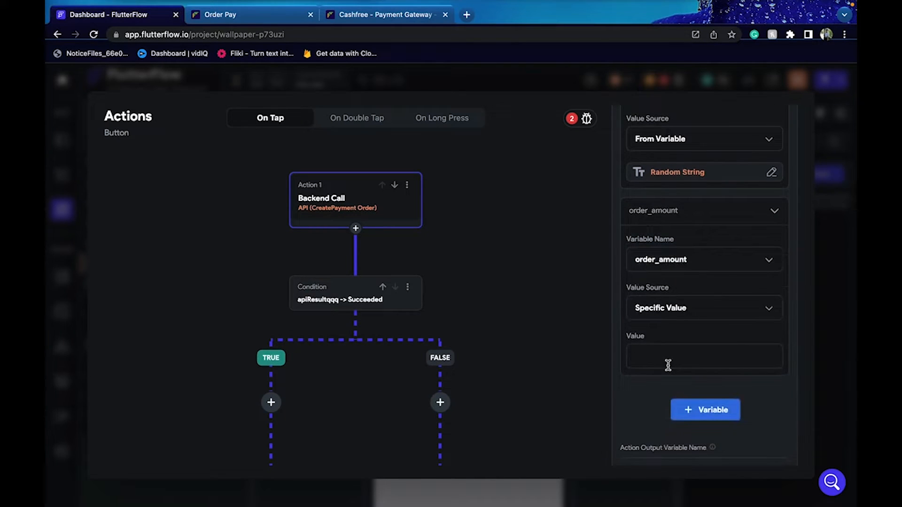
{"action": "type", "text": "58"}
Add the order_currency variable with the fixed value INF
{"action": "left_click", "coordinate": [686, 410]}
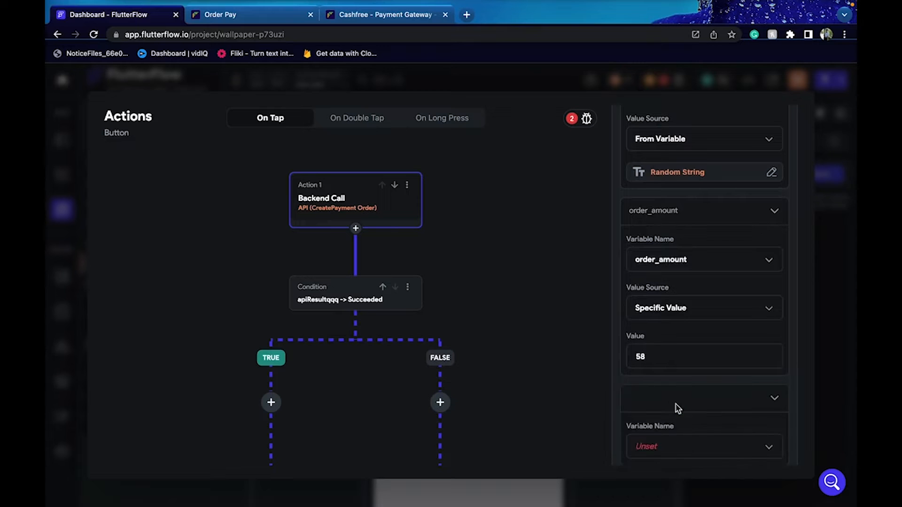
{"action": "scroll", "coordinate": [678, 408], "scroll_direction": "down", "scroll_amount": 1}
{"action": "scroll", "coordinate": [677, 408], "scroll_direction": "down", "scroll_amount": 1}
{"action": "left_click", "coordinate": [646, 329]}
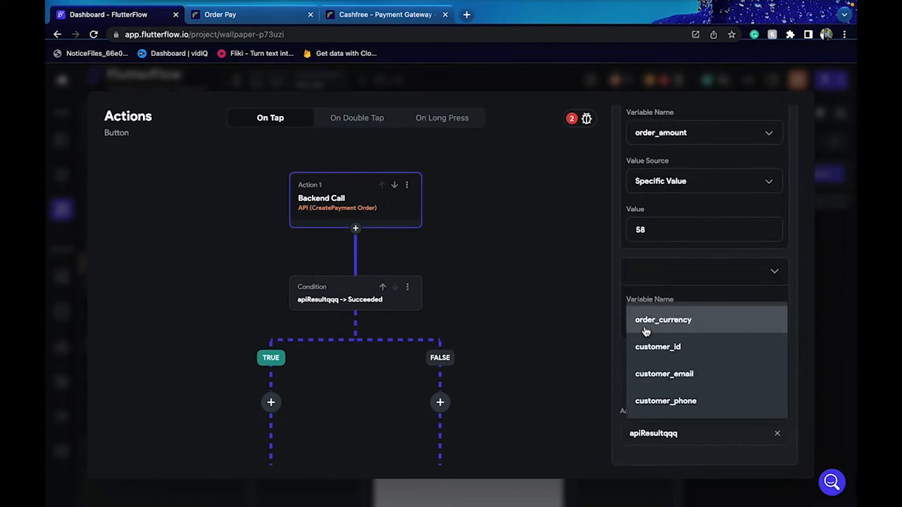
{"action": "left_click", "coordinate": [645, 332]}
{"action": "left_click", "coordinate": [670, 417]}
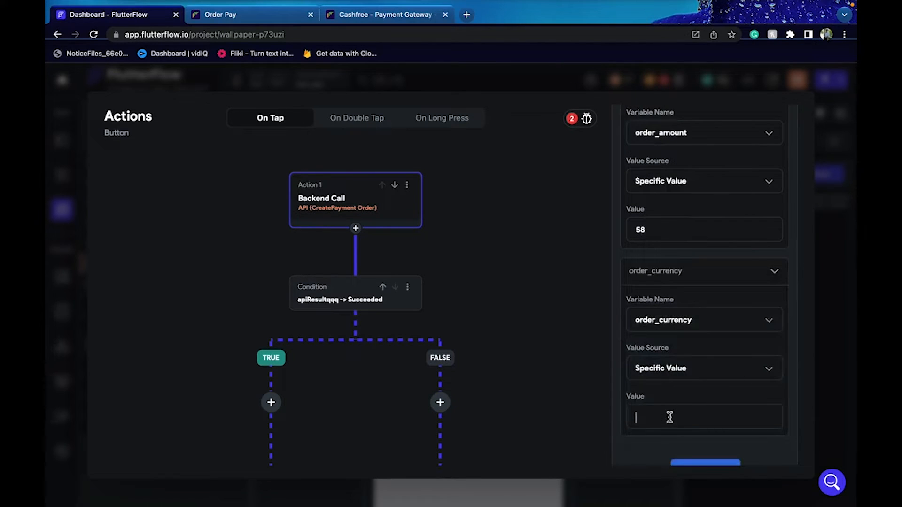
{"action": "type", "text": "INF"}
{"action": "scroll", "coordinate": [681, 428], "scroll_direction": "down", "scroll_amount": 2}
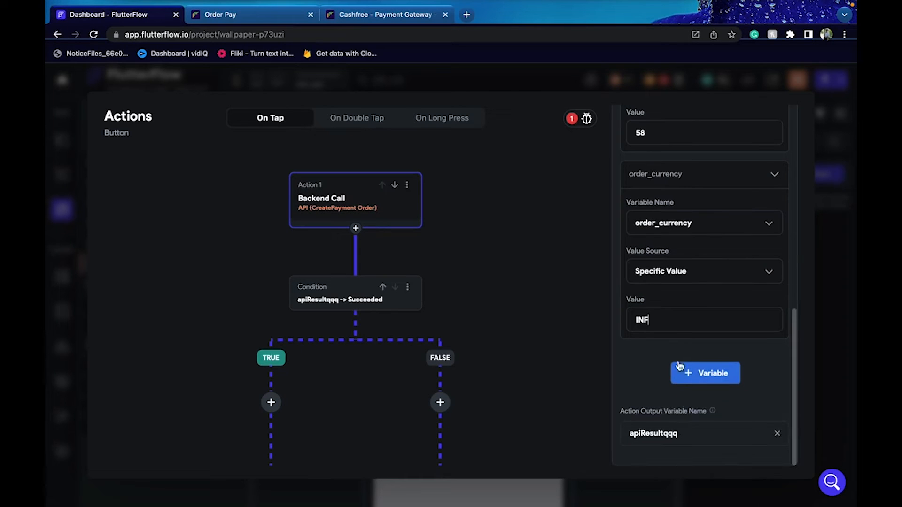
Add the customer_id variable to the call
{"action": "left_click", "coordinate": [699, 381]}
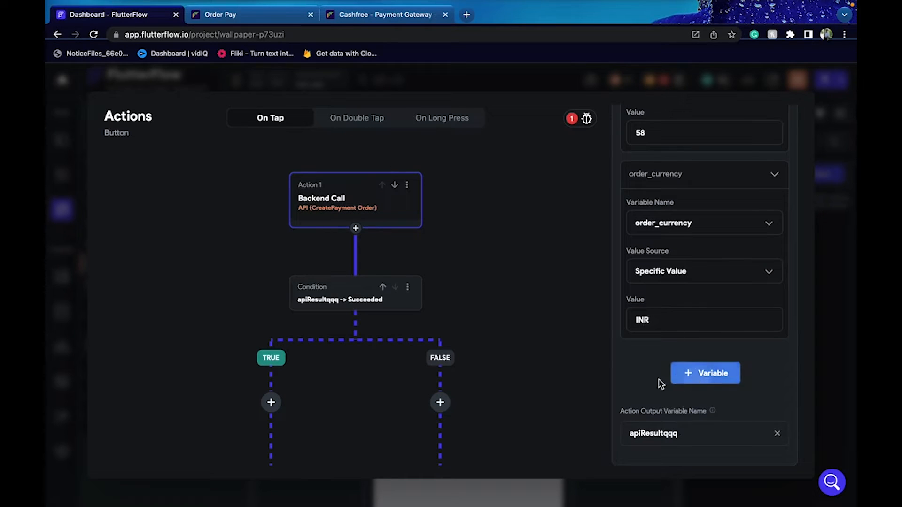
{"action": "scroll", "coordinate": [660, 383], "scroll_direction": "down", "scroll_amount": 2}
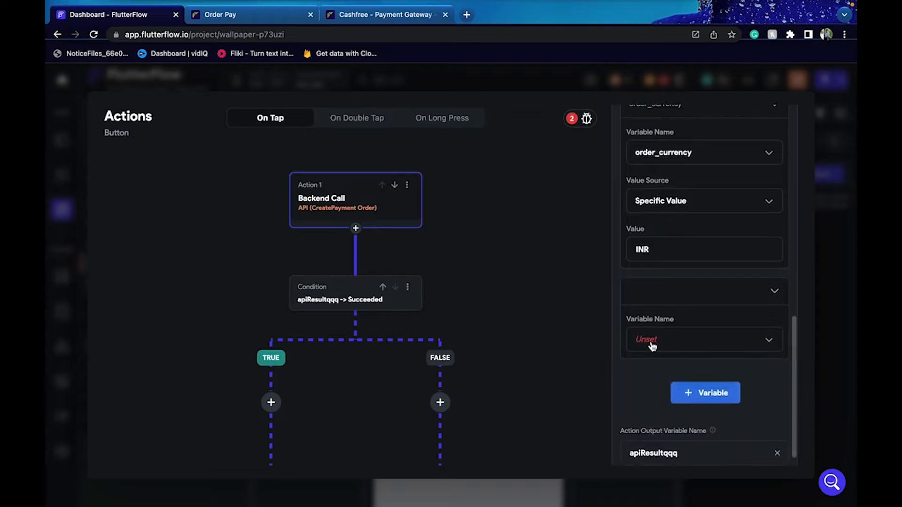
{"action": "left_click", "coordinate": [652, 350]}
{"action": "left_click", "coordinate": [652, 345]}
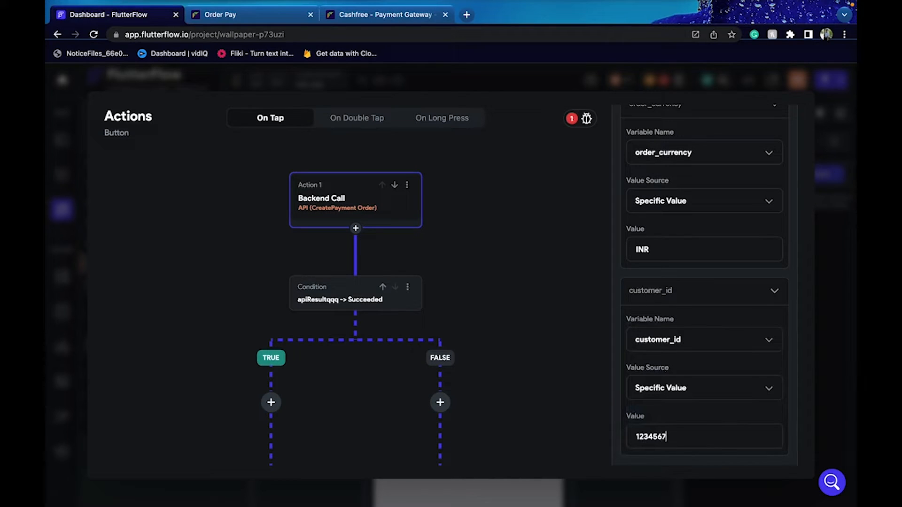
{"action": "scroll", "coordinate": [705, 376], "scroll_direction": "down", "scroll_amount": 3}
Add customer_email, taking its value from the logged-in user's Email
{"action": "left_click", "coordinate": [677, 374]}
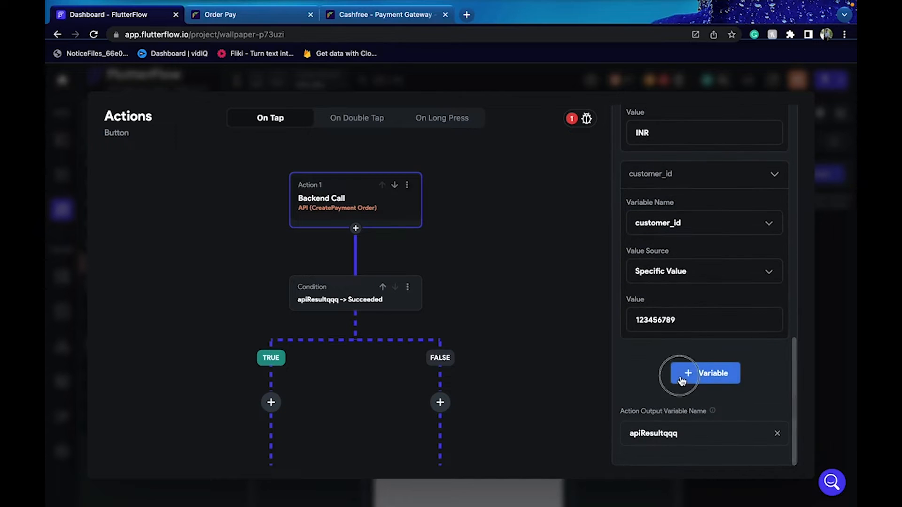
{"action": "left_click", "coordinate": [657, 419]}
{"action": "left_click", "coordinate": [658, 412]}
{"action": "scroll", "coordinate": [656, 409], "scroll_direction": "down", "scroll_amount": 2}
{"action": "scroll", "coordinate": [655, 396], "scroll_direction": "down", "scroll_amount": 2}
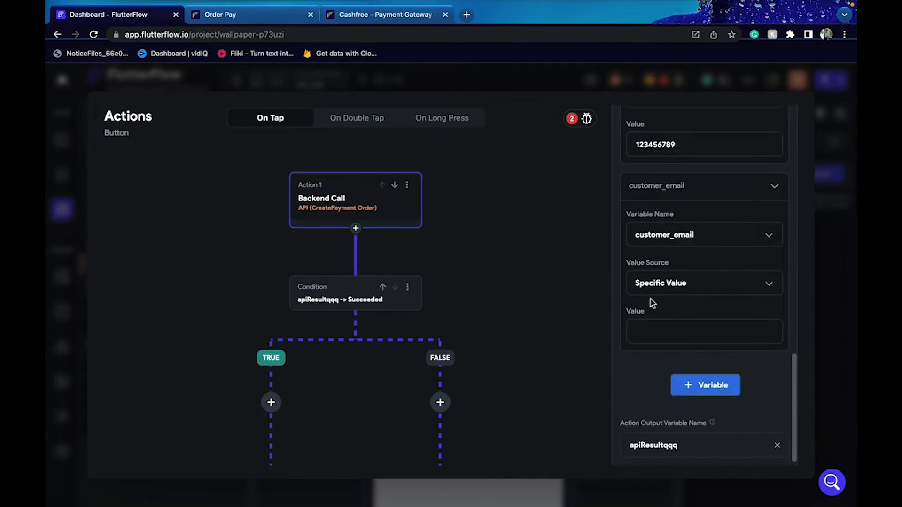
{"action": "left_click", "coordinate": [659, 292]}
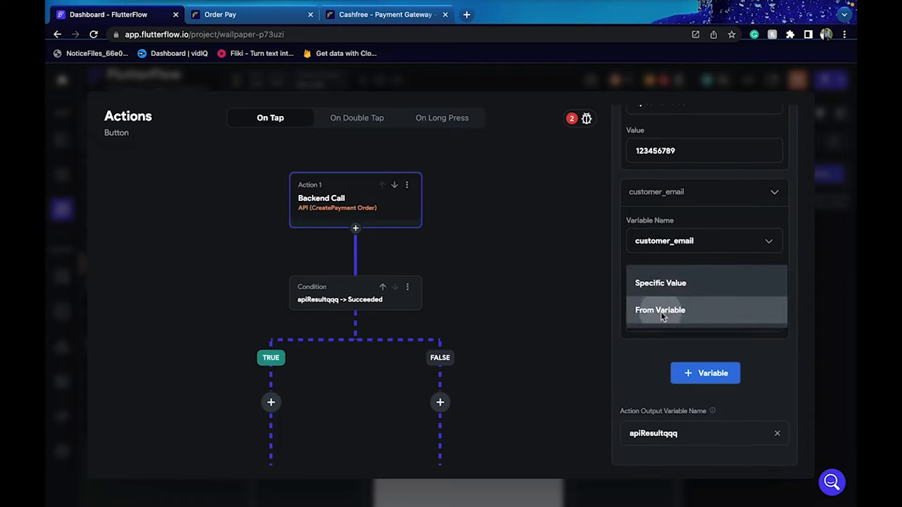
{"action": "left_click", "coordinate": [662, 314]}
{"action": "left_click", "coordinate": [702, 332]}
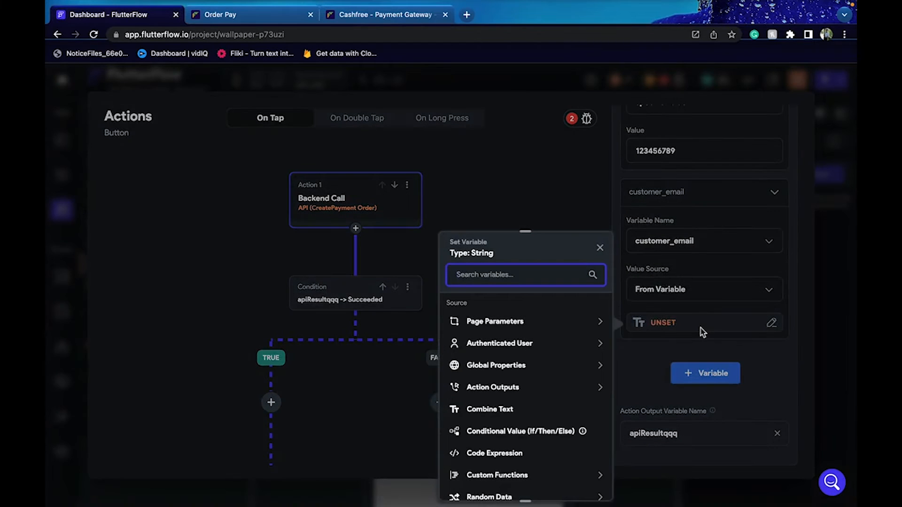
{"action": "left_click", "coordinate": [517, 343]}
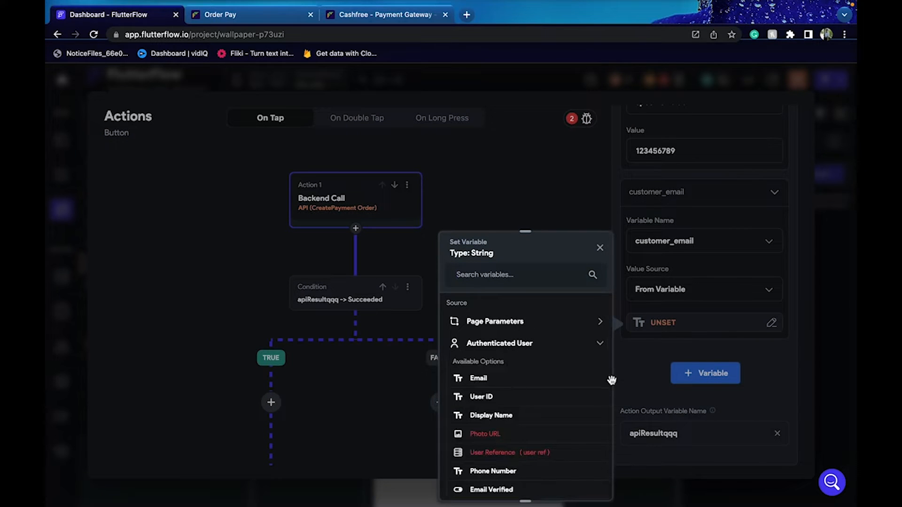
{"action": "left_click", "coordinate": [561, 379]}
Add customer_phone with a fixed value and close the action flow editor
{"action": "left_click", "coordinate": [703, 380]}
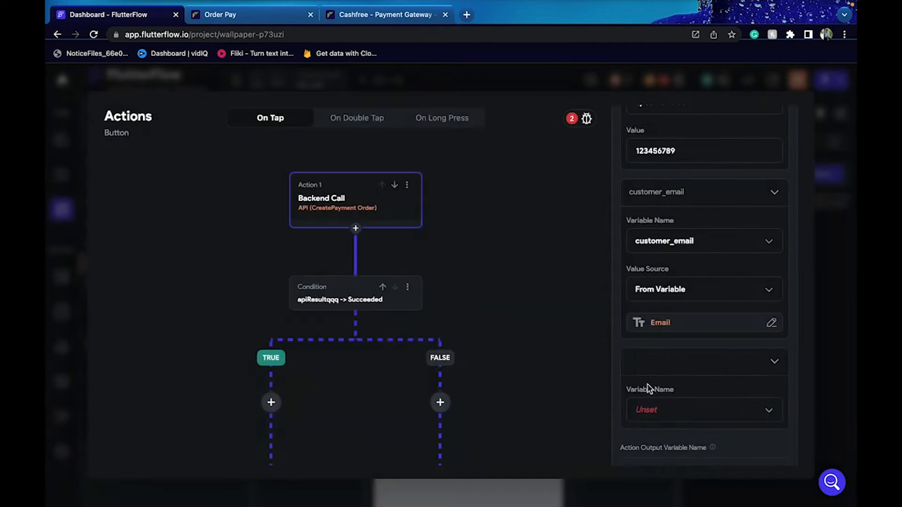
{"action": "left_click", "coordinate": [655, 411]}
{"action": "left_click", "coordinate": [669, 409]}
{"action": "scroll", "coordinate": [669, 403], "scroll_direction": "down", "scroll_amount": 3}
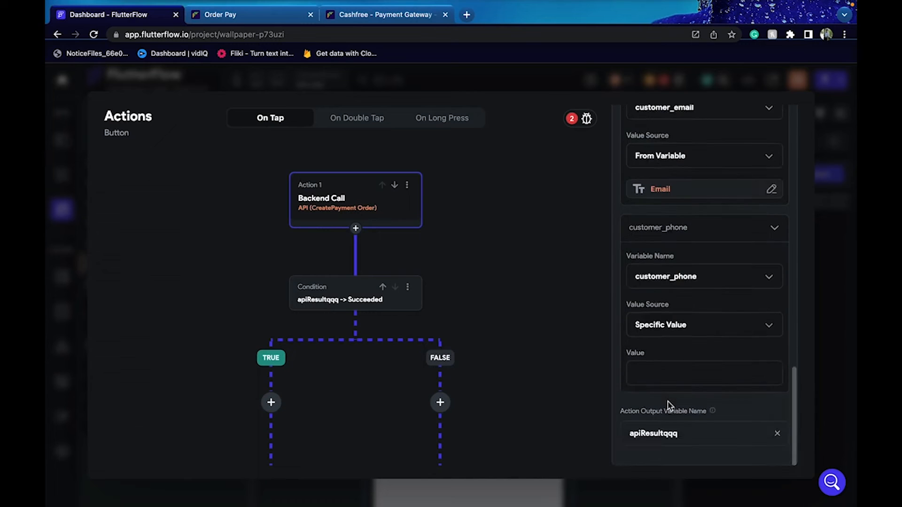
{"action": "left_click", "coordinate": [660, 385]}
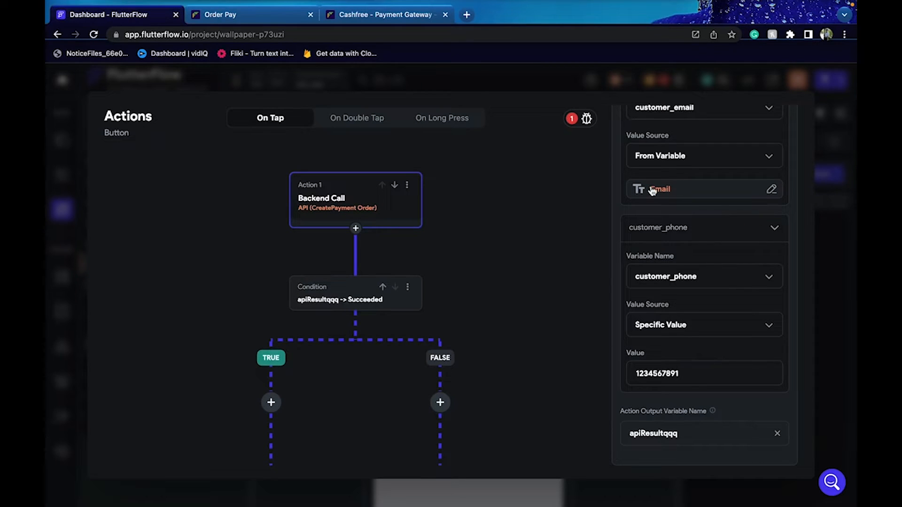
{"action": "left_click", "coordinate": [853, 255]}
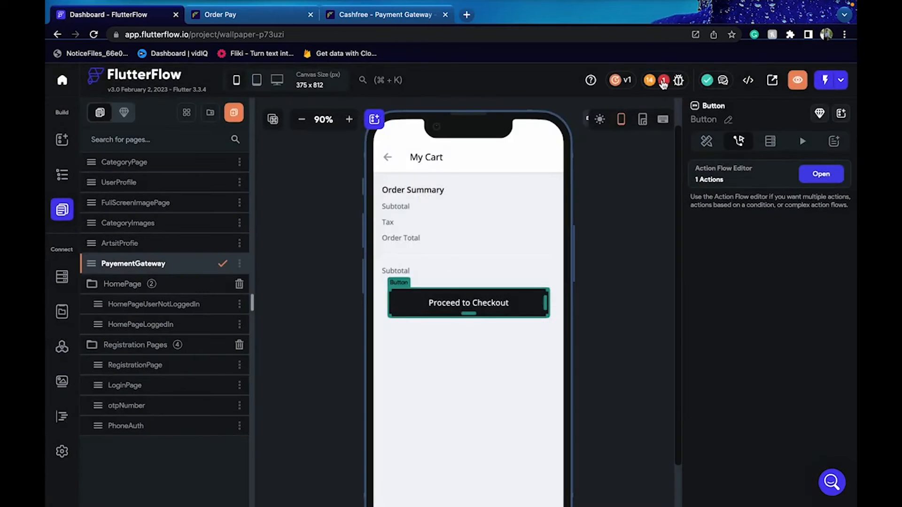
Run a test request of the CreatePayment Order call under Response & Test
{"action": "left_click", "coordinate": [663, 81]}
{"action": "left_click", "coordinate": [642, 288]}
{"action": "left_click", "coordinate": [63, 348]}
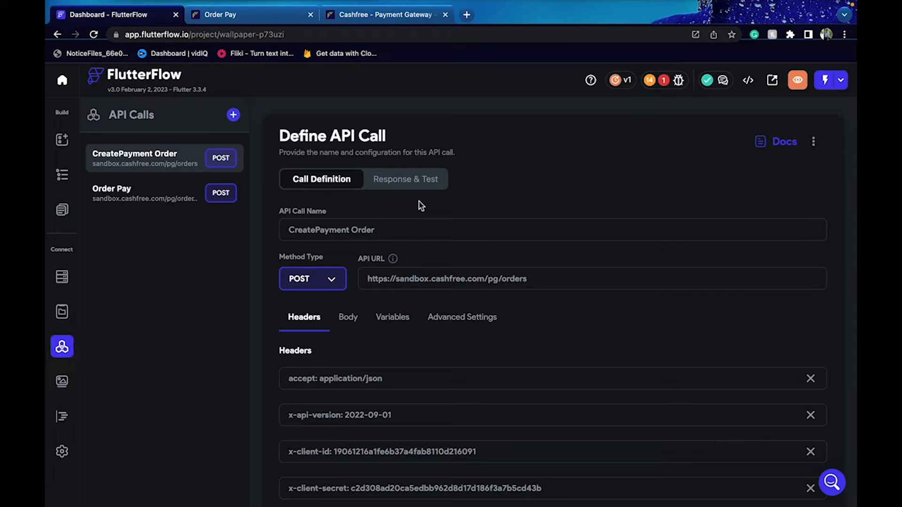
{"action": "left_click", "coordinate": [418, 181]}
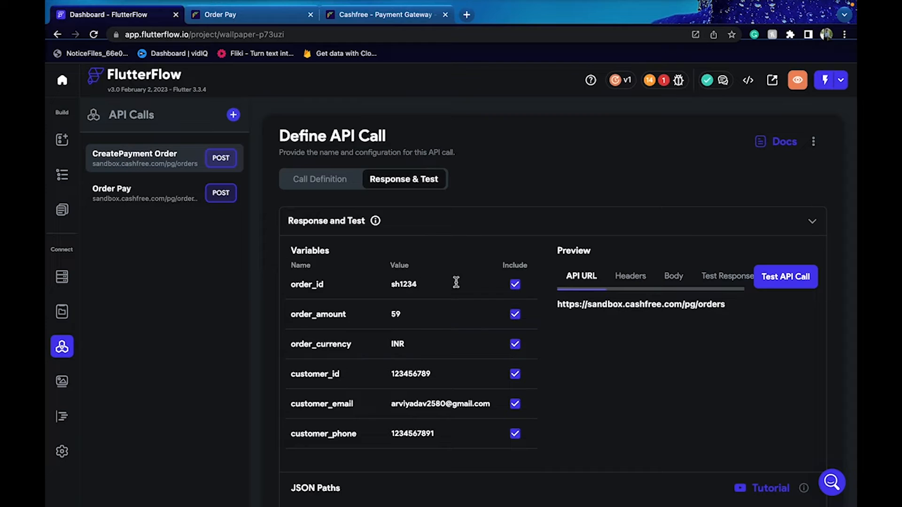
{"action": "left_click", "coordinate": [783, 292]}
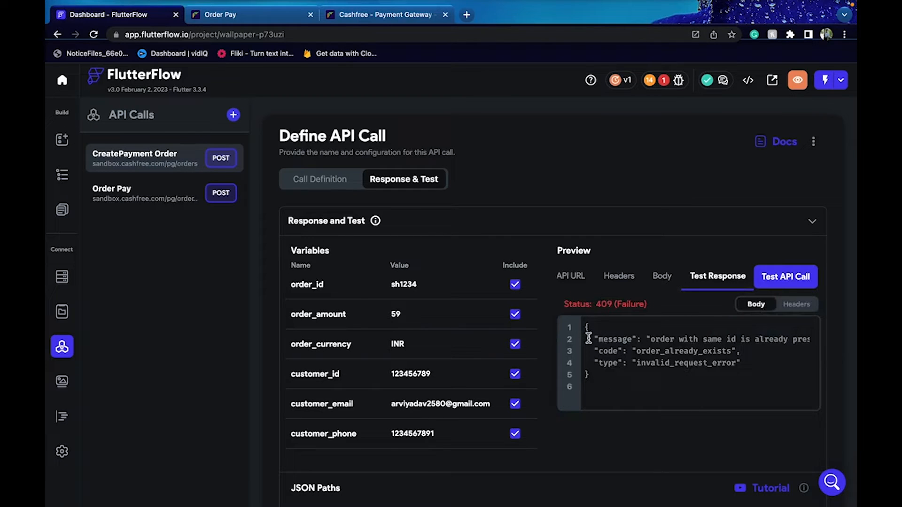
{"action": "left_click_drag", "start_coordinate": [586, 326], "coordinate": [590, 379]}
Select the recommended JSON paths $.message, $.code and $.type
{"action": "scroll", "coordinate": [502, 320], "scroll_direction": "down", "scroll_amount": 5}
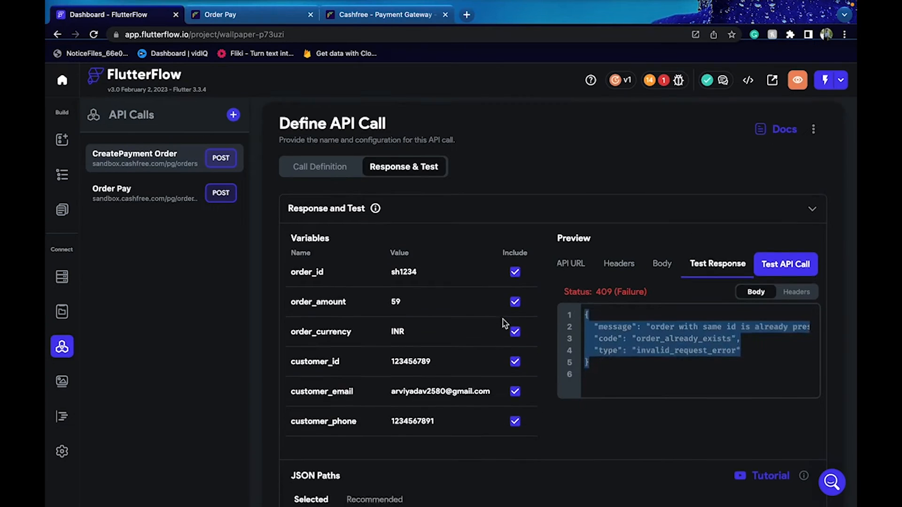
{"action": "left_click", "coordinate": [381, 287]}
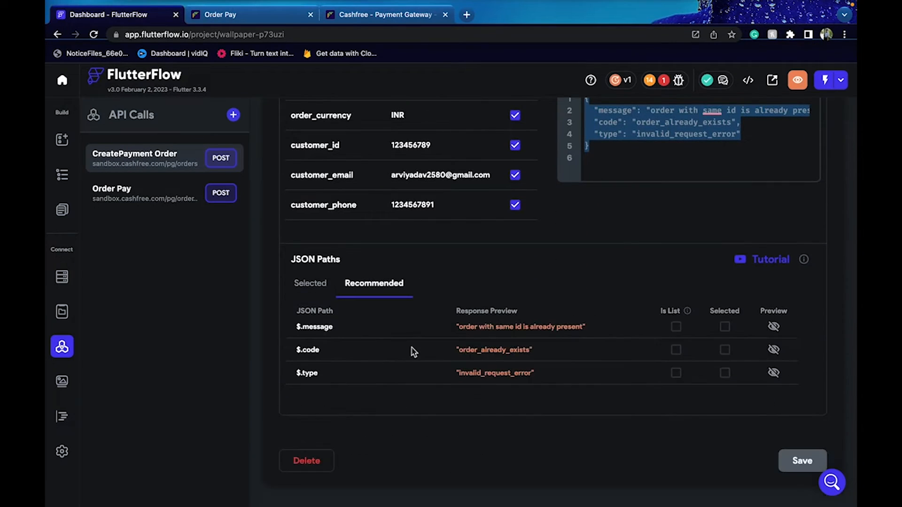
{"action": "left_click", "coordinate": [725, 327]}
{"action": "left_click", "coordinate": [725, 349]}
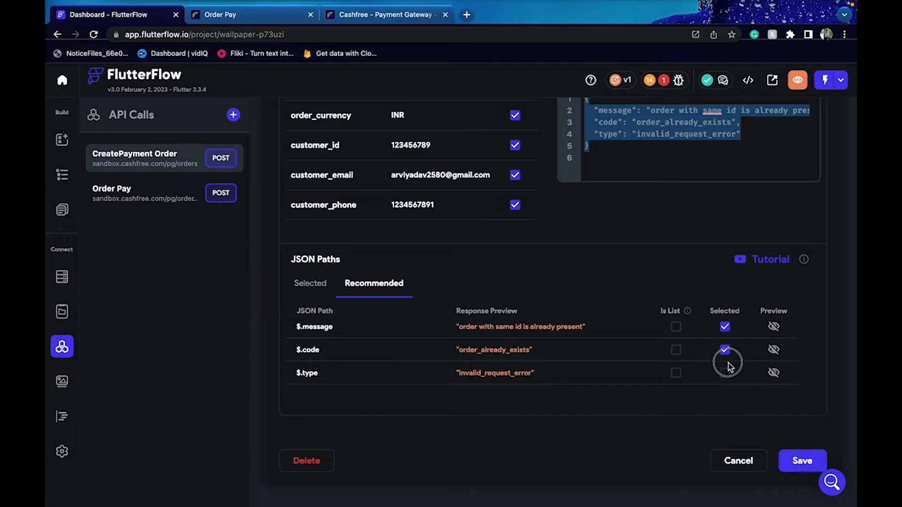
{"action": "left_click", "coordinate": [725, 374]}
{"action": "left_click", "coordinate": [328, 289]}
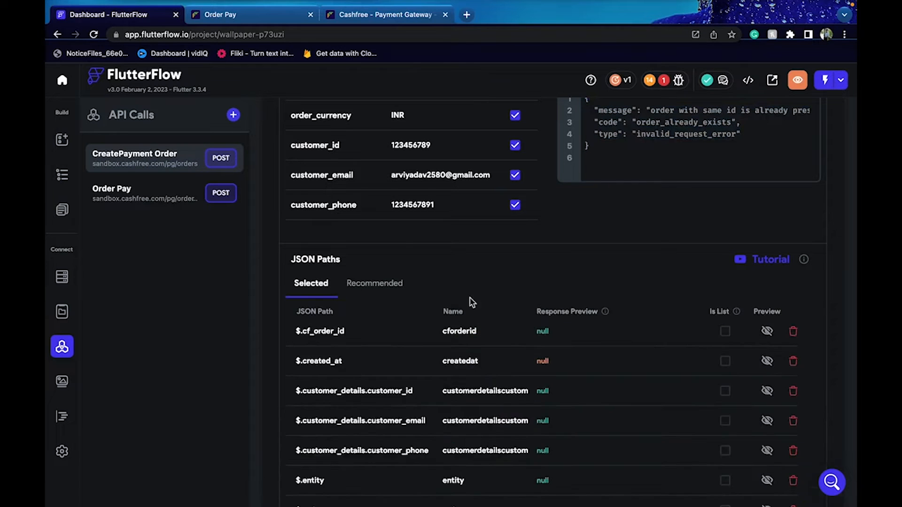
{"action": "scroll", "coordinate": [508, 301], "scroll_direction": "down", "scroll_amount": 5}
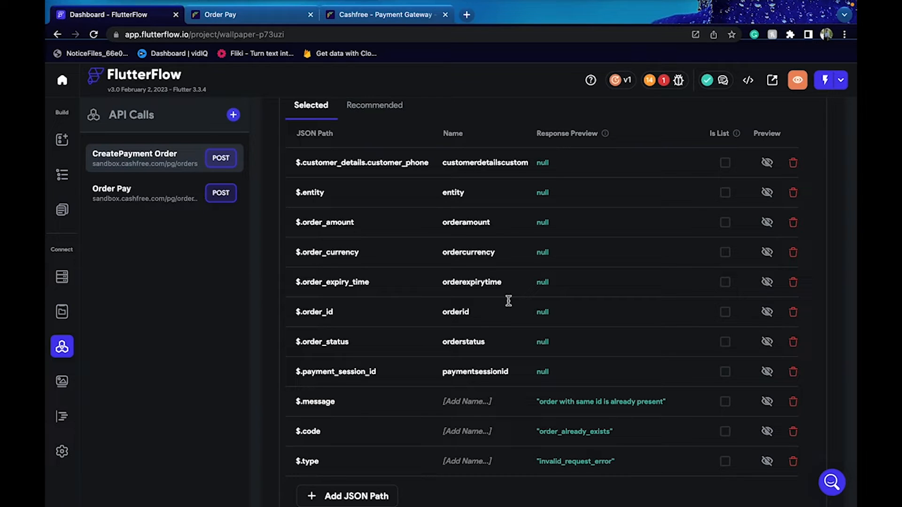
Name the paths messageError, errorCode and errorType, save, then open Order Pay
{"action": "left_click", "coordinate": [477, 402]}
{"action": "type", "text": "messageError"}
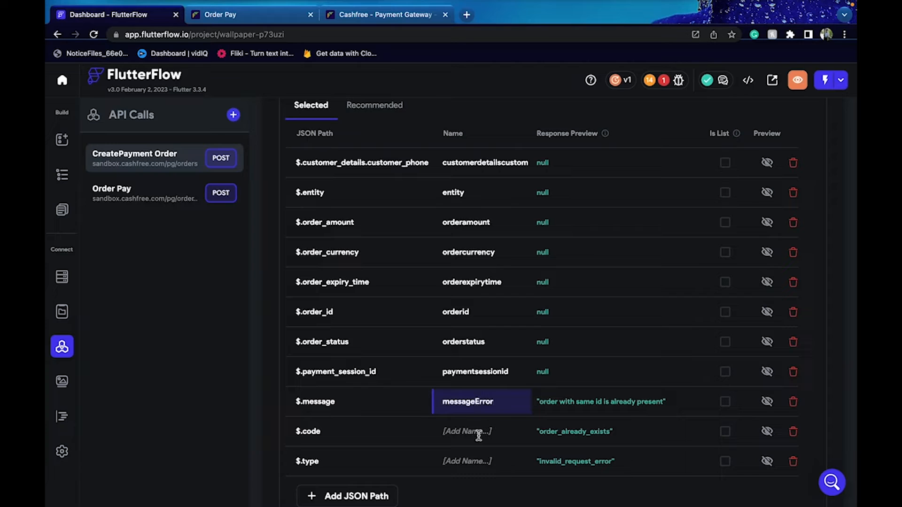
{"action": "left_click", "coordinate": [478, 436]}
{"action": "type", "text": "errorCode"}
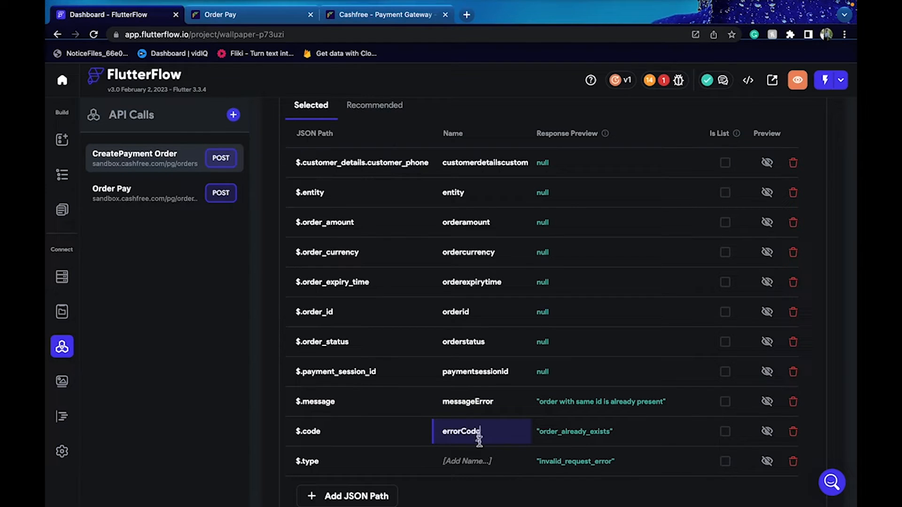
{"action": "left_click", "coordinate": [486, 468]}
{"action": "type", "text": "err"}
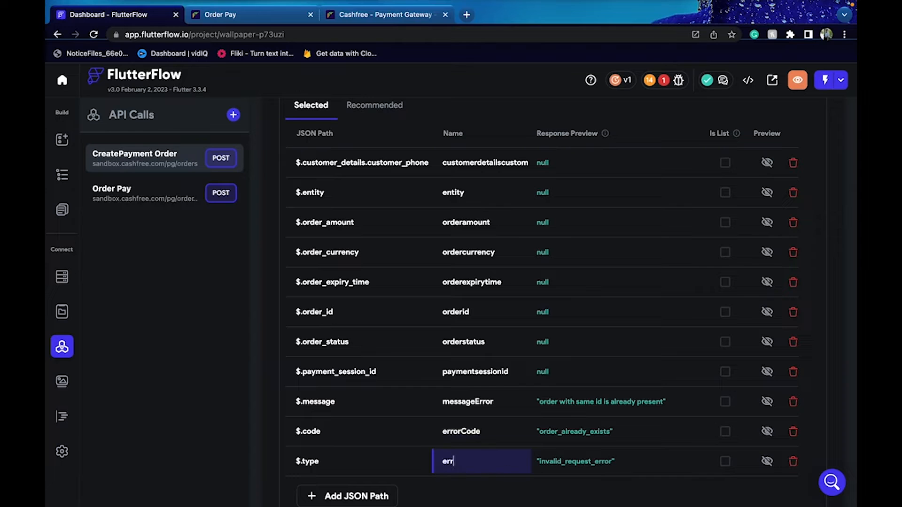
{"action": "type", "text": "orType"}
{"action": "scroll", "coordinate": [621, 439], "scroll_direction": "down", "scroll_amount": 3}
{"action": "left_click", "coordinate": [801, 455]}
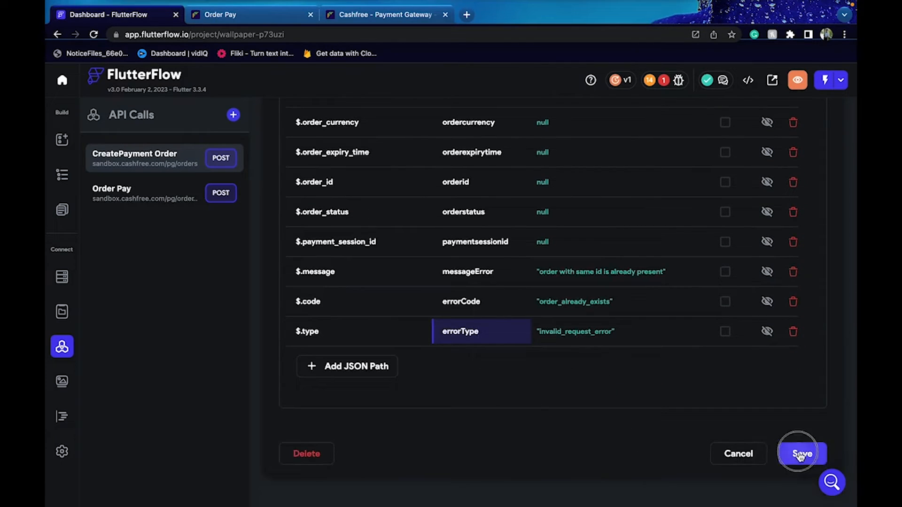
{"action": "left_click", "coordinate": [172, 192]}
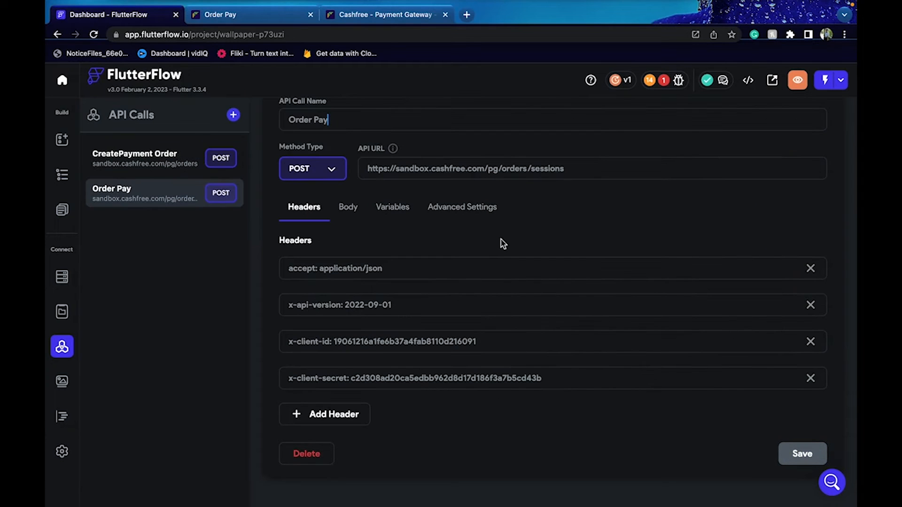
Test Order Pay, rerunning with a shortened payment_session_id to get an error response
{"action": "scroll", "coordinate": [379, 150], "scroll_direction": "up", "scroll_amount": 2}
{"action": "left_click", "coordinate": [409, 128]}
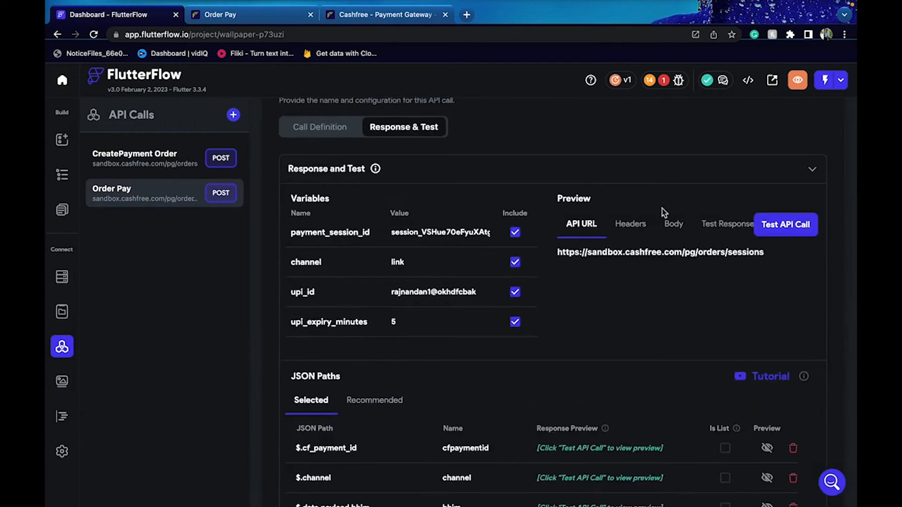
{"action": "left_click", "coordinate": [782, 232]}
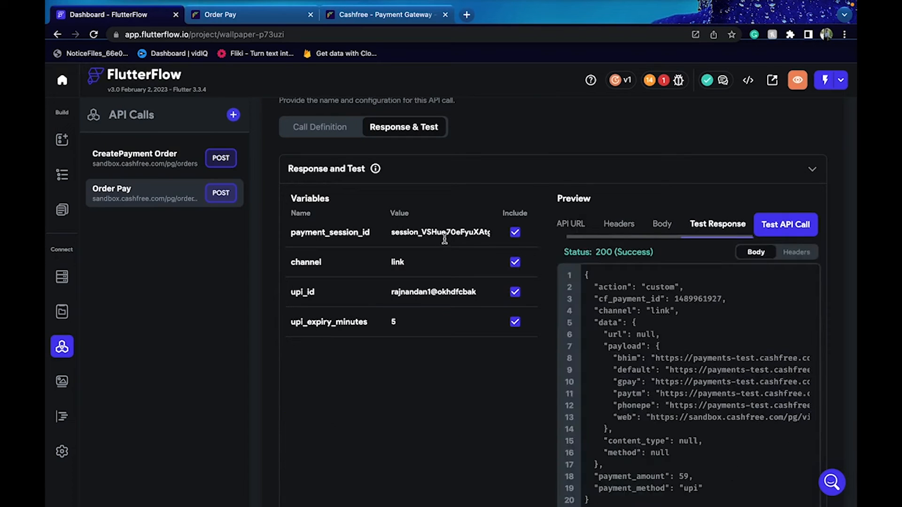
{"action": "left_click", "coordinate": [475, 234]}
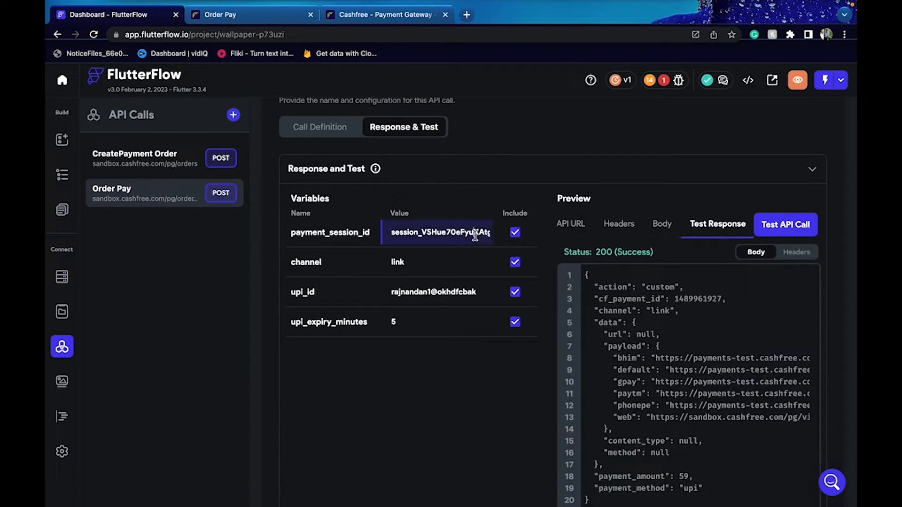
{"action": "key", "text": "BackSpace"}
{"action": "key", "text": "BackSpace"}
{"action": "key", "text": "BackSpace"}
{"action": "left_click", "coordinate": [786, 225]}
{"action": "scroll", "coordinate": [686, 377], "scroll_direction": "down", "scroll_amount": 2}
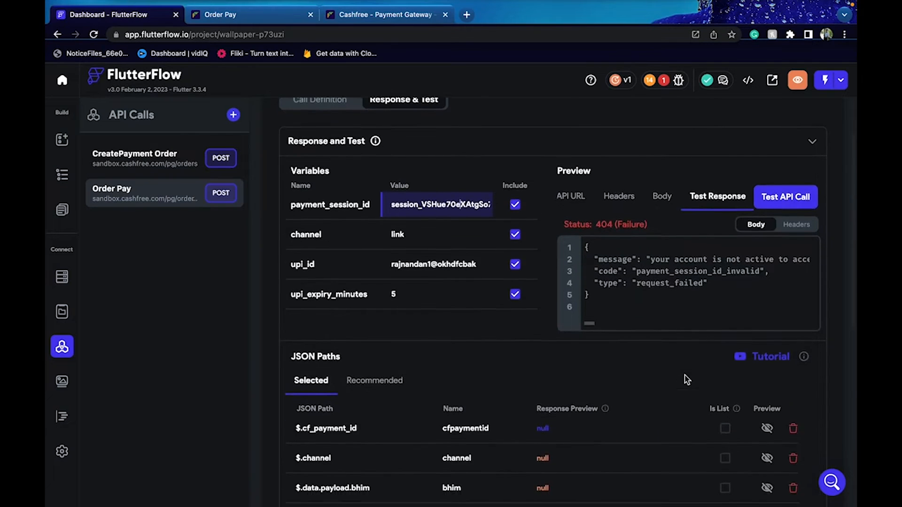
Select the recommended JSON paths $.message, $.code and $.type
{"action": "left_click", "coordinate": [376, 348]}
{"action": "scroll", "coordinate": [621, 371], "scroll_direction": "down", "scroll_amount": 1}
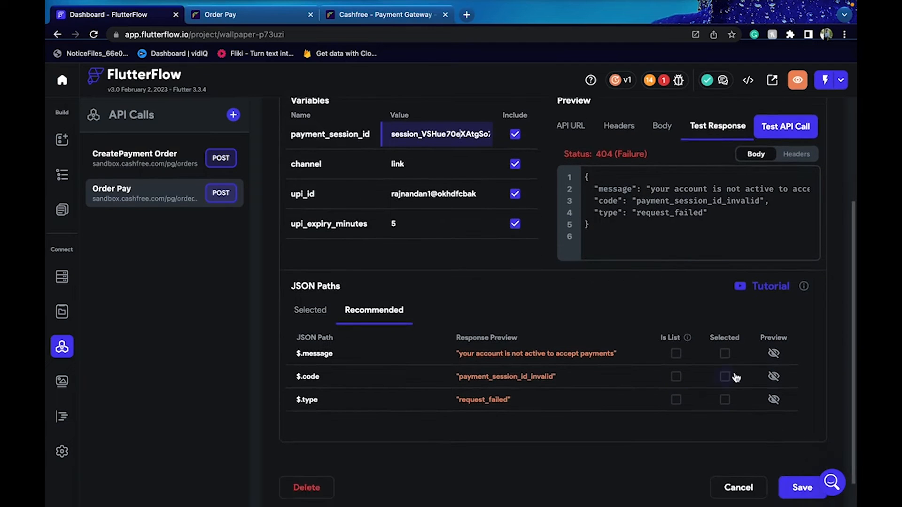
{"action": "left_click", "coordinate": [726, 353]}
{"action": "left_click", "coordinate": [725, 377]}
{"action": "left_click", "coordinate": [725, 400]}
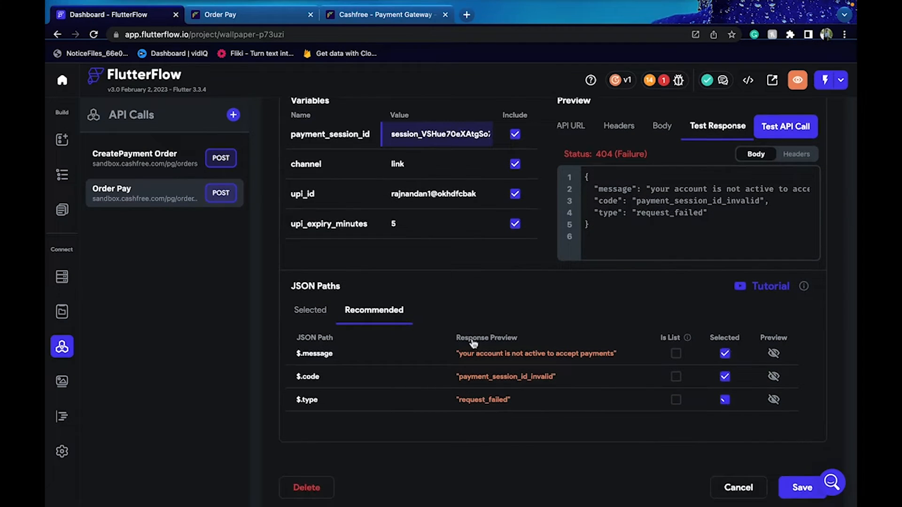
{"action": "left_click", "coordinate": [311, 312]}
{"action": "scroll", "coordinate": [427, 341], "scroll_direction": "down", "scroll_amount": 8}
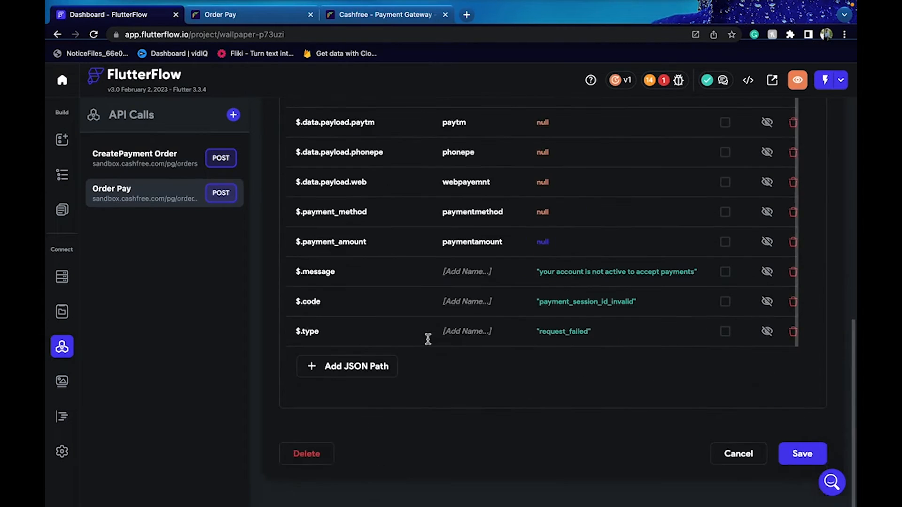
Name the paths messageError, ErrorCode and ErrorType and save Order Pay
{"action": "left_click", "coordinate": [469, 273]}
{"action": "type", "text": "messageError"}
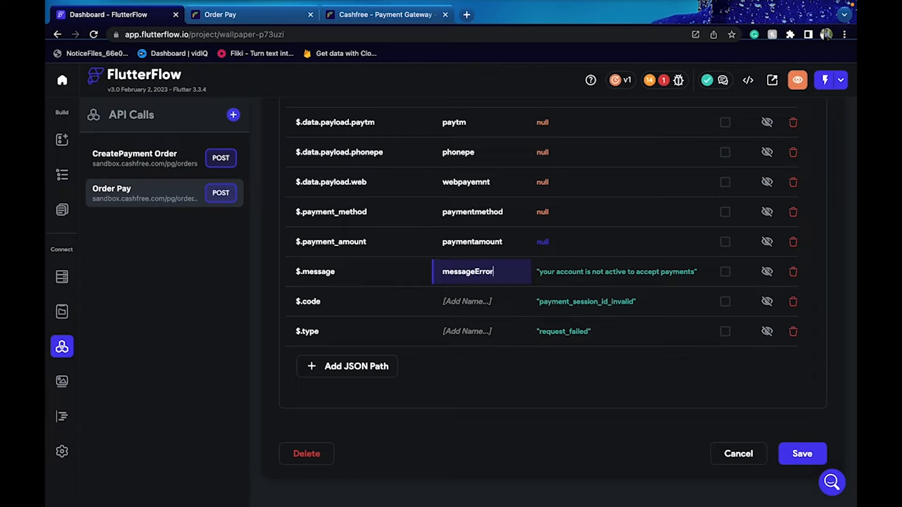
{"action": "left_click", "coordinate": [469, 302]}
{"action": "type", "text": "ErrorCode"}
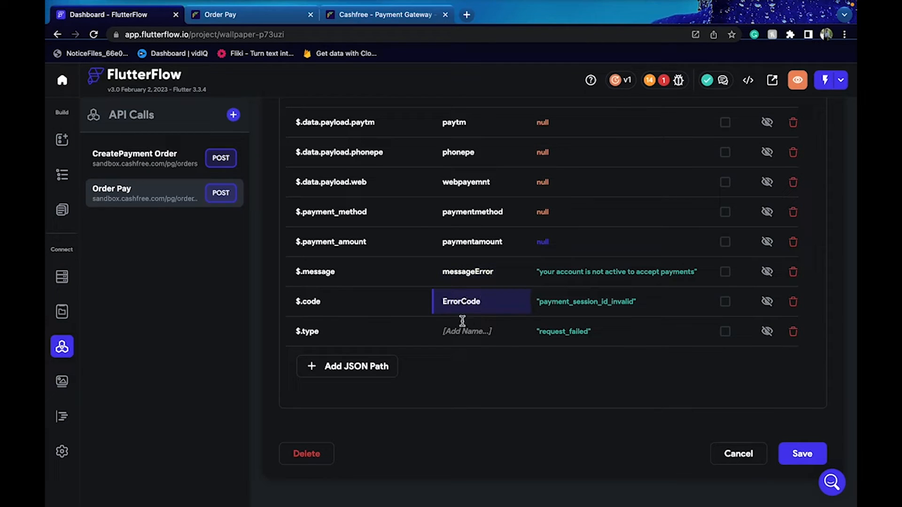
{"action": "left_click", "coordinate": [463, 331]}
{"action": "type", "text": "ErrorType"}
{"action": "left_click", "coordinate": [805, 448]}
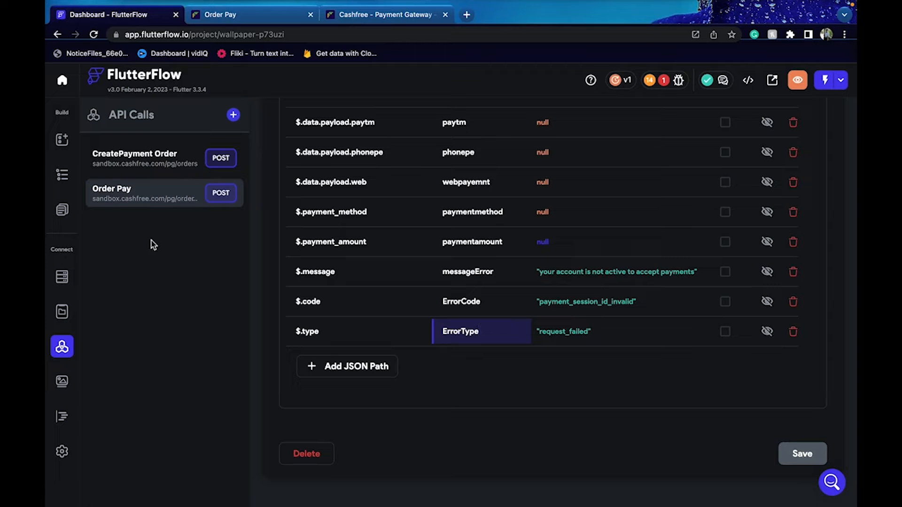
Add a Show Snack Bar action to the button's FALSE branch
{"action": "left_click", "coordinate": [62, 140]}
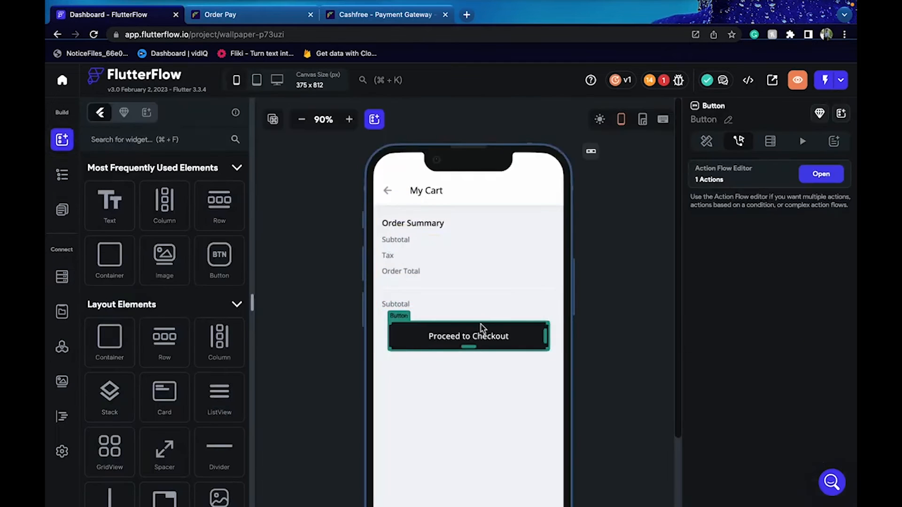
{"action": "left_click", "coordinate": [820, 174]}
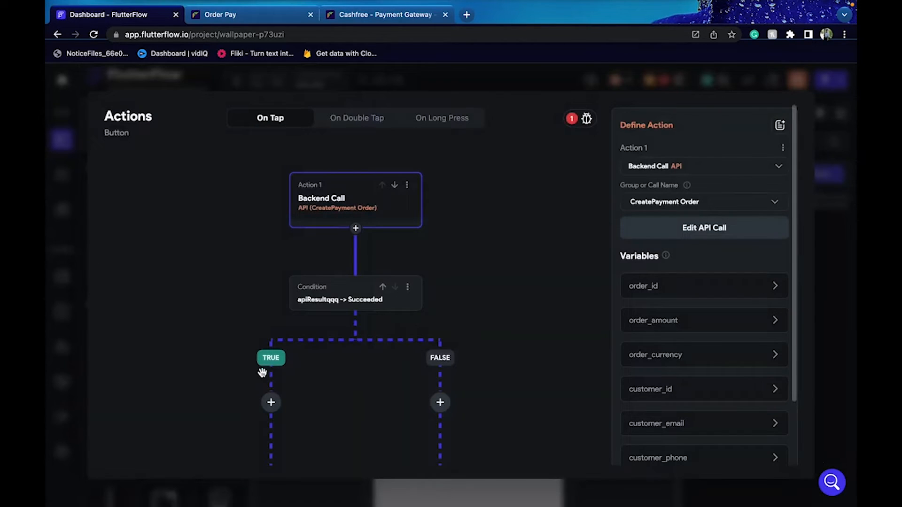
{"action": "scroll", "coordinate": [385, 360], "scroll_direction": "down", "scroll_amount": 3}
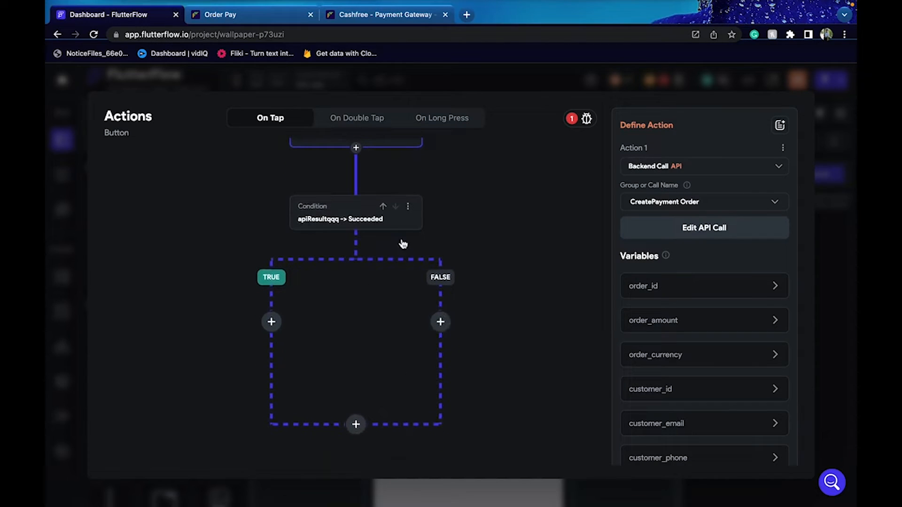
{"action": "left_click", "coordinate": [440, 322]}
{"action": "left_click", "coordinate": [449, 351]}
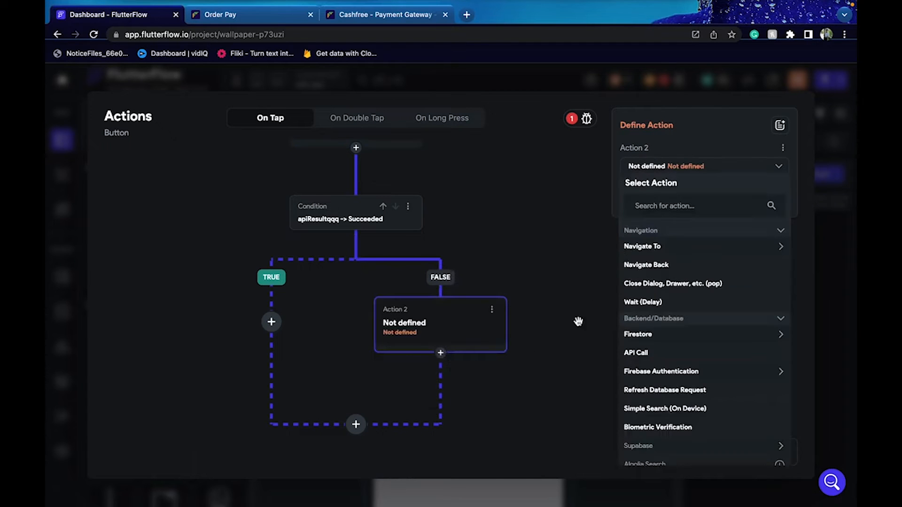
{"action": "left_click", "coordinate": [639, 209]}
{"action": "type", "text": "snac"}
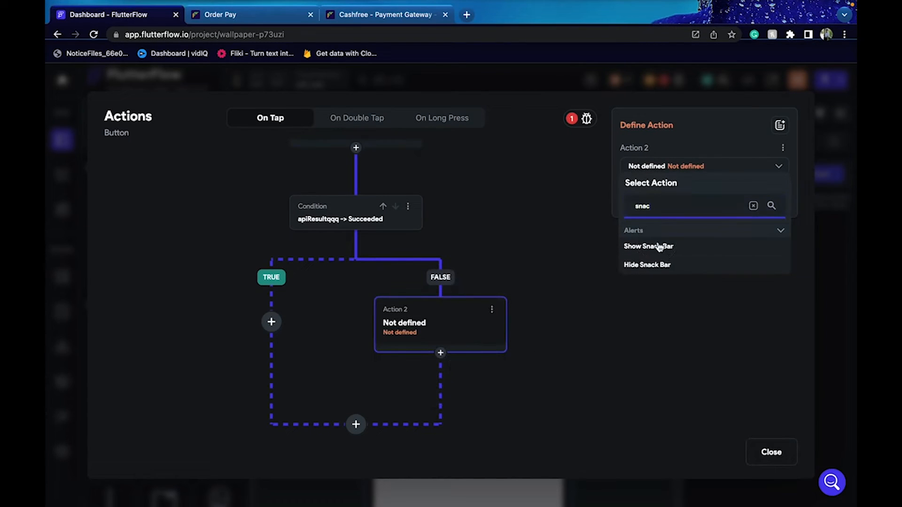
{"action": "left_click", "coordinate": [660, 248]}
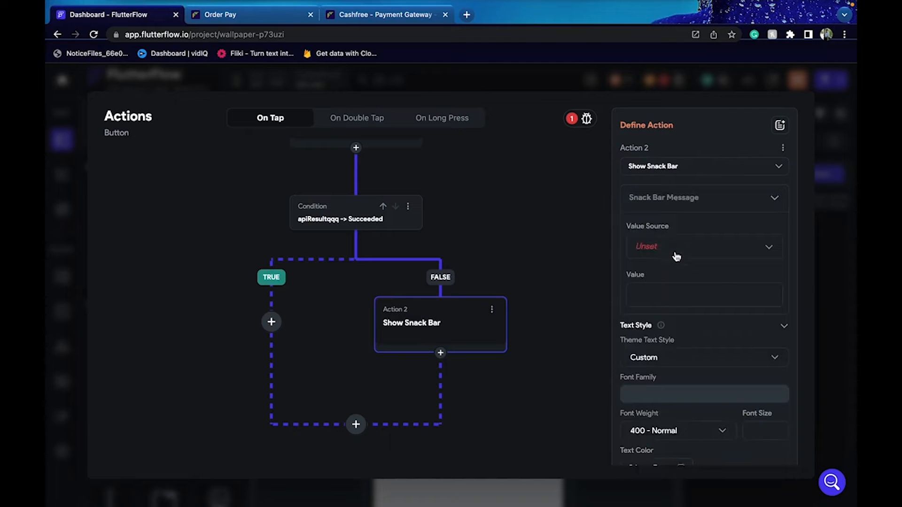
Set the snack bar message to the apiResultqqq JSON Body path messageError
{"action": "left_click", "coordinate": [674, 254]}
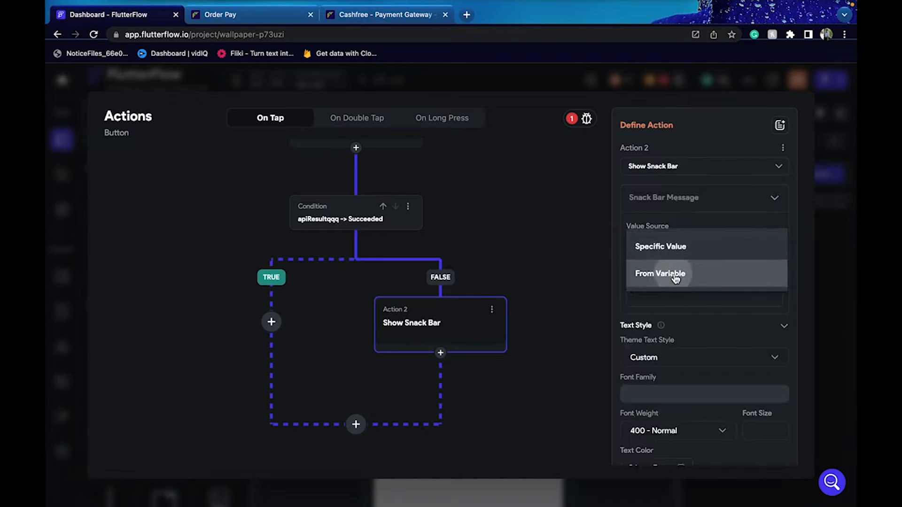
{"action": "left_click", "coordinate": [675, 276]}
{"action": "left_click", "coordinate": [697, 289]}
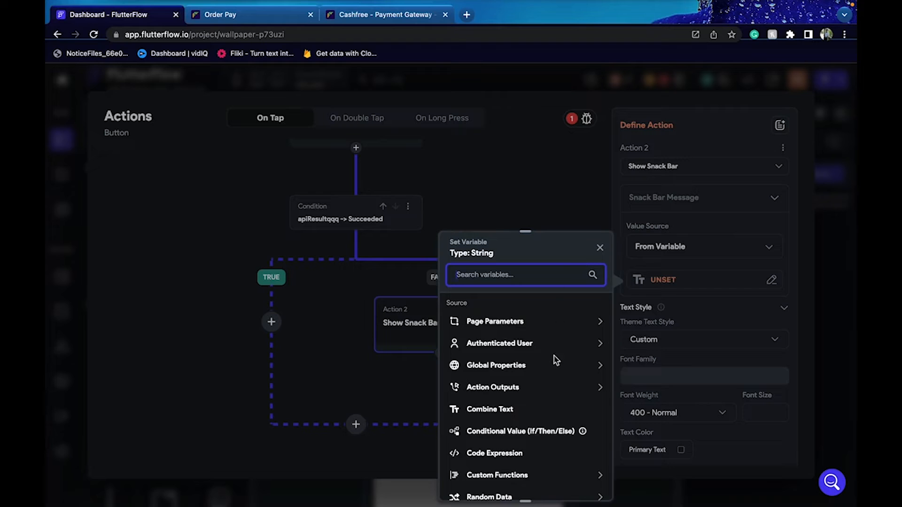
{"action": "scroll", "coordinate": [554, 346], "scroll_direction": "down", "scroll_amount": 2}
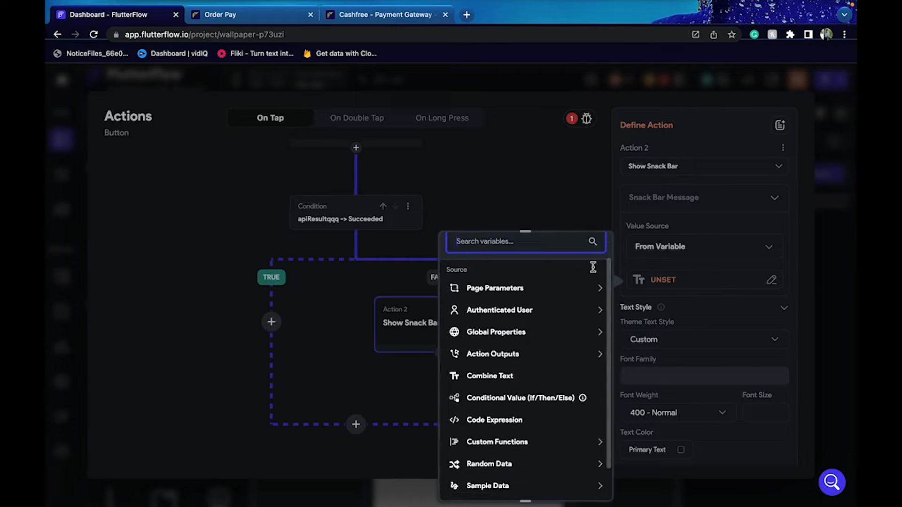
{"action": "scroll", "coordinate": [584, 284], "scroll_direction": "up", "scroll_amount": 1}
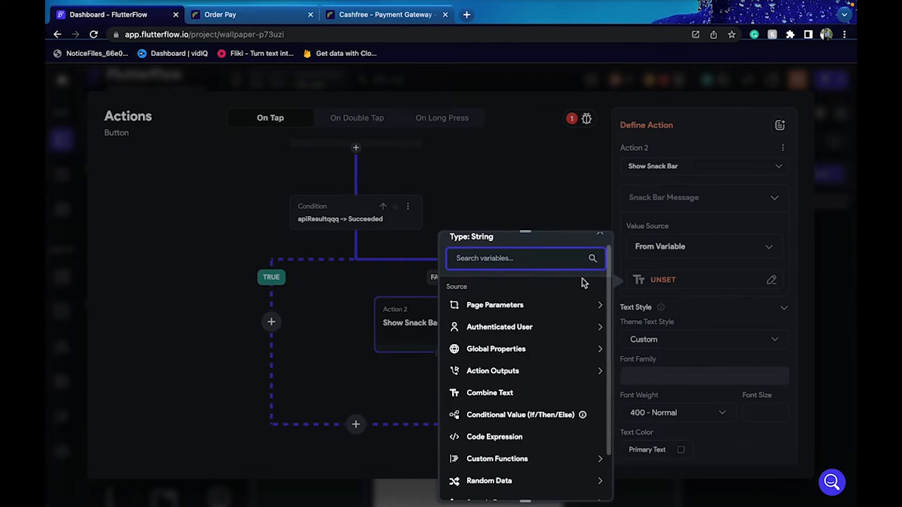
{"action": "left_click", "coordinate": [560, 376]}
{"action": "left_click", "coordinate": [501, 409]}
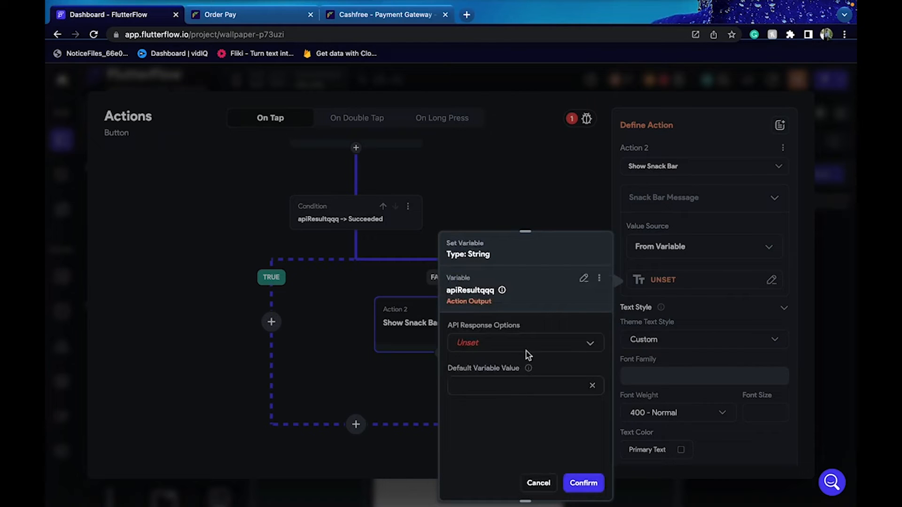
{"action": "left_click", "coordinate": [523, 347]}
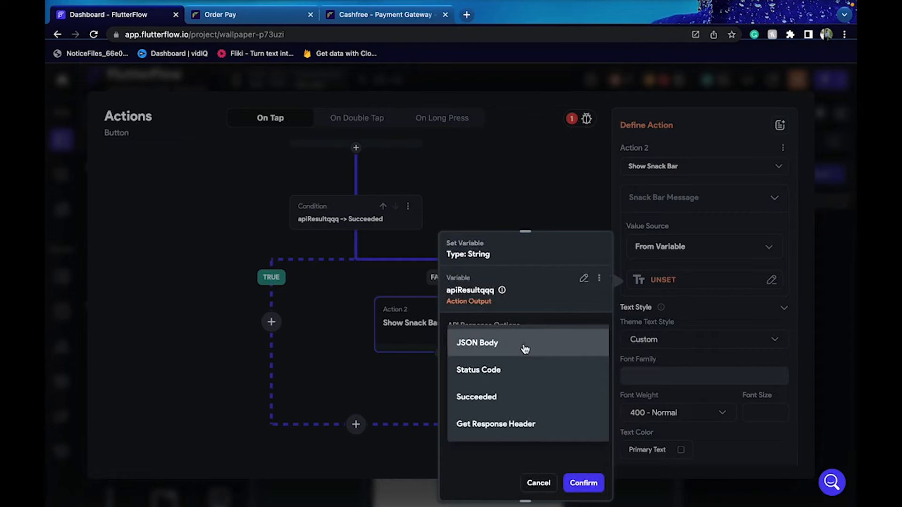
{"action": "left_click", "coordinate": [525, 348]}
{"action": "left_click", "coordinate": [519, 381]}
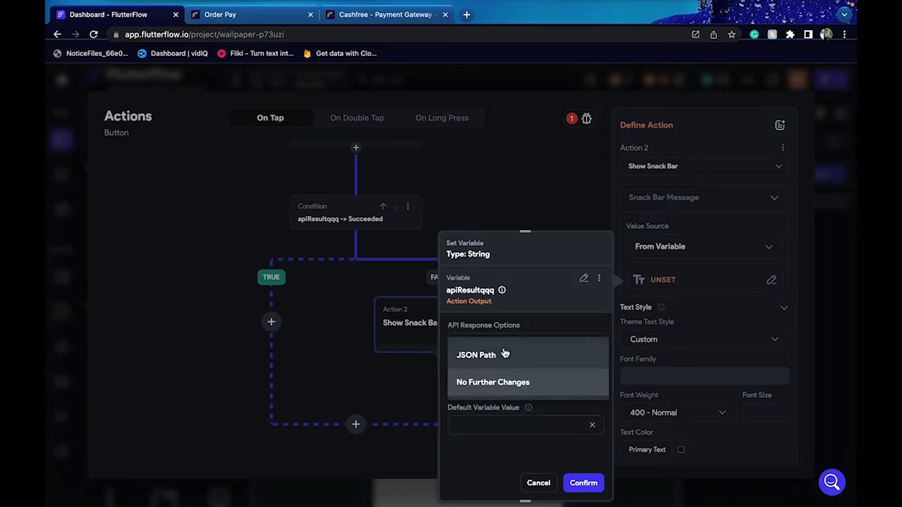
{"action": "left_click", "coordinate": [503, 353]}
{"action": "scroll", "coordinate": [508, 361], "scroll_direction": "down", "scroll_amount": 2}
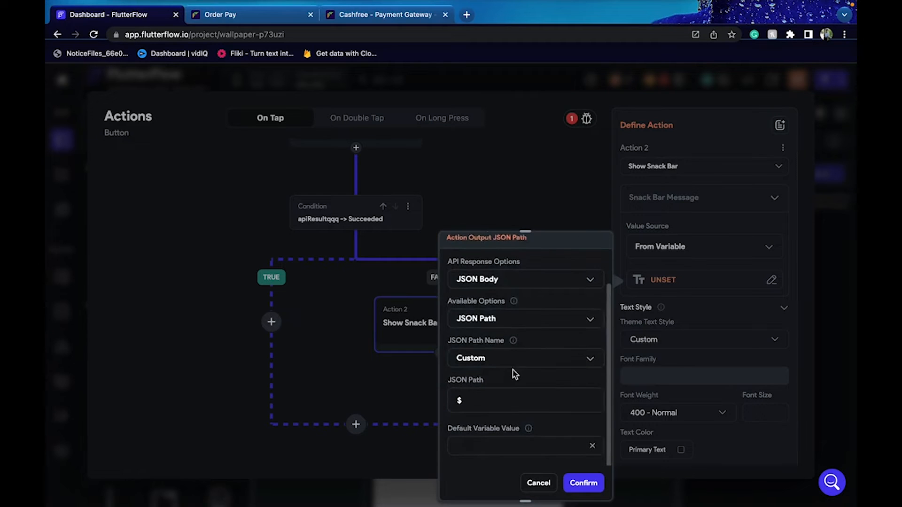
{"action": "left_click", "coordinate": [505, 358]}
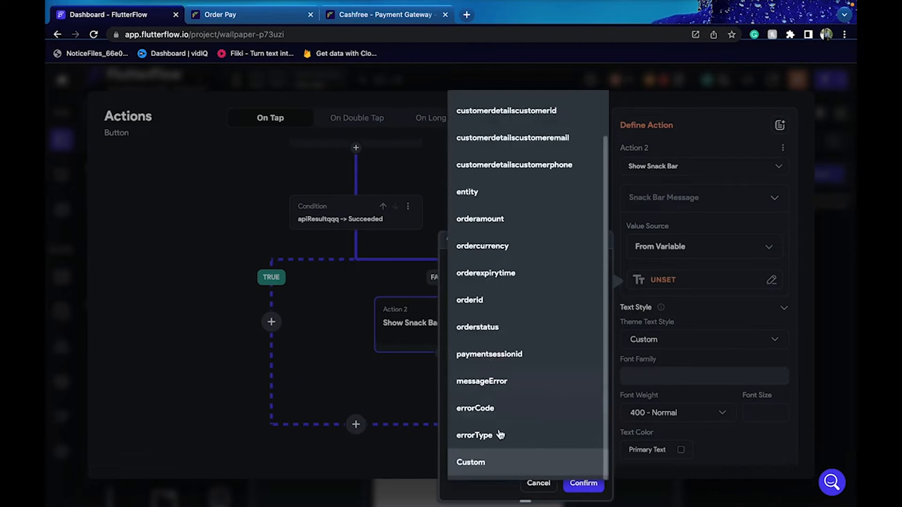
{"action": "left_click", "coordinate": [504, 391]}
{"action": "left_click", "coordinate": [584, 483]}
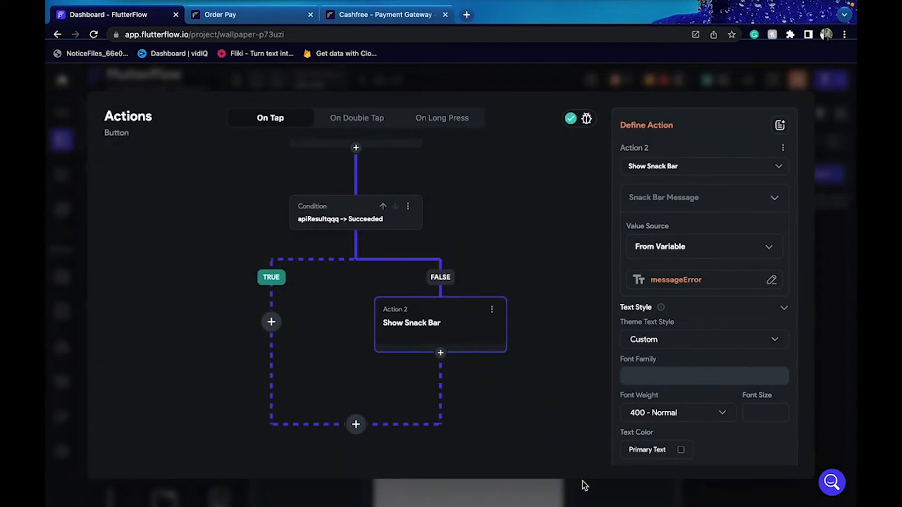
Add a Terminate action after the snack bar and close the editor
{"action": "left_click", "coordinate": [441, 352]}
{"action": "left_click", "coordinate": [454, 424]}
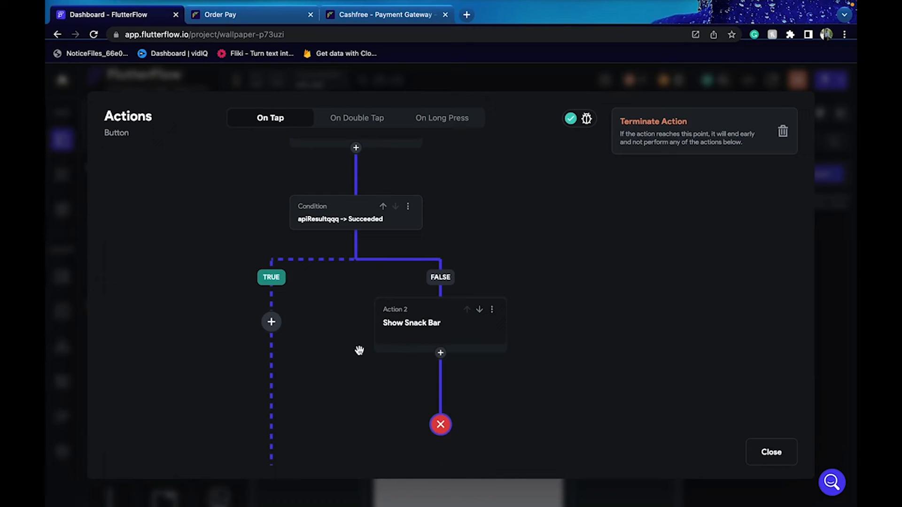
{"action": "left_click", "coordinate": [775, 452]}
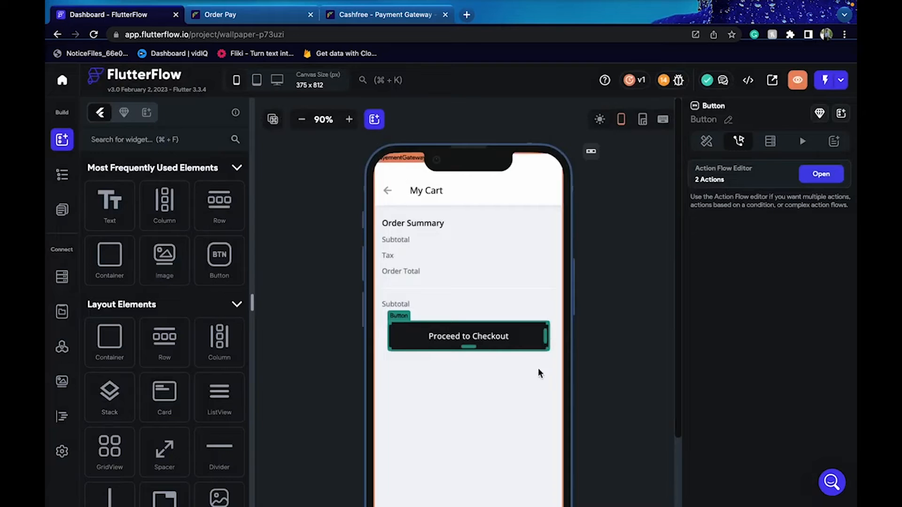
Start a new page from the Pages panel and browse the E-commerce templates
{"action": "left_click", "coordinate": [284, 270]}
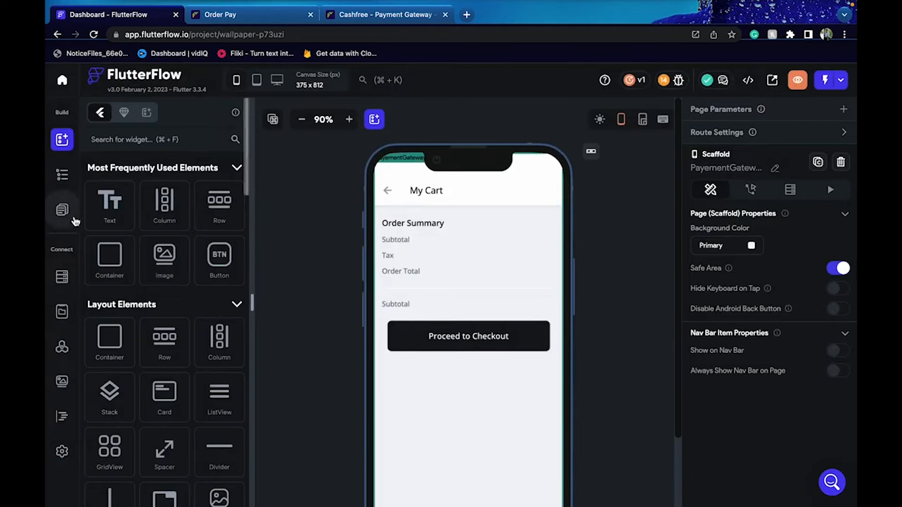
{"action": "left_click", "coordinate": [62, 210]}
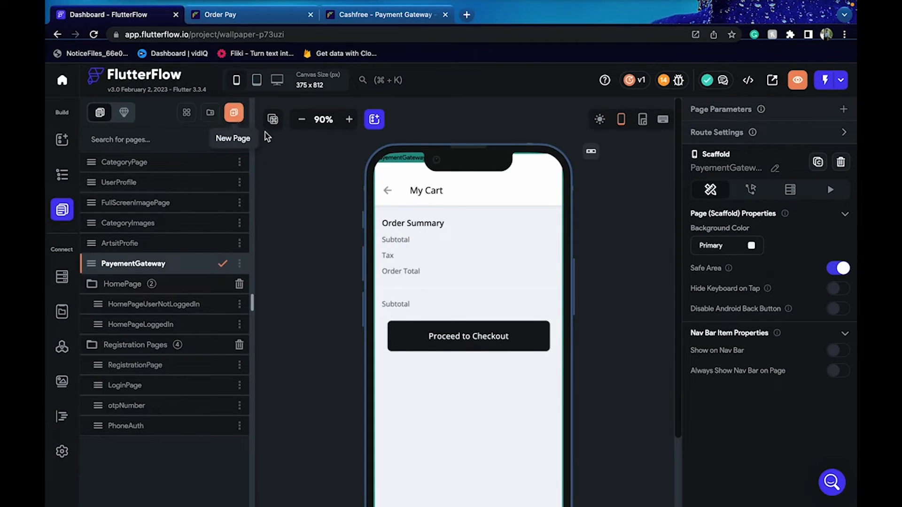
{"action": "left_click", "coordinate": [237, 123]}
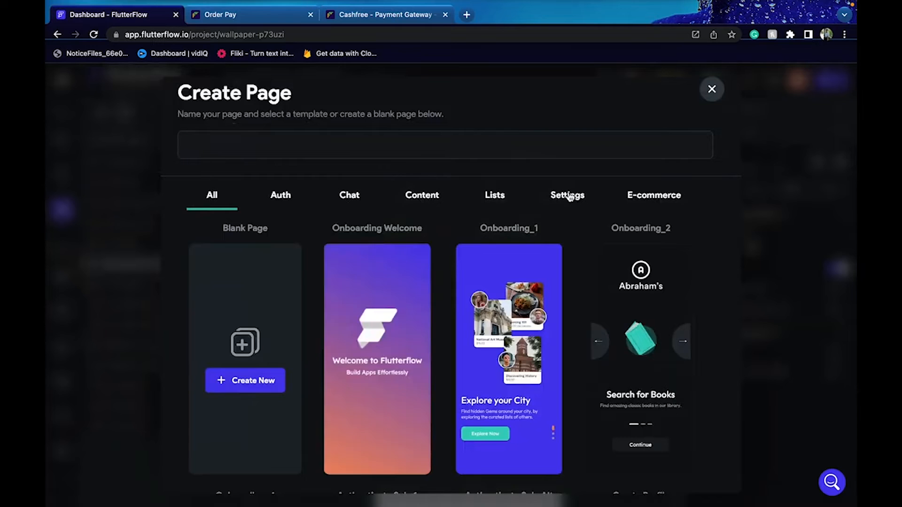
{"action": "left_click", "coordinate": [569, 197]}
{"action": "left_click", "coordinate": [667, 200]}
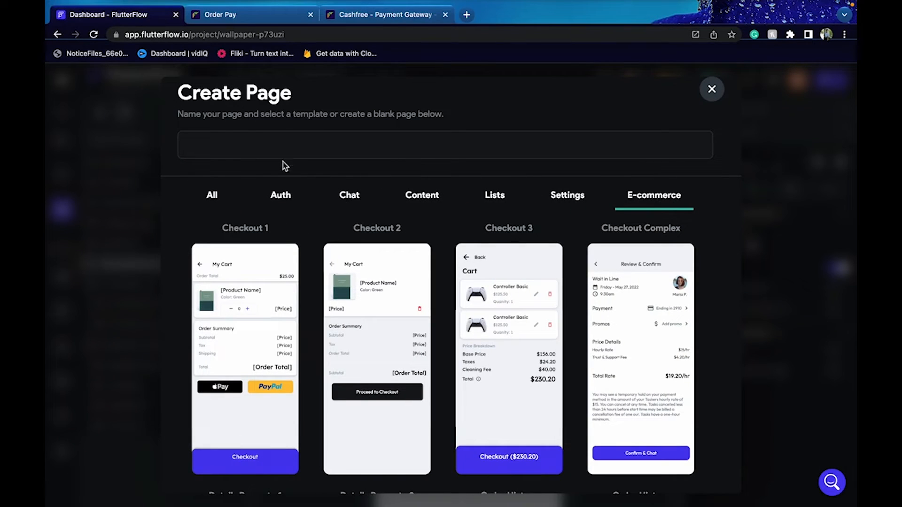
Name the page Payment and create it from the Payment Method template in My Theme
{"action": "left_click", "coordinate": [249, 138]}
{"action": "type", "text": "Payment"}
{"action": "mouse_move", "coordinate": [342, 303]}
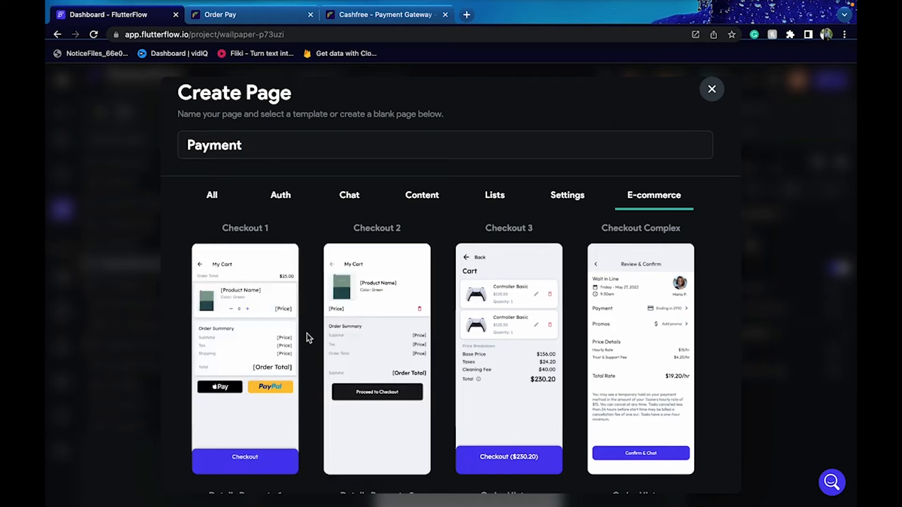
{"action": "scroll", "coordinate": [307, 333], "scroll_direction": "down", "scroll_amount": 9}
{"action": "scroll", "coordinate": [306, 334], "scroll_direction": "down", "scroll_amount": 6}
{"action": "scroll", "coordinate": [307, 334], "scroll_direction": "up", "scroll_amount": 3}
{"action": "mouse_move", "coordinate": [359, 287]}
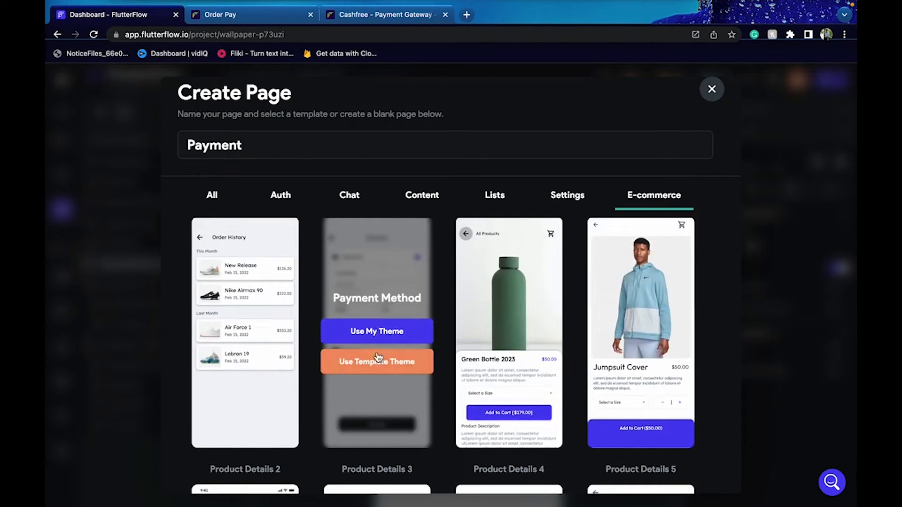
{"action": "left_click", "coordinate": [371, 335]}
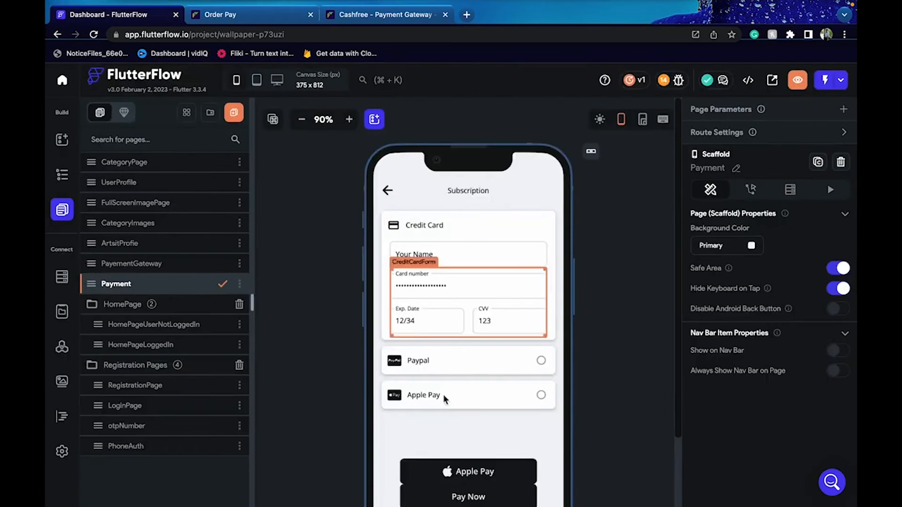
Delete the Apple Pay and Pay w/Paypal buttons from the Payment page
{"action": "left_click", "coordinate": [498, 473]}
{"action": "key", "text": "Delete"}
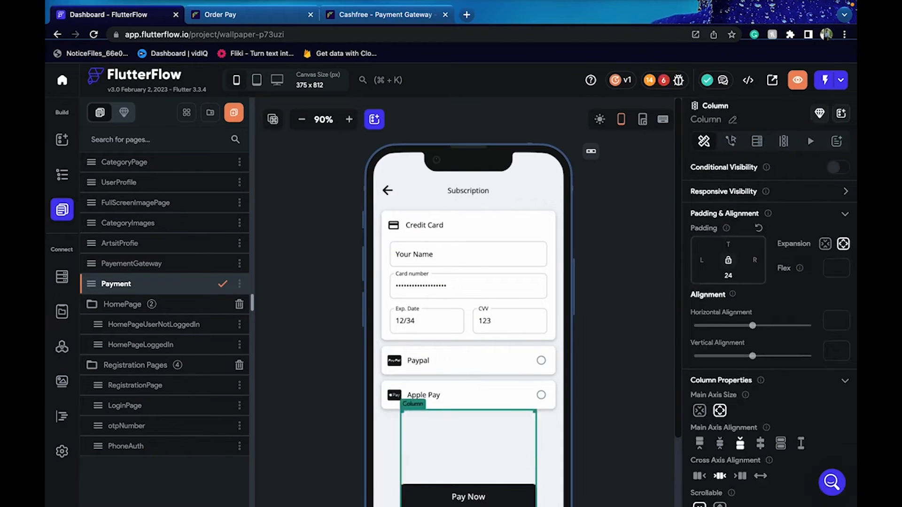
{"action": "scroll", "coordinate": [663, 434], "scroll_direction": "down", "scroll_amount": 3}
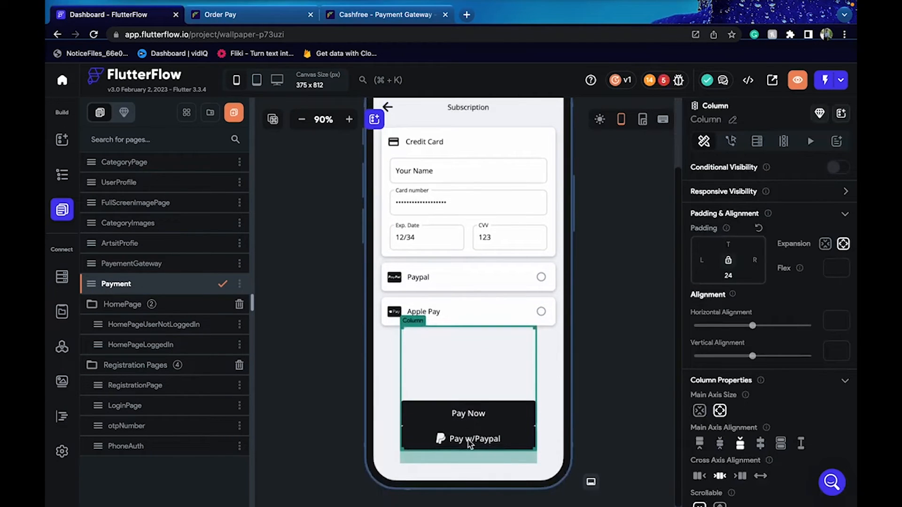
{"action": "left_click", "coordinate": [601, 403]}
{"action": "left_click", "coordinate": [502, 426]}
{"action": "left_click", "coordinate": [616, 413]}
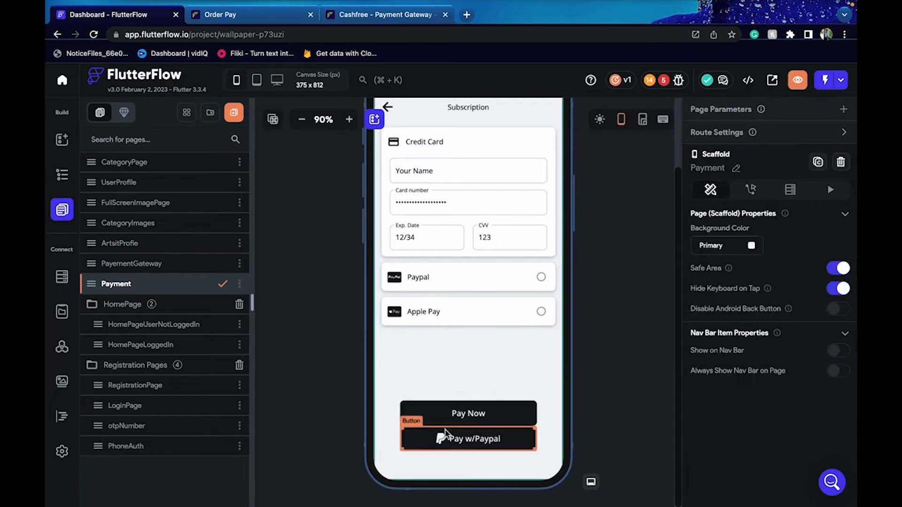
{"action": "left_click", "coordinate": [445, 432]}
{"action": "key", "text": "Delete"}
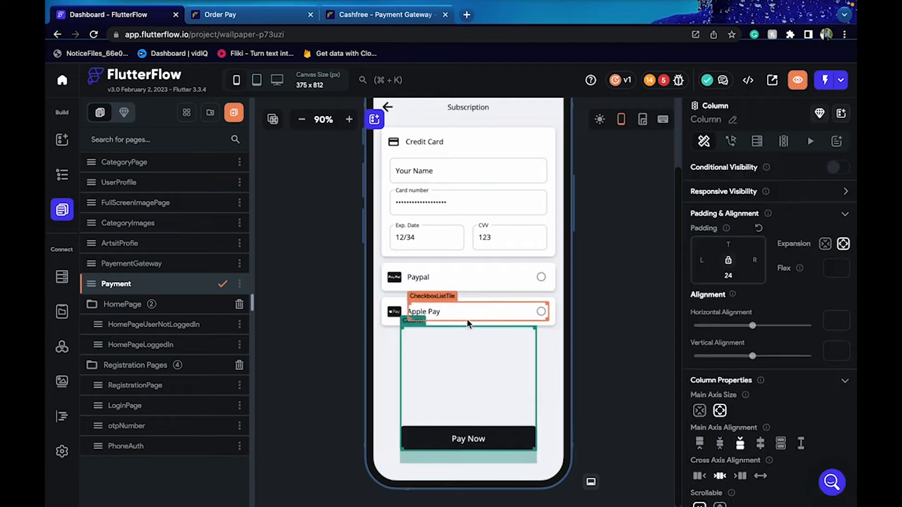
Remove the Apple Pay and PayPal rows and the card form, then open Pay Now's action issue
{"action": "left_click", "coordinate": [391, 323]}
{"action": "key", "text": "Delete"}
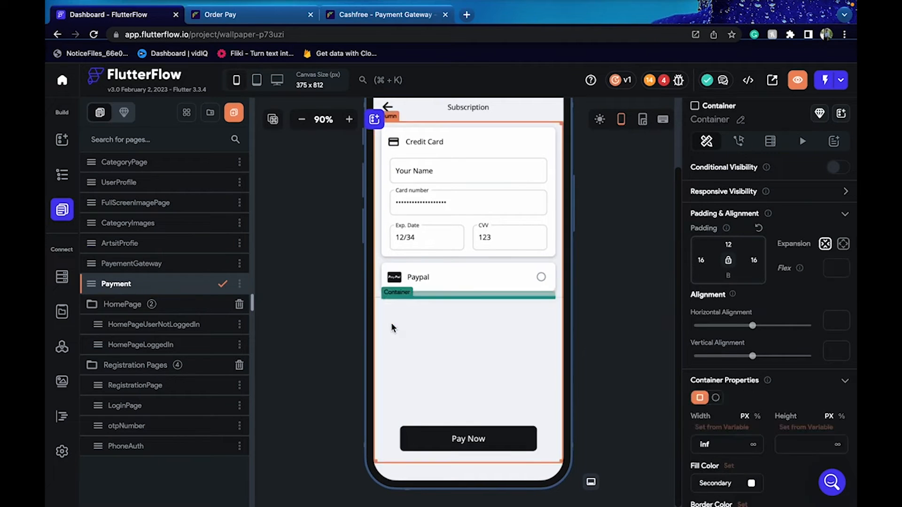
{"action": "left_click", "coordinate": [422, 284]}
{"action": "key", "text": "Delete"}
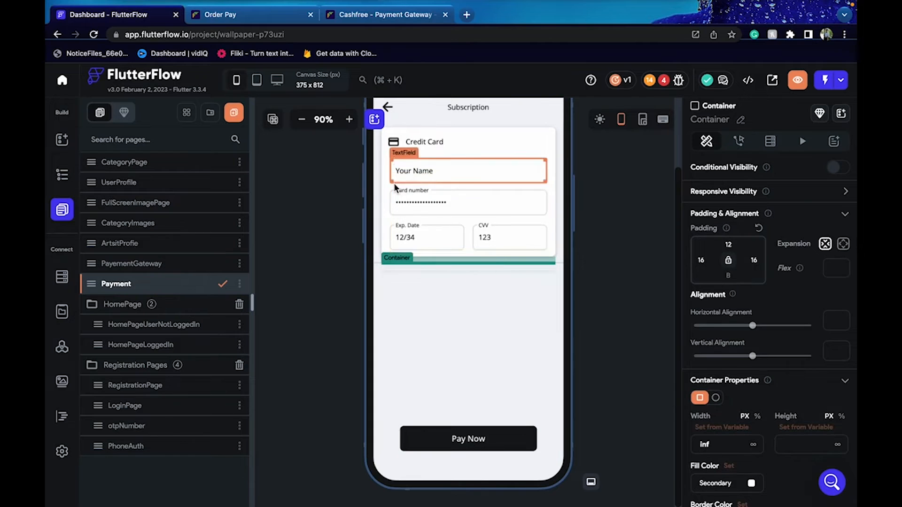
{"action": "left_click", "coordinate": [400, 221]}
{"action": "key", "text": "Delete"}
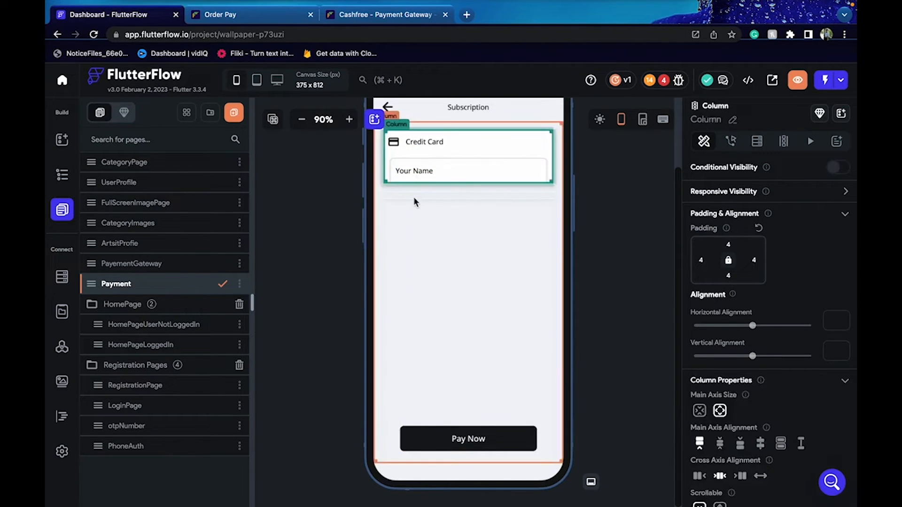
{"action": "left_click", "coordinate": [658, 83]}
{"action": "left_click", "coordinate": [634, 174]}
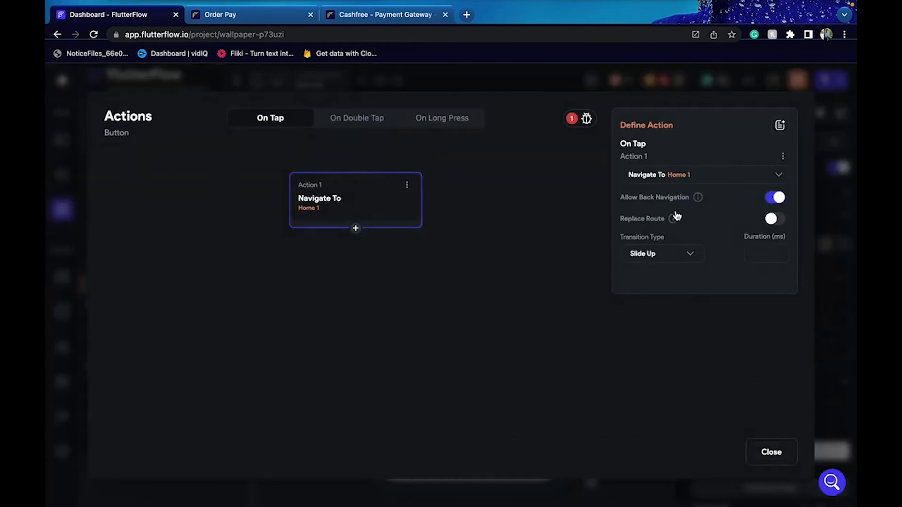
Delete the Navigate To action and close the action flow editor
{"action": "left_click", "coordinate": [408, 187]}
{"action": "left_click", "coordinate": [403, 233]}
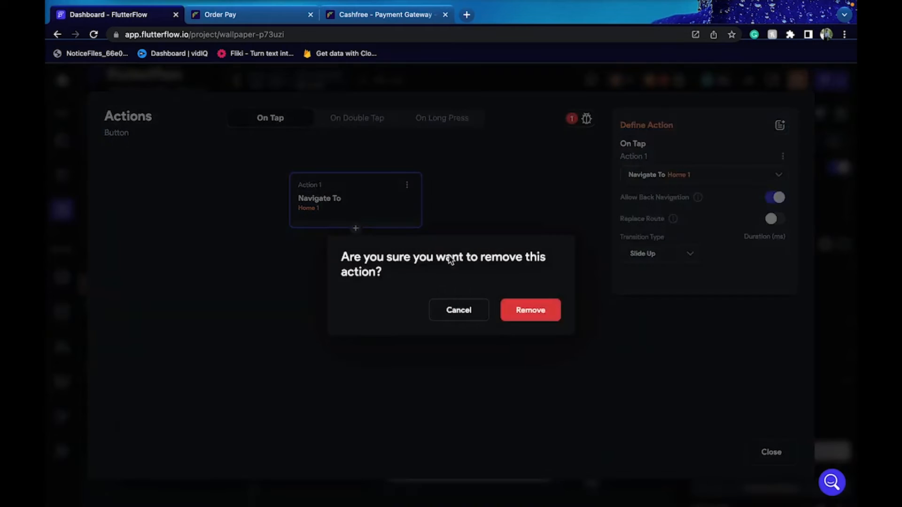
{"action": "left_click", "coordinate": [539, 314]}
{"action": "left_click", "coordinate": [775, 455]}
Clear the project issues by turning off conditional visibility on the name field and Pay Now
{"action": "left_click", "coordinate": [664, 80]}
{"action": "left_click", "coordinate": [611, 165]}
{"action": "left_click", "coordinate": [837, 167]}
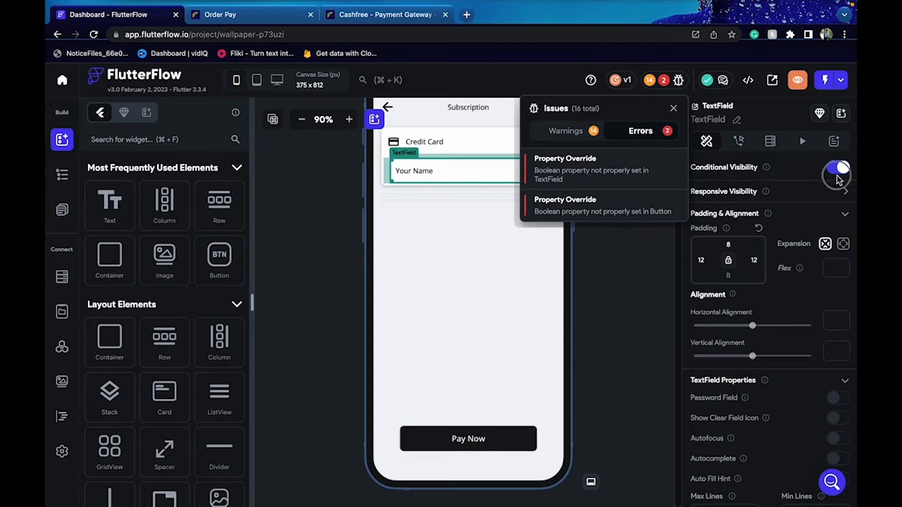
{"action": "left_click", "coordinate": [663, 80]}
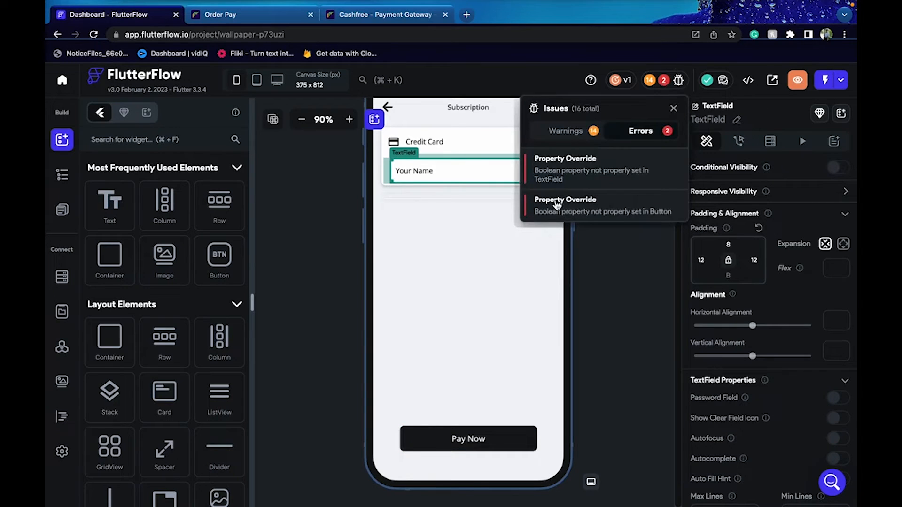
{"action": "left_click", "coordinate": [666, 81]}
{"action": "left_click", "coordinate": [666, 81]}
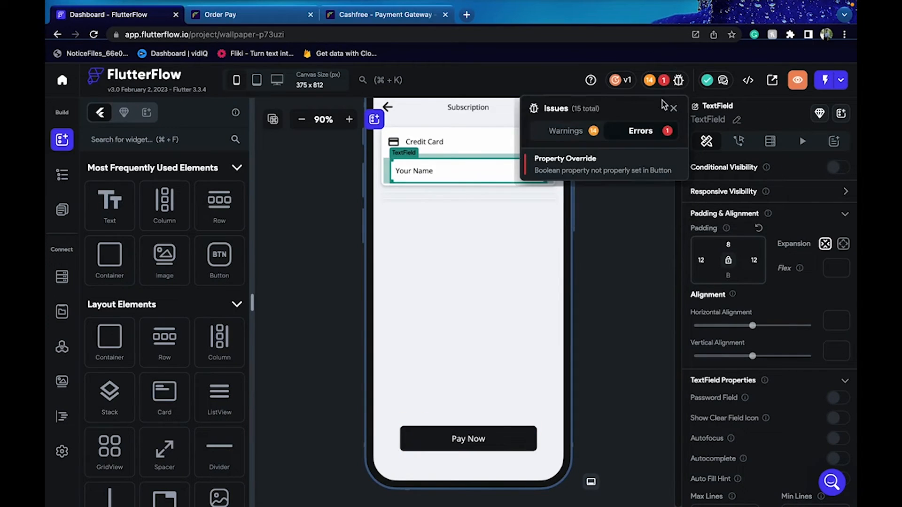
{"action": "left_click", "coordinate": [557, 162]}
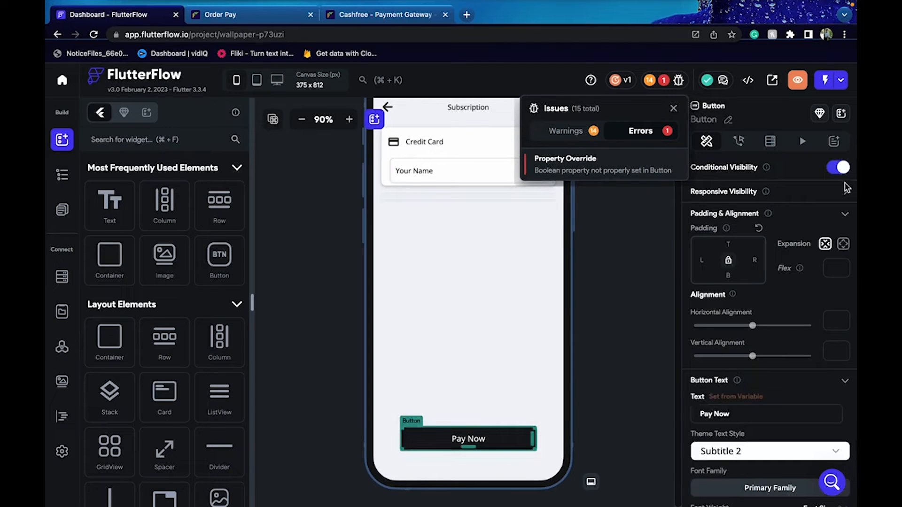
{"action": "left_click", "coordinate": [838, 169]}
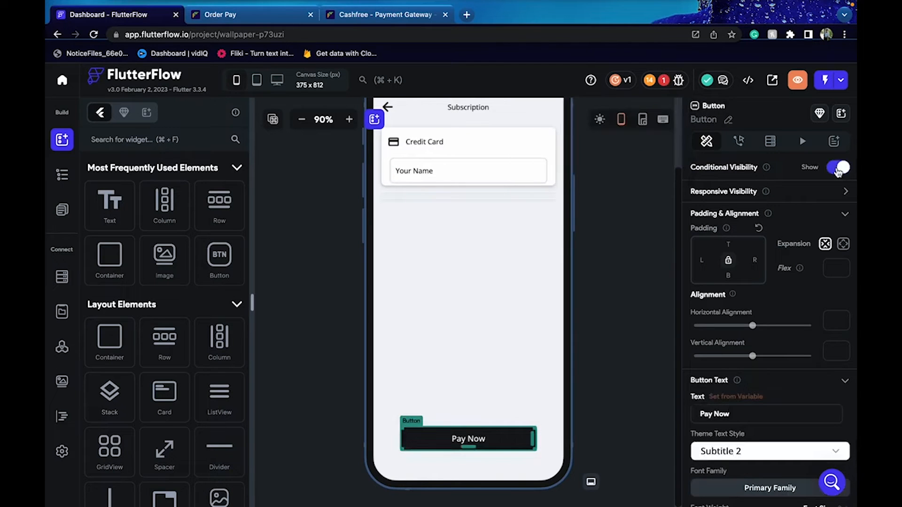
Switch to the PayementGateway cart page and select the Proceed to Checkout button
{"action": "left_click", "coordinate": [634, 210]}
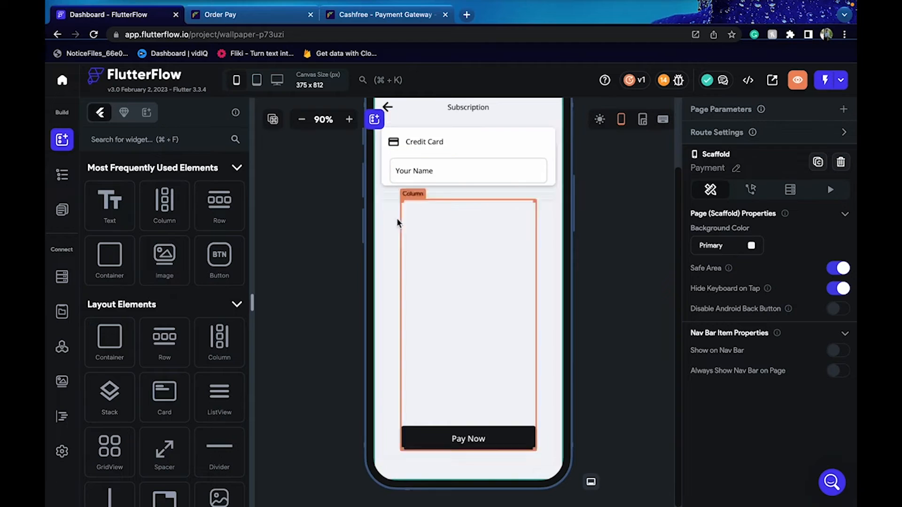
{"action": "left_click", "coordinate": [471, 430]}
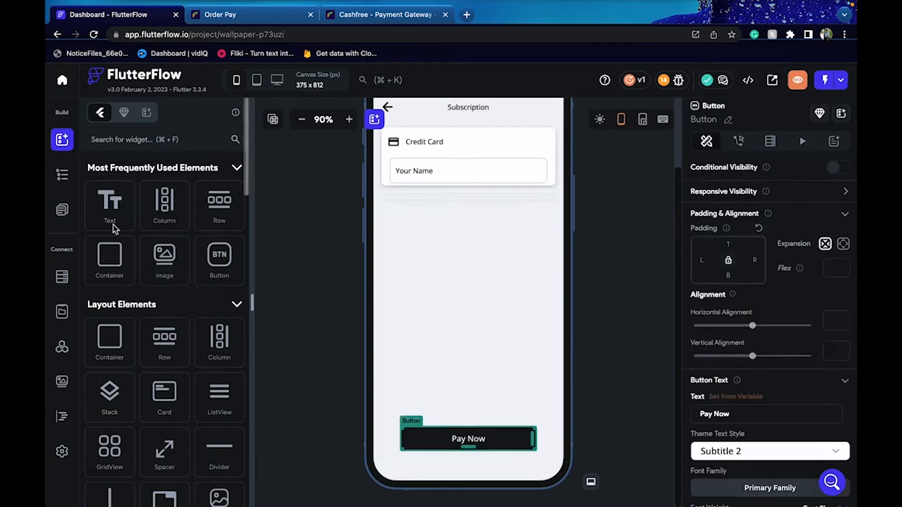
{"action": "left_click", "coordinate": [71, 208]}
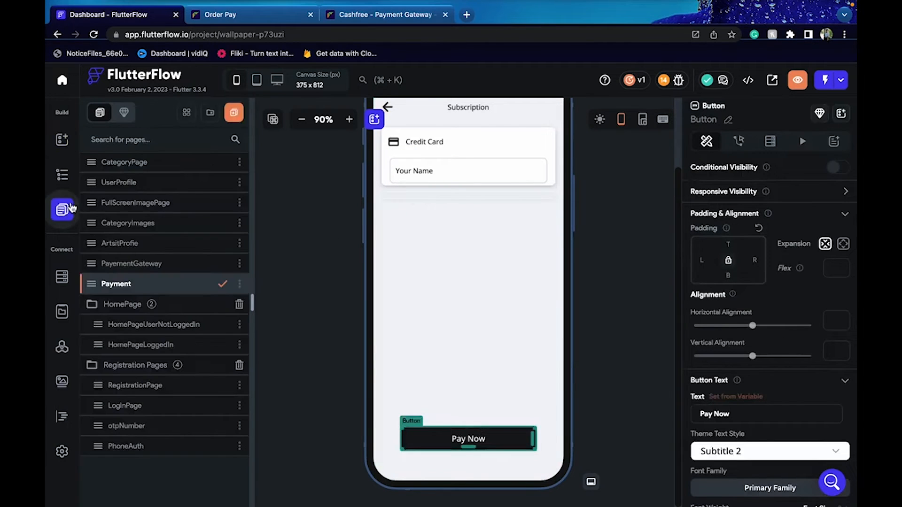
{"action": "left_click", "coordinate": [163, 269]}
{"action": "left_click", "coordinate": [444, 258]}
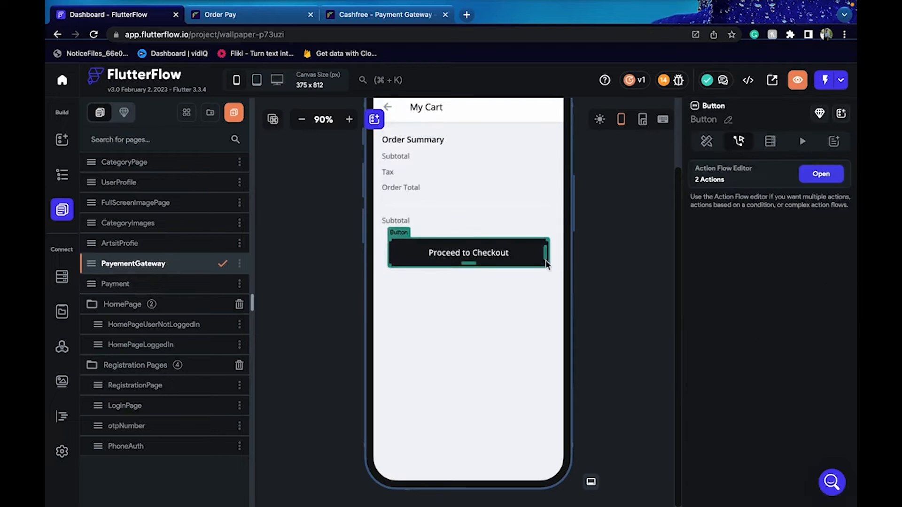
Add a Navigate To Payment action on Proceed to Checkout's TRUE (success) branch
{"action": "left_click", "coordinate": [821, 174]}
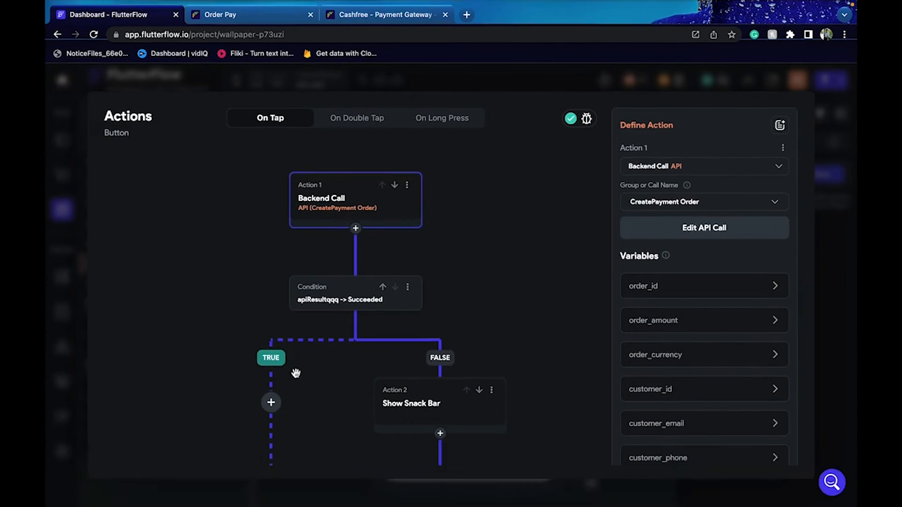
{"action": "left_click_drag", "start_coordinate": [309, 350], "coordinate": [314, 124]}
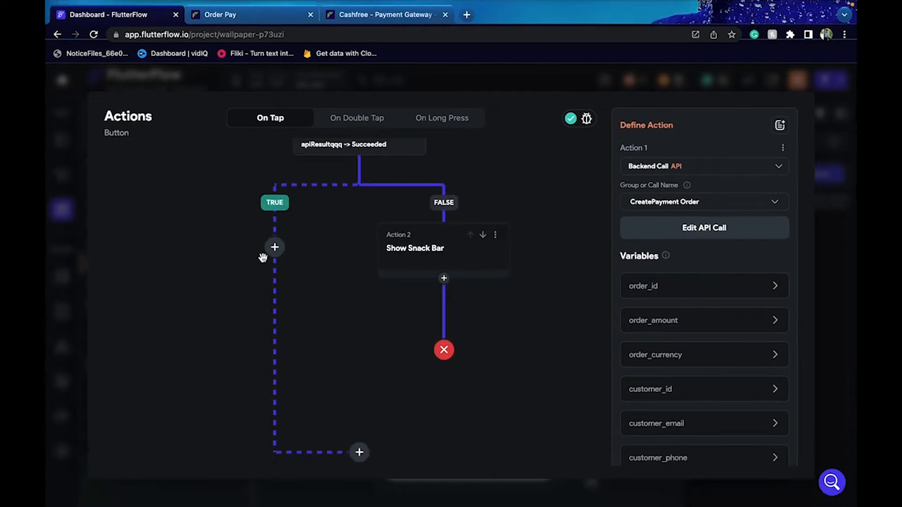
{"action": "left_click", "coordinate": [272, 249]}
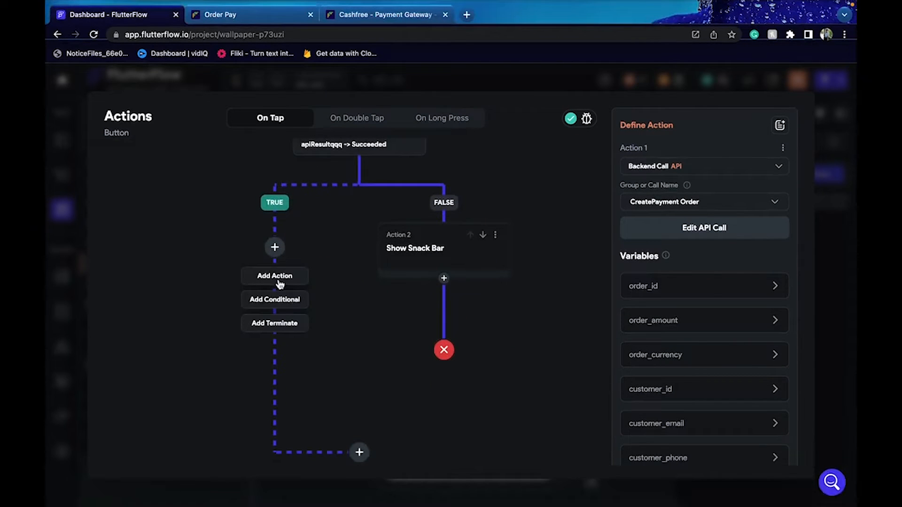
{"action": "left_click", "coordinate": [277, 277]}
{"action": "left_click", "coordinate": [698, 205]}
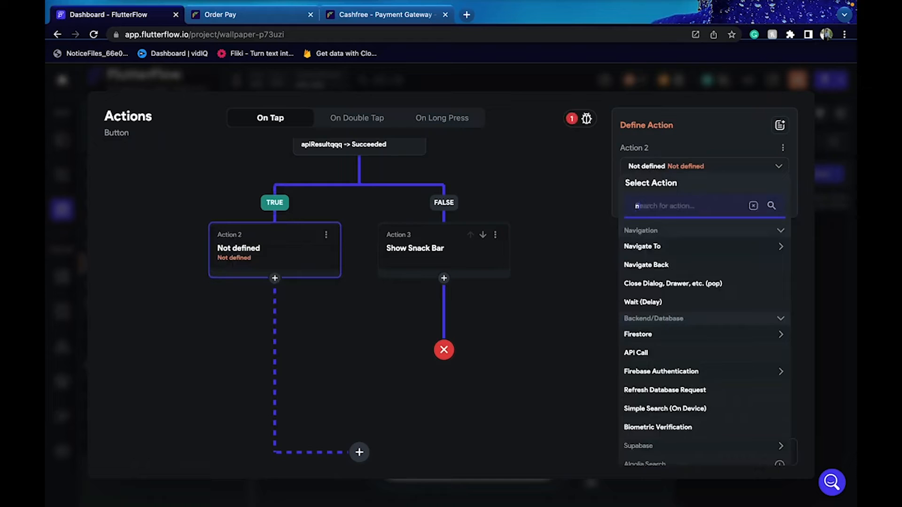
{"action": "type", "text": "navi"}
{"action": "left_click", "coordinate": [698, 247]}
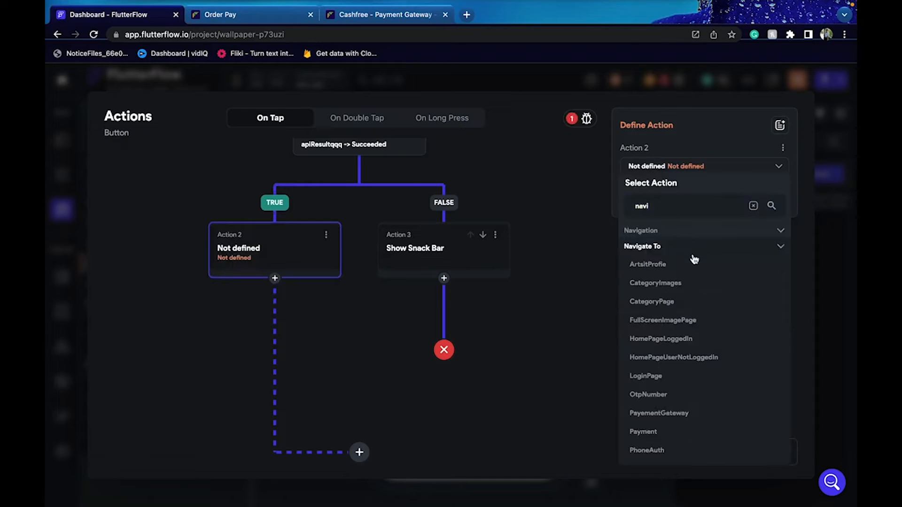
{"action": "scroll", "coordinate": [681, 347], "scroll_direction": "down", "scroll_amount": 2}
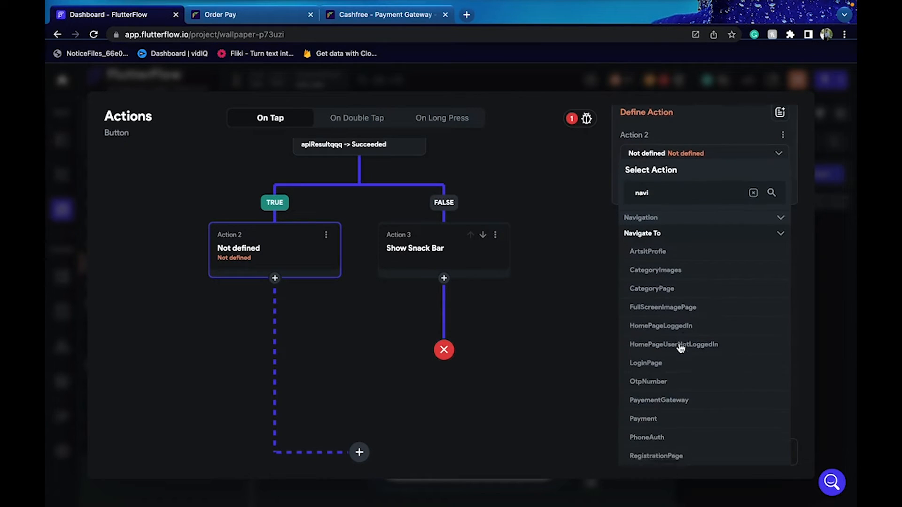
{"action": "left_click", "coordinate": [643, 370]}
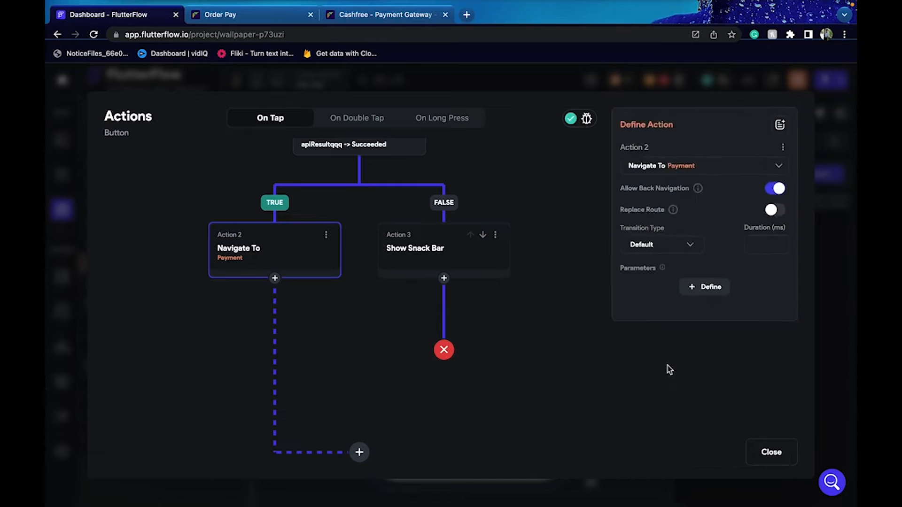
Define Payment page parameters paymentseeionid (String) and amount (Double) and confirm them
{"action": "left_click", "coordinate": [697, 292]}
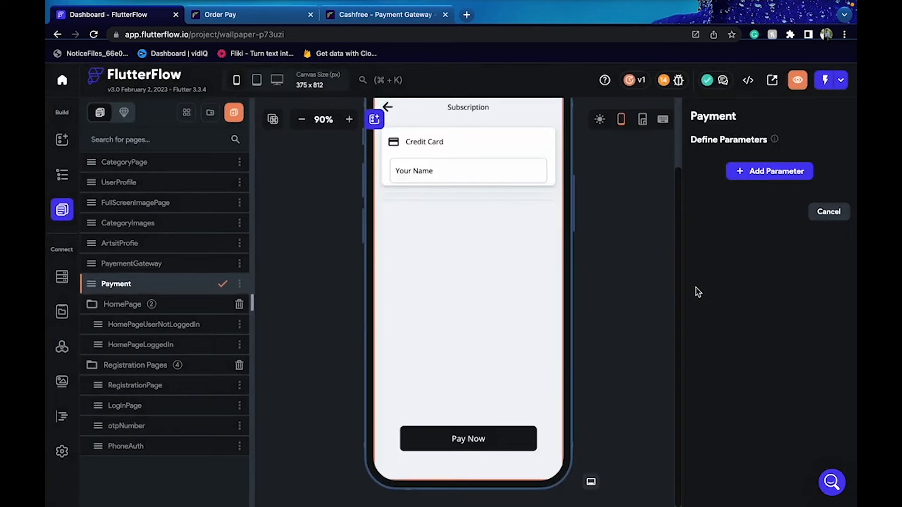
{"action": "left_click", "coordinate": [767, 172]}
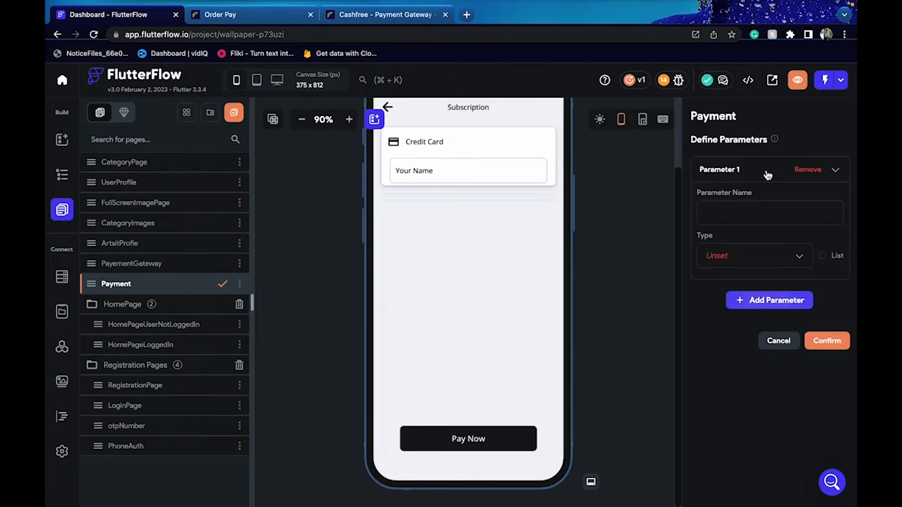
{"action": "left_click", "coordinate": [756, 207]}
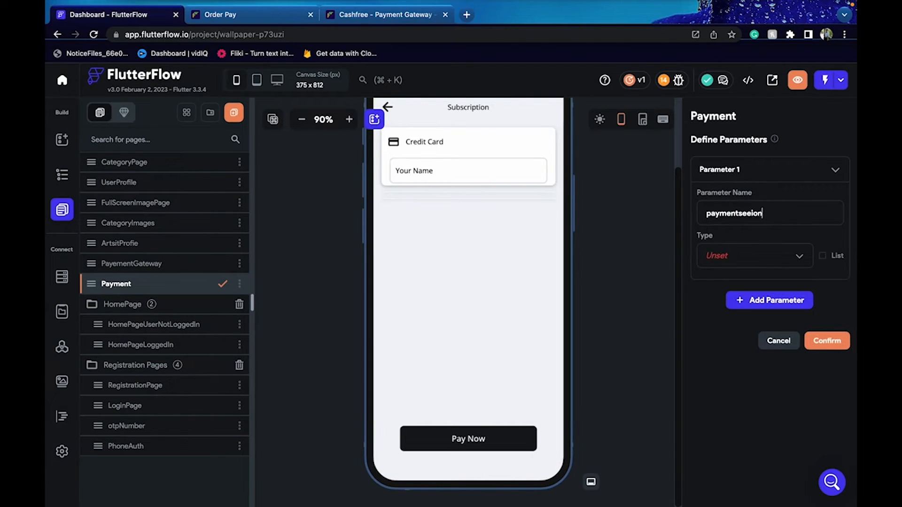
{"action": "left_click", "coordinate": [782, 268]}
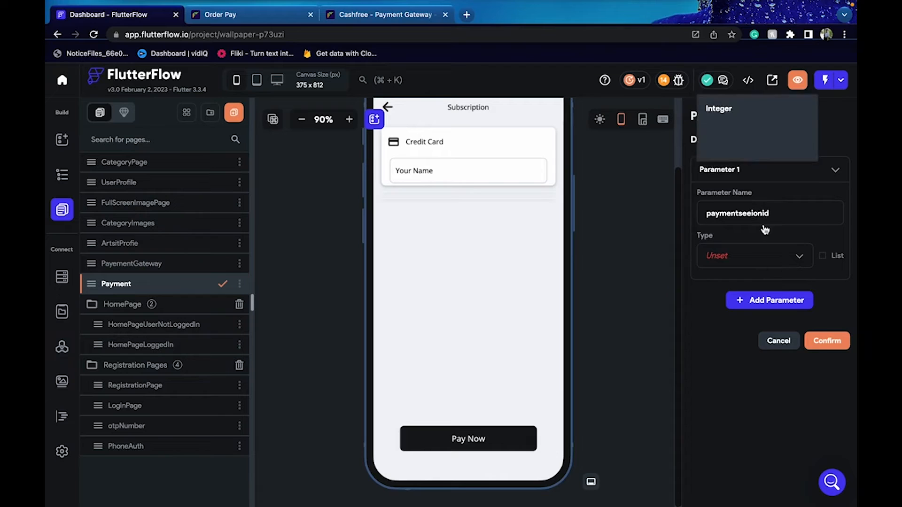
{"action": "left_click", "coordinate": [749, 160]}
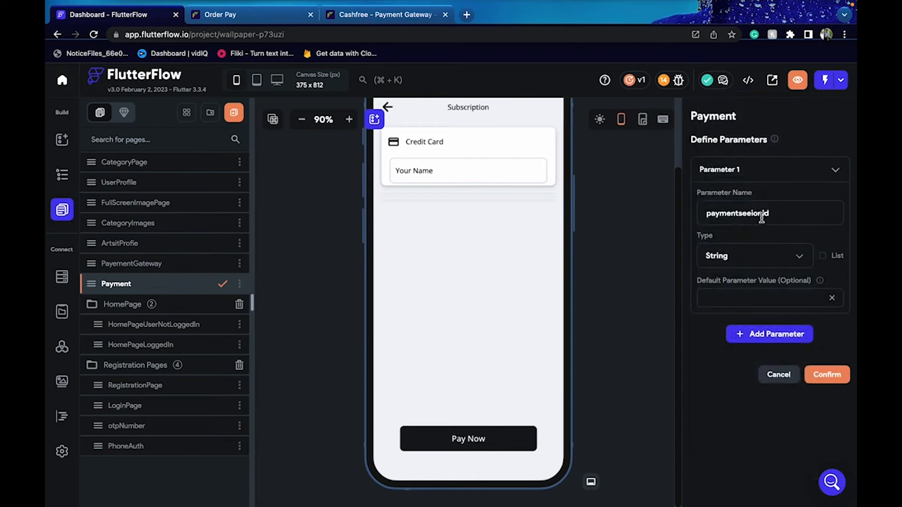
{"action": "left_click", "coordinate": [793, 336]}
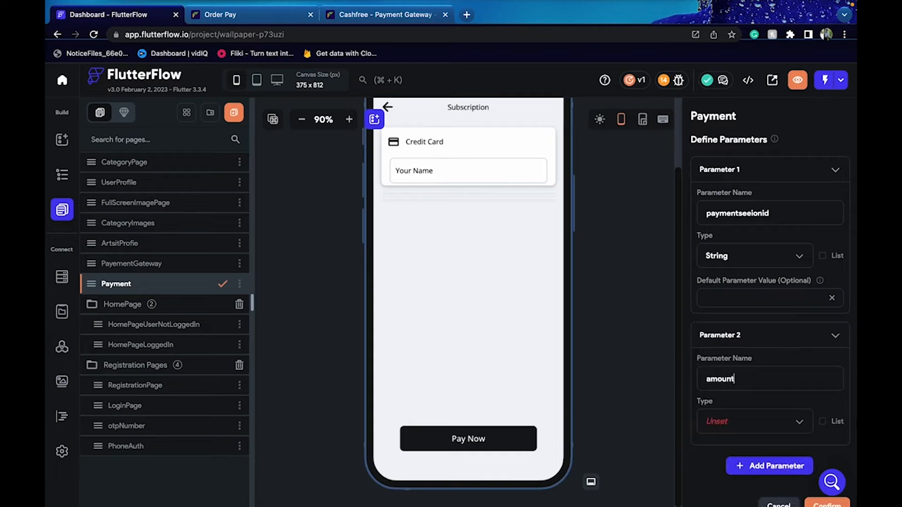
{"action": "left_click", "coordinate": [772, 421]}
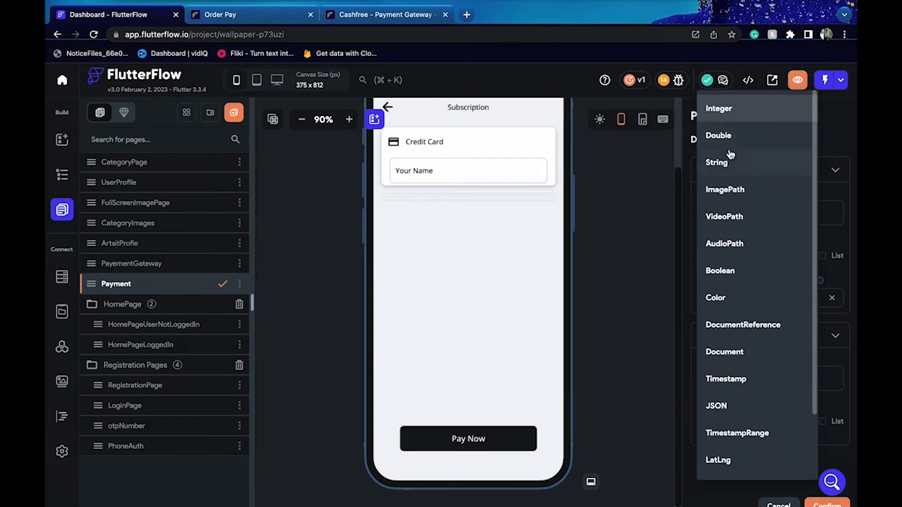
{"action": "left_click", "coordinate": [766, 140]}
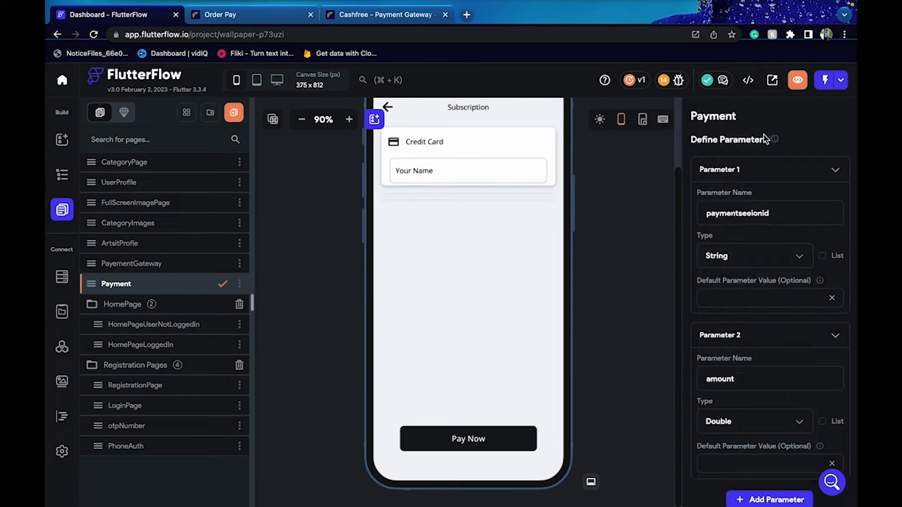
{"action": "scroll", "coordinate": [778, 270], "scroll_direction": "down", "scroll_amount": 3}
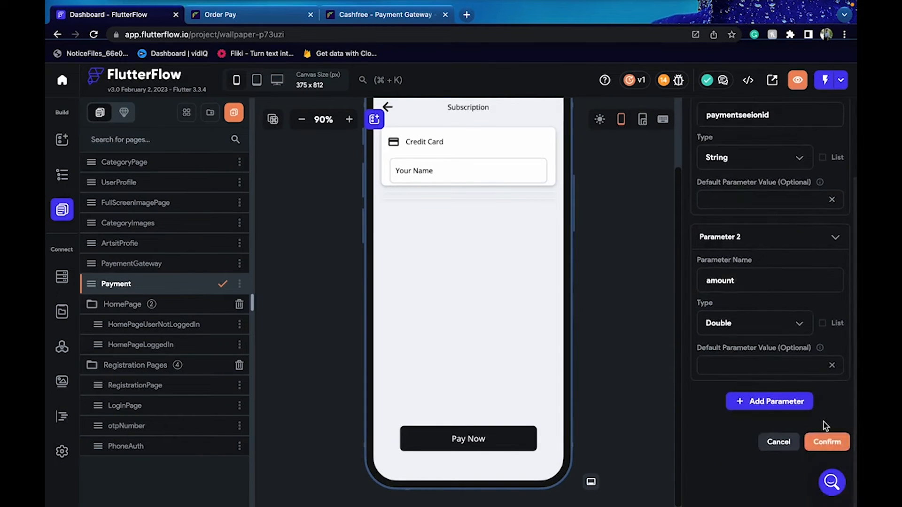
{"action": "left_click", "coordinate": [828, 444]}
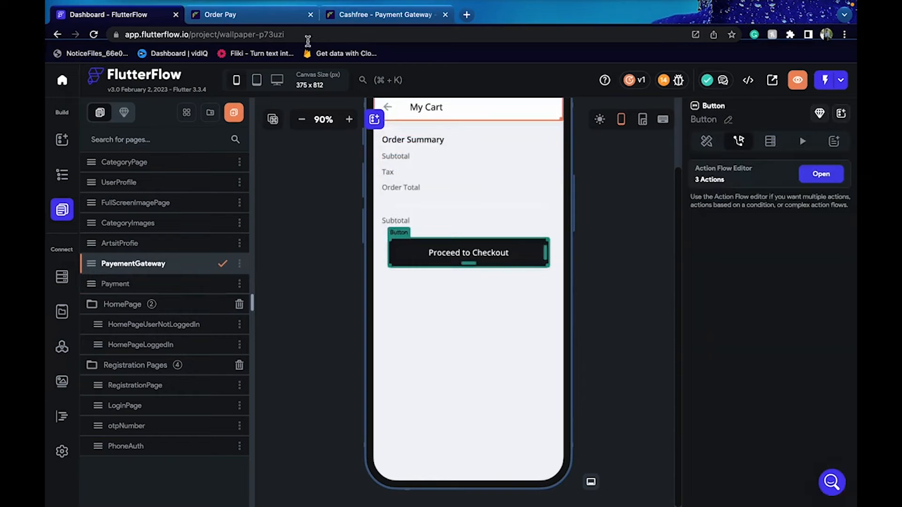
Review the Order Pay API documentation, then return to the FlutterFlow project
{"action": "left_click", "coordinate": [245, 15]}
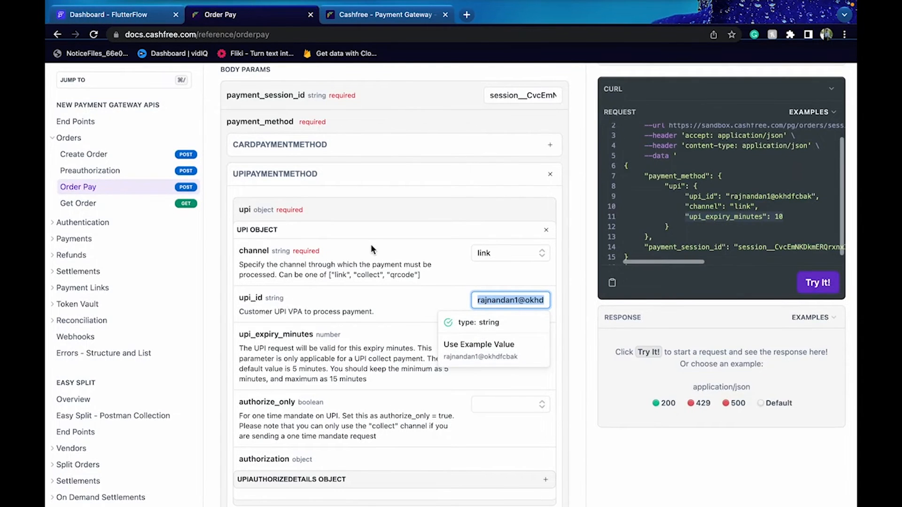
{"action": "scroll", "coordinate": [370, 244], "scroll_direction": "up", "scroll_amount": 1}
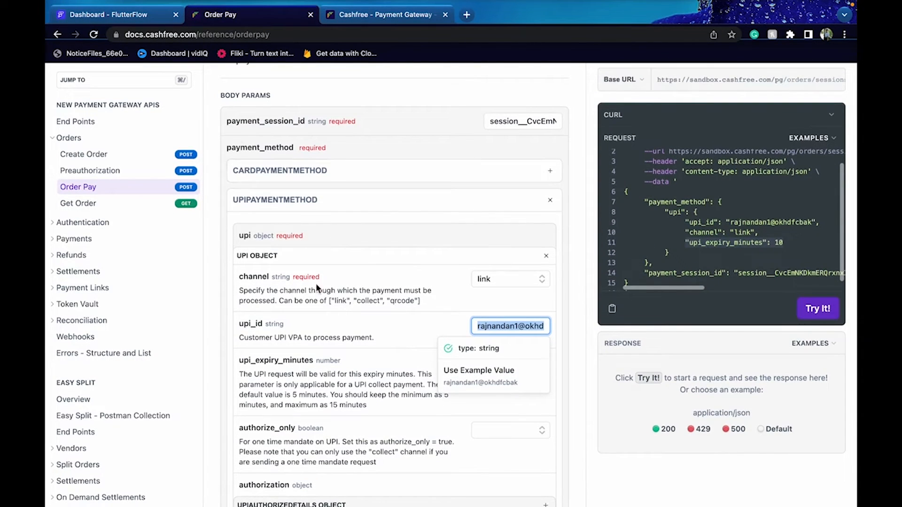
{"action": "left_click", "coordinate": [143, 17]}
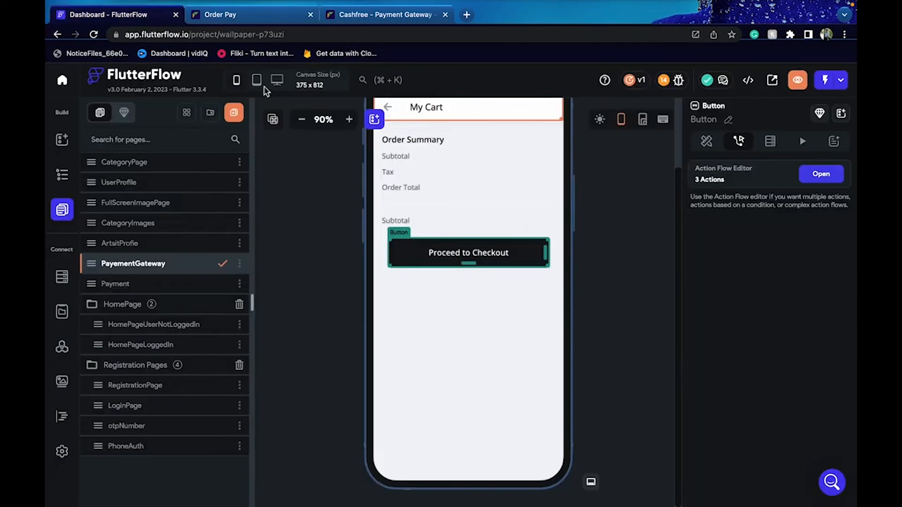
Reopen Proceed to Checkout's action flow and pass the paymentseeionid parameter to Payment
{"action": "left_click", "coordinate": [280, 244]}
{"action": "left_click", "coordinate": [465, 240]}
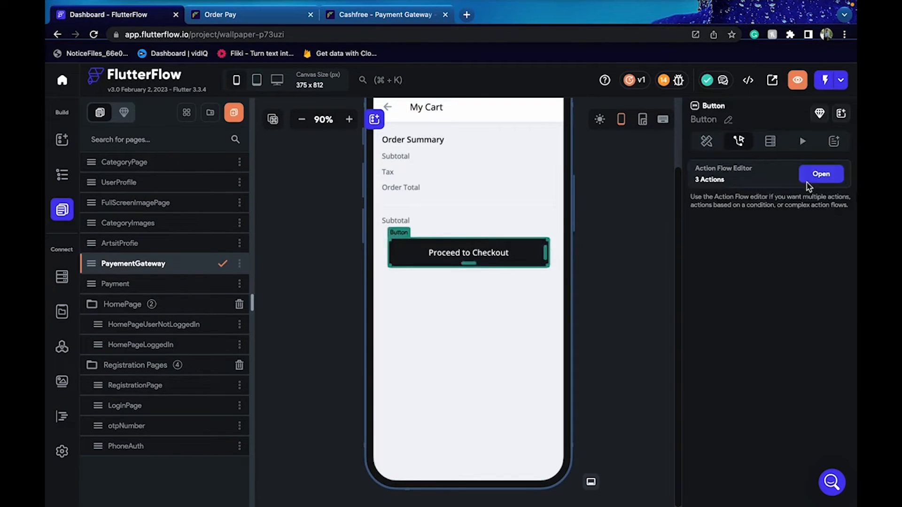
{"action": "left_click", "coordinate": [823, 178]}
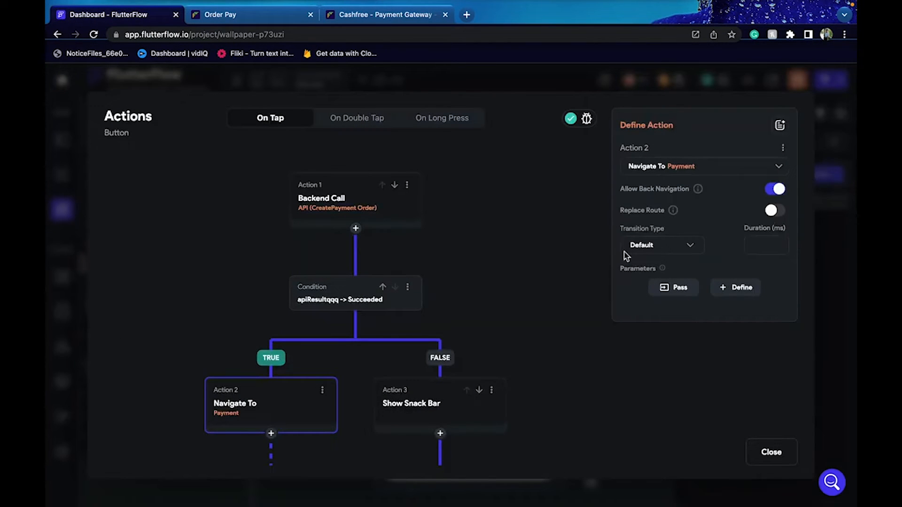
{"action": "scroll", "coordinate": [573, 273], "scroll_direction": "down", "scroll_amount": 1}
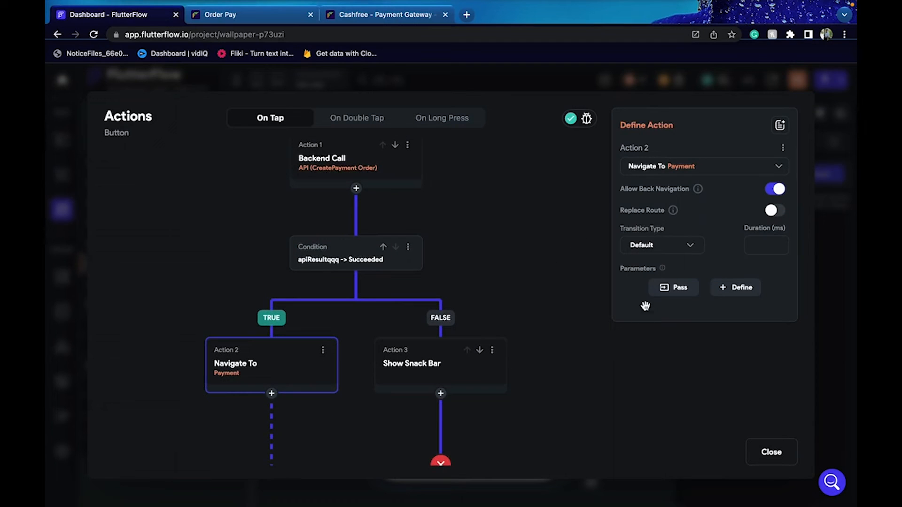
{"action": "left_click", "coordinate": [672, 287]}
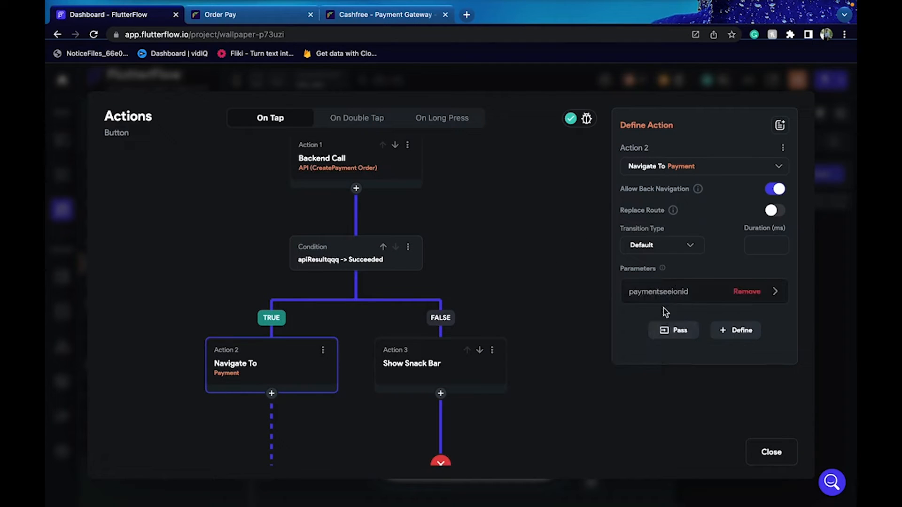
{"action": "left_click", "coordinate": [666, 297]}
{"action": "scroll", "coordinate": [665, 310], "scroll_direction": "down", "scroll_amount": 2}
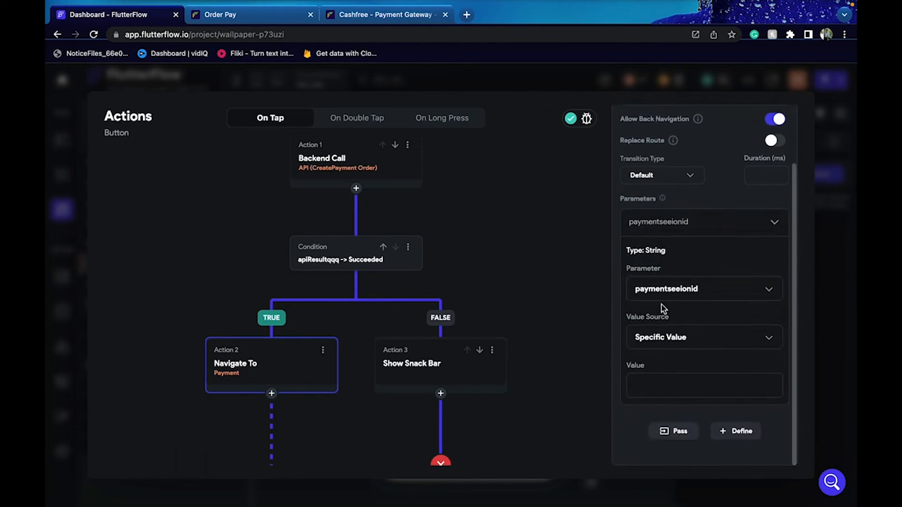
Fill paymentseeionid from the apiResultqqq JSON body's paymentsessionid JSON path
{"action": "left_click", "coordinate": [664, 347]}
{"action": "left_click", "coordinate": [667, 369]}
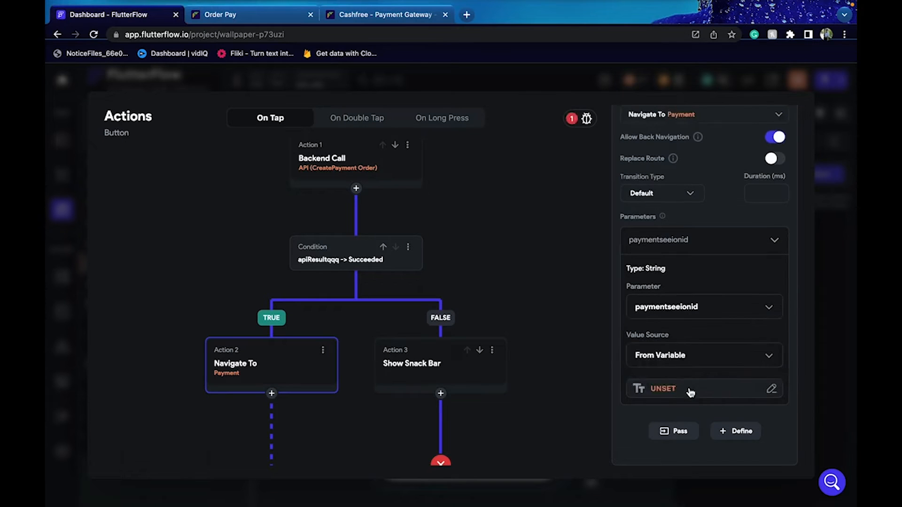
{"action": "left_click", "coordinate": [629, 389]}
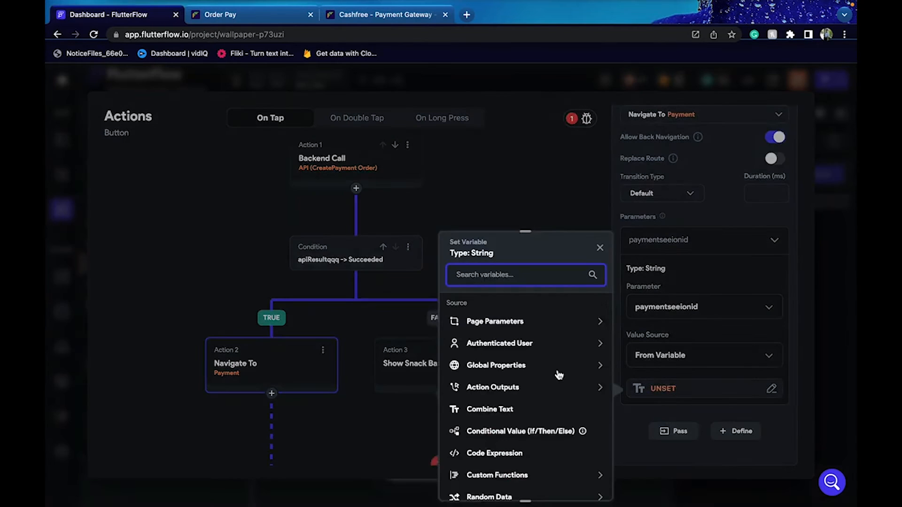
{"action": "left_click", "coordinate": [526, 389]}
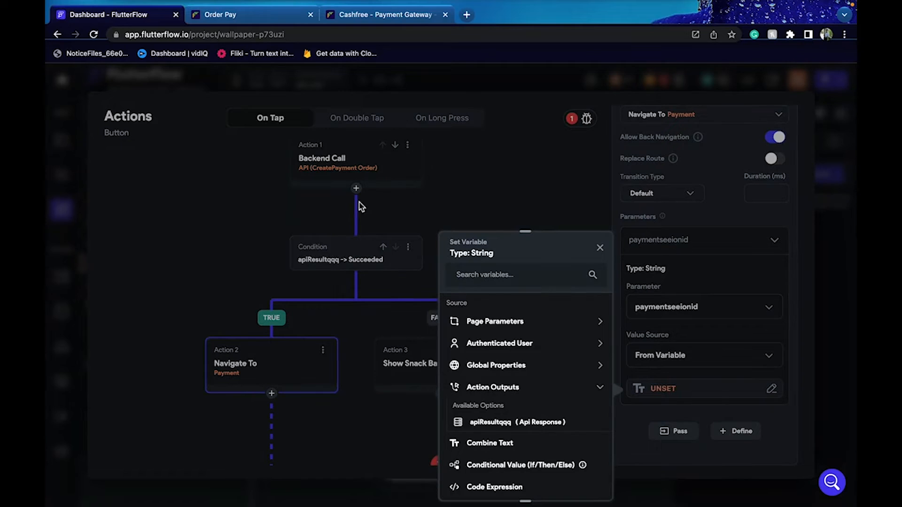
{"action": "left_click", "coordinate": [529, 423]}
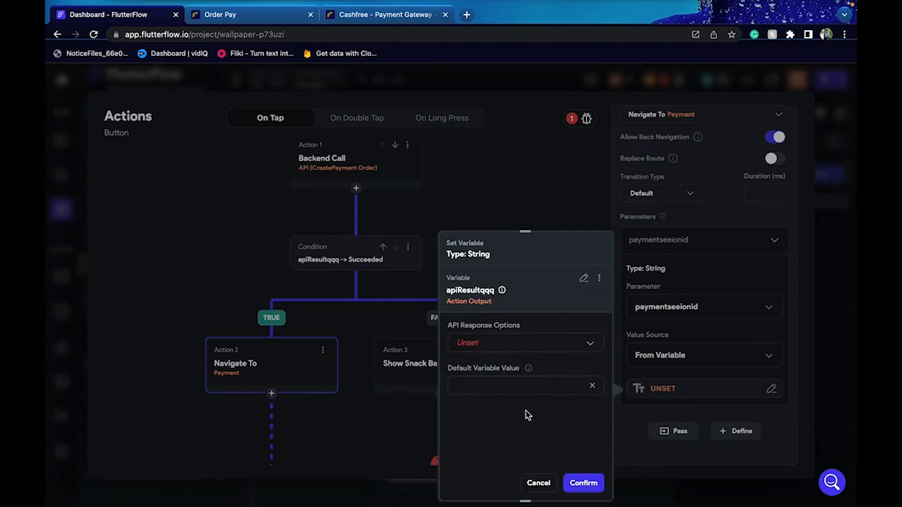
{"action": "left_click", "coordinate": [508, 342]}
{"action": "left_click", "coordinate": [507, 343]}
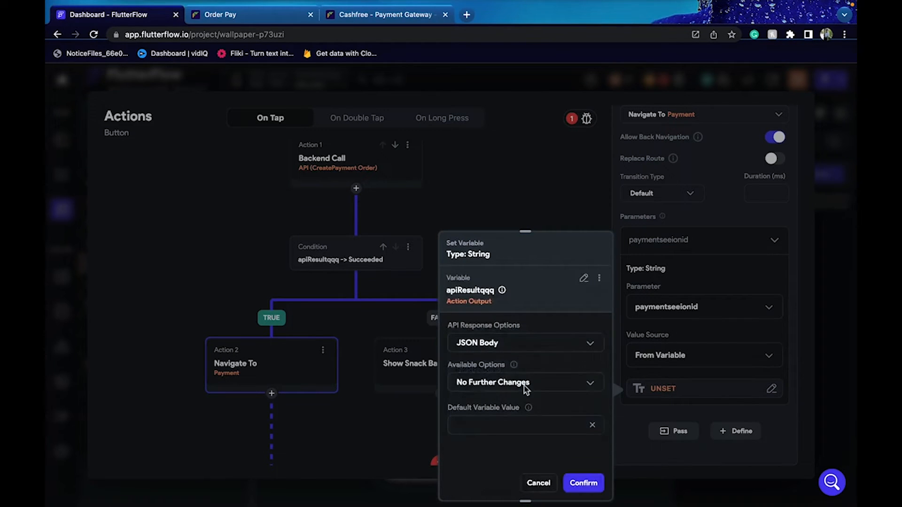
{"action": "left_click", "coordinate": [523, 383]}
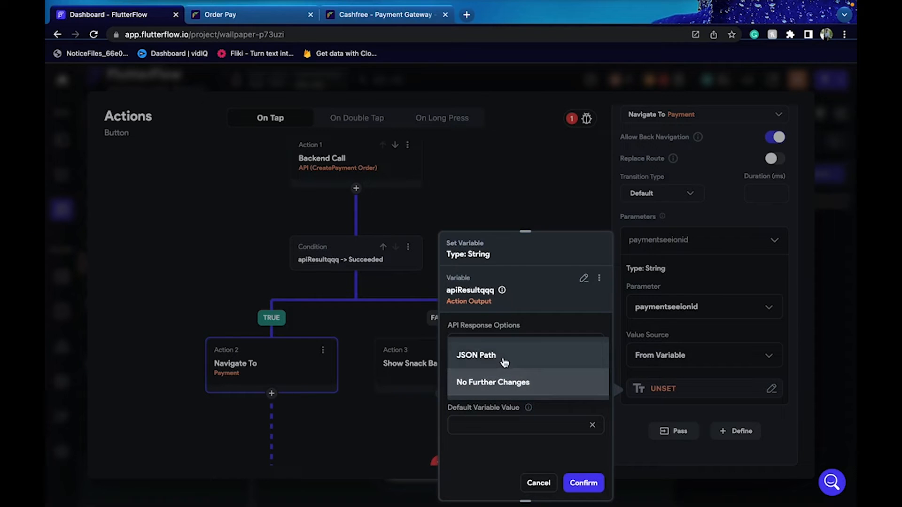
{"action": "left_click", "coordinate": [501, 358]}
{"action": "scroll", "coordinate": [503, 361], "scroll_direction": "down", "scroll_amount": 3}
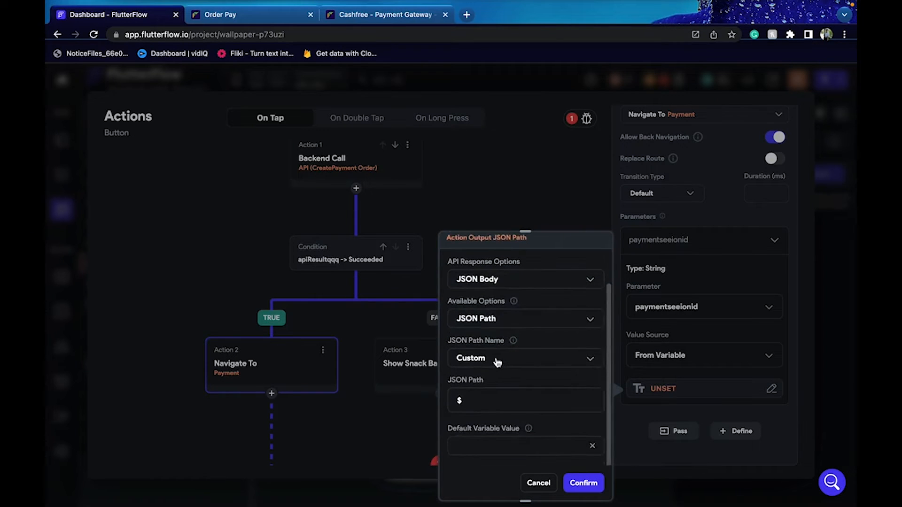
{"action": "left_click", "coordinate": [497, 359]}
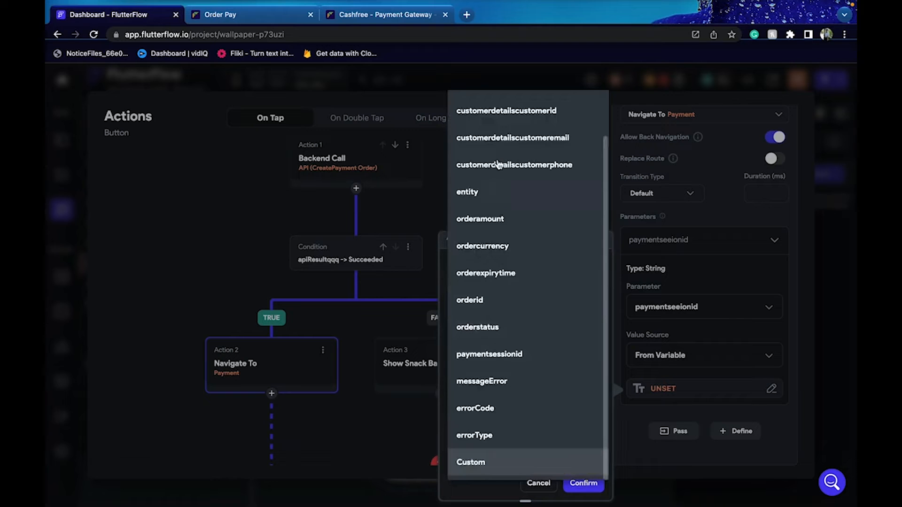
{"action": "left_click", "coordinate": [494, 357]}
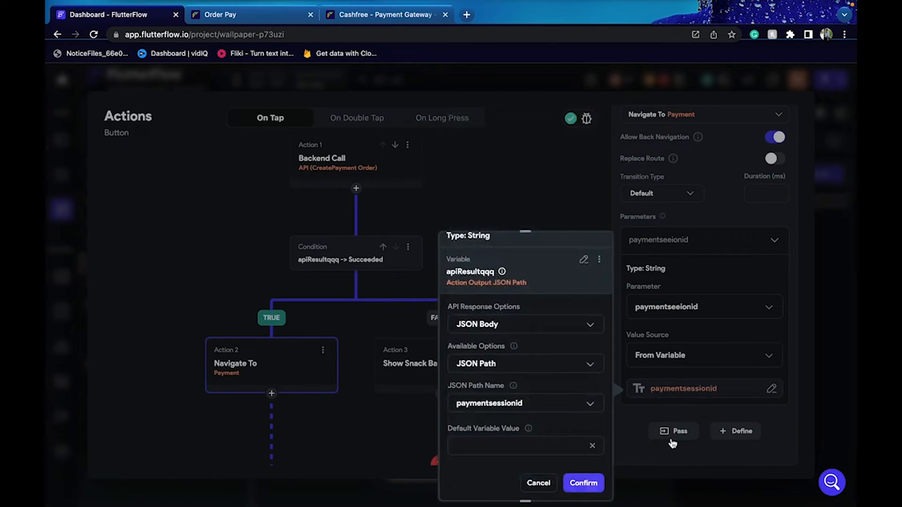
Pass the amount parameter to the Payment navigation, with its value from a variable
{"action": "left_click", "coordinate": [673, 437]}
{"action": "scroll", "coordinate": [672, 436], "scroll_direction": "down", "scroll_amount": 1}
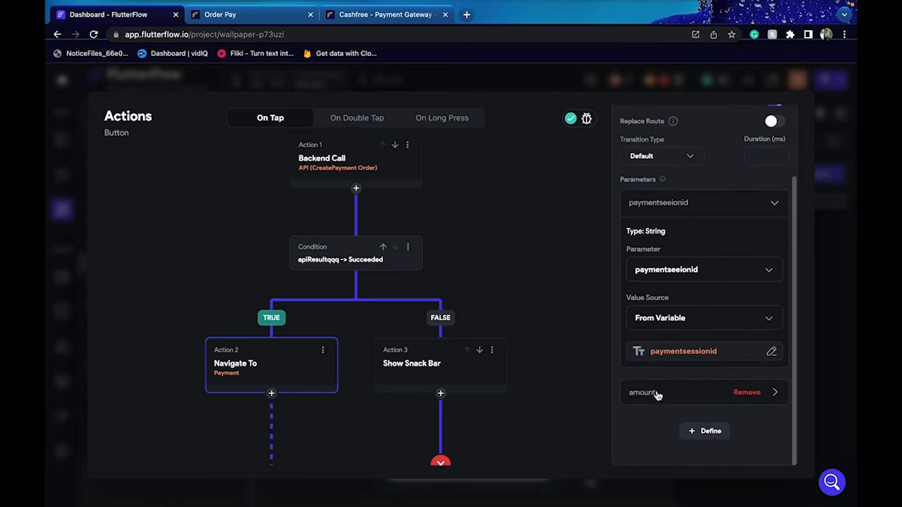
{"action": "left_click", "coordinate": [658, 395]}
{"action": "scroll", "coordinate": [677, 423], "scroll_direction": "down", "scroll_amount": 4}
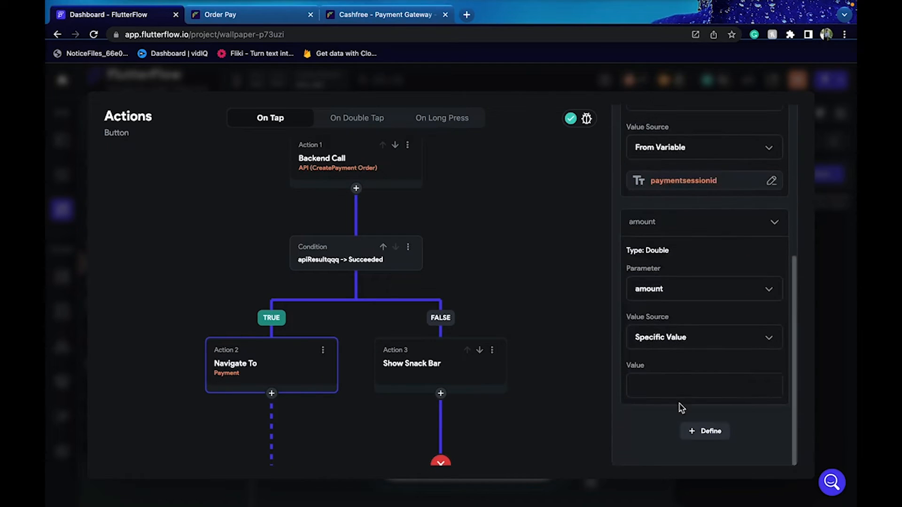
{"action": "left_click", "coordinate": [681, 350]}
{"action": "left_click", "coordinate": [674, 361]}
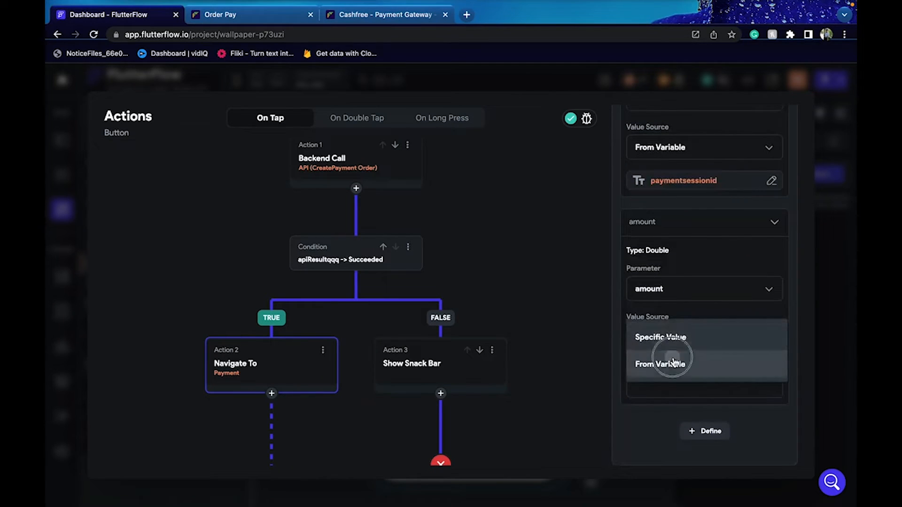
{"action": "left_click", "coordinate": [700, 398]}
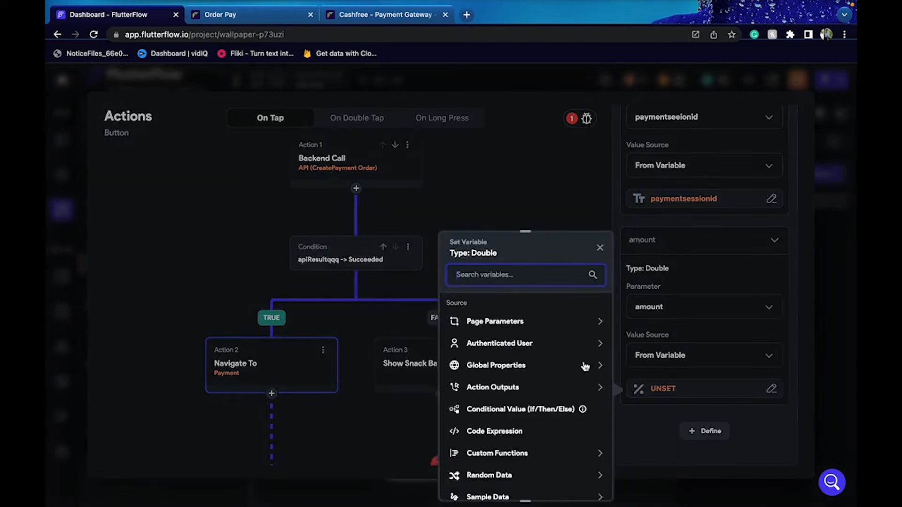
Fill amount from the apiResultqqq JSON body's orderamount JSON path and confirm
{"action": "left_click", "coordinate": [507, 393]}
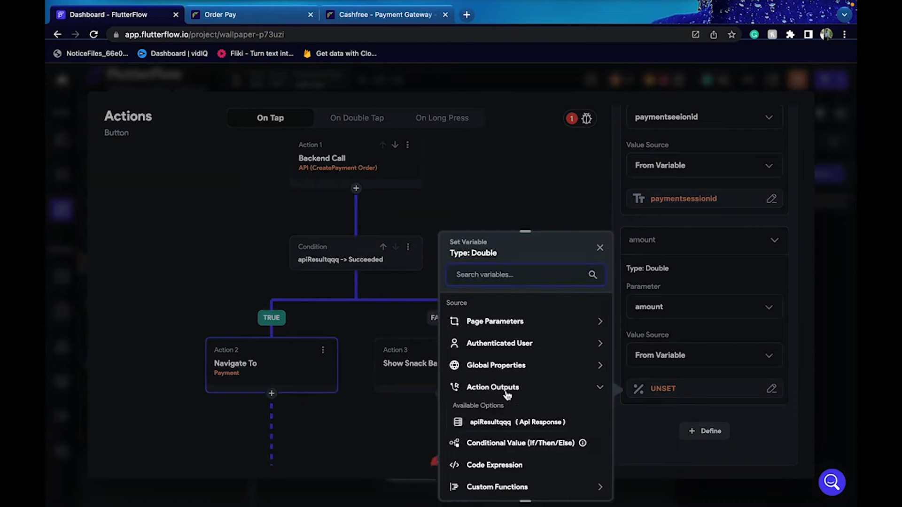
{"action": "left_click", "coordinate": [488, 423]}
{"action": "left_click", "coordinate": [492, 347]}
{"action": "left_click", "coordinate": [494, 354]}
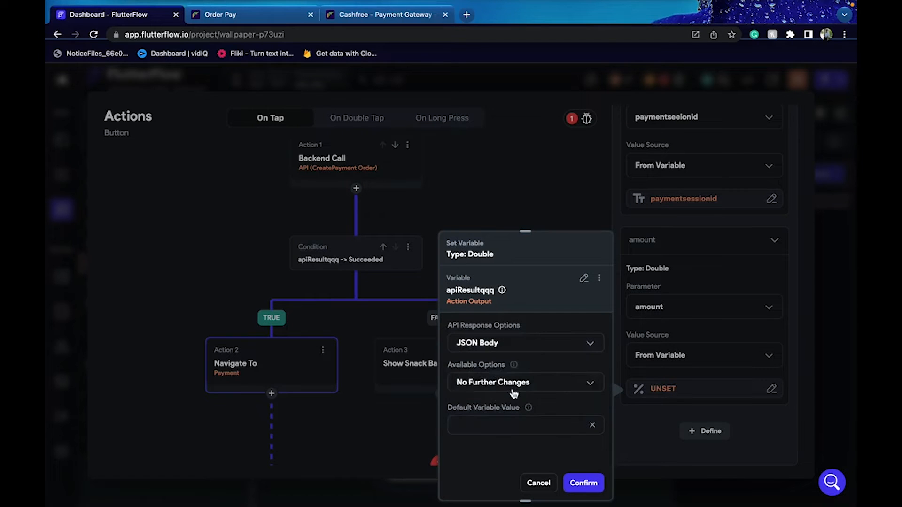
{"action": "left_click", "coordinate": [513, 392]}
{"action": "left_click", "coordinate": [507, 353]}
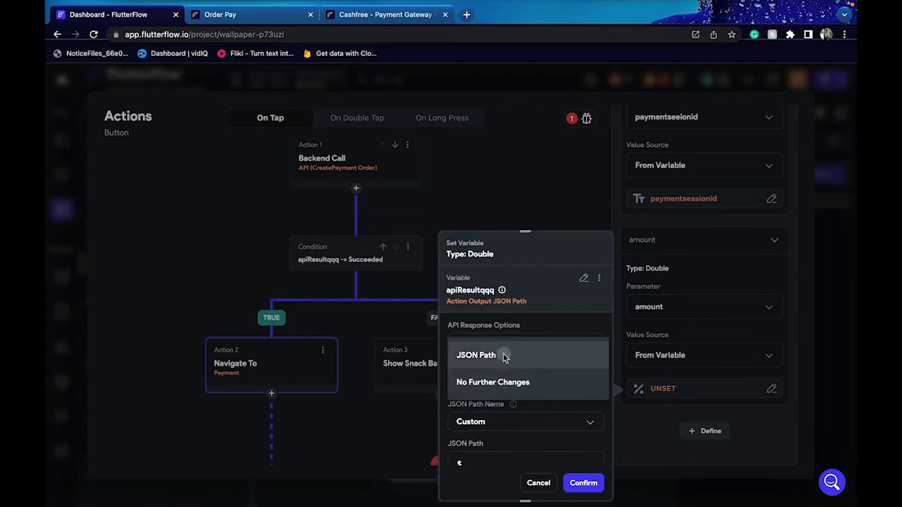
{"action": "left_click", "coordinate": [522, 422]}
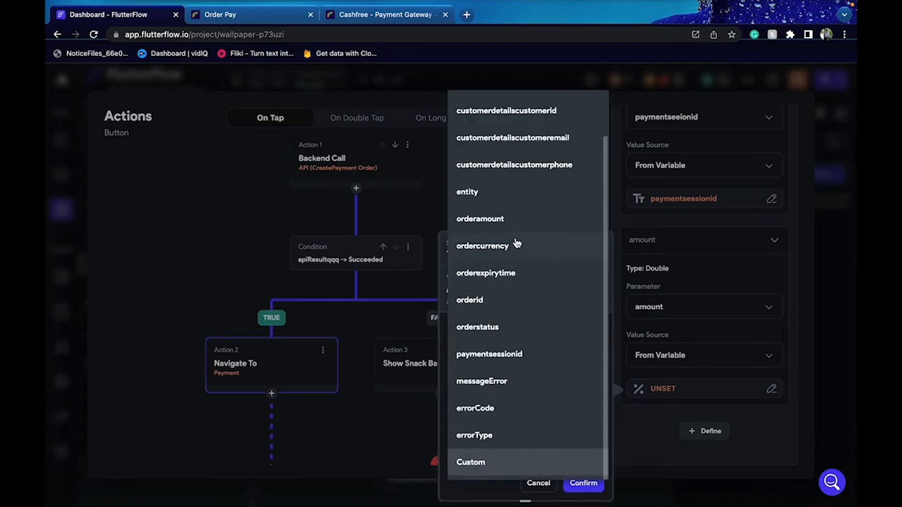
{"action": "left_click", "coordinate": [489, 219]}
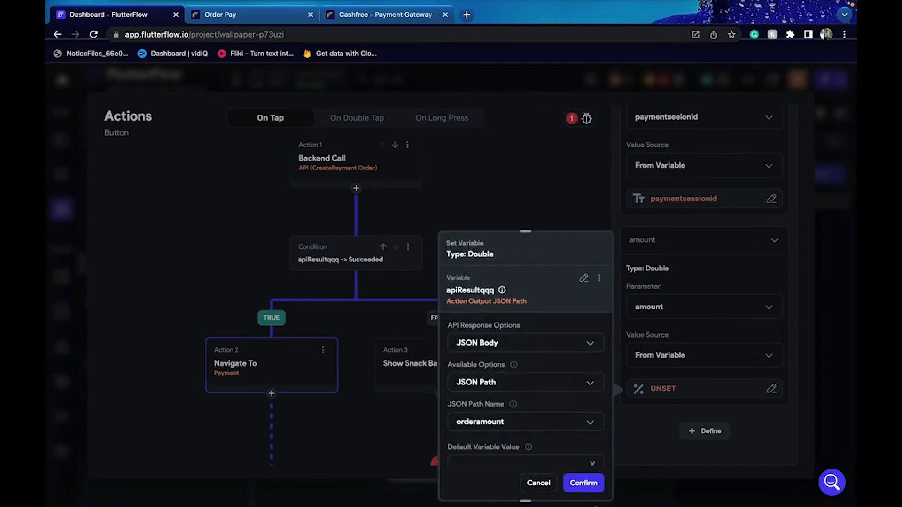
{"action": "left_click", "coordinate": [583, 484]}
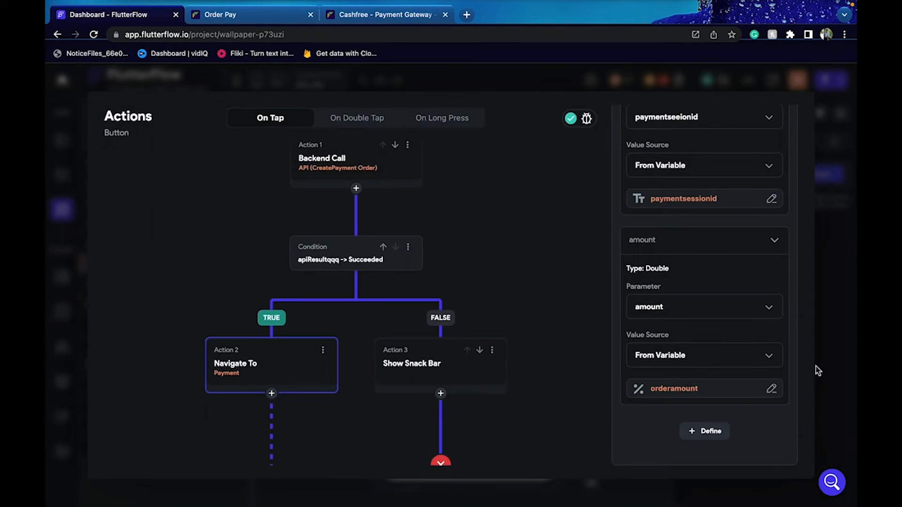
Add a Terminate action after Navigate To on the success branch and close the editor
{"action": "left_click", "coordinate": [271, 395]}
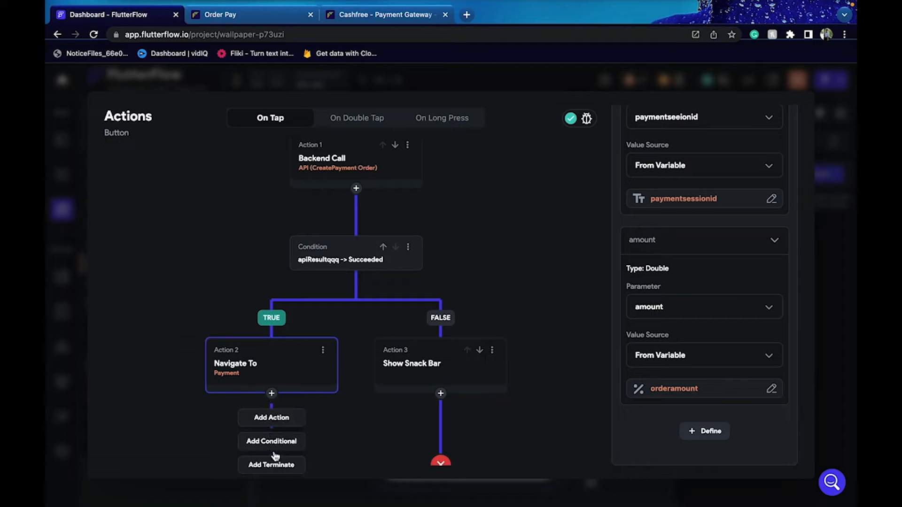
{"action": "left_click", "coordinate": [270, 461]}
{"action": "left_click_drag", "start_coordinate": [350, 438], "coordinate": [322, 362]}
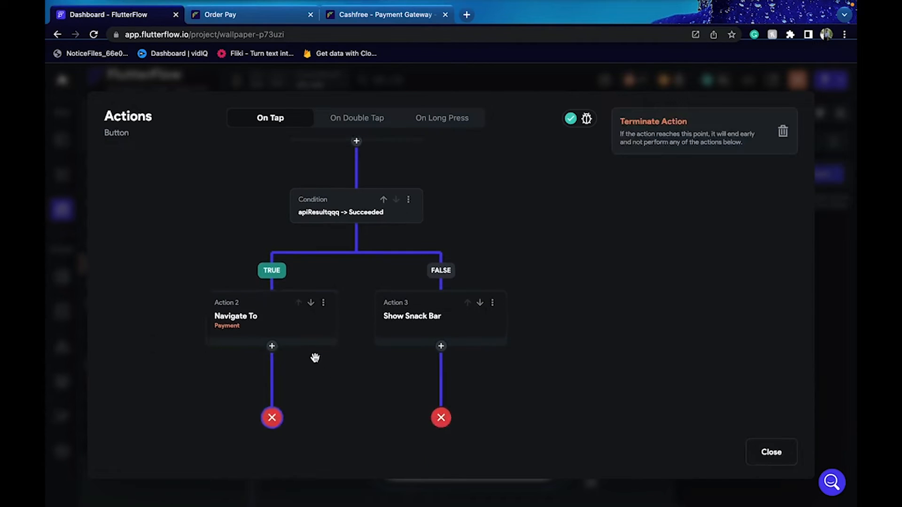
{"action": "left_click", "coordinate": [759, 450]}
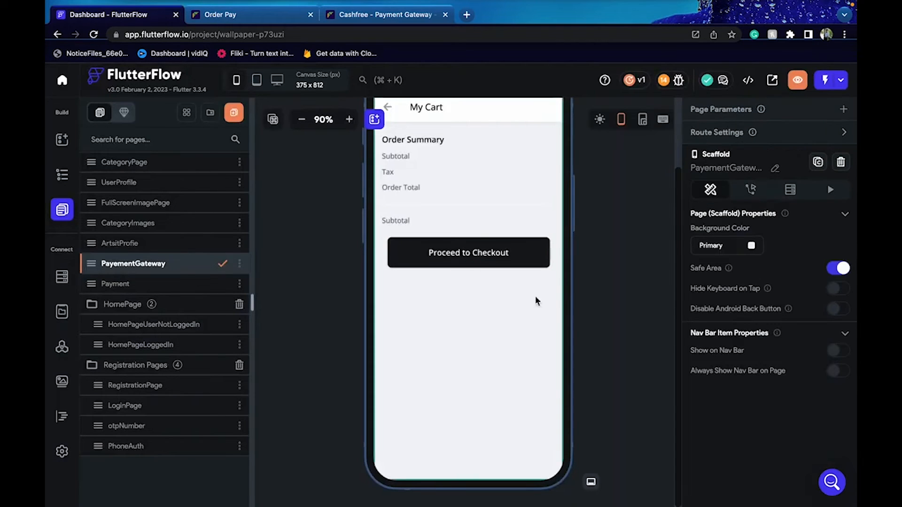
Give the Payment page's Pay Now button an API Call action that runs Order Pay
{"action": "left_click", "coordinate": [188, 284]}
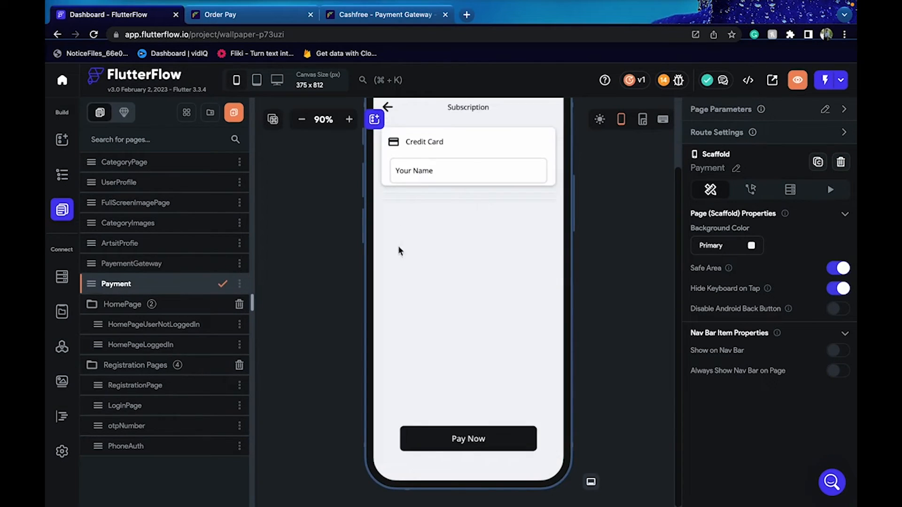
{"action": "left_click", "coordinate": [484, 444]}
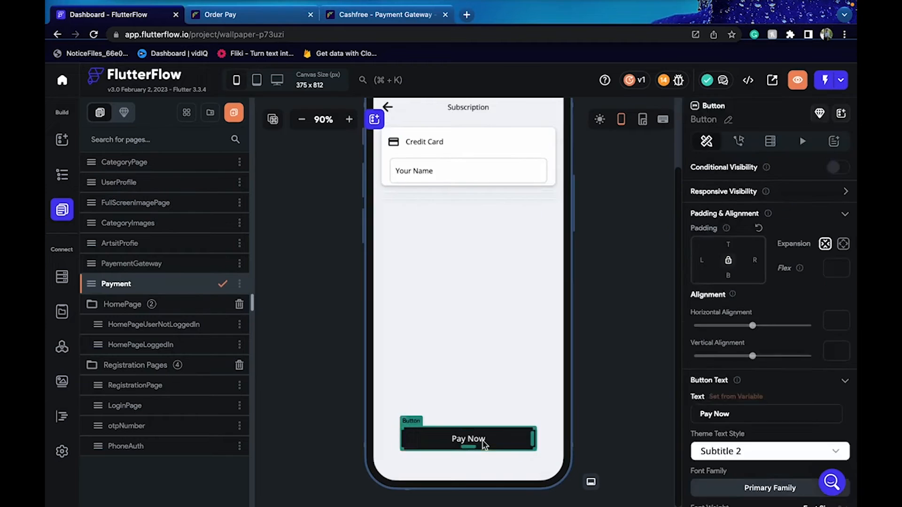
{"action": "left_click", "coordinate": [739, 141]}
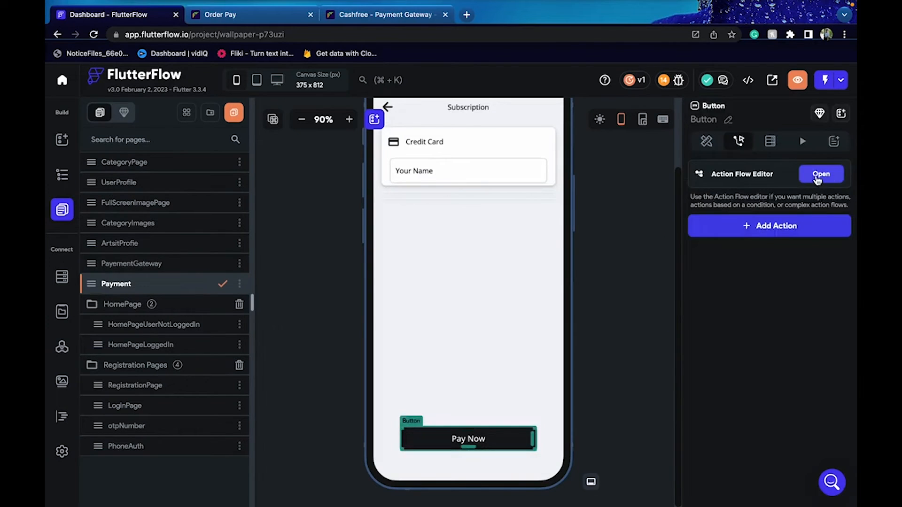
{"action": "left_click", "coordinate": [821, 175]}
{"action": "left_click", "coordinate": [378, 400]}
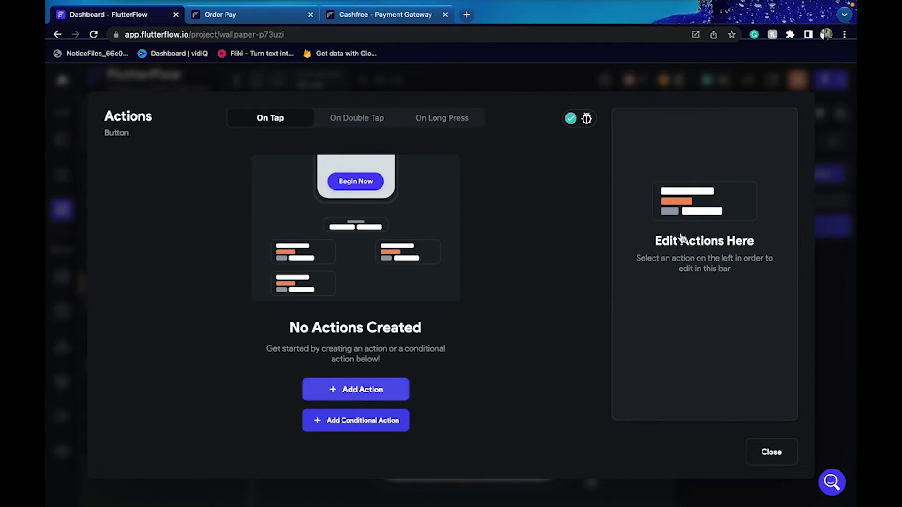
{"action": "left_click", "coordinate": [684, 196]}
{"action": "type", "text": "api"}
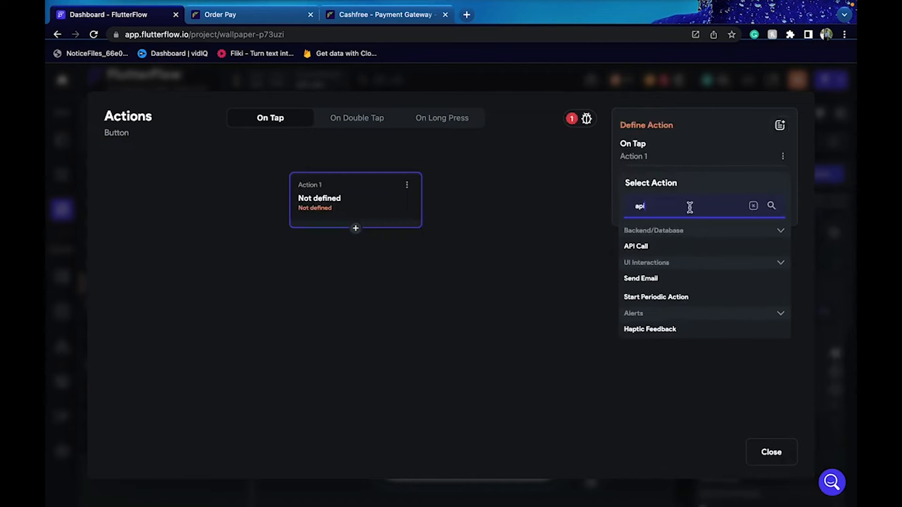
{"action": "left_click", "coordinate": [680, 245]}
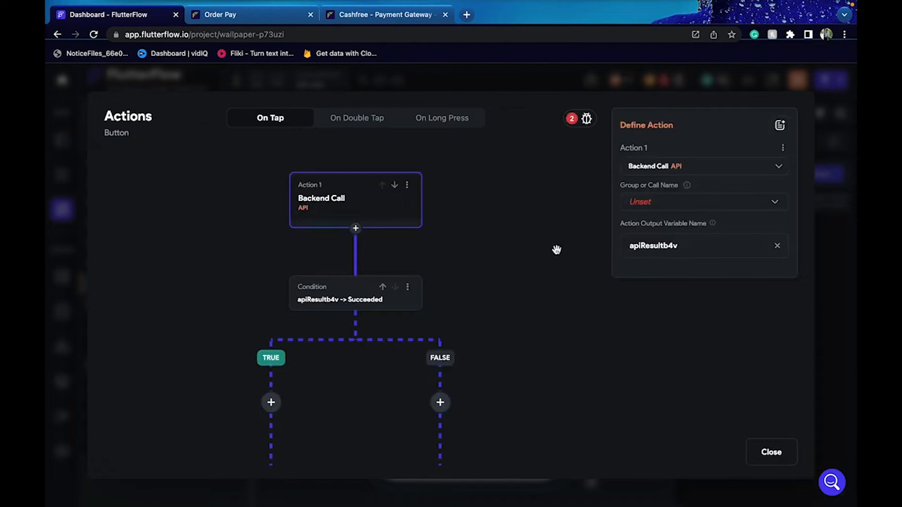
{"action": "left_click", "coordinate": [643, 206]}
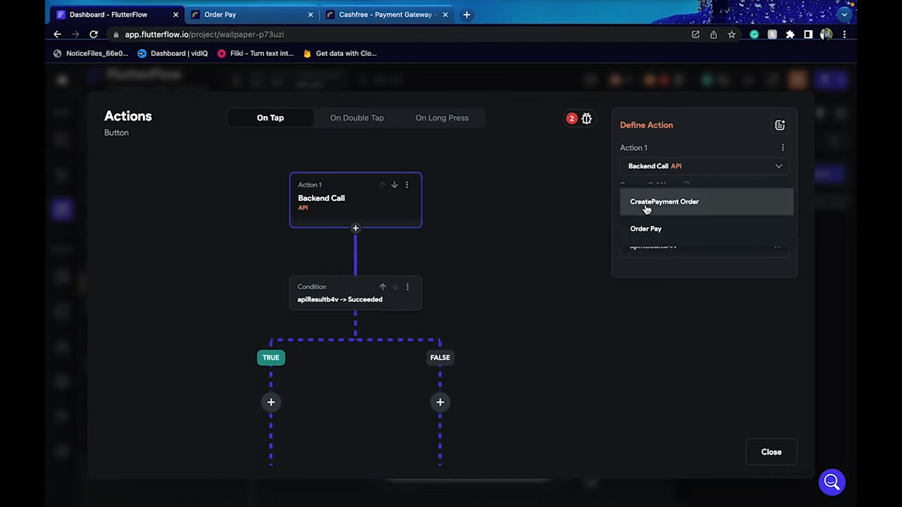
{"action": "left_click", "coordinate": [654, 226]}
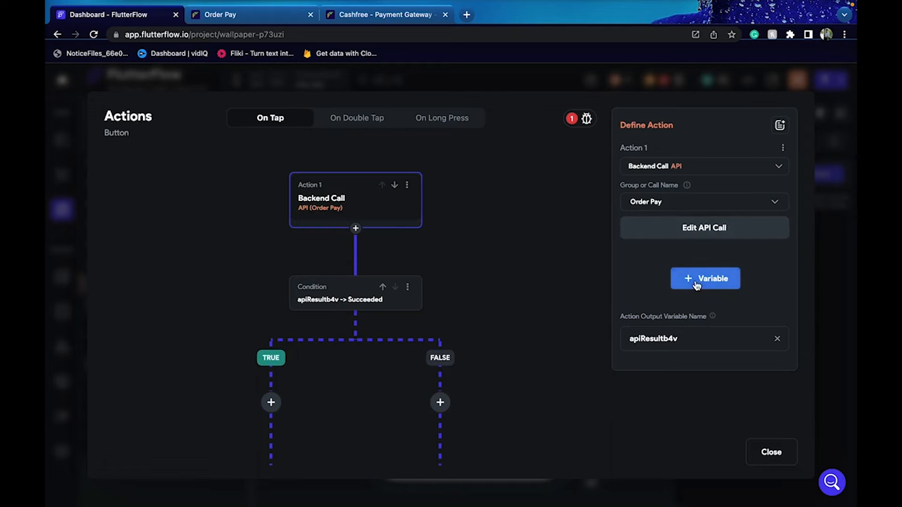
Add payment_session_id to the Order Pay call, taken from the paymentseeionid page parameter
{"action": "left_click", "coordinate": [724, 280]}
{"action": "left_click", "coordinate": [669, 334]}
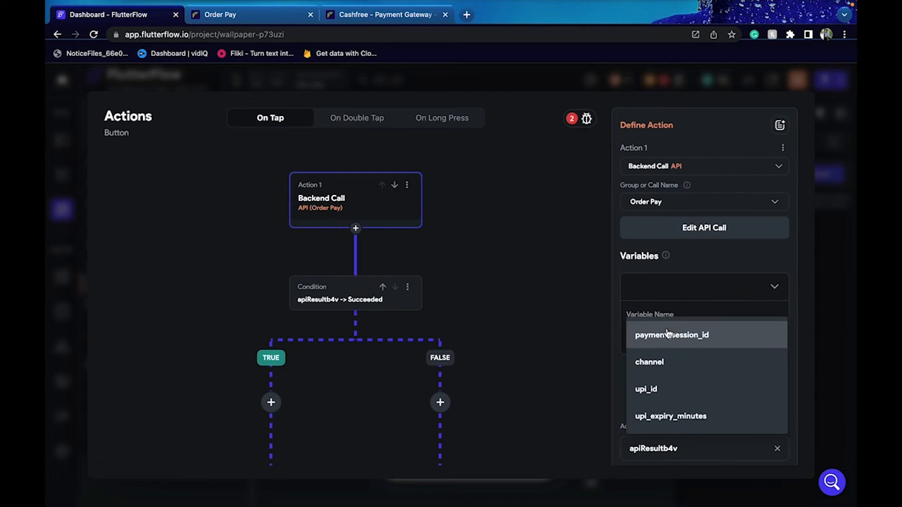
{"action": "left_click", "coordinate": [669, 335]}
{"action": "left_click", "coordinate": [673, 386]}
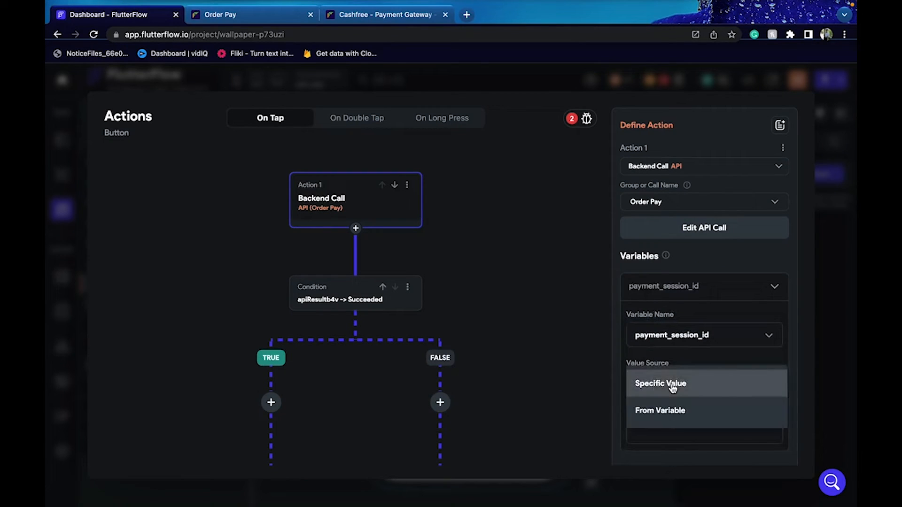
{"action": "left_click", "coordinate": [669, 409]}
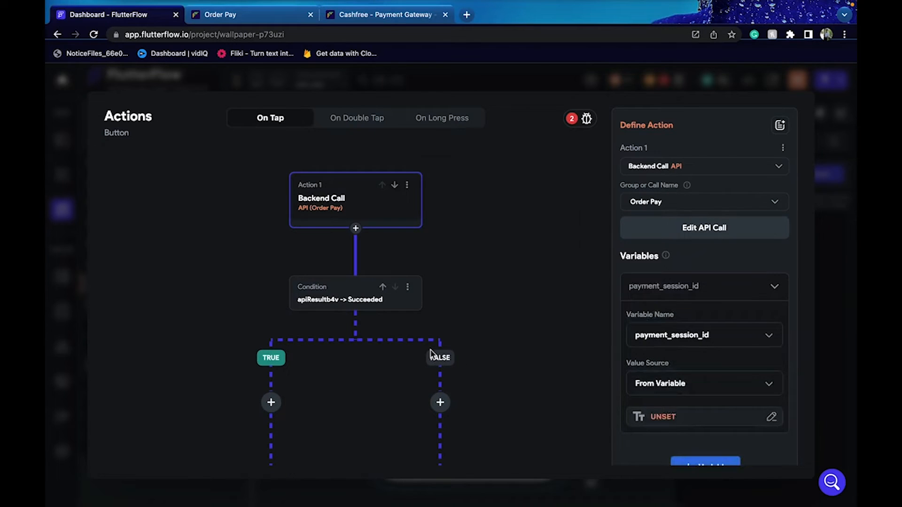
{"action": "left_click", "coordinate": [495, 357]}
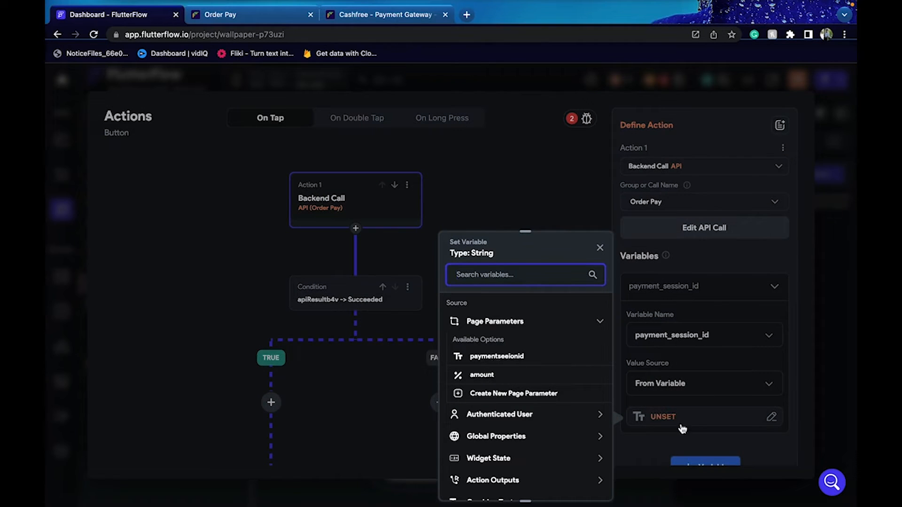
{"action": "scroll", "coordinate": [694, 429], "scroll_direction": "down", "scroll_amount": 2}
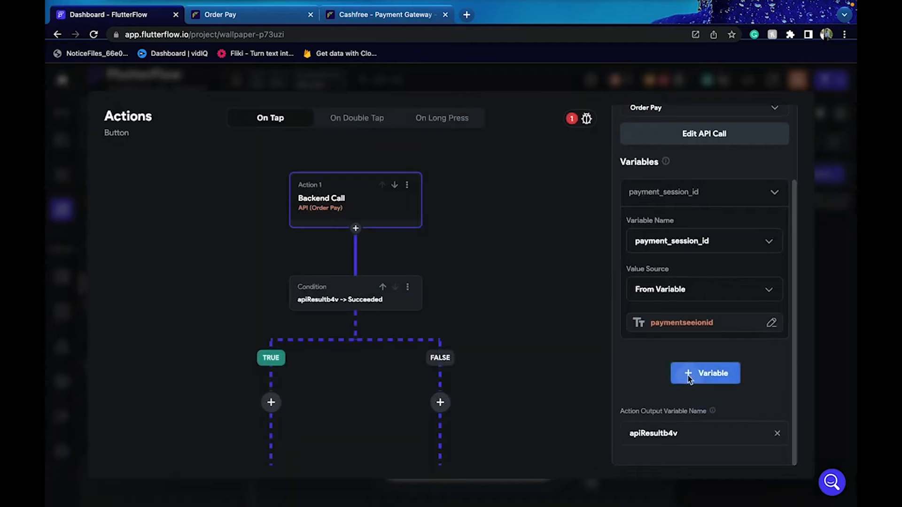
Add the channel variable with the value 'link'
{"action": "left_click", "coordinate": [689, 373]}
{"action": "scroll", "coordinate": [672, 383], "scroll_direction": "down", "scroll_amount": 2}
{"action": "scroll", "coordinate": [673, 385], "scroll_direction": "down", "scroll_amount": 1}
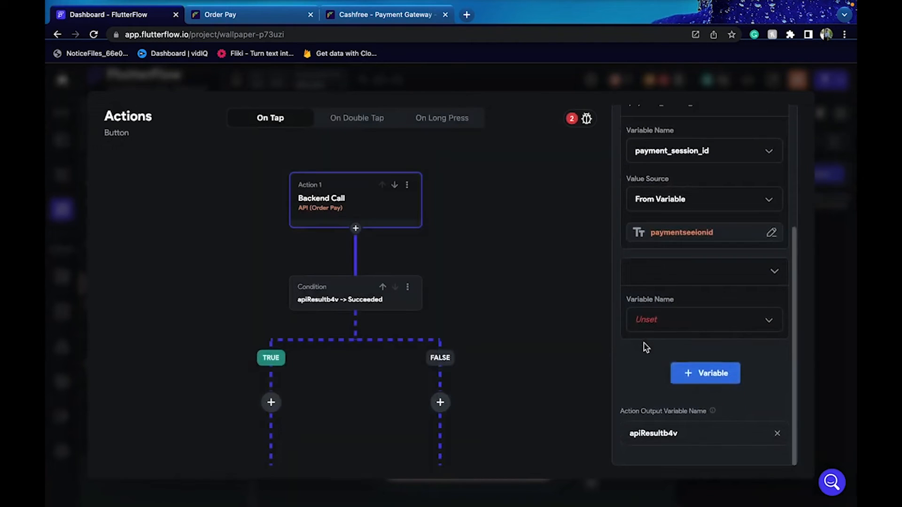
{"action": "left_click", "coordinate": [653, 320]}
{"action": "left_click", "coordinate": [651, 319]}
{"action": "left_click", "coordinate": [666, 407]}
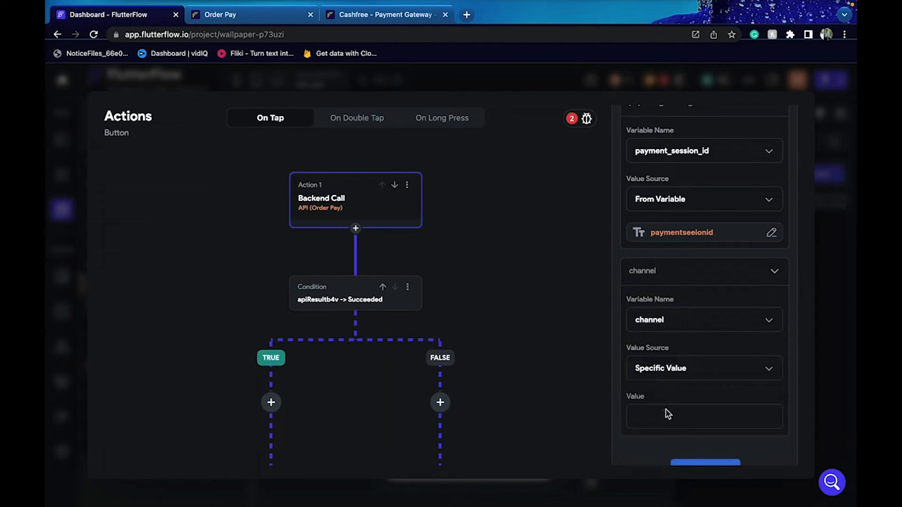
{"action": "type", "text": "link"}
{"action": "scroll", "coordinate": [705, 282], "scroll_direction": "down", "scroll_amount": 2}
Add upi_id, valued from the Your Name field's widget state
{"action": "left_click", "coordinate": [696, 372]}
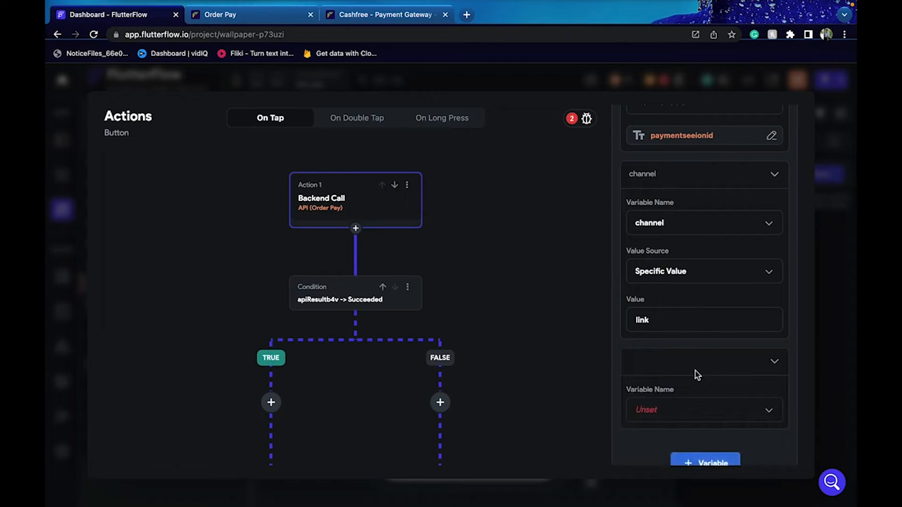
{"action": "left_click", "coordinate": [677, 411]}
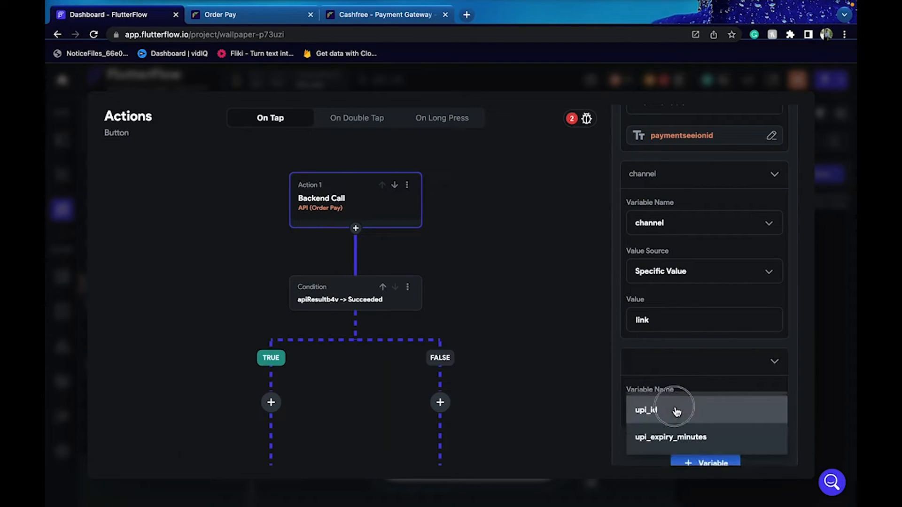
{"action": "left_click", "coordinate": [676, 410]}
{"action": "scroll", "coordinate": [674, 407], "scroll_direction": "down", "scroll_amount": 3}
{"action": "left_click", "coordinate": [655, 272]}
{"action": "left_click", "coordinate": [654, 301]}
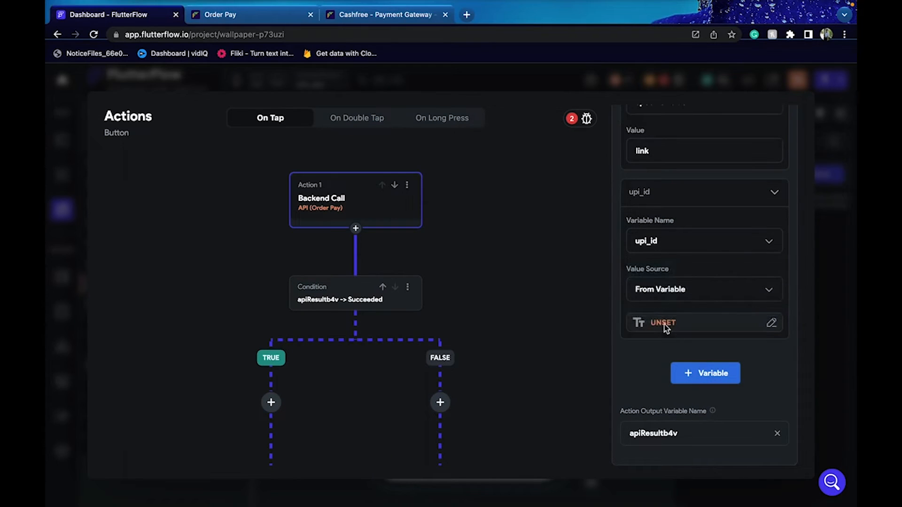
{"action": "left_click", "coordinate": [665, 326]}
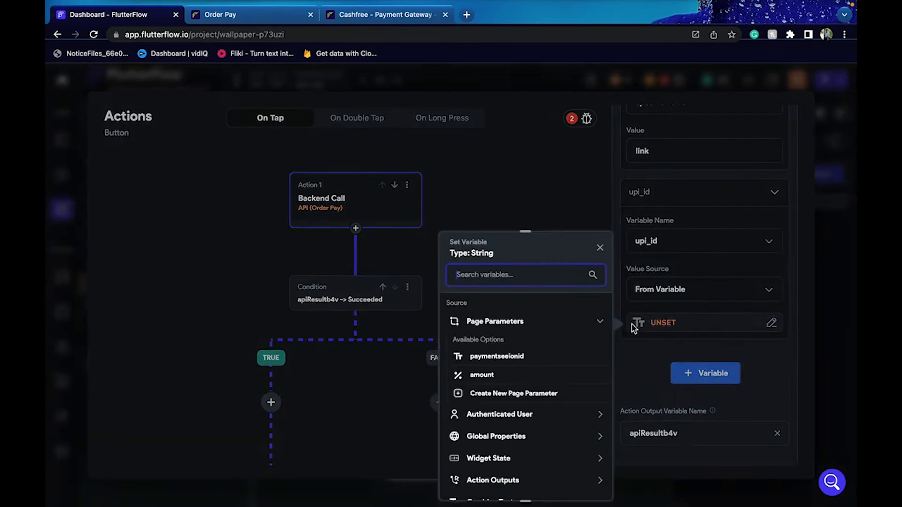
{"action": "left_click", "coordinate": [499, 459]}
{"action": "scroll", "coordinate": [500, 456], "scroll_direction": "down", "scroll_amount": 2}
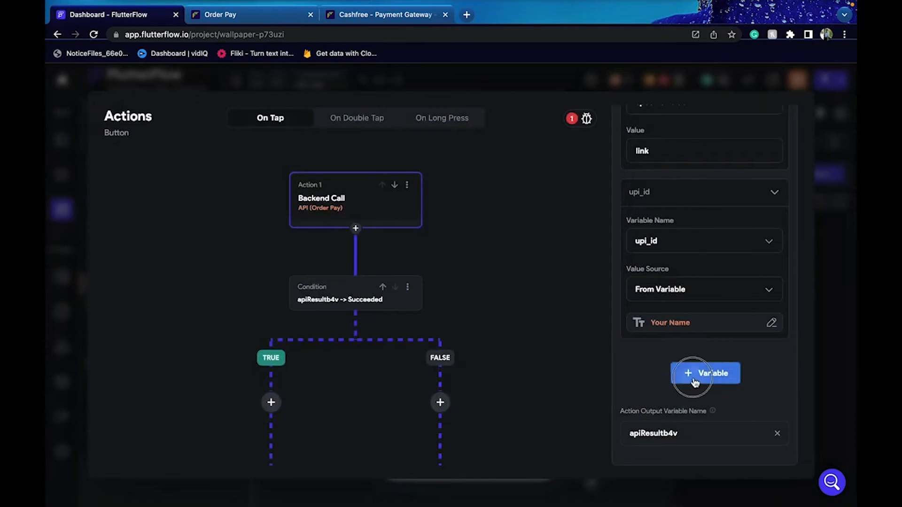
Add upi_expiry_minutes to the call with the value 5
{"action": "left_click", "coordinate": [695, 376]}
{"action": "scroll", "coordinate": [666, 381], "scroll_direction": "down", "scroll_amount": 2}
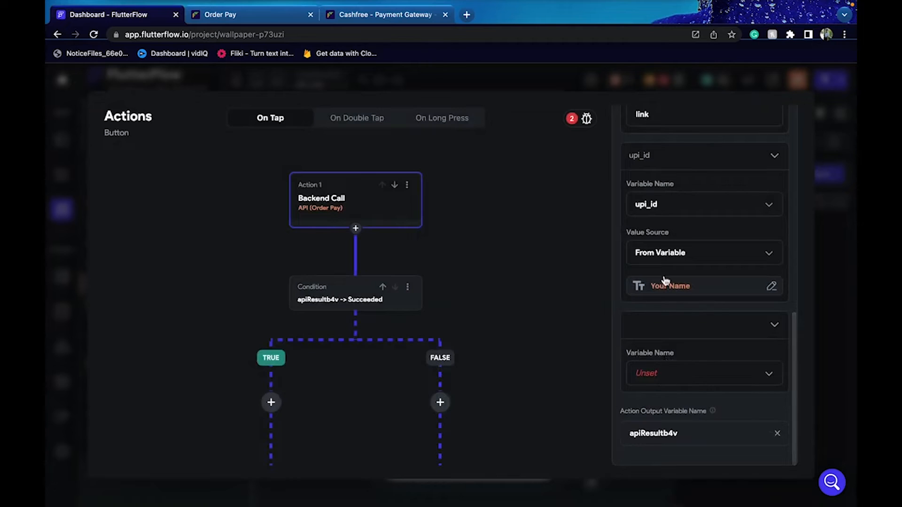
{"action": "left_click", "coordinate": [692, 373]}
{"action": "left_click", "coordinate": [673, 373]}
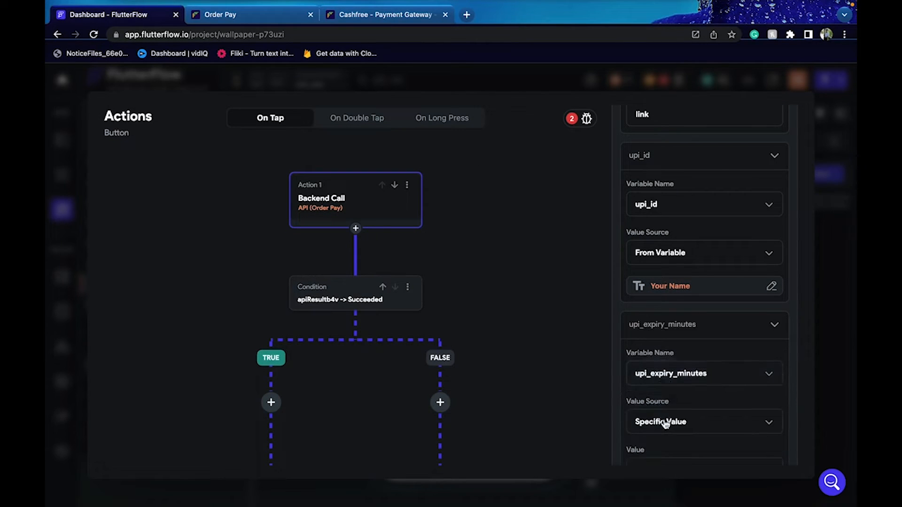
{"action": "scroll", "coordinate": [663, 423], "scroll_direction": "down", "scroll_amount": 1}
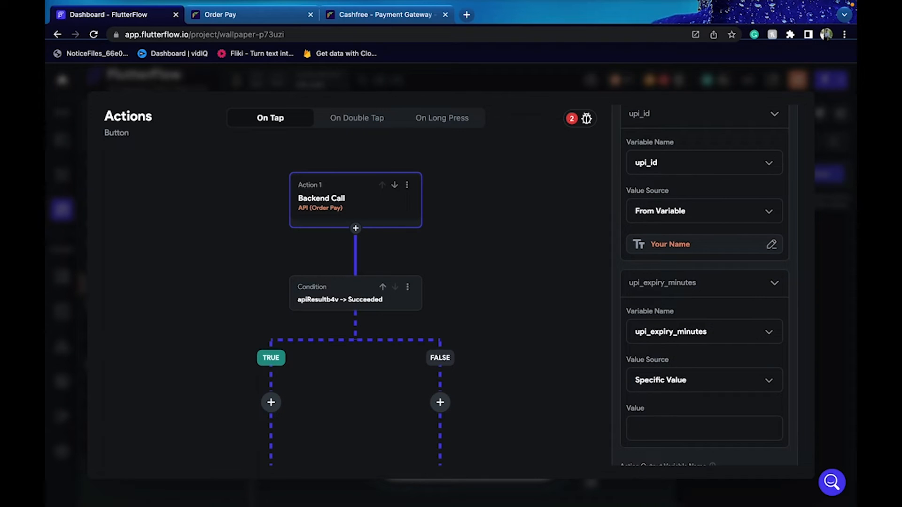
{"action": "scroll", "coordinate": [709, 284], "scroll_direction": "down", "scroll_amount": 2}
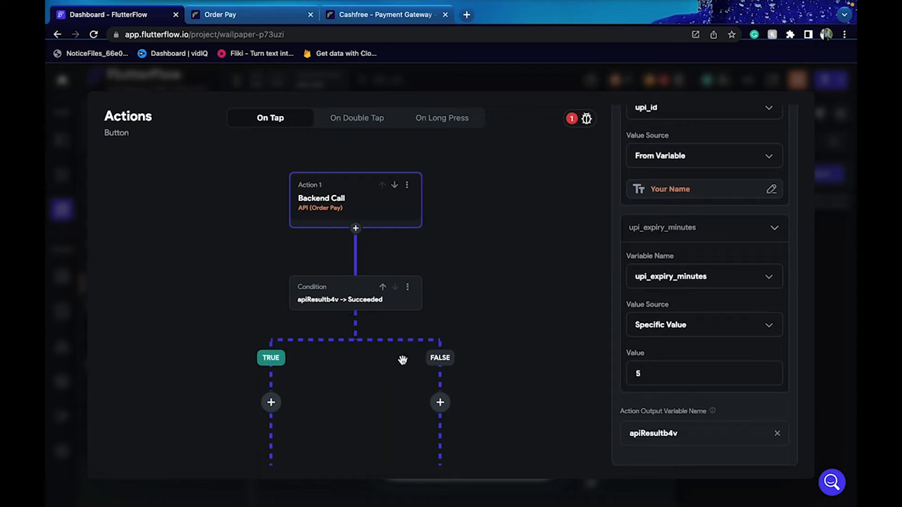
Create a new blank page named WebView and delete its app bar
{"action": "left_click", "coordinate": [838, 350]}
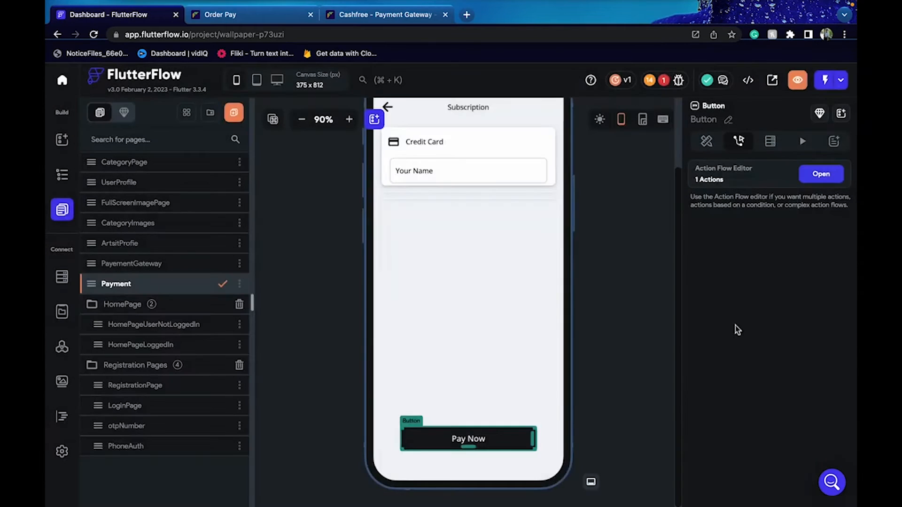
{"action": "left_click", "coordinate": [66, 140]}
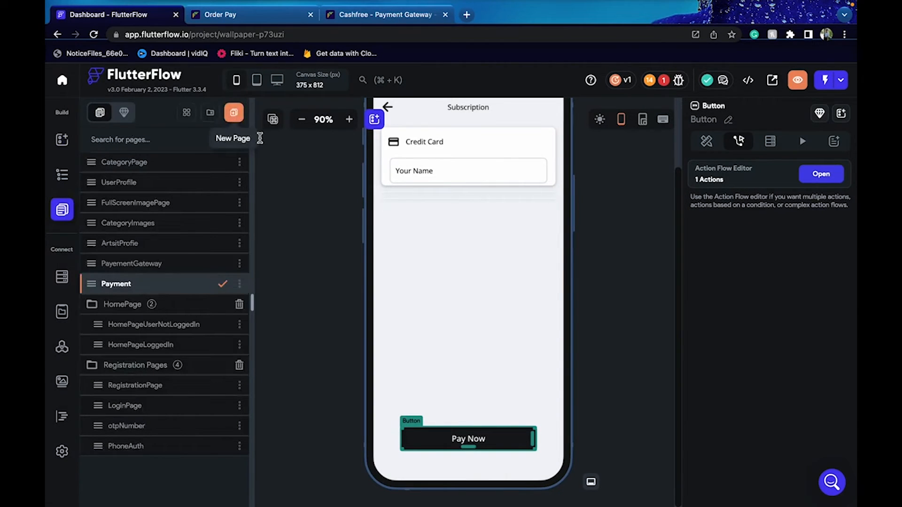
{"action": "type", "text": "WebView"}
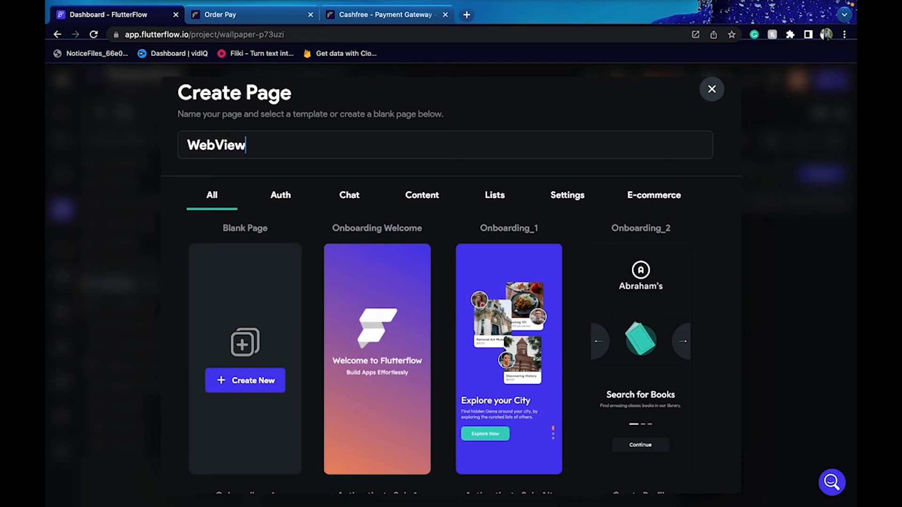
{"action": "left_click", "coordinate": [218, 381]}
{"action": "left_click", "coordinate": [445, 117]}
{"action": "key", "text": "BackSpace"}
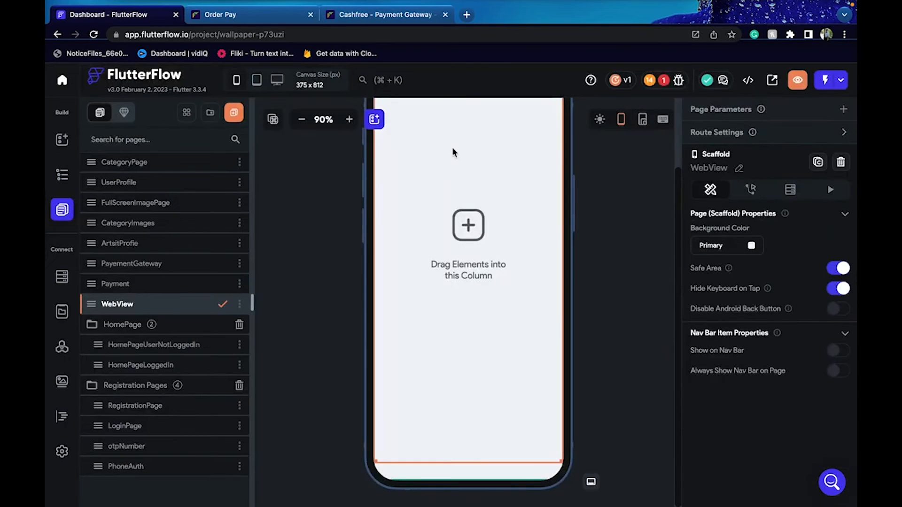
Place a WebView widget on the page and clear its fixed 500 height
{"action": "left_click", "coordinate": [65, 143]}
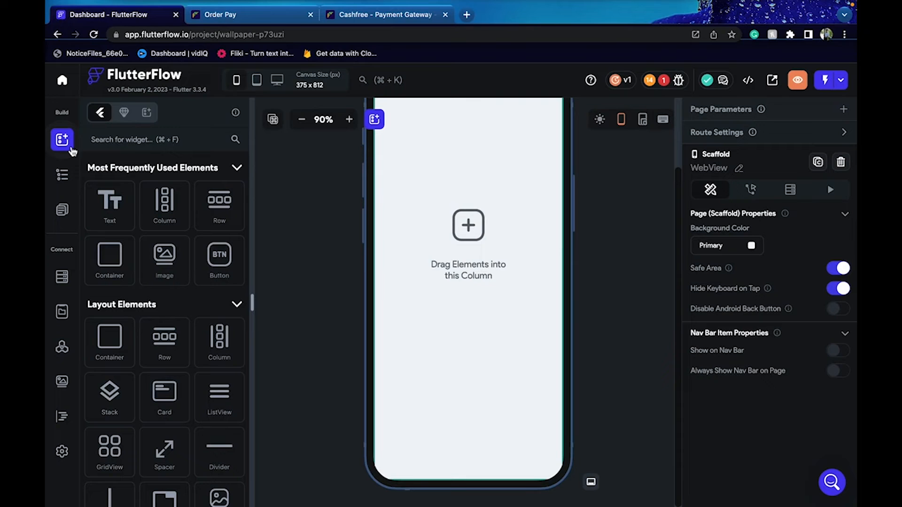
{"action": "type", "text": "web"}
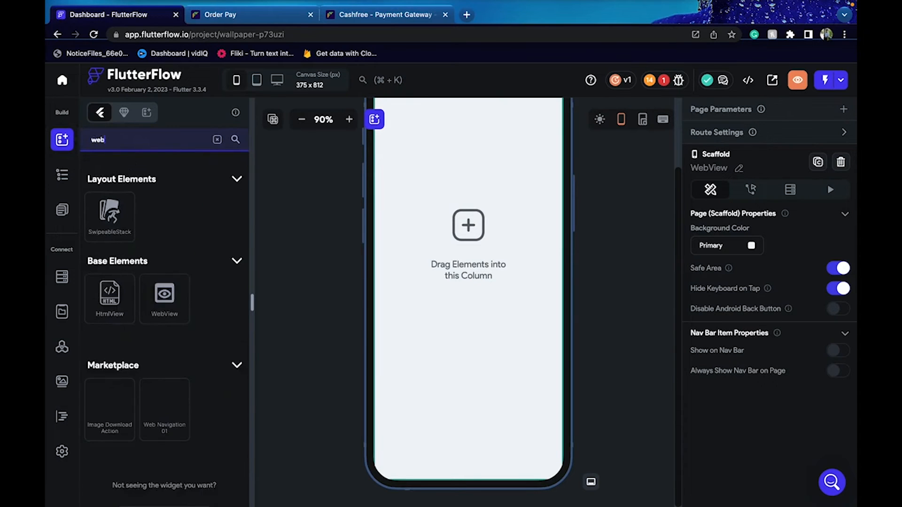
{"action": "type", "text": " view"}
{"action": "left_click_drag", "start_coordinate": [161, 233], "coordinate": [489, 241]}
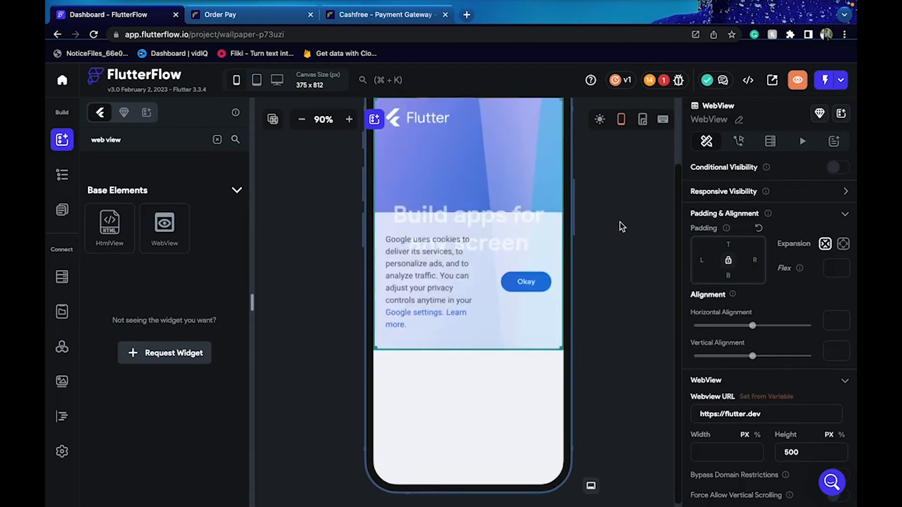
{"action": "scroll", "coordinate": [622, 227], "scroll_direction": "up", "scroll_amount": 2}
{"action": "left_click_drag", "start_coordinate": [800, 450], "coordinate": [777, 450]}
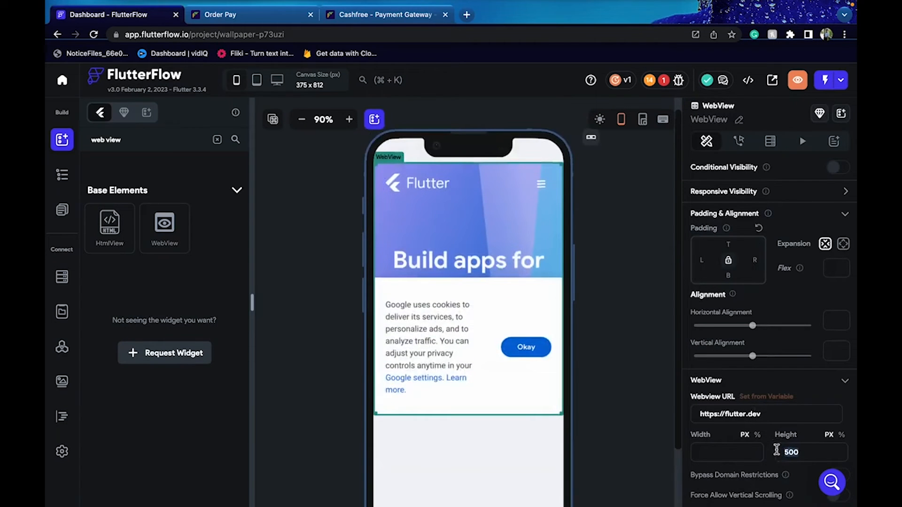
{"action": "key", "text": "BackSpace"}
{"action": "scroll", "coordinate": [778, 446], "scroll_direction": "down", "scroll_amount": 2}
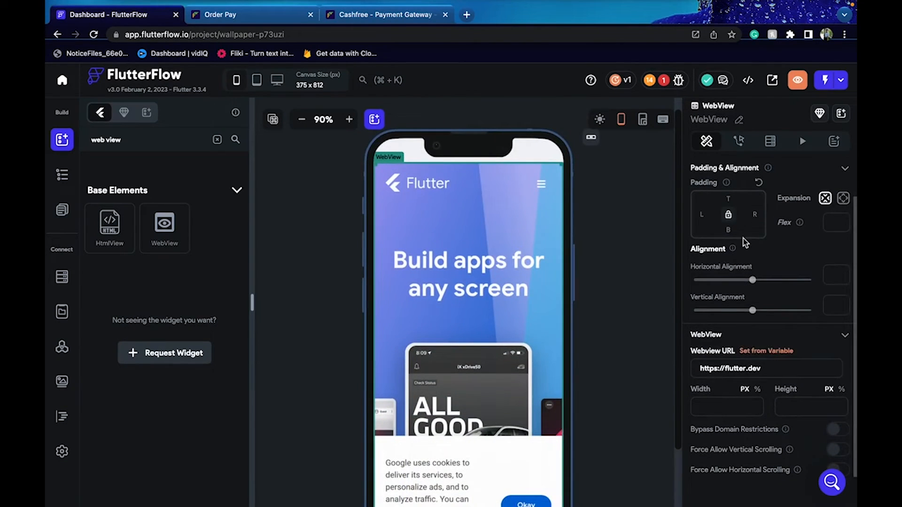
{"action": "scroll", "coordinate": [787, 195], "scroll_direction": "up", "scroll_amount": 1}
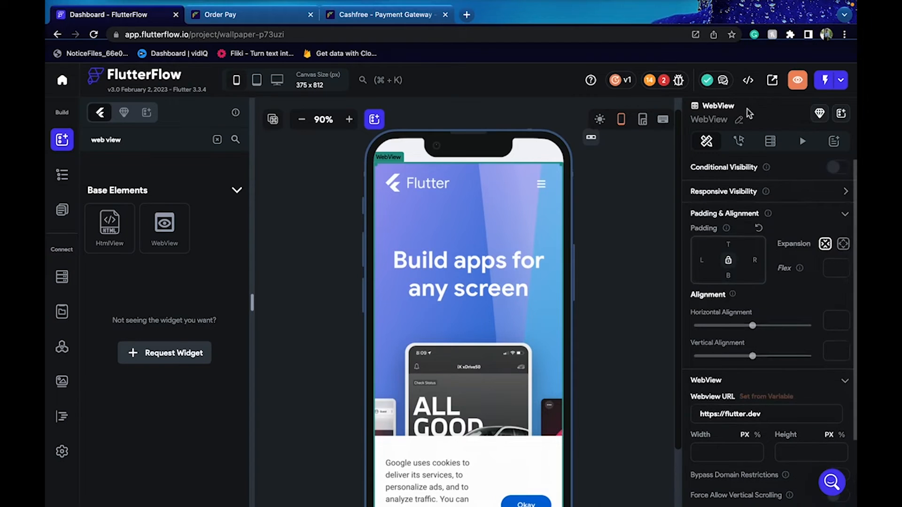
{"action": "left_click", "coordinate": [617, 188]}
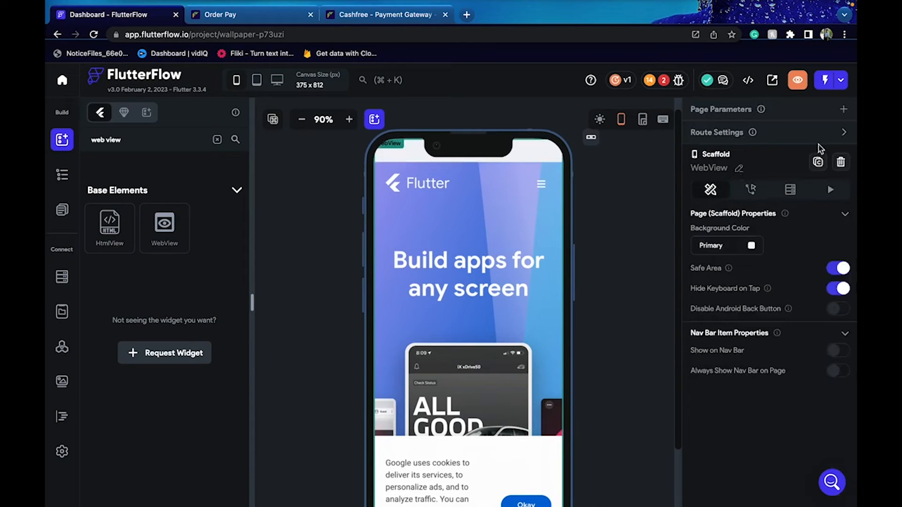
Add a String page parameter named paymentLink to the WebView page
{"action": "left_click", "coordinate": [849, 114]}
{"action": "left_click", "coordinate": [768, 172]}
{"action": "type", "text": "paymentLink"}
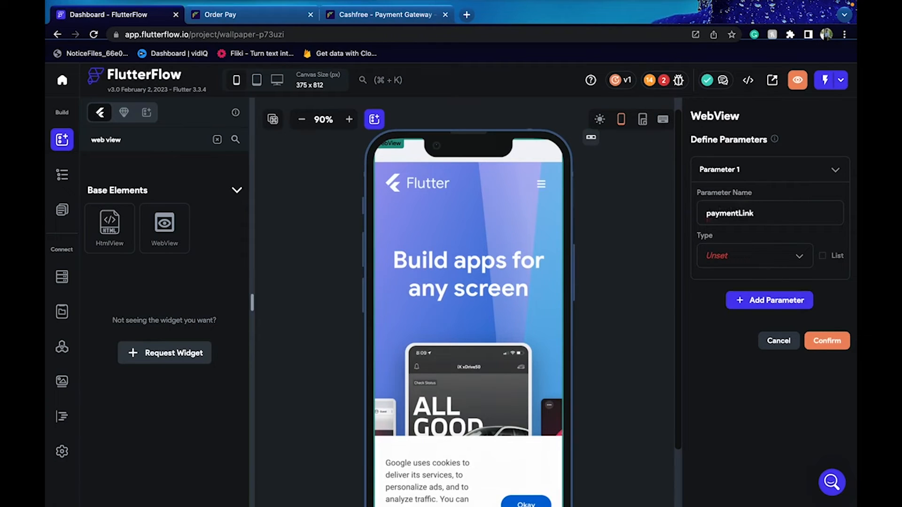
{"action": "left_click", "coordinate": [761, 257]}
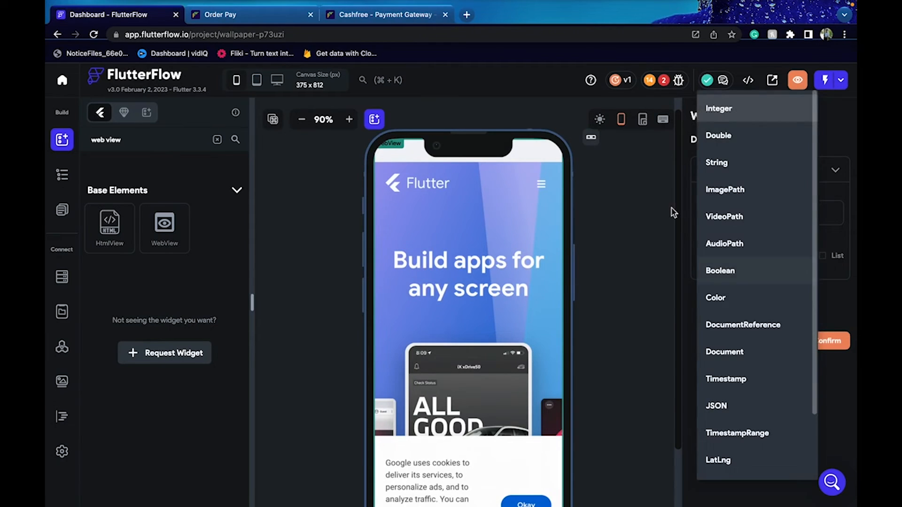
{"action": "left_click", "coordinate": [719, 164]}
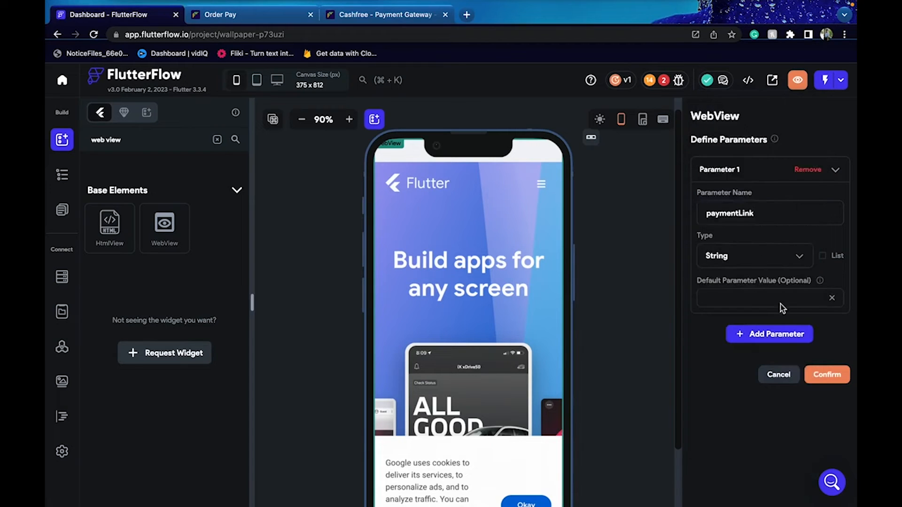
{"action": "left_click", "coordinate": [825, 375]}
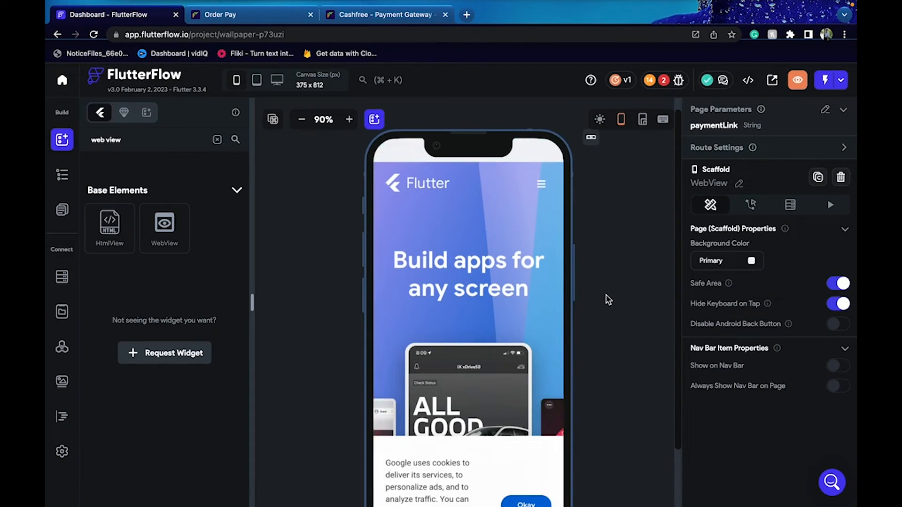
{"action": "scroll", "coordinate": [609, 299], "scroll_direction": "down", "scroll_amount": 2}
{"action": "triple_click", "coordinate": [502, 392]}
Set the WebView widget's URL to the paymentLink page parameter
{"action": "left_click", "coordinate": [65, 212]}
{"action": "left_click", "coordinate": [462, 308]}
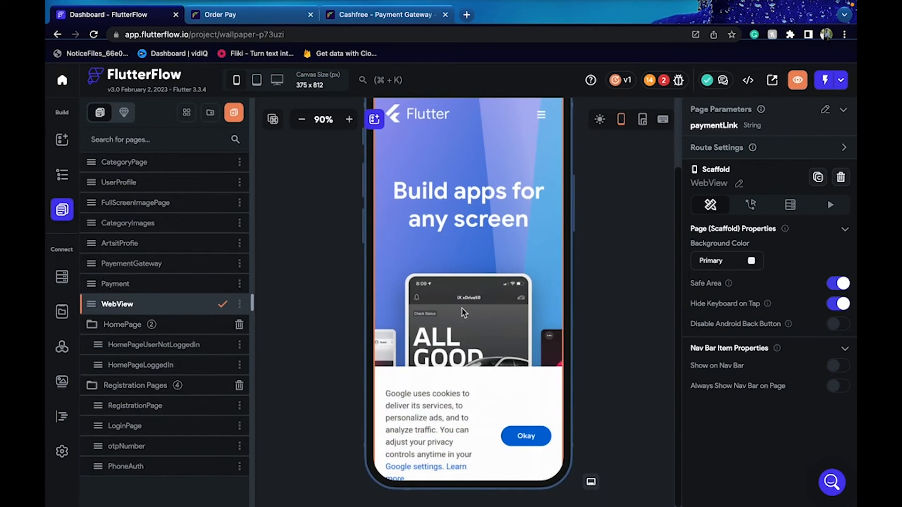
{"action": "left_click", "coordinate": [166, 290]}
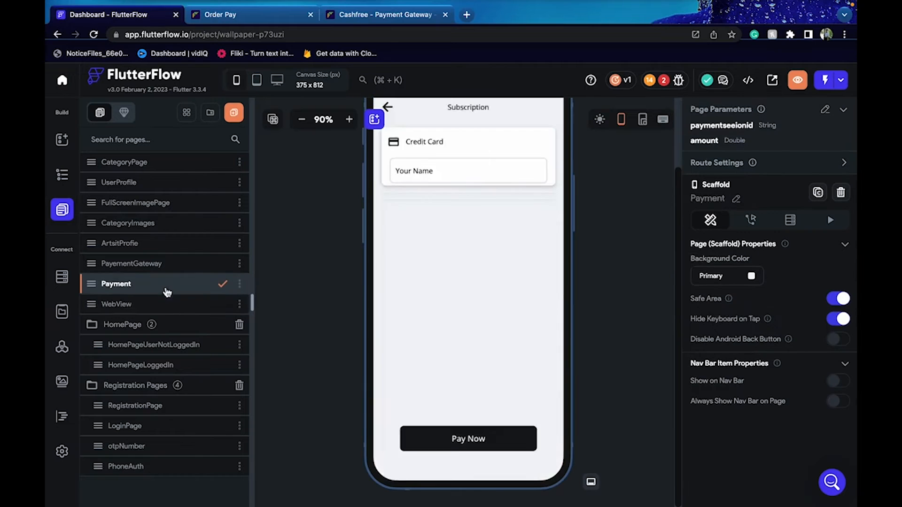
{"action": "left_click", "coordinate": [168, 304]}
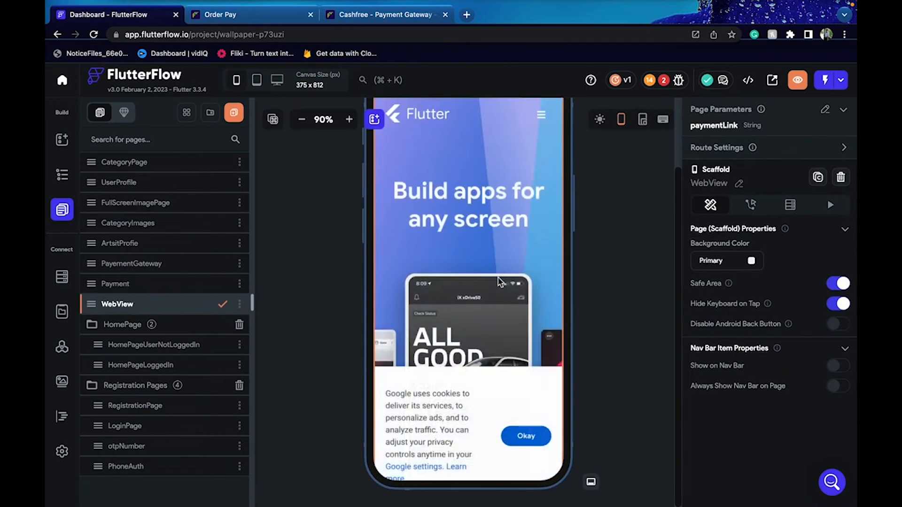
{"action": "right_click", "coordinate": [471, 330]}
{"action": "left_click", "coordinate": [426, 287]}
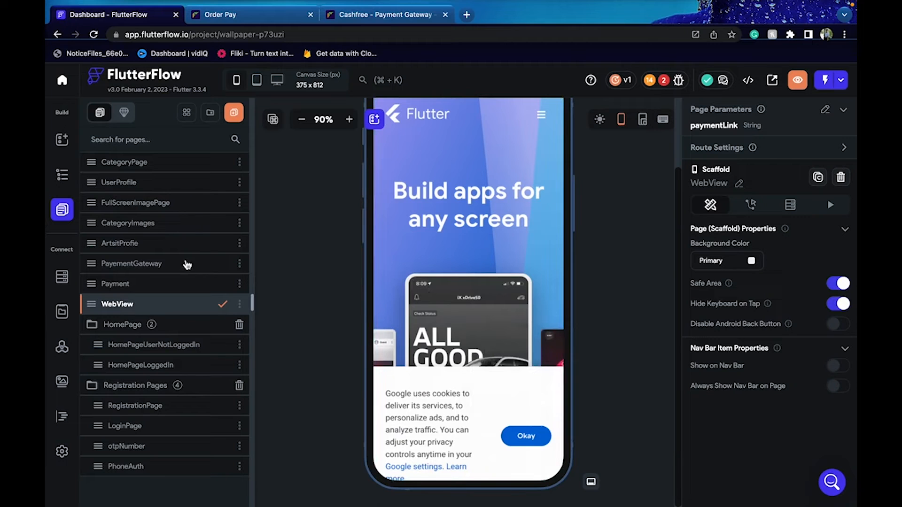
{"action": "left_click", "coordinate": [61, 175]}
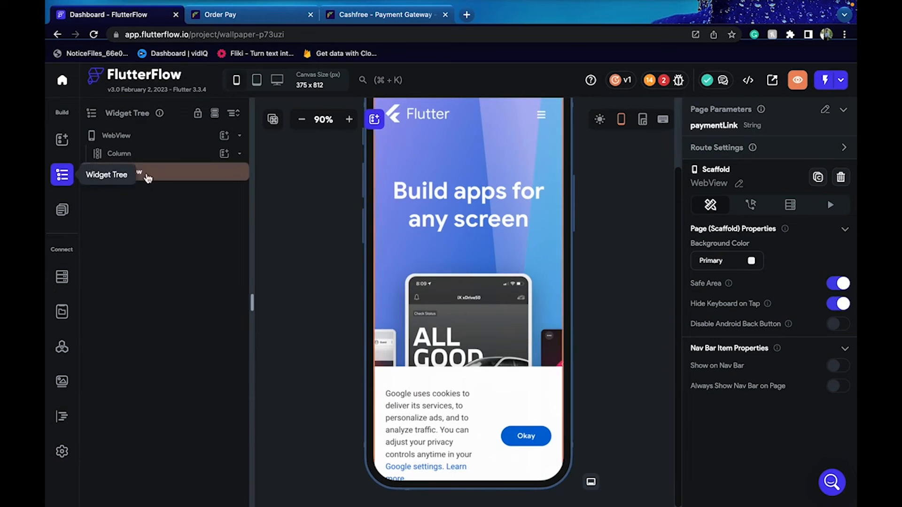
{"action": "left_click", "coordinate": [163, 177]}
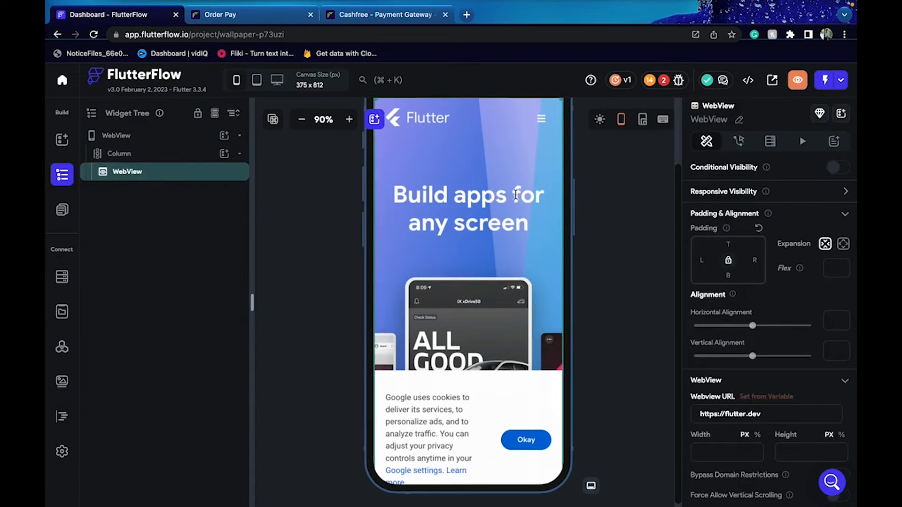
{"action": "left_click", "coordinate": [770, 397]}
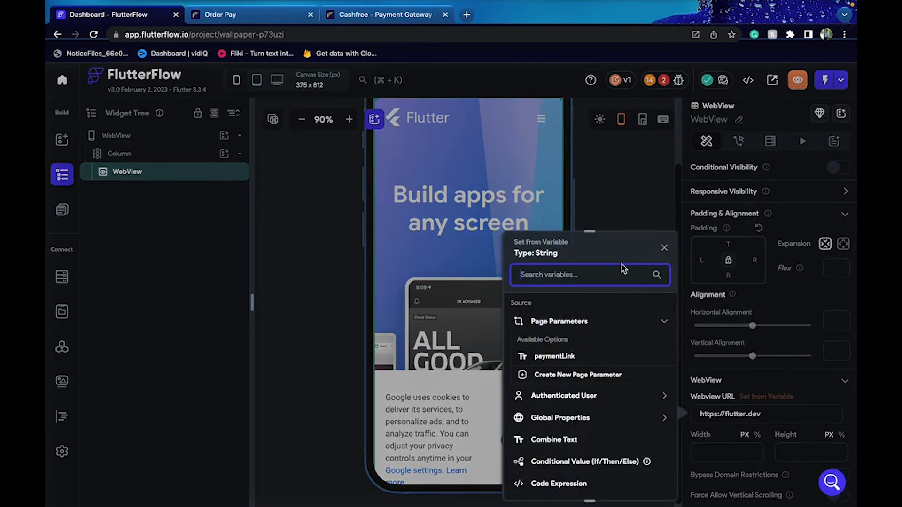
{"action": "left_click", "coordinate": [590, 358]}
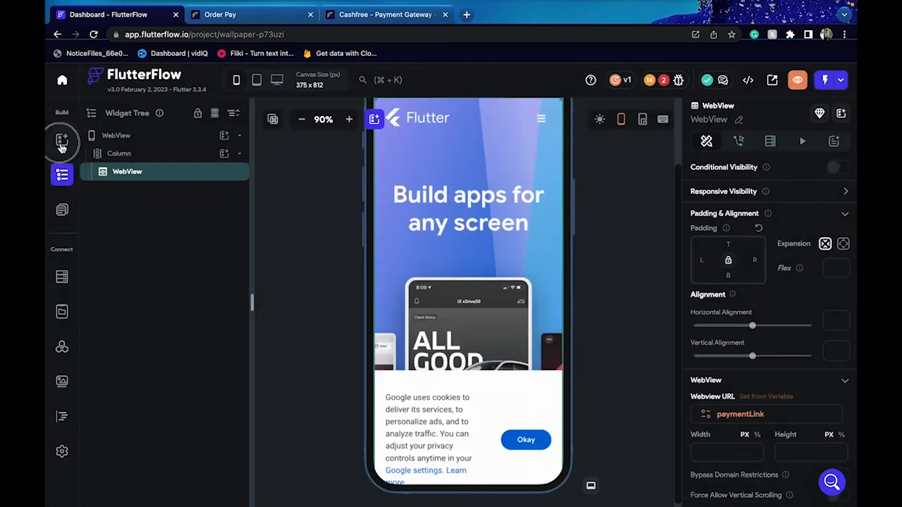
Return to the Payment page and select its Pay Now button
{"action": "left_click", "coordinate": [61, 141]}
{"action": "left_click", "coordinate": [61, 212]}
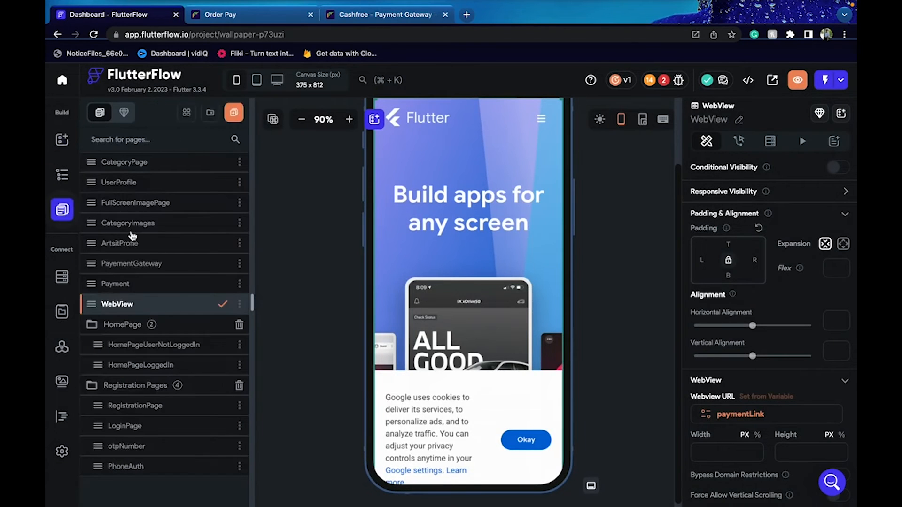
{"action": "left_click", "coordinate": [154, 288]}
{"action": "left_click", "coordinate": [511, 439]}
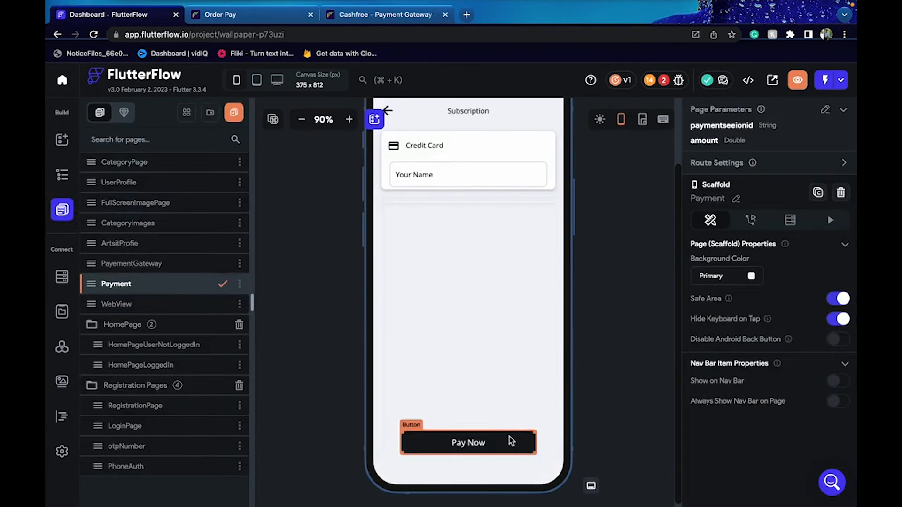
On Pay Now's success branch, add a Navigate To action targeting the WebView page
{"action": "left_click", "coordinate": [816, 175]}
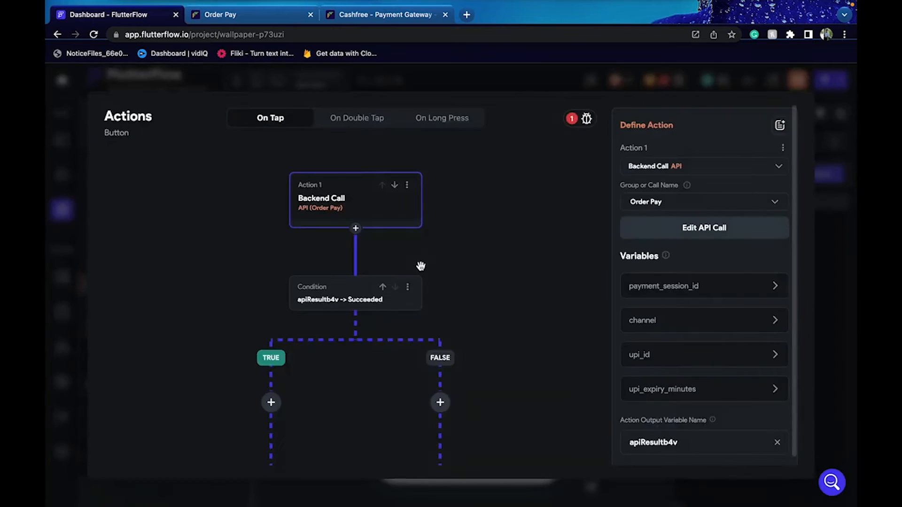
{"action": "left_click", "coordinate": [273, 405]}
{"action": "left_click", "coordinate": [296, 432]}
{"action": "left_click", "coordinate": [718, 206]}
{"action": "type", "text": "navi"}
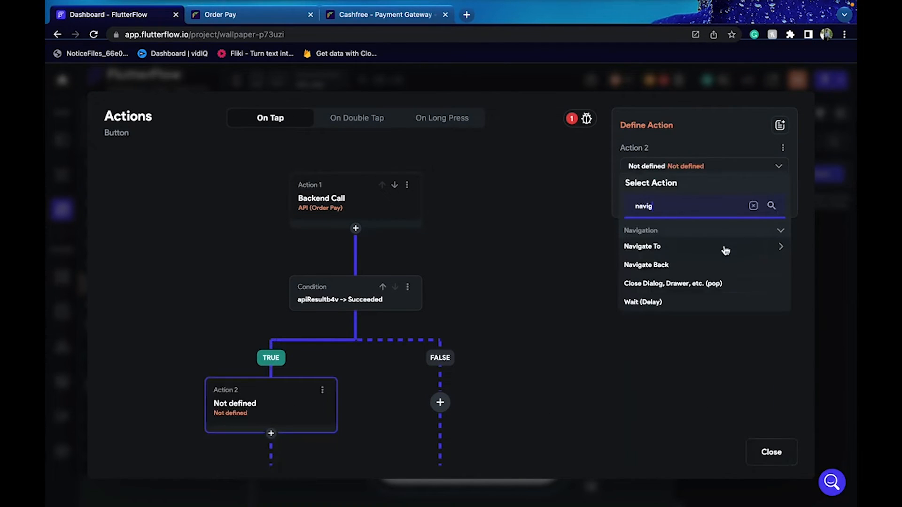
{"action": "type", "text": "g"}
{"action": "left_click", "coordinate": [672, 251]}
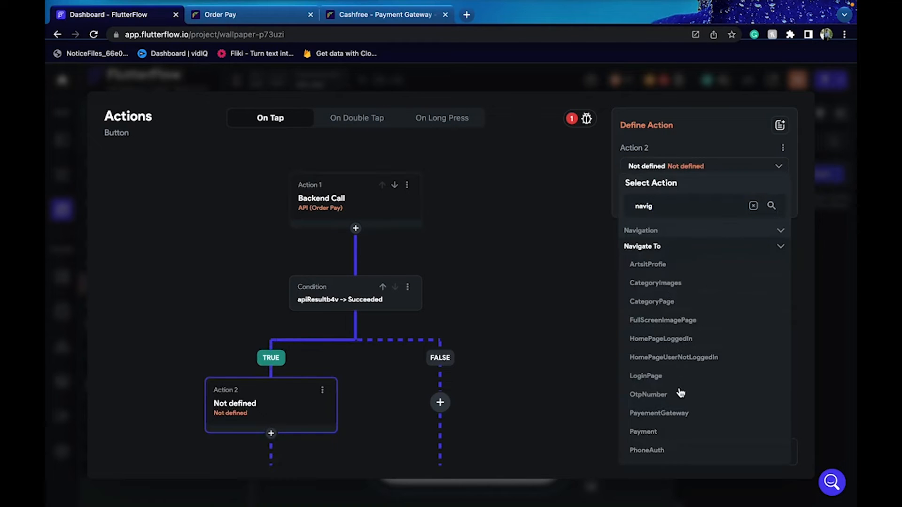
{"action": "scroll", "coordinate": [675, 431], "scroll_direction": "down", "scroll_amount": 3}
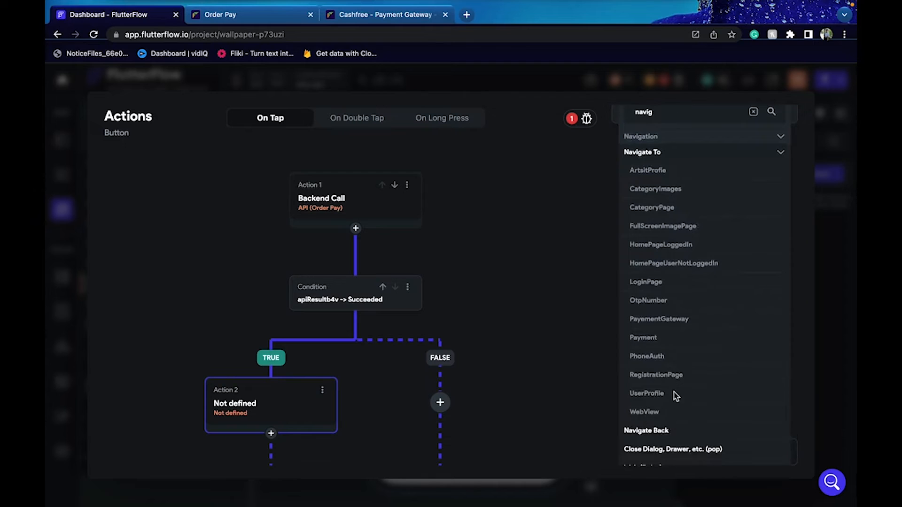
{"action": "left_click", "coordinate": [676, 410]}
Pass paymentLink from the apiResultb4v JSON body's gpay path and confirm
{"action": "left_click", "coordinate": [672, 287]}
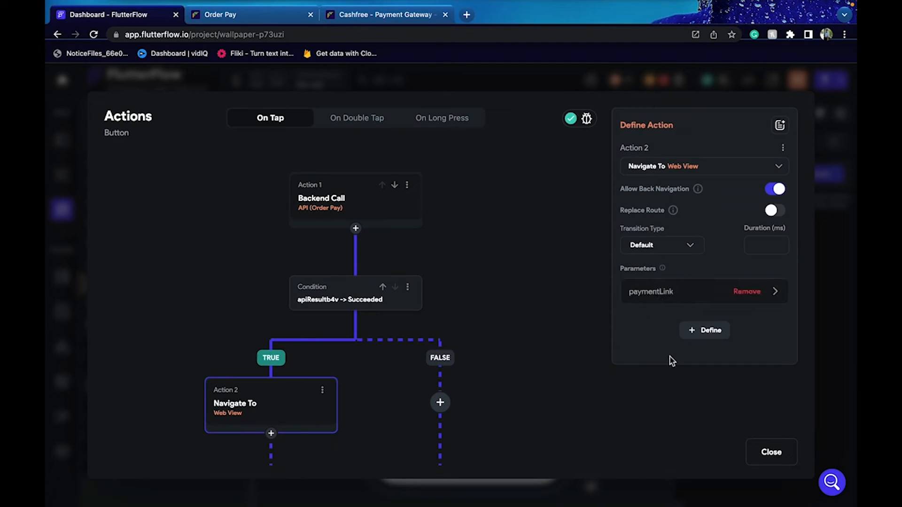
{"action": "left_click", "coordinate": [667, 407]}
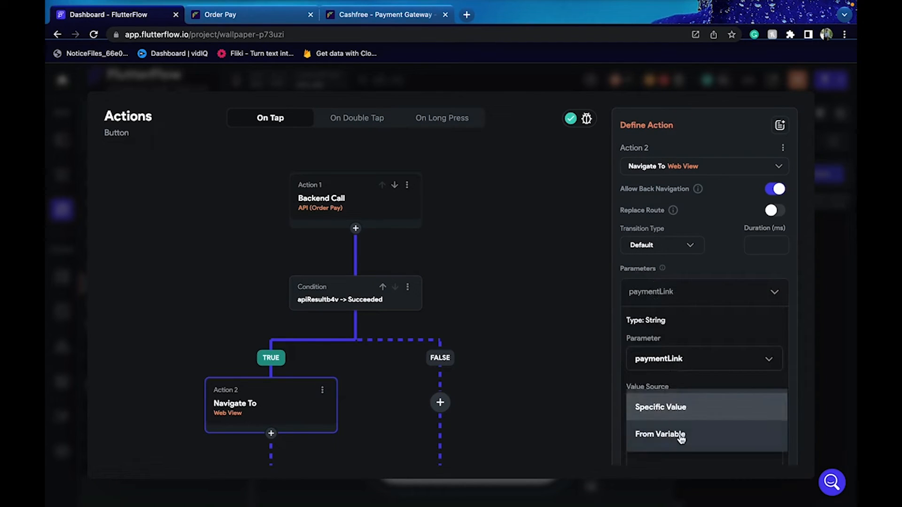
{"action": "left_click", "coordinate": [682, 436]}
{"action": "scroll", "coordinate": [675, 395], "scroll_direction": "down", "scroll_amount": 1}
{"action": "left_click", "coordinate": [673, 390]}
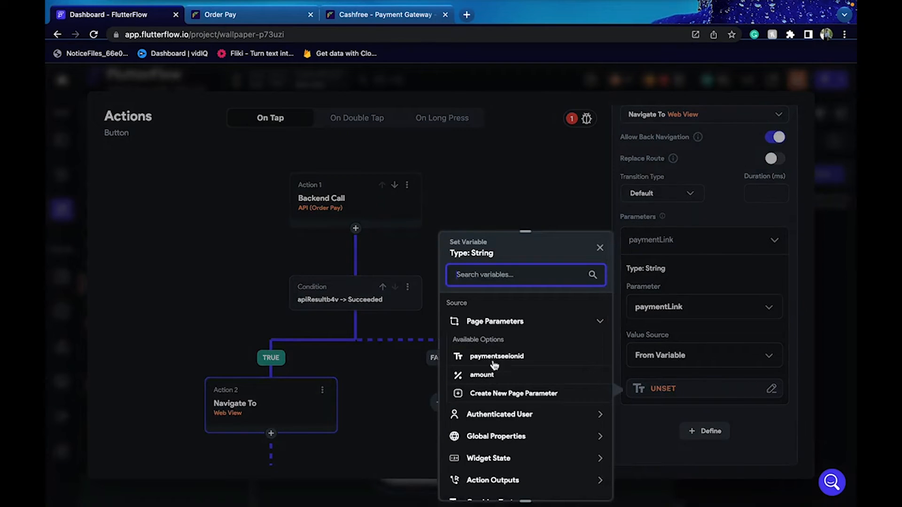
{"action": "left_click", "coordinate": [510, 486]}
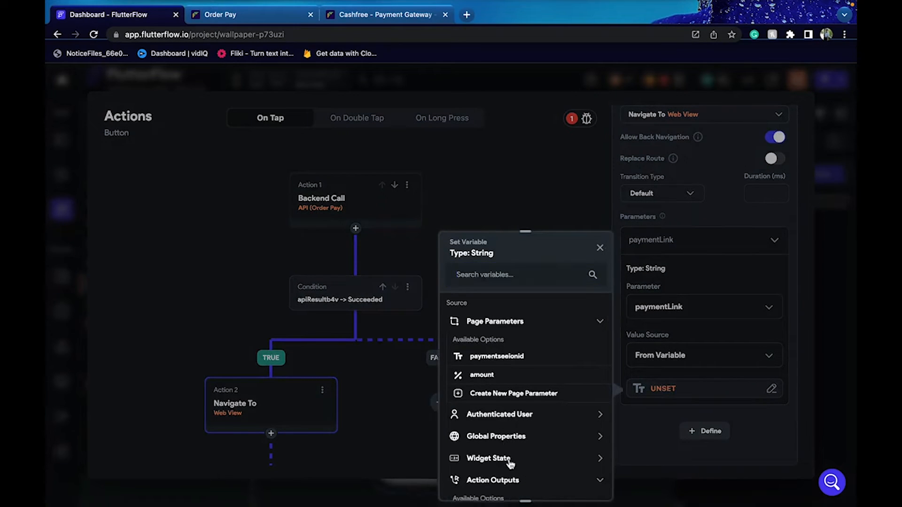
{"action": "scroll", "coordinate": [510, 464], "scroll_direction": "down", "scroll_amount": 2}
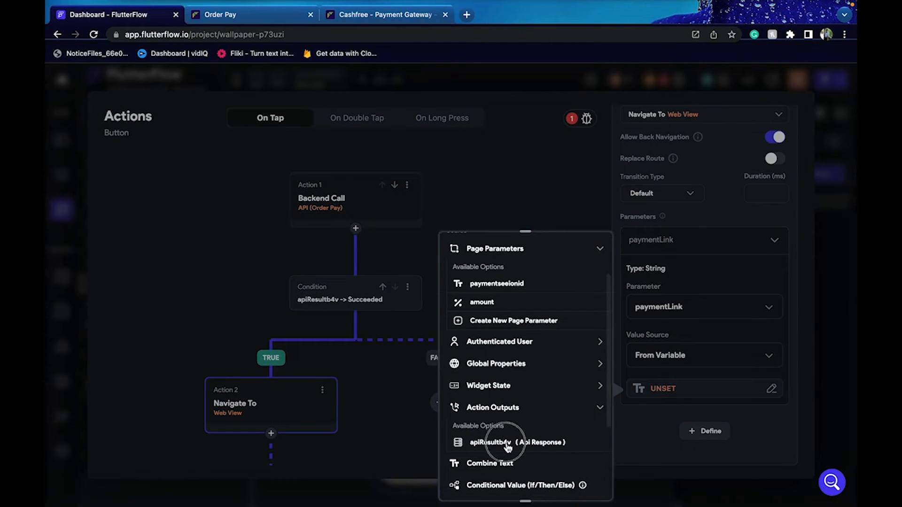
{"action": "left_click", "coordinate": [508, 444]}
{"action": "left_click", "coordinate": [540, 354]}
{"action": "left_click", "coordinate": [538, 345]}
{"action": "left_click", "coordinate": [533, 396]}
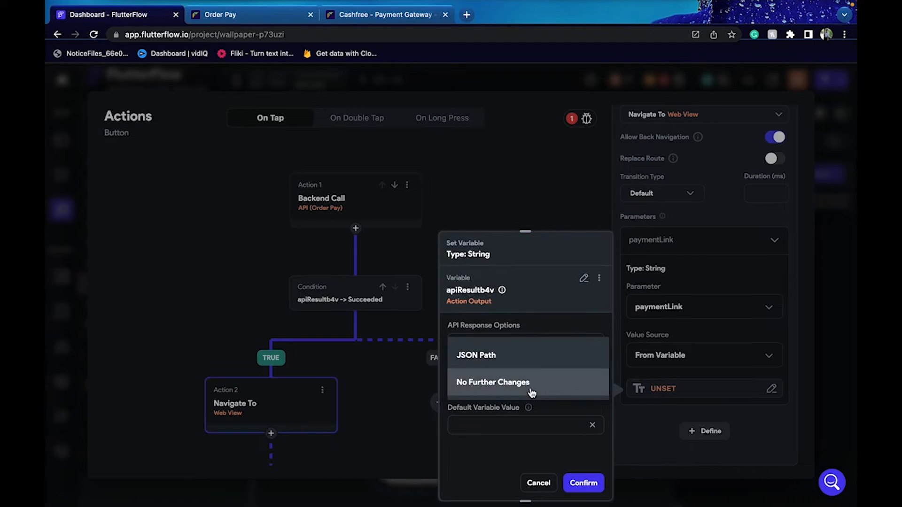
{"action": "left_click", "coordinate": [509, 360]}
{"action": "left_click", "coordinate": [506, 420]}
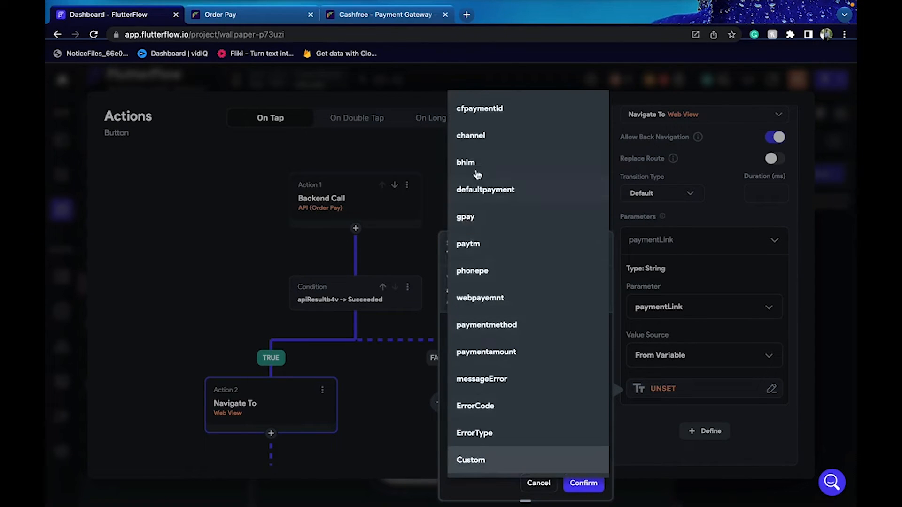
{"action": "left_click", "coordinate": [491, 218]}
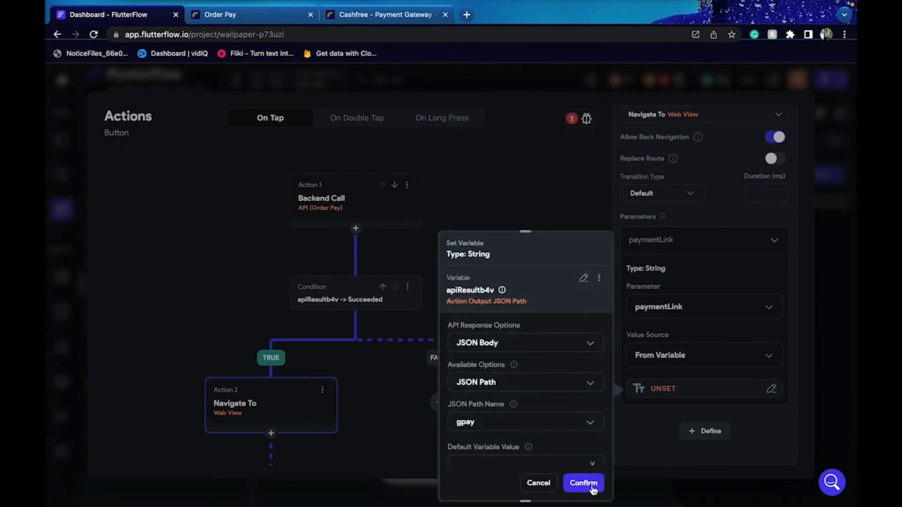
{"action": "left_click", "coordinate": [584, 483]}
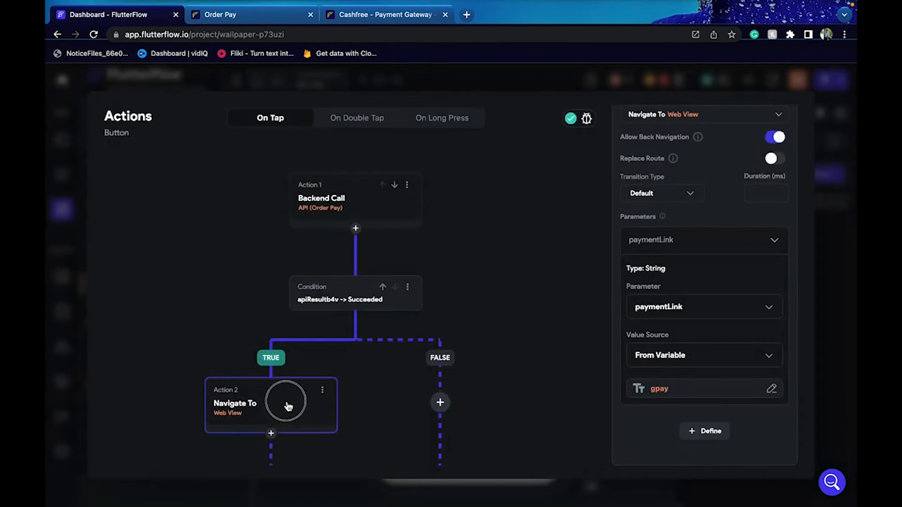
{"action": "scroll", "coordinate": [285, 413], "scroll_direction": "down", "scroll_amount": 1}
End the success branch with Terminate and add a Snack Bar action on the failure branch
{"action": "left_click", "coordinate": [272, 403]}
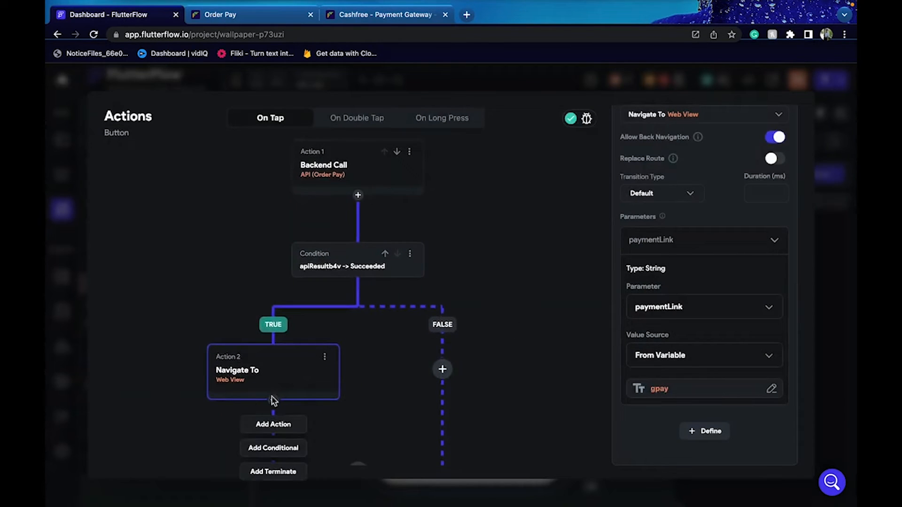
{"action": "left_click", "coordinate": [290, 473]}
{"action": "left_click", "coordinate": [450, 372]}
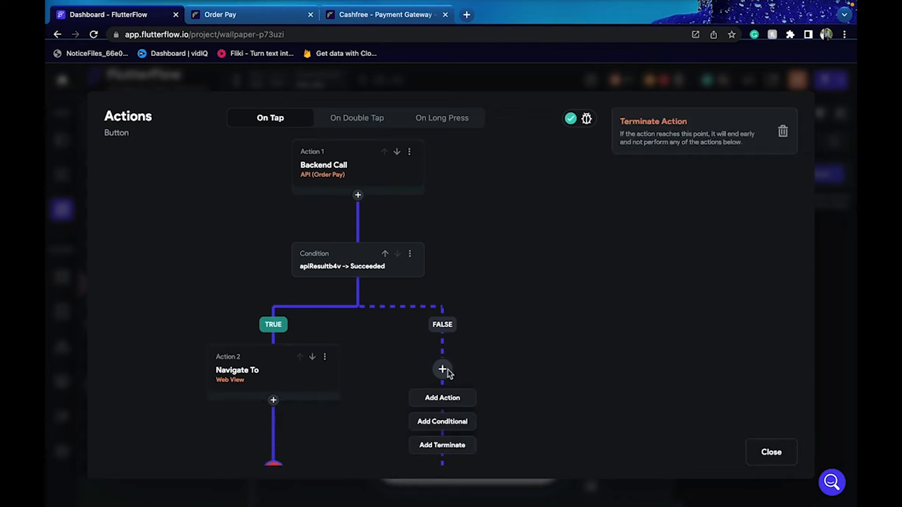
{"action": "left_click", "coordinate": [462, 400]}
{"action": "type", "text": "snac"}
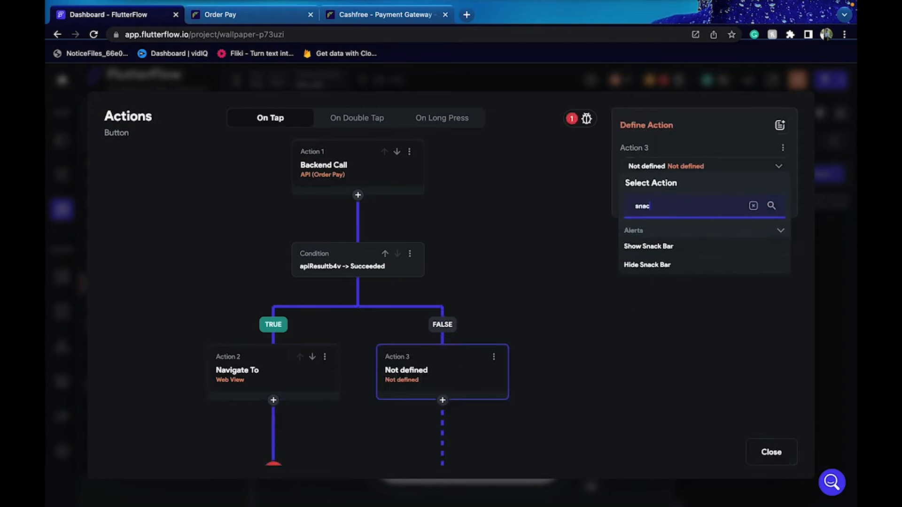
{"action": "left_click", "coordinate": [681, 249]}
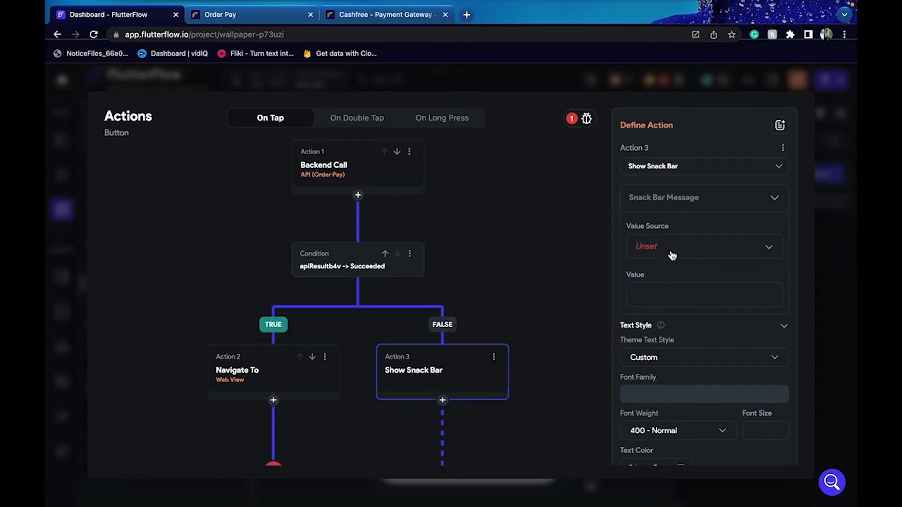
Set the snack bar message to the response's messageError JSON path, then add Terminate after it
{"action": "left_click", "coordinate": [671, 272]}
{"action": "left_click", "coordinate": [699, 285]}
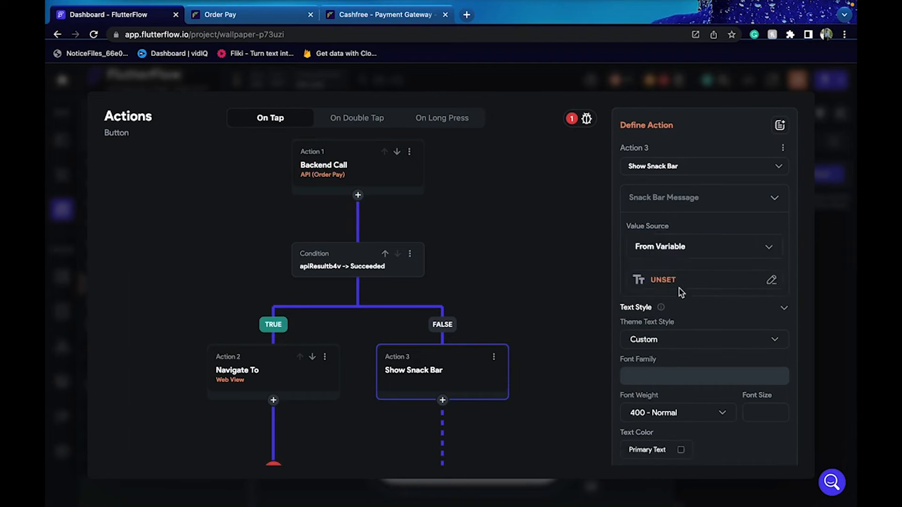
{"action": "left_click", "coordinate": [680, 287]}
{"action": "scroll", "coordinate": [517, 417], "scroll_direction": "down", "scroll_amount": 3}
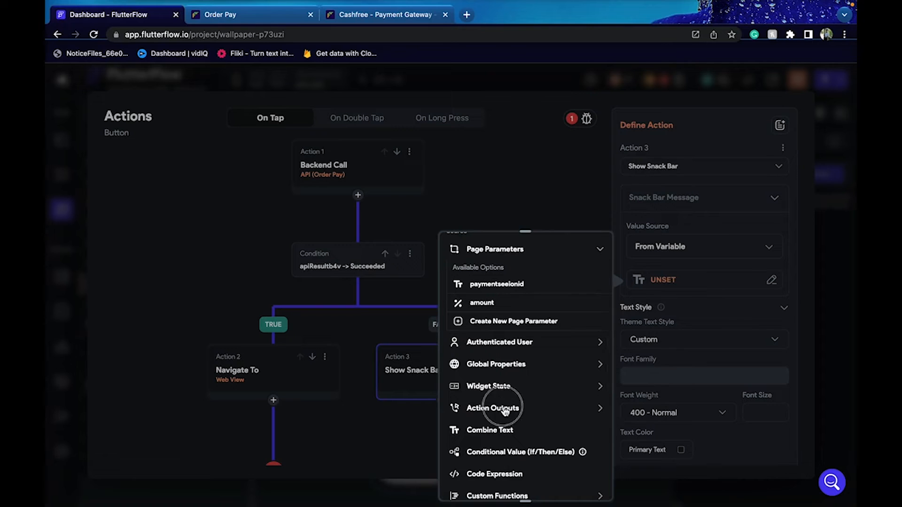
{"action": "left_click", "coordinate": [506, 412]}
{"action": "left_click", "coordinate": [517, 444]}
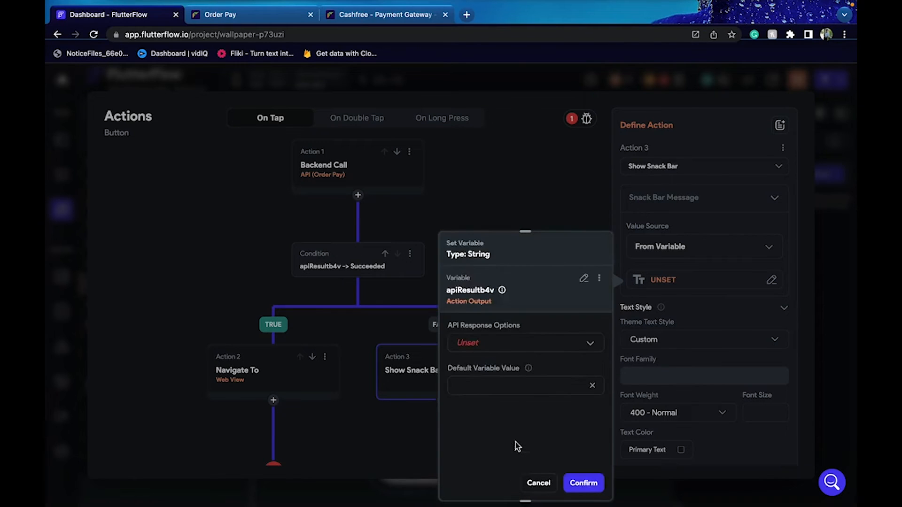
{"action": "left_click", "coordinate": [497, 346]}
{"action": "left_click", "coordinate": [498, 347]}
{"action": "left_click", "coordinate": [511, 385]}
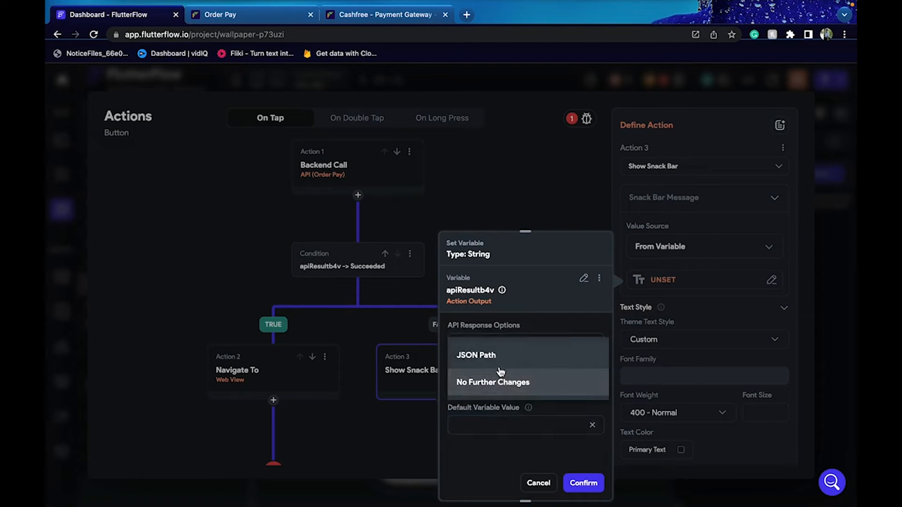
{"action": "left_click", "coordinate": [499, 362]}
{"action": "left_click", "coordinate": [529, 421]}
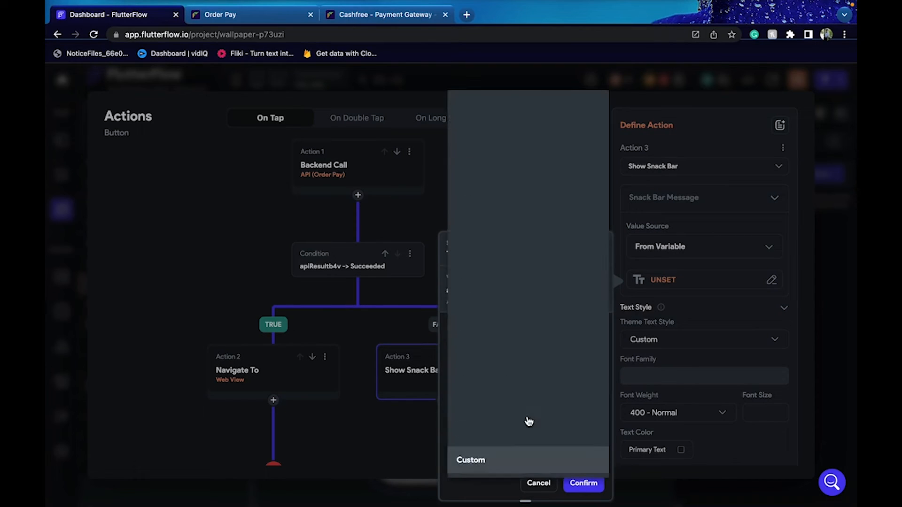
{"action": "left_click", "coordinate": [499, 382]}
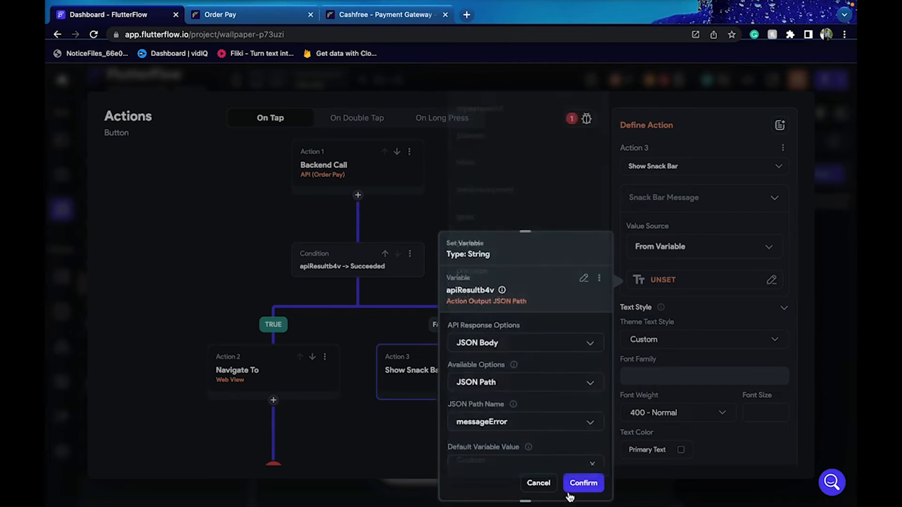
{"action": "left_click", "coordinate": [583, 483]}
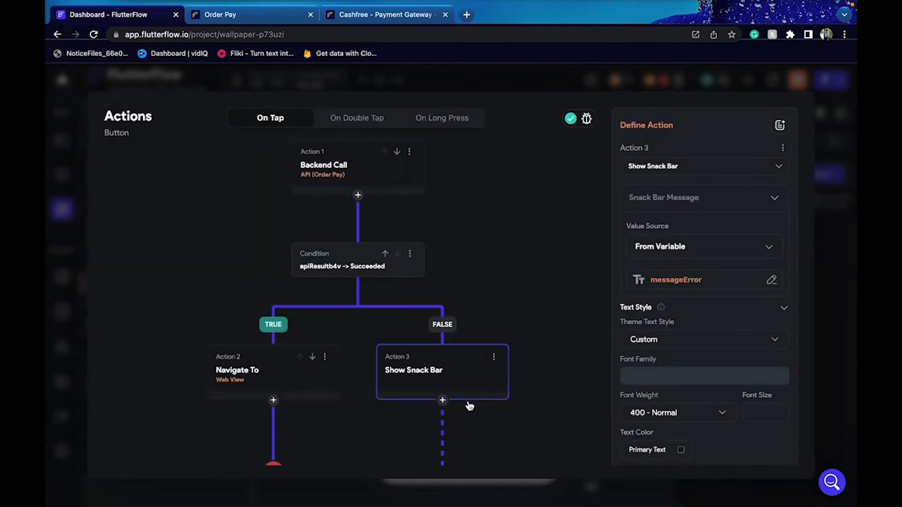
{"action": "left_click", "coordinate": [443, 403]}
{"action": "left_click", "coordinate": [449, 473]}
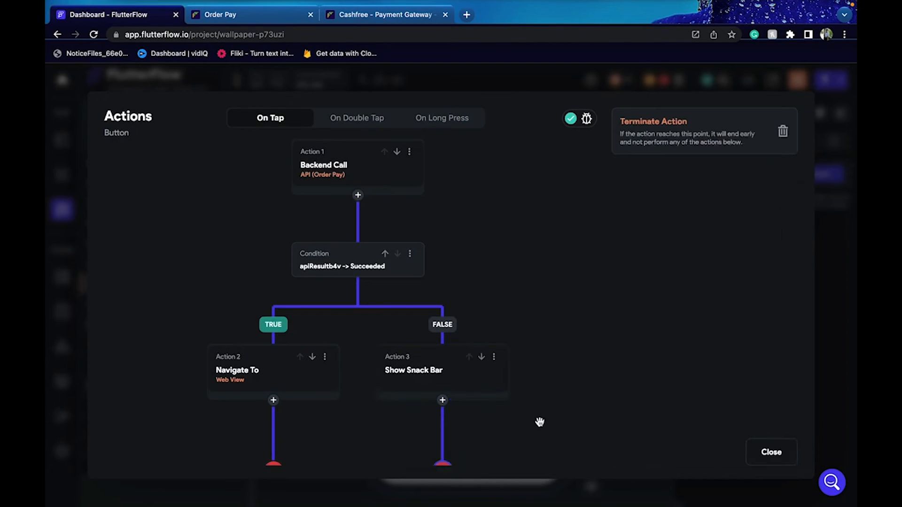
Fix the WebView issue by setting the web view height to 100%, then start a run-mode build
{"action": "left_click", "coordinate": [835, 254]}
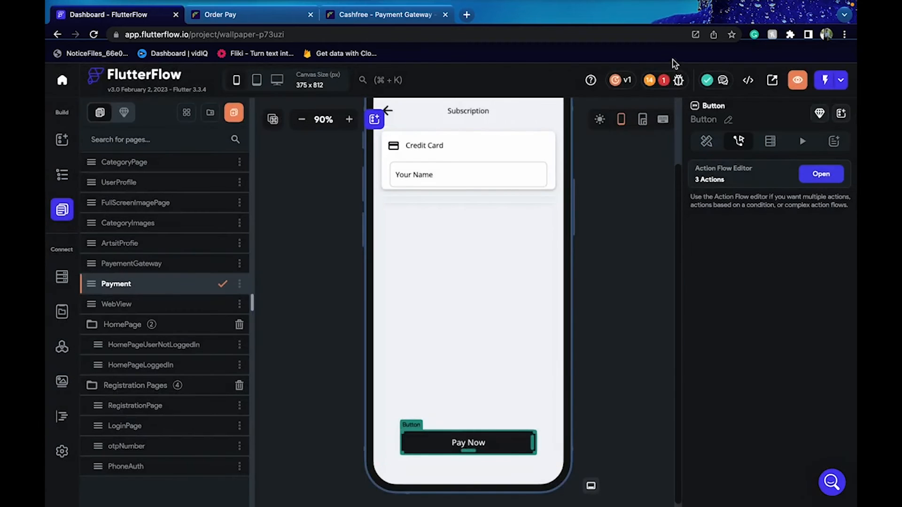
{"action": "left_click", "coordinate": [666, 75]}
{"action": "left_click", "coordinate": [641, 168]}
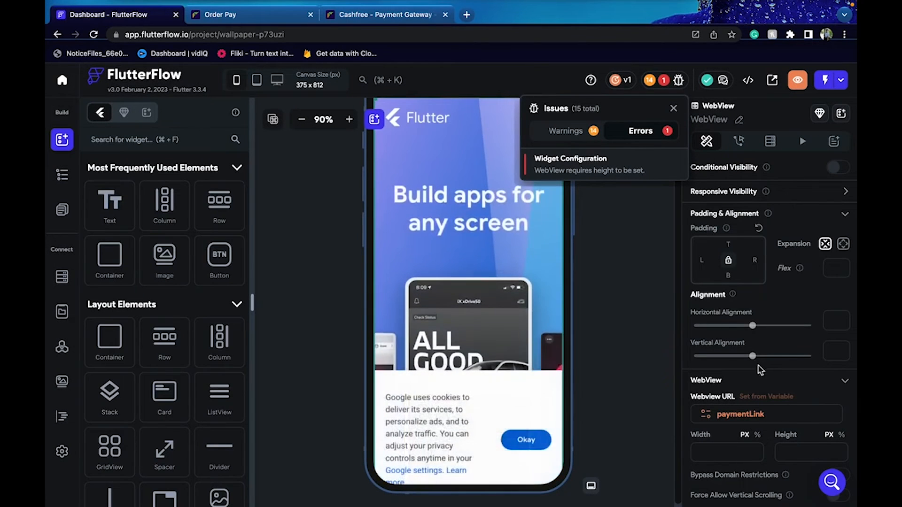
{"action": "left_click", "coordinate": [842, 435]}
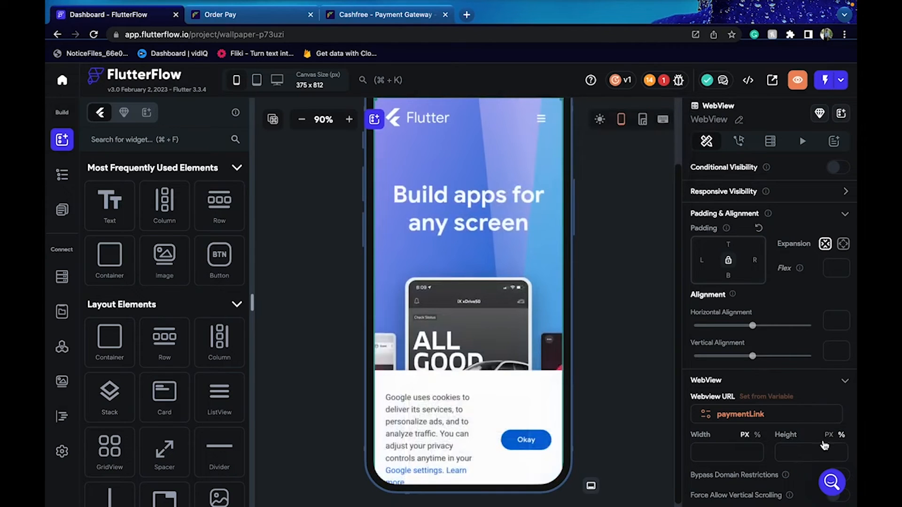
{"action": "type", "text": "100"}
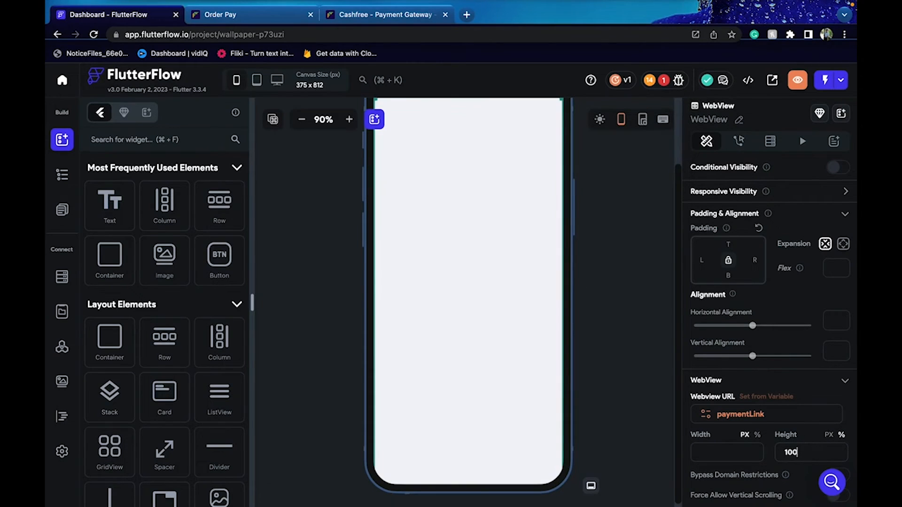
{"action": "left_click", "coordinate": [647, 353]}
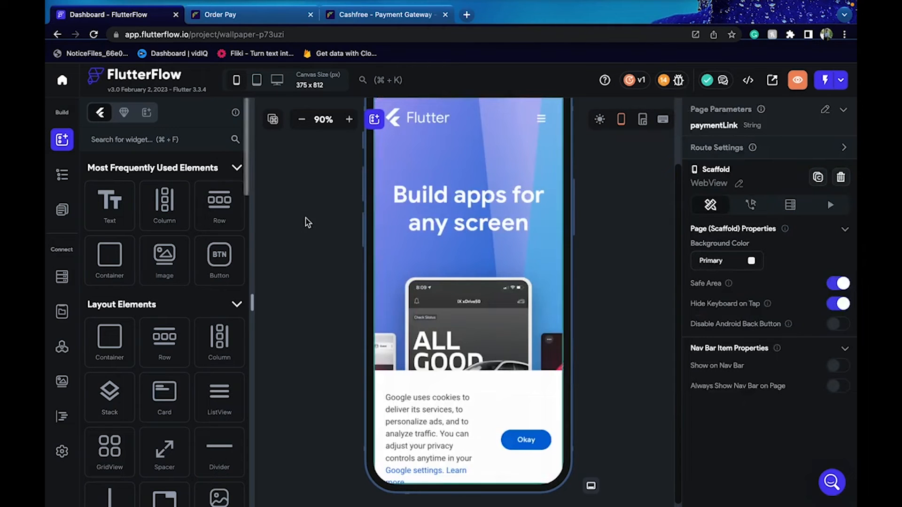
{"action": "left_click", "coordinate": [843, 82]}
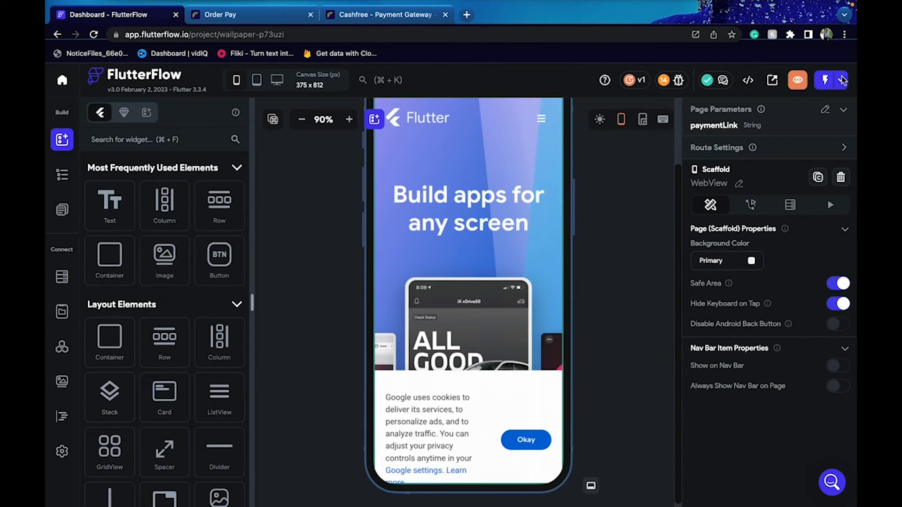
{"action": "left_click", "coordinate": [800, 123]}
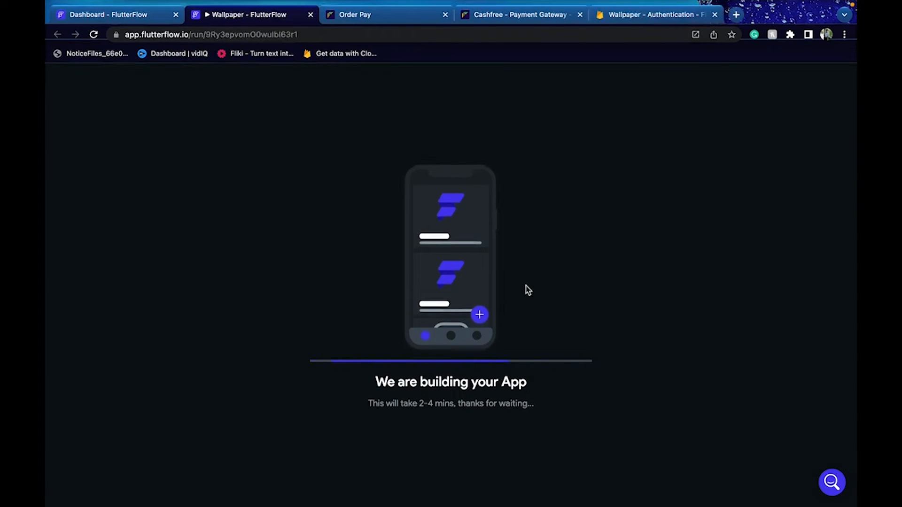
Scroll through the Cashfree Order Pay docs' endpoint list, then go back to the Wallpaper run-mode tab
{"action": "left_click", "coordinate": [508, 20]}
{"action": "left_click", "coordinate": [390, 23]}
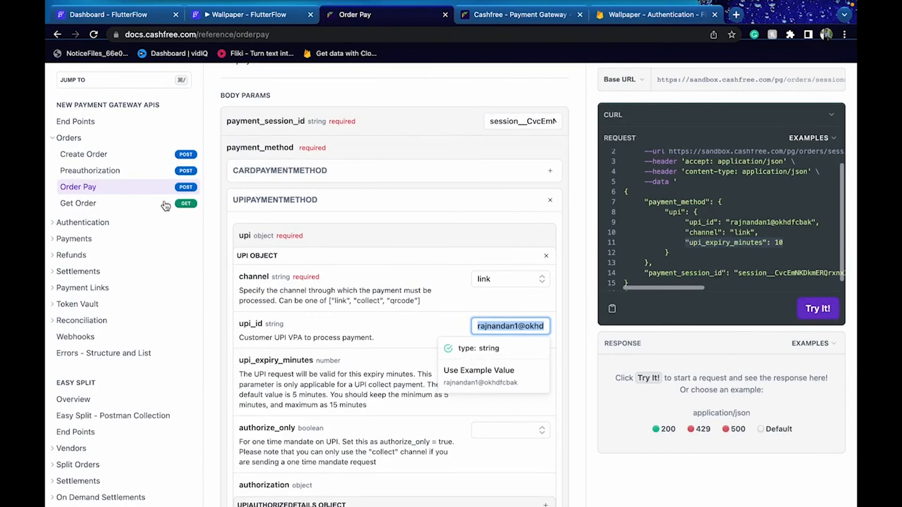
{"action": "scroll", "coordinate": [118, 262], "scroll_direction": "down", "scroll_amount": 3}
{"action": "scroll", "coordinate": [119, 262], "scroll_direction": "down", "scroll_amount": 8}
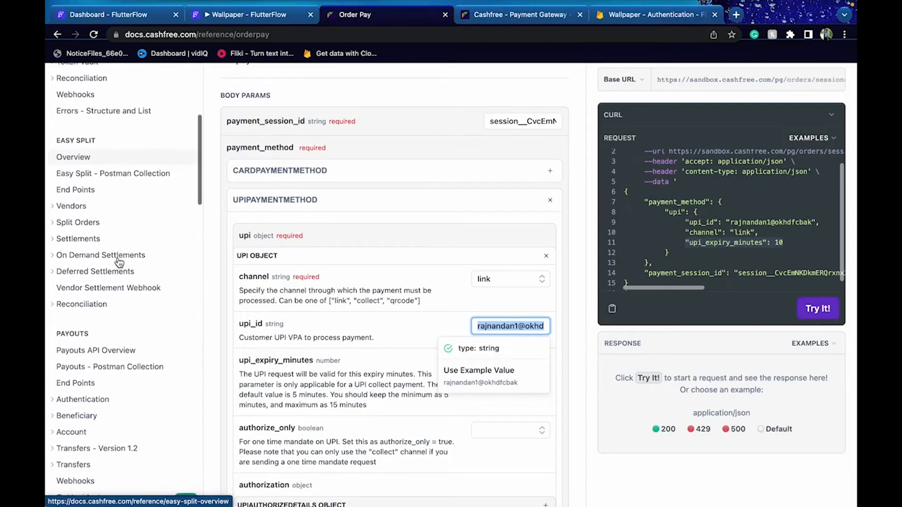
{"action": "scroll", "coordinate": [116, 255], "scroll_direction": "down", "scroll_amount": 5}
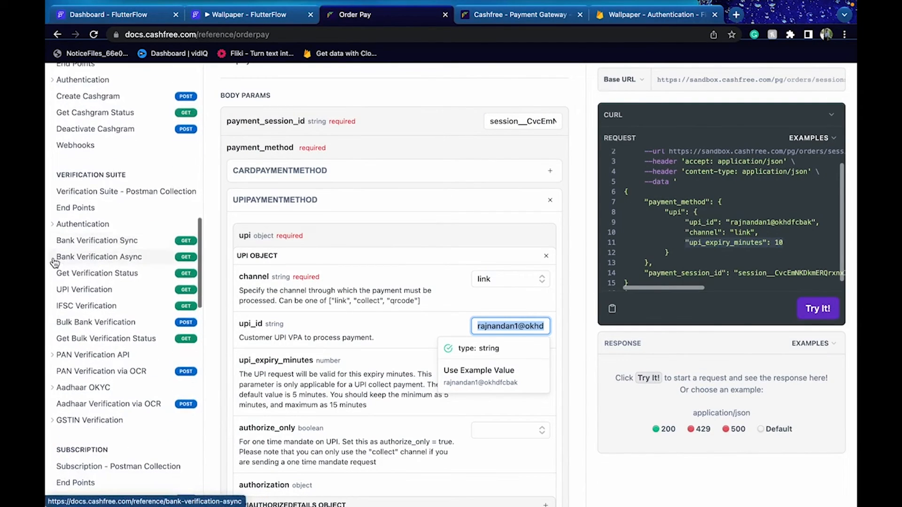
{"action": "scroll", "coordinate": [109, 361], "scroll_direction": "down", "scroll_amount": 5}
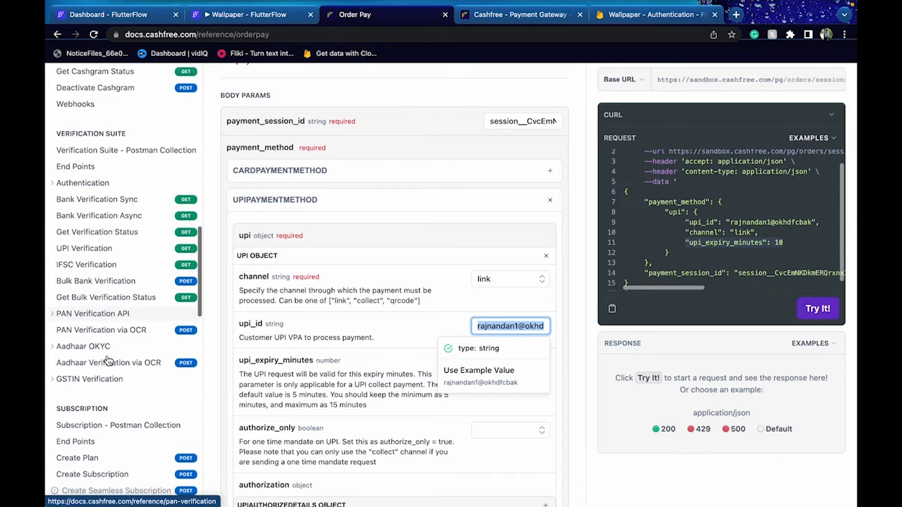
{"action": "scroll", "coordinate": [108, 360], "scroll_direction": "down", "scroll_amount": 10}
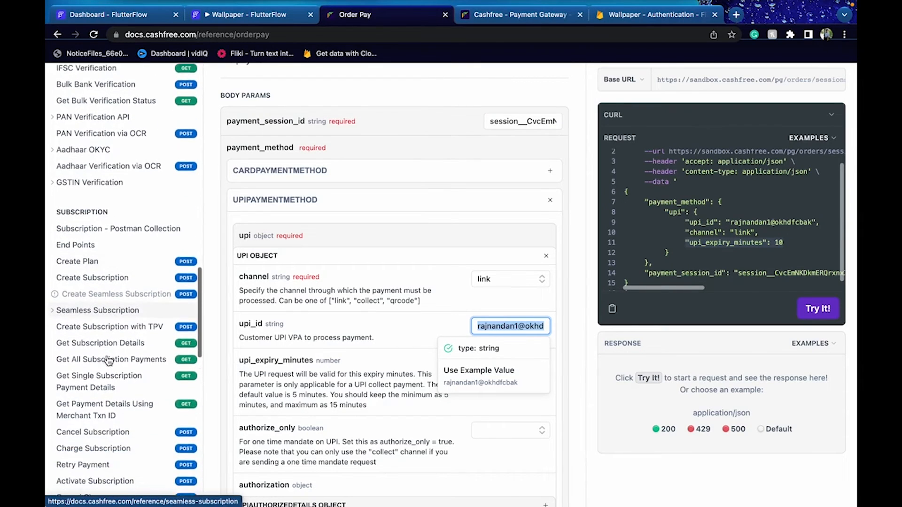
{"action": "scroll", "coordinate": [109, 360], "scroll_direction": "down", "scroll_amount": 6}
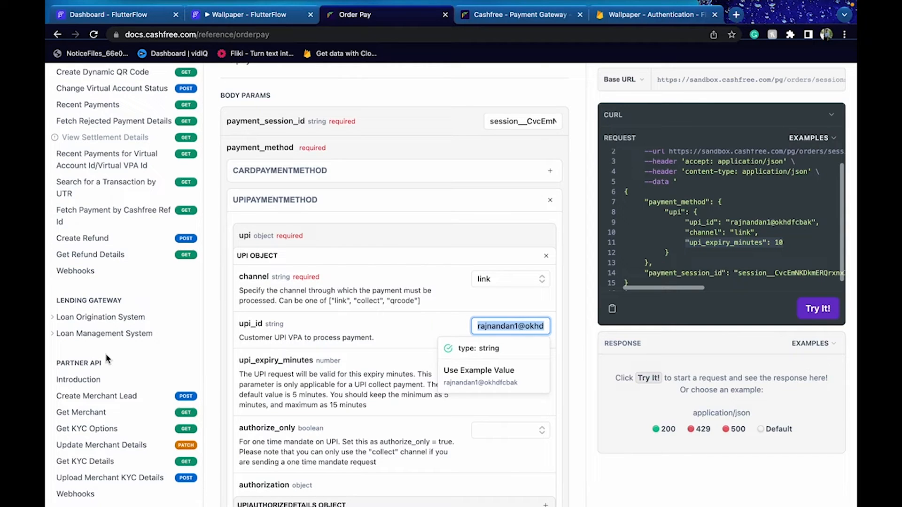
{"action": "scroll", "coordinate": [107, 359], "scroll_direction": "up", "scroll_amount": 15}
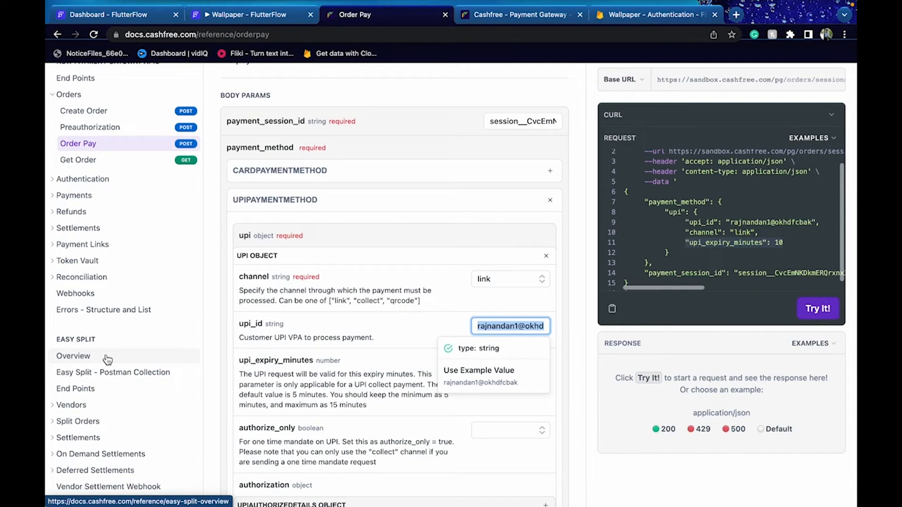
{"action": "left_click", "coordinate": [244, 14]}
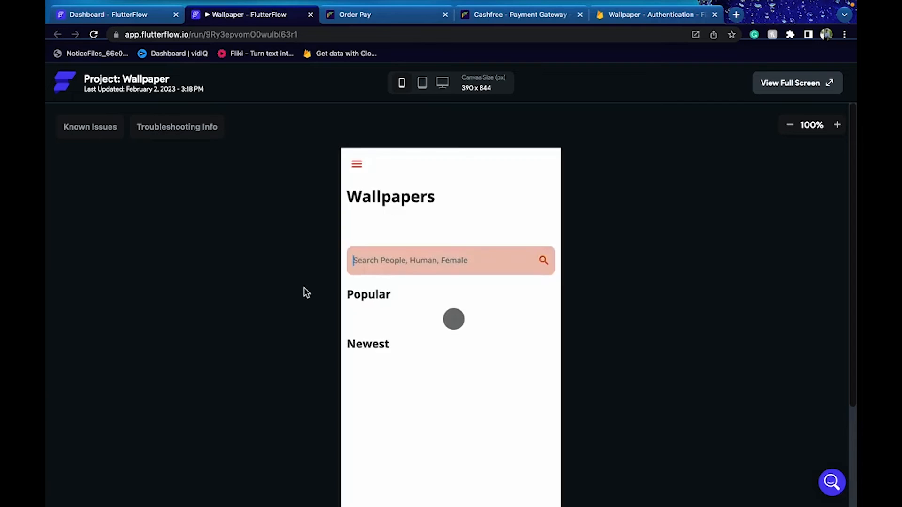
Try opening the running app's menu, then come back to the run-mode preview
{"action": "scroll", "coordinate": [306, 292], "scroll_direction": "down", "scroll_amount": 1}
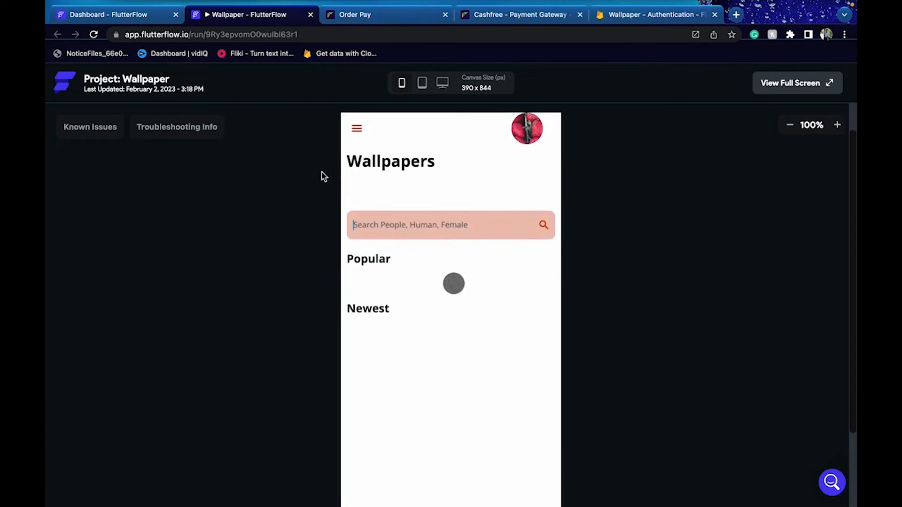
{"action": "left_click", "coordinate": [358, 129]}
{"action": "left_click", "coordinate": [356, 129]}
{"action": "left_click", "coordinate": [357, 128]}
{"action": "left_click", "coordinate": [358, 129]}
{"action": "left_click", "coordinate": [357, 128]}
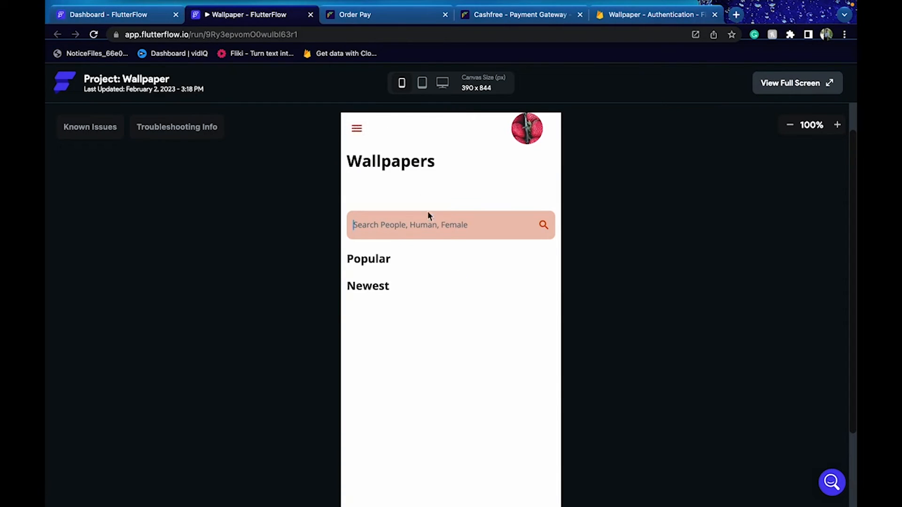
{"action": "left_click", "coordinate": [365, 134]}
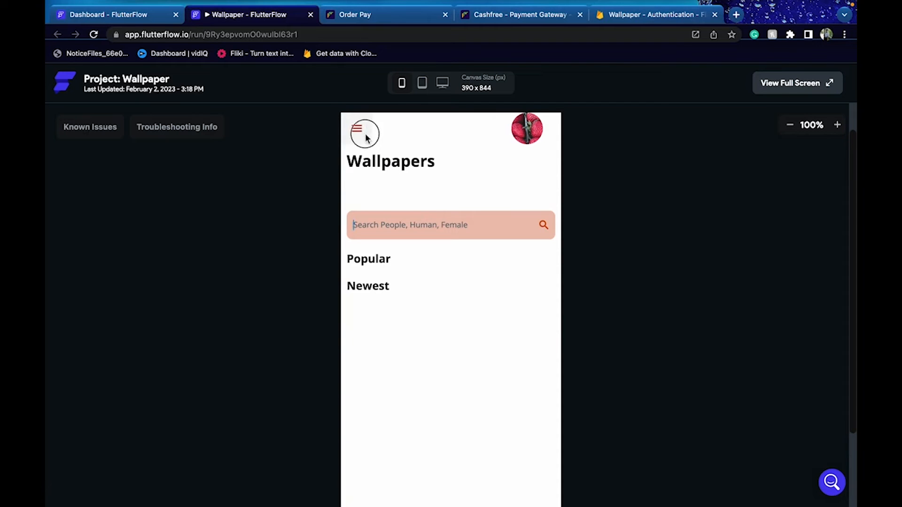
{"action": "left_click", "coordinate": [151, 33]}
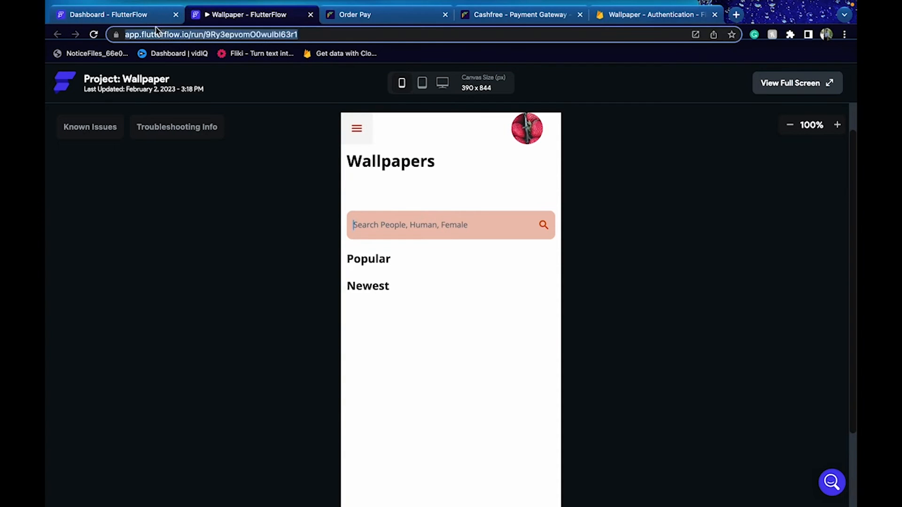
{"action": "left_click", "coordinate": [151, 19]}
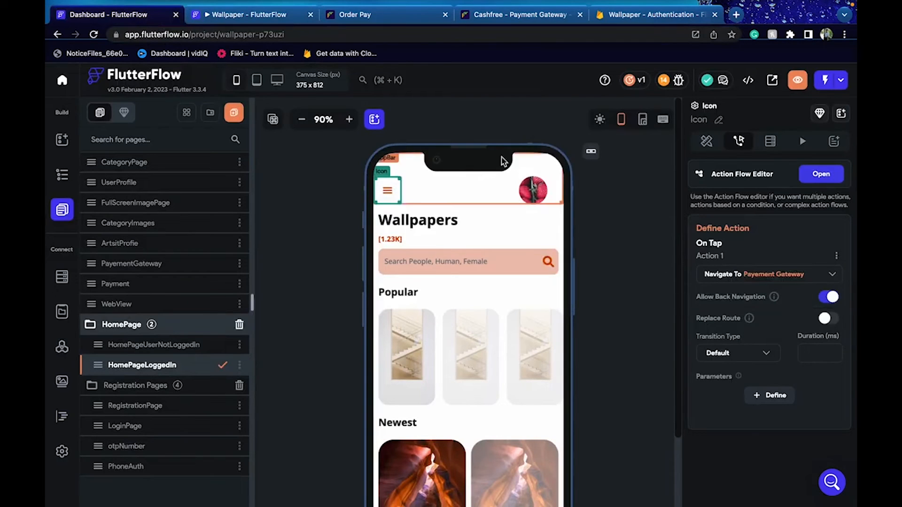
{"action": "left_click", "coordinate": [255, 16]}
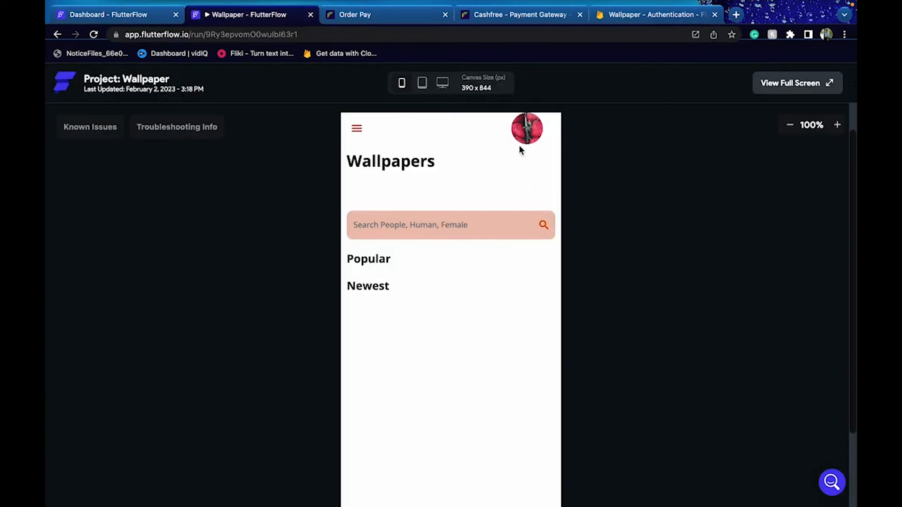
Shrink the running app preview to 90%
{"action": "left_click", "coordinate": [401, 82]}
{"action": "left_click", "coordinate": [360, 123]}
{"action": "scroll", "coordinate": [282, 159], "scroll_direction": "down", "scroll_amount": 2}
{"action": "scroll", "coordinate": [281, 158], "scroll_direction": "up", "scroll_amount": 3}
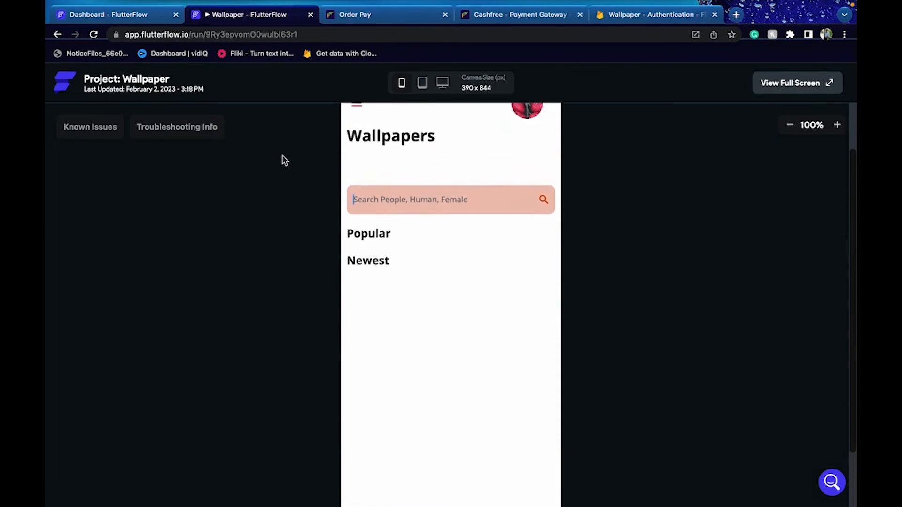
{"action": "left_click", "coordinate": [790, 125]}
{"action": "scroll", "coordinate": [681, 308], "scroll_direction": "down", "scroll_amount": 3}
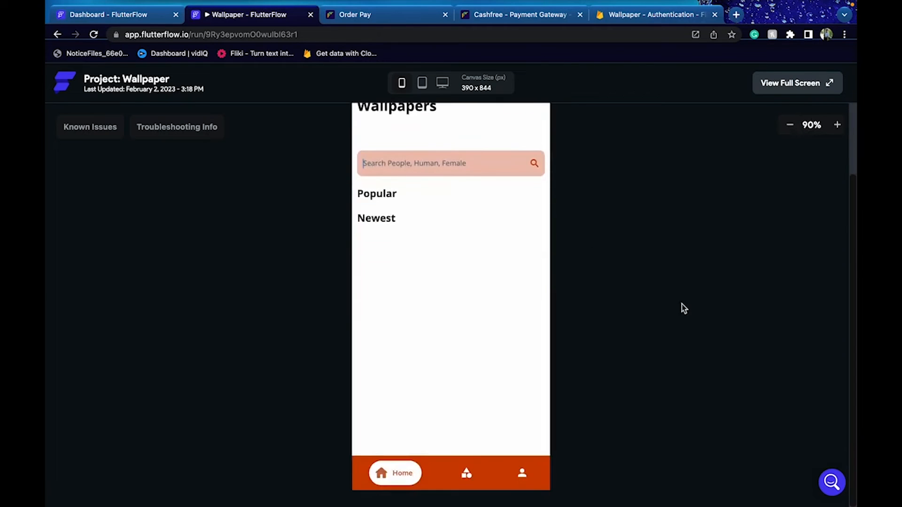
Navigate the running app from the Wallpapers home page to My Cart and proceed to checkout
{"action": "left_click", "coordinate": [473, 467]}
{"action": "left_click", "coordinate": [522, 474]}
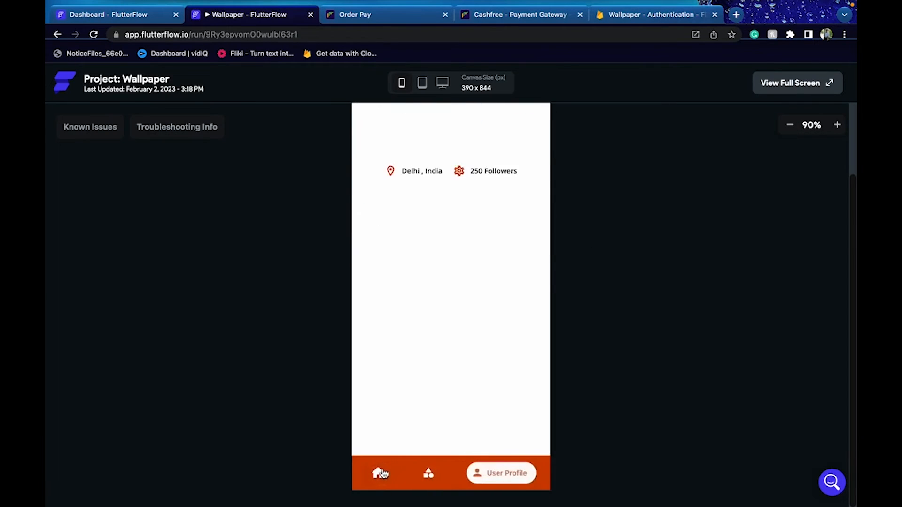
{"action": "scroll", "coordinate": [589, 311], "scroll_direction": "up", "scroll_amount": 2}
{"action": "scroll", "coordinate": [589, 311], "scroll_direction": "down", "scroll_amount": 2}
{"action": "scroll", "coordinate": [589, 312], "scroll_direction": "up", "scroll_amount": 2}
{"action": "scroll", "coordinate": [589, 311], "scroll_direction": "down", "scroll_amount": 2}
{"action": "left_click", "coordinate": [379, 474]}
{"action": "scroll", "coordinate": [625, 197], "scroll_direction": "up", "scroll_amount": 2}
{"action": "left_click", "coordinate": [374, 162]}
{"action": "left_click", "coordinate": [368, 162]}
{"action": "left_click", "coordinate": [369, 162]}
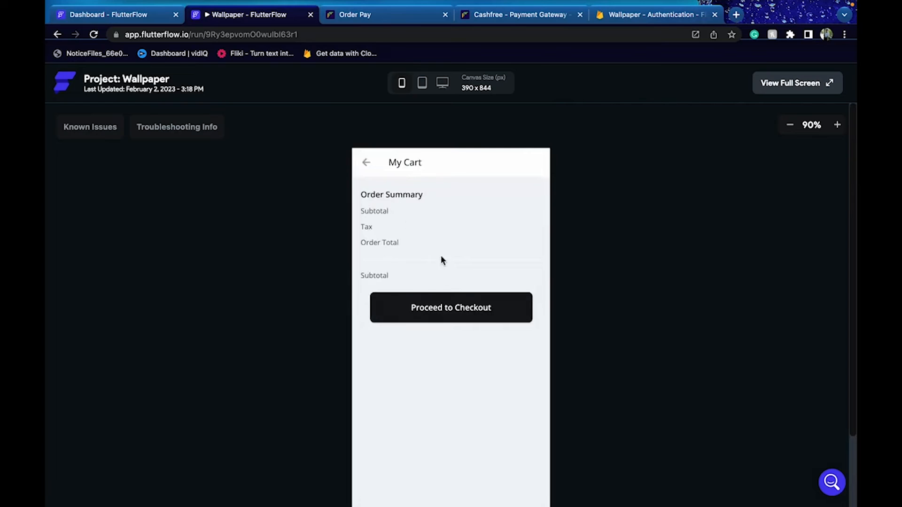
{"action": "left_click", "coordinate": [453, 312]}
Clear the name field, paste the test UPI ID from the Order Pay docs, and submit with Pay Now
{"action": "scroll", "coordinate": [678, 314], "scroll_direction": "down", "scroll_amount": 3}
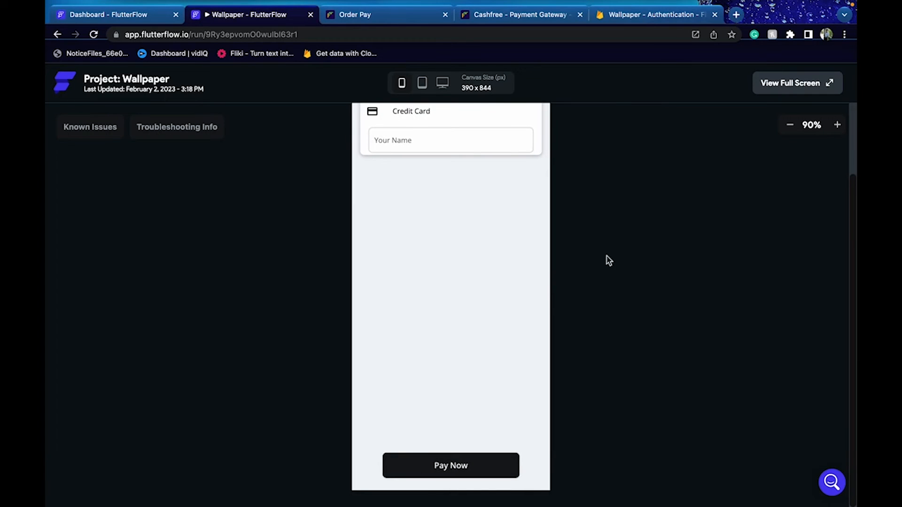
{"action": "scroll", "coordinate": [608, 260], "scroll_direction": "up", "scroll_amount": 1}
{"action": "left_click", "coordinate": [459, 185]}
{"action": "type", "text": "ar"}
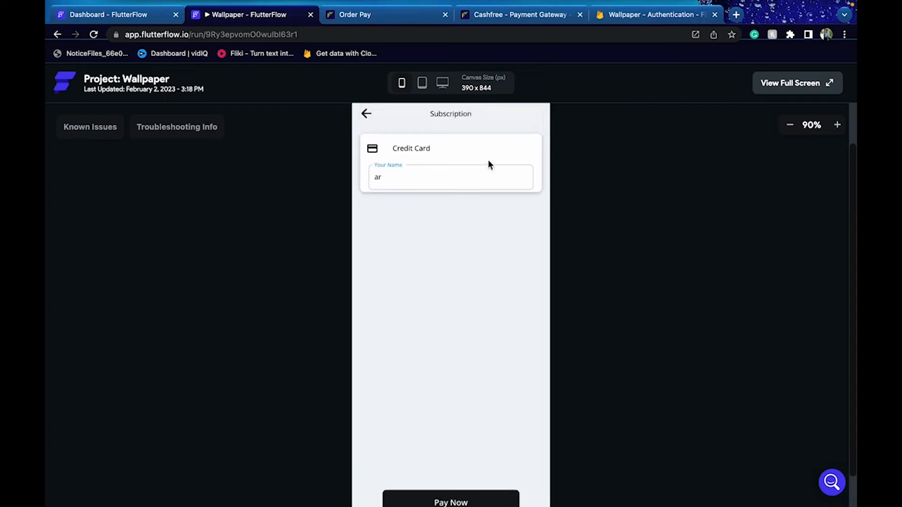
{"action": "key", "text": "BackSpace"}
{"action": "key", "text": "BackSpace"}
{"action": "left_click", "coordinate": [478, 14]}
{"action": "left_click", "coordinate": [374, 14]}
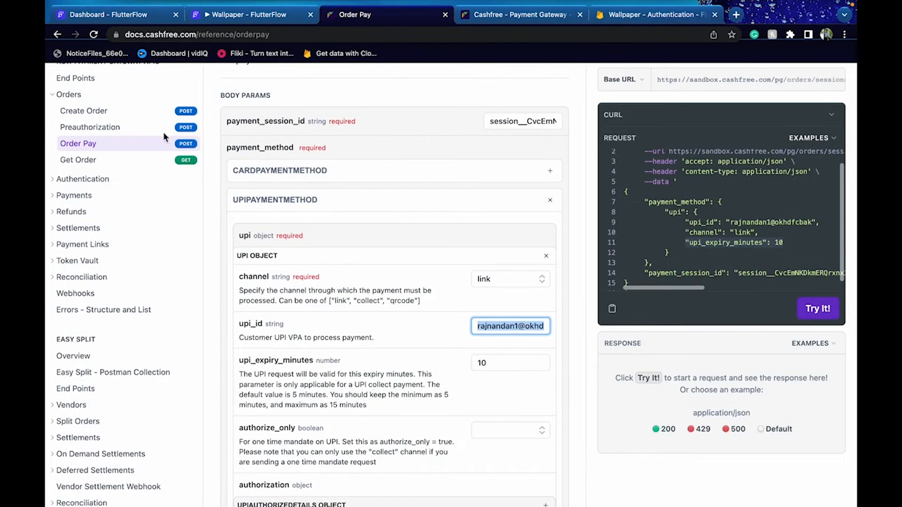
{"action": "left_click", "coordinate": [117, 16]}
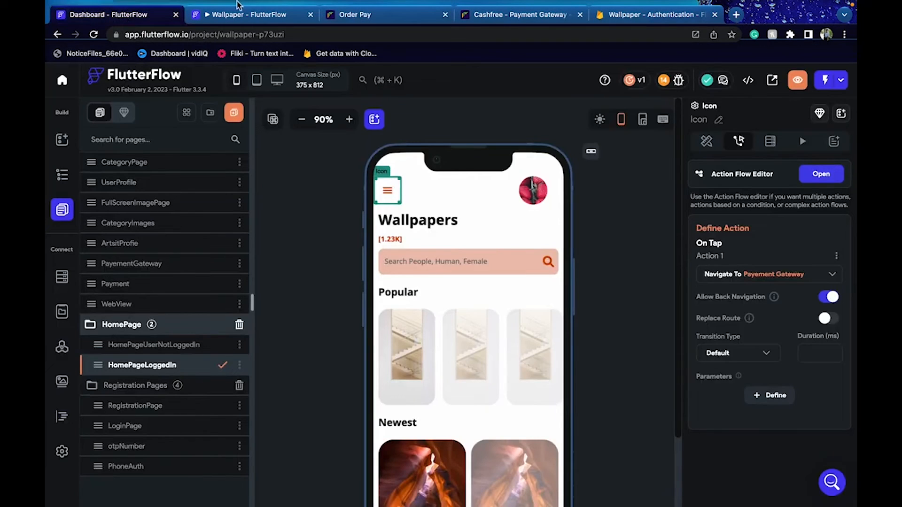
{"action": "left_click", "coordinate": [240, 15]}
{"action": "type", "text": "rajnandan1@okhdfcbak"}
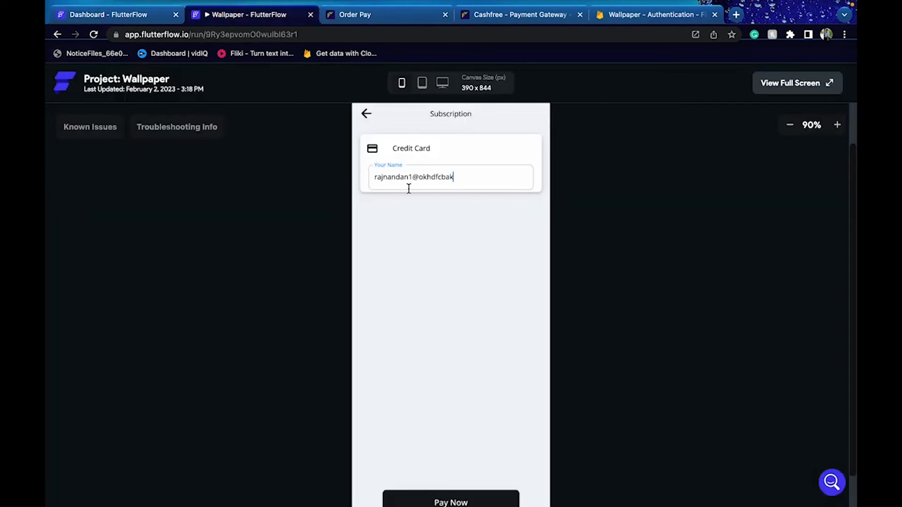
{"action": "scroll", "coordinate": [506, 411], "scroll_direction": "down", "scroll_amount": 1}
{"action": "left_click", "coordinate": [487, 470]}
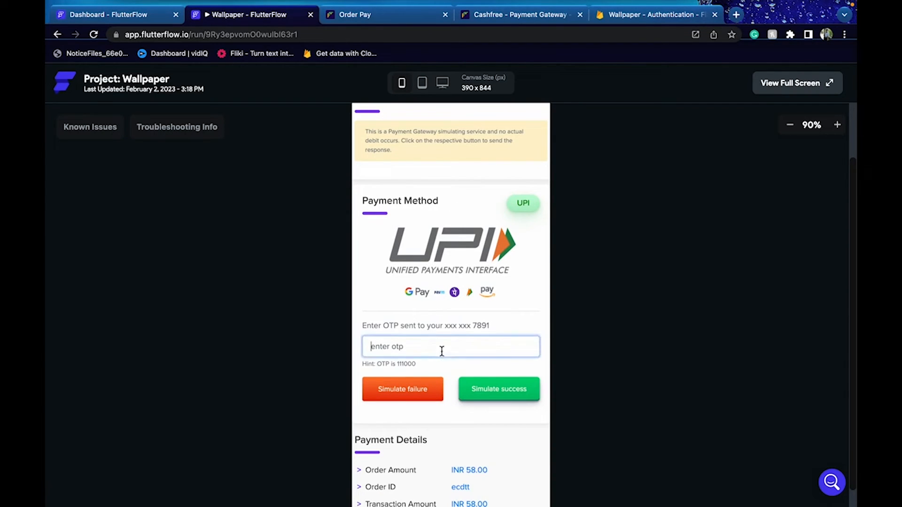
Paste the hinted test OTP and simulate success, confirming Paid INR 58.00
{"action": "double_click", "coordinate": [407, 364]}
{"action": "key", "text": "ctrl+c"}
{"action": "left_click", "coordinate": [400, 347]}
{"action": "key", "text": "ctrl+v"}
{"action": "left_click", "coordinate": [486, 394]}
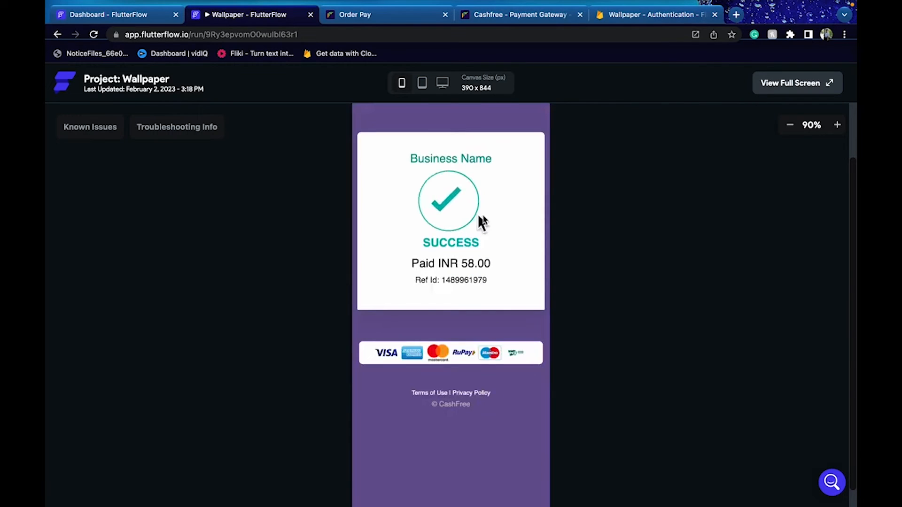
{"action": "left_click_drag", "start_coordinate": [450, 266], "coordinate": [496, 270]}
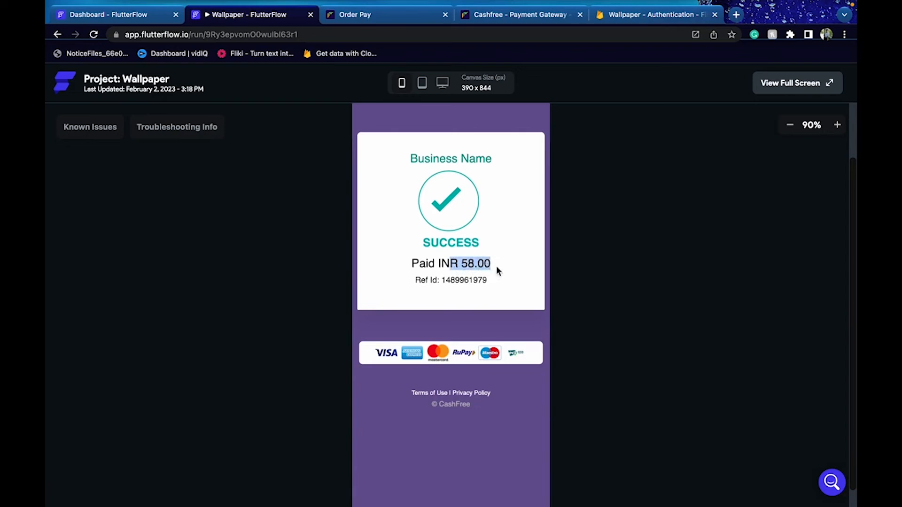
{"action": "left_click", "coordinate": [504, 18]}
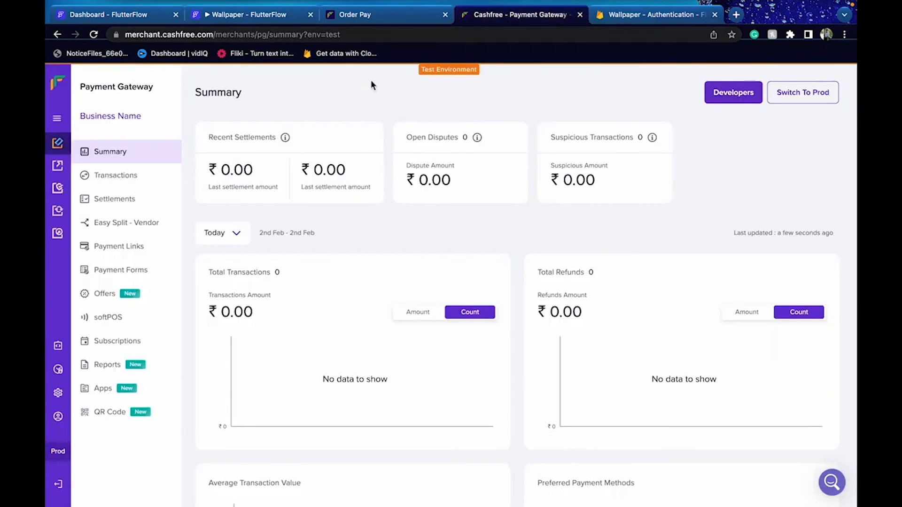
Reload the Cashfree dashboard and open the top Success ₹58 UPI transaction's details
{"action": "left_click", "coordinate": [386, 33]}
{"action": "key", "text": "Return"}
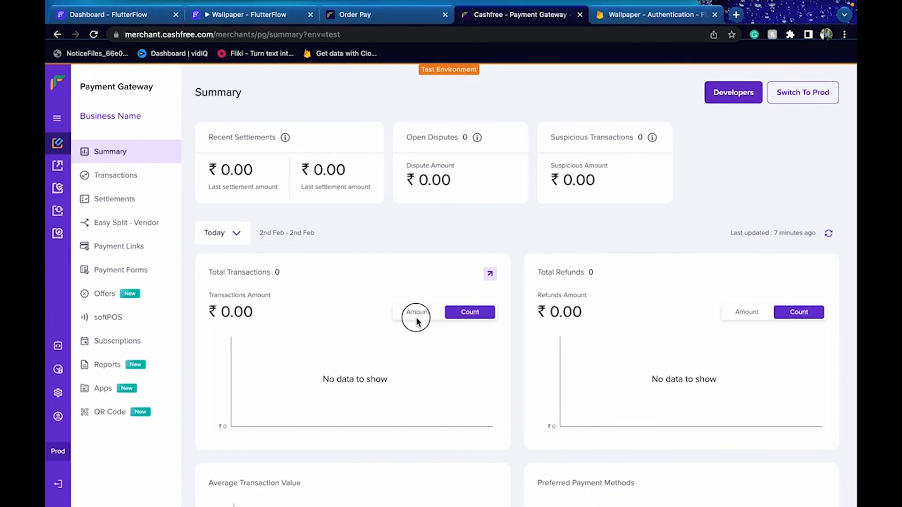
{"action": "left_click", "coordinate": [134, 184]}
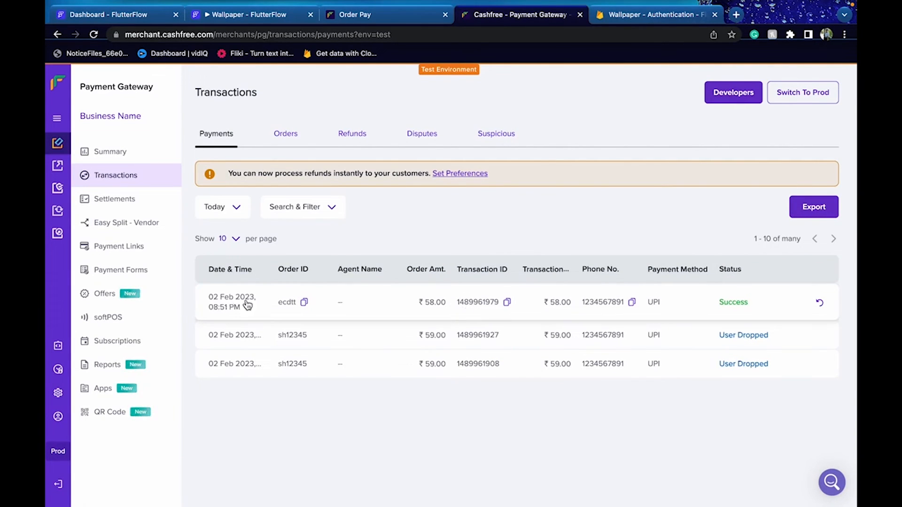
{"action": "left_click", "coordinate": [153, 154]}
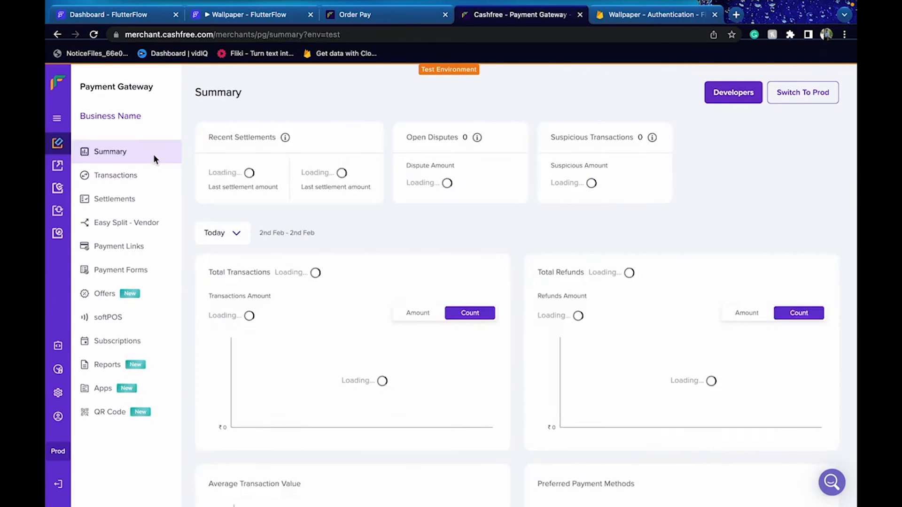
{"action": "double_click", "coordinate": [422, 312]}
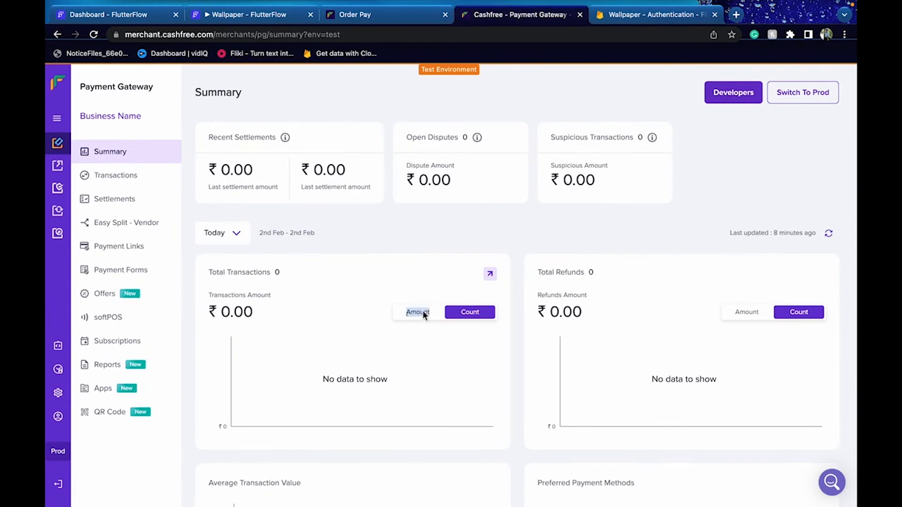
{"action": "left_click", "coordinate": [490, 275]}
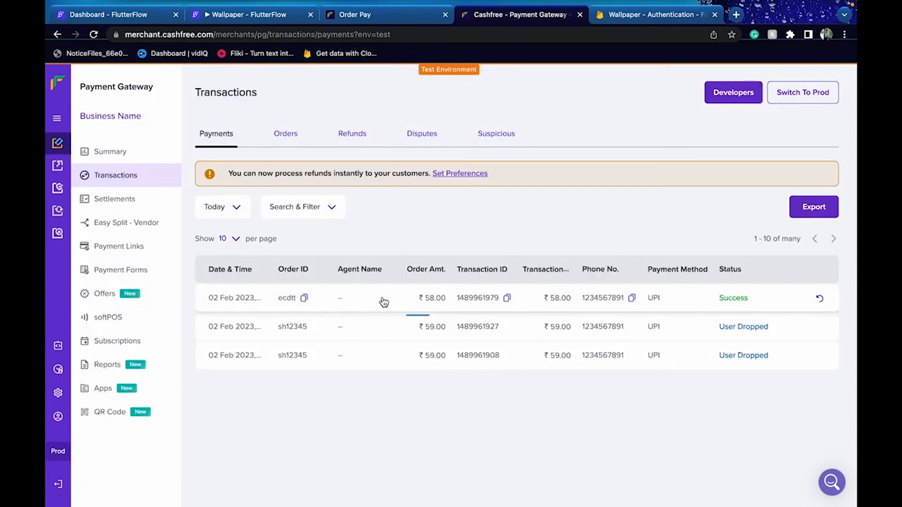
{"action": "left_click", "coordinate": [383, 300]}
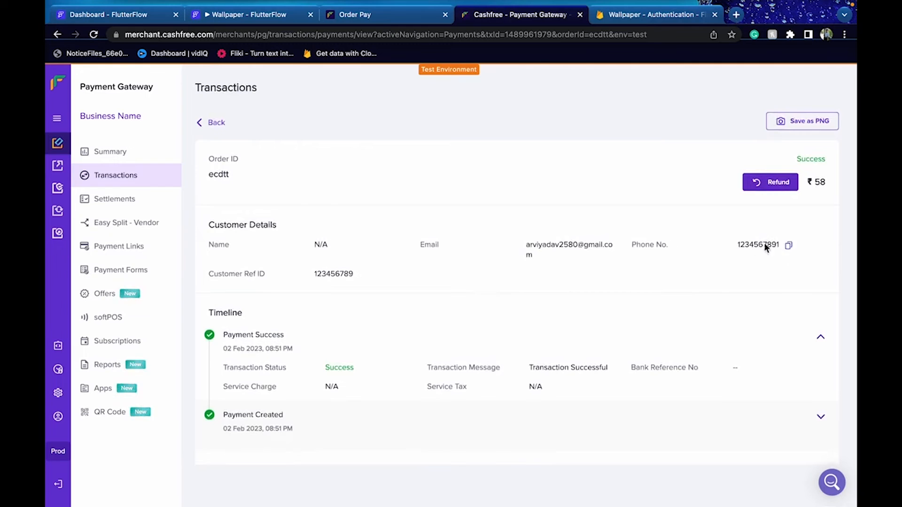
{"action": "double_click", "coordinate": [335, 276]}
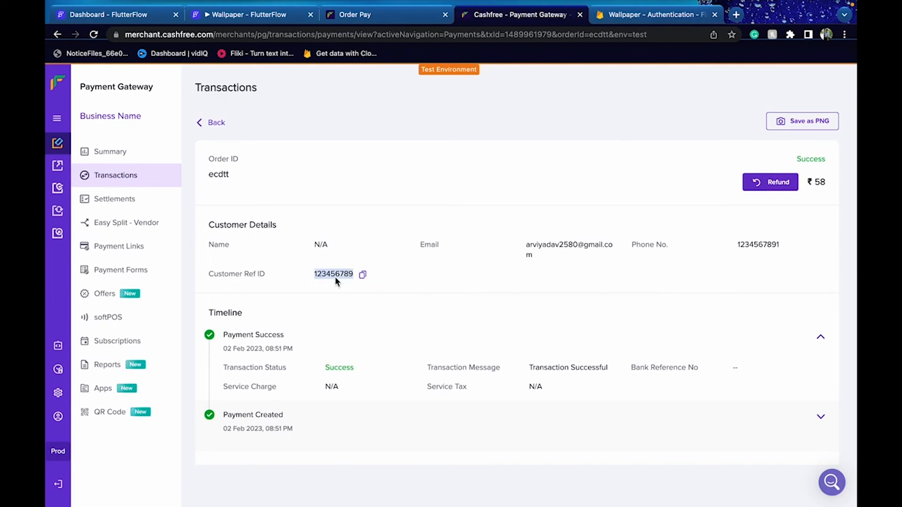
{"action": "left_click", "coordinate": [381, 14]}
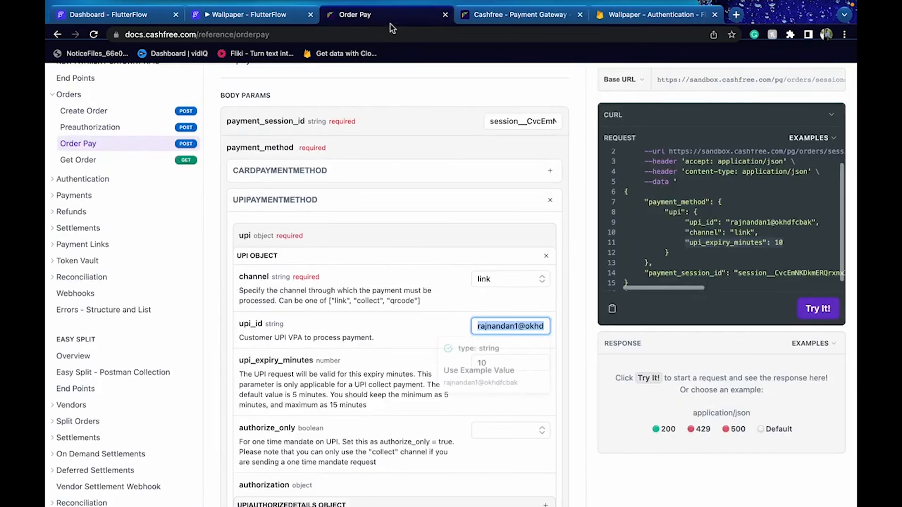
Expand Orders in the docs sidebar, open Get Order, and select its GET endpoint URL
{"action": "left_click", "coordinate": [78, 161]}
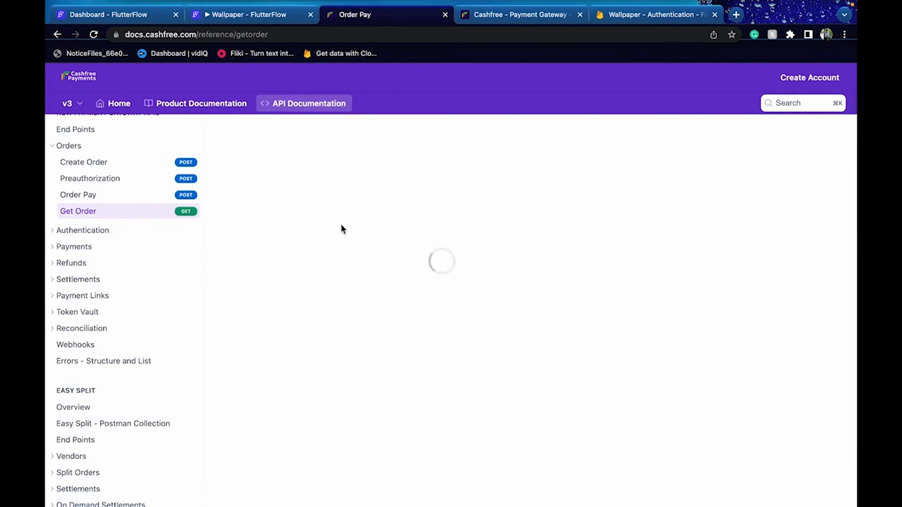
{"action": "left_click", "coordinate": [135, 240]}
{"action": "left_click", "coordinate": [120, 197]}
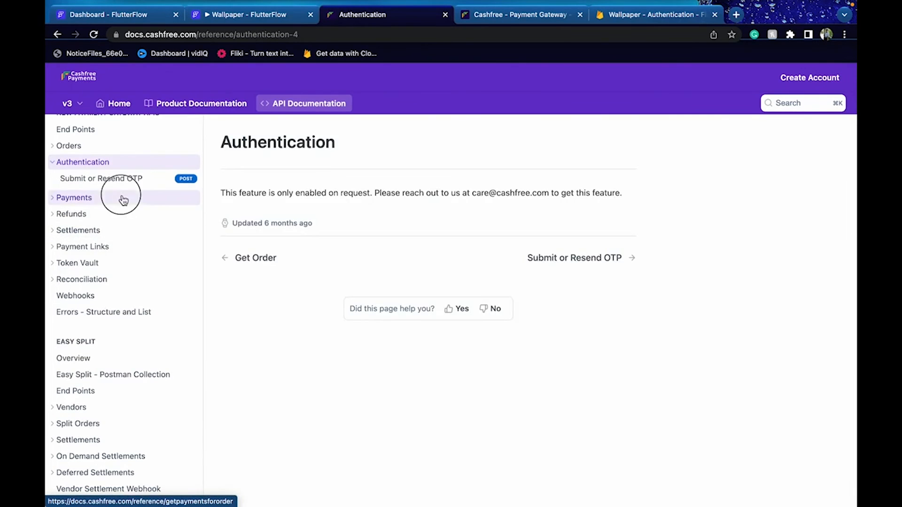
{"action": "left_click", "coordinate": [117, 247]}
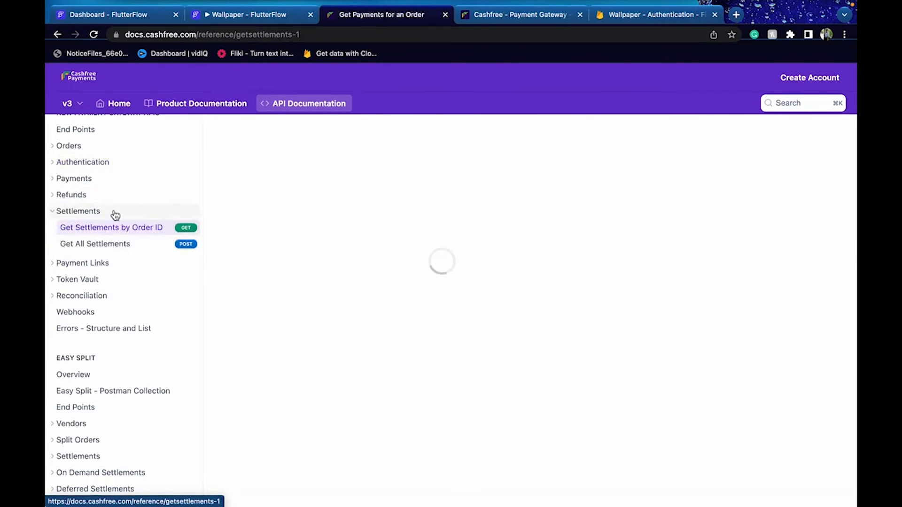
{"action": "left_click", "coordinate": [100, 162]}
{"action": "left_click", "coordinate": [93, 147]}
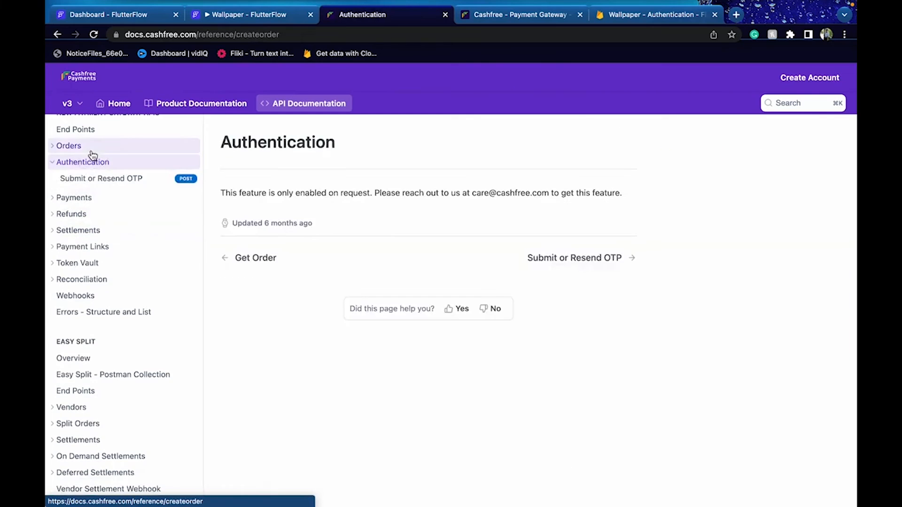
{"action": "left_click", "coordinate": [94, 211]}
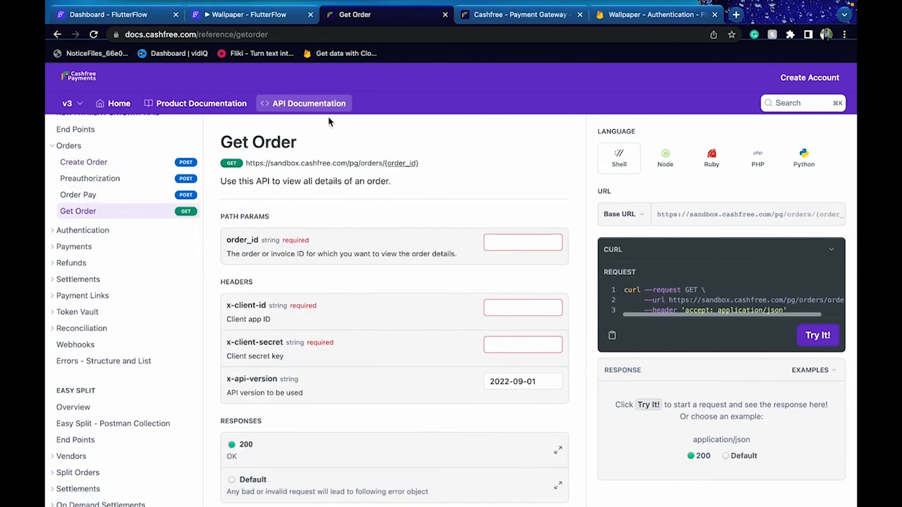
{"action": "left_click_drag", "start_coordinate": [244, 165], "coordinate": [401, 169]}
{"action": "left_click", "coordinate": [243, 16]}
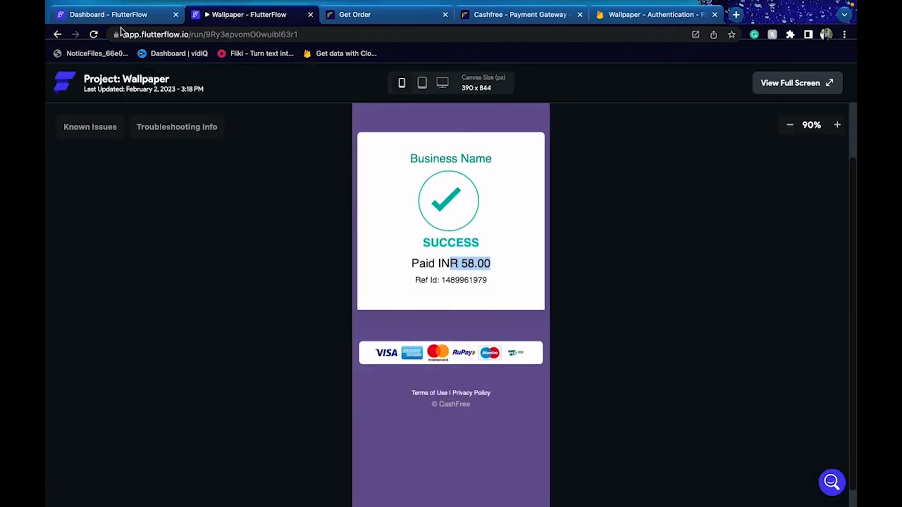
Open the Order Pay API call definition under FlutterFlow's API Calls
{"action": "left_click", "coordinate": [113, 15]}
{"action": "left_click", "coordinate": [323, 195]}
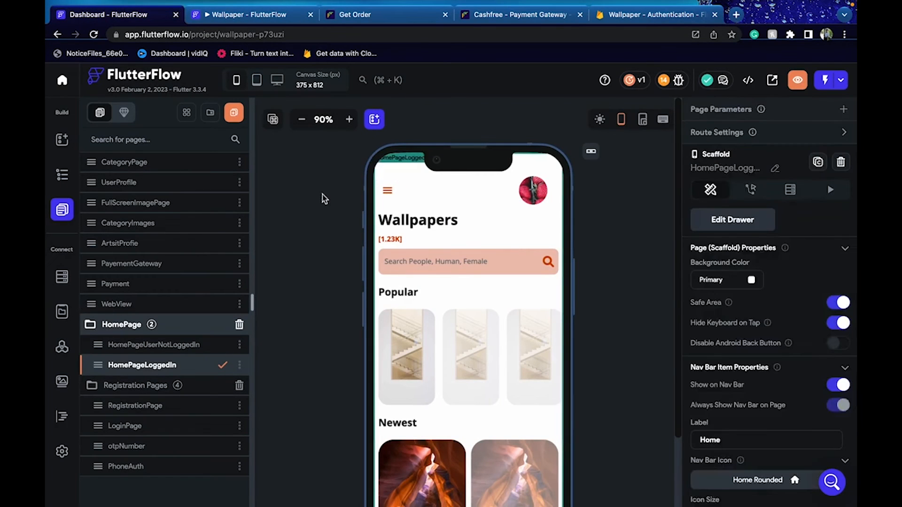
{"action": "left_click", "coordinate": [63, 278]}
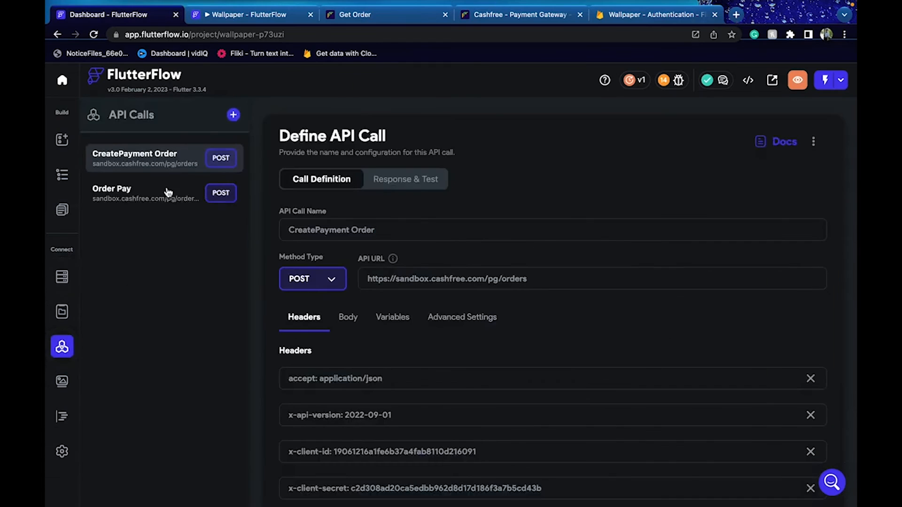
{"action": "left_click", "coordinate": [117, 196]}
{"action": "left_click", "coordinate": [181, 167]}
{"action": "left_click", "coordinate": [197, 193]}
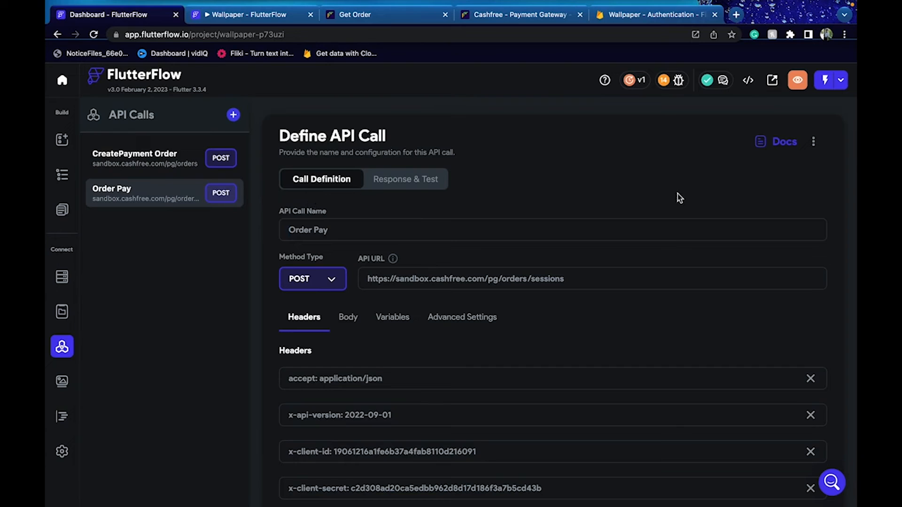
{"action": "left_click", "coordinate": [813, 141]}
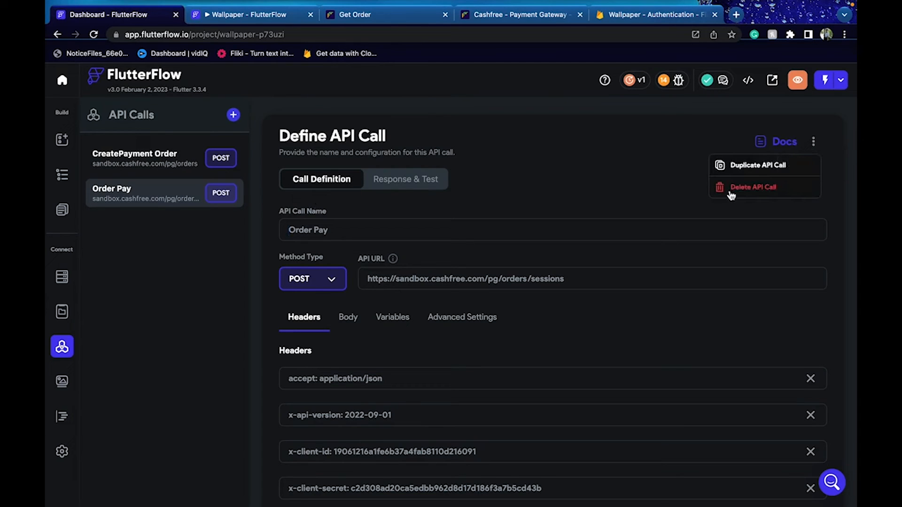
{"action": "left_click", "coordinate": [556, 270]}
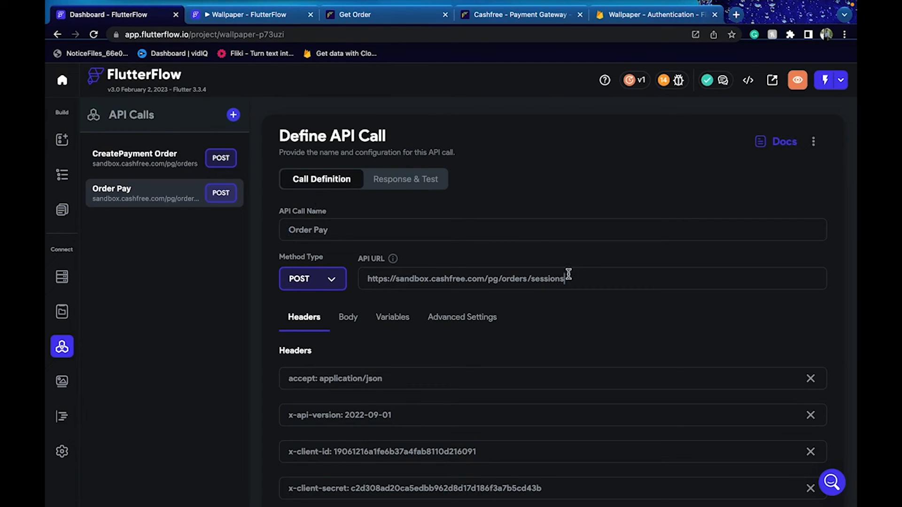
Copy the Get Order endpoint from the docs and paste it over Order Pay's API URL
{"action": "left_click", "coordinate": [356, 14]}
{"action": "triple_click", "coordinate": [322, 163]}
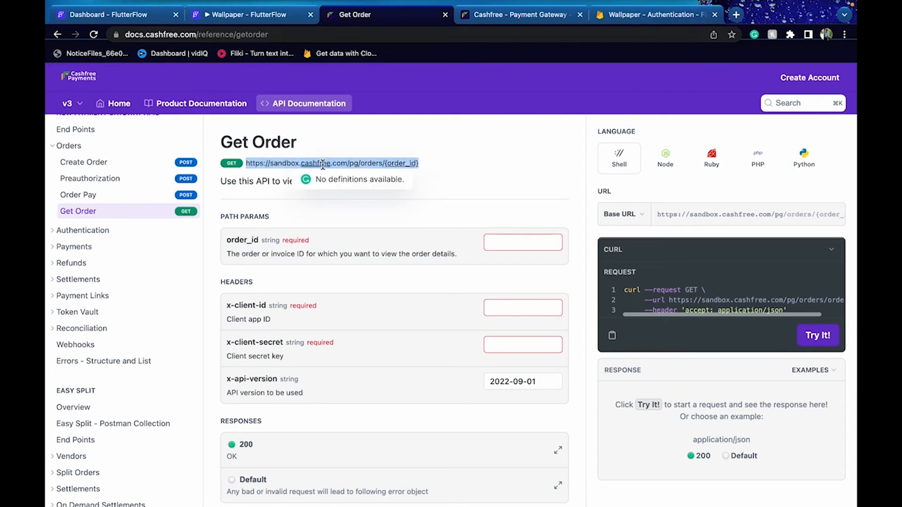
{"action": "left_click_drag", "start_coordinate": [474, 161], "coordinate": [222, 167]}
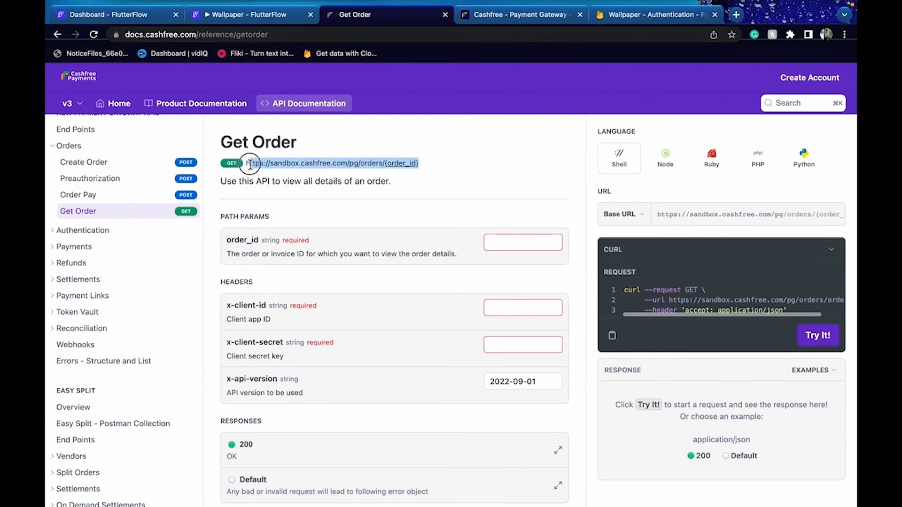
{"action": "left_click", "coordinate": [190, 18]}
{"action": "left_click", "coordinate": [132, 22]}
{"action": "left_click_drag", "start_coordinate": [571, 281], "coordinate": [359, 281]}
{"action": "key", "text": "ctrl+v"}
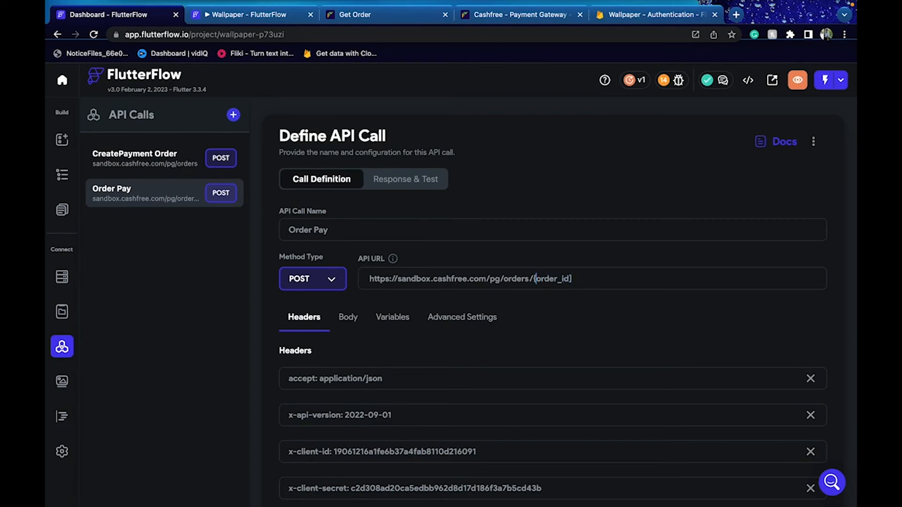
Change the URL's {order_id} brace to [ and make Order Pay a GET request
{"action": "key", "text": "BackSpace"}
{"action": "type", "text": "["}
{"action": "left_click", "coordinate": [336, 285]}
{"action": "left_click", "coordinate": [315, 250]}
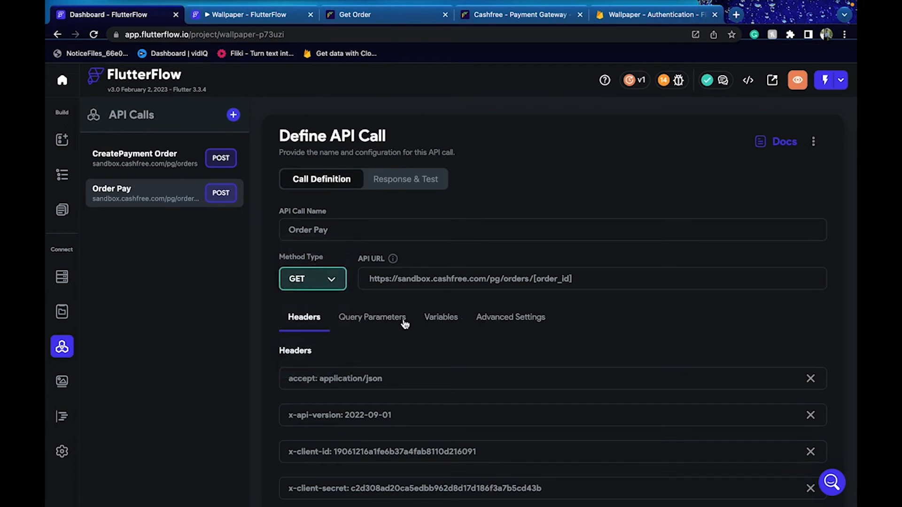
Add an order_id variable of type String to the call
{"action": "left_click", "coordinate": [456, 326]}
{"action": "double_click", "coordinate": [543, 278]}
{"action": "scroll", "coordinate": [399, 366], "scroll_direction": "down", "scroll_amount": 3}
{"action": "left_click", "coordinate": [344, 441]}
{"action": "key", "text": "ctrl+v"}
{"action": "left_click", "coordinate": [505, 449]}
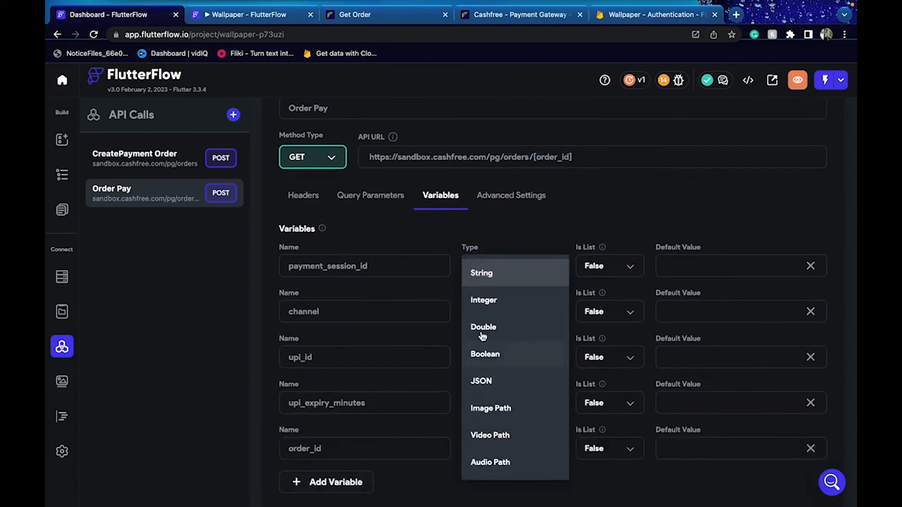
{"action": "left_click", "coordinate": [490, 283]}
{"action": "scroll", "coordinate": [657, 446], "scroll_direction": "down", "scroll_amount": 3}
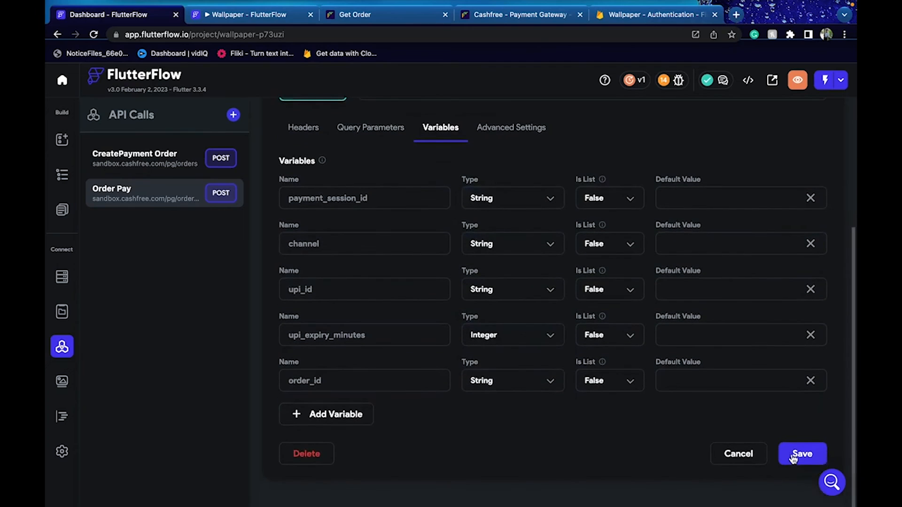
{"action": "scroll", "coordinate": [650, 444], "scroll_direction": "up", "scroll_amount": 2}
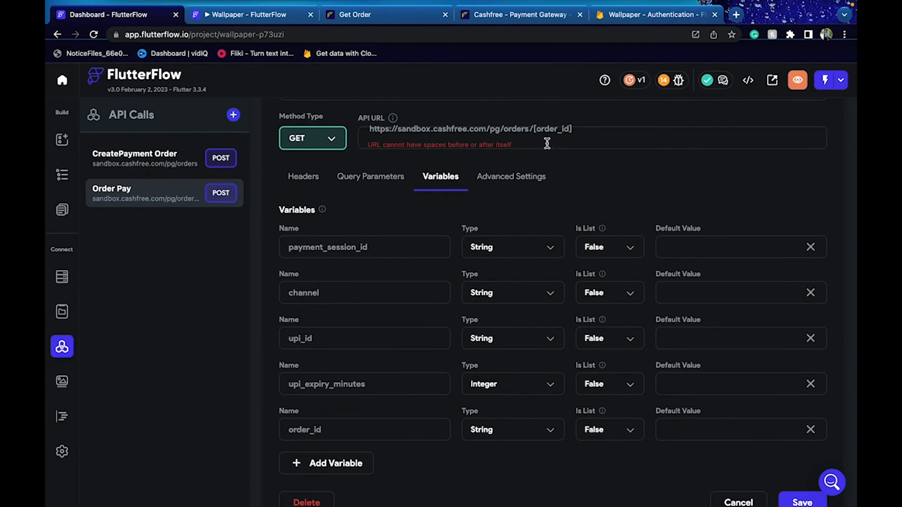
Delete the API URL's leading space, save the call, and open Response & Test
{"action": "key", "text": "BackSpace"}
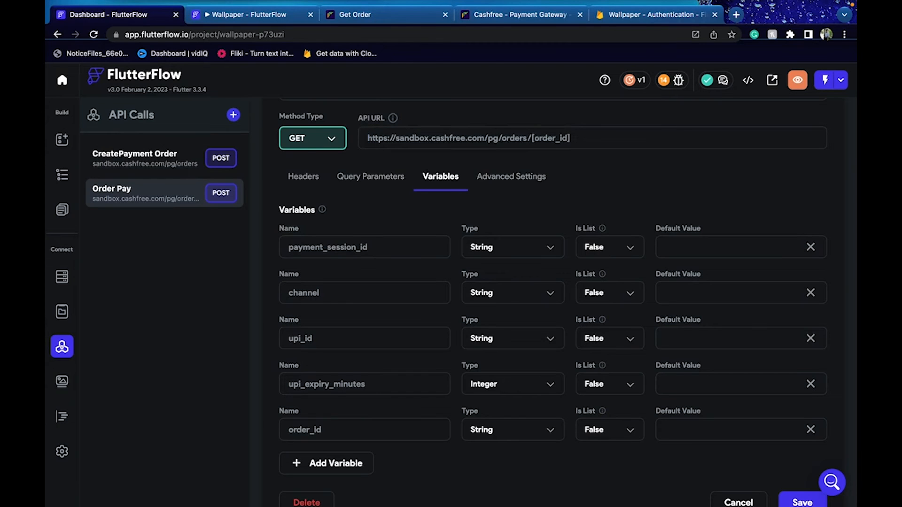
{"action": "scroll", "coordinate": [537, 266], "scroll_direction": "down", "scroll_amount": 2}
{"action": "left_click", "coordinate": [371, 142]}
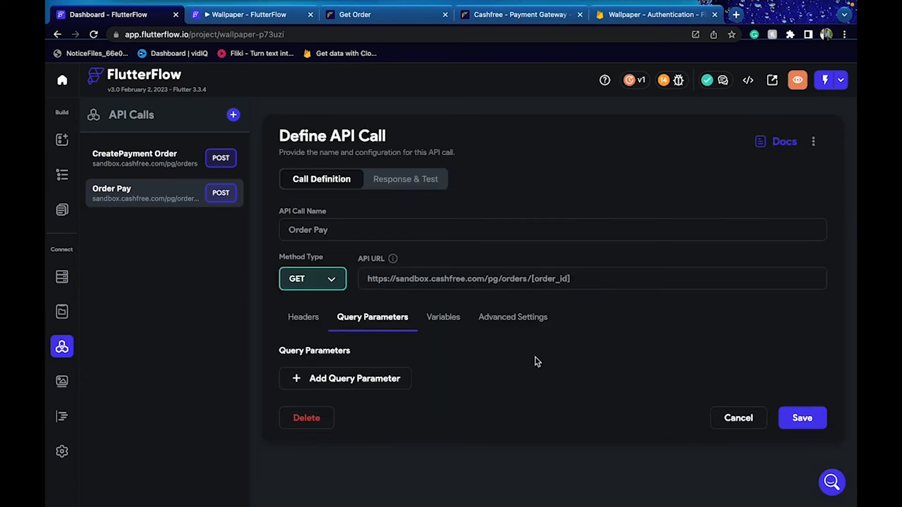
{"action": "left_click", "coordinate": [799, 420]}
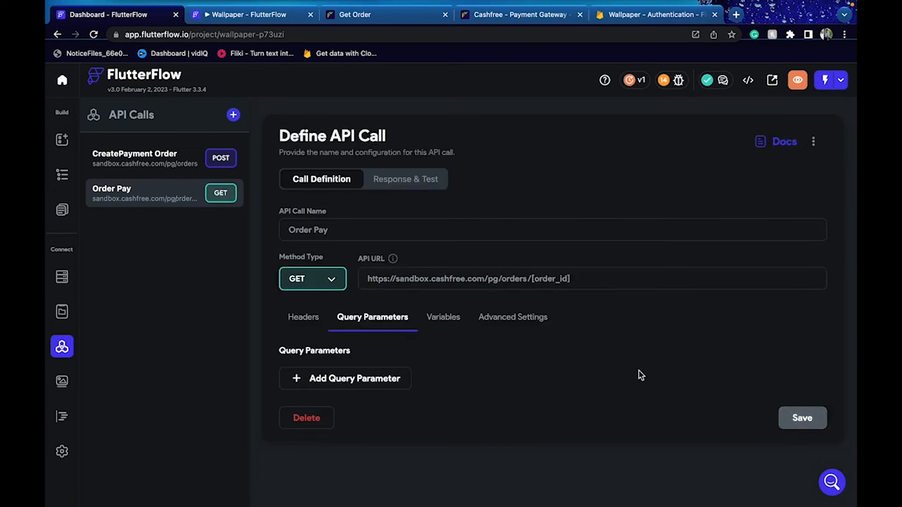
{"action": "left_click", "coordinate": [420, 180]}
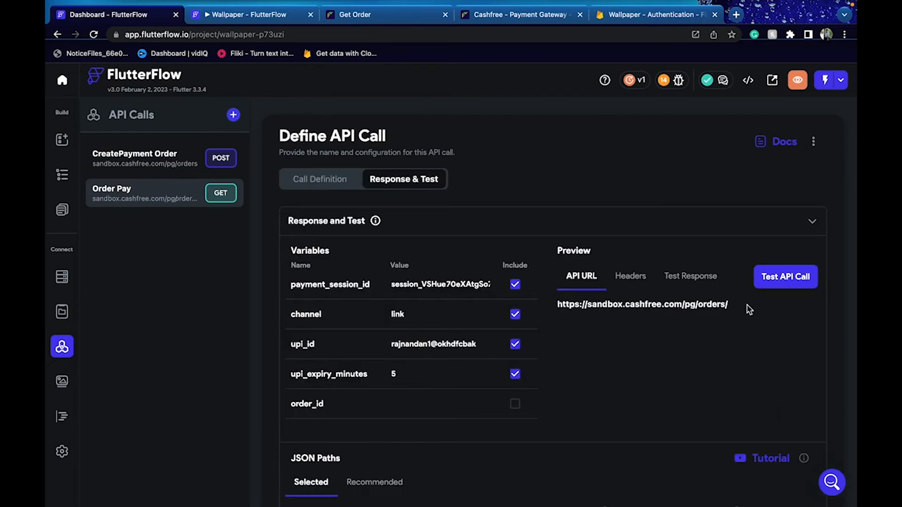
{"action": "scroll", "coordinate": [489, 389], "scroll_direction": "down", "scroll_amount": 2}
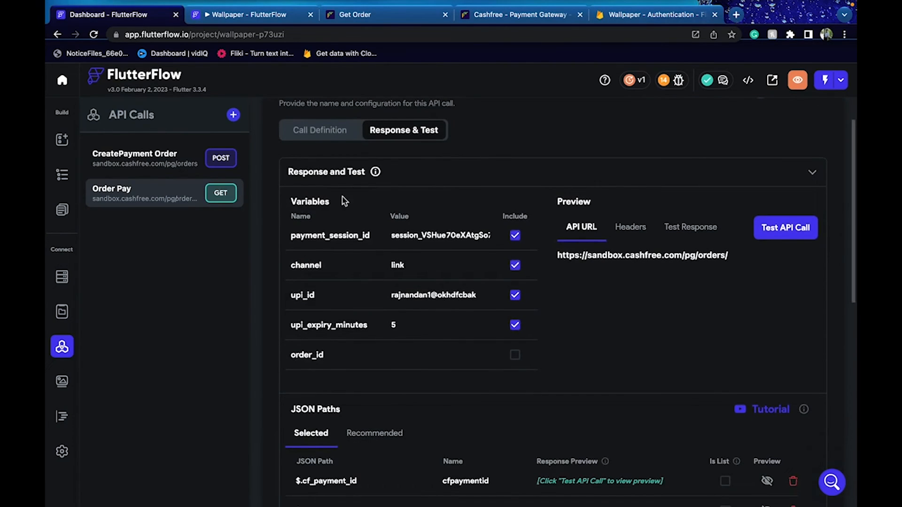
{"action": "left_click", "coordinate": [490, 14]}
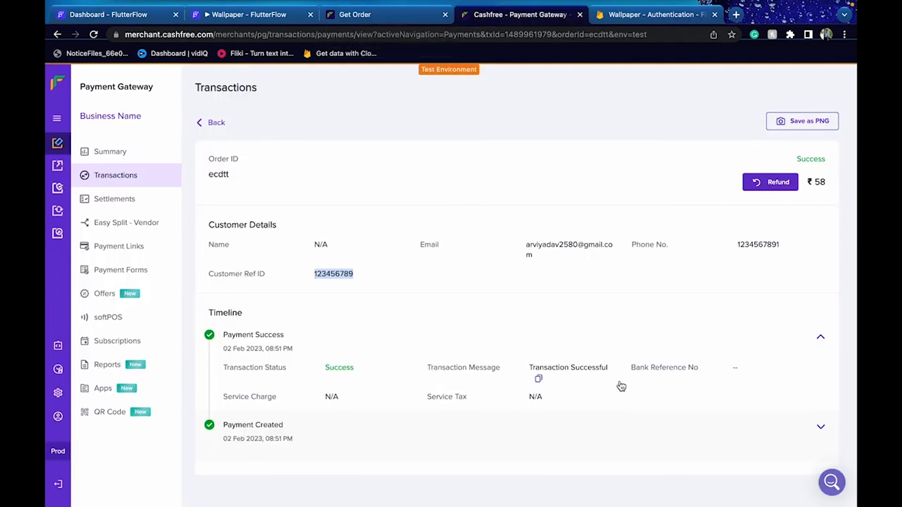
Expand the Payment Created and Payment Success timeline details of the ₹58 transaction
{"action": "left_click", "coordinate": [374, 392]}
{"action": "left_click", "coordinate": [368, 393]}
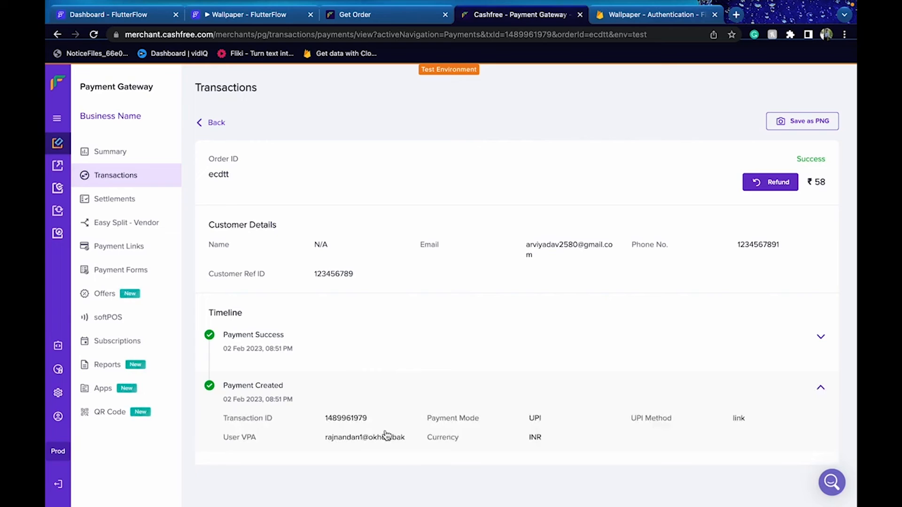
{"action": "left_click", "coordinate": [310, 358]}
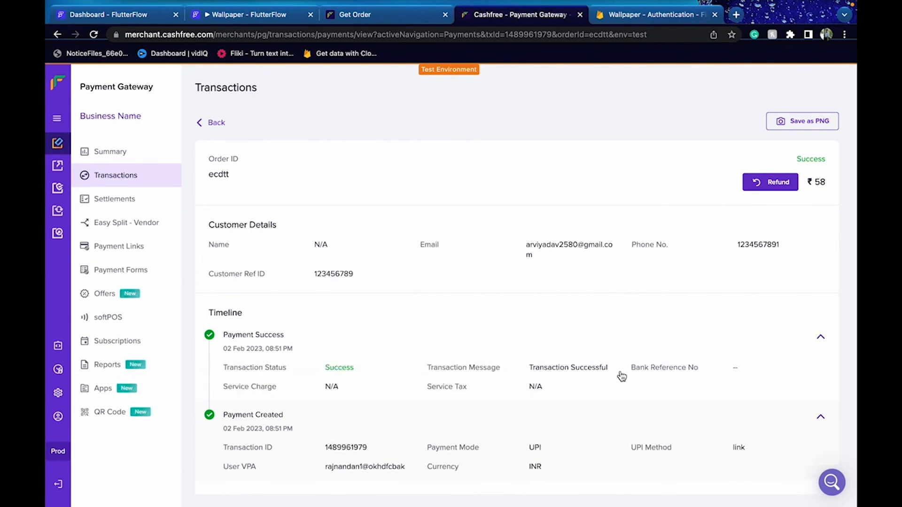
{"action": "scroll", "coordinate": [620, 379], "scroll_direction": "down", "scroll_amount": 1}
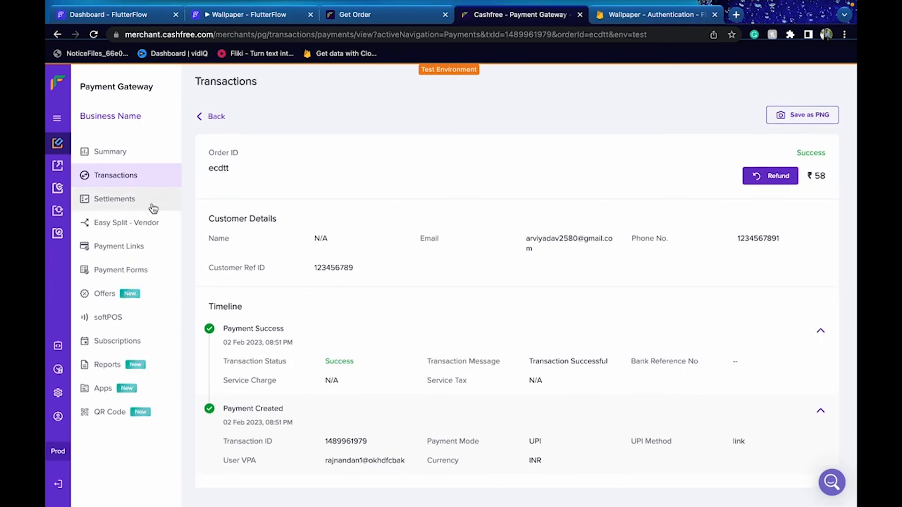
In Transactions > Orders, copy the CF Order Id of paid order ecdtt
{"action": "left_click", "coordinate": [152, 204]}
{"action": "left_click", "coordinate": [146, 173]}
{"action": "left_click", "coordinate": [286, 136]}
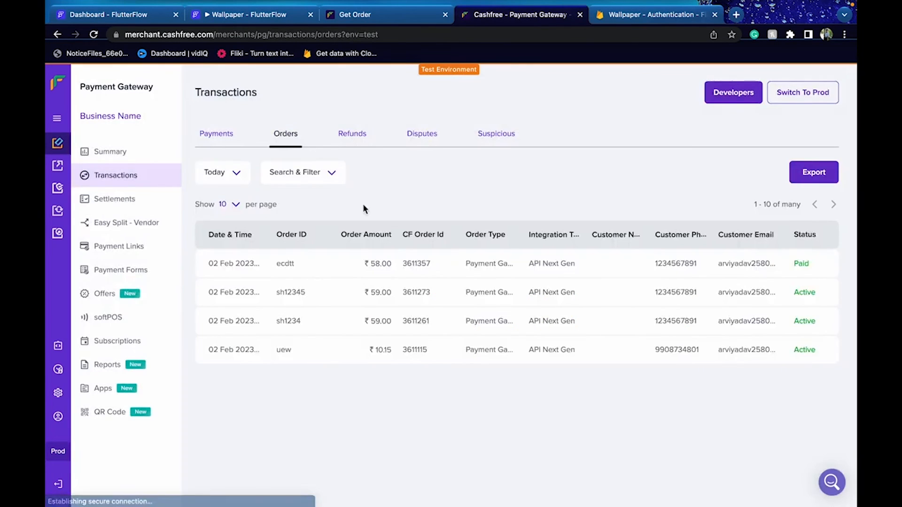
{"action": "left_click", "coordinate": [330, 264]}
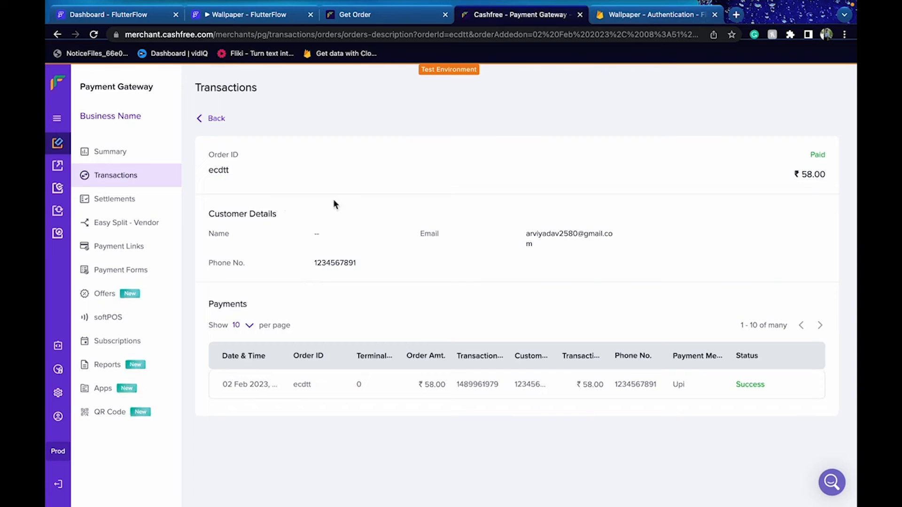
{"action": "left_click", "coordinate": [749, 383]}
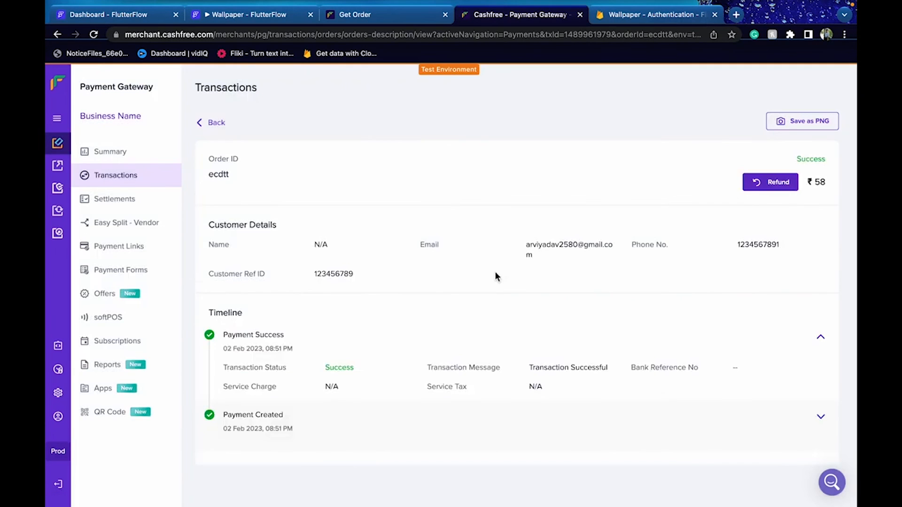
{"action": "scroll", "coordinate": [415, 196], "scroll_direction": "left", "scroll_amount": 5}
{"action": "left_click", "coordinate": [221, 119]}
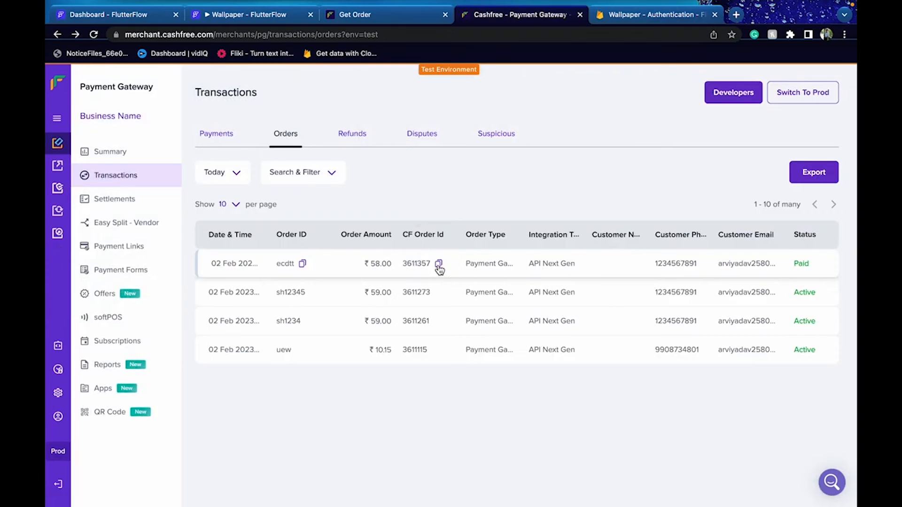
{"action": "left_click", "coordinate": [438, 267]}
Paste 3611357 into the order_id parameter of the Get Order docs
{"action": "left_click", "coordinate": [413, 15]}
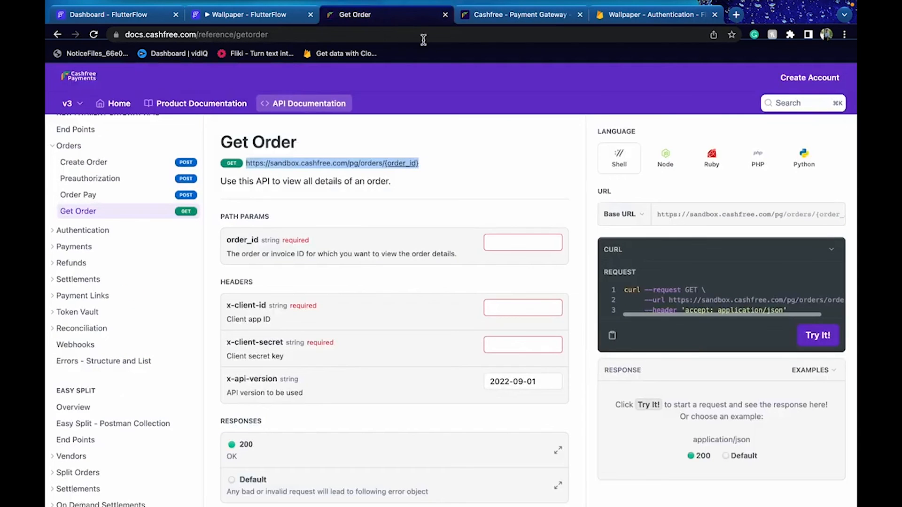
{"action": "left_click", "coordinate": [544, 238]}
{"action": "key", "text": "super+v"}
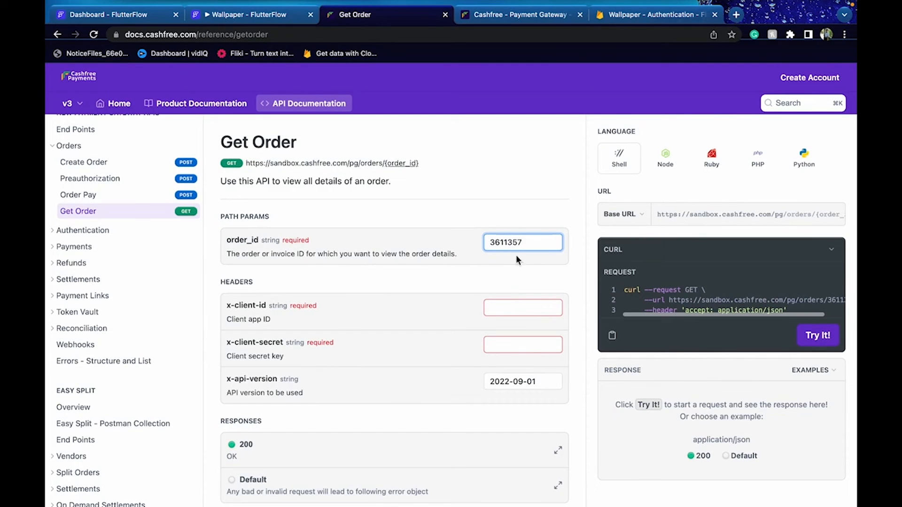
{"action": "left_click", "coordinate": [508, 303]}
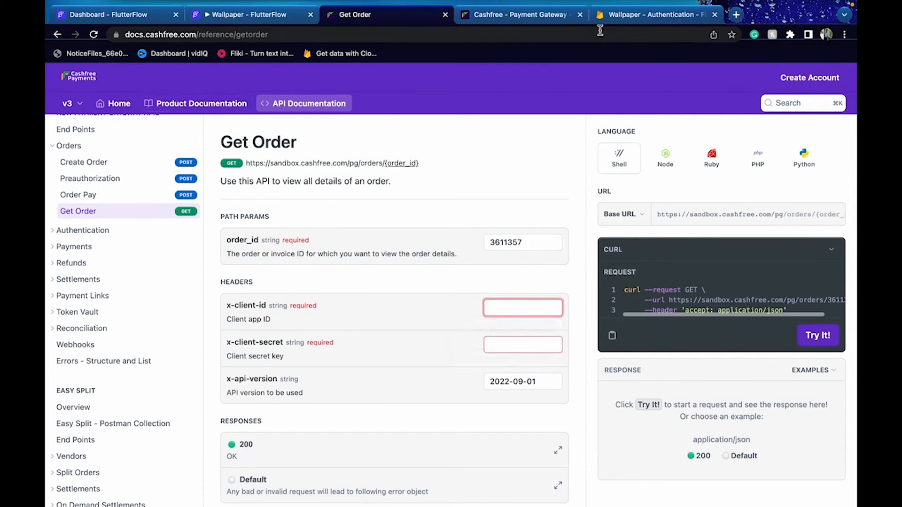
Check the Payment Gateway API keys under Developers in the Cashfree dashboard
{"action": "left_click", "coordinate": [617, 20]}
{"action": "left_click", "coordinate": [525, 20]}
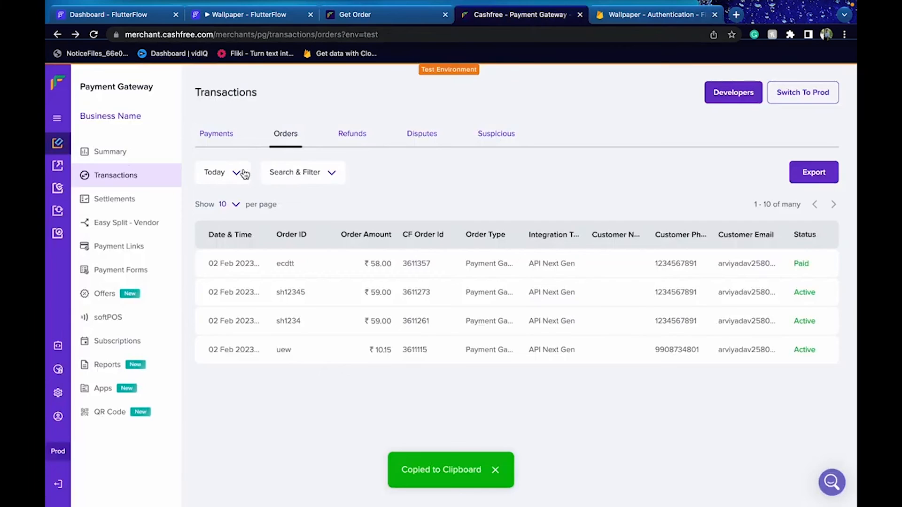
{"action": "left_click", "coordinate": [62, 356]}
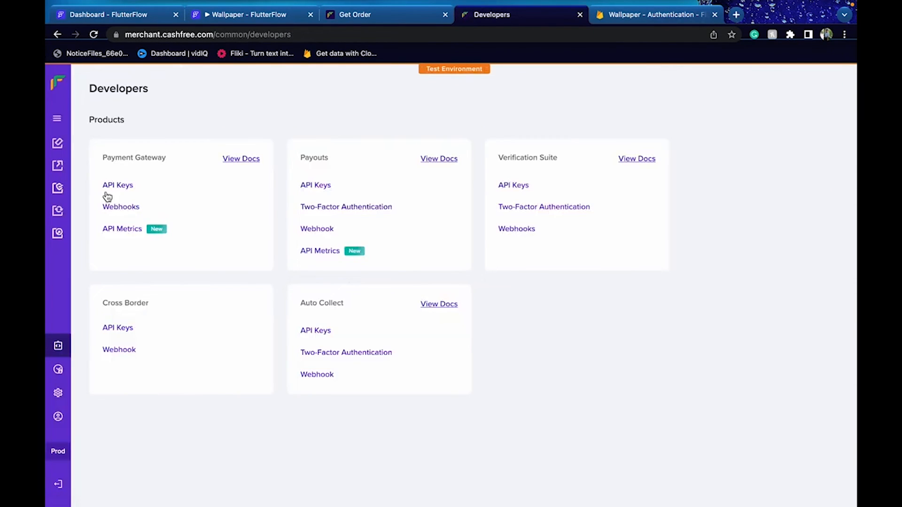
{"action": "left_click", "coordinate": [107, 193]}
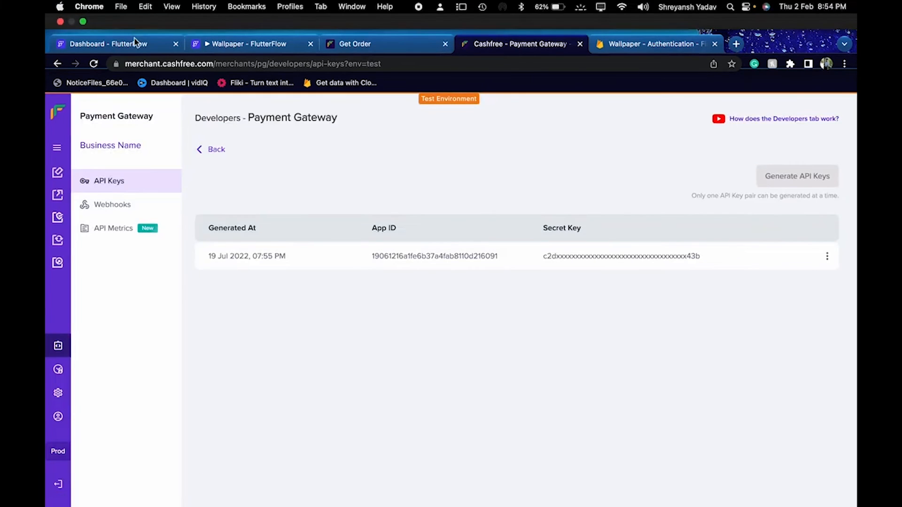
{"action": "left_click", "coordinate": [127, 43]}
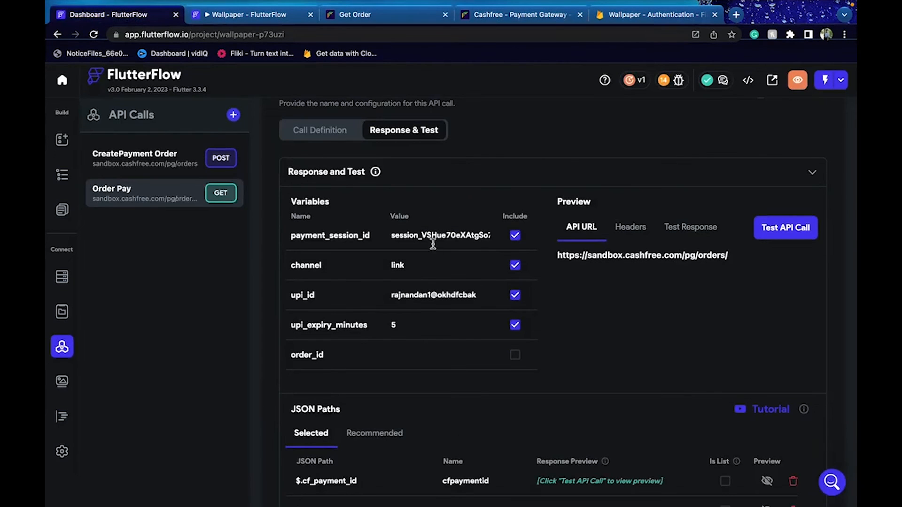
Test Order Pay with order_id 3611357, excluding payment_session_id, channel and upi_id
{"action": "left_click", "coordinate": [404, 359]}
{"action": "key", "text": "super+v"}
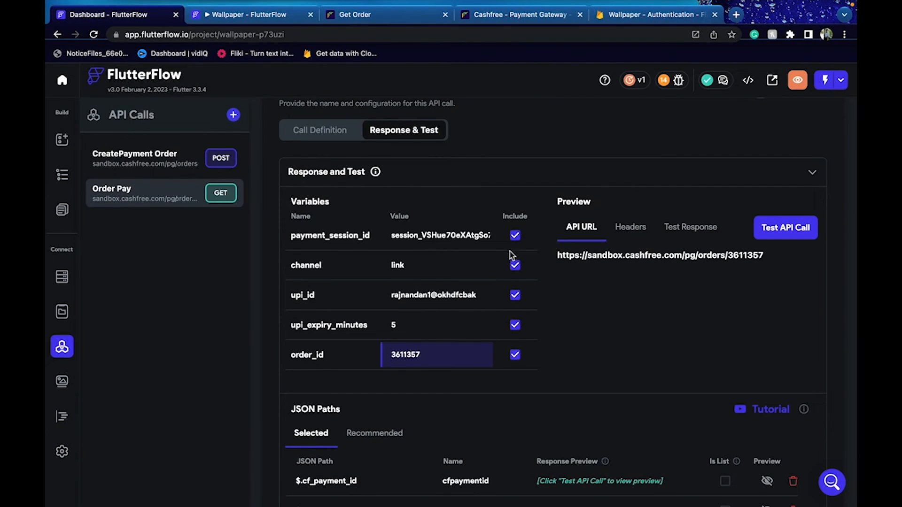
{"action": "left_click", "coordinate": [516, 236]}
{"action": "left_click", "coordinate": [515, 266]}
{"action": "left_click", "coordinate": [515, 295]}
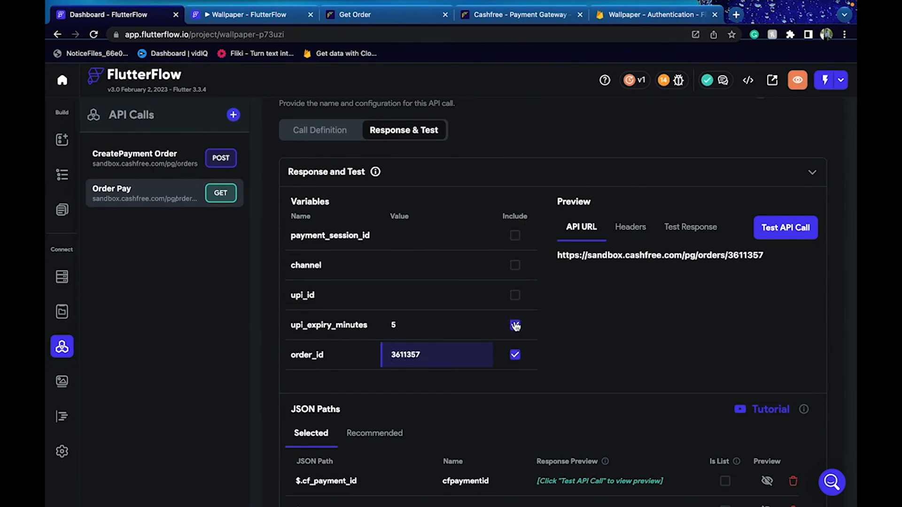
{"action": "left_click", "coordinate": [784, 226]}
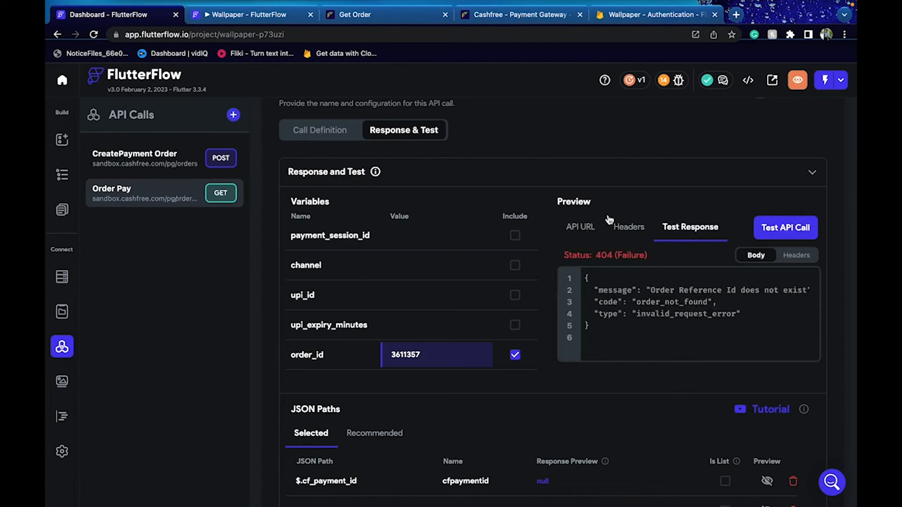
Go from the API keys page to Transactions and open order ecdtt's payment details
{"action": "left_click", "coordinate": [554, 19]}
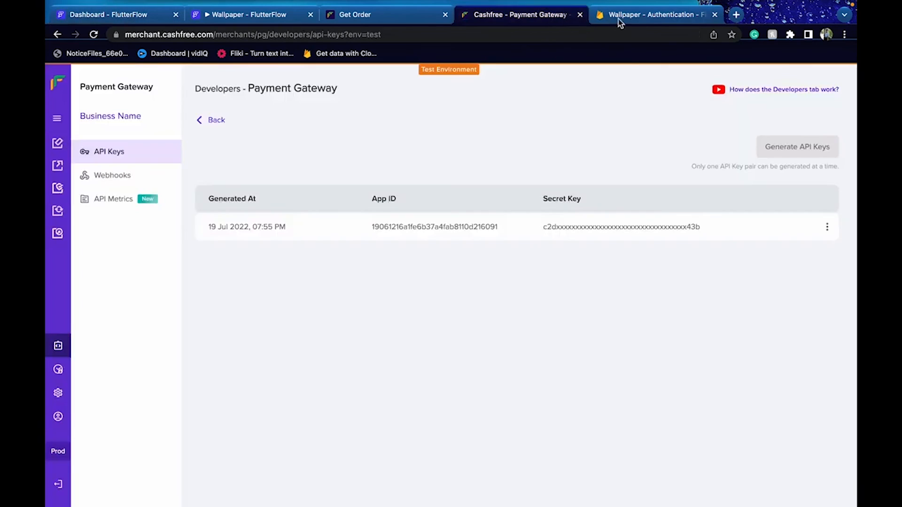
{"action": "left_click", "coordinate": [407, 20]}
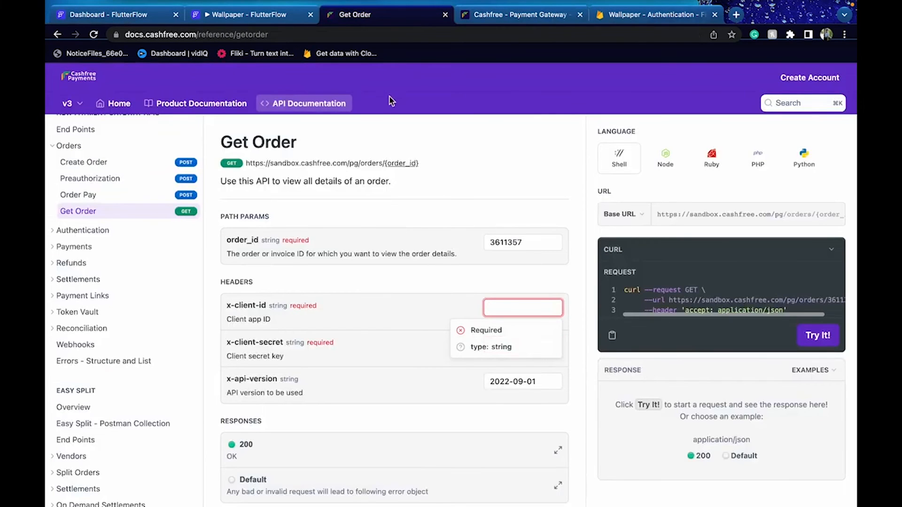
{"action": "left_click", "coordinate": [505, 17]}
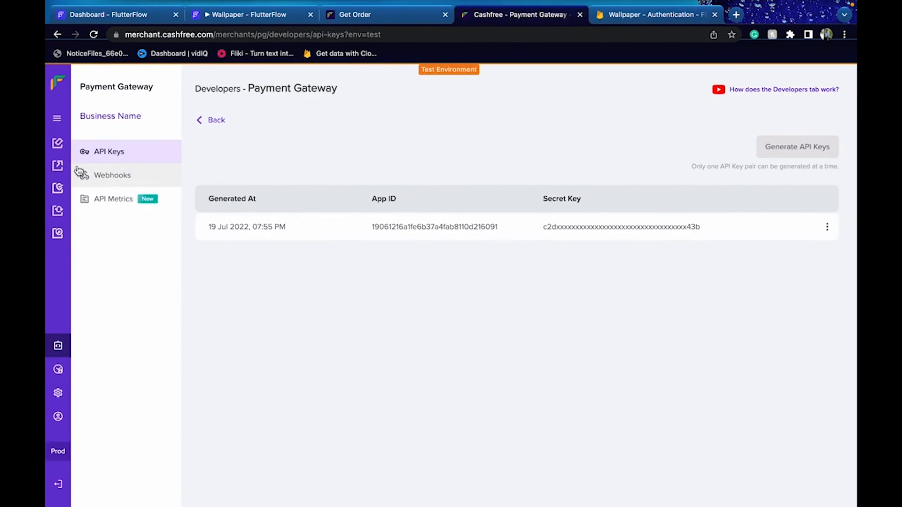
{"action": "left_click", "coordinate": [57, 118]}
{"action": "left_click", "coordinate": [101, 142]}
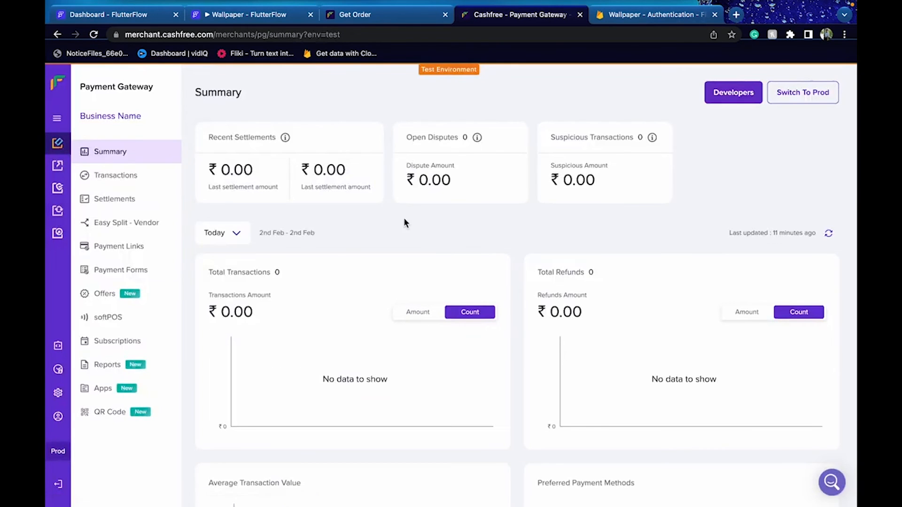
{"action": "left_click", "coordinate": [165, 182]}
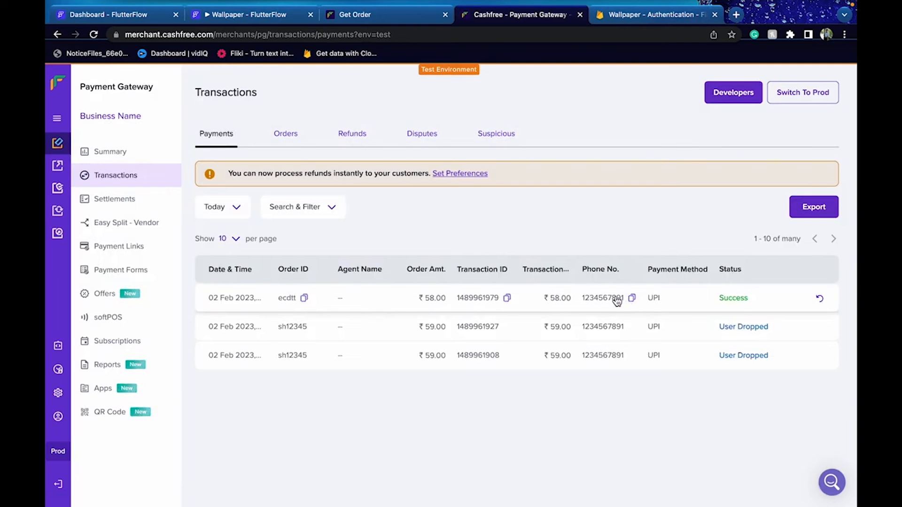
{"action": "left_click", "coordinate": [350, 304]}
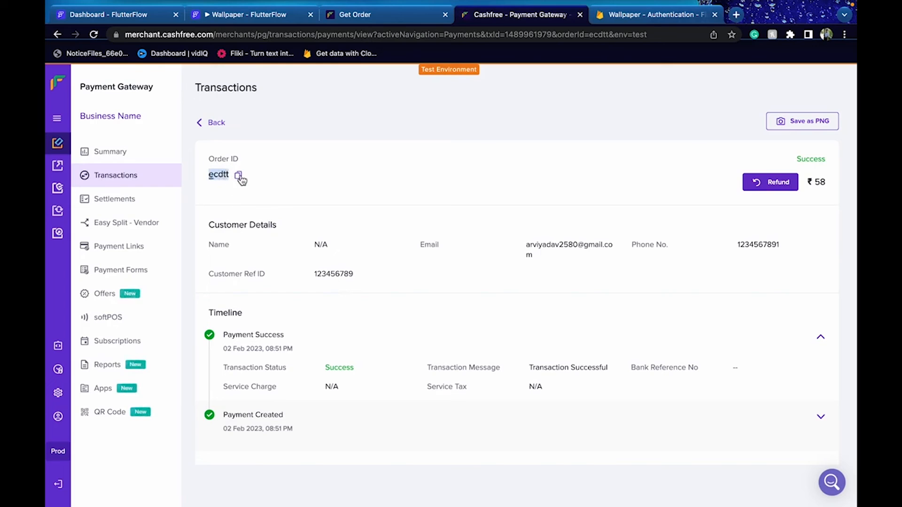
Copy order ID ecdtt and return to the FlutterFlow Order Pay test
{"action": "left_click", "coordinate": [239, 175]}
{"action": "left_click", "coordinate": [371, 15]}
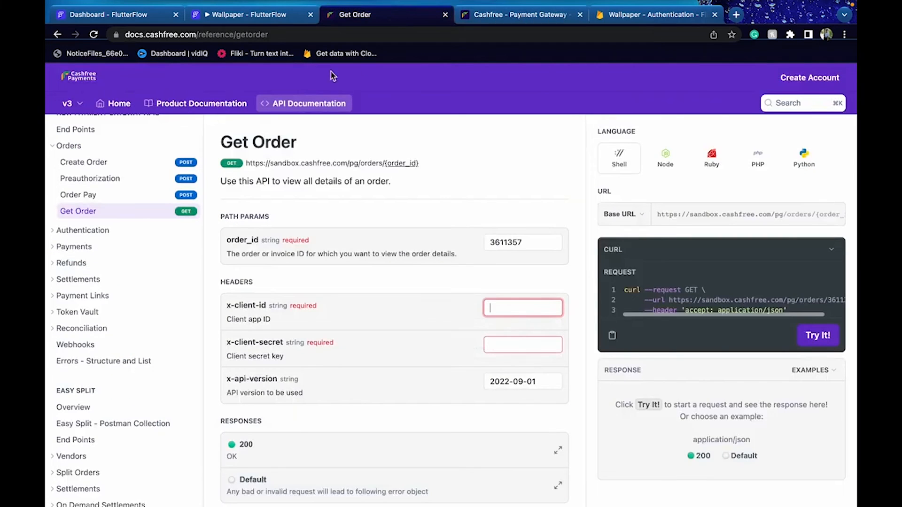
{"action": "left_click", "coordinate": [245, 15]}
{"action": "left_click", "coordinate": [181, 15]}
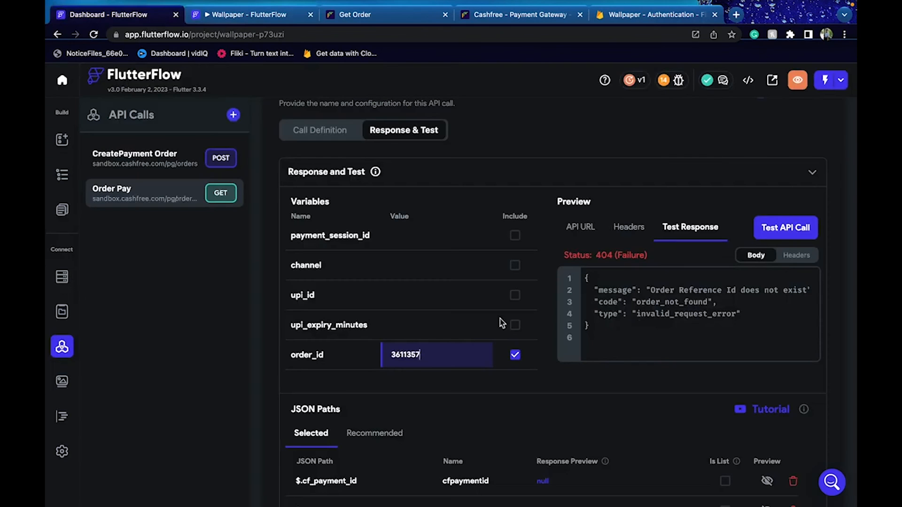
Test the Order Pay call with order_id ecdtt and remove the old $.channel JSON path
{"action": "key", "text": "ctrl+a"}
{"action": "key", "text": "ctrl+v"}
{"action": "left_click", "coordinate": [789, 228]}
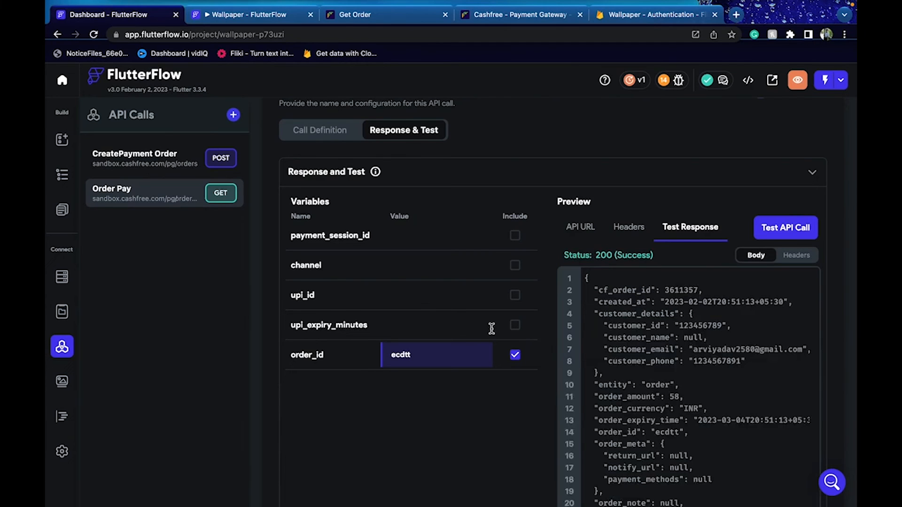
{"action": "scroll", "coordinate": [492, 328], "scroll_direction": "down", "scroll_amount": 10}
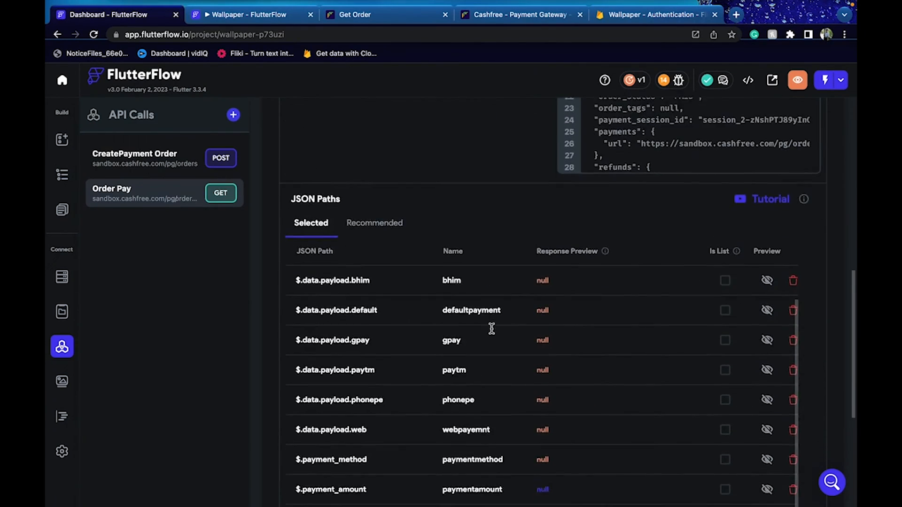
{"action": "scroll", "coordinate": [491, 329], "scroll_direction": "down", "scroll_amount": 3}
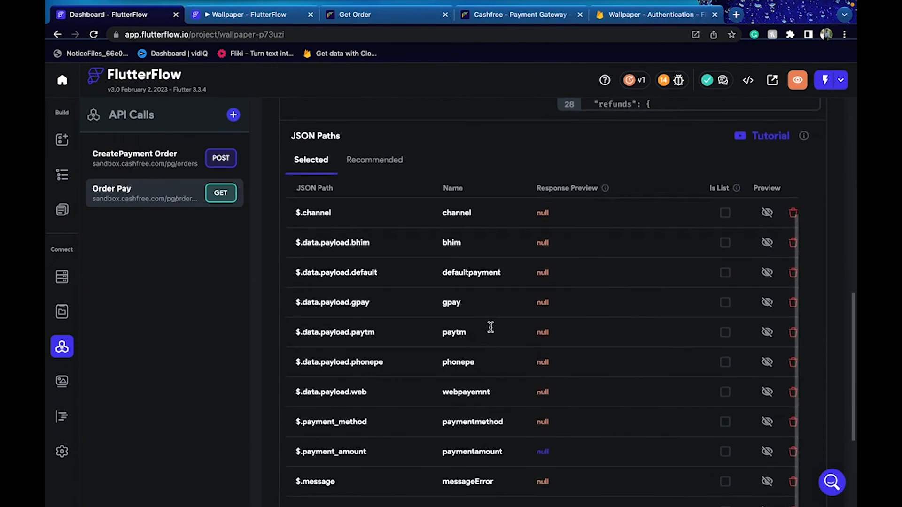
{"action": "left_click", "coordinate": [794, 214]}
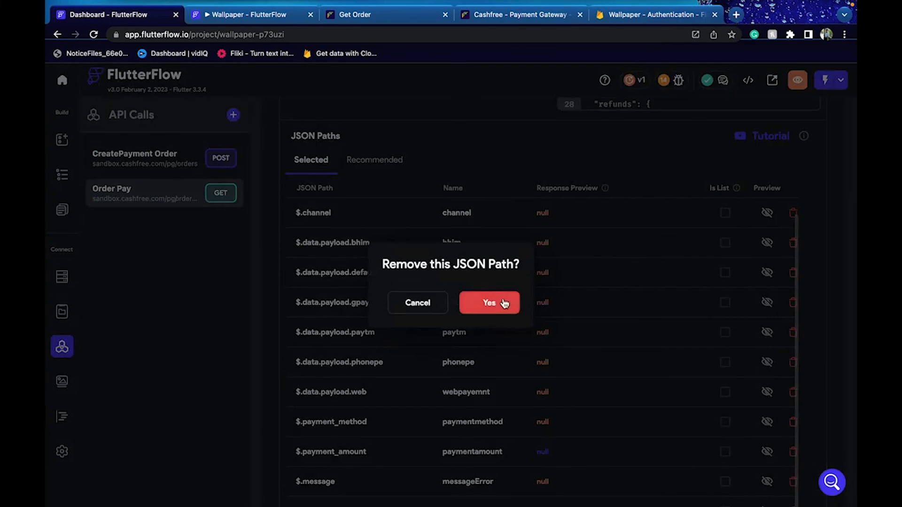
{"action": "left_click", "coordinate": [493, 303]}
{"action": "scroll", "coordinate": [721, 266], "scroll_direction": "up", "scroll_amount": 5}
{"action": "scroll", "coordinate": [714, 347], "scroll_direction": "down", "scroll_amount": 5}
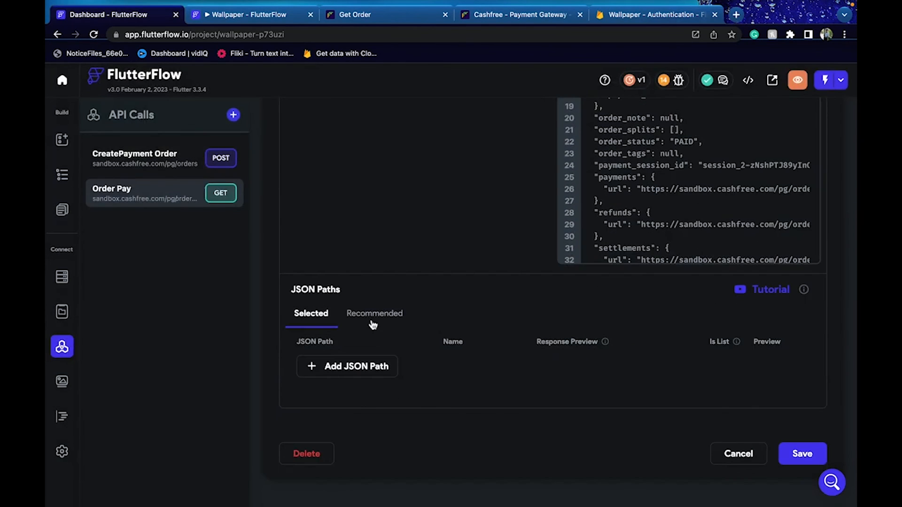
Select the recommended JSON paths $.cf_order_id, $.entity, $.order_id and $.order_status
{"action": "left_click", "coordinate": [371, 320]}
{"action": "scroll", "coordinate": [373, 324], "scroll_direction": "down", "scroll_amount": 3}
{"action": "scroll", "coordinate": [372, 324], "scroll_direction": "up", "scroll_amount": 5}
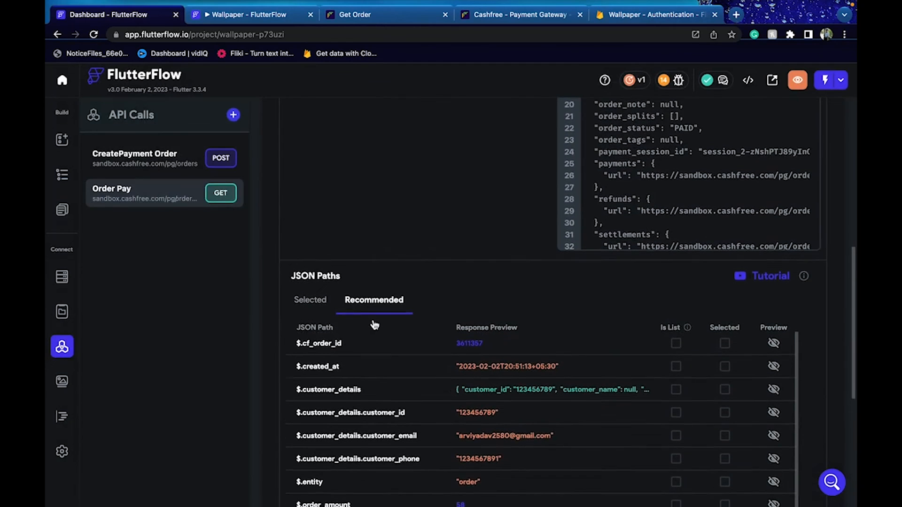
{"action": "left_click", "coordinate": [729, 355]}
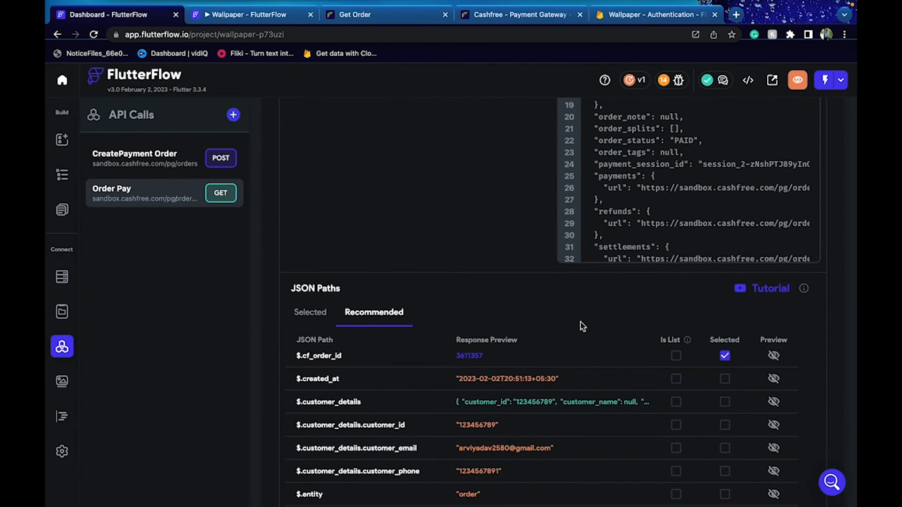
{"action": "scroll", "coordinate": [583, 326], "scroll_direction": "down", "scroll_amount": 4}
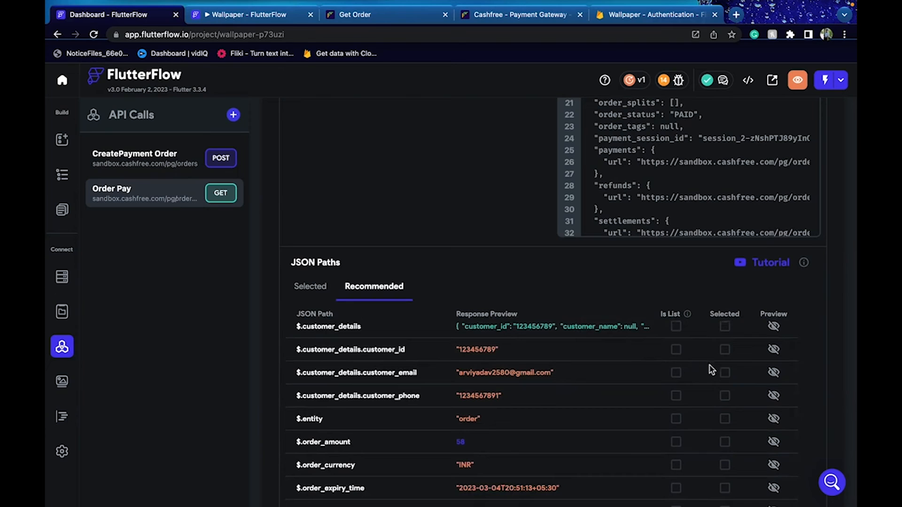
{"action": "scroll", "coordinate": [712, 436], "scroll_direction": "down", "scroll_amount": 1}
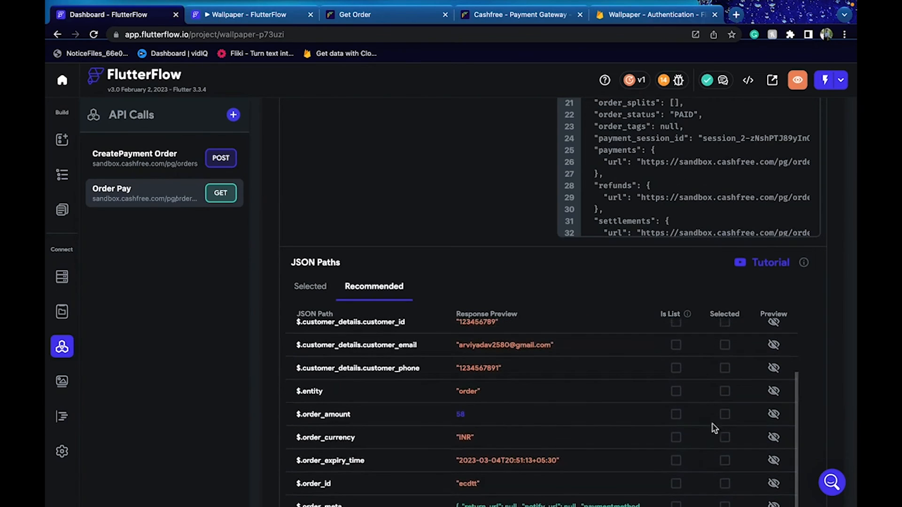
{"action": "left_click", "coordinate": [725, 394]}
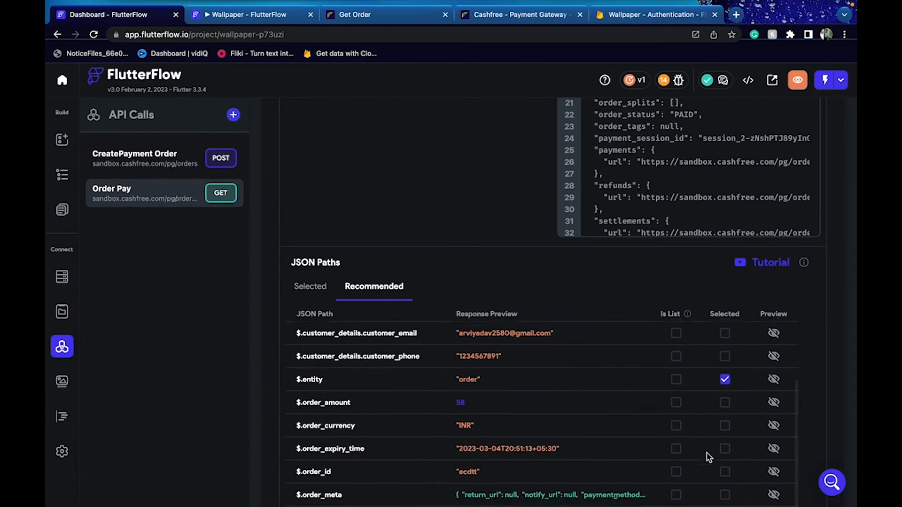
{"action": "scroll", "coordinate": [709, 458], "scroll_direction": "down", "scroll_amount": 1}
{"action": "left_click", "coordinate": [726, 456]}
{"action": "scroll", "coordinate": [661, 449], "scroll_direction": "down", "scroll_amount": 3}
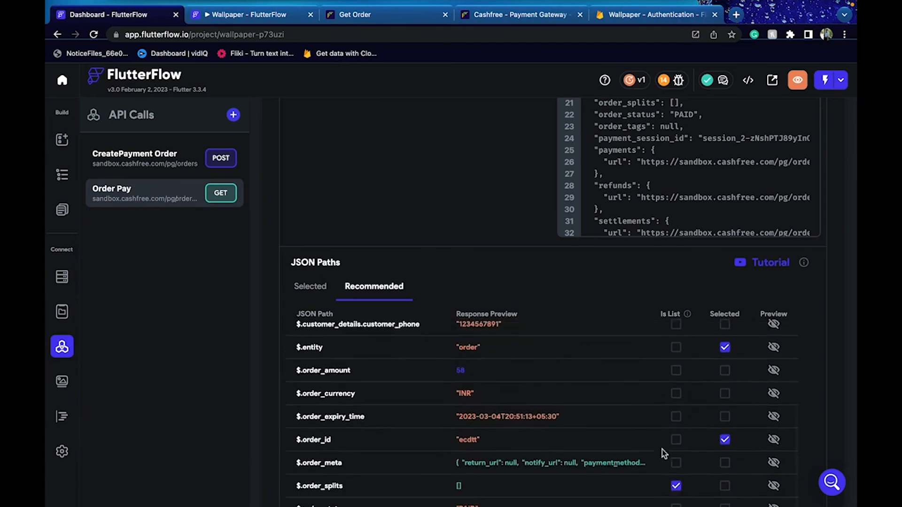
{"action": "scroll", "coordinate": [662, 450], "scroll_direction": "down", "scroll_amount": 1}
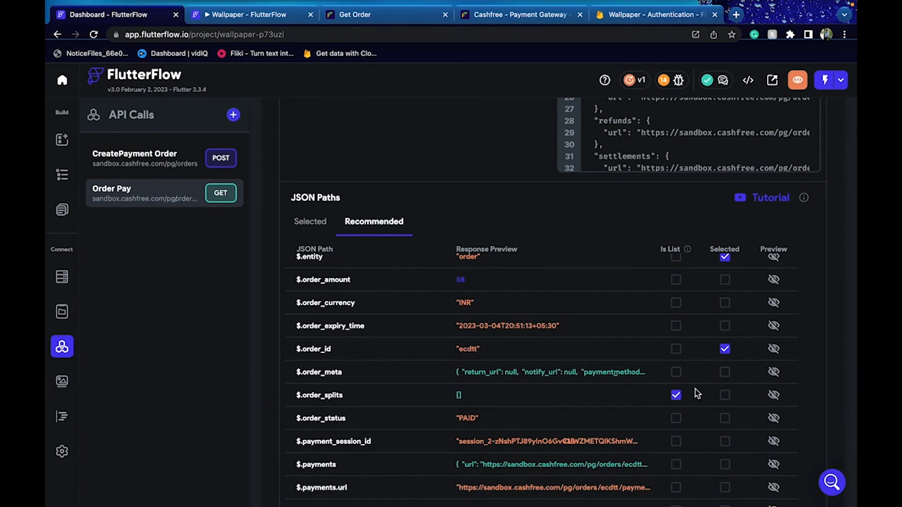
{"action": "left_click", "coordinate": [725, 418]}
{"action": "scroll", "coordinate": [596, 427], "scroll_direction": "down", "scroll_amount": 2}
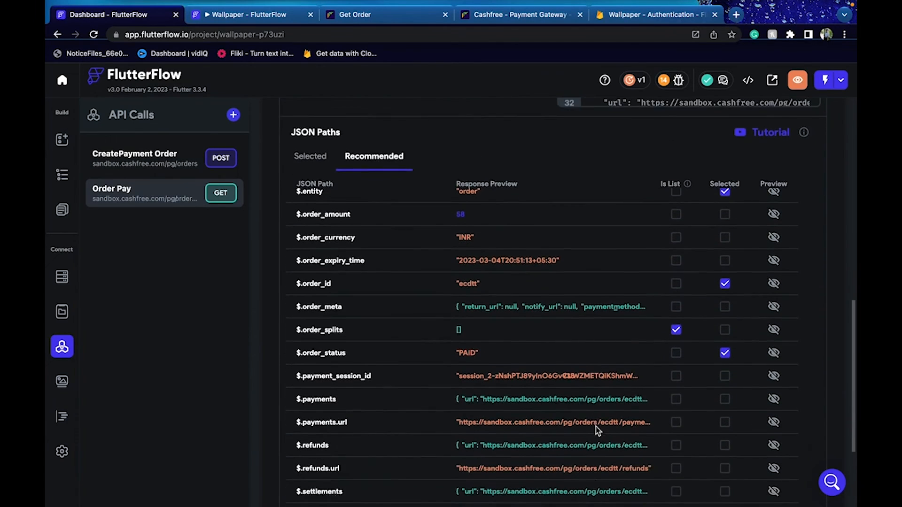
{"action": "scroll", "coordinate": [596, 427], "scroll_direction": "down", "scroll_amount": 1}
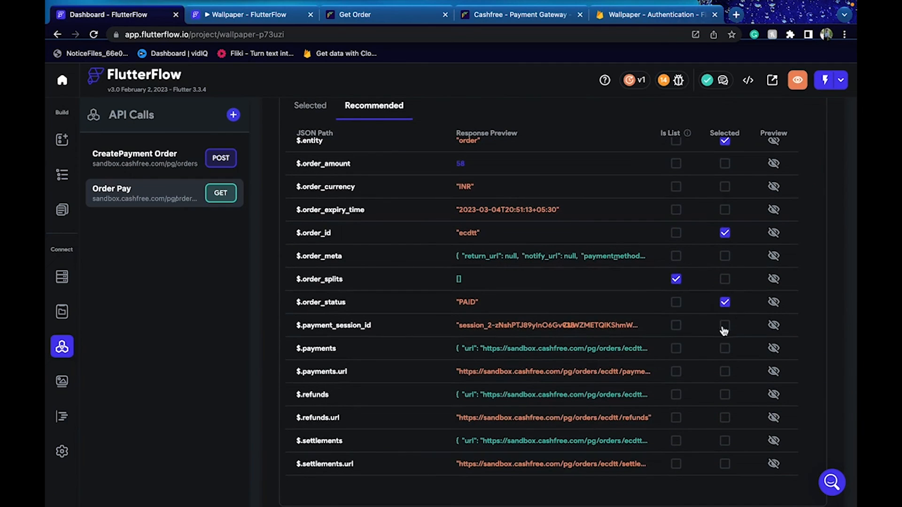
{"action": "scroll", "coordinate": [656, 449], "scroll_direction": "down", "scroll_amount": 2}
{"action": "scroll", "coordinate": [656, 348], "scroll_direction": "up", "scroll_amount": 5}
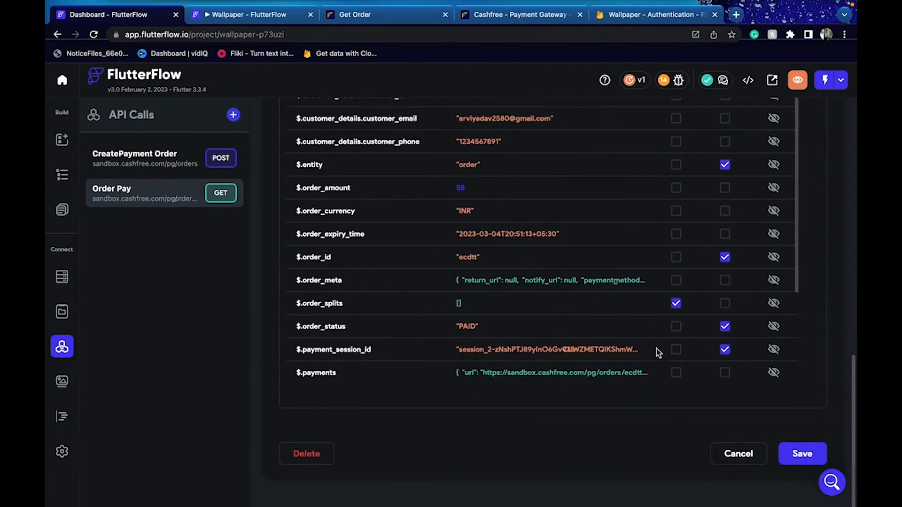
{"action": "scroll", "coordinate": [656, 349], "scroll_direction": "up", "scroll_amount": 2}
Name the selected paths cforderid, entity, orderid, orderstatus and paymentsessionid, then save the call
{"action": "left_click", "coordinate": [310, 219]}
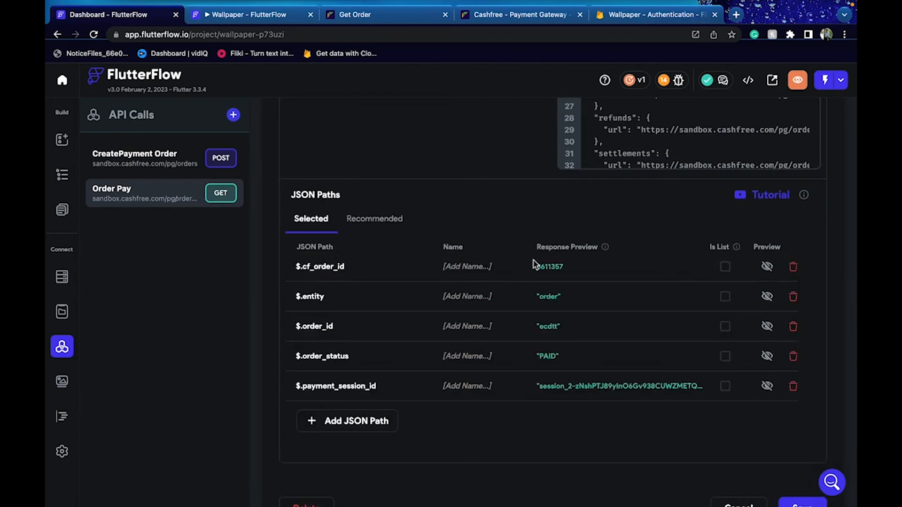
{"action": "double_click", "coordinate": [325, 263]}
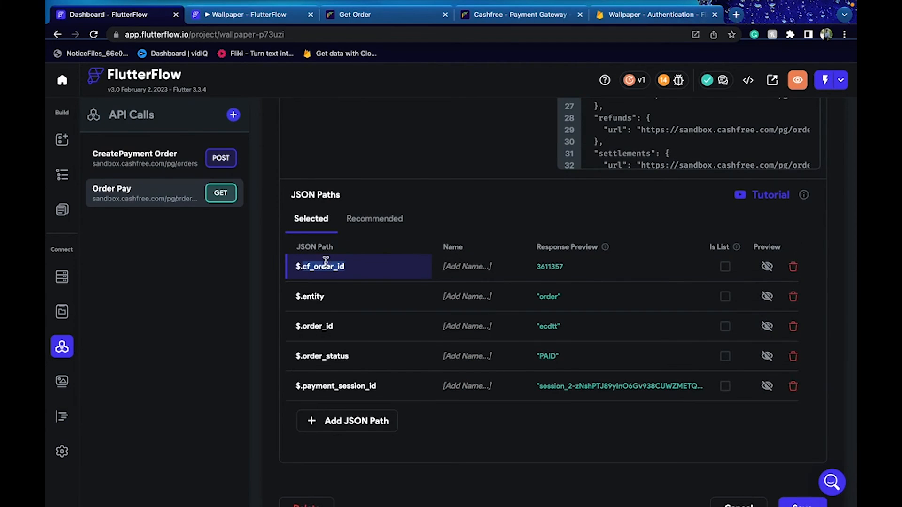
{"action": "left_click", "coordinate": [448, 264]}
{"action": "type", "text": "cforderid"}
{"action": "double_click", "coordinate": [307, 298]}
{"action": "left_click", "coordinate": [454, 294]}
{"action": "type", "text": "entity"}
{"action": "double_click", "coordinate": [315, 328]}
{"action": "left_click", "coordinate": [462, 332]}
{"action": "type", "text": "orderid"}
{"action": "double_click", "coordinate": [320, 356]}
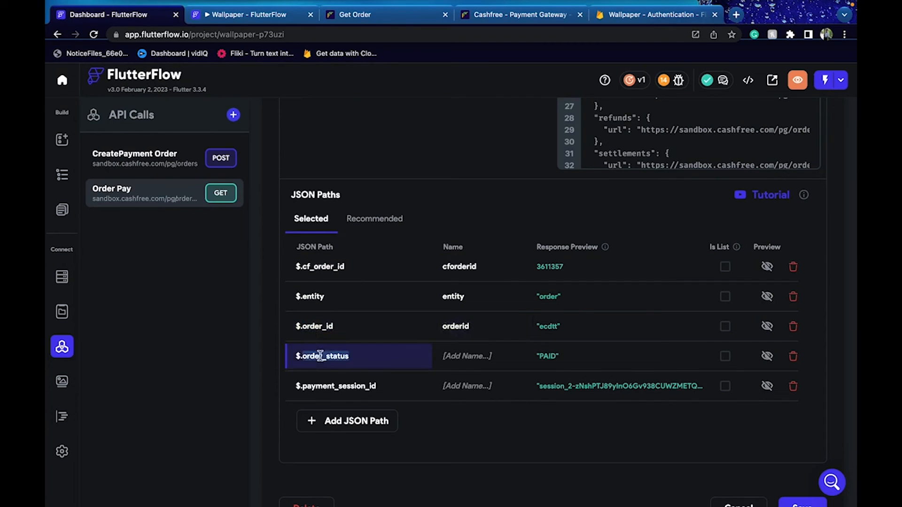
{"action": "left_click", "coordinate": [471, 354]}
{"action": "type", "text": "orderstatus"}
{"action": "double_click", "coordinate": [342, 383]}
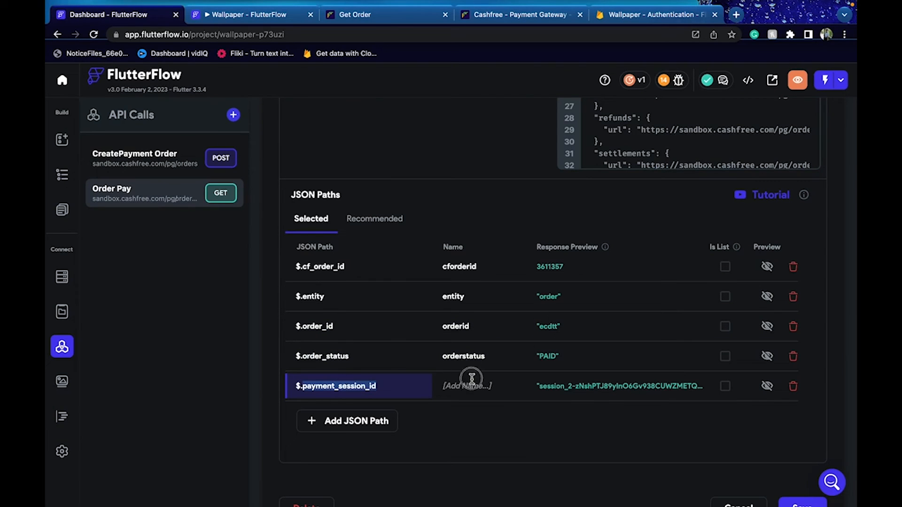
{"action": "left_click", "coordinate": [471, 379]}
{"action": "type", "text": "paymentsessionid"}
{"action": "scroll", "coordinate": [738, 418], "scroll_direction": "down", "scroll_amount": 2}
{"action": "left_click", "coordinate": [802, 459]}
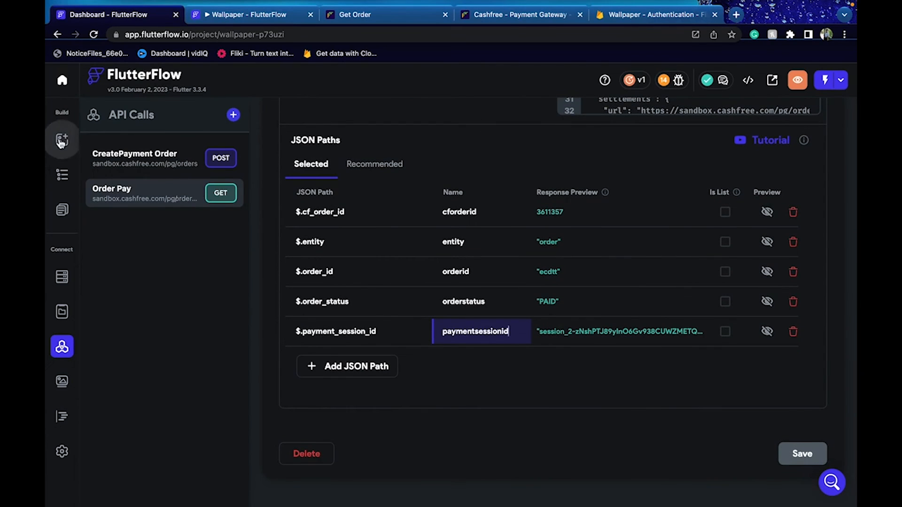
{"action": "left_click", "coordinate": [62, 139]}
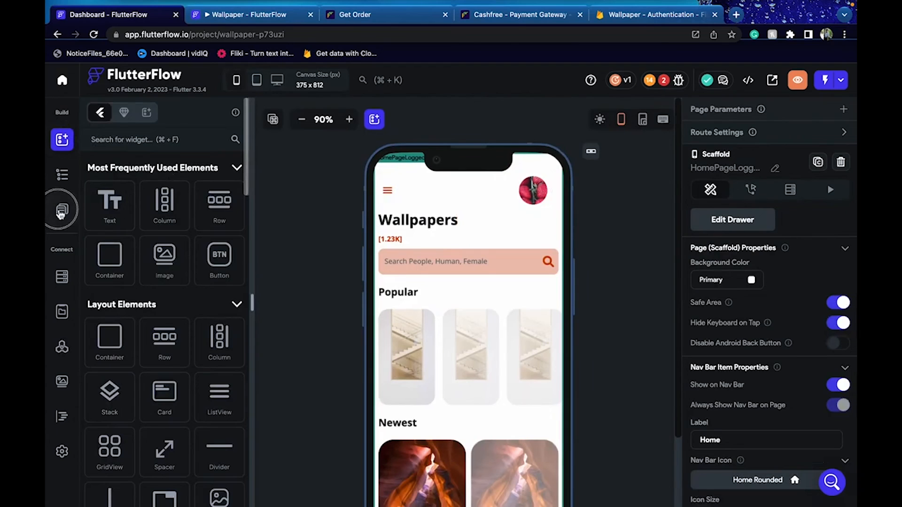
On the Payment page, select the Column holding the Pay Now button and open its action flow
{"action": "left_click", "coordinate": [62, 209]}
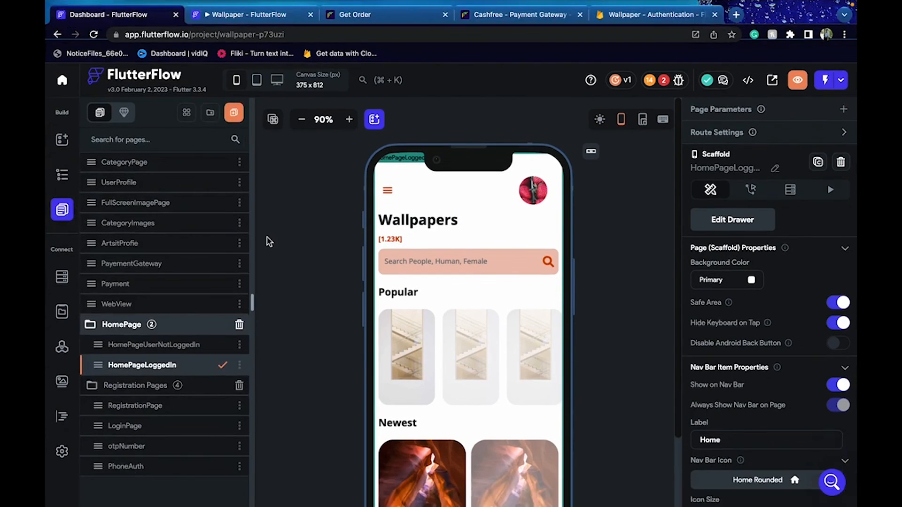
{"action": "left_click", "coordinate": [172, 288]}
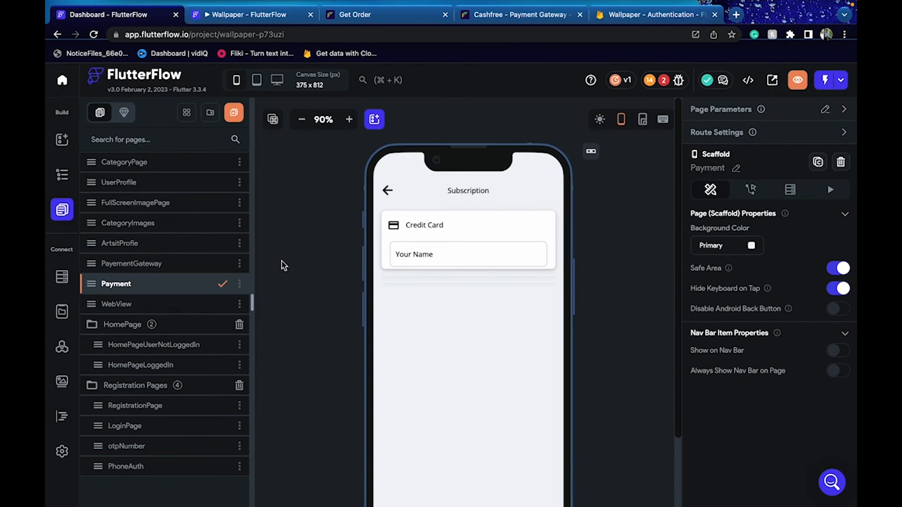
{"action": "left_click", "coordinate": [461, 253]}
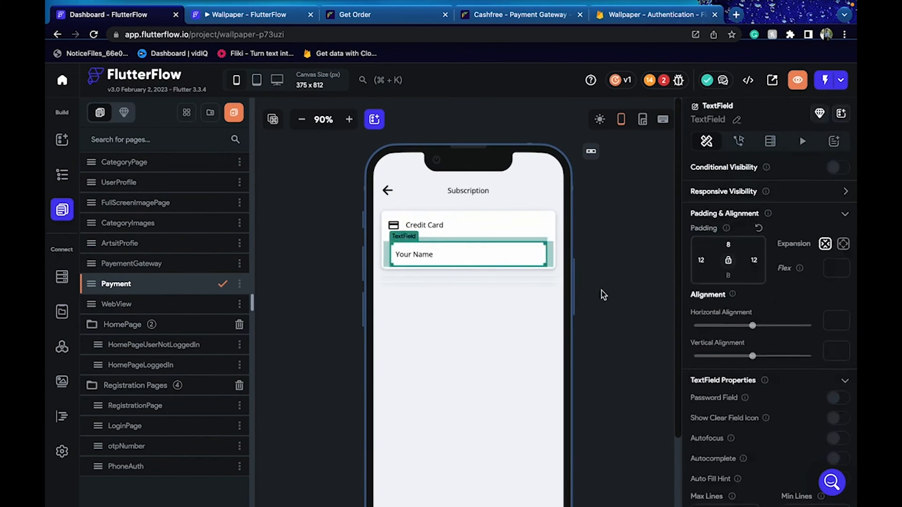
{"action": "scroll", "coordinate": [603, 295], "scroll_direction": "down", "scroll_amount": 3}
{"action": "left_click", "coordinate": [480, 434]}
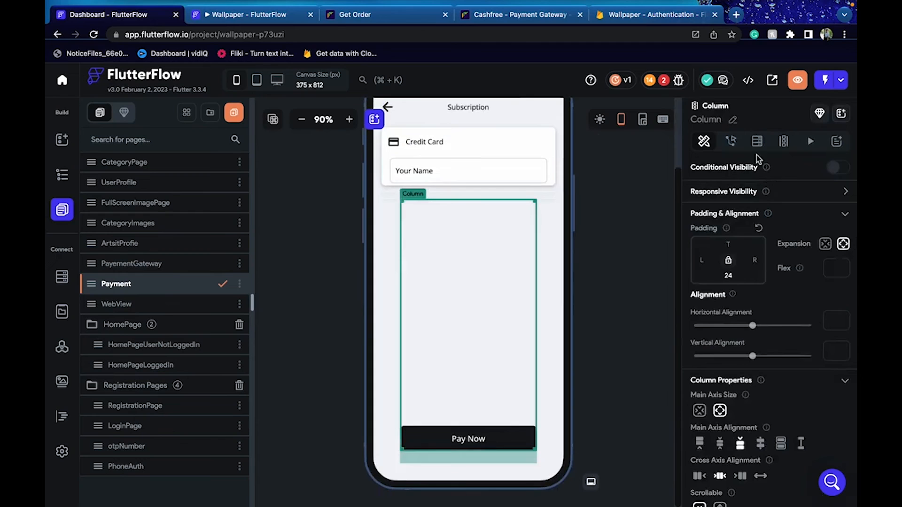
{"action": "left_click", "coordinate": [731, 142]}
{"action": "left_click", "coordinate": [820, 173]}
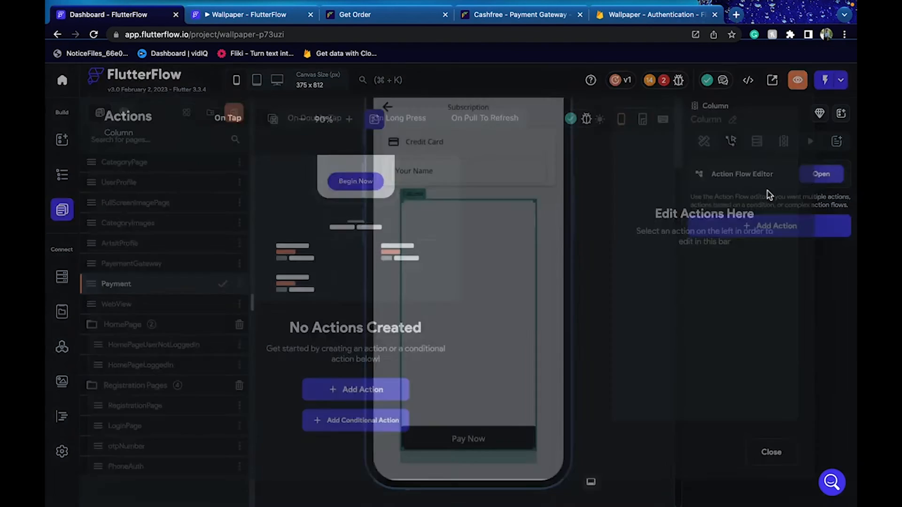
Add an On Tap API call action that uses the Order Pay call
{"action": "left_click", "coordinate": [336, 389]}
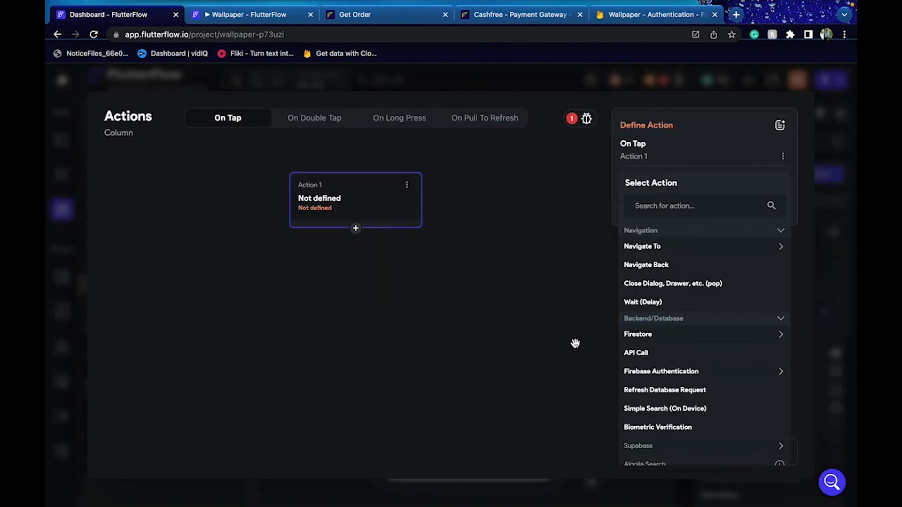
{"action": "left_click", "coordinate": [670, 201]}
{"action": "type", "text": "api"}
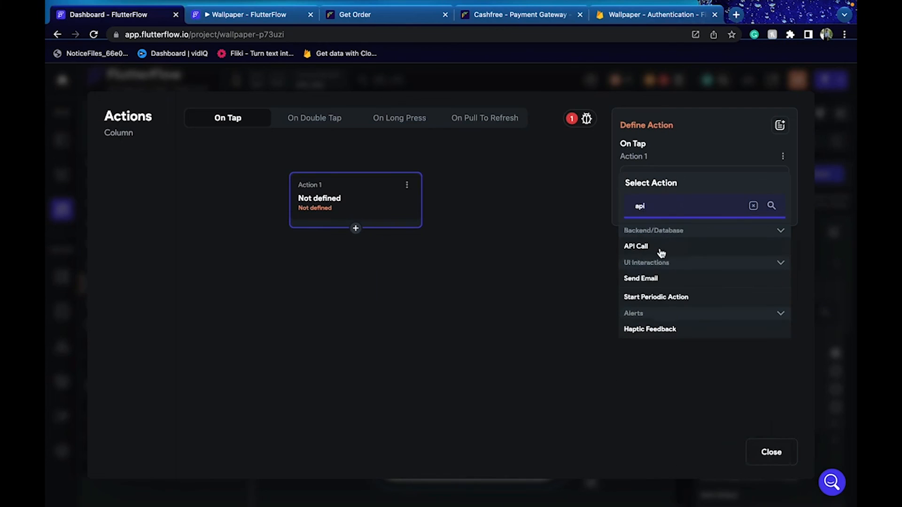
{"action": "left_click", "coordinate": [637, 247]}
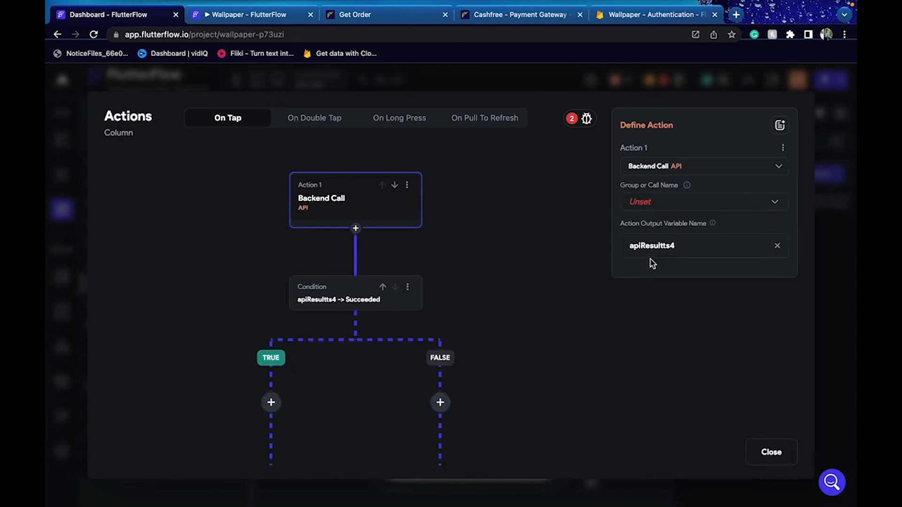
{"action": "left_click", "coordinate": [665, 202]}
{"action": "left_click", "coordinate": [662, 233]}
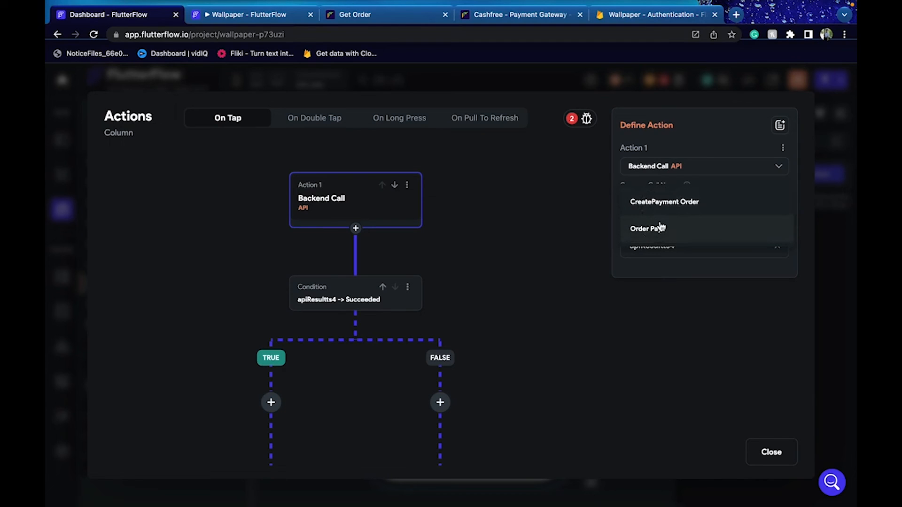
{"action": "left_click", "coordinate": [660, 229]}
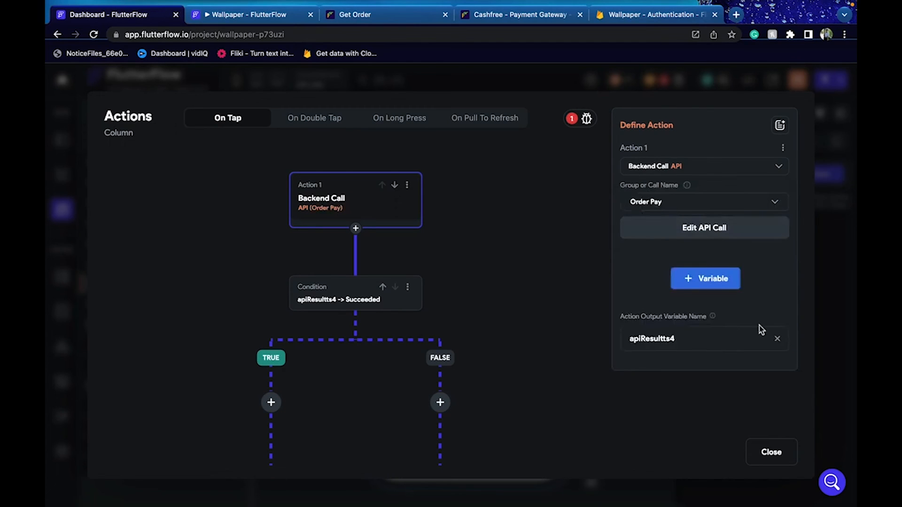
{"action": "left_click", "coordinate": [824, 323]}
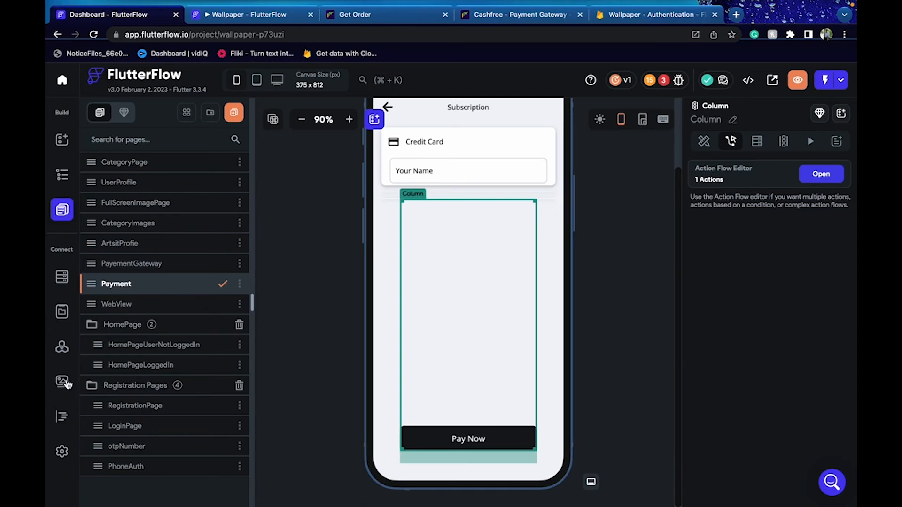
Change the Order Pay API call's name to 'Check order status' and save the definition
{"action": "left_click", "coordinate": [62, 349]}
{"action": "left_click", "coordinate": [125, 196]}
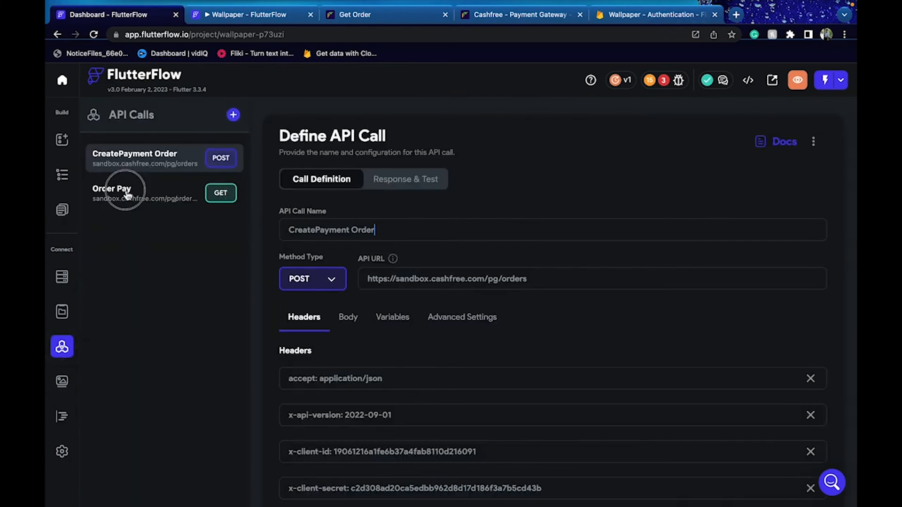
{"action": "left_click_drag", "start_coordinate": [370, 235], "coordinate": [266, 239]}
{"action": "type", "text": "Check order status"}
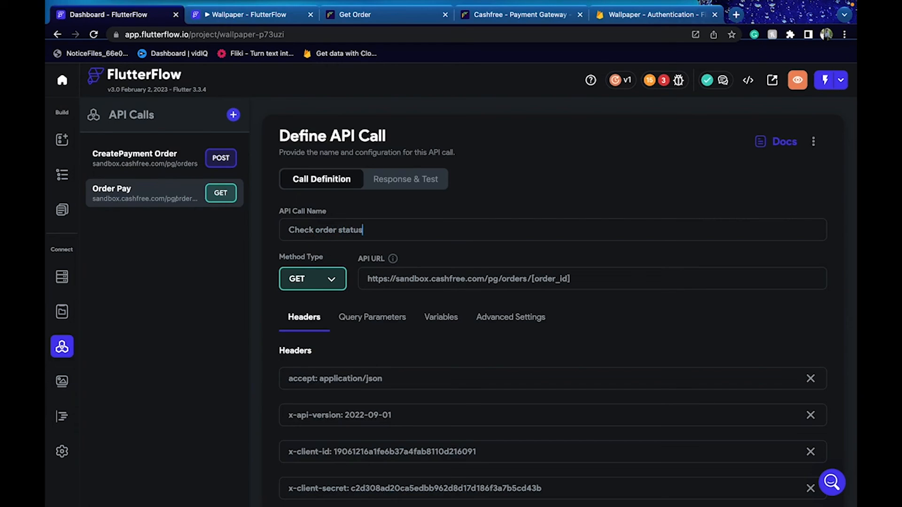
{"action": "scroll", "coordinate": [647, 303], "scroll_direction": "down", "scroll_amount": 3}
{"action": "left_click", "coordinate": [801, 452]}
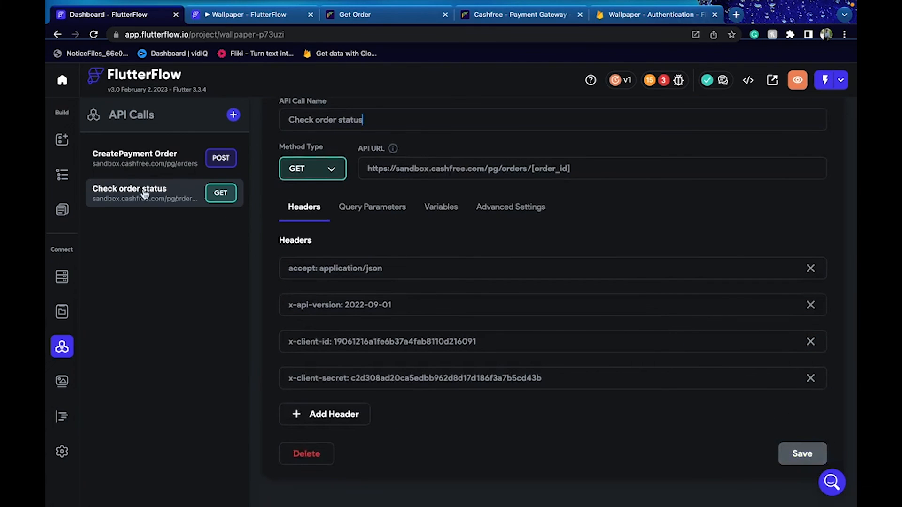
{"action": "left_click", "coordinate": [62, 140]}
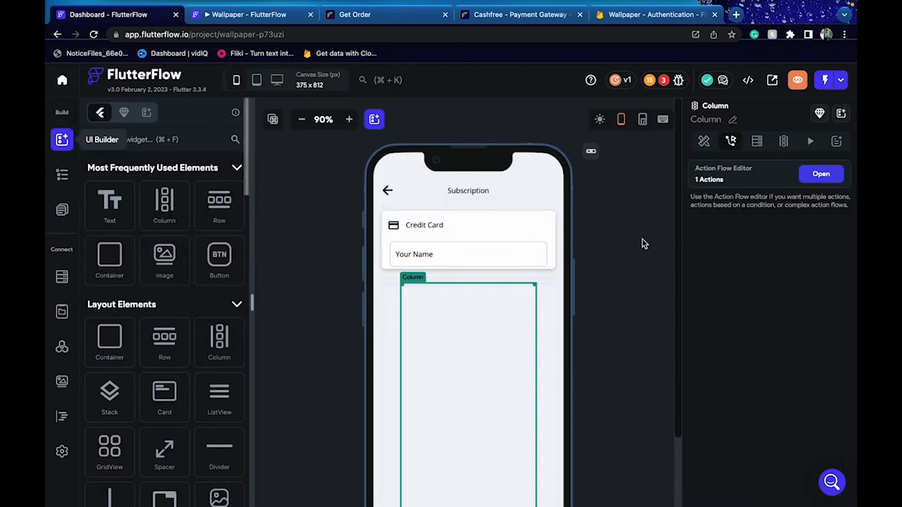
Pass the Your Name field's widget state as the order_id variable of the backend call
{"action": "left_click", "coordinate": [821, 174]}
{"action": "left_click", "coordinate": [346, 297]}
{"action": "left_click", "coordinate": [471, 269]}
{"action": "left_click", "coordinate": [690, 281]}
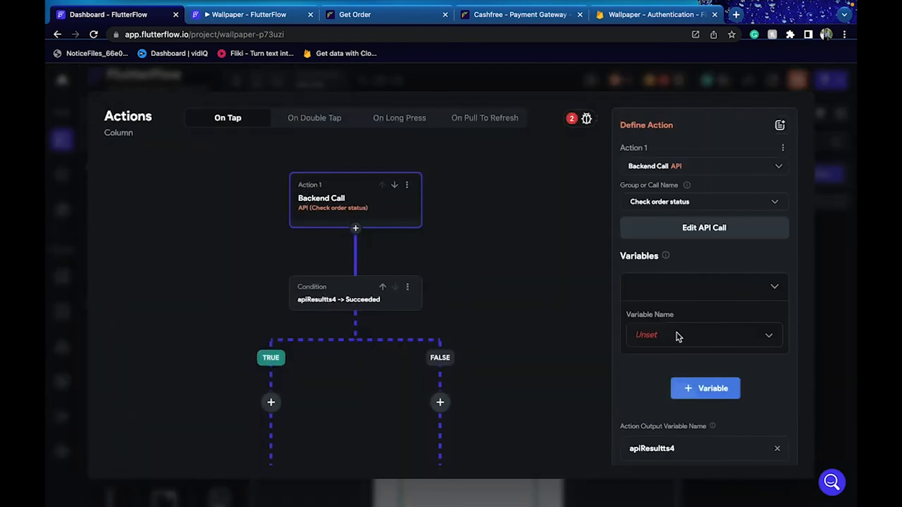
{"action": "left_click", "coordinate": [677, 340]}
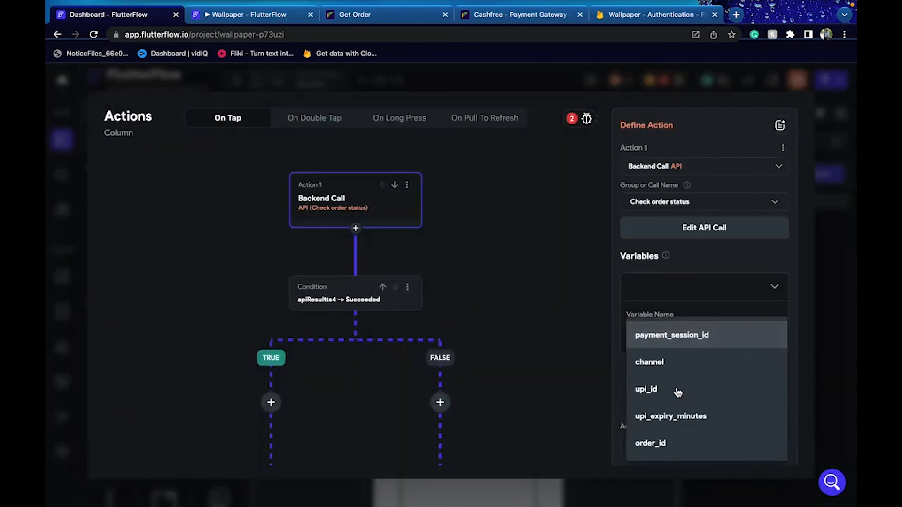
{"action": "left_click", "coordinate": [663, 439]}
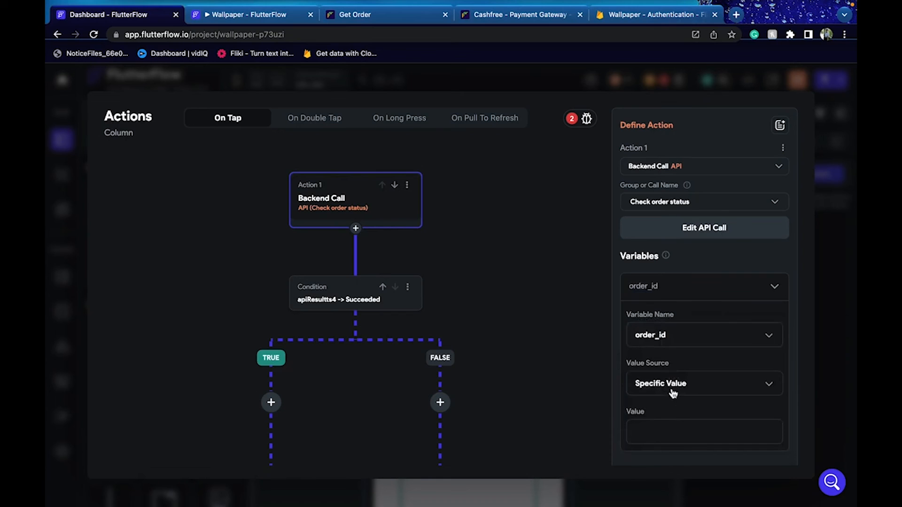
{"action": "left_click", "coordinate": [674, 394]}
{"action": "left_click", "coordinate": [677, 411]}
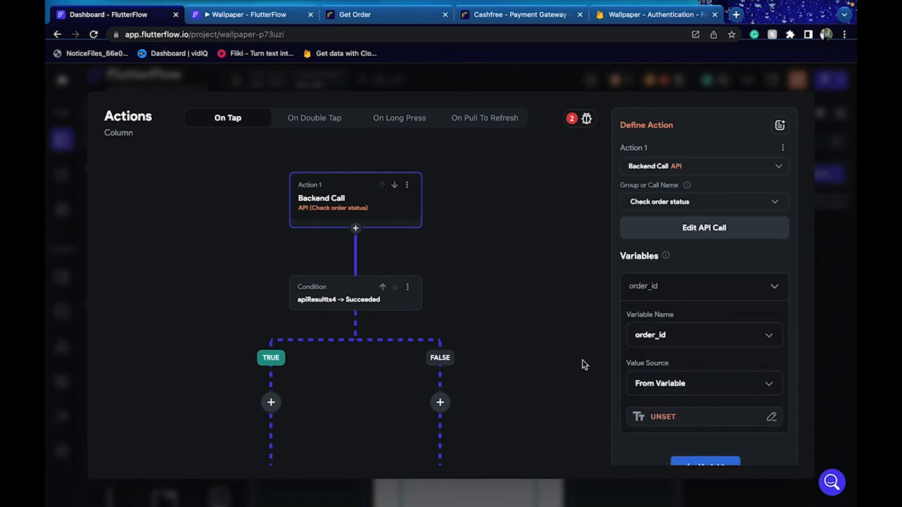
{"action": "left_click", "coordinate": [681, 417]}
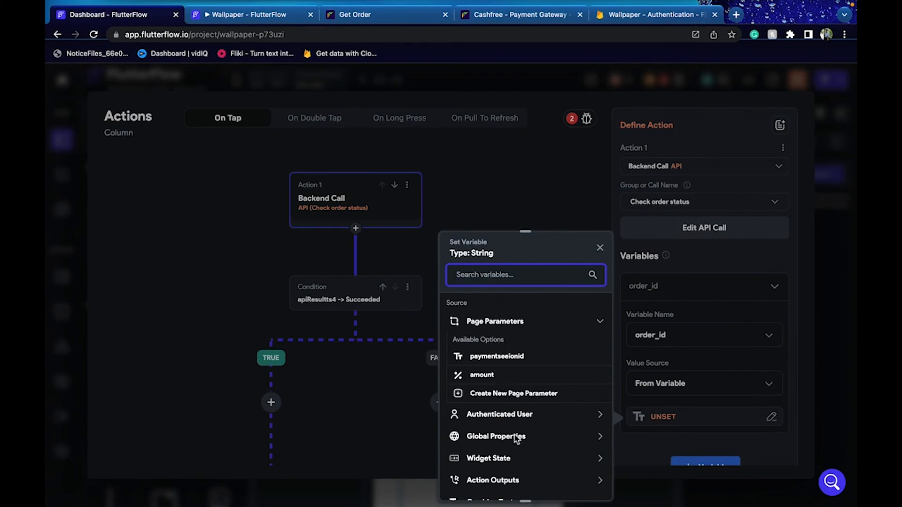
{"action": "left_click", "coordinate": [511, 465]}
{"action": "scroll", "coordinate": [510, 467], "scroll_direction": "down", "scroll_amount": 3}
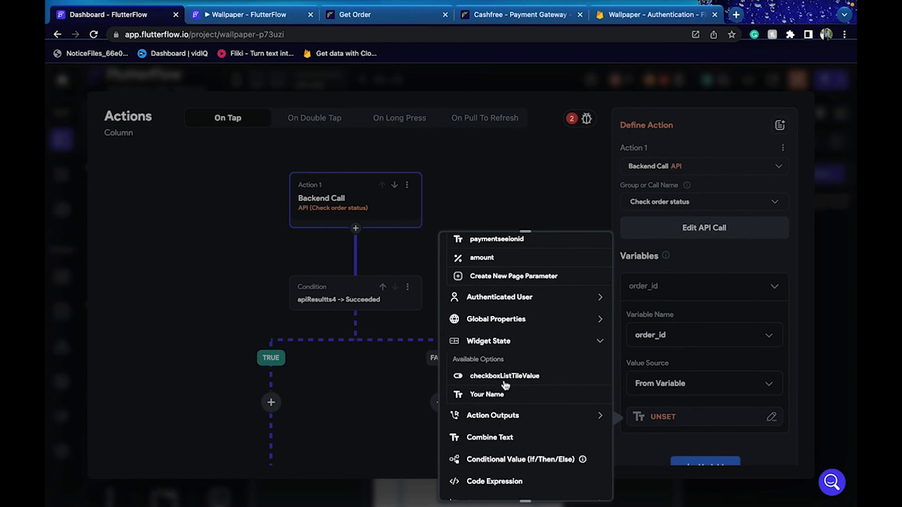
{"action": "left_click", "coordinate": [501, 400]}
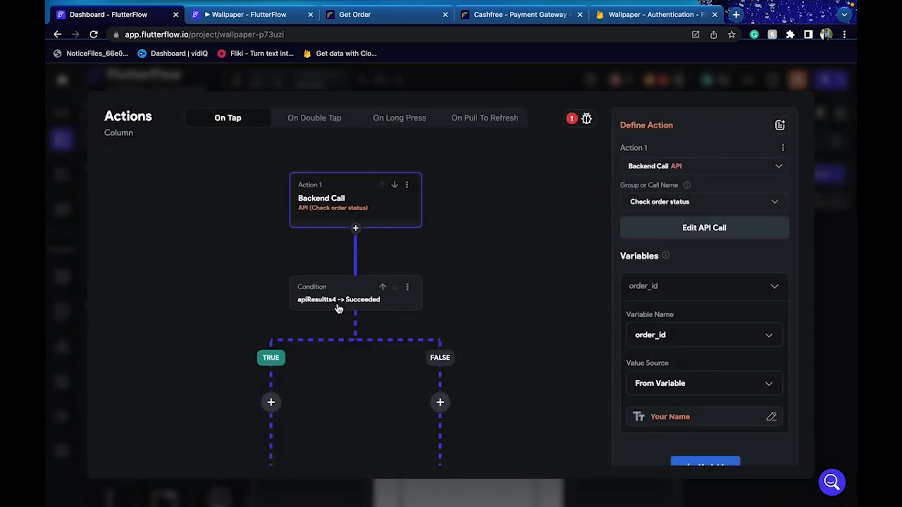
Add a Show Snack Bar action on the TRUE branch with its message taken from the action outputs
{"action": "left_click", "coordinate": [338, 300]}
{"action": "scroll", "coordinate": [480, 187], "scroll_direction": "down", "scroll_amount": 5}
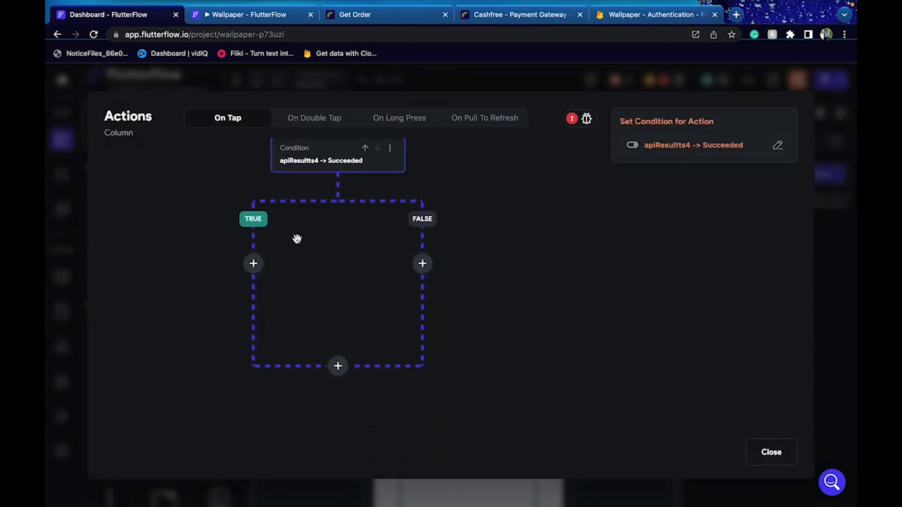
{"action": "left_click", "coordinate": [255, 265]}
{"action": "left_click", "coordinate": [266, 291]}
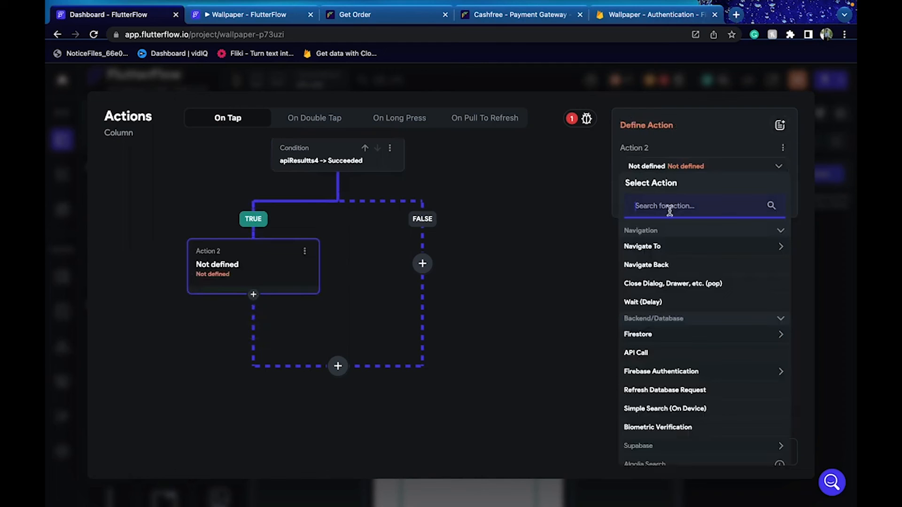
{"action": "type", "text": "sna"}
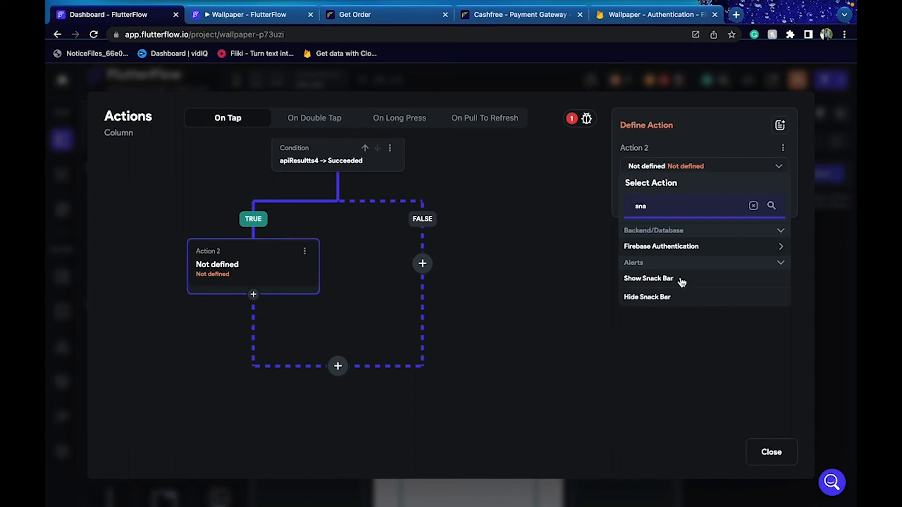
{"action": "left_click", "coordinate": [648, 278]}
{"action": "left_click", "coordinate": [669, 249]}
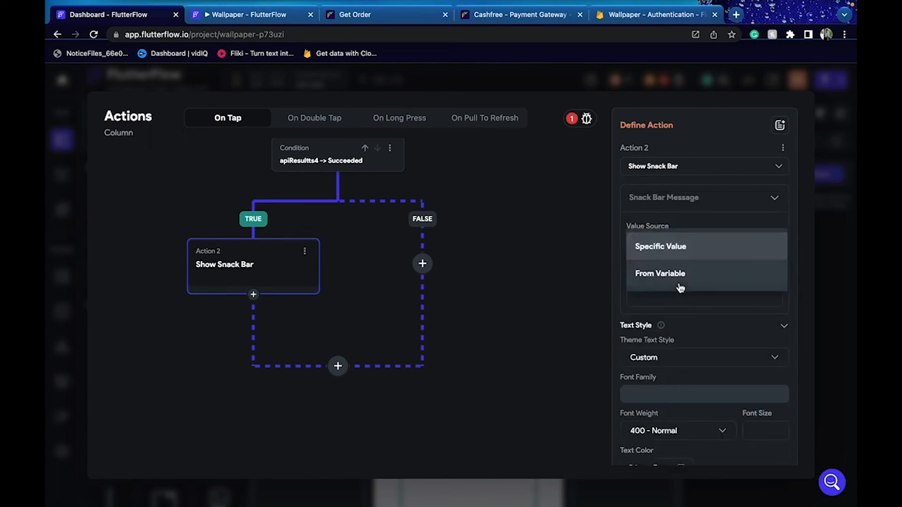
{"action": "left_click", "coordinate": [680, 275]}
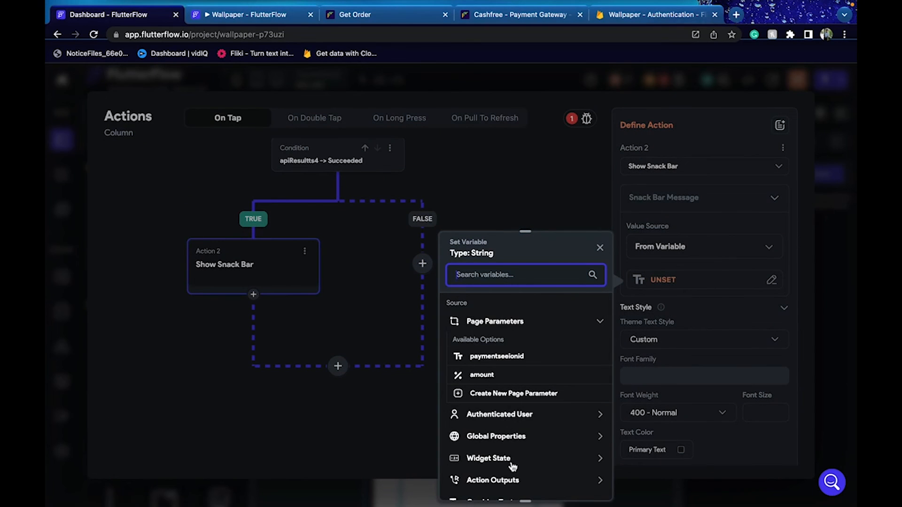
{"action": "scroll", "coordinate": [513, 465], "scroll_direction": "down", "scroll_amount": 3}
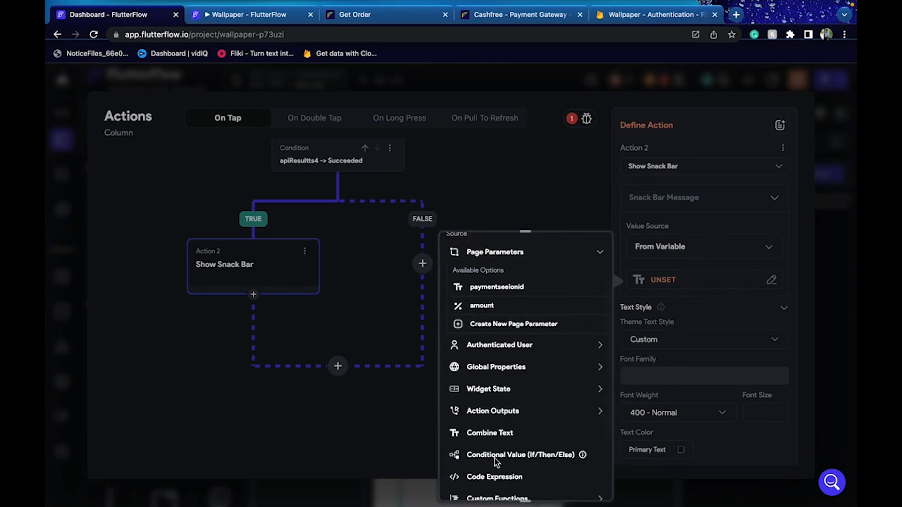
{"action": "scroll", "coordinate": [493, 422], "scroll_direction": "down", "scroll_amount": 1}
{"action": "left_click", "coordinate": [491, 396]}
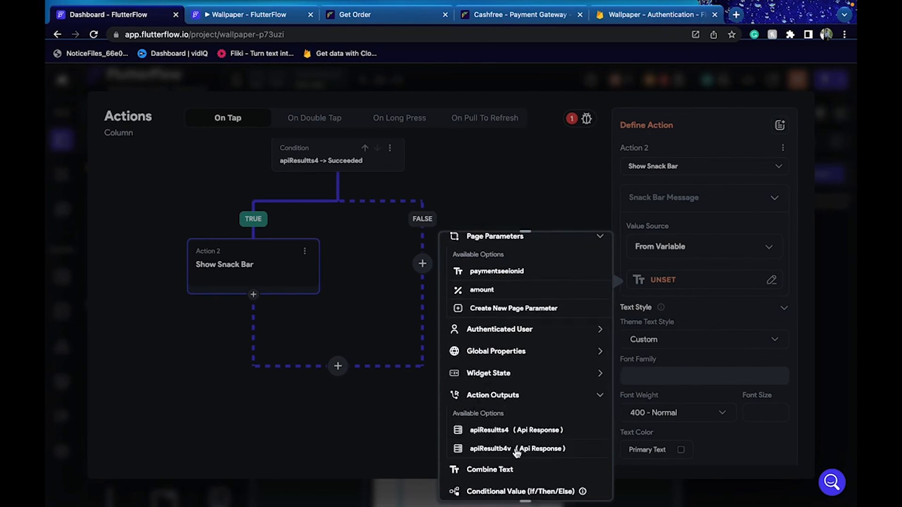
{"action": "left_click", "coordinate": [836, 271]}
{"action": "left_click", "coordinate": [845, 262]}
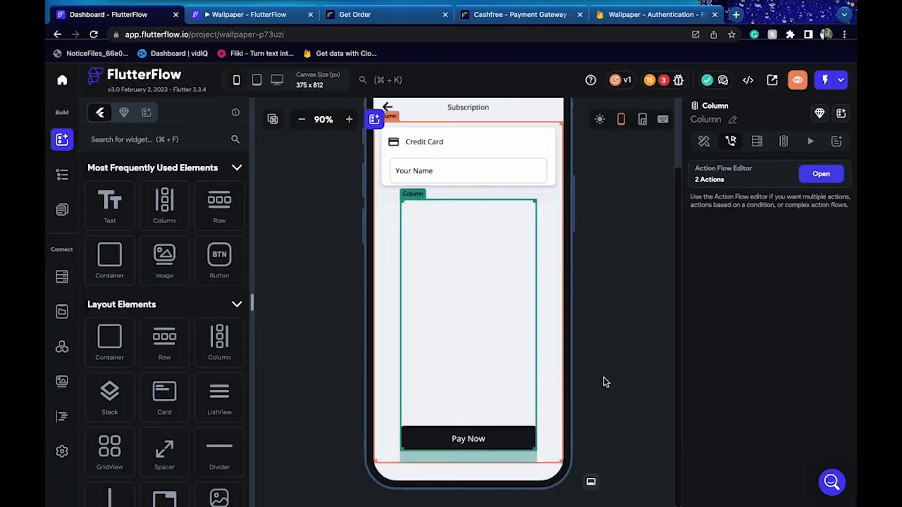
Delete the Pay Now button's existing action chain
{"action": "left_click", "coordinate": [594, 388]}
{"action": "left_click", "coordinate": [489, 435]}
{"action": "left_click", "coordinate": [822, 174]}
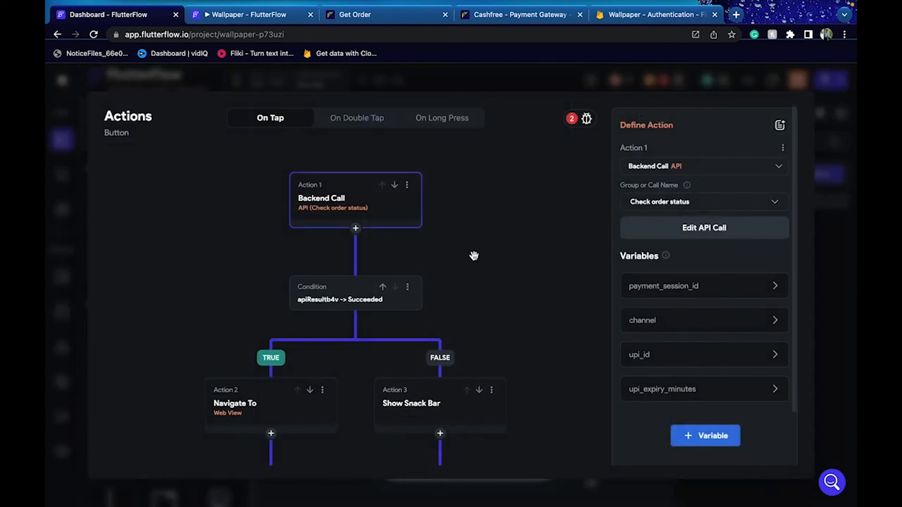
{"action": "left_click", "coordinate": [407, 185]}
{"action": "left_click", "coordinate": [374, 271]}
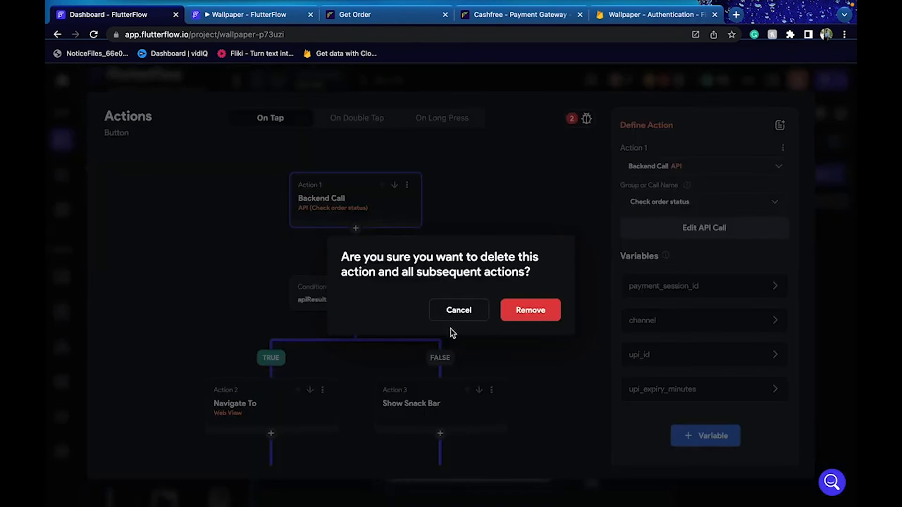
{"action": "left_click", "coordinate": [555, 307]}
Copy the Column's Check order status action chain, then delete it from the Column
{"action": "left_click", "coordinate": [455, 412]}
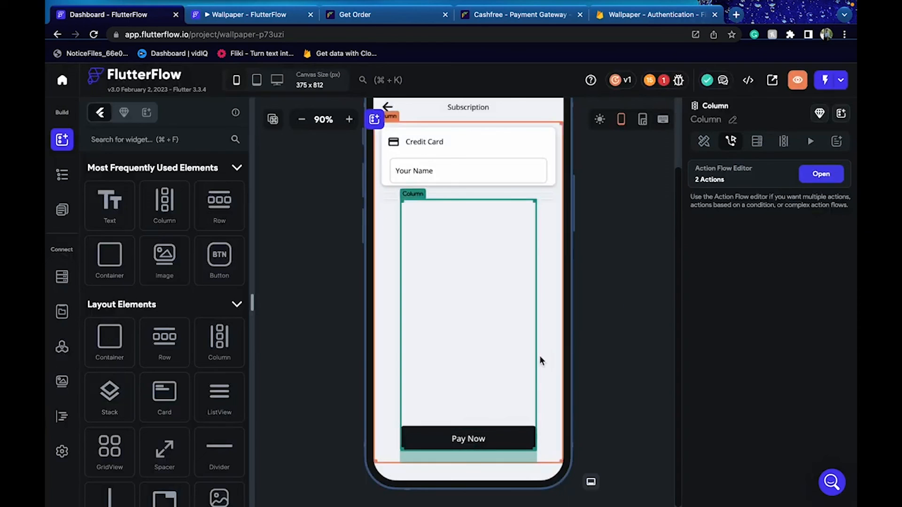
{"action": "left_click", "coordinate": [817, 174]}
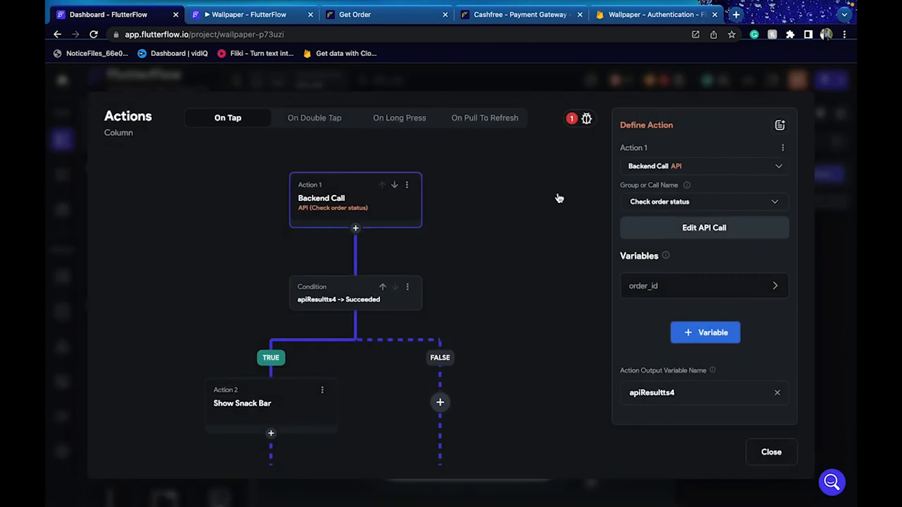
{"action": "left_click", "coordinate": [407, 188]}
{"action": "left_click", "coordinate": [369, 227]}
{"action": "left_click", "coordinate": [407, 185]}
{"action": "left_click", "coordinate": [394, 276]}
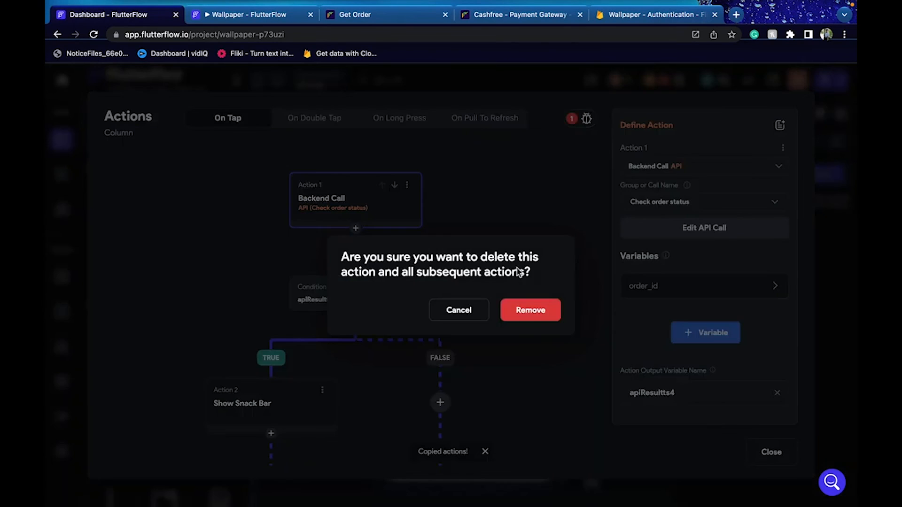
{"action": "left_click", "coordinate": [540, 312]}
{"action": "left_click", "coordinate": [825, 247]}
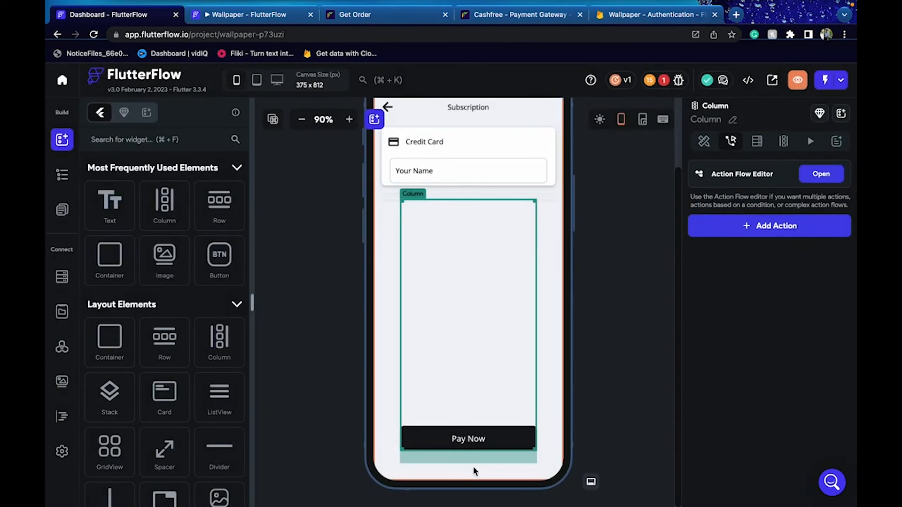
Paste the copied action chain into the Pay Now button's On Tap actions
{"action": "left_click", "coordinate": [452, 440]}
{"action": "left_click", "coordinate": [822, 174]}
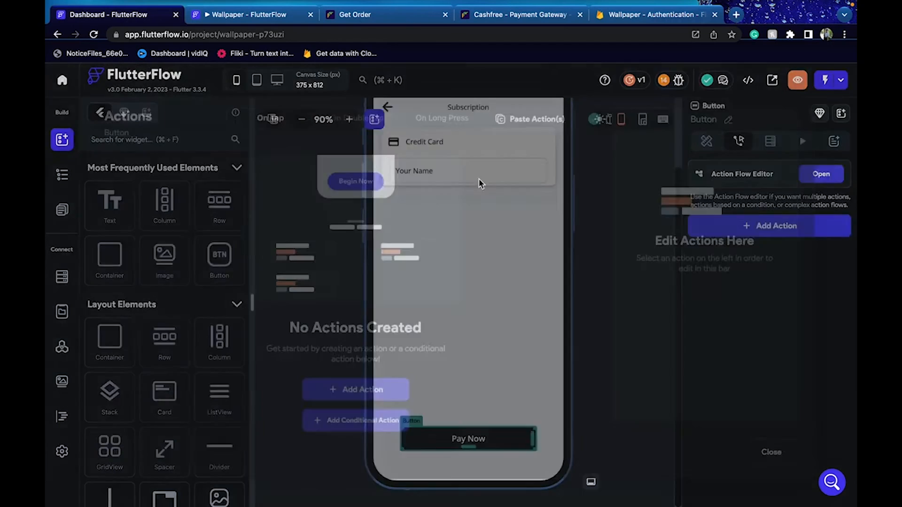
{"action": "left_click", "coordinate": [537, 121]}
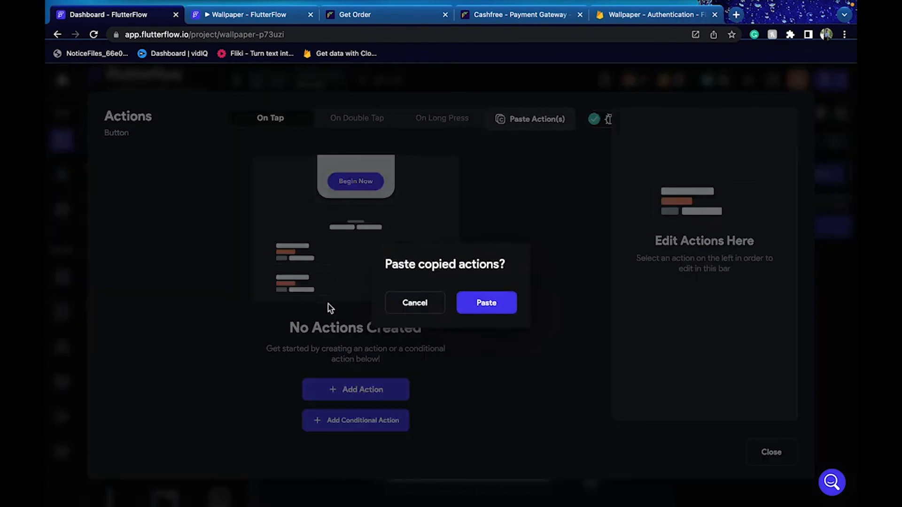
{"action": "left_click", "coordinate": [494, 307]}
{"action": "scroll", "coordinate": [374, 347], "scroll_direction": "down", "scroll_amount": 2}
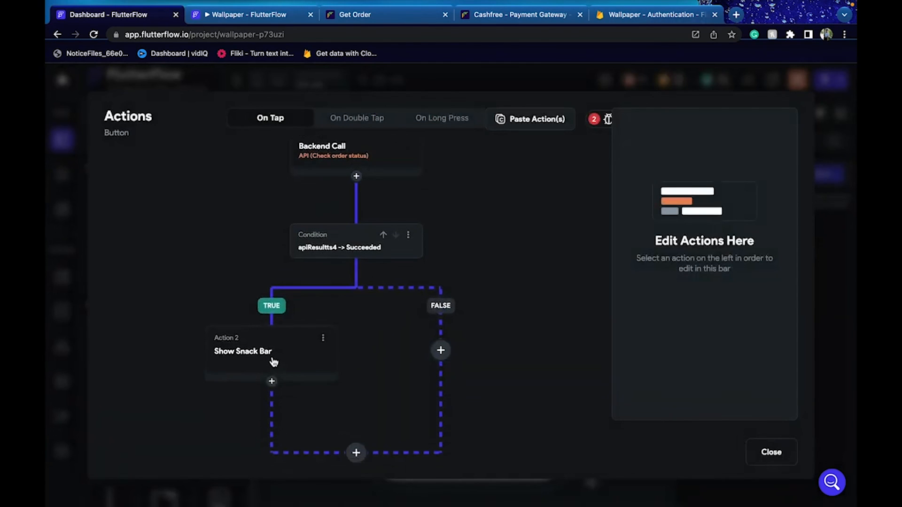
Set the success snack bar message to the orderstatus JSON Path of apiResultts4's JSON Body
{"action": "left_click", "coordinate": [302, 362]}
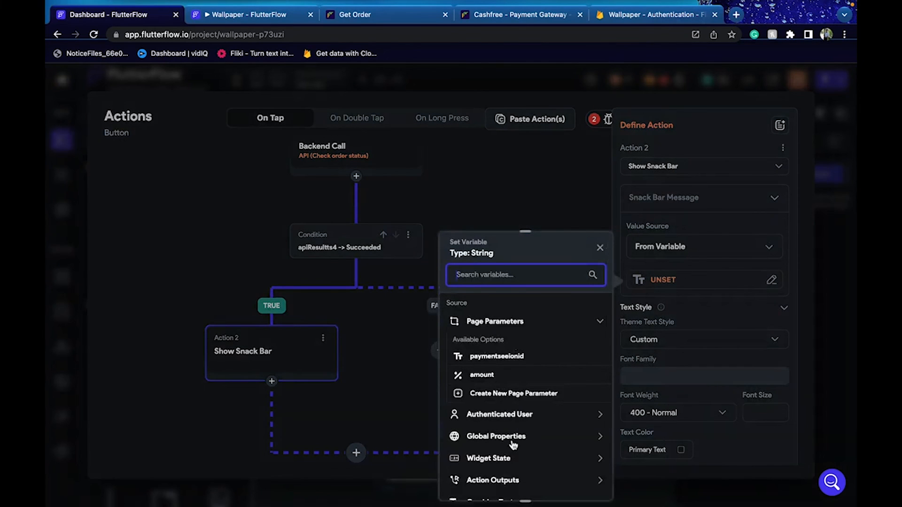
{"action": "scroll", "coordinate": [513, 451], "scroll_direction": "down", "scroll_amount": 1}
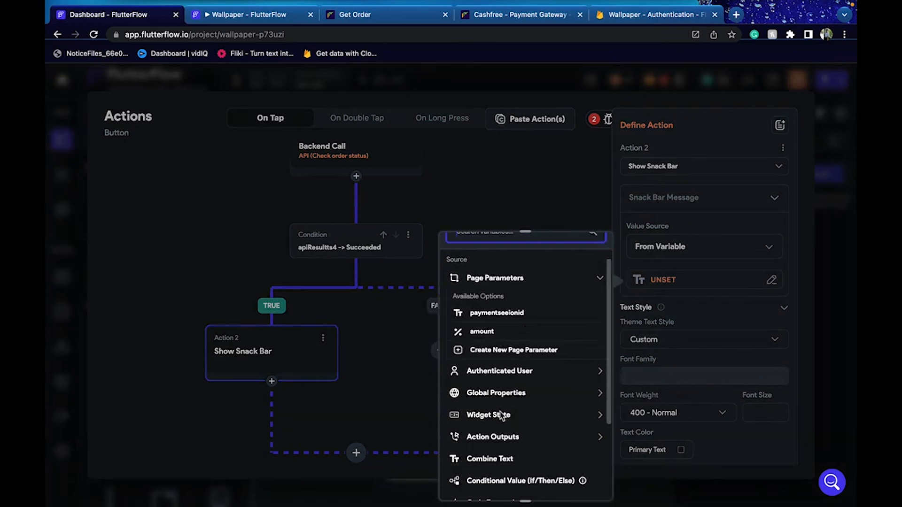
{"action": "left_click", "coordinate": [506, 437]}
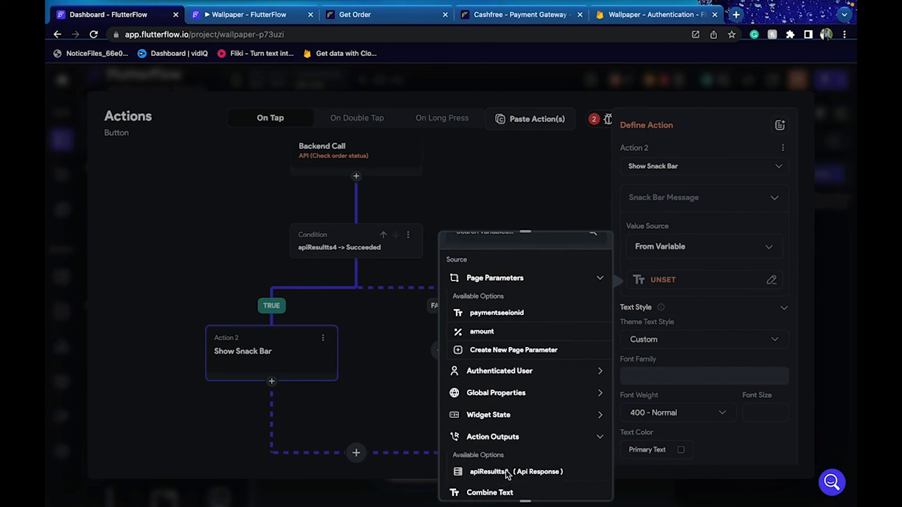
{"action": "left_click", "coordinate": [508, 473]}
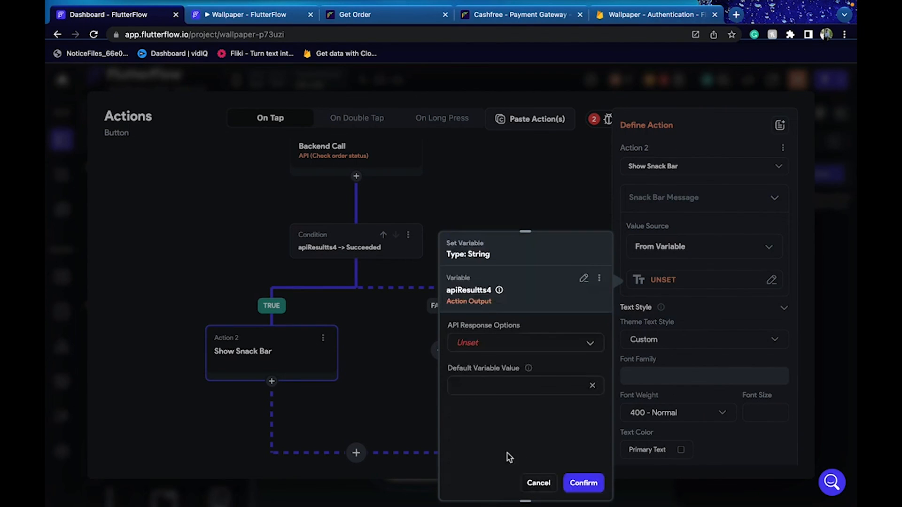
{"action": "left_click", "coordinate": [495, 355]}
{"action": "left_click", "coordinate": [493, 352]}
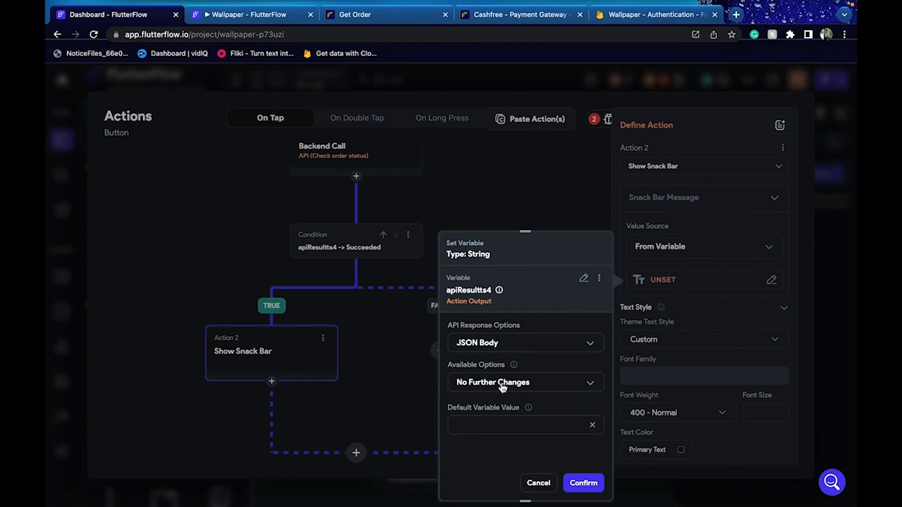
{"action": "left_click", "coordinate": [503, 386]}
{"action": "left_click", "coordinate": [477, 352]}
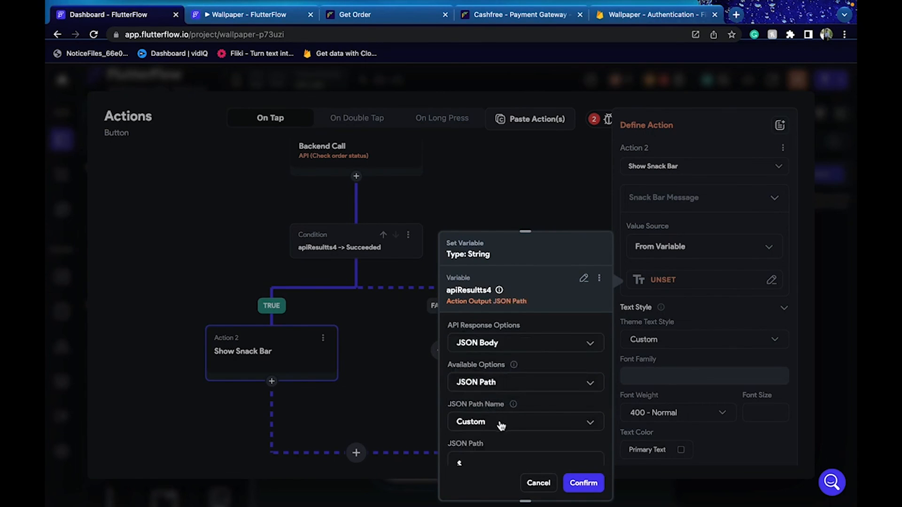
{"action": "left_click", "coordinate": [489, 403]}
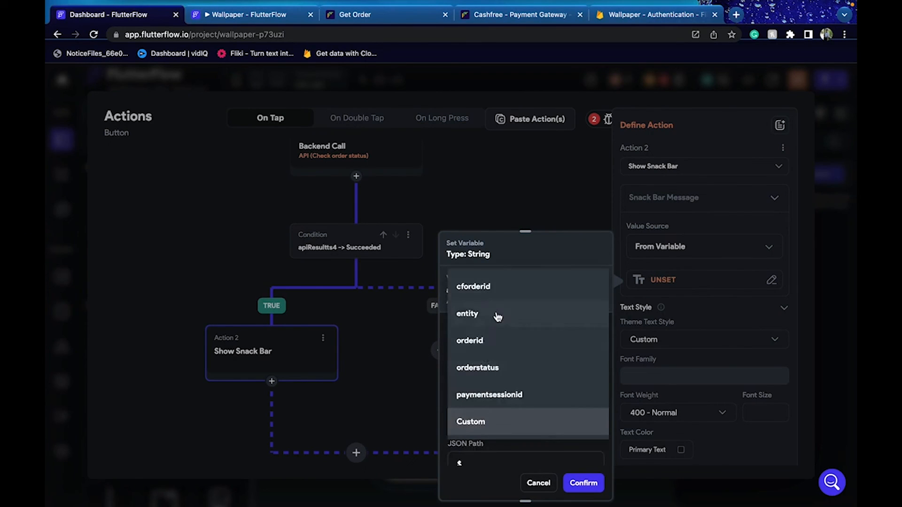
{"action": "left_click", "coordinate": [500, 368]}
{"action": "left_click", "coordinate": [584, 483]}
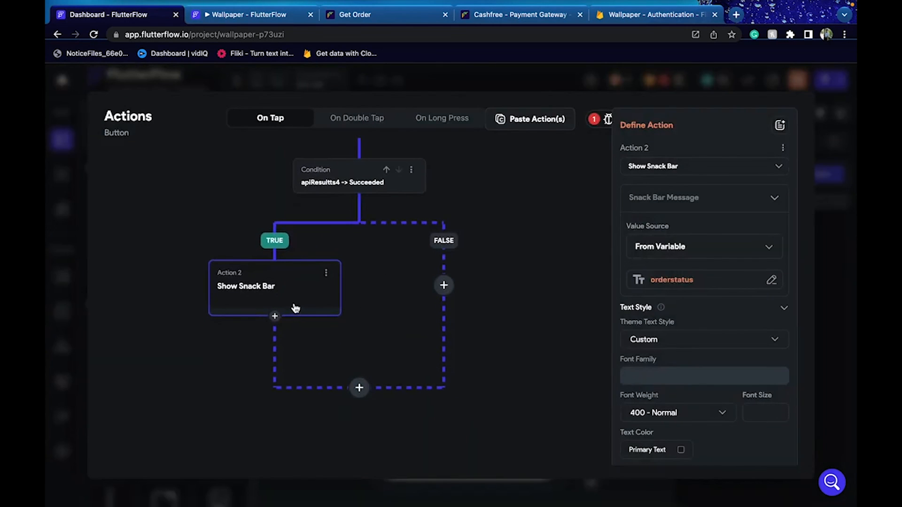
Add a Terminate action after the success snack bar
{"action": "left_click", "coordinate": [275, 317]}
{"action": "left_click", "coordinate": [275, 388]}
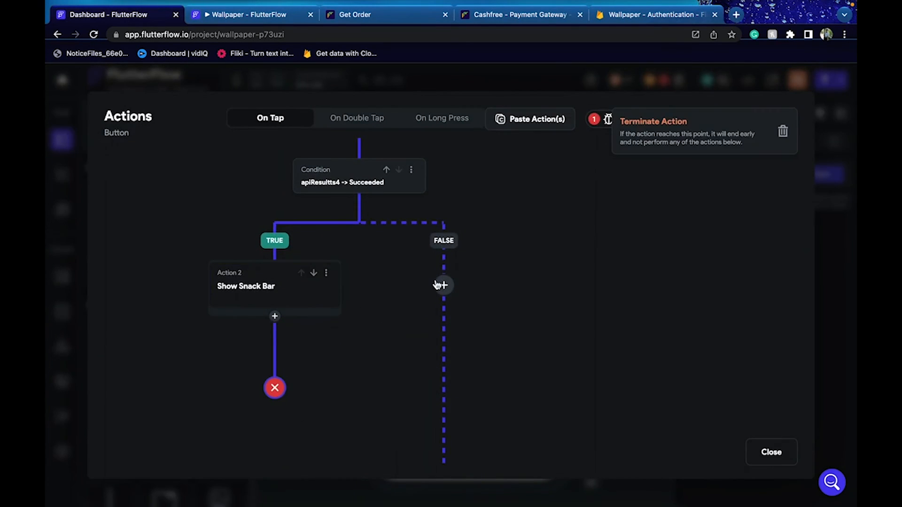
{"action": "left_click", "coordinate": [447, 292]}
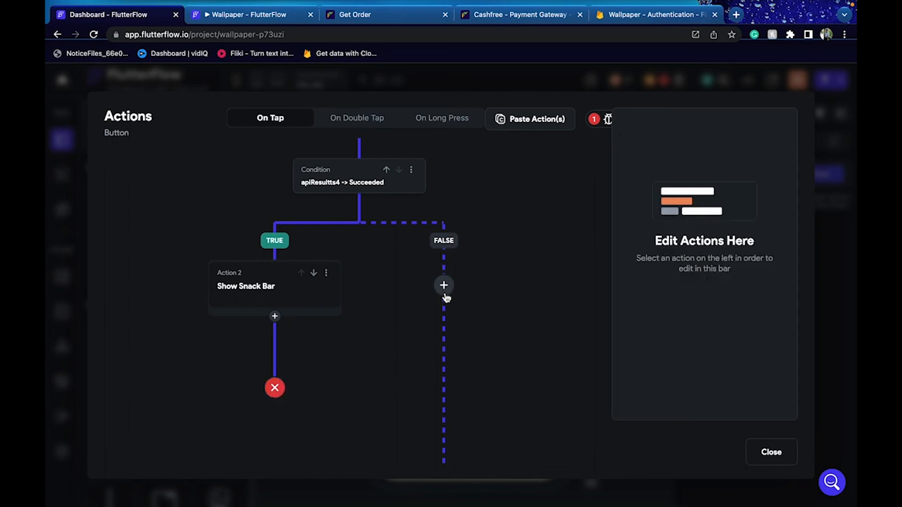
Add a Show Snack Bar action on the FALSE branch with a specific-value message
{"action": "left_click", "coordinate": [445, 287]}
{"action": "left_click", "coordinate": [444, 315]}
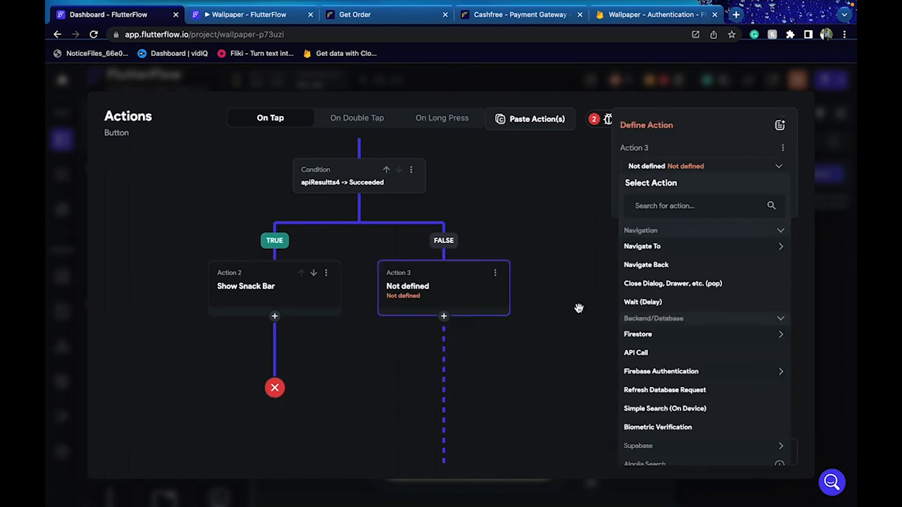
{"action": "left_click", "coordinate": [653, 207]}
{"action": "type", "text": "show"}
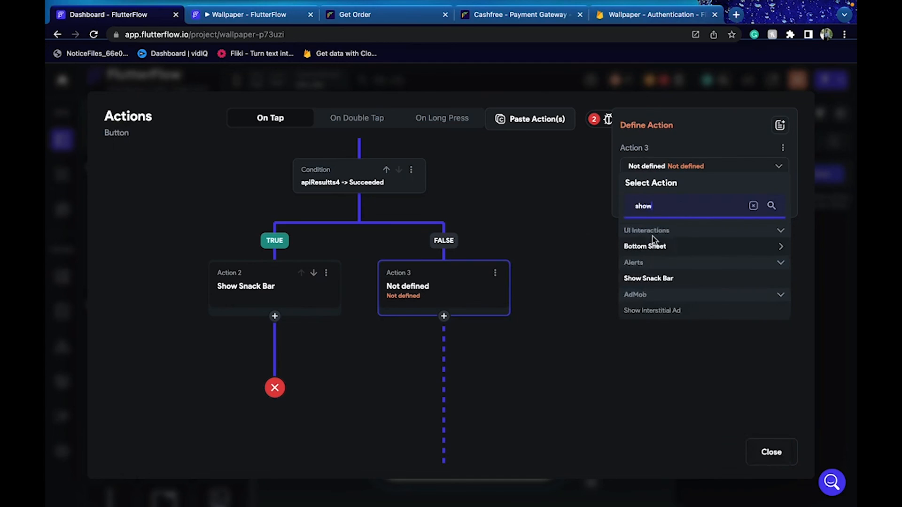
{"action": "left_click", "coordinate": [658, 278]}
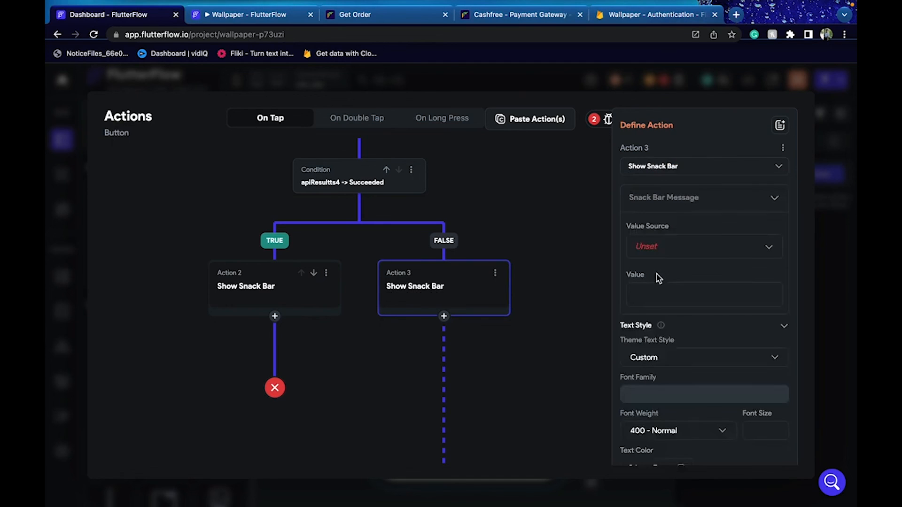
{"action": "left_click", "coordinate": [650, 246]}
{"action": "left_click", "coordinate": [655, 242]}
{"action": "left_click", "coordinate": [664, 295]}
Try an apiResultts4 variable message, then cancel and delete the FALSE-branch snack bar
{"action": "left_click", "coordinate": [652, 248]}
{"action": "left_click", "coordinate": [654, 284]}
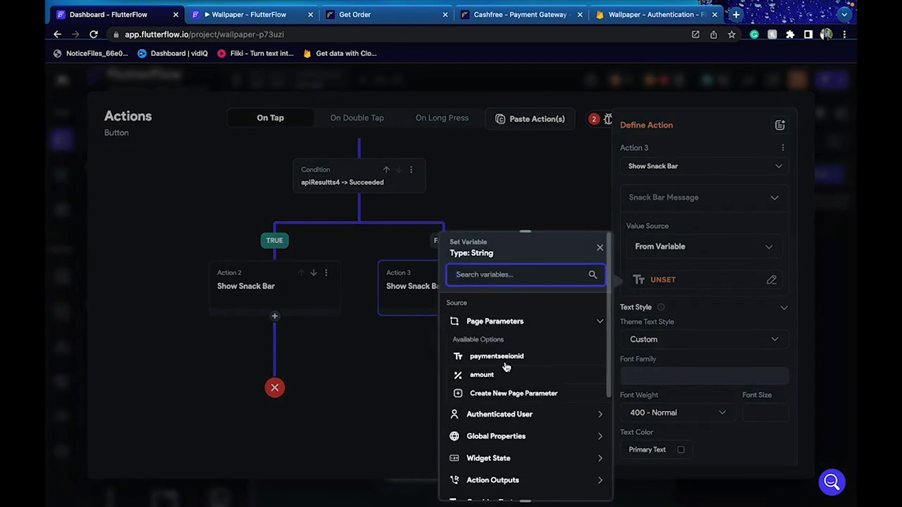
{"action": "left_click", "coordinate": [506, 480]}
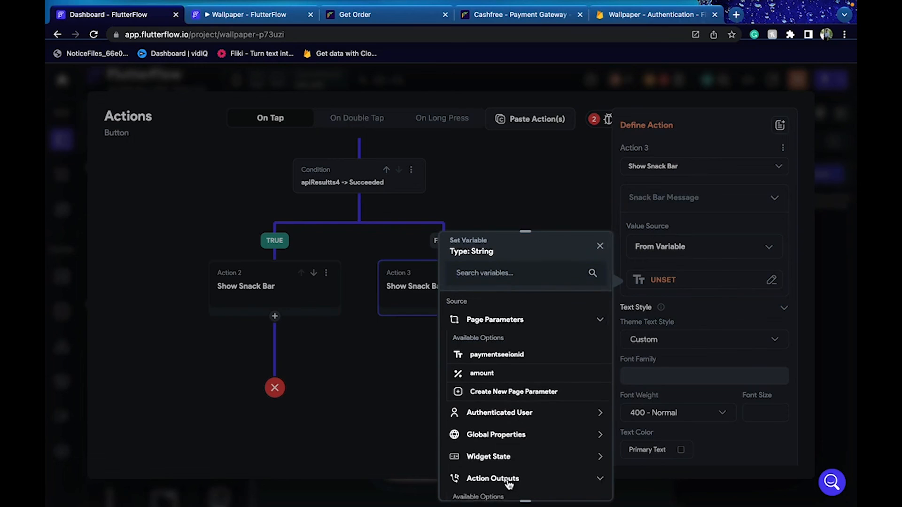
{"action": "left_click", "coordinate": [488, 412]}
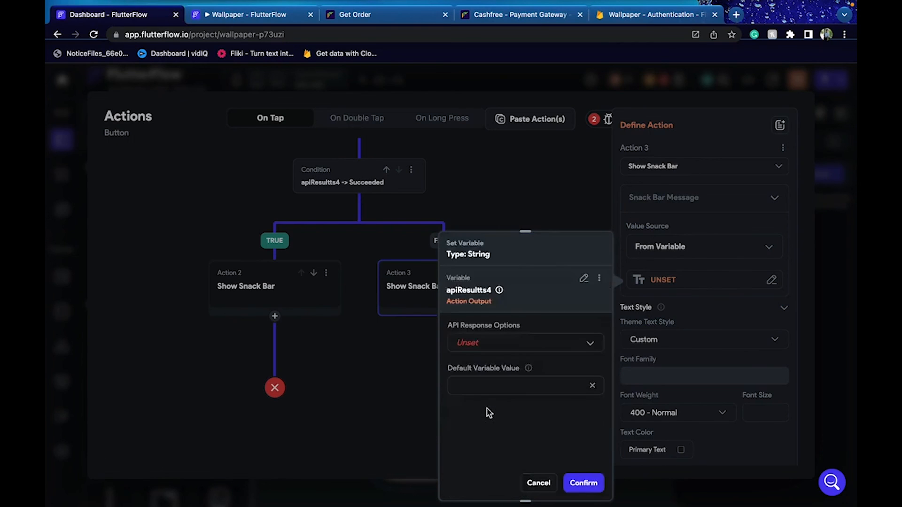
{"action": "left_click", "coordinate": [508, 359]}
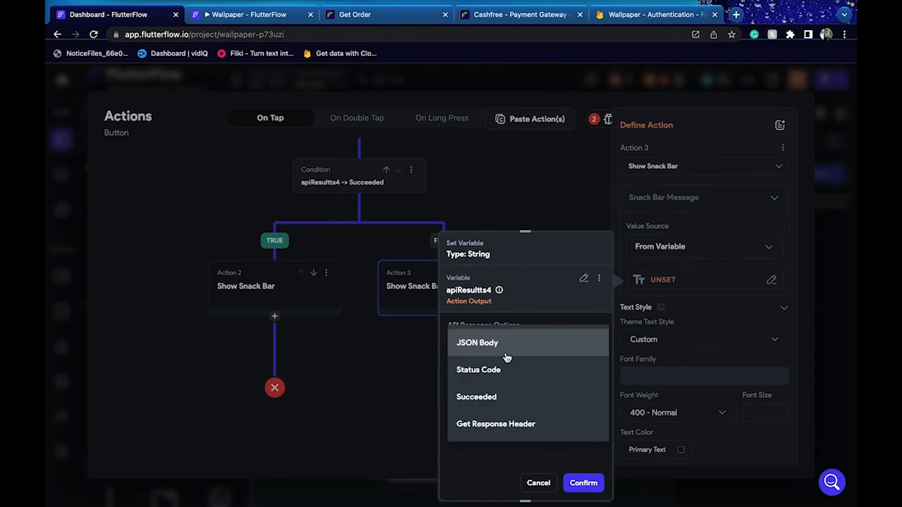
{"action": "left_click", "coordinate": [538, 483]}
{"action": "left_click", "coordinate": [538, 483]}
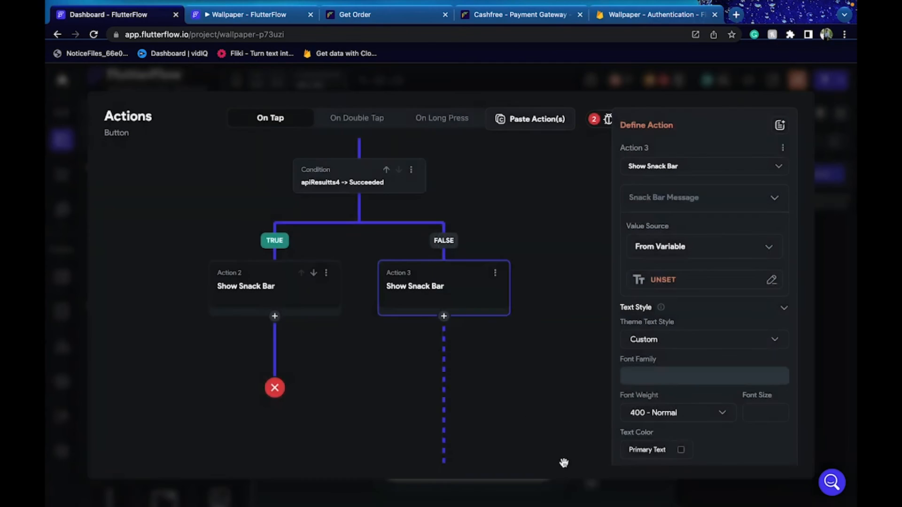
{"action": "left_click", "coordinate": [495, 272]}
{"action": "left_click", "coordinate": [474, 320]}
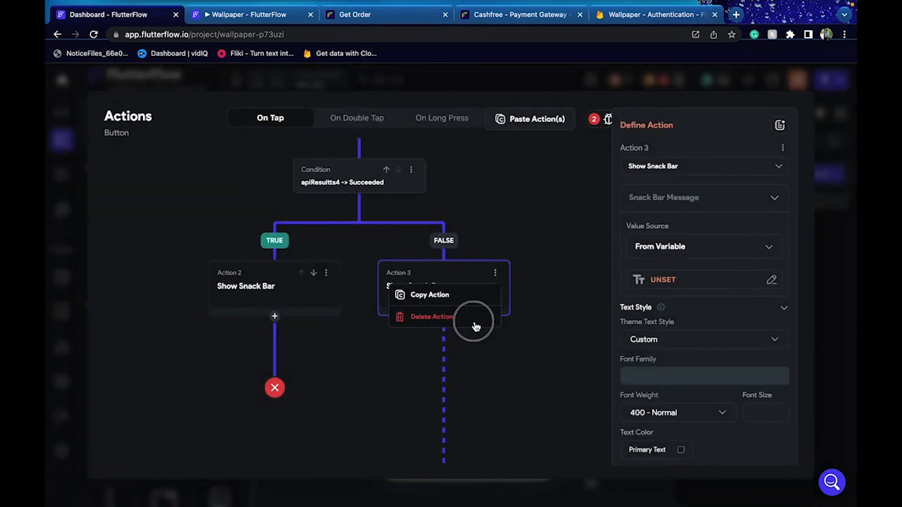
{"action": "left_click", "coordinate": [517, 312]}
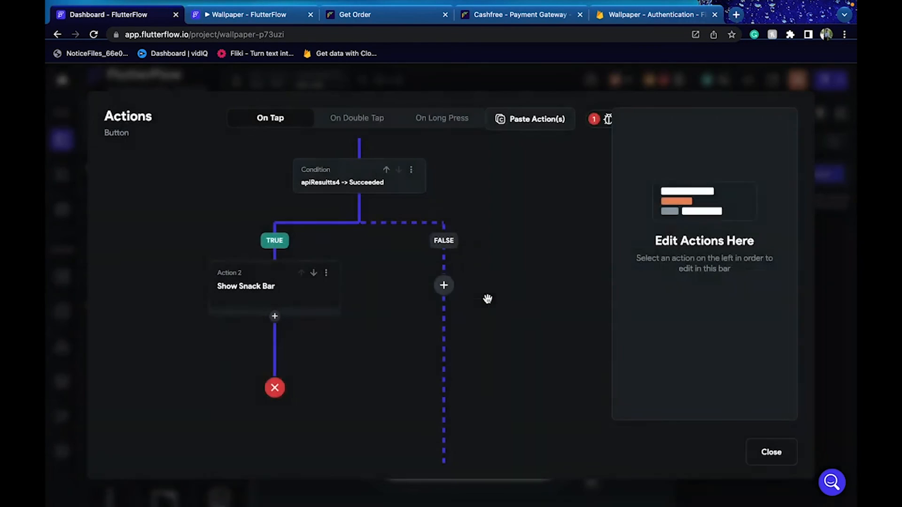
Add a Terminate on the FALSE branch and review the flagged conditional-action issue
{"action": "left_click", "coordinate": [445, 285]}
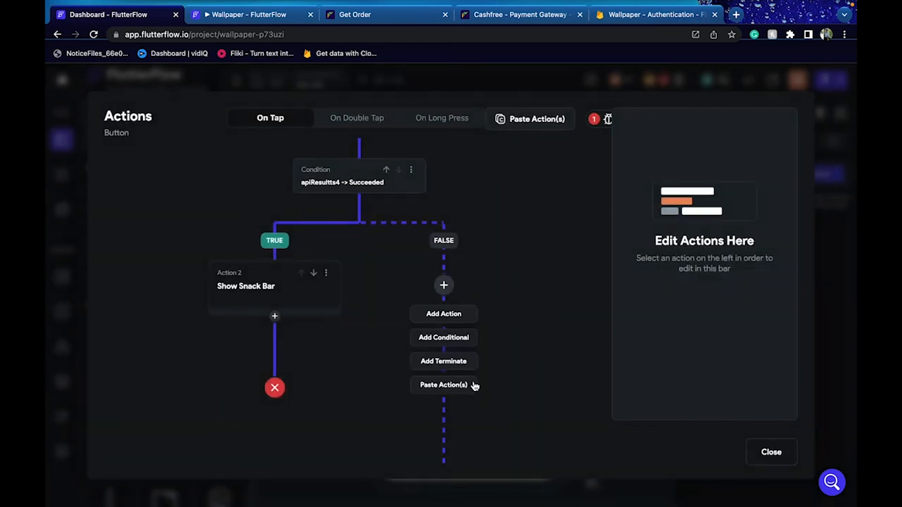
{"action": "left_click", "coordinate": [459, 363]}
{"action": "left_click_drag", "start_coordinate": [528, 359], "coordinate": [528, 327]}
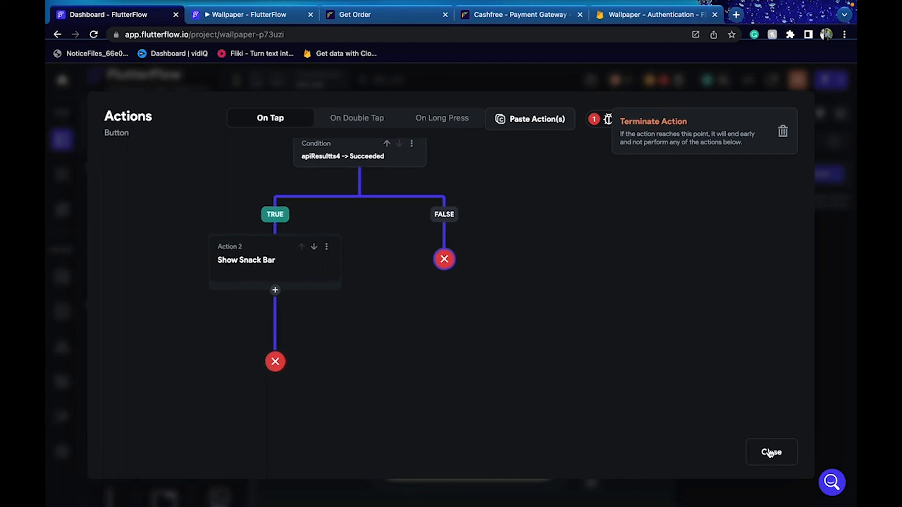
{"action": "left_click", "coordinate": [602, 121]}
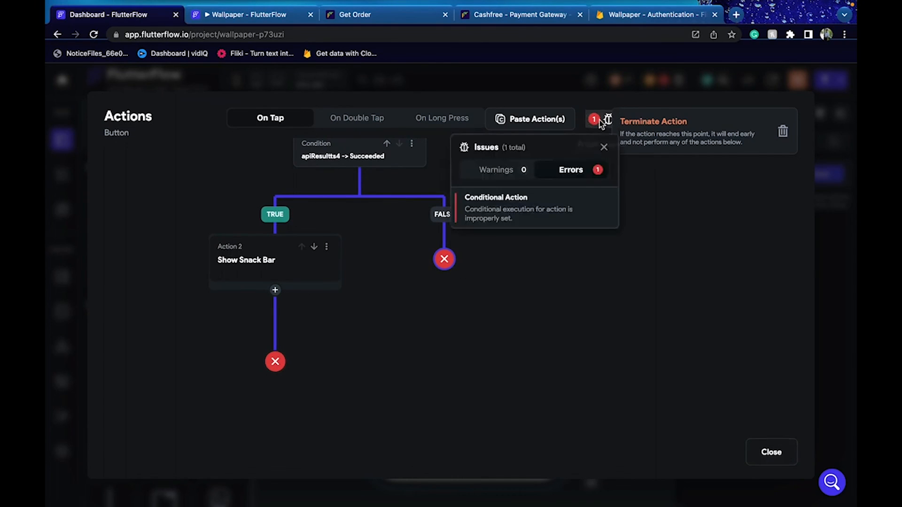
{"action": "left_click", "coordinate": [537, 212]}
{"action": "left_click", "coordinate": [464, 263]}
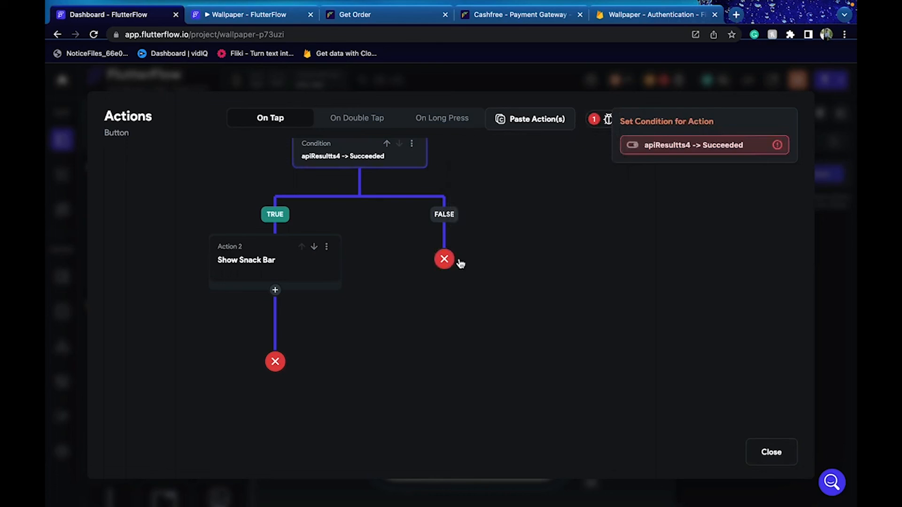
Delete the Terminate step from the FALSE branch
{"action": "left_click", "coordinate": [450, 261]}
{"action": "left_click_drag", "start_coordinate": [497, 217], "coordinate": [500, 269]}
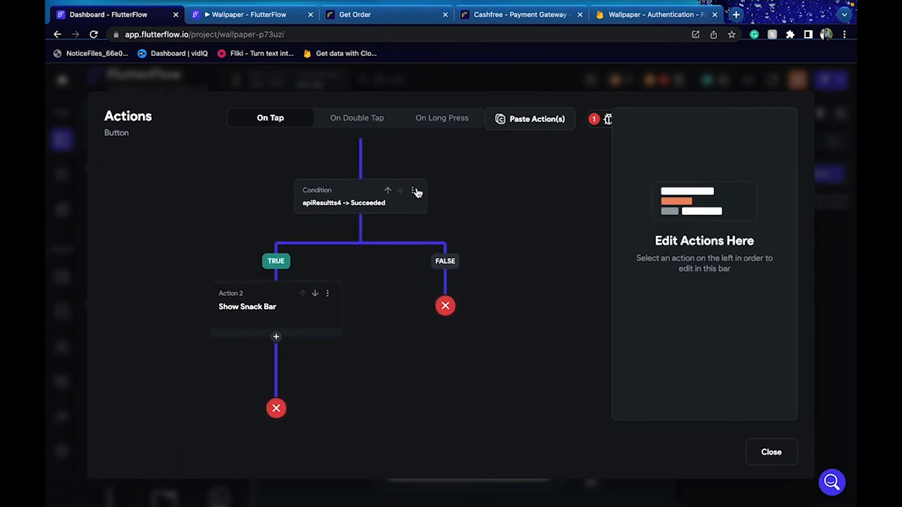
{"action": "left_click", "coordinate": [446, 307]}
{"action": "left_click", "coordinate": [782, 131]}
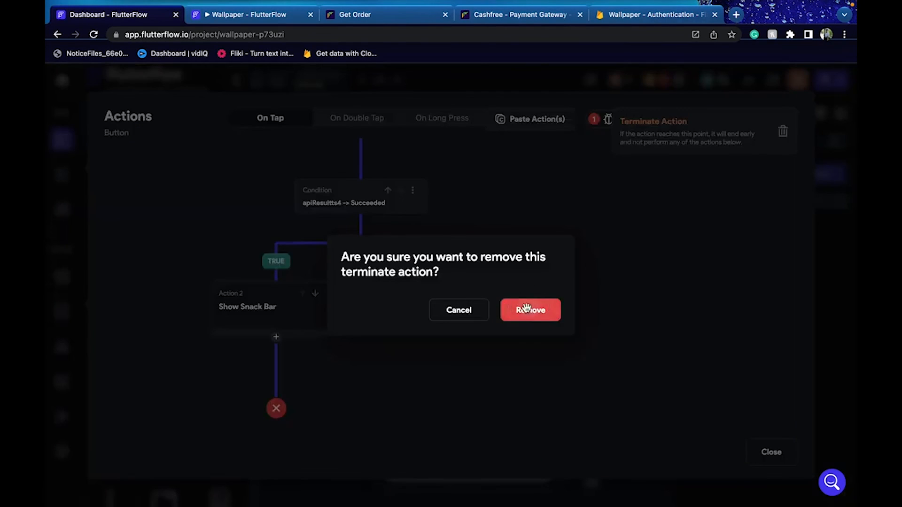
{"action": "left_click", "coordinate": [527, 308]}
Add a FALSE-branch snack bar with the fixed message 'Eror'
{"action": "left_click", "coordinate": [446, 306]}
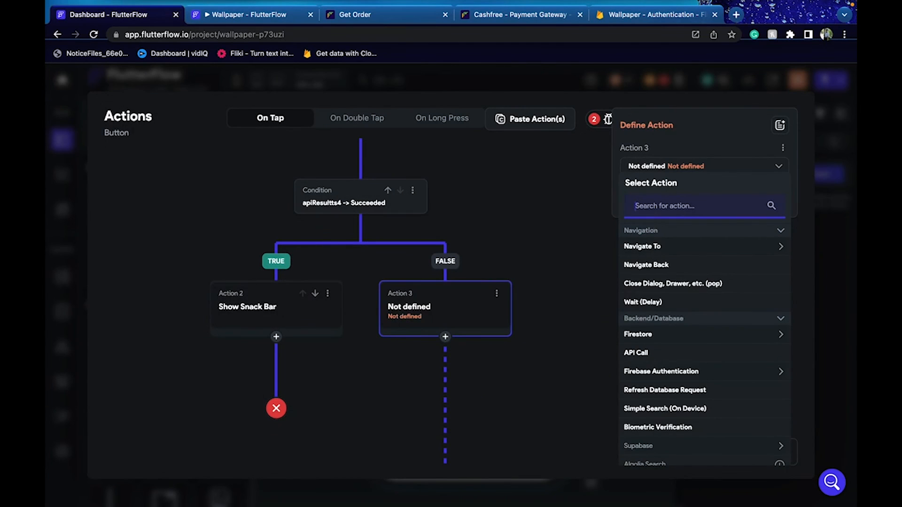
{"action": "type", "text": "sho"}
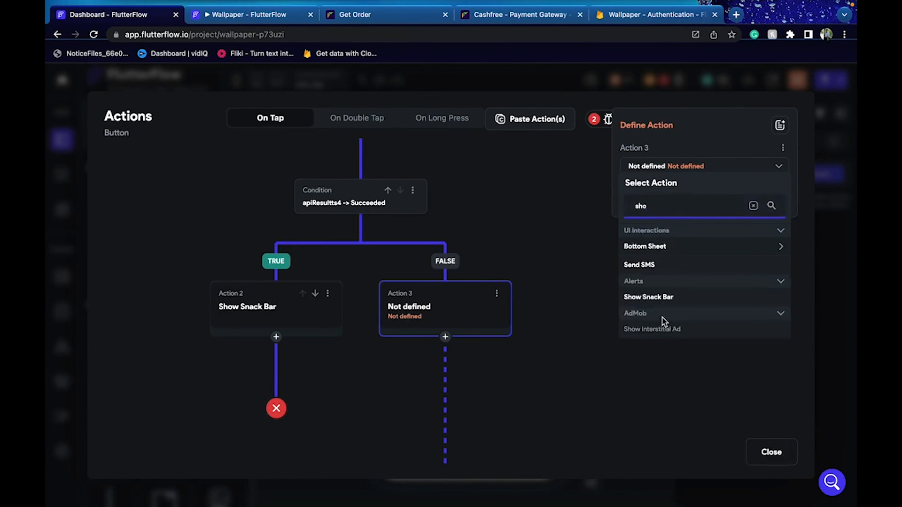
{"action": "left_click", "coordinate": [655, 297]}
{"action": "left_click", "coordinate": [647, 248]}
{"action": "left_click", "coordinate": [648, 248]}
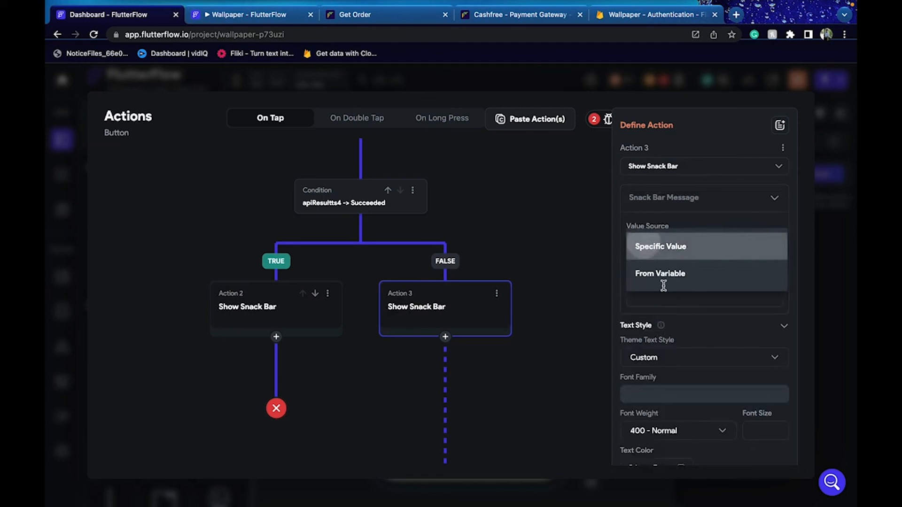
{"action": "left_click", "coordinate": [662, 294]}
{"action": "type", "text": "Ero"}
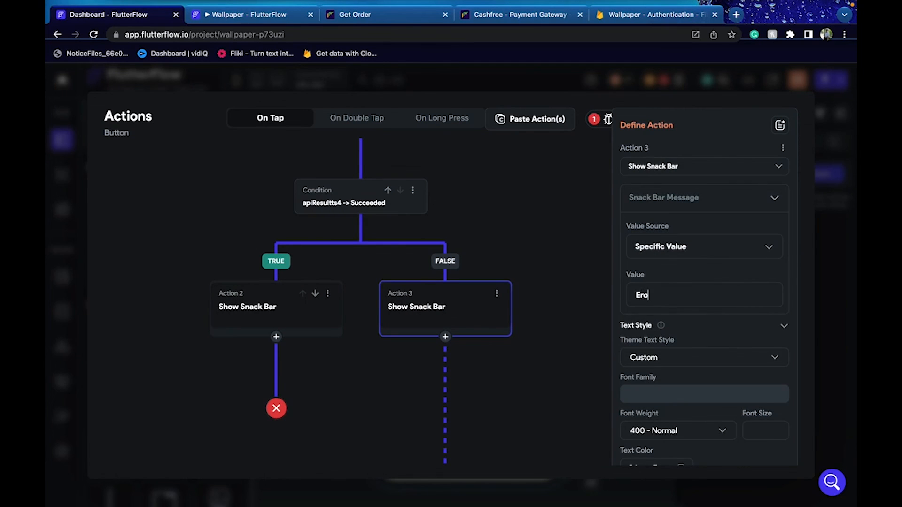
{"action": "type", "text": "r"}
{"action": "scroll", "coordinate": [706, 347], "scroll_direction": "down", "scroll_amount": 5}
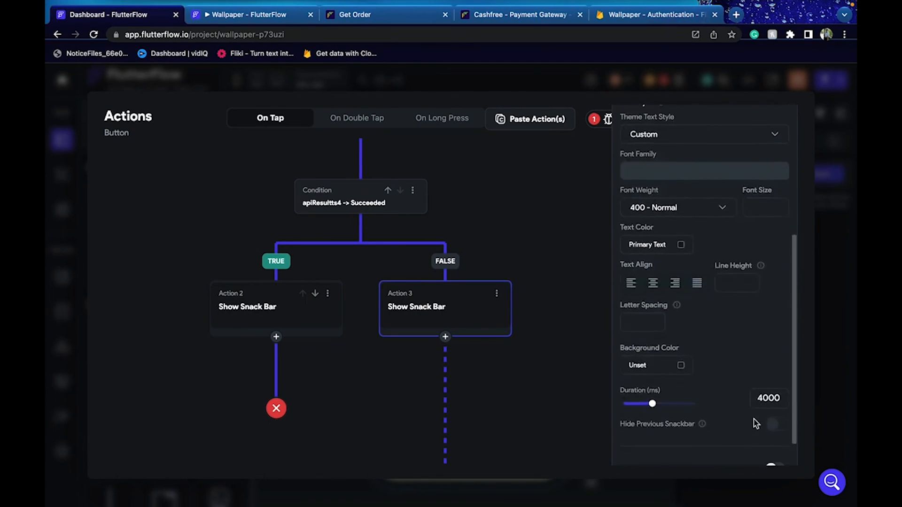
{"action": "scroll", "coordinate": [756, 423], "scroll_direction": "down", "scroll_amount": 1}
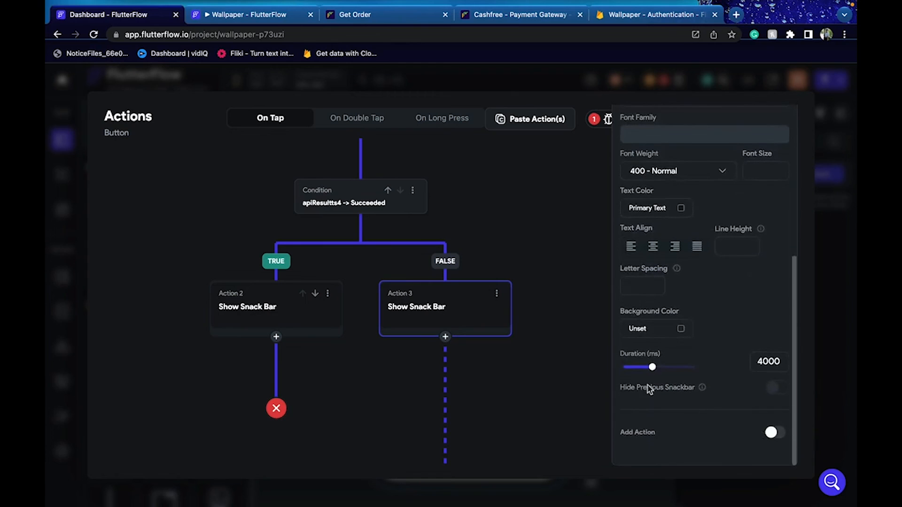
End the FALSE branch with Terminate after the error snack bar and check the remaining issue
{"action": "left_click", "coordinate": [446, 337]}
{"action": "left_click", "coordinate": [445, 409]}
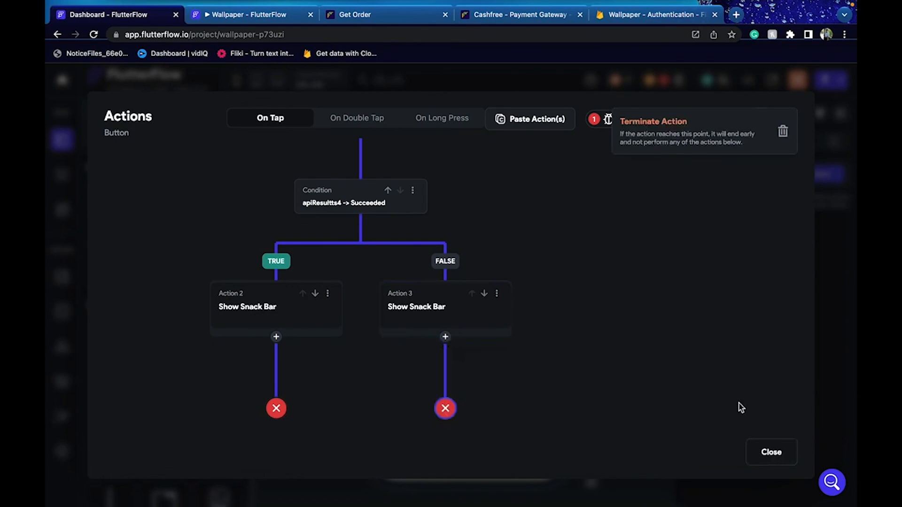
{"action": "left_click", "coordinate": [592, 121]}
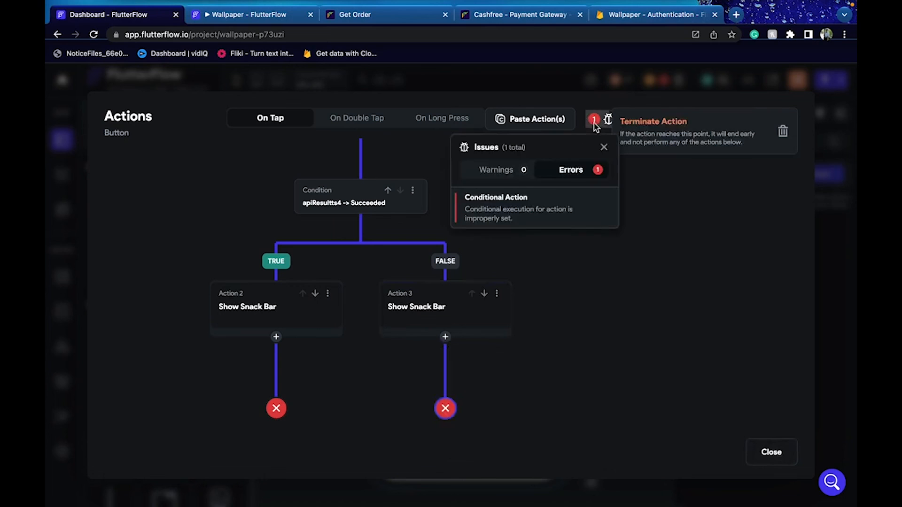
Set the condition to Action Outputs > apiResultts4 > Succeeded, then close the Action Flow Editor
{"action": "left_click", "coordinate": [554, 215]}
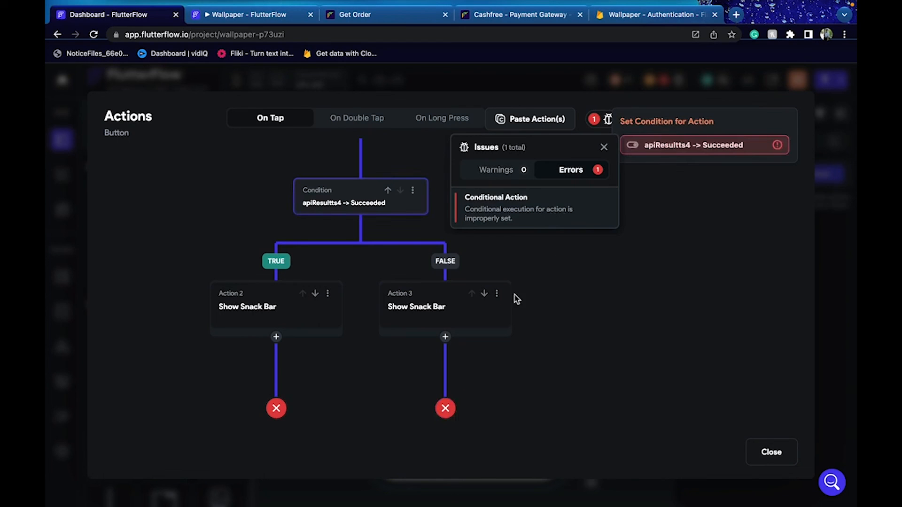
{"action": "left_click", "coordinate": [528, 221]}
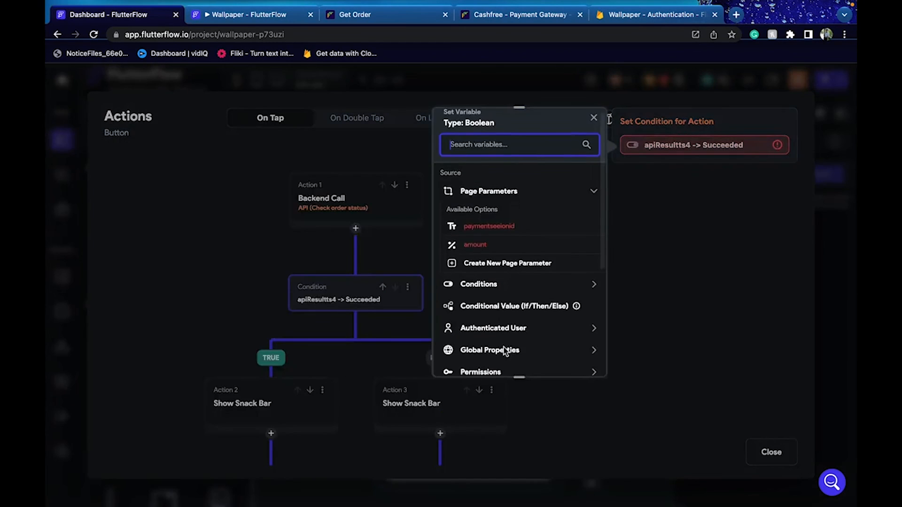
{"action": "scroll", "coordinate": [505, 347], "scroll_direction": "down", "scroll_amount": 3}
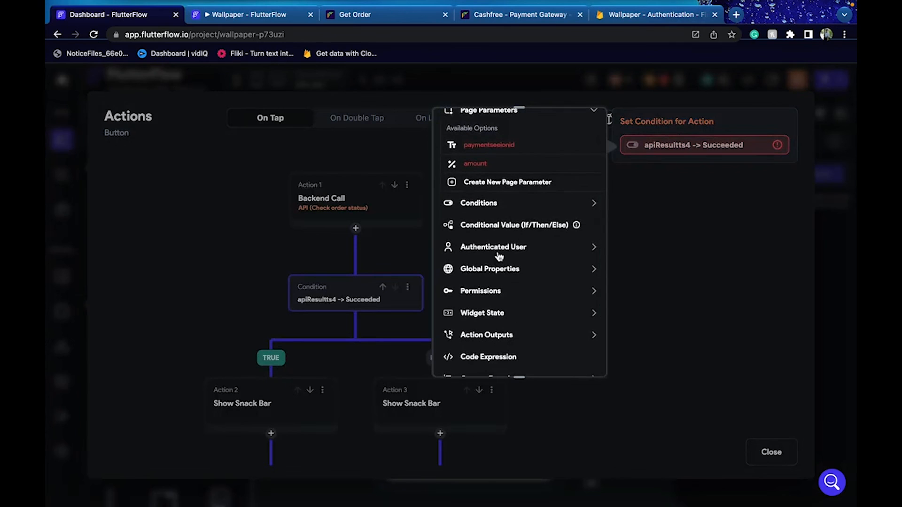
{"action": "left_click", "coordinate": [495, 343]}
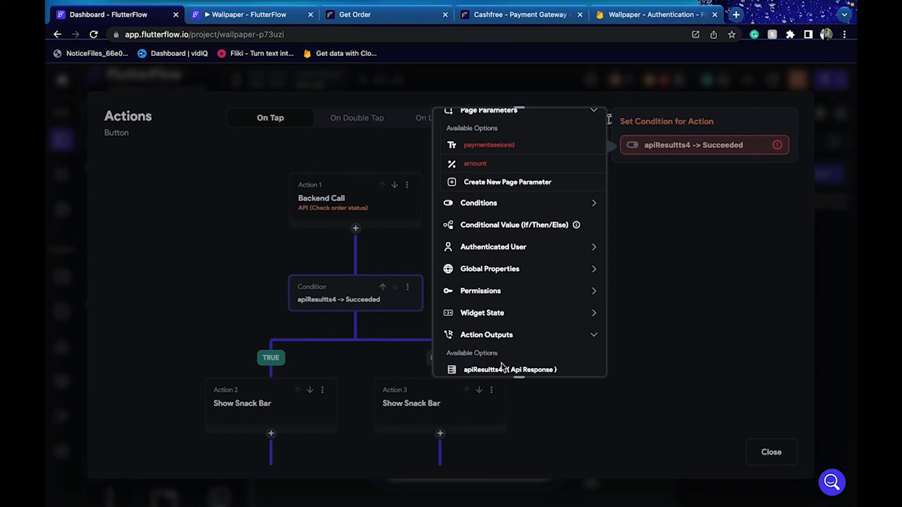
{"action": "left_click", "coordinate": [504, 367]}
{"action": "left_click", "coordinate": [519, 240]}
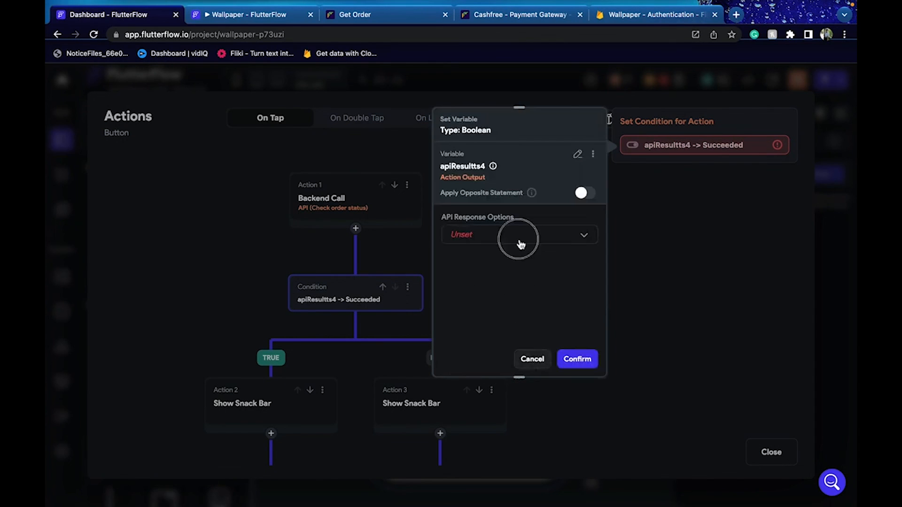
{"action": "left_click", "coordinate": [519, 288]}
{"action": "left_click", "coordinate": [578, 359]}
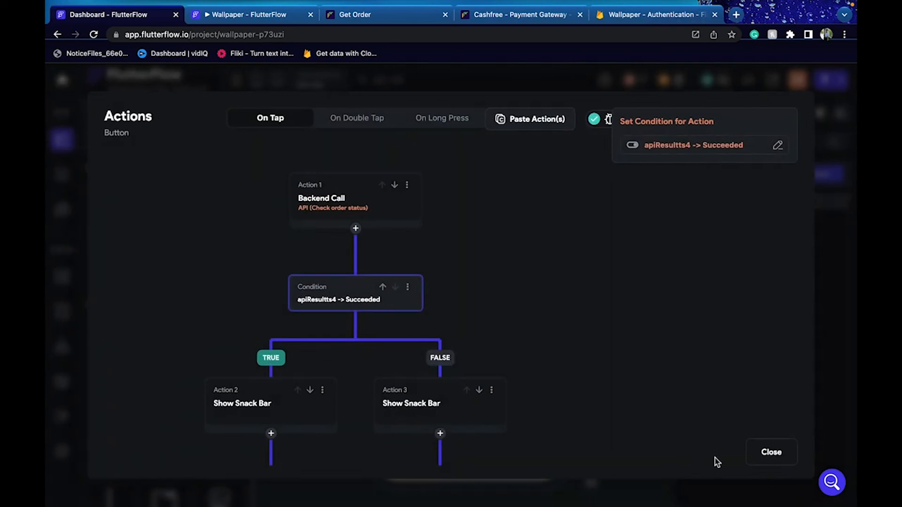
{"action": "left_click", "coordinate": [784, 469]}
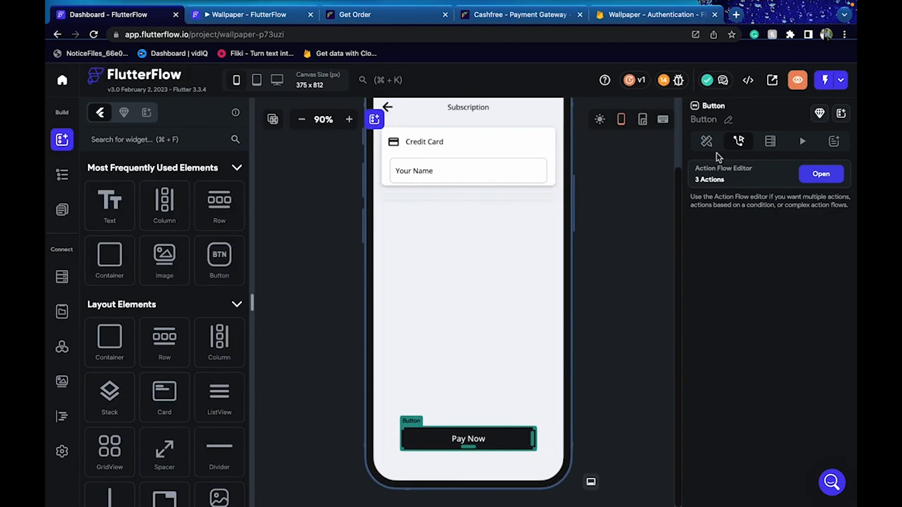
Change the button text from Pay Now to Check
{"action": "left_click", "coordinate": [707, 141]}
{"action": "triple_click", "coordinate": [695, 415]}
{"action": "type", "text": "Check"}
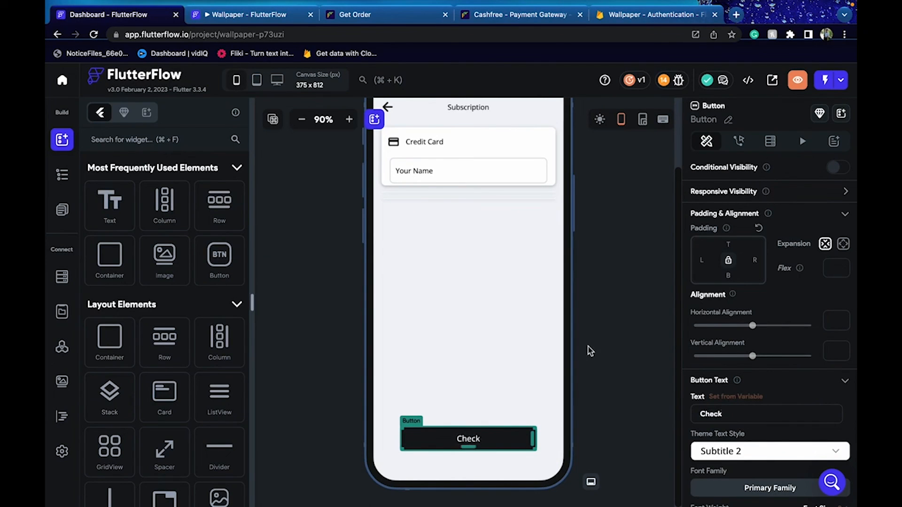
{"action": "left_click", "coordinate": [588, 347]}
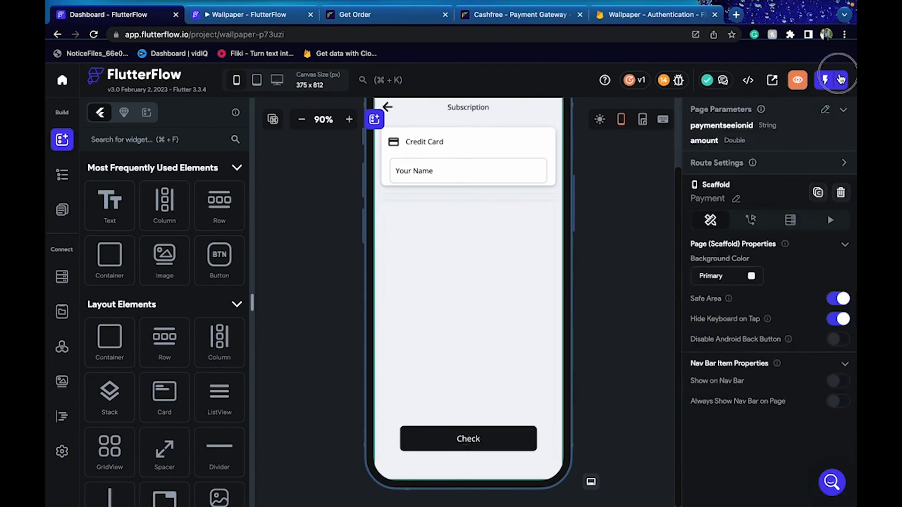
Start a new run-mode build and dismiss the Project Run Versions list
{"action": "left_click", "coordinate": [826, 80]}
{"action": "left_click", "coordinate": [794, 113]}
{"action": "left_click", "coordinate": [130, 14]}
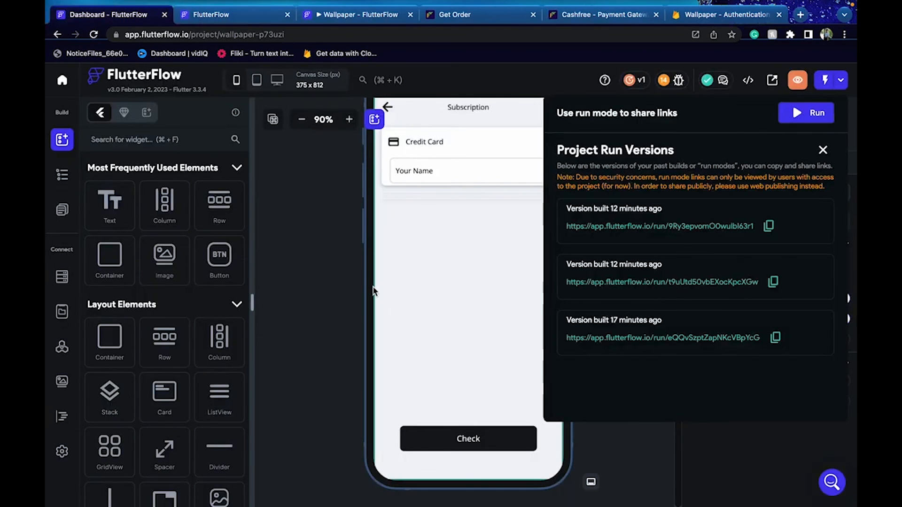
{"action": "left_click", "coordinate": [339, 278]}
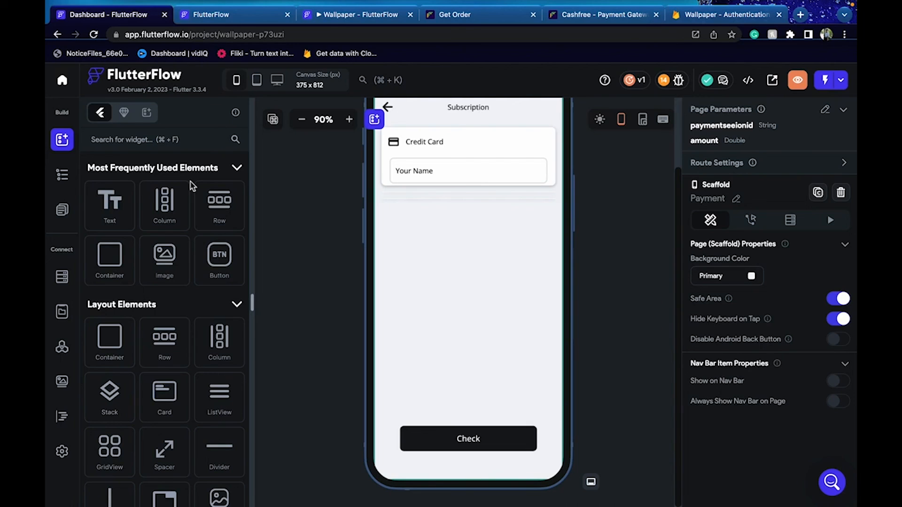
View the Cashfree Summary showing 1 transaction of ₹58.00, then return to the Paid INR 58.00 page
{"action": "left_click", "coordinate": [583, 14]}
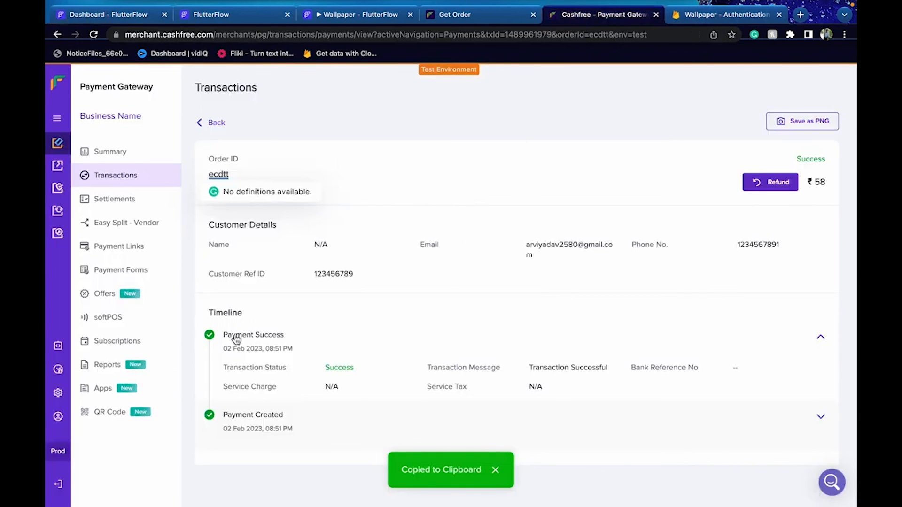
{"action": "left_click", "coordinate": [142, 155]}
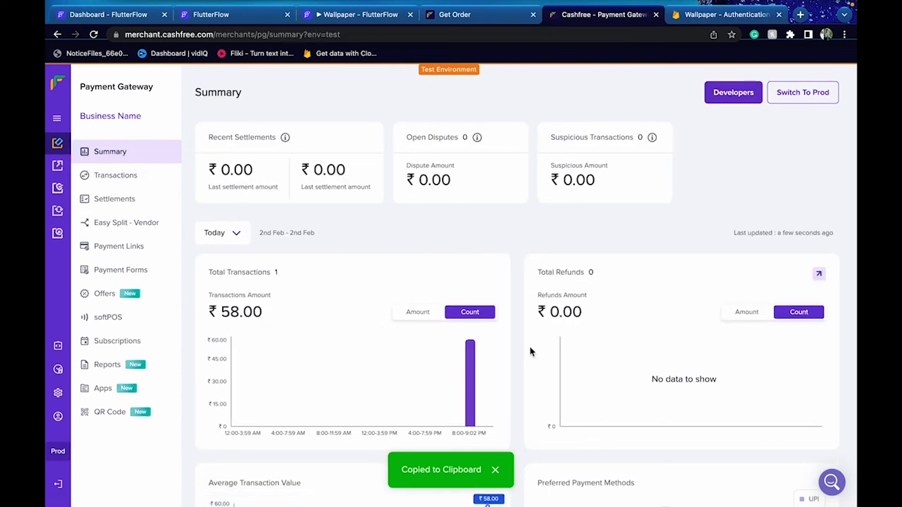
{"action": "left_click", "coordinate": [66, 120]}
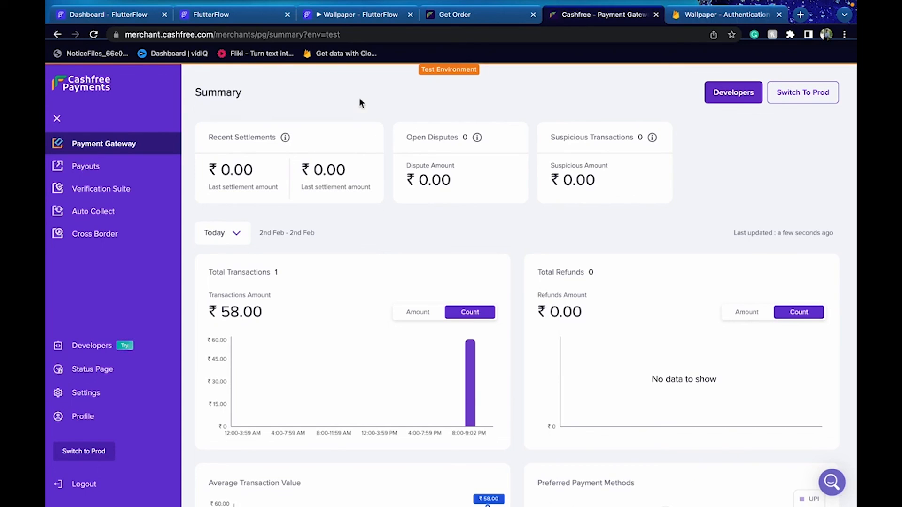
{"action": "left_click", "coordinate": [335, 21]}
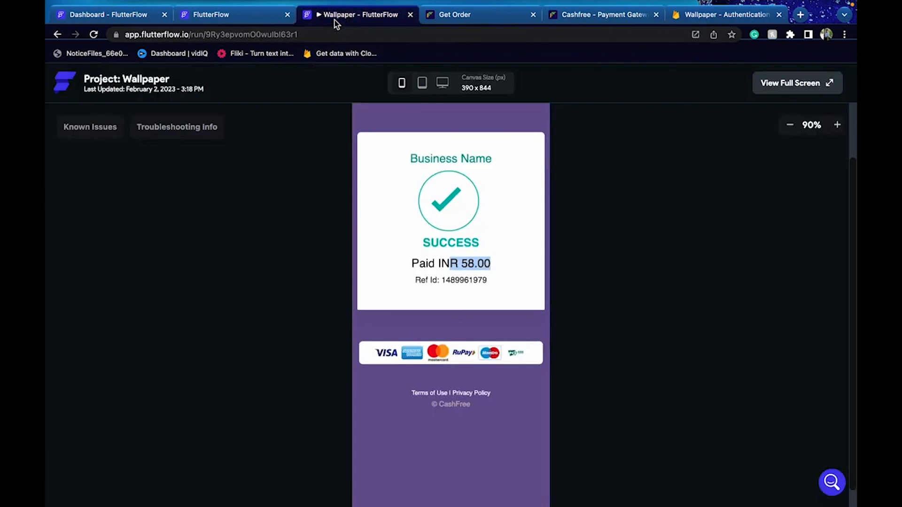
In the new run, go from the cart to checkout and focus the Your Name field
{"action": "left_click", "coordinate": [251, 15]}
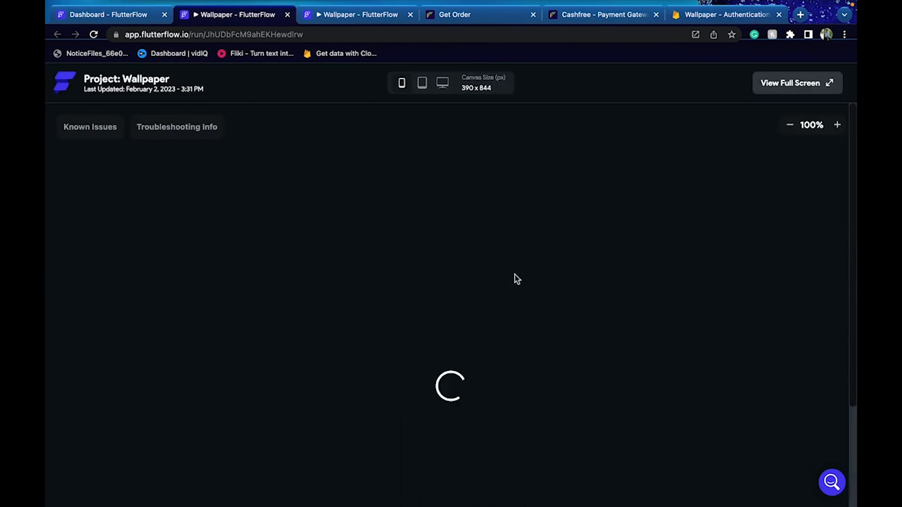
{"action": "left_click", "coordinate": [356, 165]}
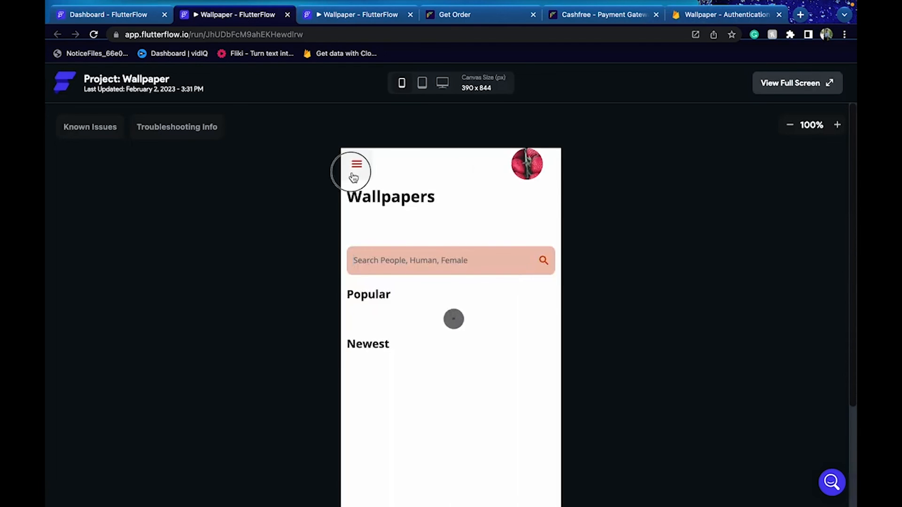
{"action": "left_click", "coordinate": [449, 334]}
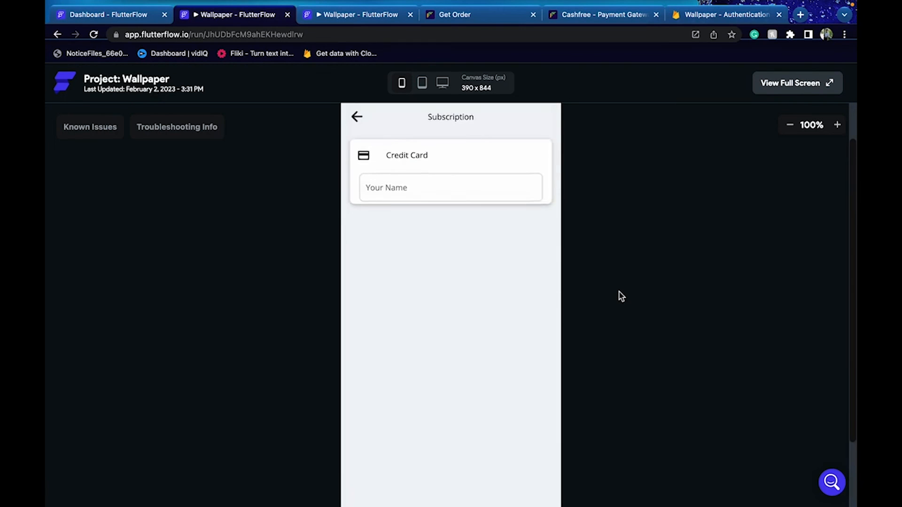
{"action": "left_click", "coordinate": [429, 184]}
Copy order ID ecdtt from Cashfree Transactions and paste it into Your Name
{"action": "left_click", "coordinate": [583, 14]}
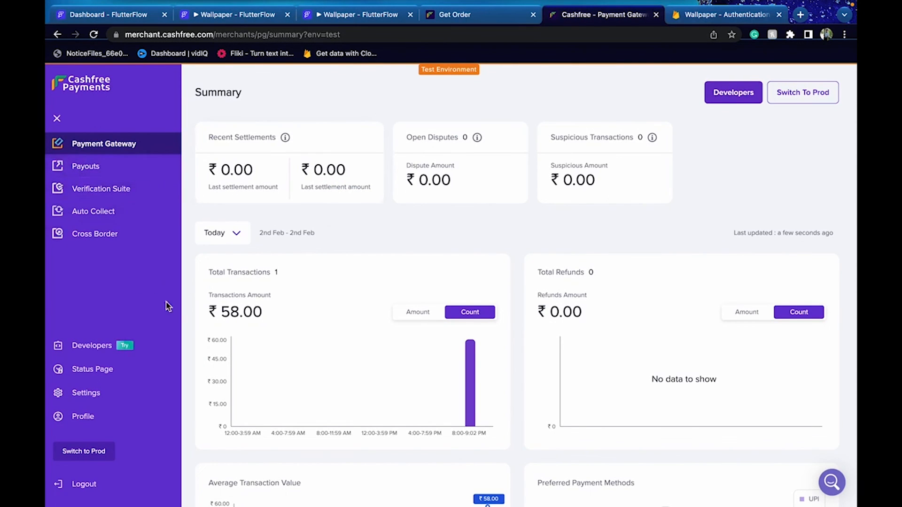
{"action": "scroll", "coordinate": [289, 244], "scroll_direction": "down", "scroll_amount": 3}
{"action": "left_click", "coordinate": [489, 142]}
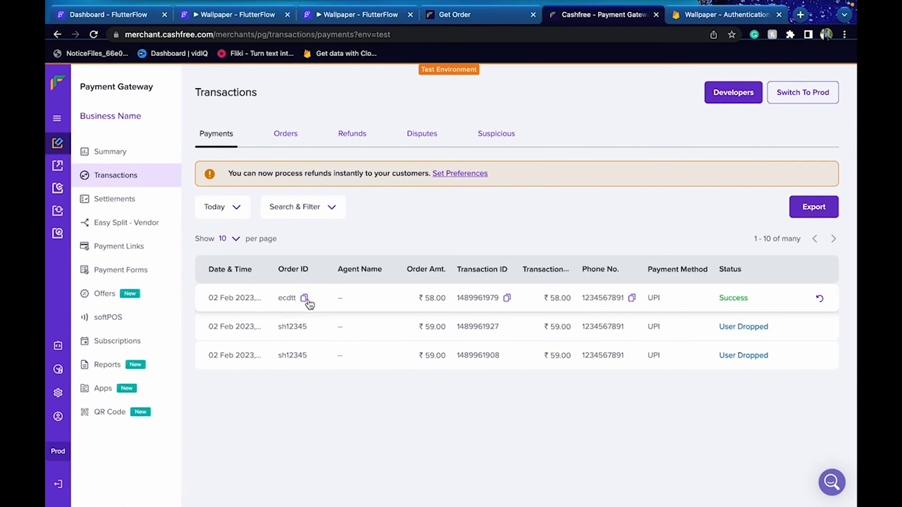
{"action": "left_click", "coordinate": [305, 299]}
{"action": "left_click", "coordinate": [242, 16]}
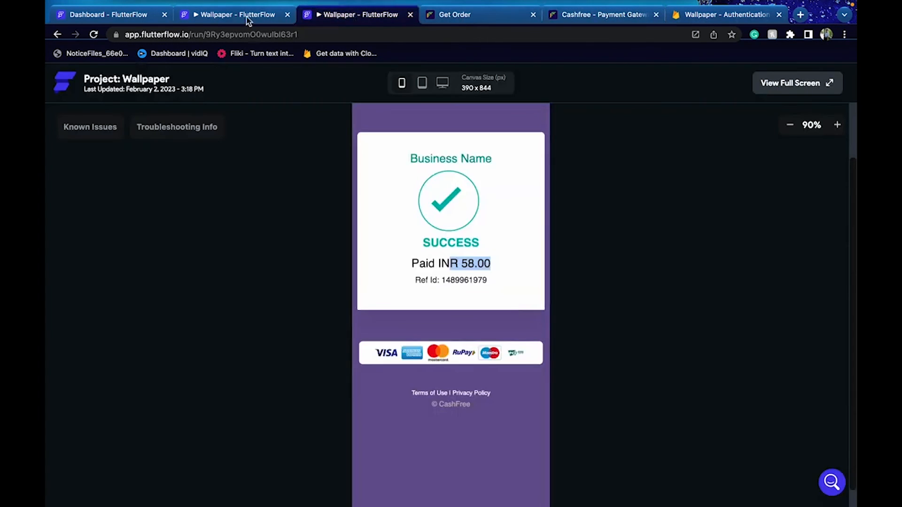
{"action": "key", "text": "ctrl+v"}
Check the order status to get PAID, then return to the payment success tab
{"action": "scroll", "coordinate": [294, 250], "scroll_direction": "down", "scroll_amount": 3}
{"action": "left_click", "coordinate": [473, 467]}
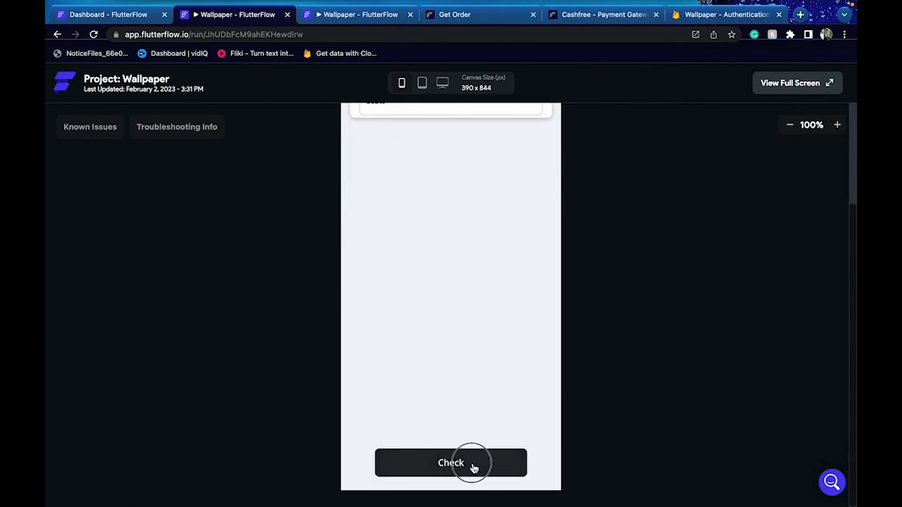
{"action": "scroll", "coordinate": [643, 383], "scroll_direction": "up", "scroll_amount": 1}
{"action": "scroll", "coordinate": [642, 383], "scroll_direction": "down", "scroll_amount": 1}
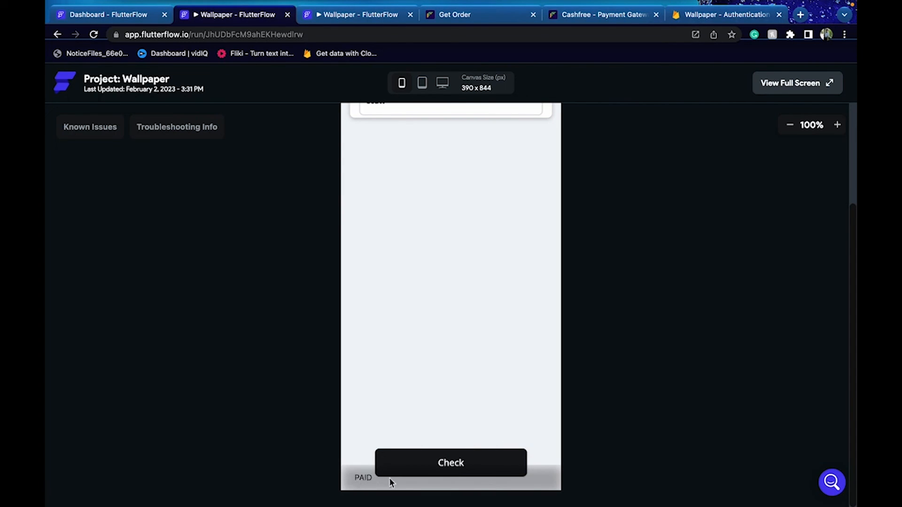
{"action": "left_click", "coordinate": [385, 22]}
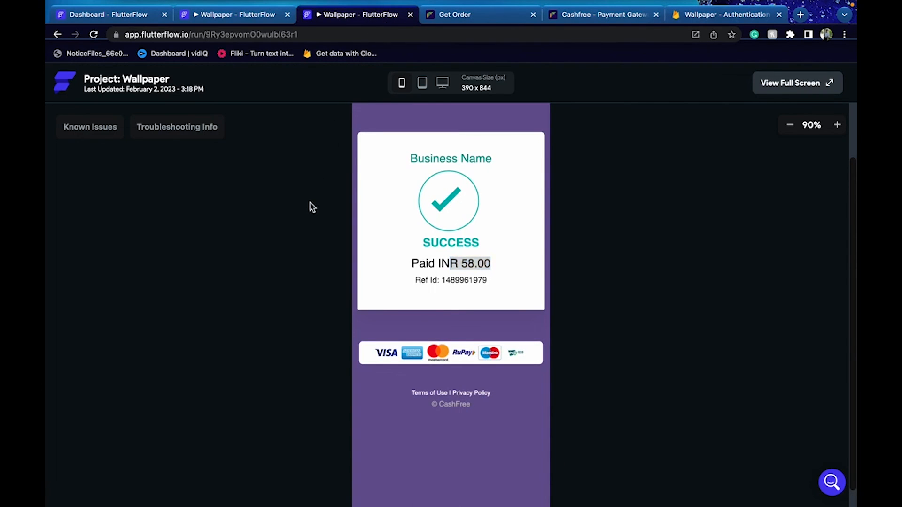